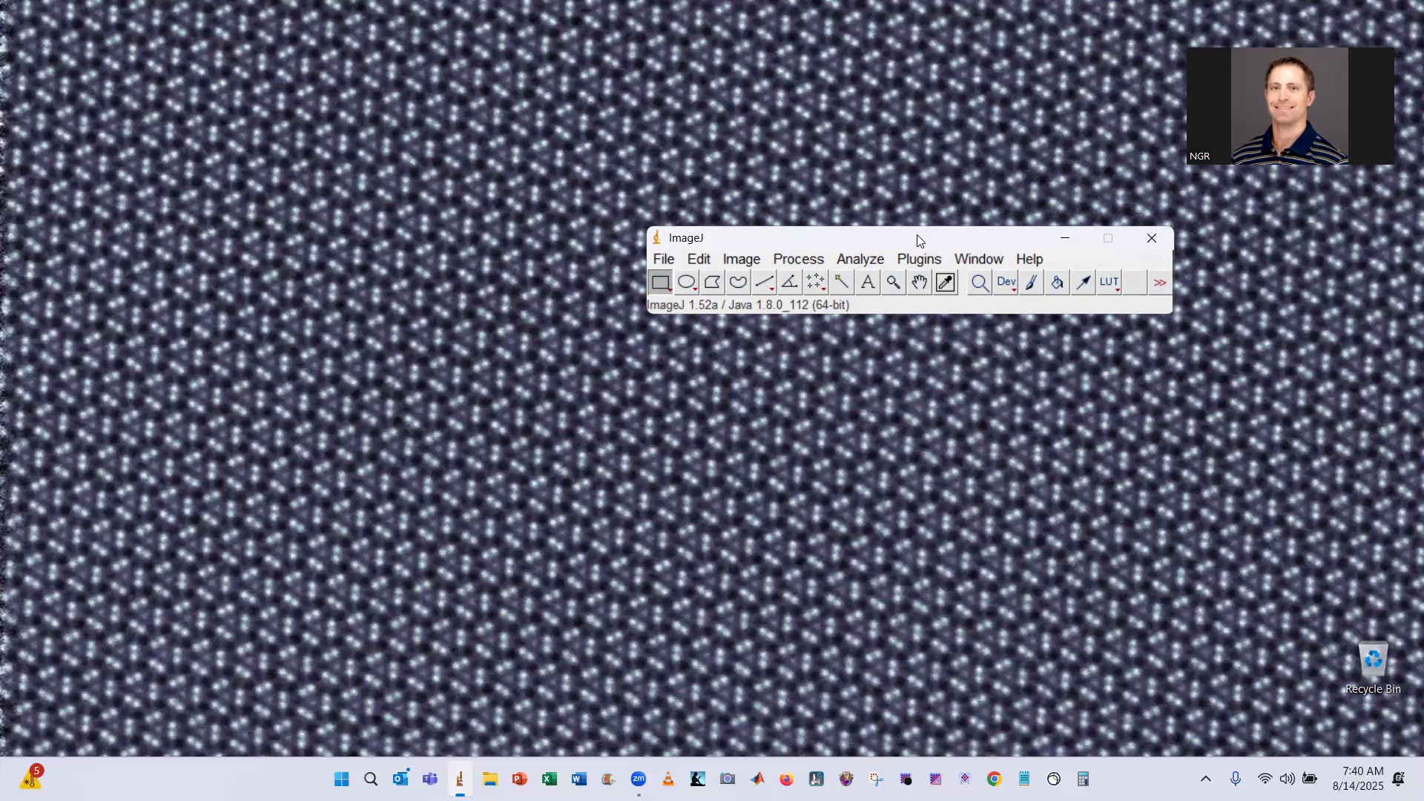
# - Start a raw image import and place the file chooser clear of the main window
pyautogui.moveTo(918, 240); pyautogui.dragTo(1003, 261)
pyautogui.click(749, 280)
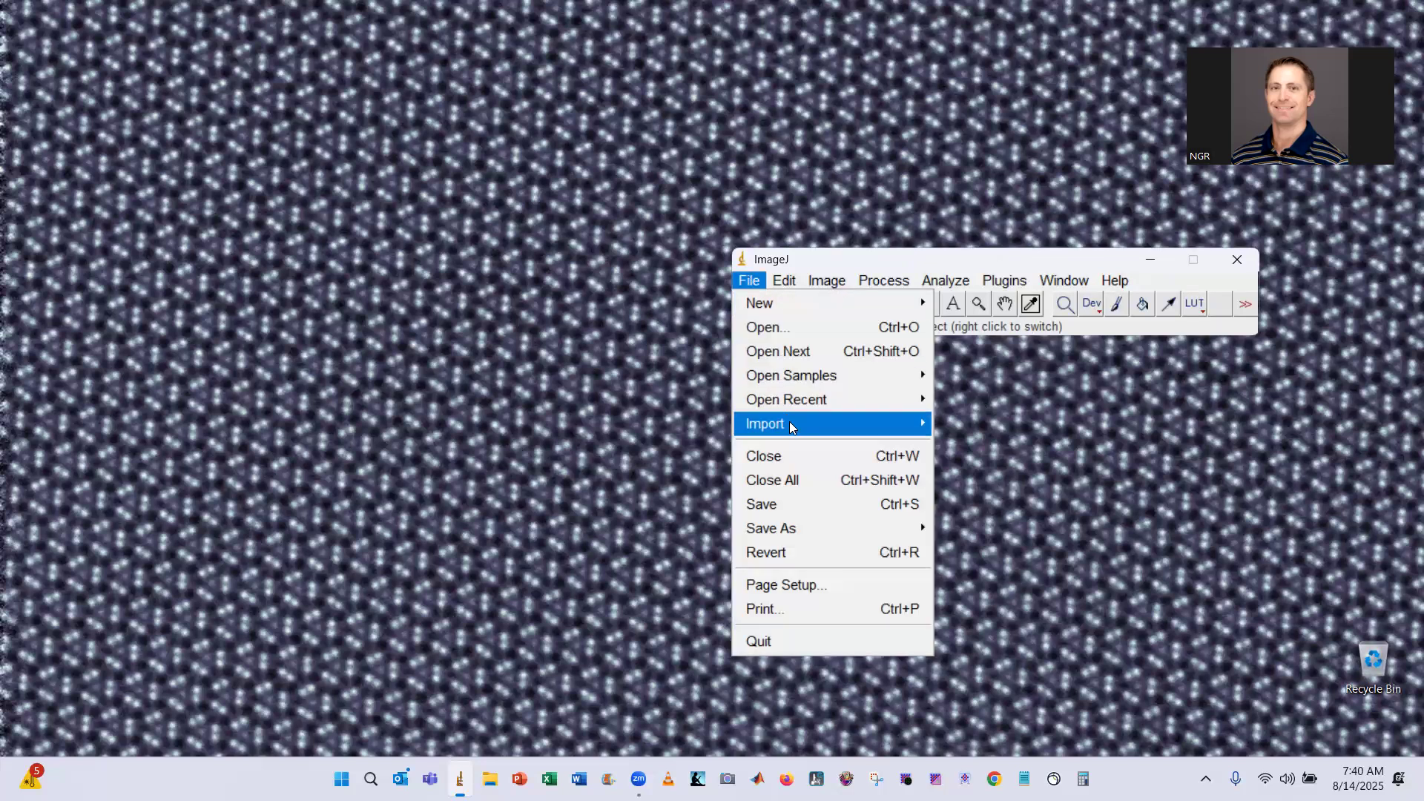
pyautogui.moveTo(791, 427)
pyautogui.click(1023, 447)
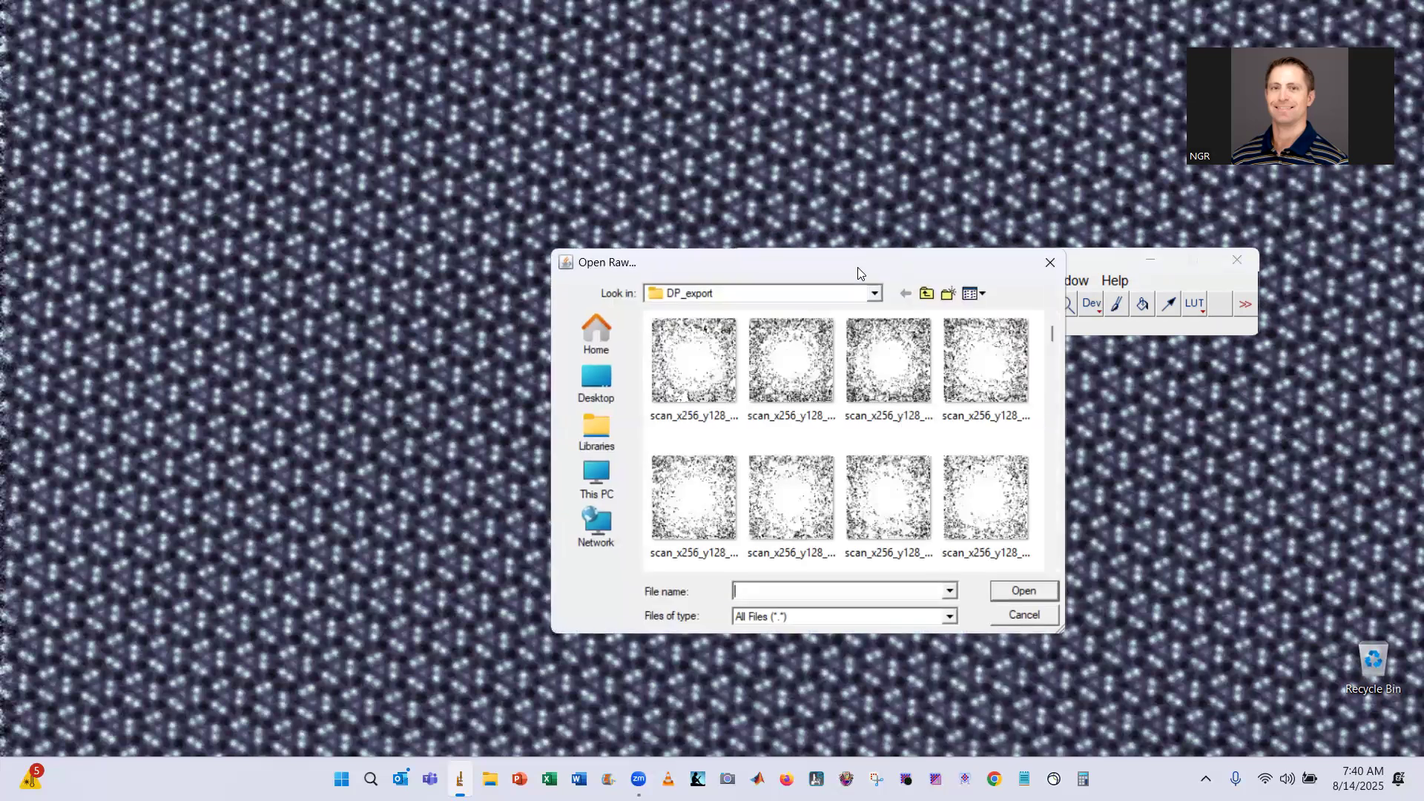
pyautogui.moveTo(807, 261); pyautogui.dragTo(424, 131)
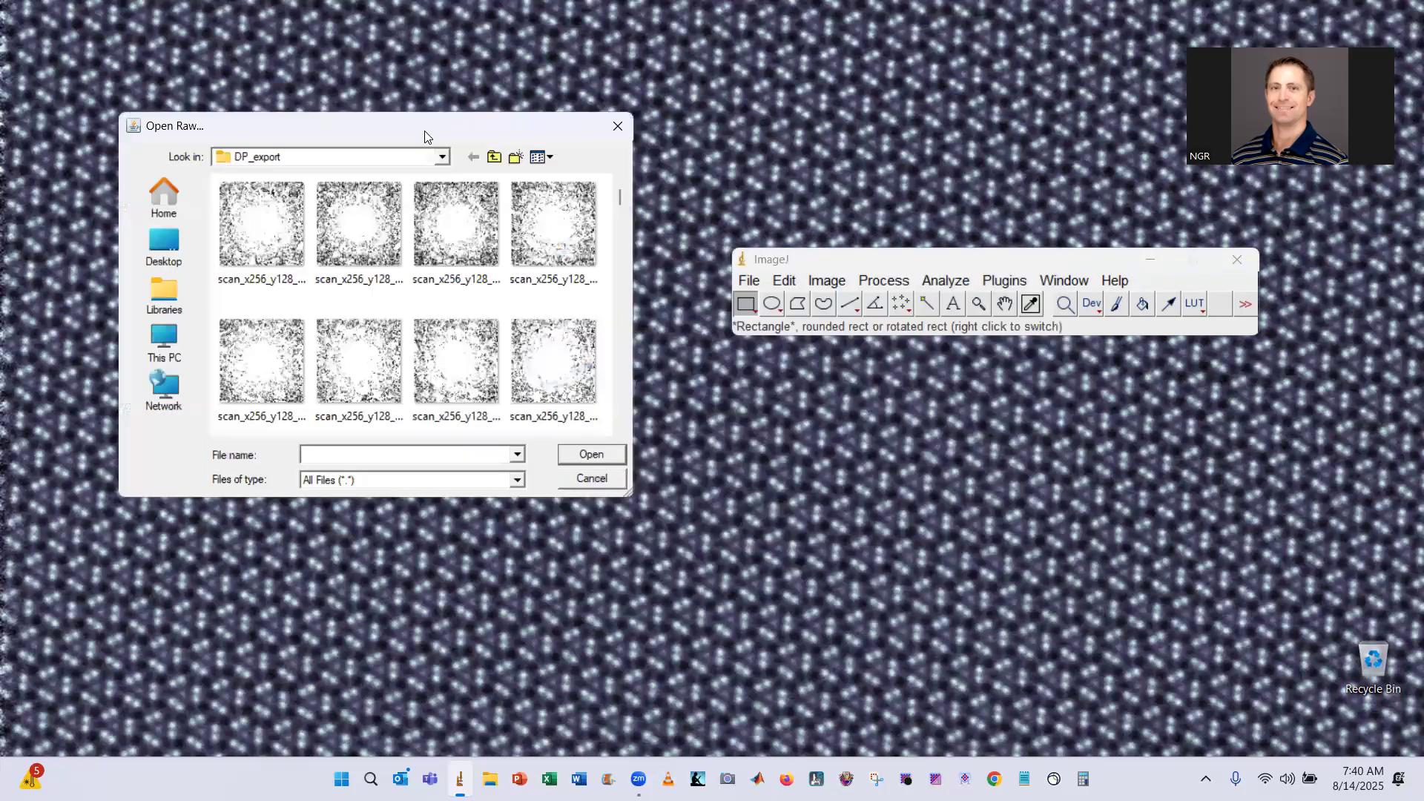
# - Choose the series_x1000 file from the AuPd_L=910mm folder within 300kV_calibration for the raw import
pyautogui.click(495, 157)
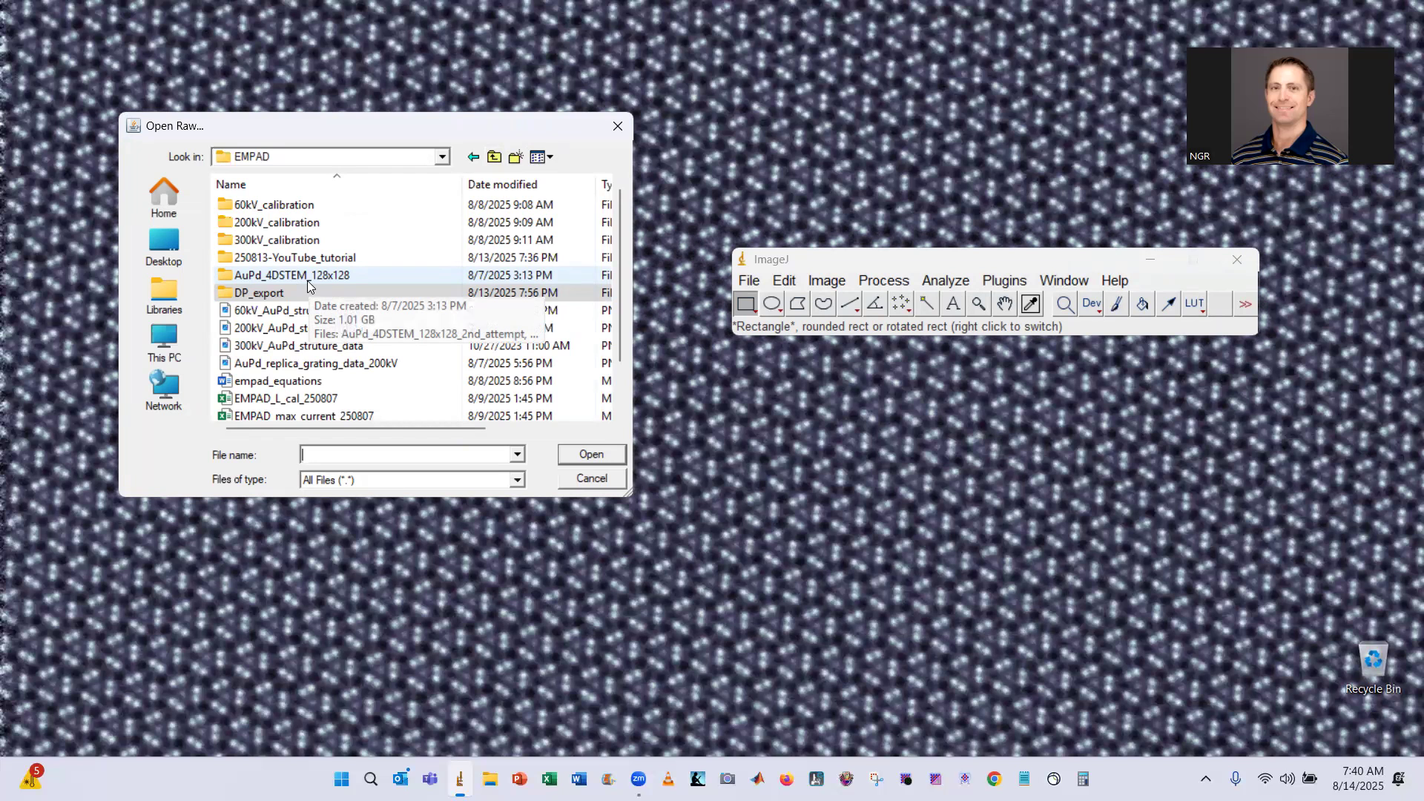
pyautogui.doubleClick(297, 240)
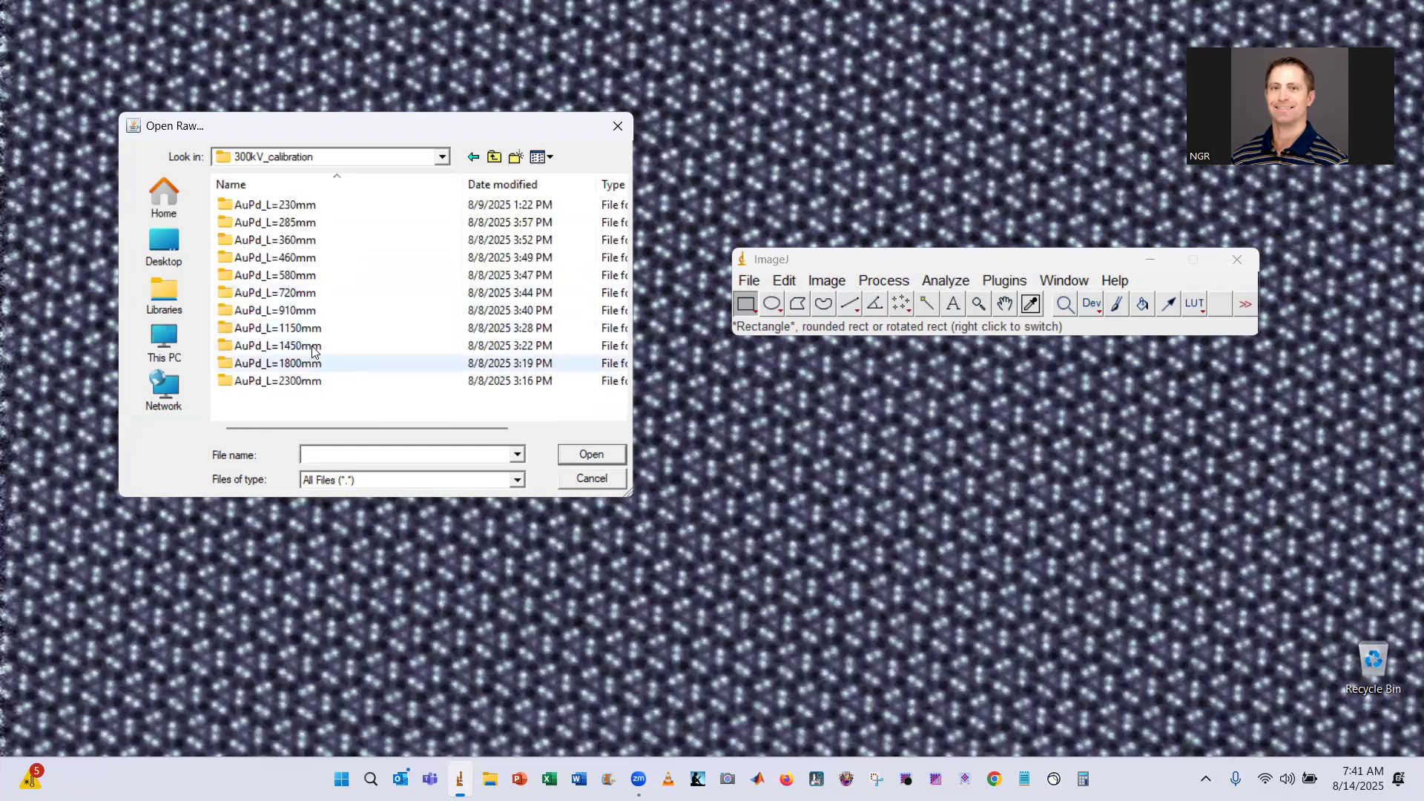
pyautogui.doubleClick(297, 310)
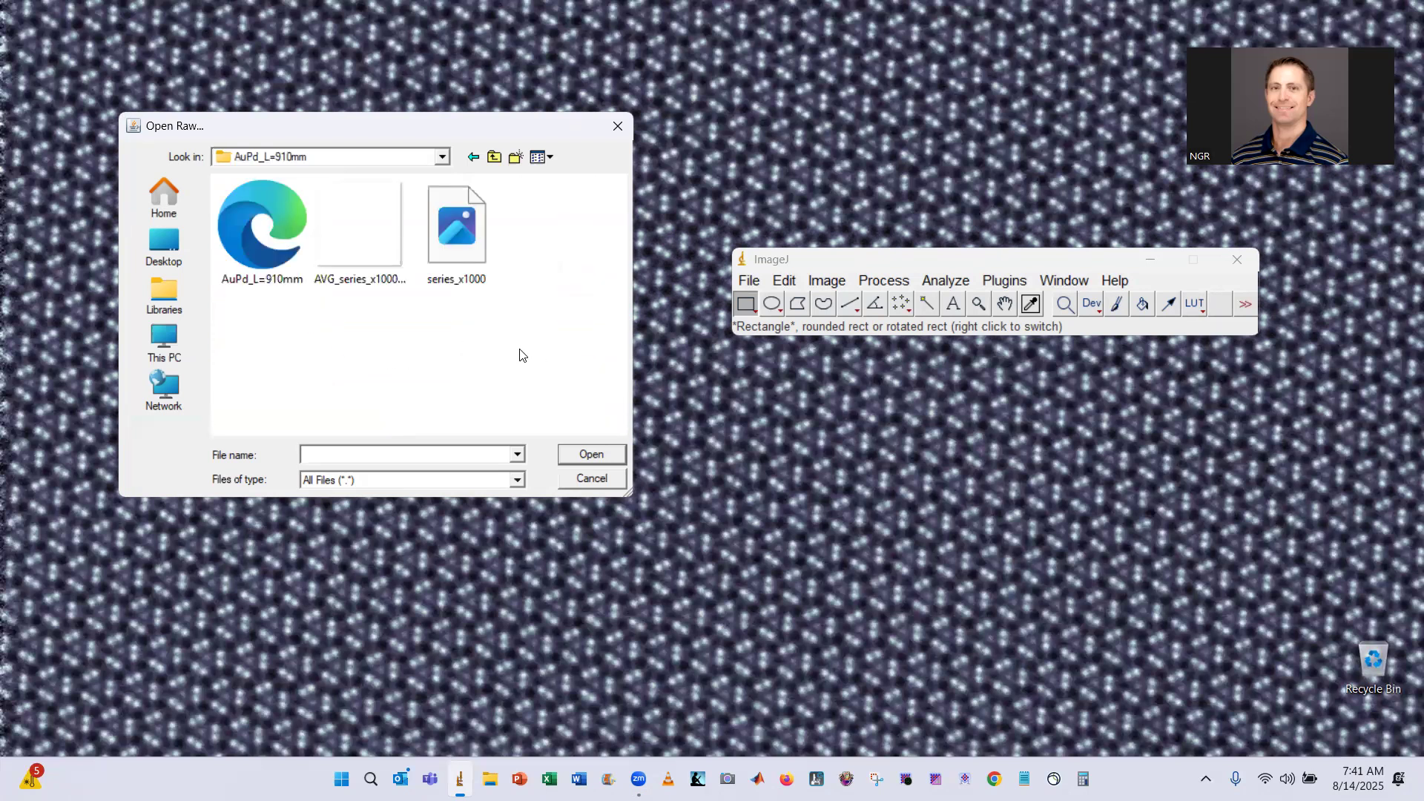
pyautogui.click(464, 235)
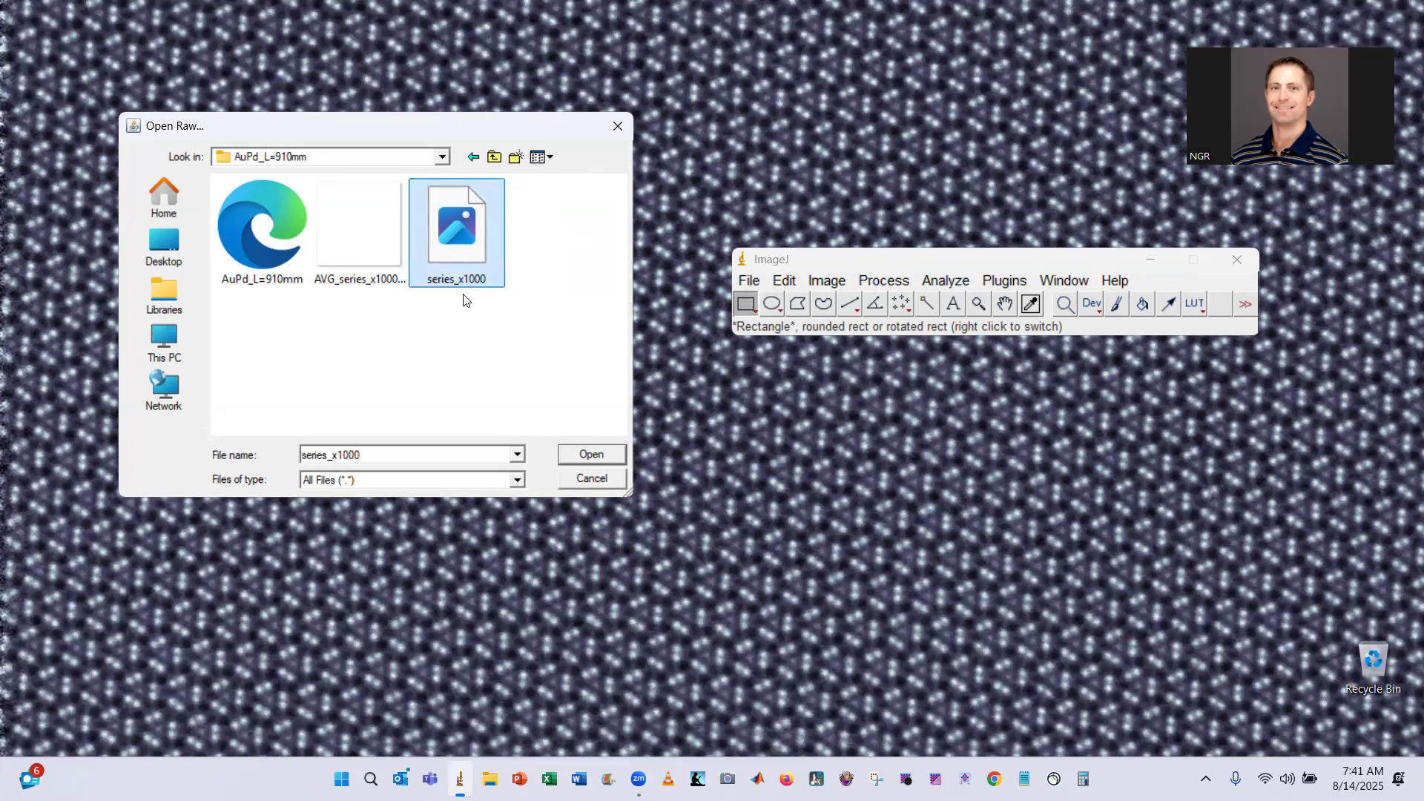
pyautogui.rightClick(465, 243)
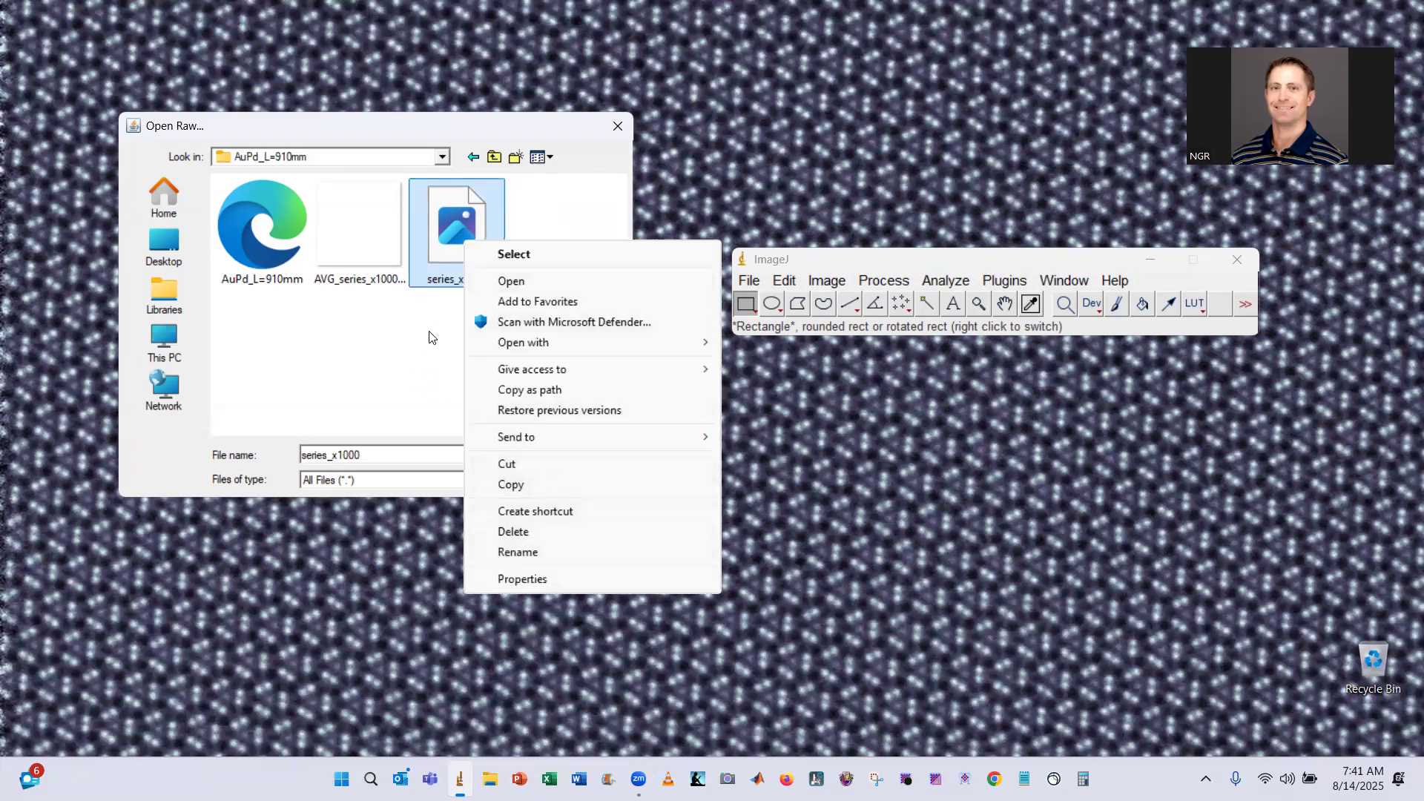
pyautogui.click(445, 347)
pyautogui.click(468, 214)
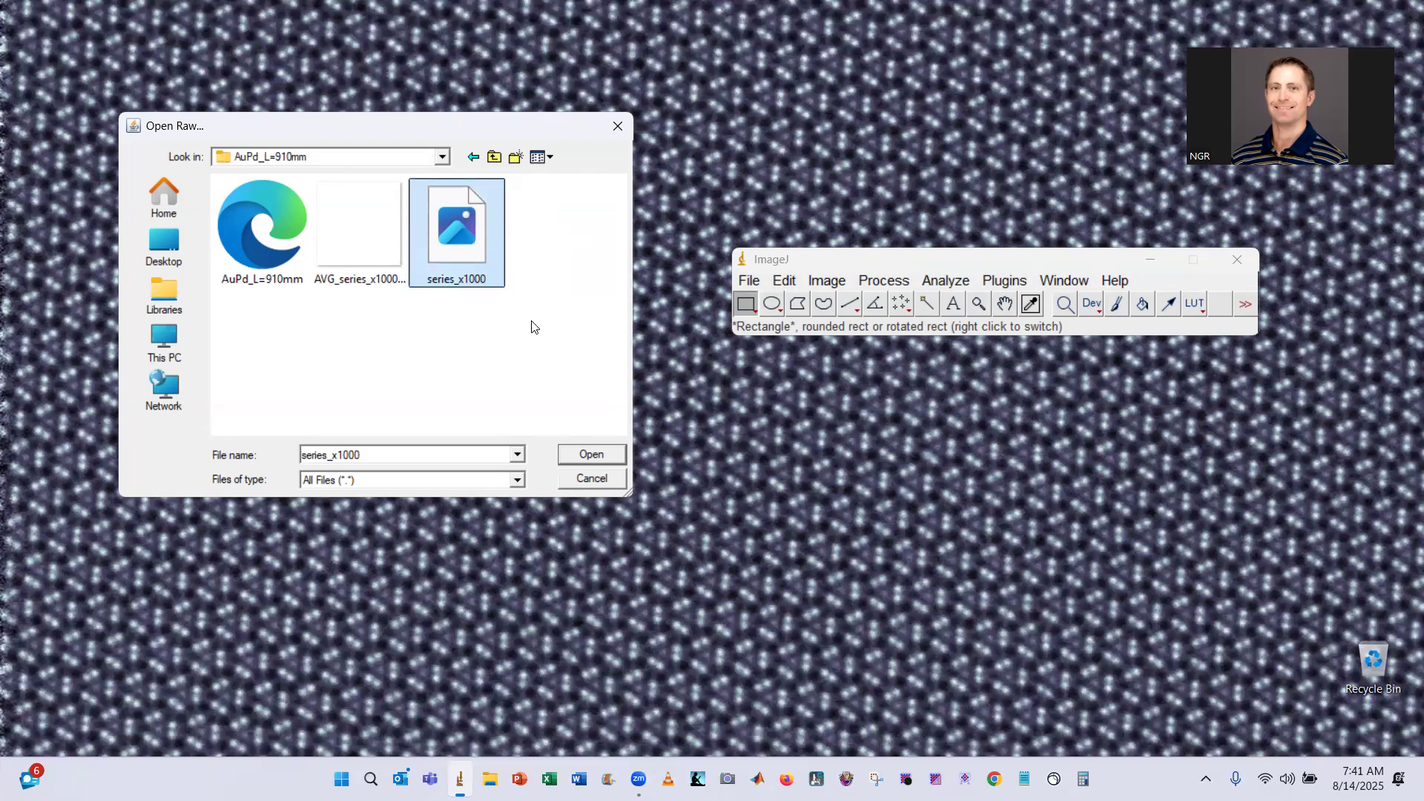
pyautogui.click(596, 452)
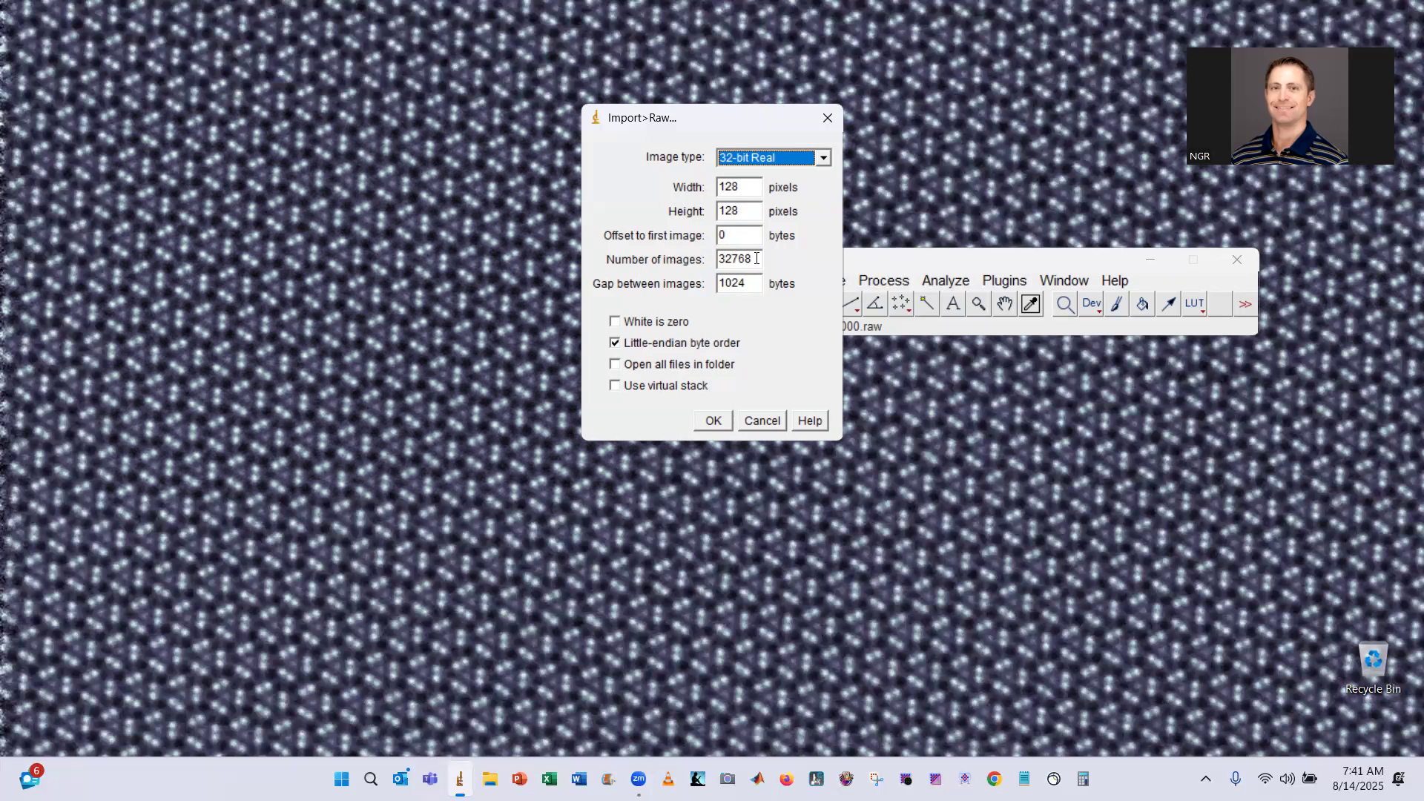
# - Set the number of images to 1000 and import the raw file as a stack
pyautogui.doubleClick(757, 258)
pyautogui.write('1000')
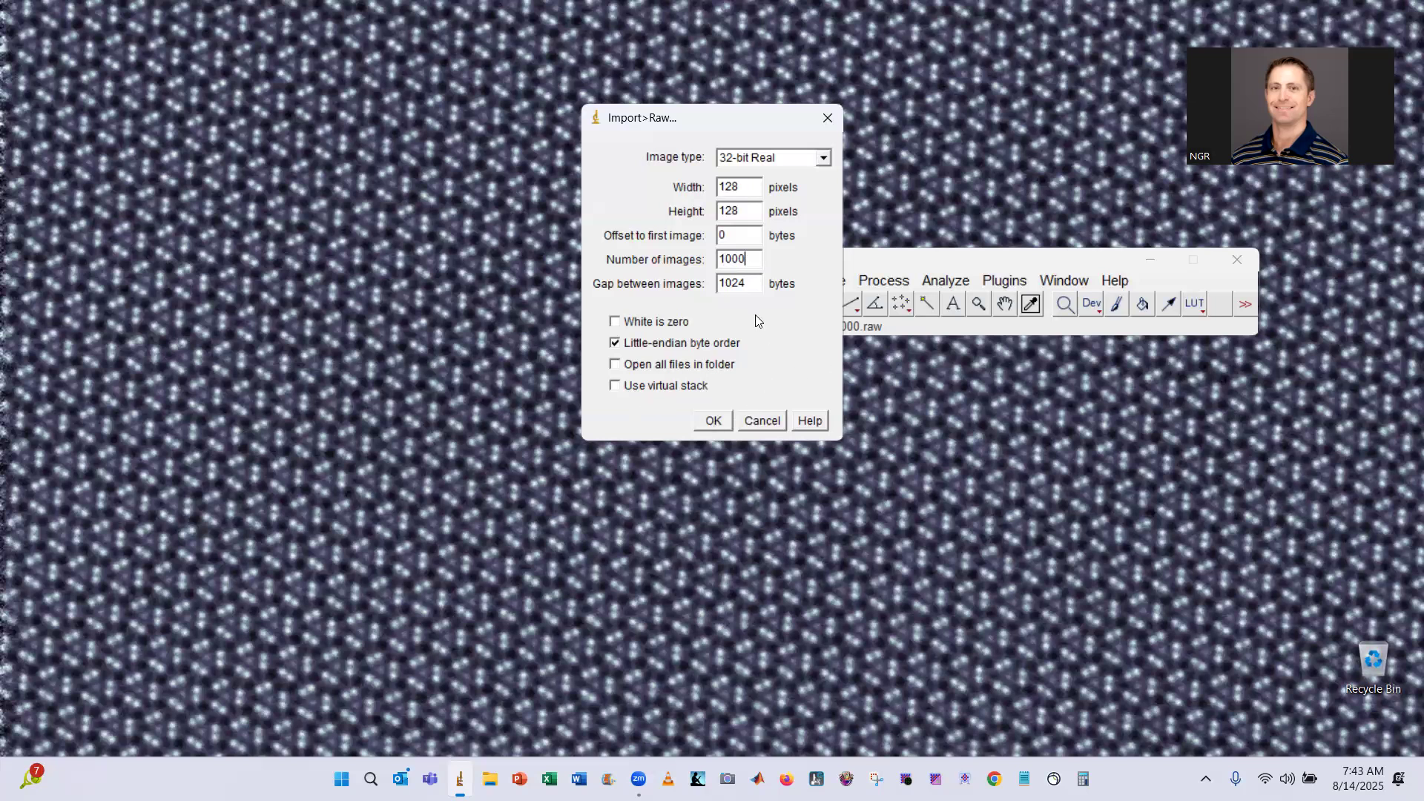
pyautogui.click(714, 421)
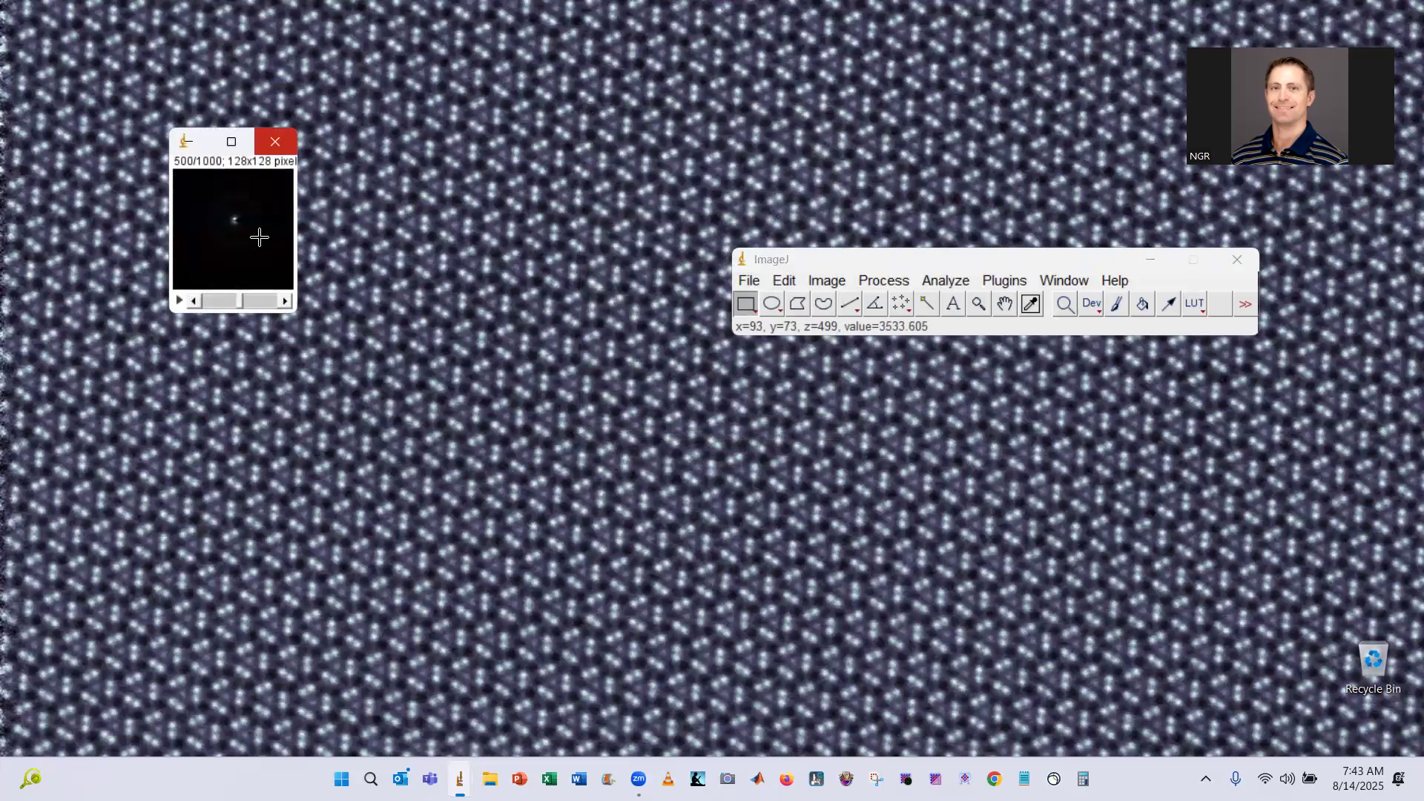
pyautogui.scroll(2, 253, 215)
pyautogui.click(275, 140)
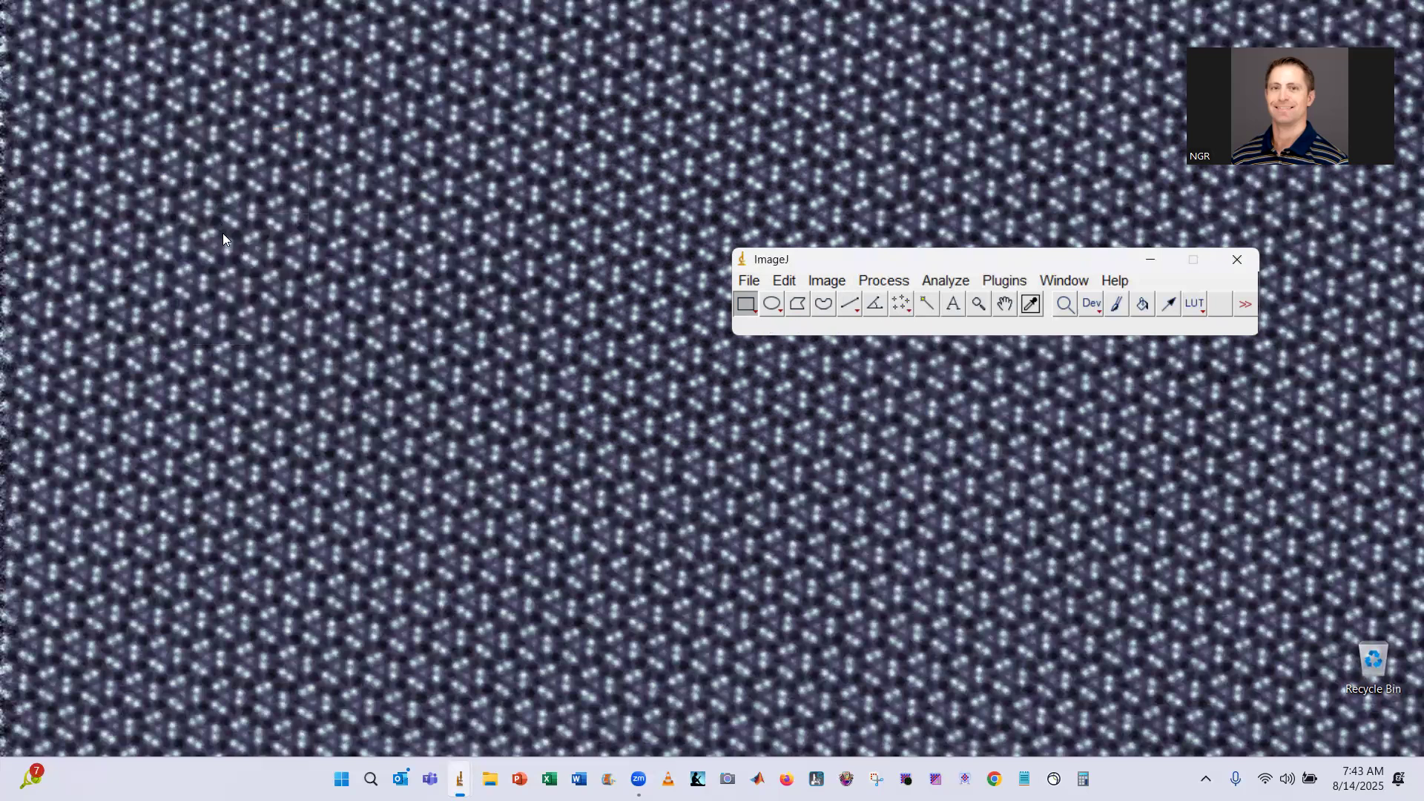
pyautogui.press('capslock')
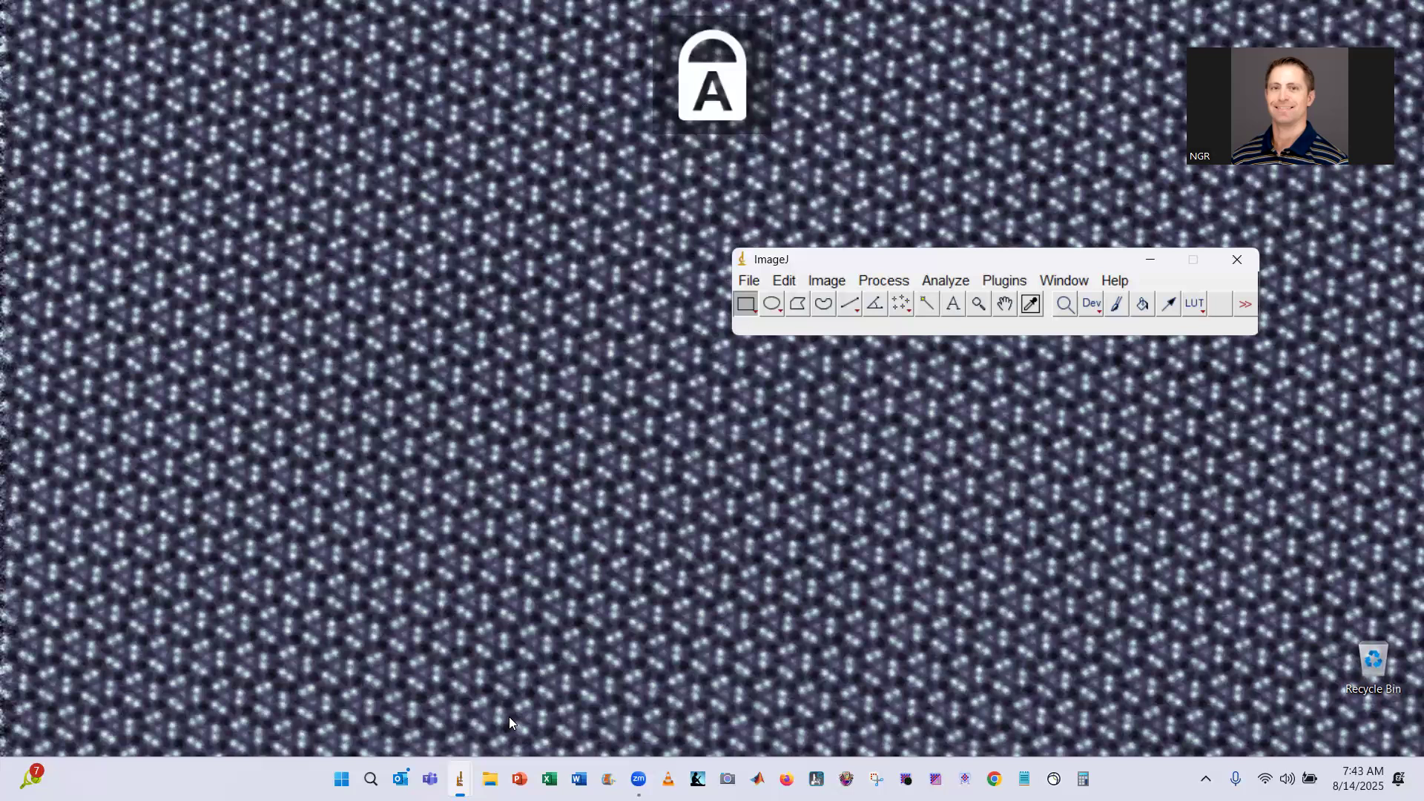
pyautogui.press('capslock')
pyautogui.hotkey('alt', 'Tab')
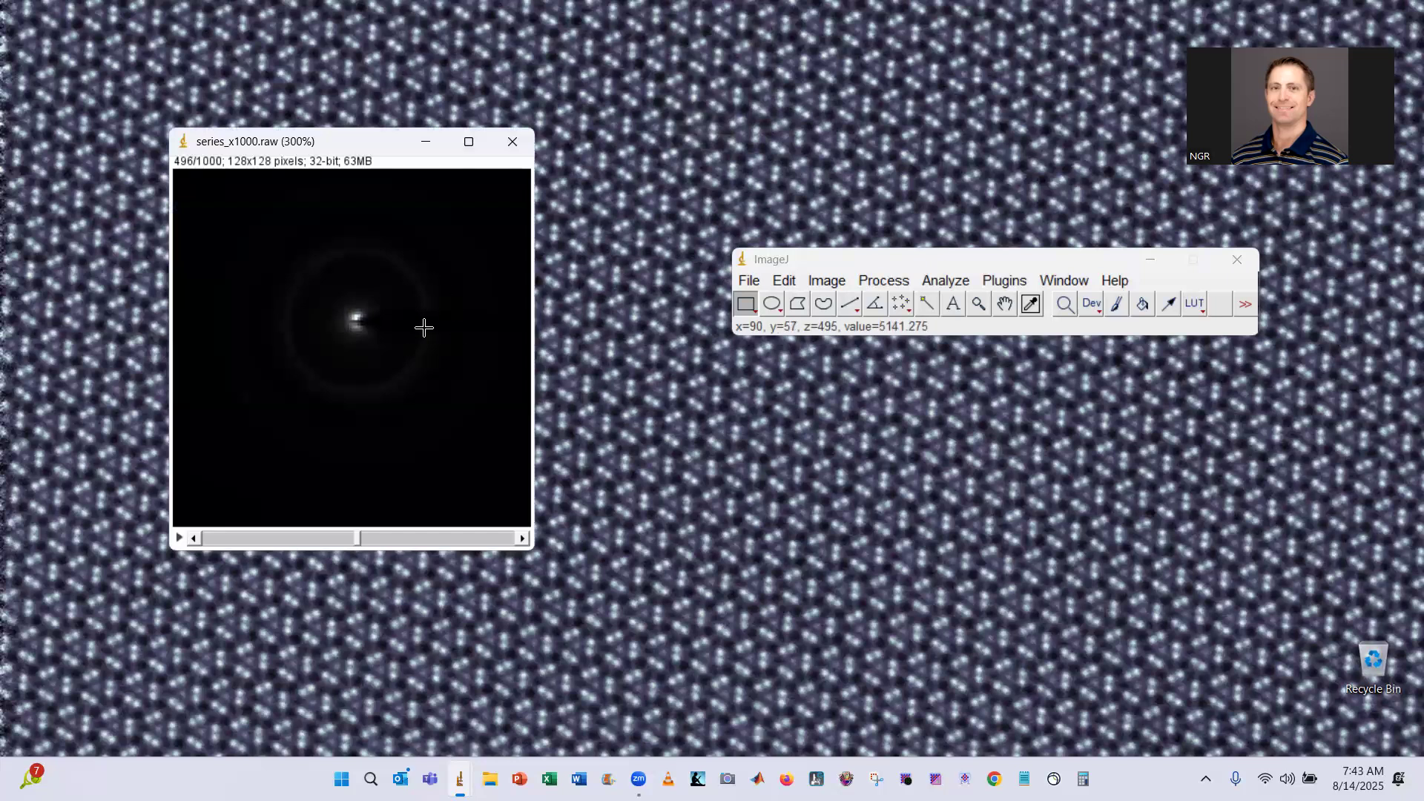
# - Magnify the diffraction pattern to 600% and return it to its original scale
pyautogui.press('+')
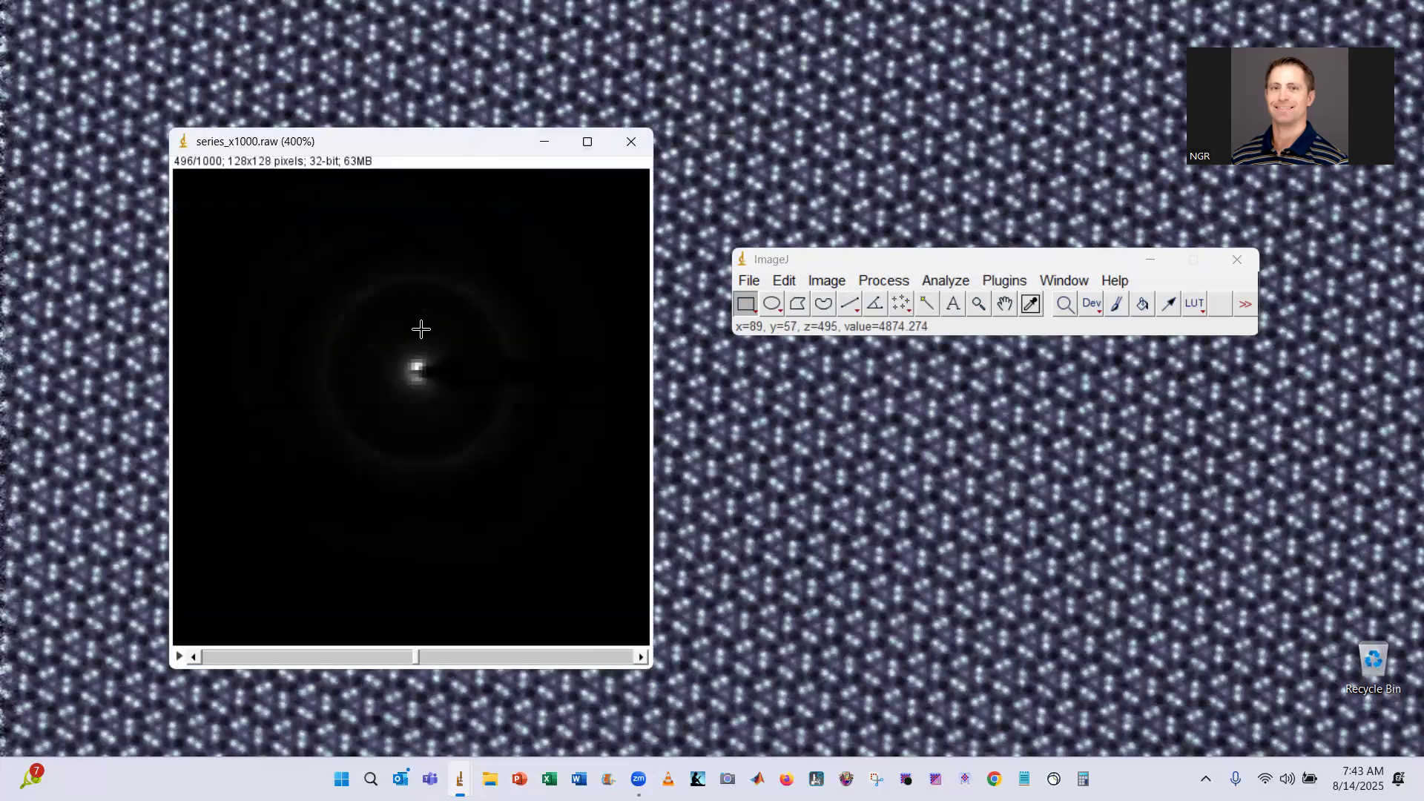
pyautogui.press('+')
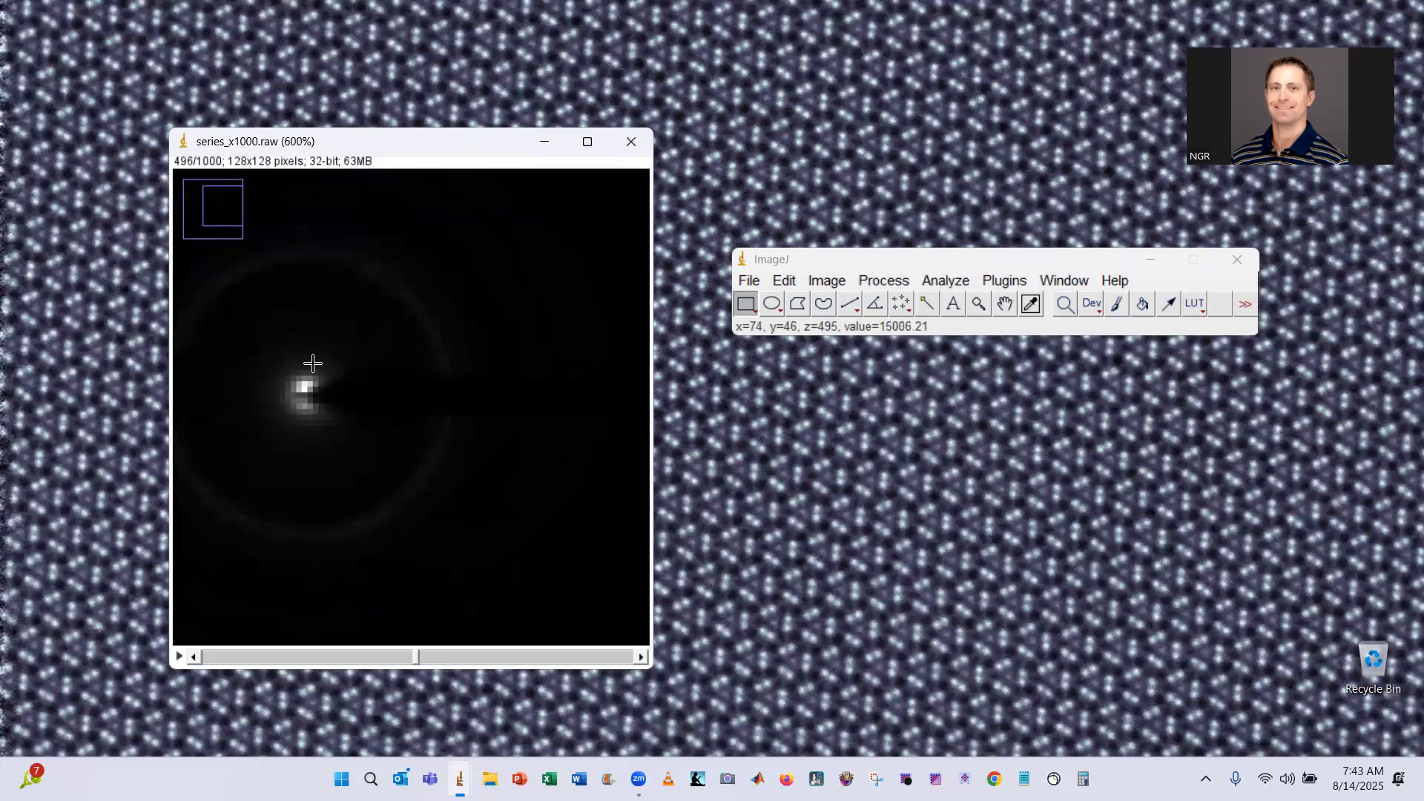
pyautogui.rightClick(379, 304)
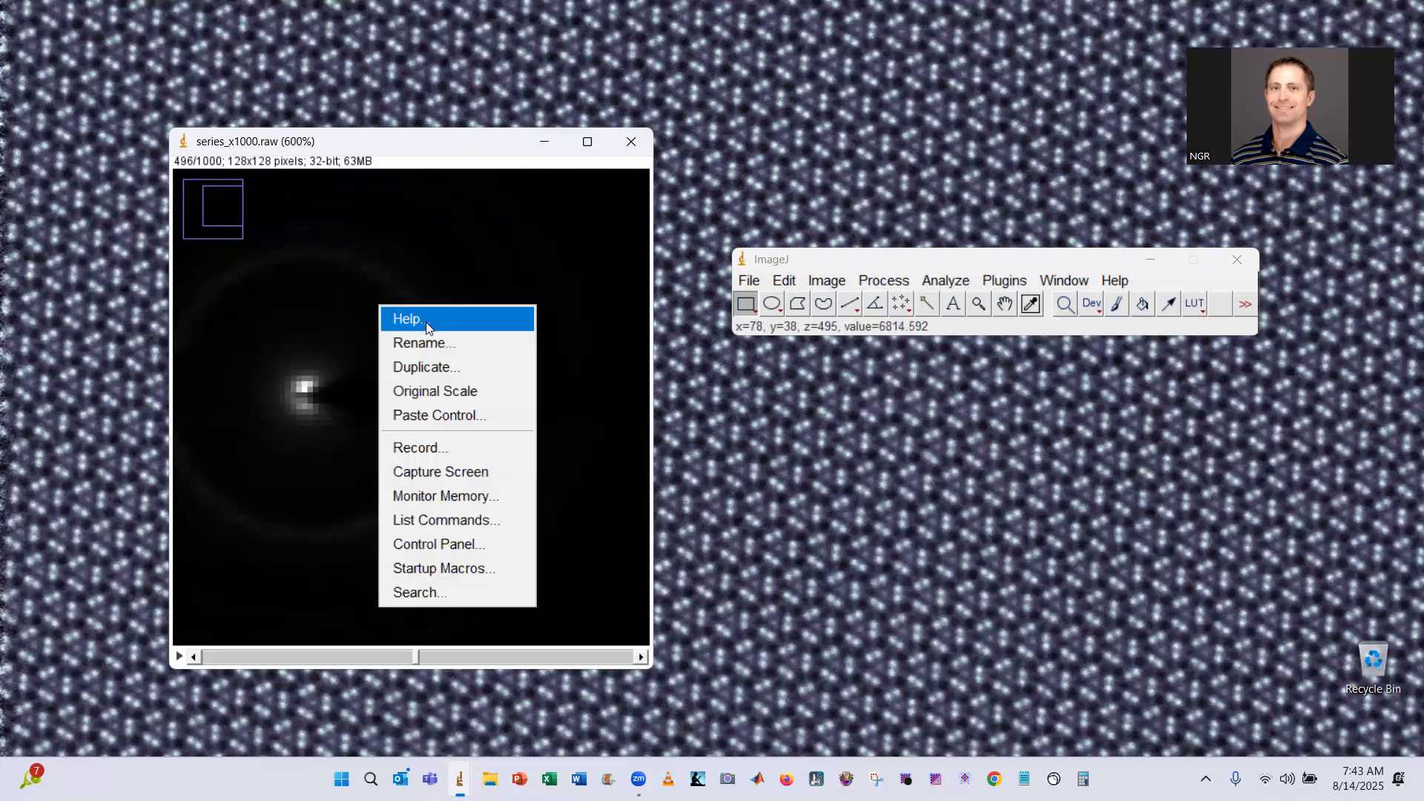
pyautogui.click(449, 391)
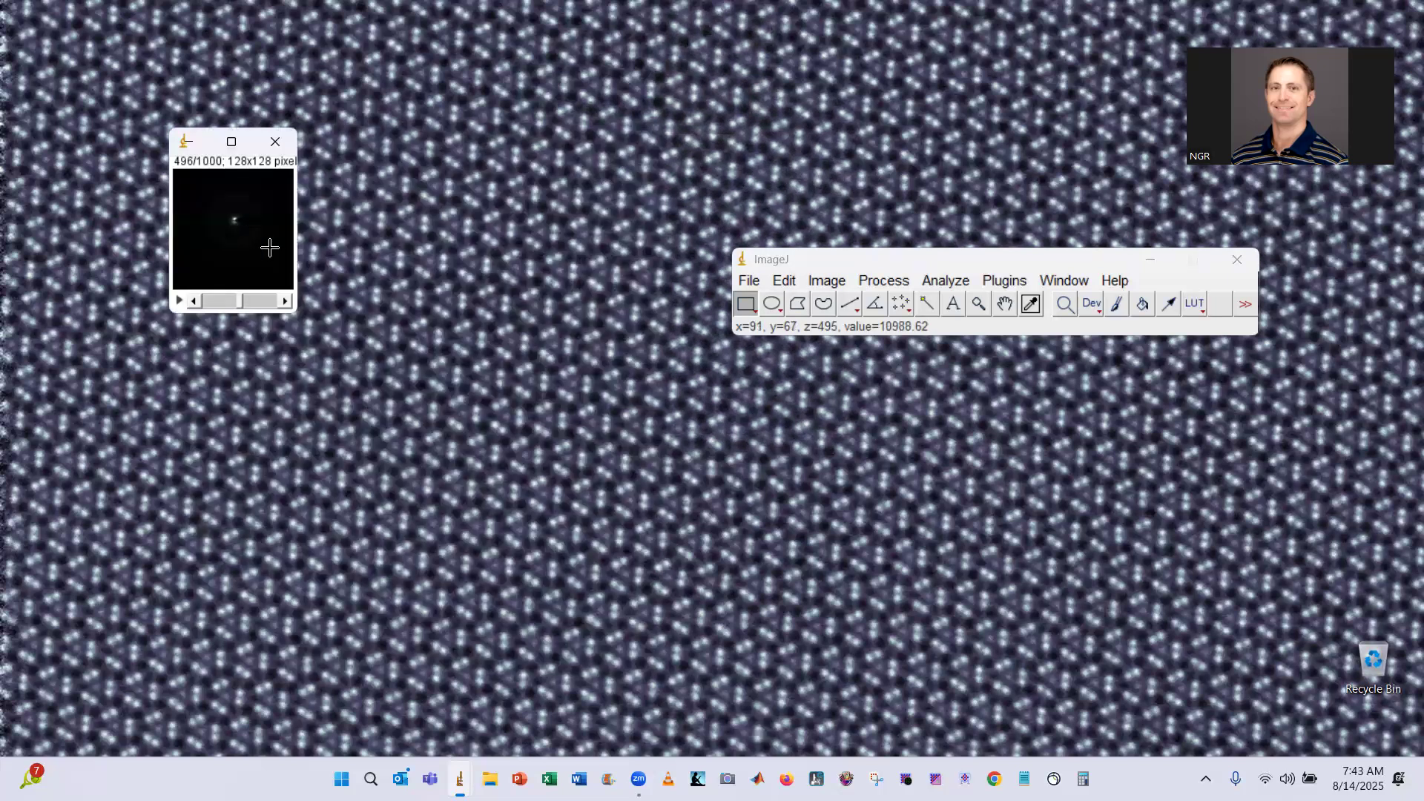
pyautogui.scroll(5, 257, 234)
pyautogui.scroll(3, 233, 210)
pyautogui.scroll(1, 232, 210)
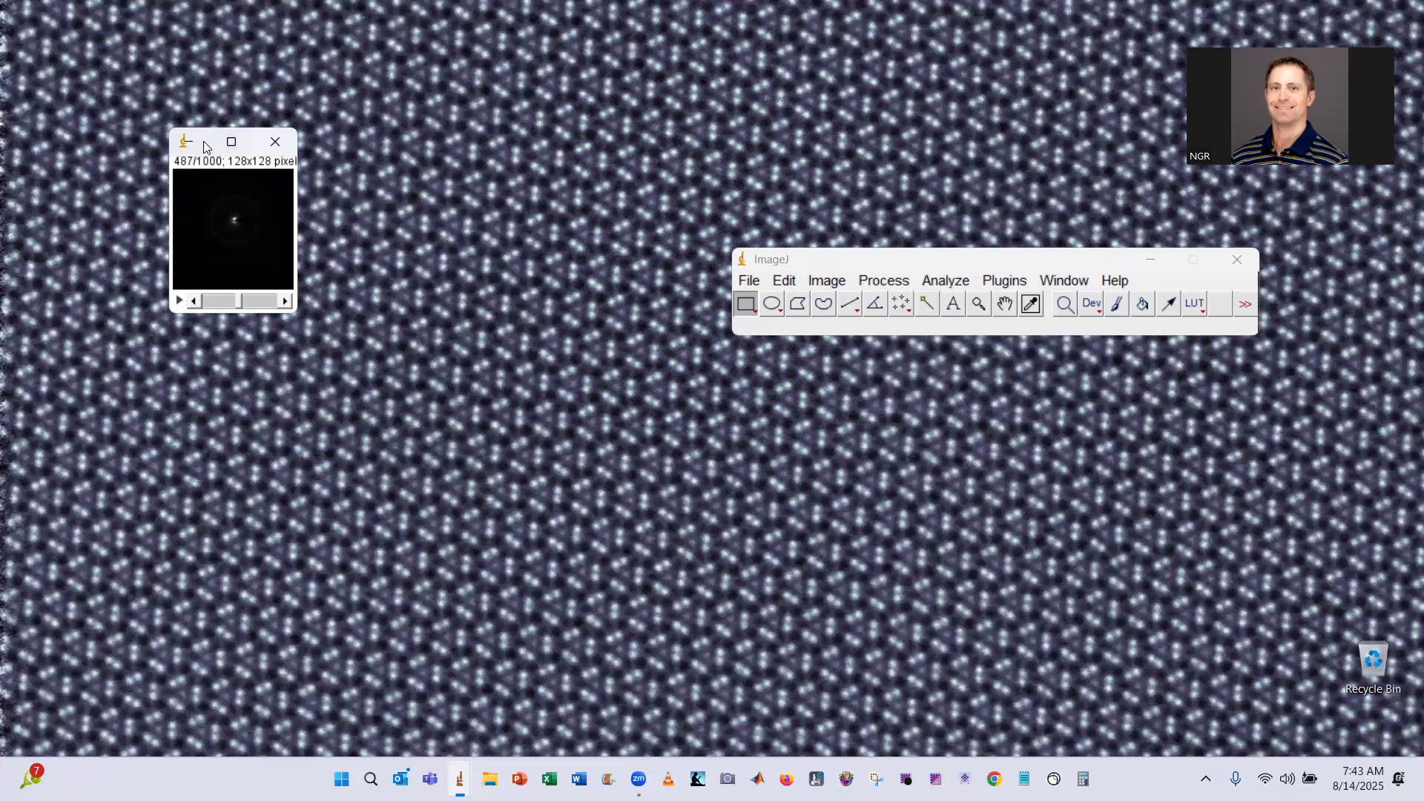
pyautogui.click(200, 142)
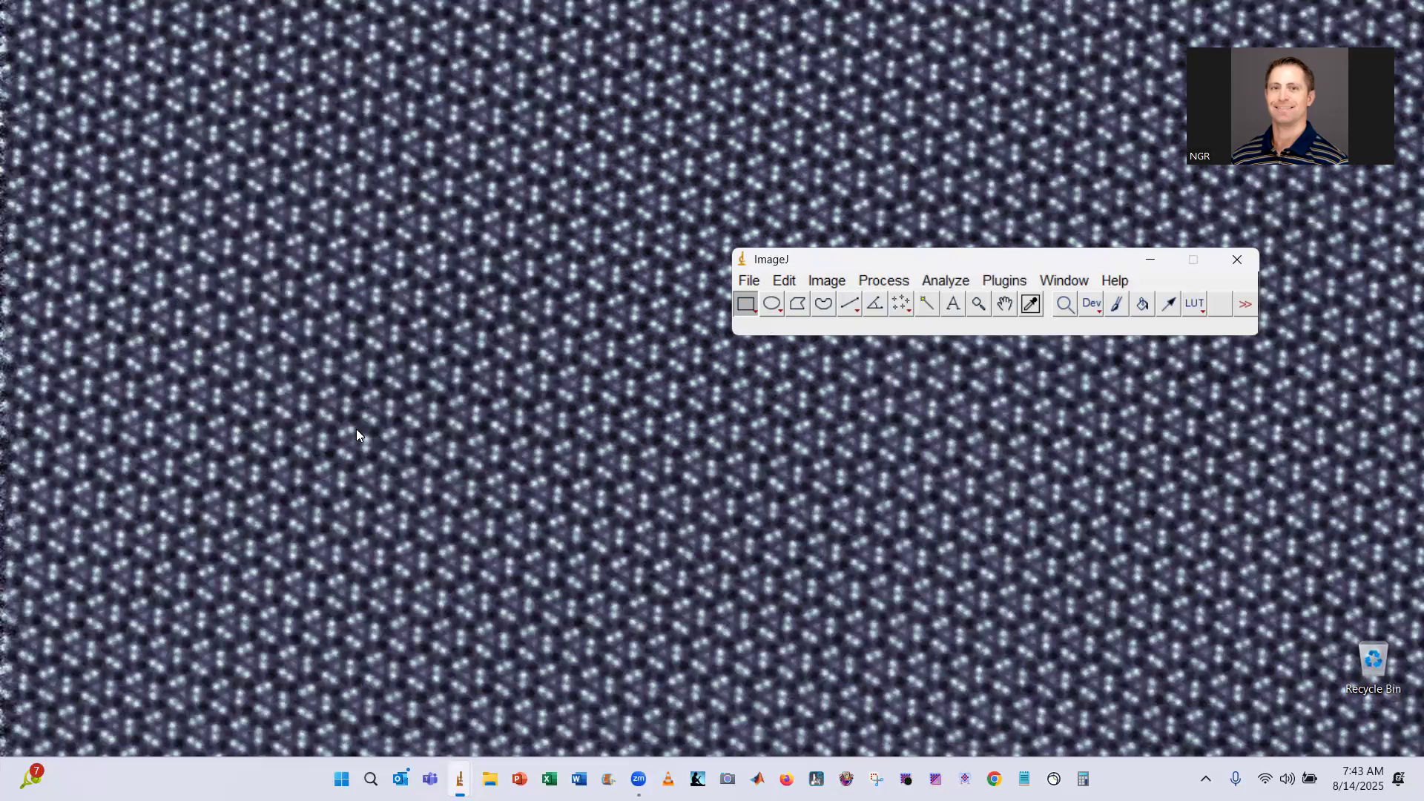
pyautogui.press('capslock')
pyautogui.press('capslock')
pyautogui.press('capslock')
pyautogui.press('capslock')
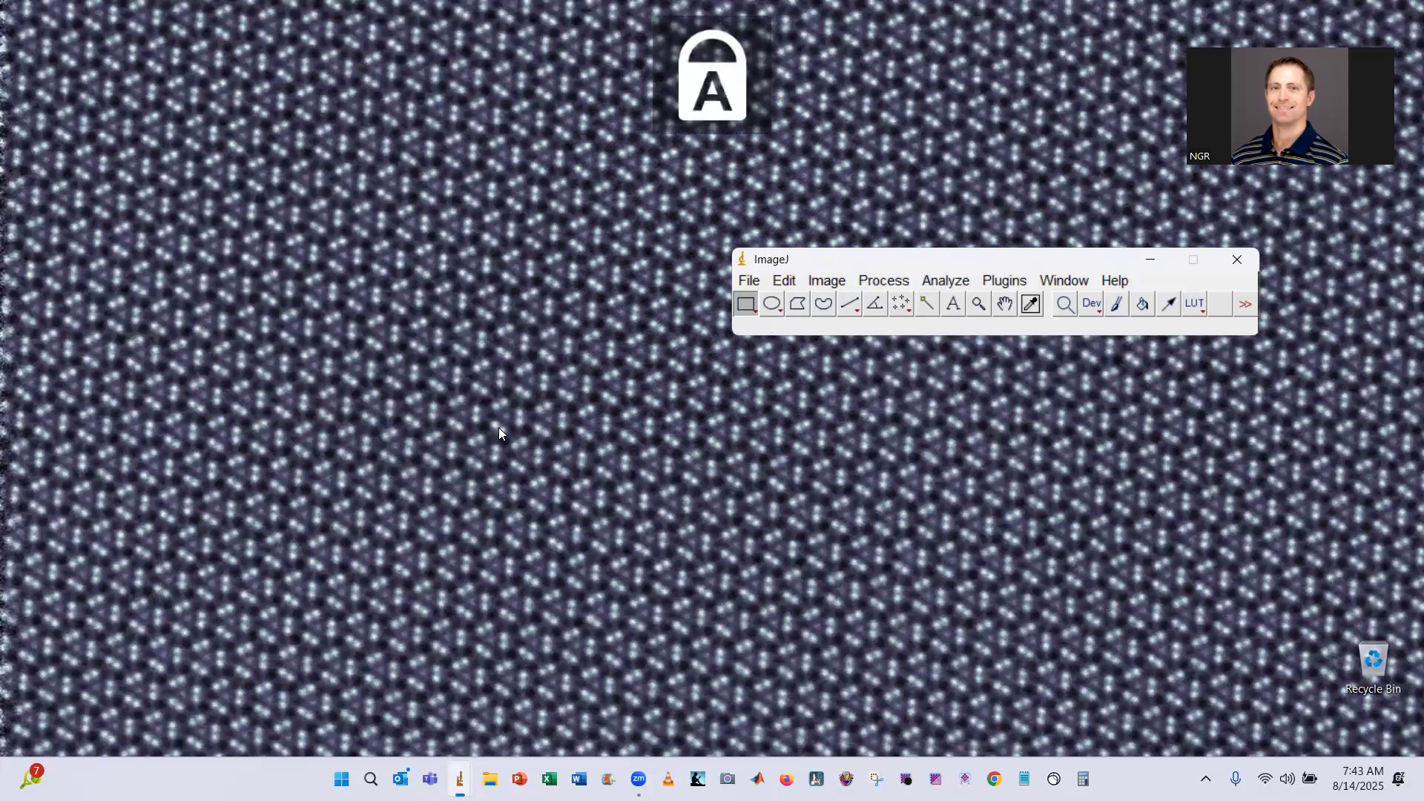
pyautogui.hotkey('alt', 'Tab')
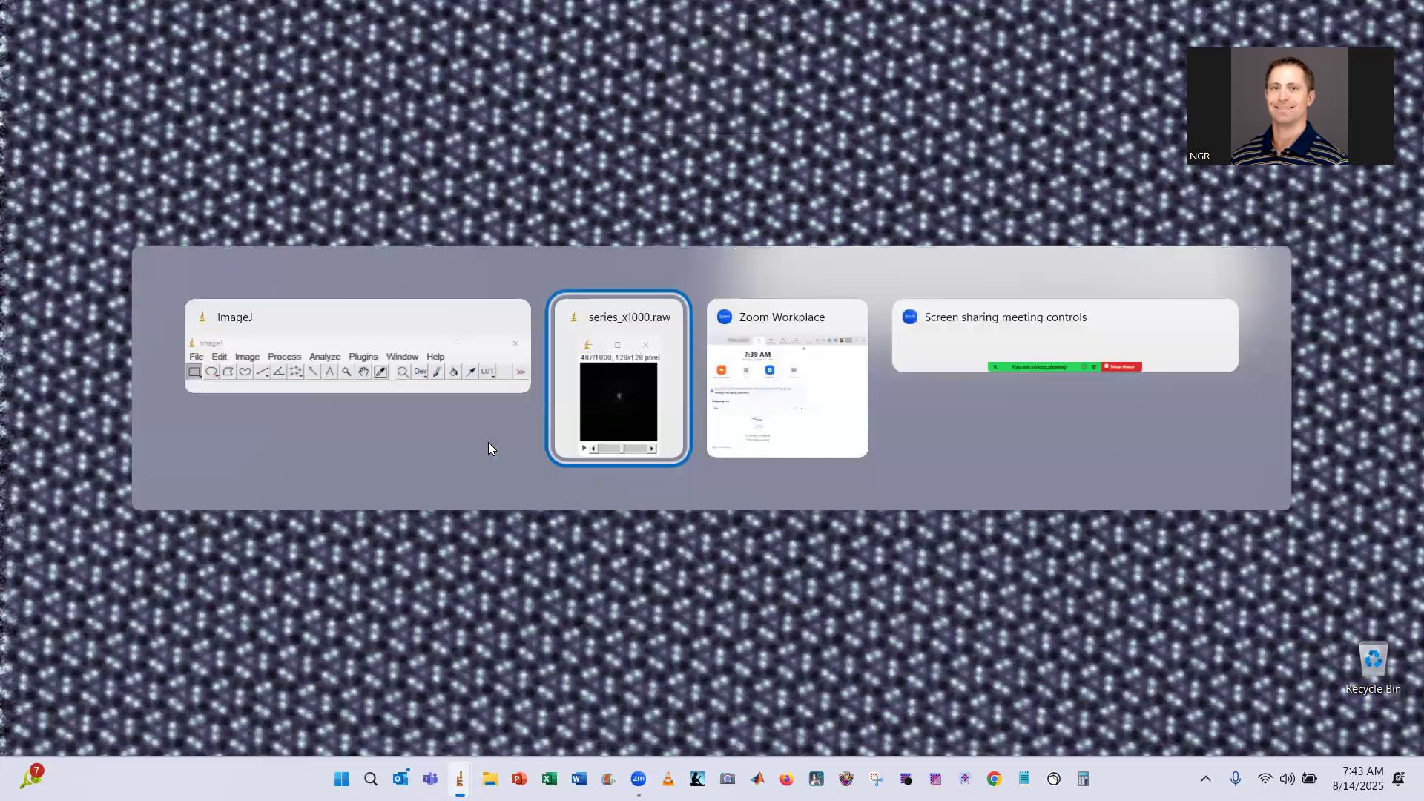
pyautogui.press('-')
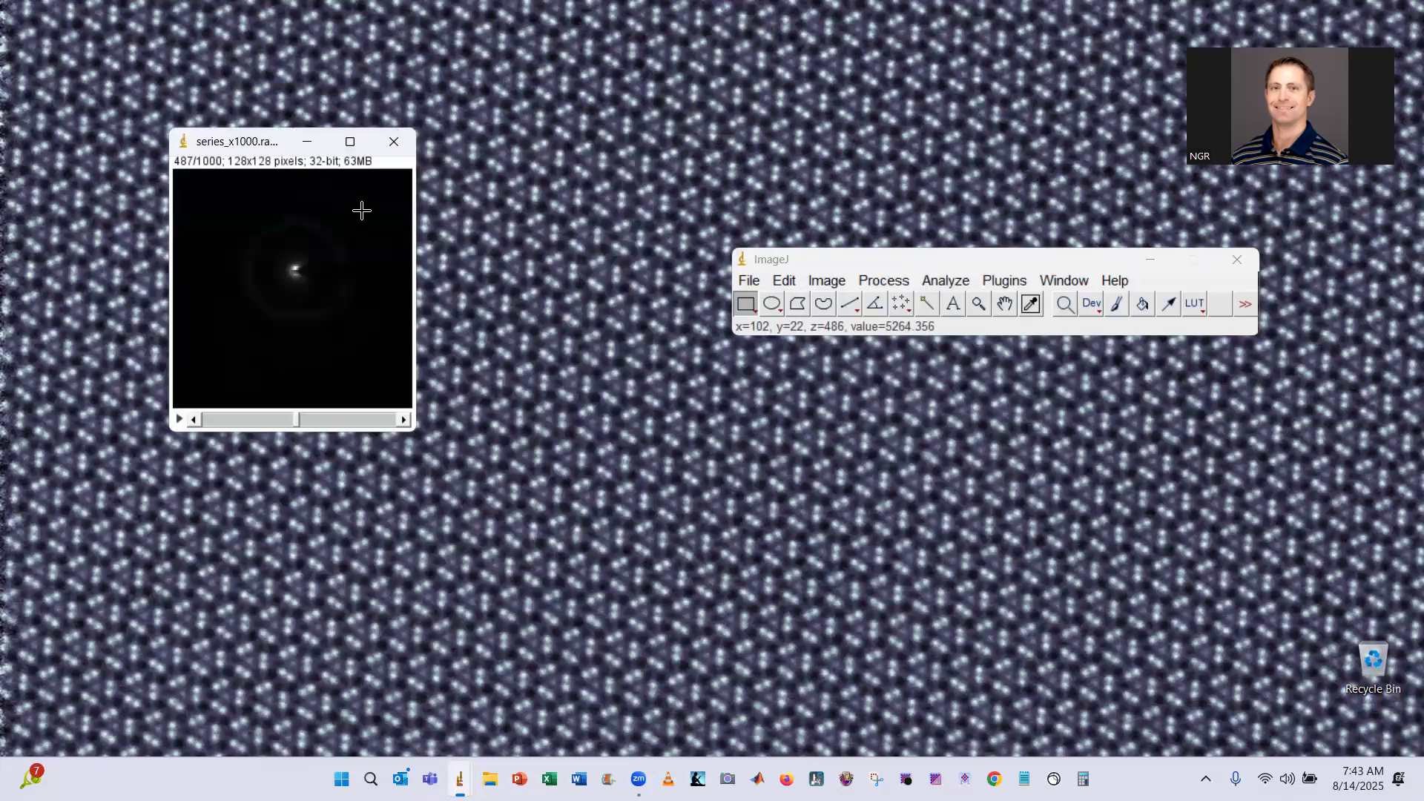
pyautogui.press('super+Tab')
pyautogui.press('super+Tab')
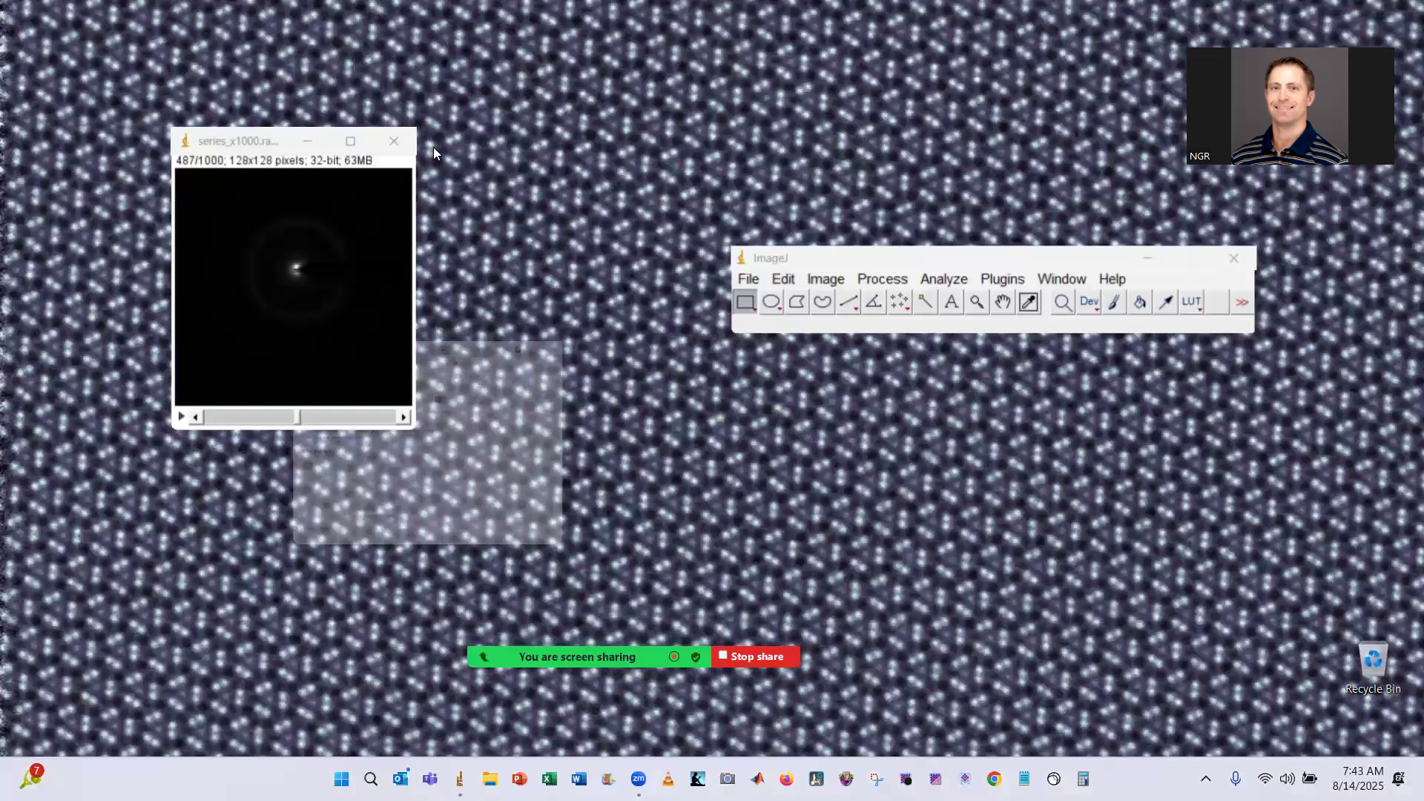
# - Reposition the series_x1000 window and try a 600% view before resetting the image to its original scale
pyautogui.click(361, 142)
pyautogui.press('+')
pyautogui.moveTo(432, 149); pyautogui.dragTo(392, 111)
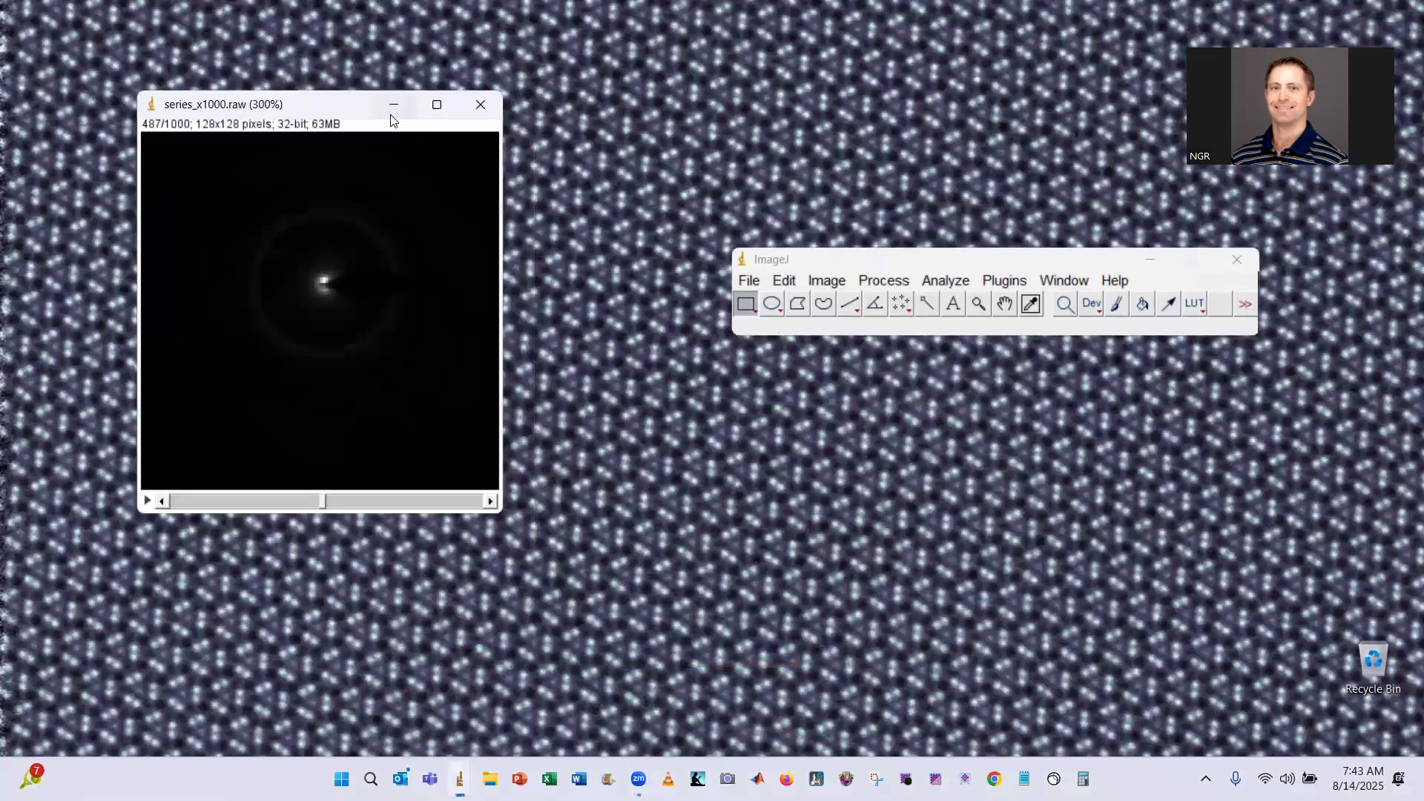
pyautogui.press('+')
pyautogui.press('+')
pyautogui.rightClick(365, 315)
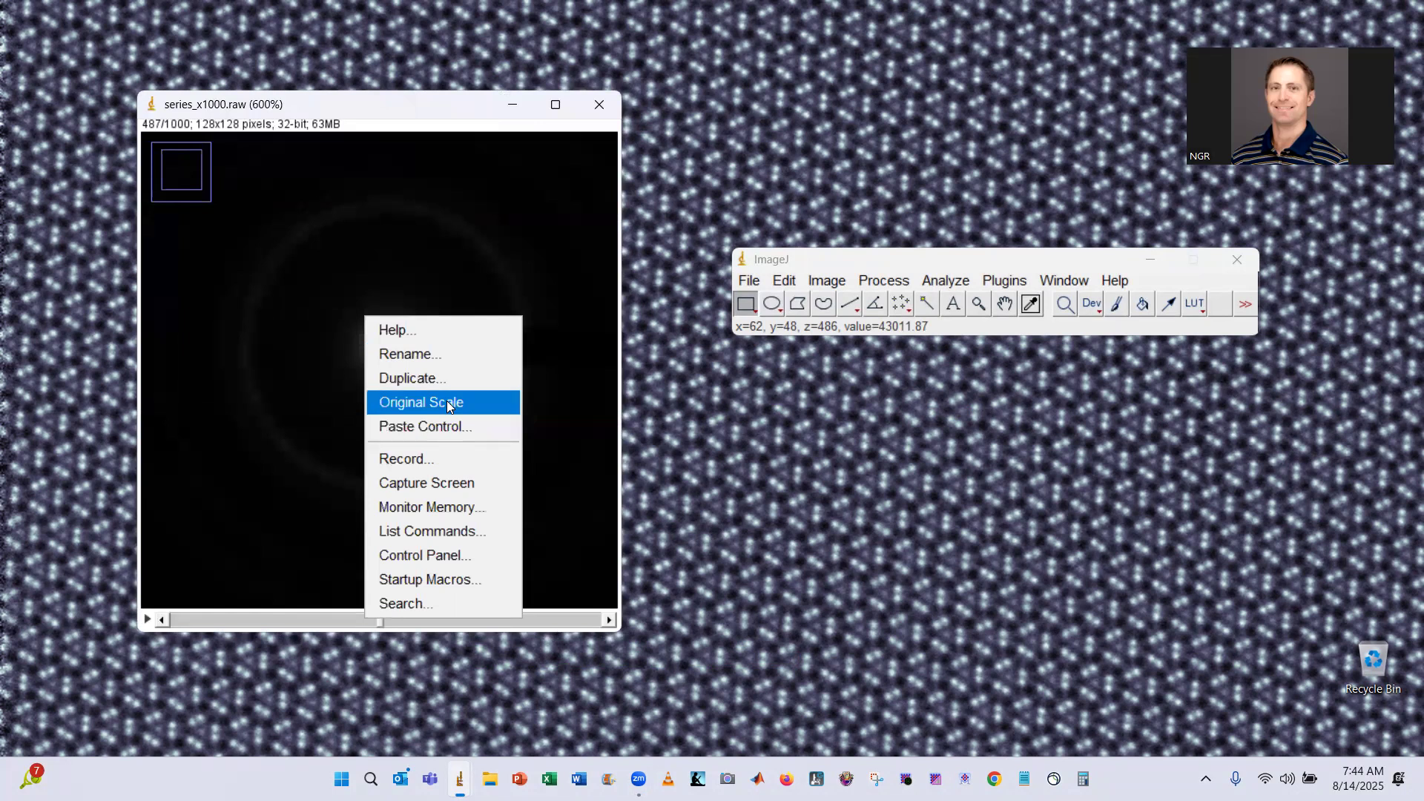
pyautogui.click(448, 405)
# - Enlarge the series_x1000 stack to 400% and move its window further from the main window
pyautogui.press('+')
pyautogui.press('+')
pyautogui.press('+')
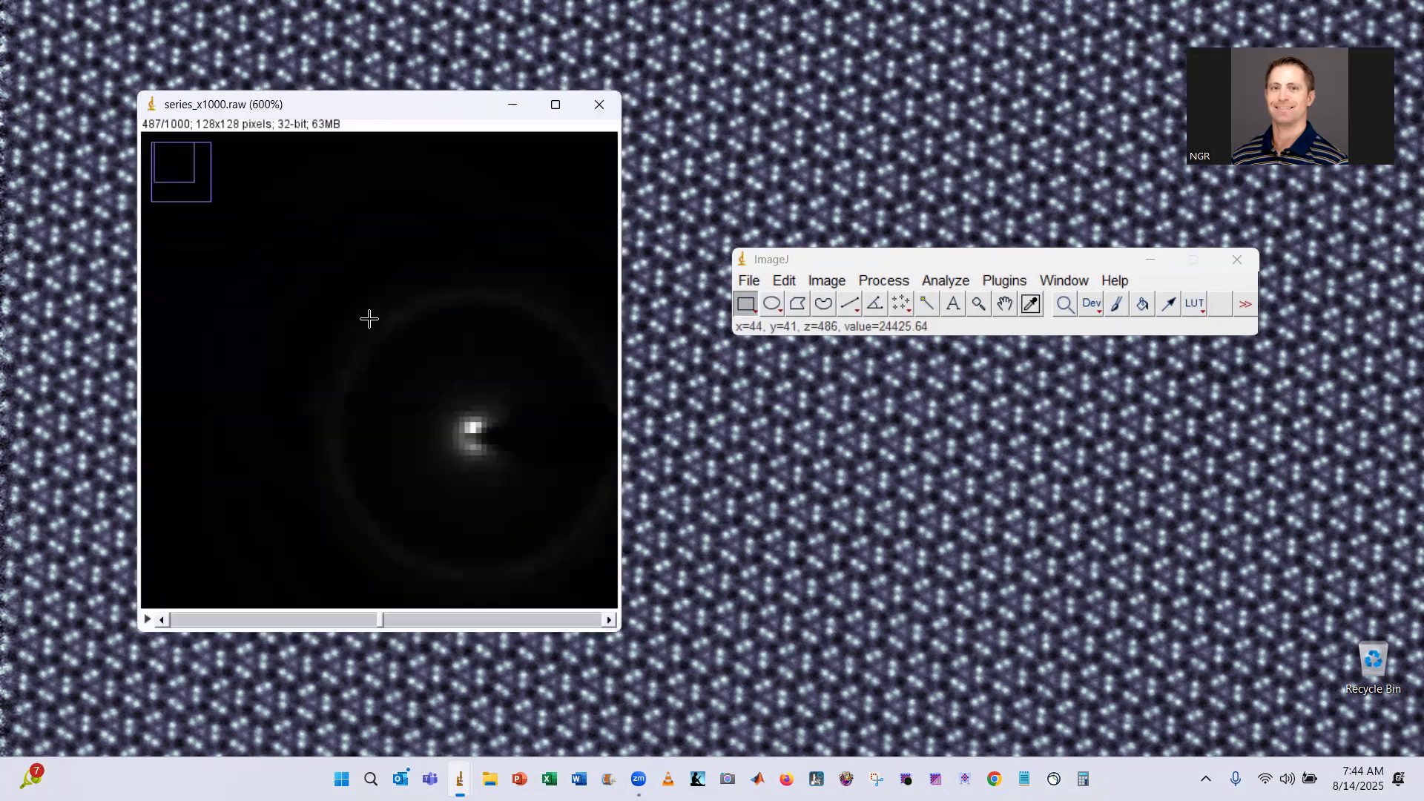
pyautogui.press('-')
pyautogui.press('-')
pyautogui.press('+')
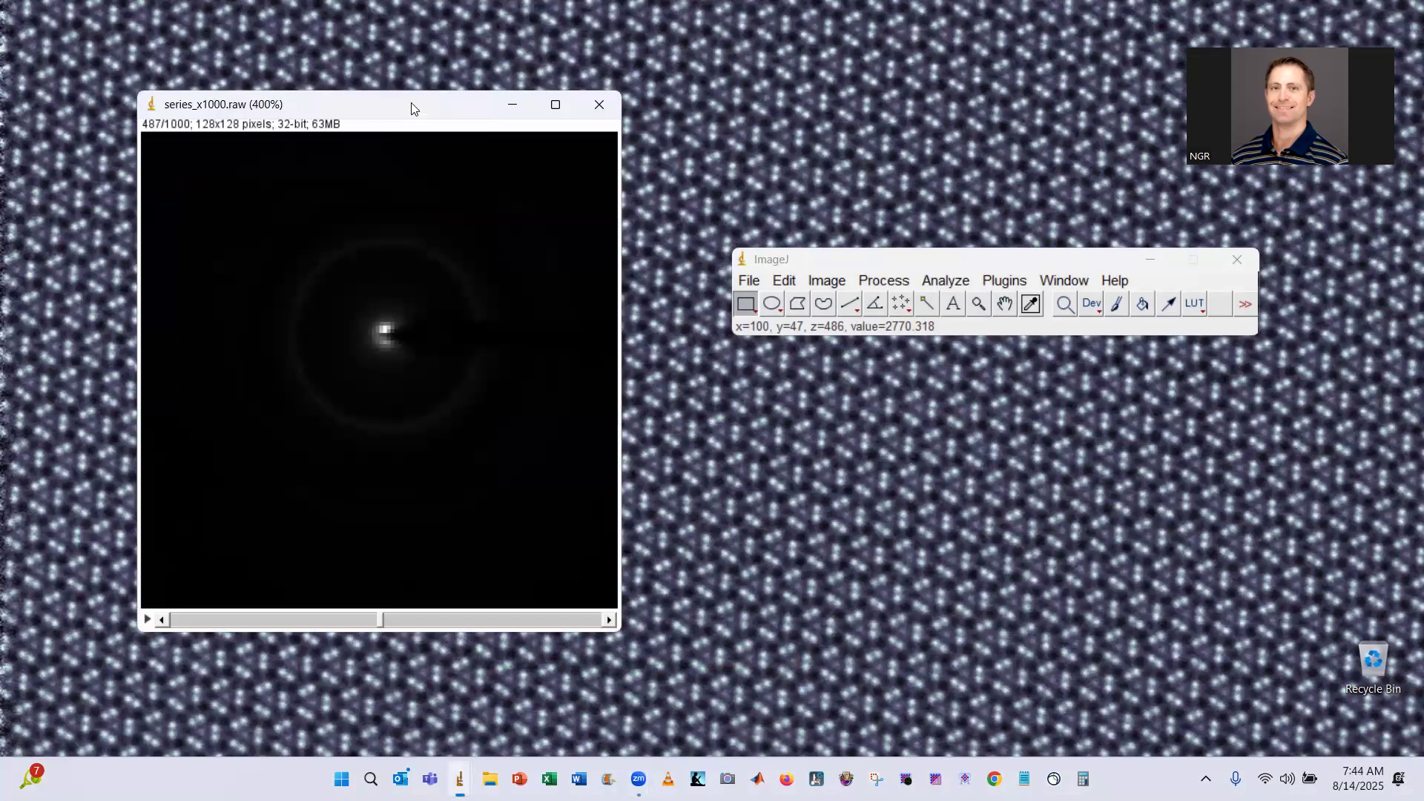
pyautogui.moveTo(411, 108); pyautogui.dragTo(381, 89)
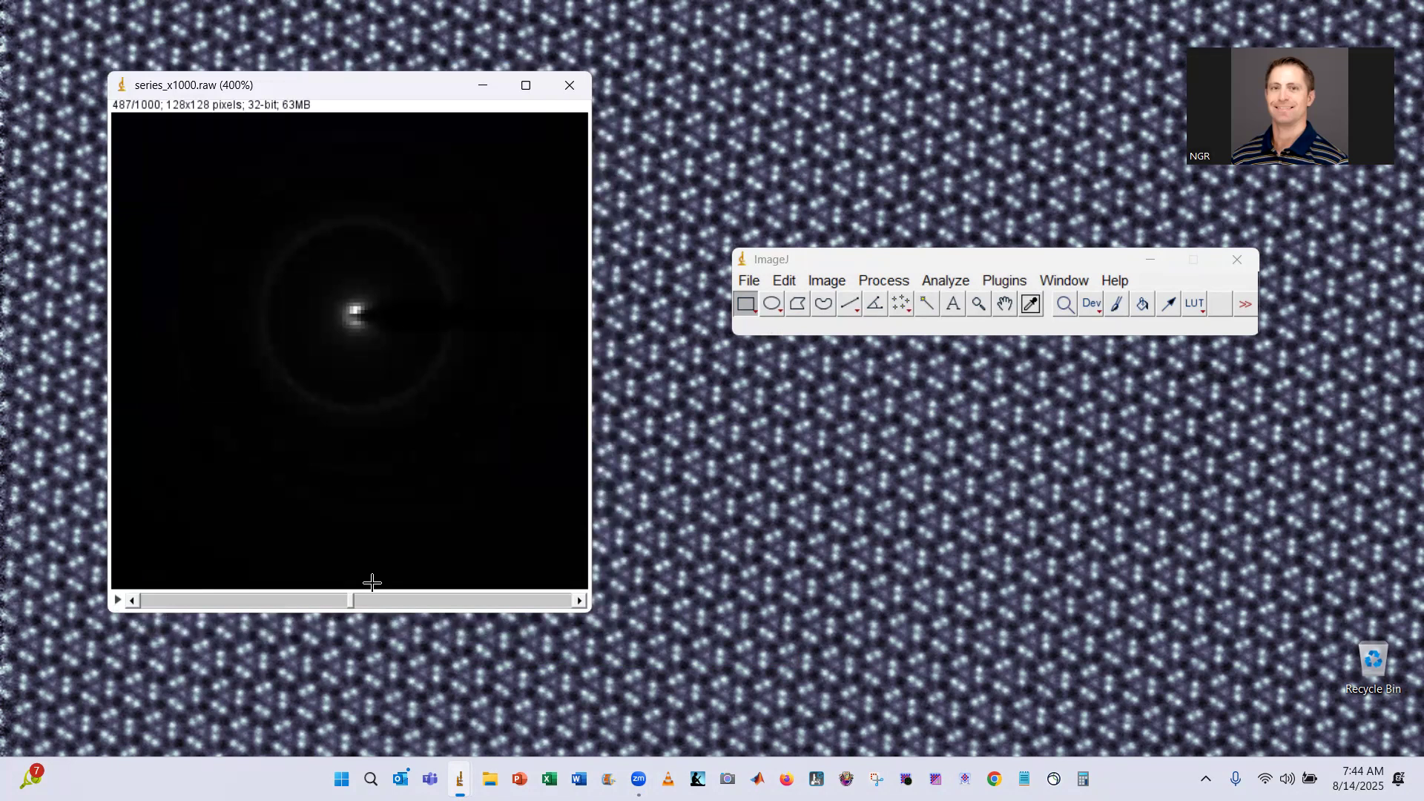
# - Browse the frames of the series_x1000 stack in both directions and return to the first frame
pyautogui.scroll(20, 371, 582)
pyautogui.moveTo(285, 600); pyautogui.dragTo(250, 588)
pyautogui.scroll(-20, 249, 588)
pyautogui.moveTo(561, 600); pyautogui.dragTo(126, 604)
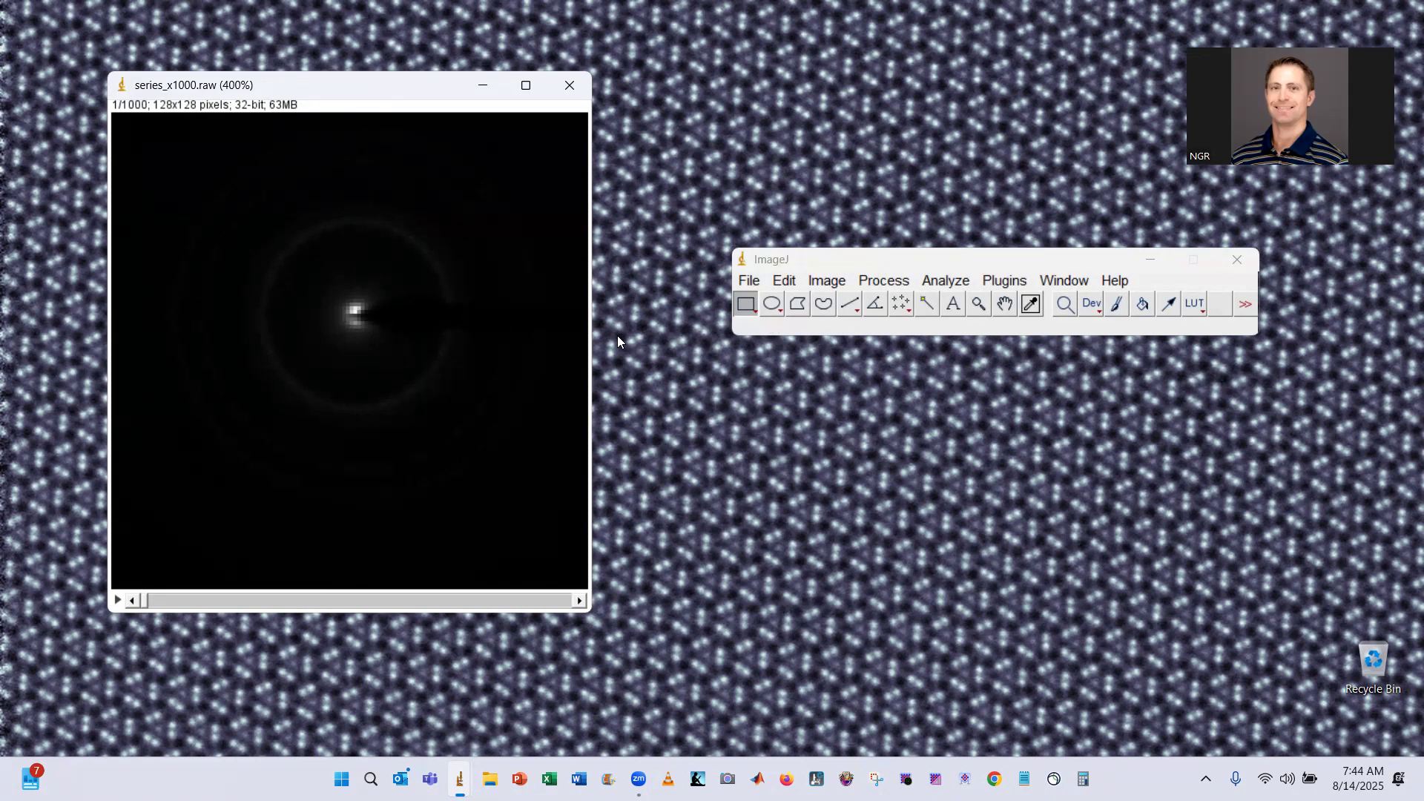
# - Apply a black-blue-red-yellow lookup table to the stack, browse its frames back to the first, and reposition the window
pyautogui.click(1192, 308)
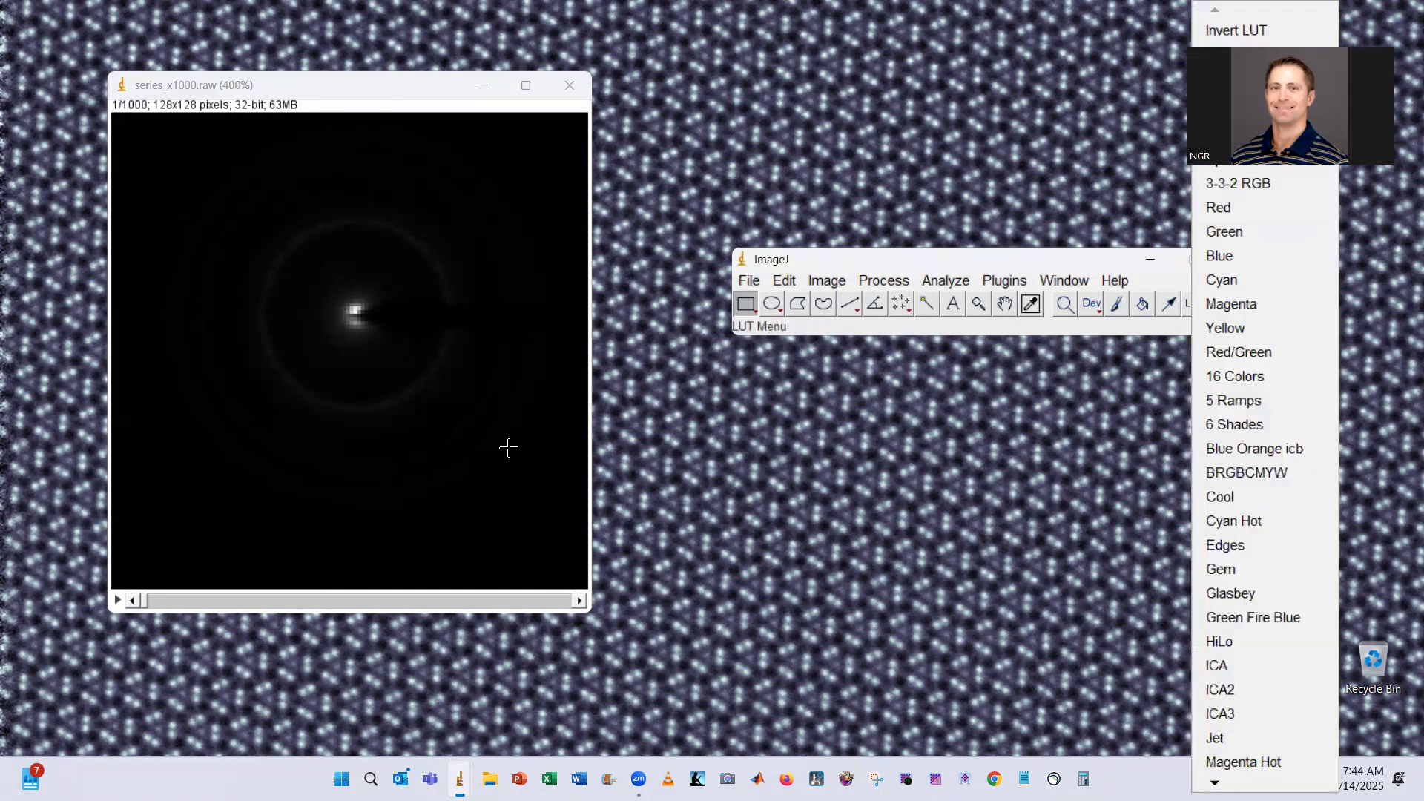
pyautogui.moveTo(144, 602); pyautogui.dragTo(250, 602)
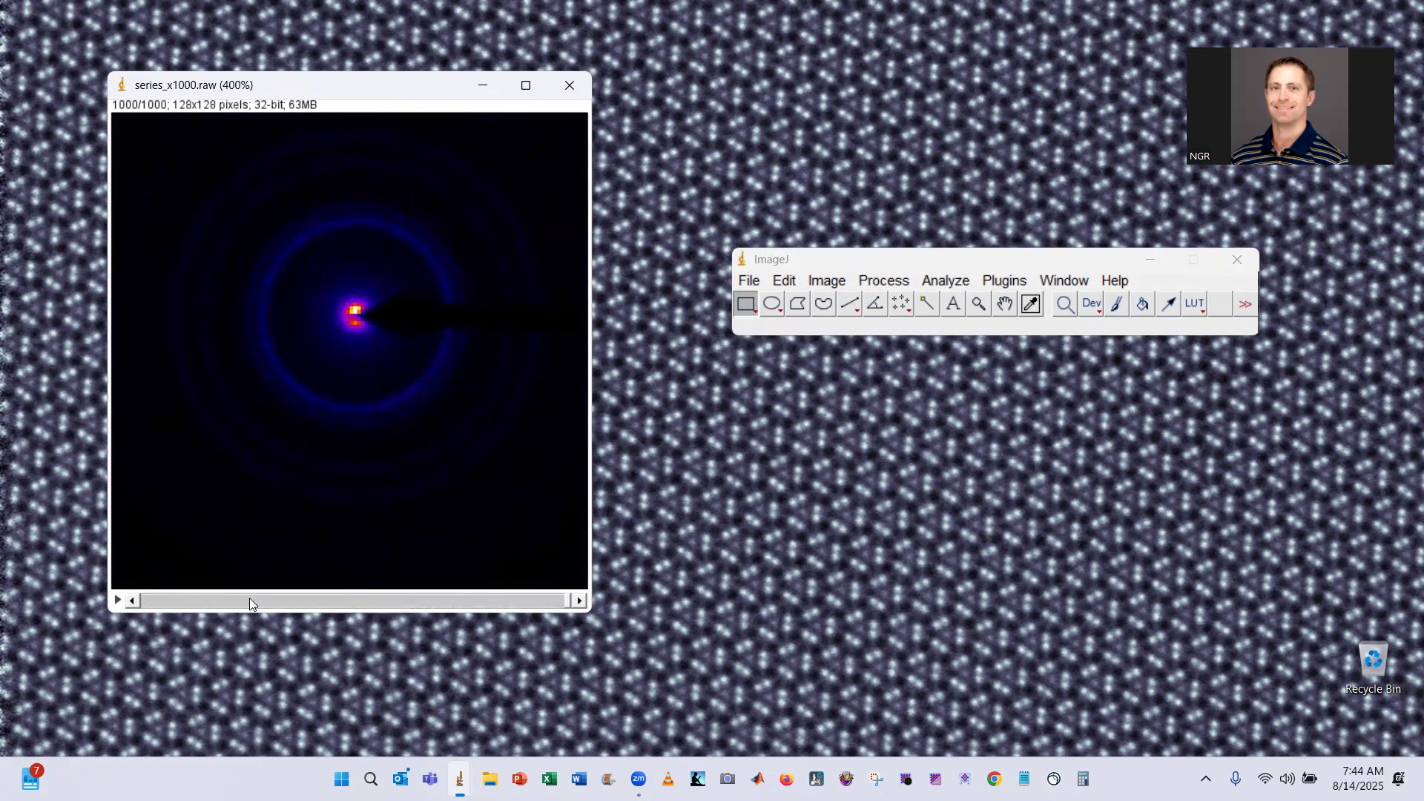
pyautogui.moveTo(173, 596); pyautogui.dragTo(140, 596)
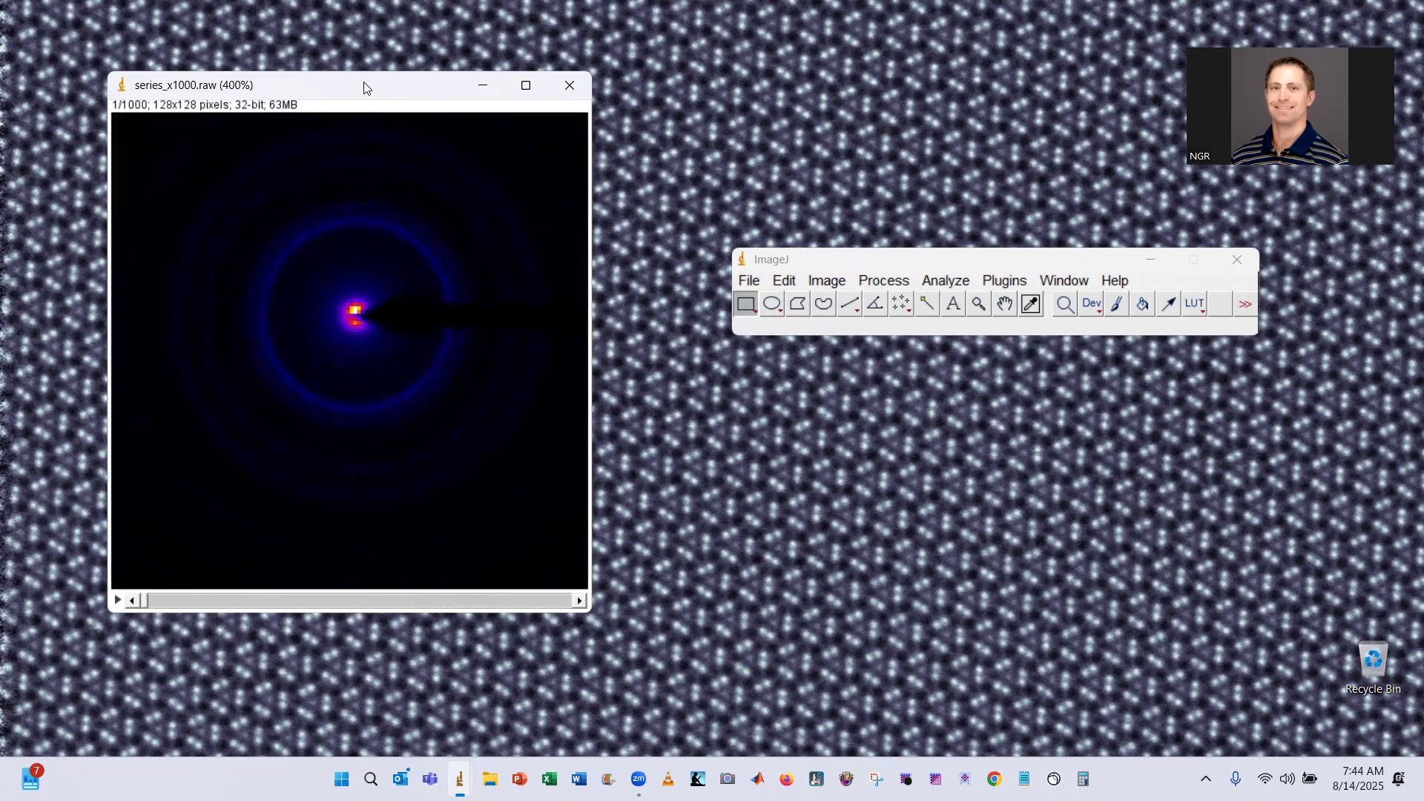
pyautogui.moveTo(364, 88); pyautogui.dragTo(330, 60)
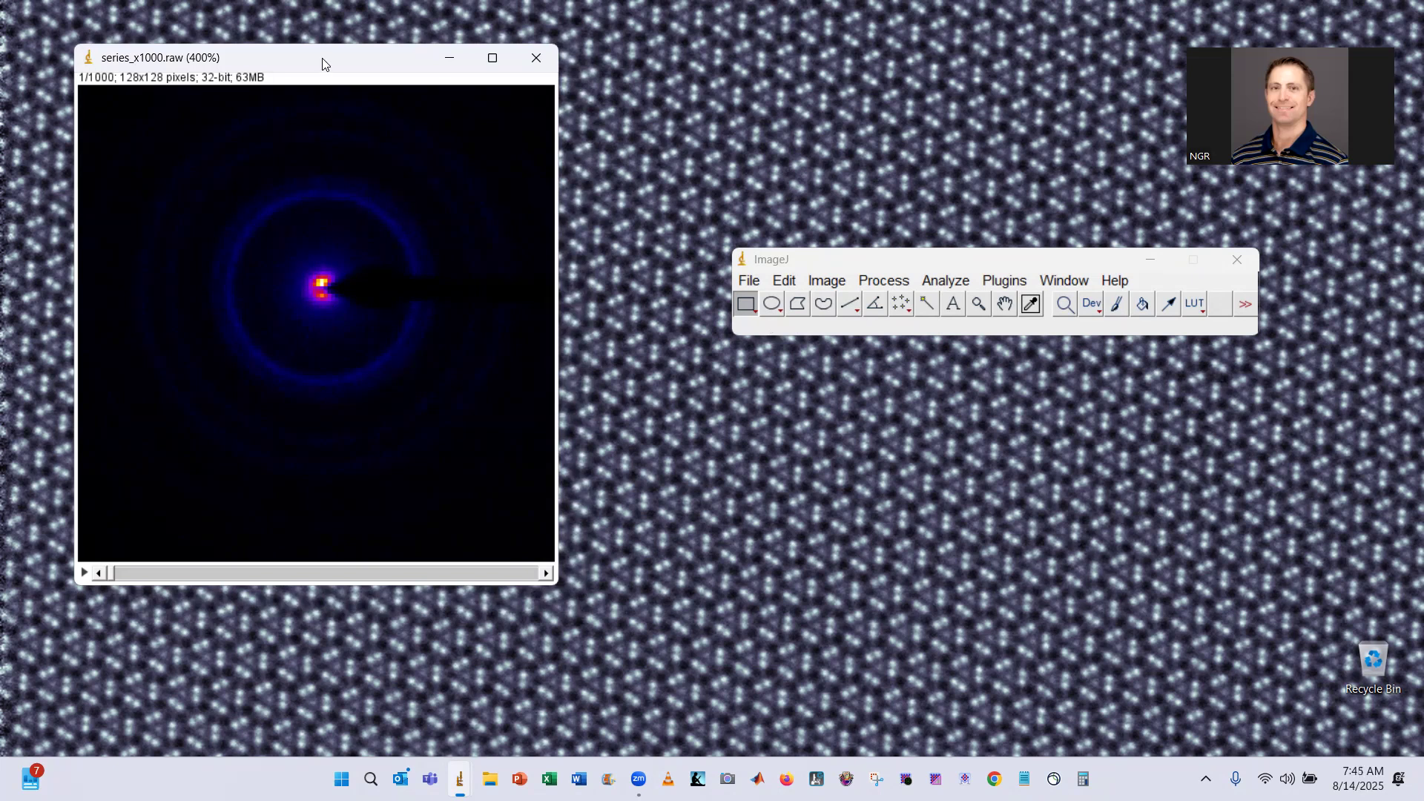
# - Create an average-intensity Z projection of the series_x1000 stack over slices 1 to 1000
pyautogui.click(787, 282)
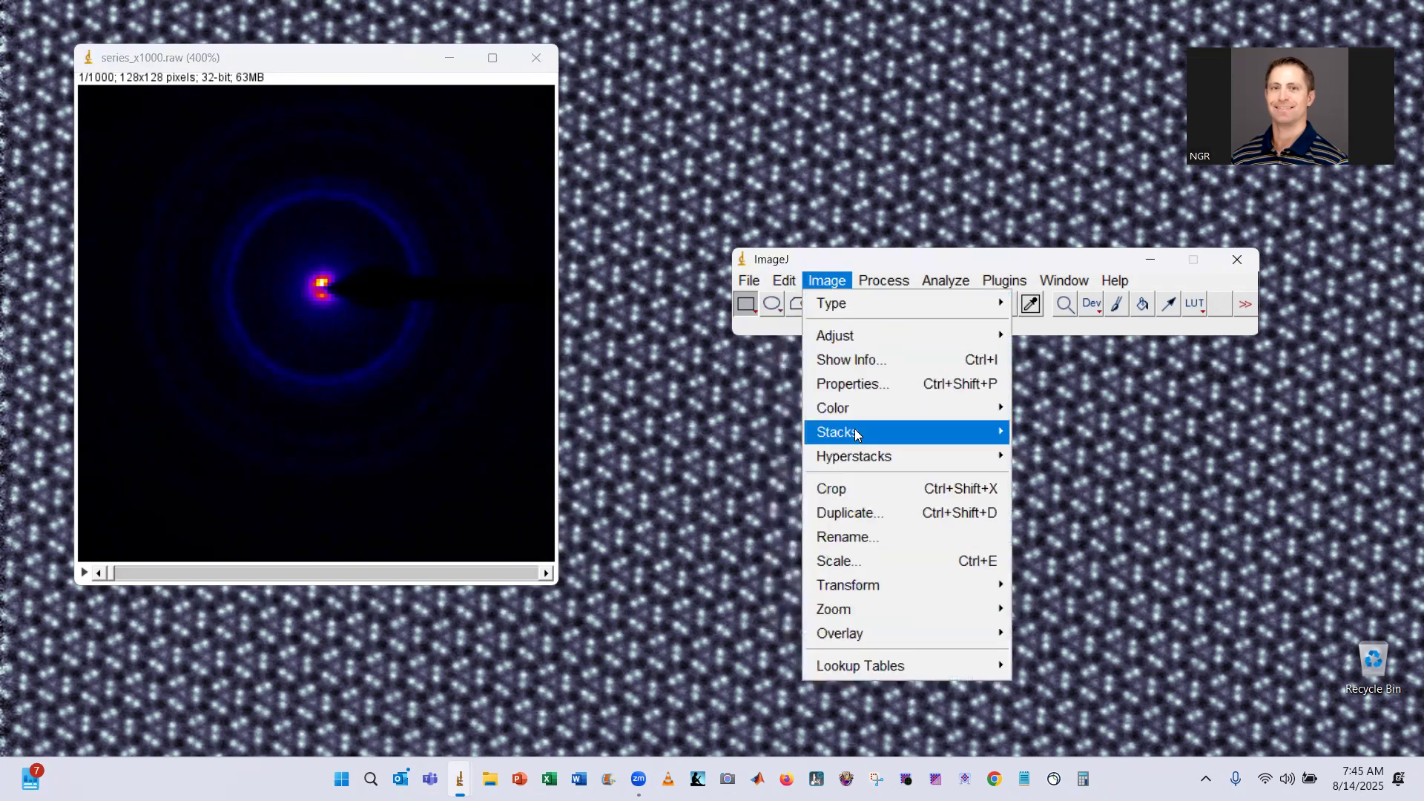
pyautogui.moveTo(854, 430)
pyautogui.click(1108, 612)
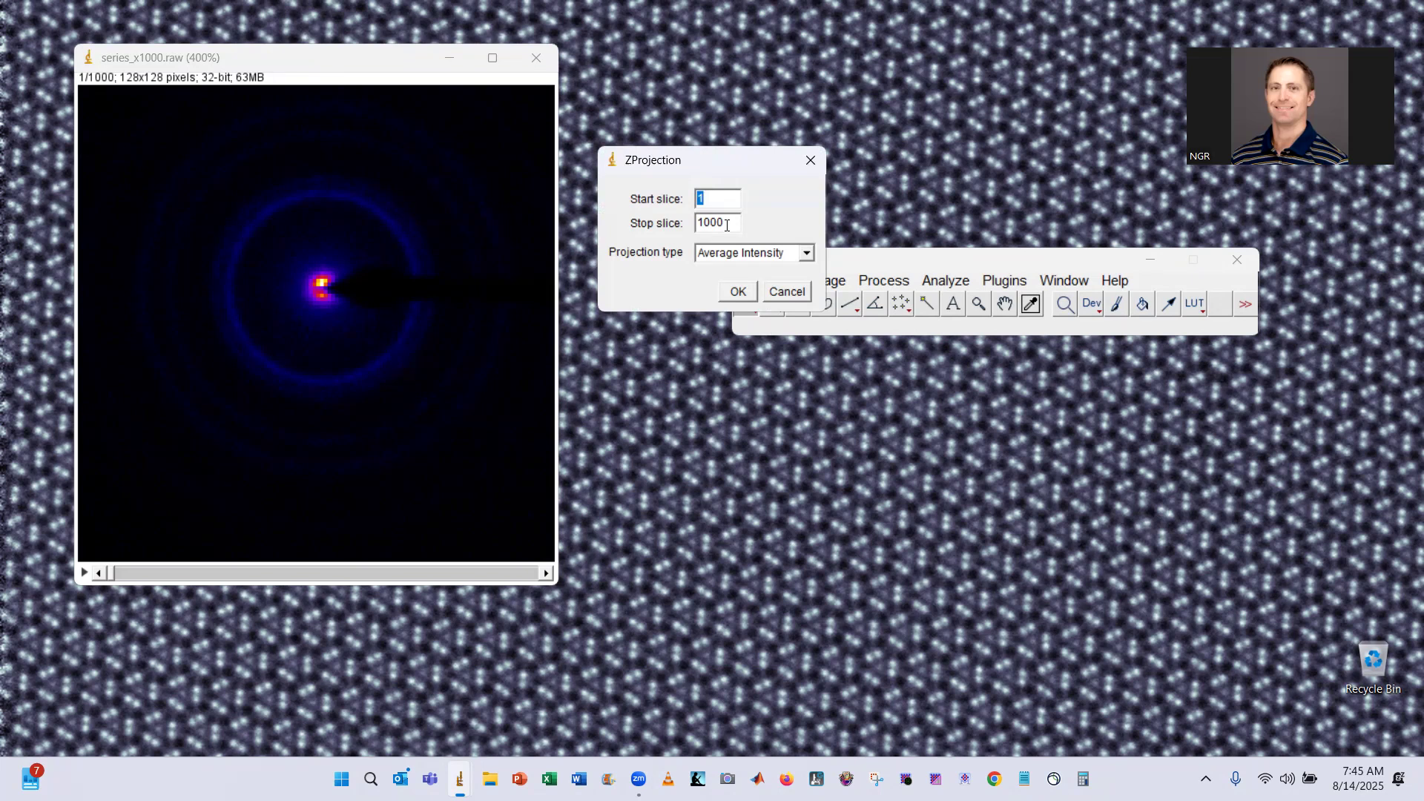
pyautogui.click(744, 293)
# - Enlarge the averaged image to 400% and apply the black-blue-red-yellow lookup table to it
pyautogui.press('+')
pyautogui.press('+')
pyautogui.press('+')
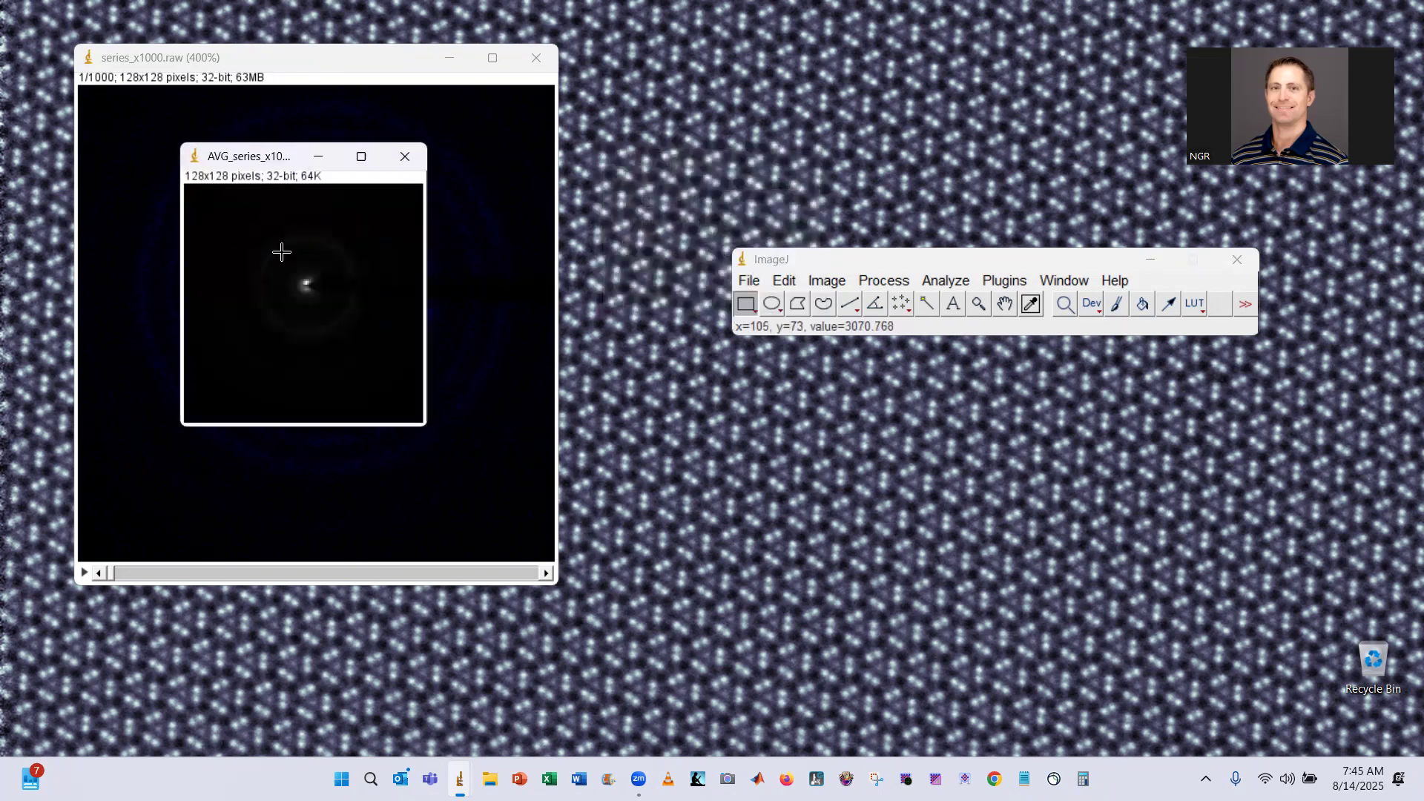
pyautogui.press('+')
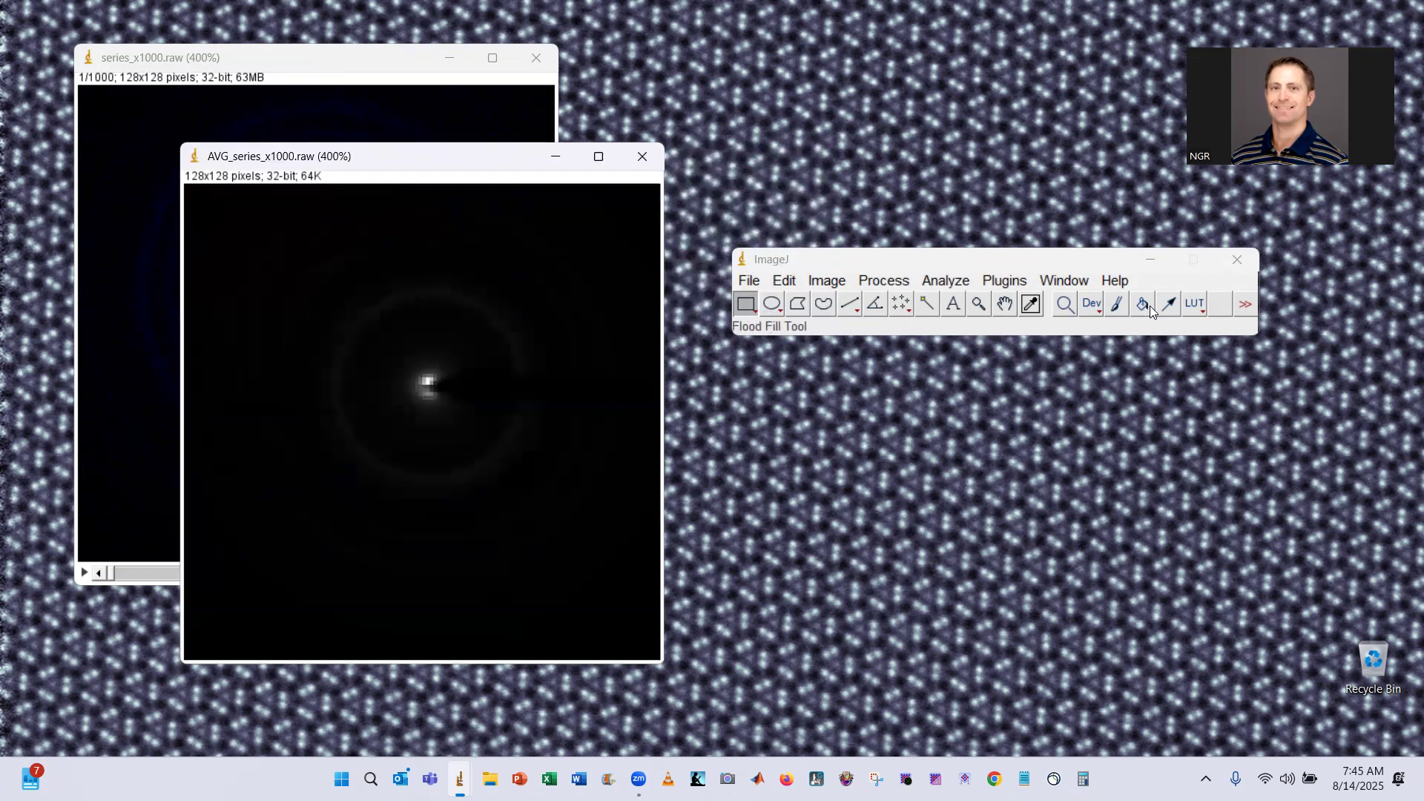
pyautogui.click(1194, 309)
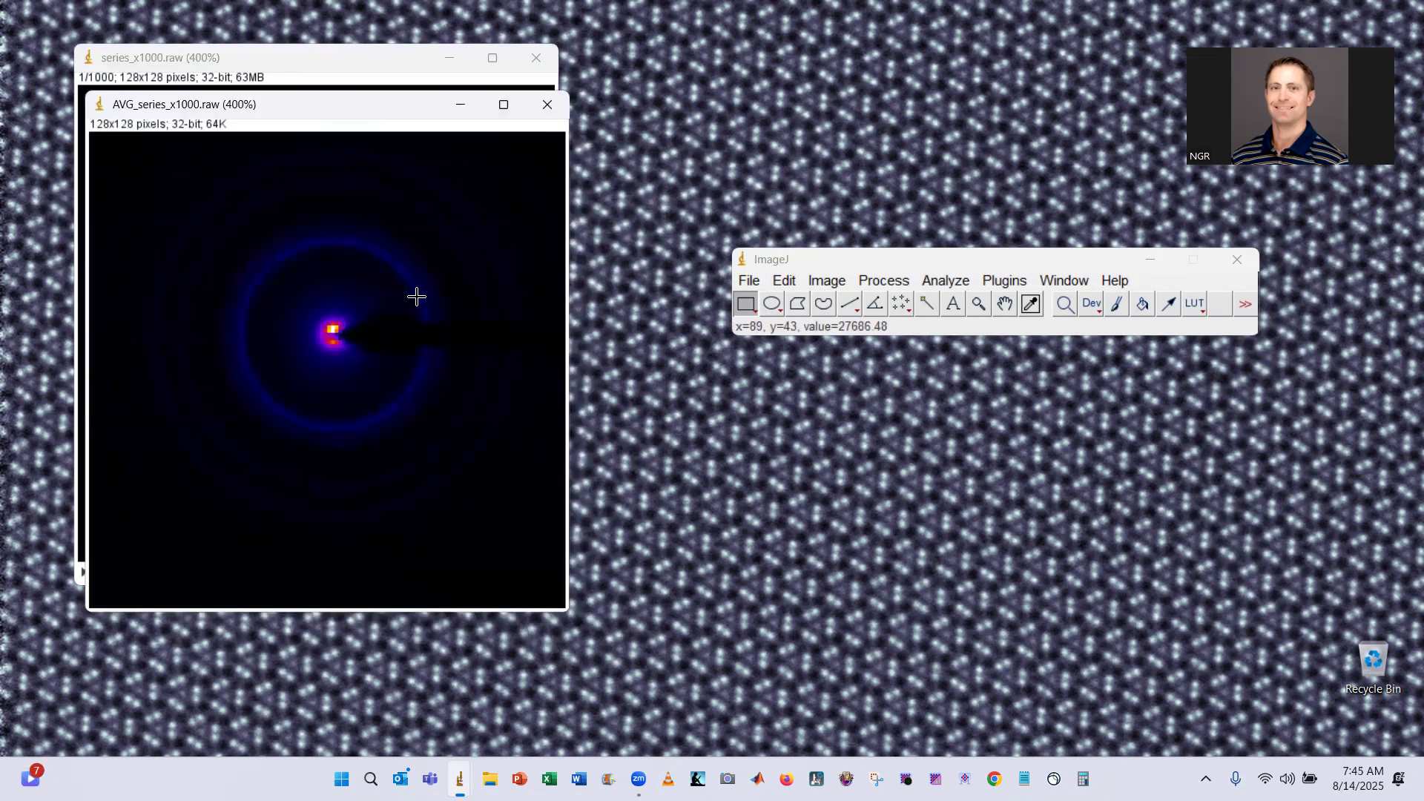
# - Adjust the averaged image's display range to about 257 to 47960 and move the brightness and contrast window closer to the image
pyautogui.click(826, 280)
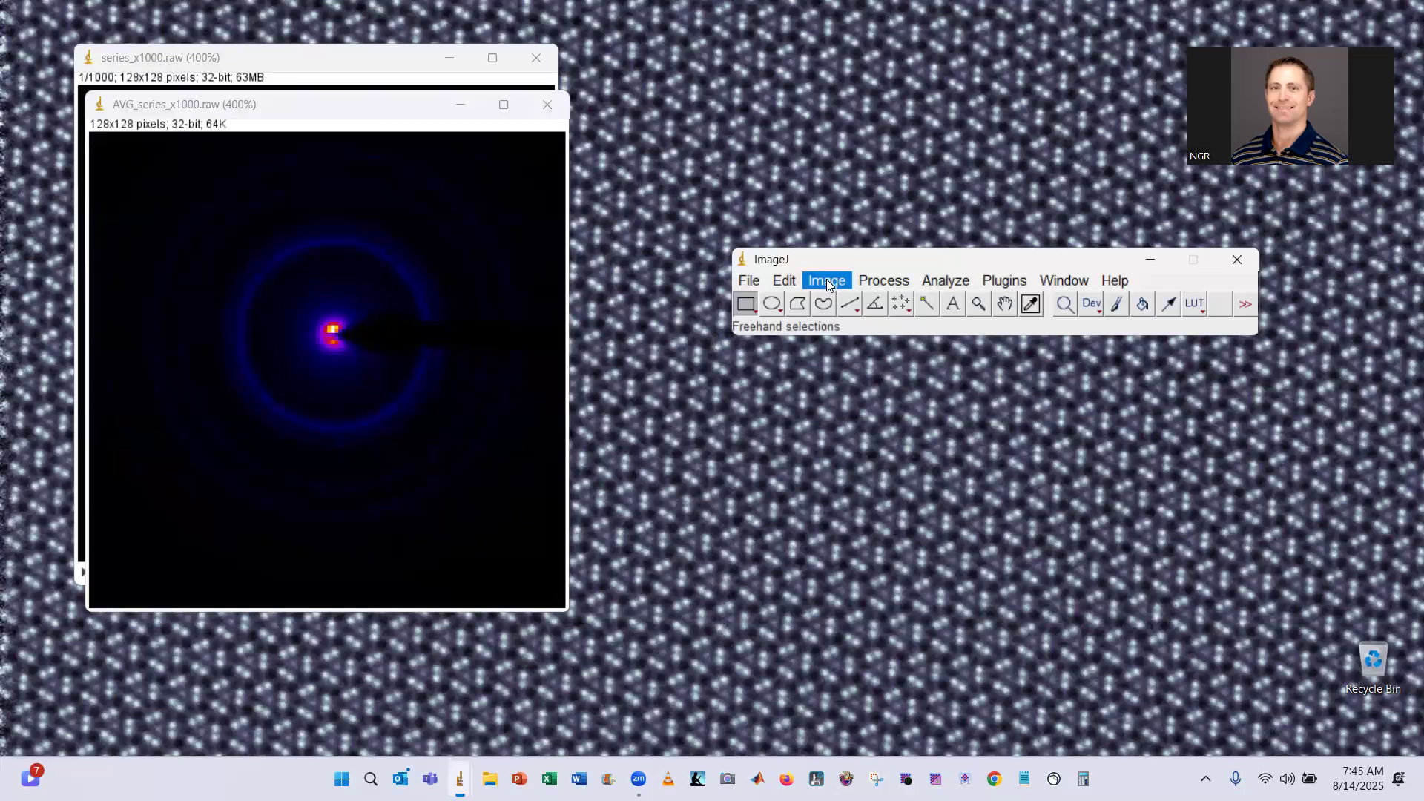
pyautogui.moveTo(964, 335)
pyautogui.click(1111, 336)
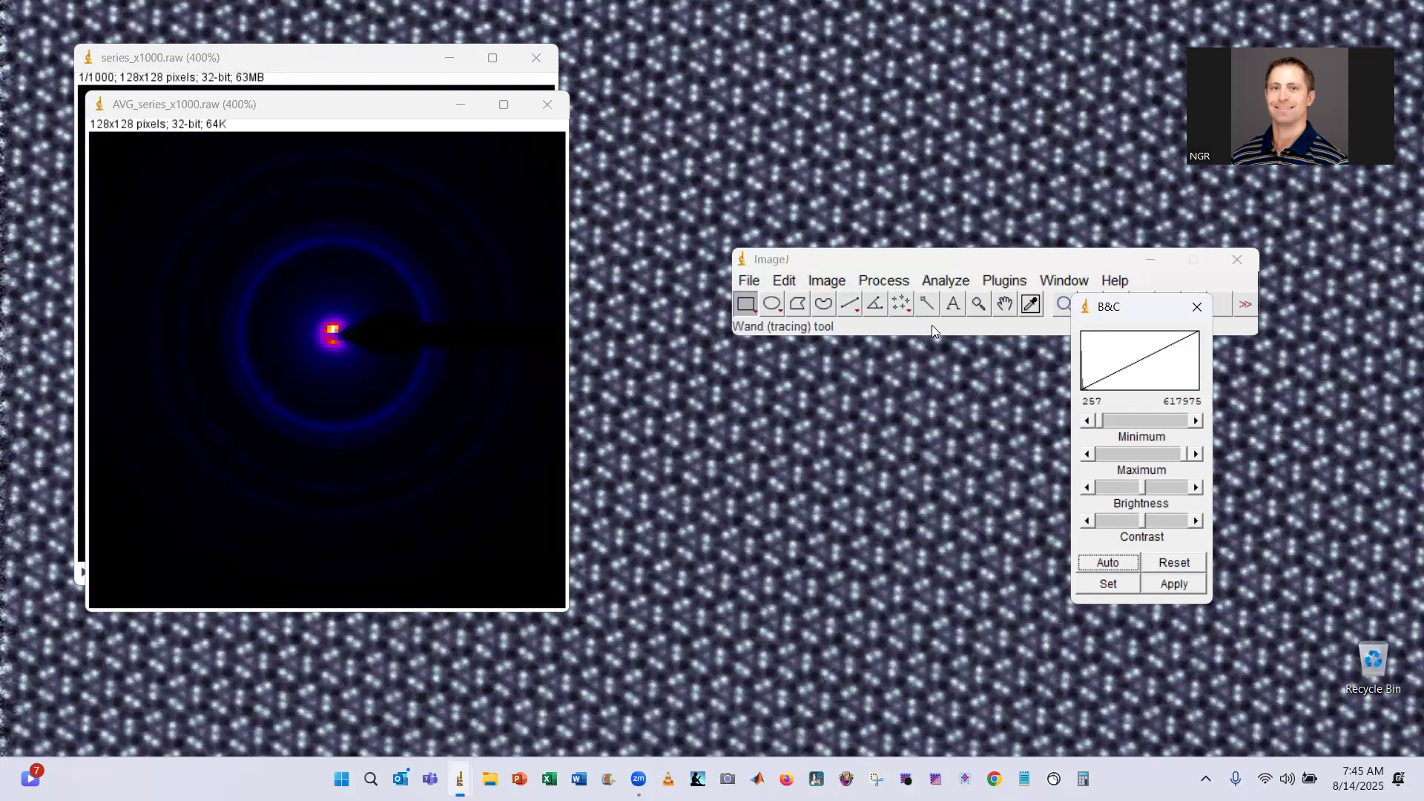
pyautogui.click(1107, 562)
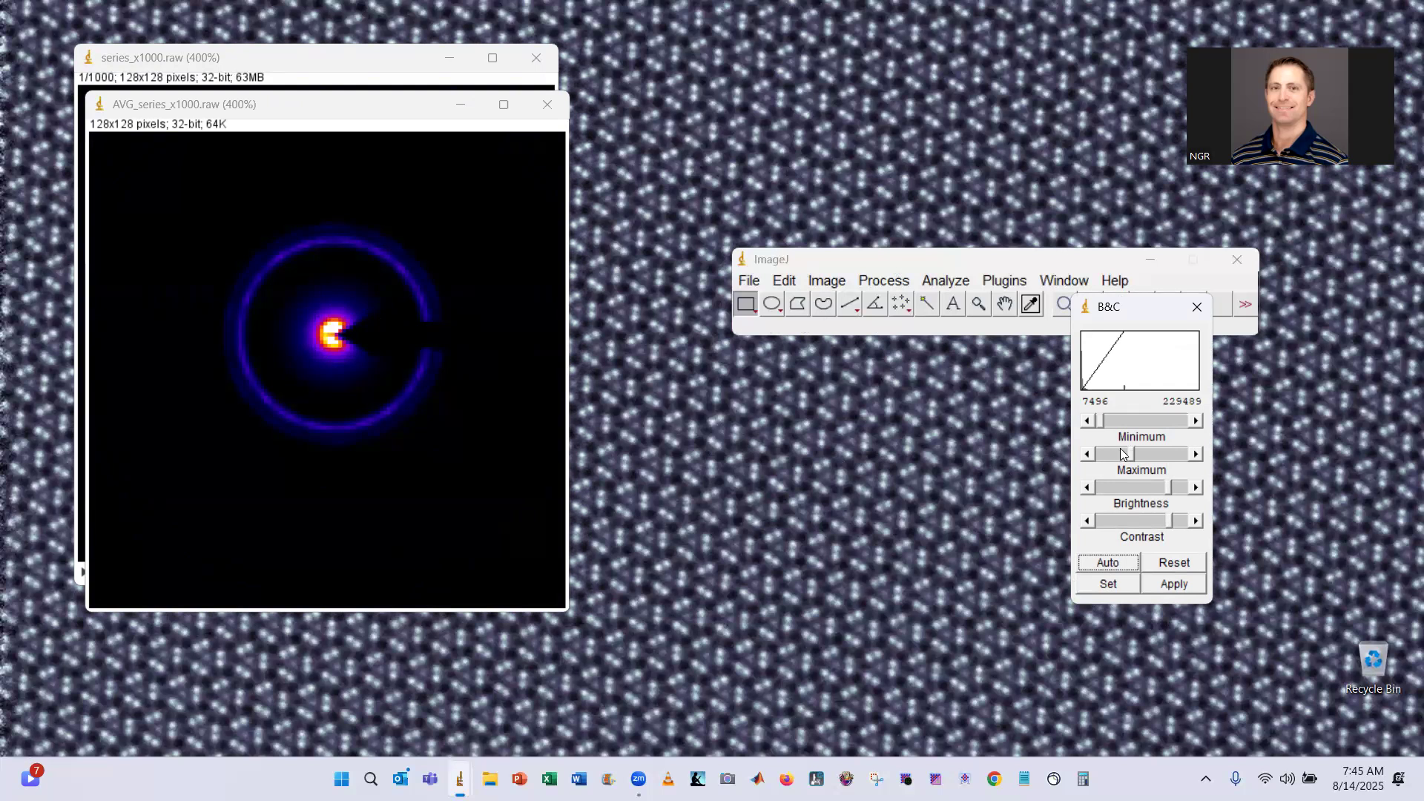
pyautogui.moveTo(1132, 454); pyautogui.dragTo(1106, 454)
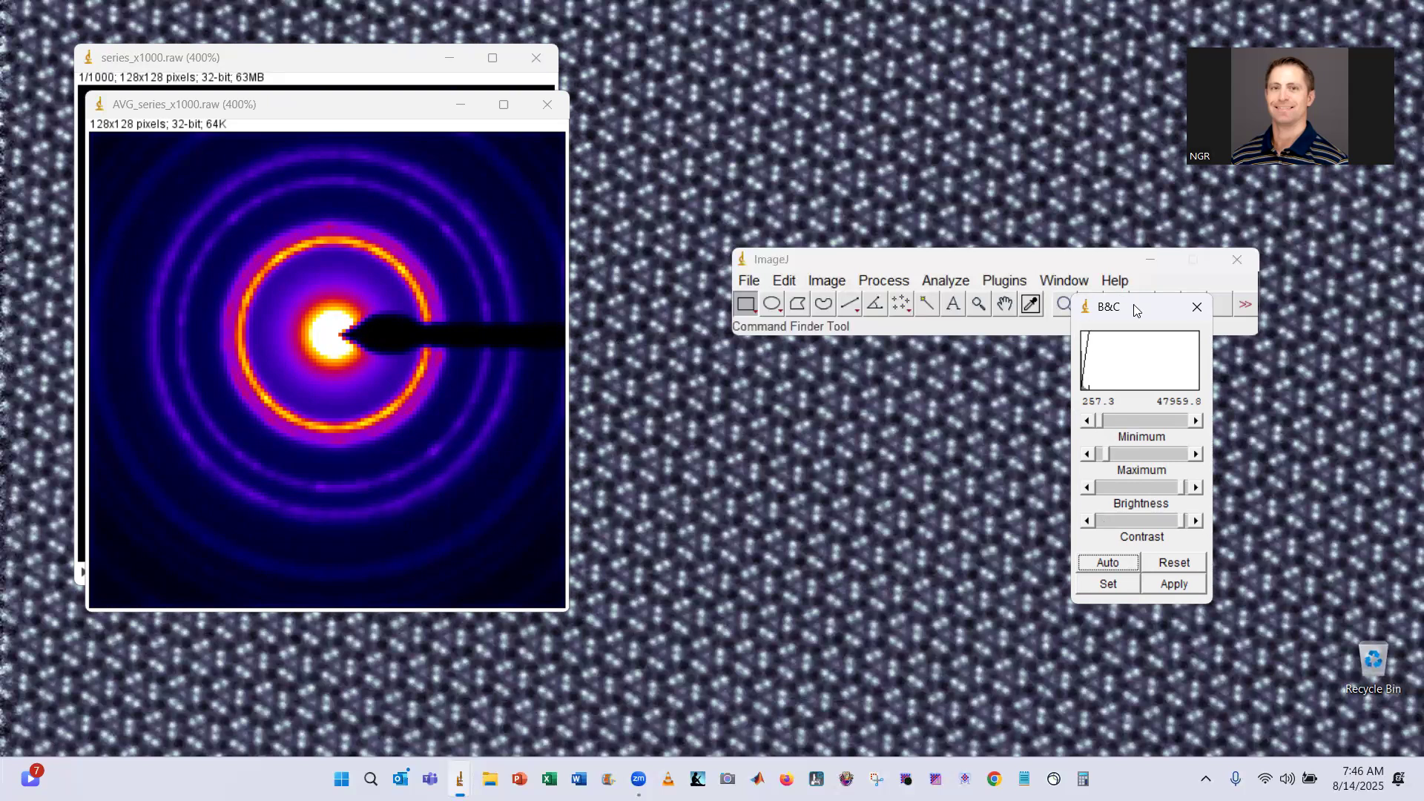
pyautogui.moveTo(1133, 305); pyautogui.dragTo(878, 332)
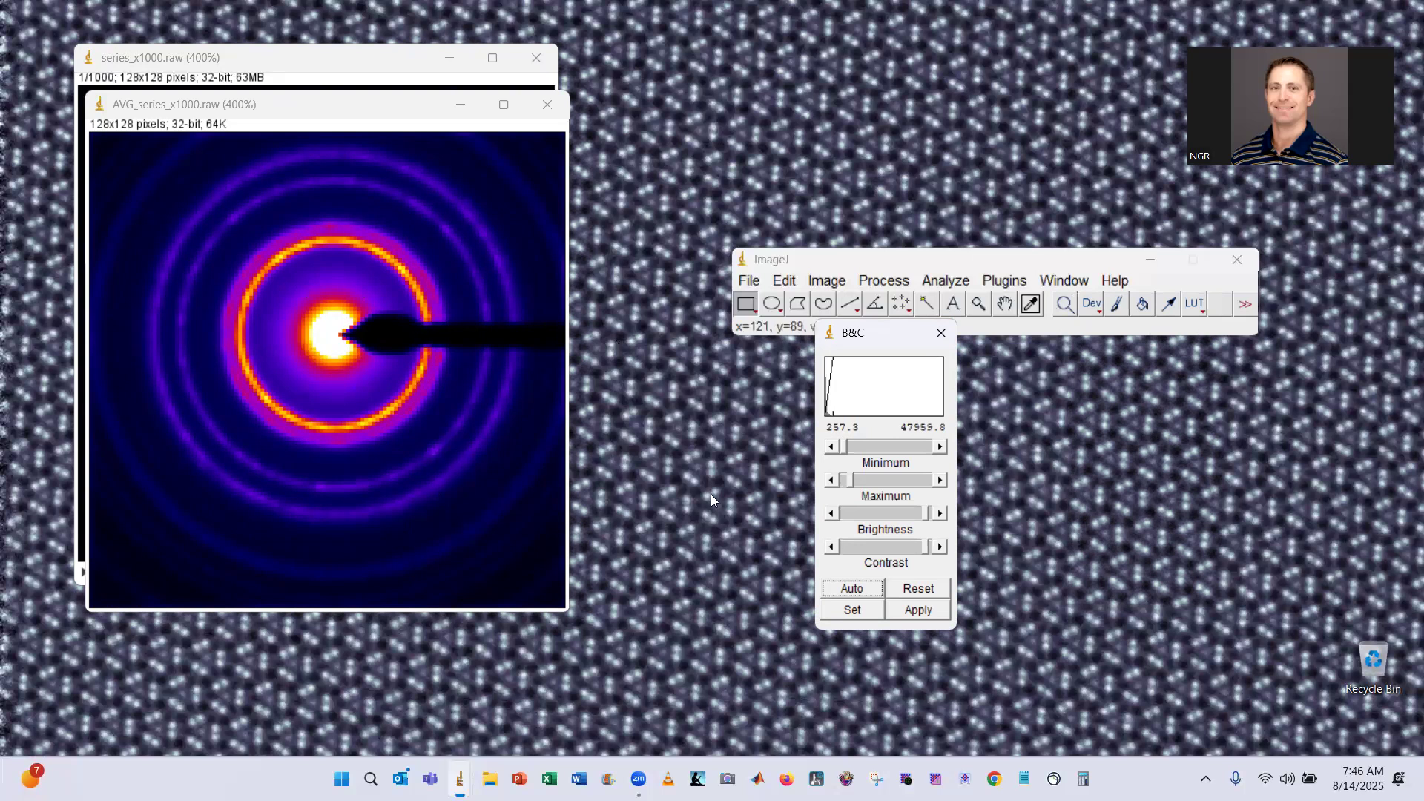
# - Duplicate the averaged image under the title gamma
pyautogui.click(340, 113)
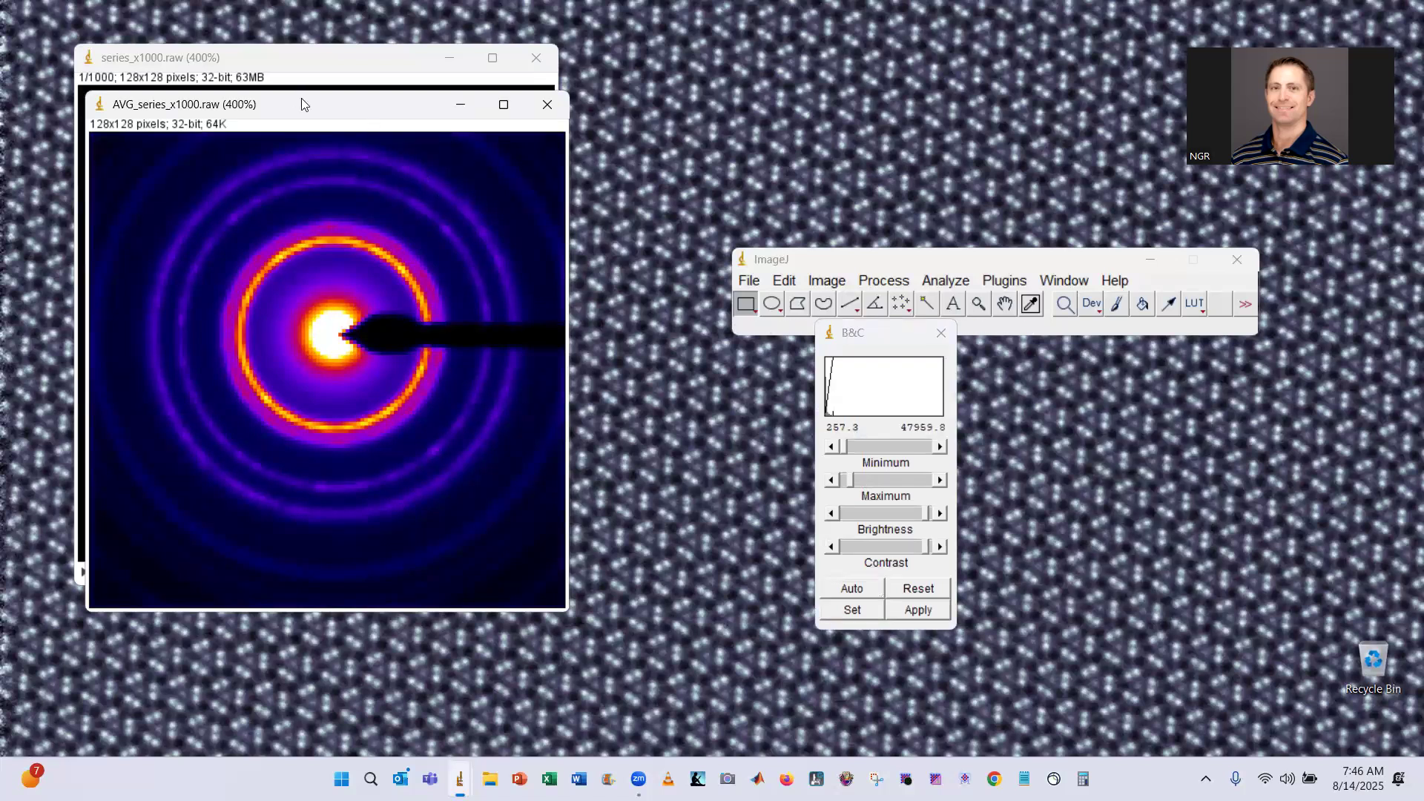
pyautogui.click(788, 282)
pyautogui.moveTo(830, 286)
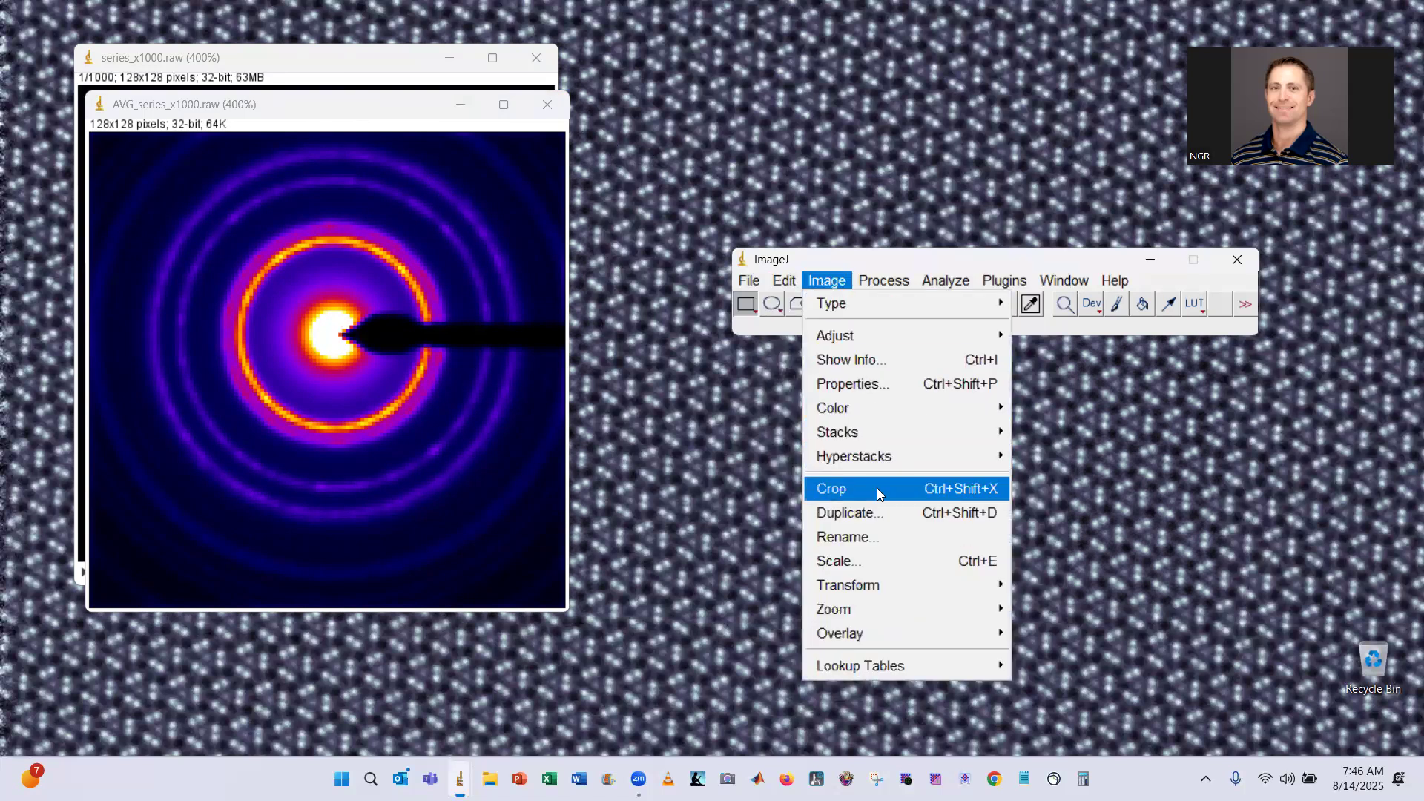
pyautogui.click(889, 514)
pyautogui.write('p')
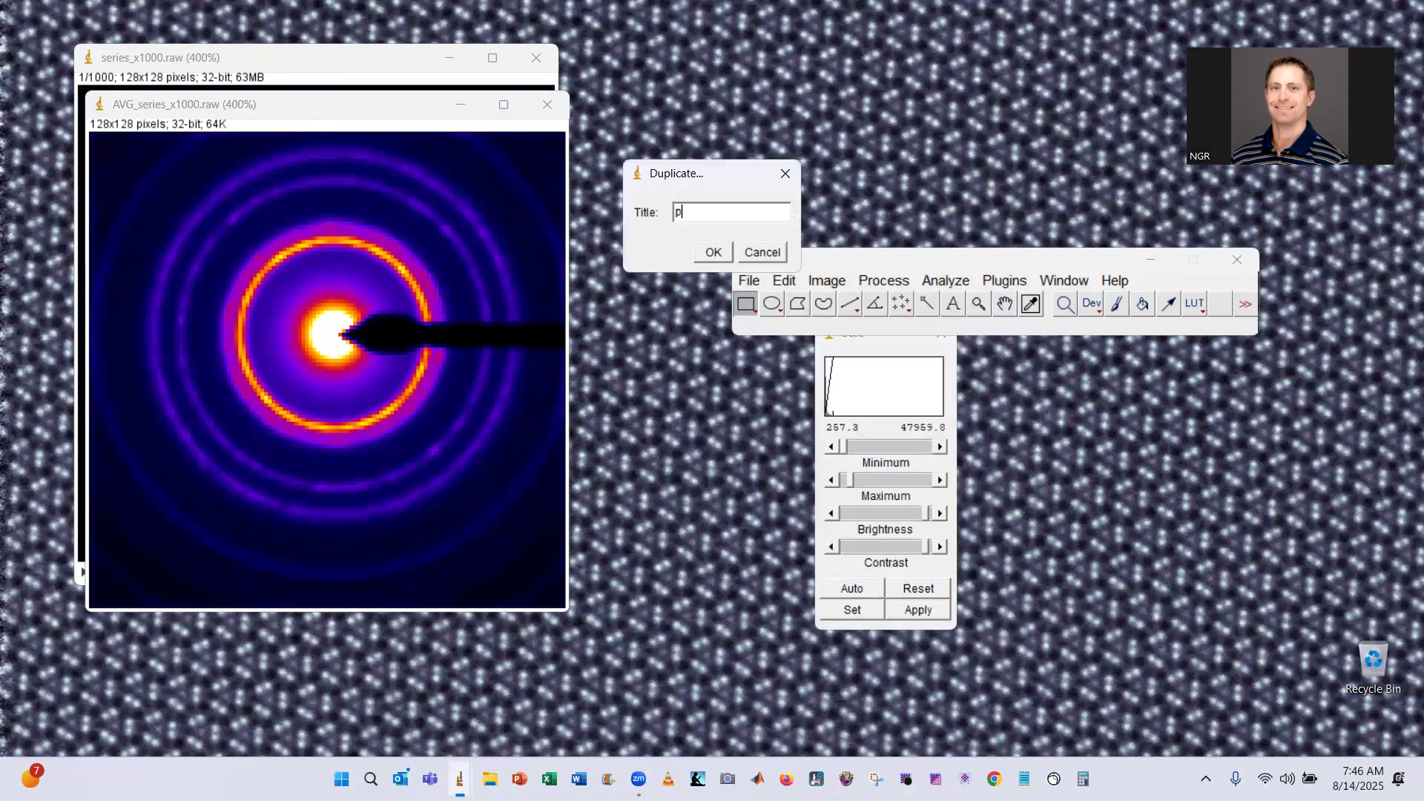
pyautogui.write('amma')
pyautogui.click(719, 253)
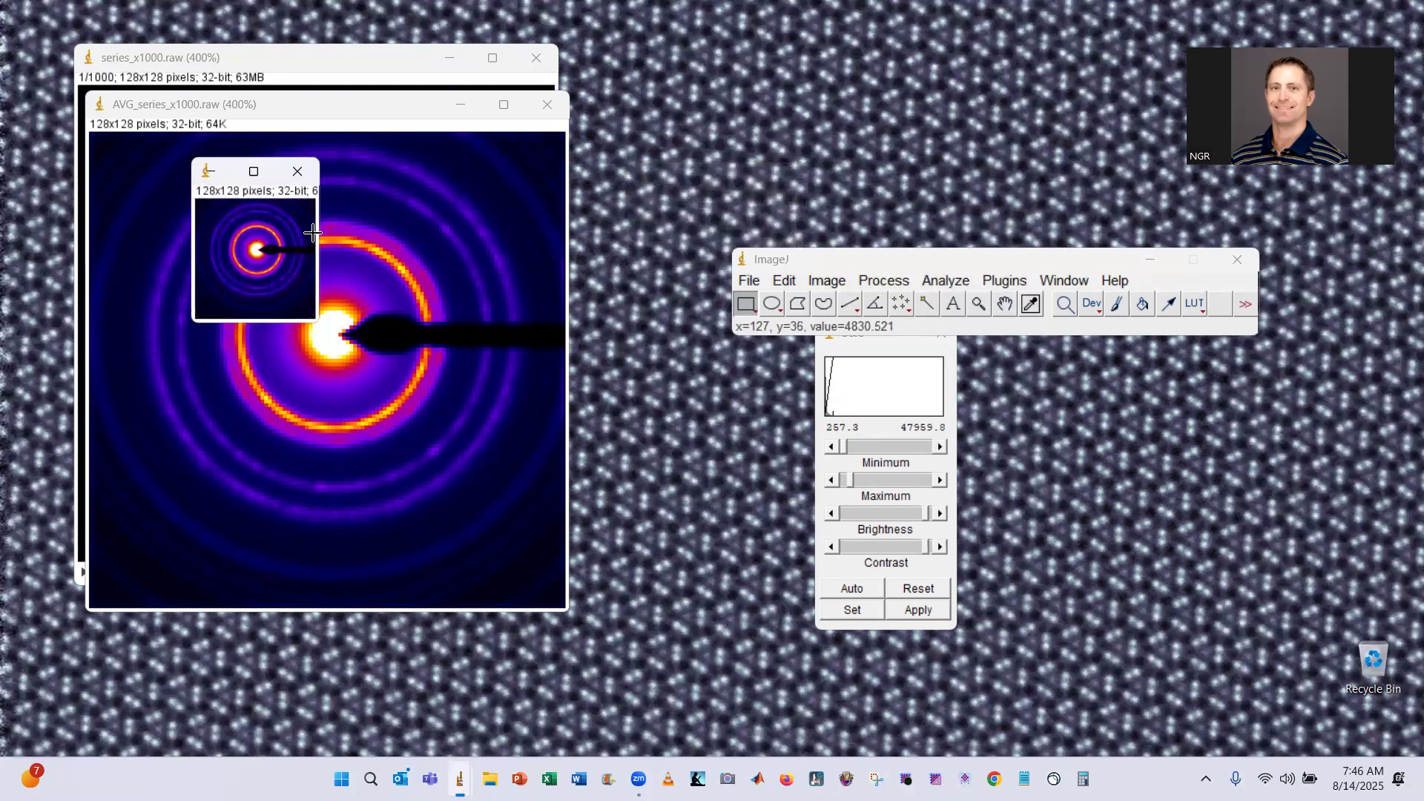
# - Enlarge the gamma image to 200%, reset its display range and shift its window slightly
pyautogui.press('+')
pyautogui.press('+')
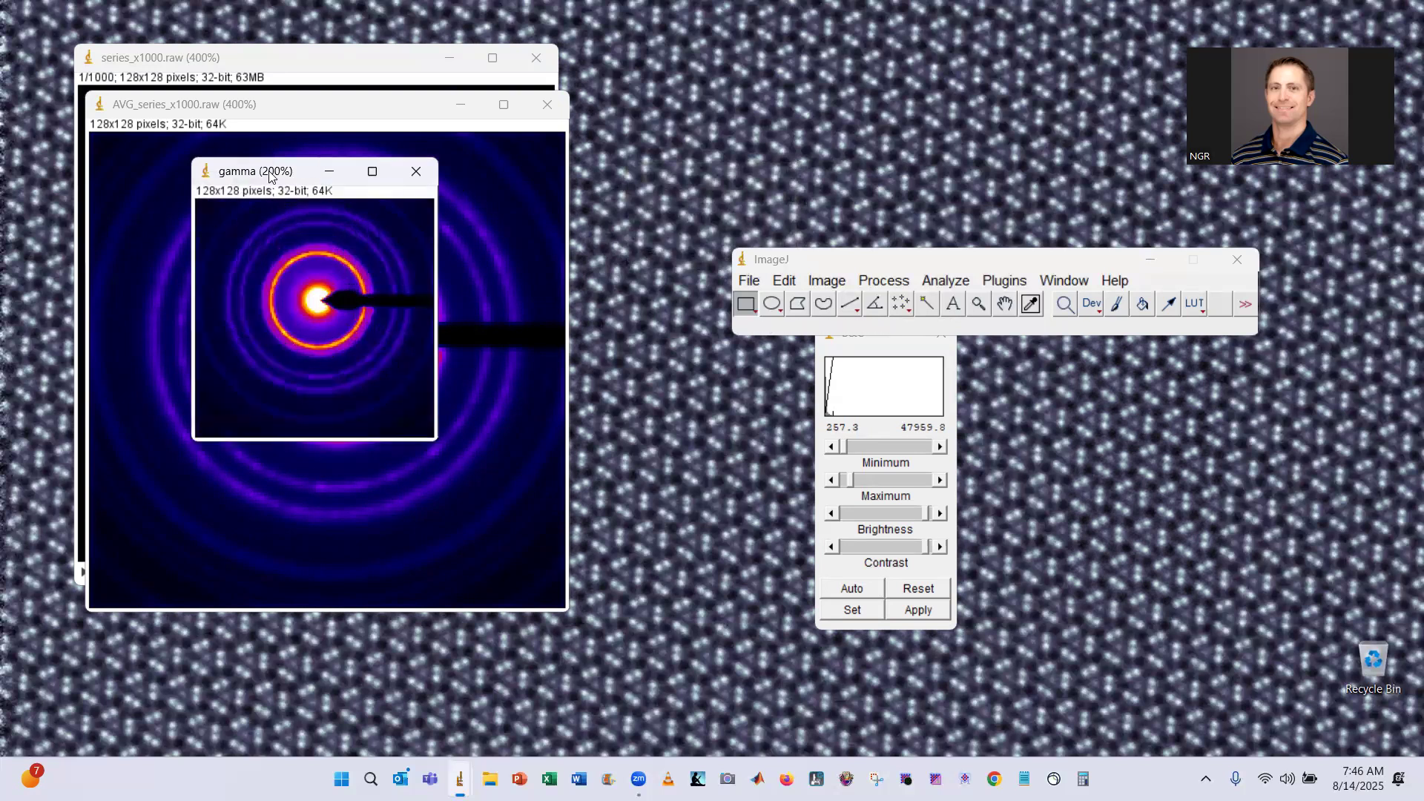
pyautogui.click(931, 590)
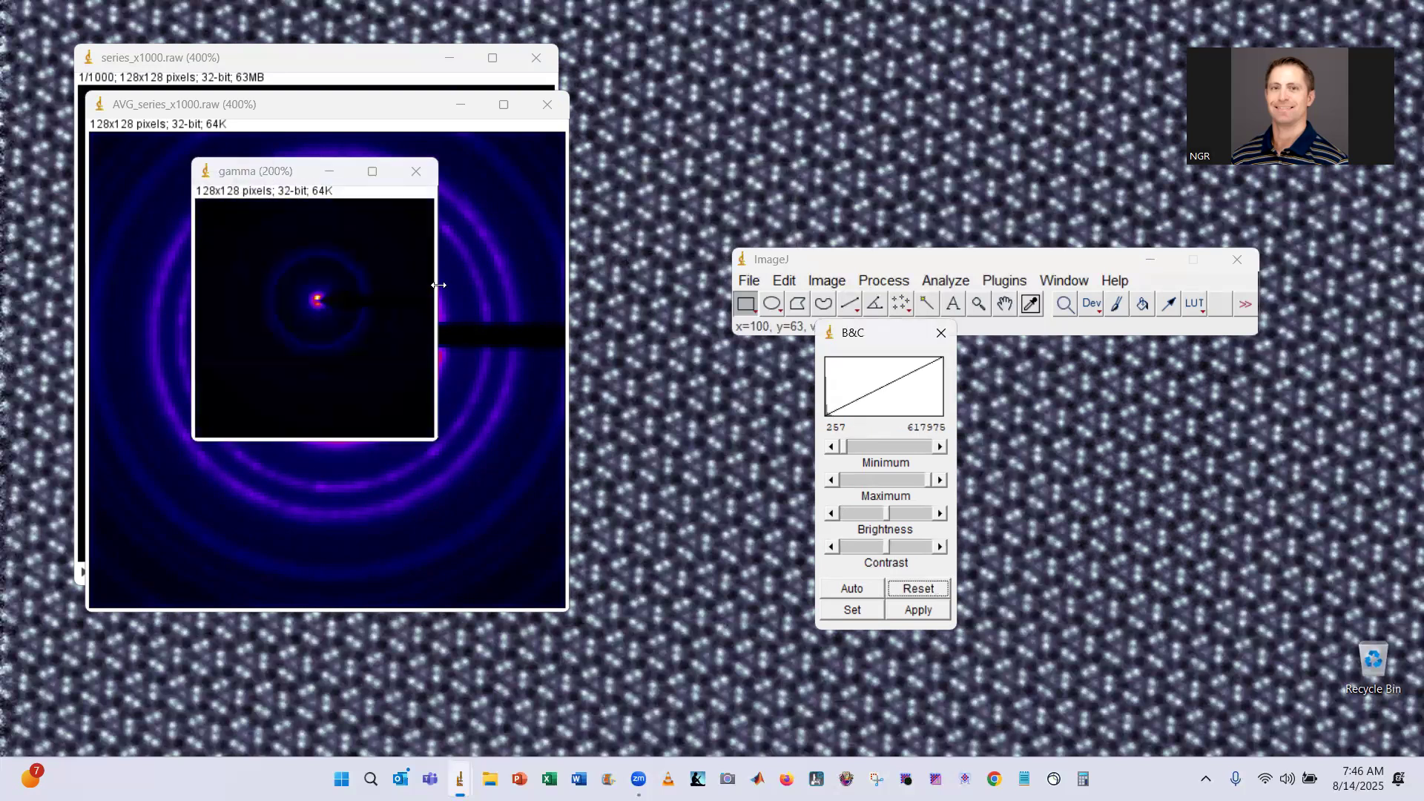
pyautogui.click(287, 174)
pyautogui.moveTo(288, 174); pyautogui.dragTo(292, 195)
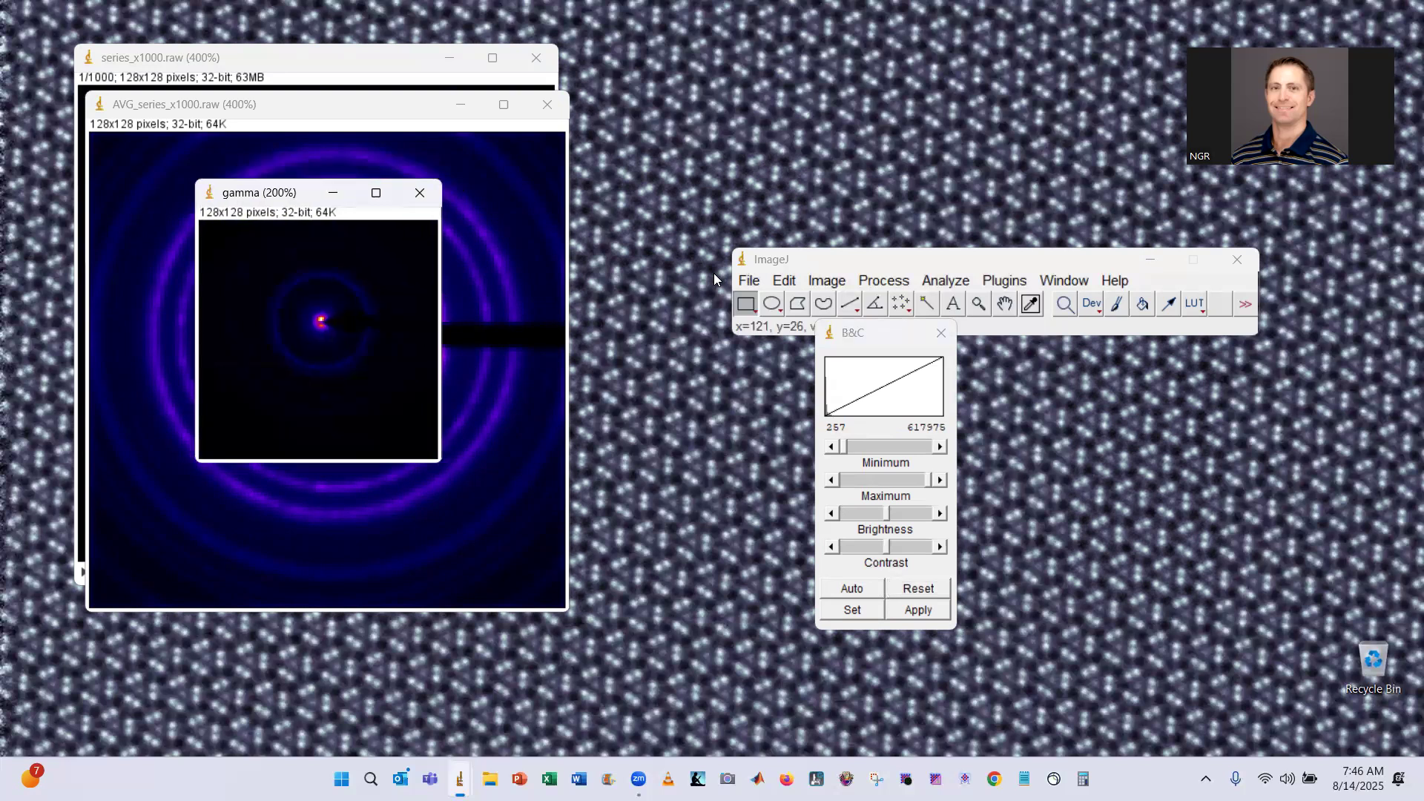
# - Duplicate the gamma image under the title log, enlarge the copy to 400% and move it clear of the other images
pyautogui.click(801, 291)
pyautogui.moveTo(826, 285)
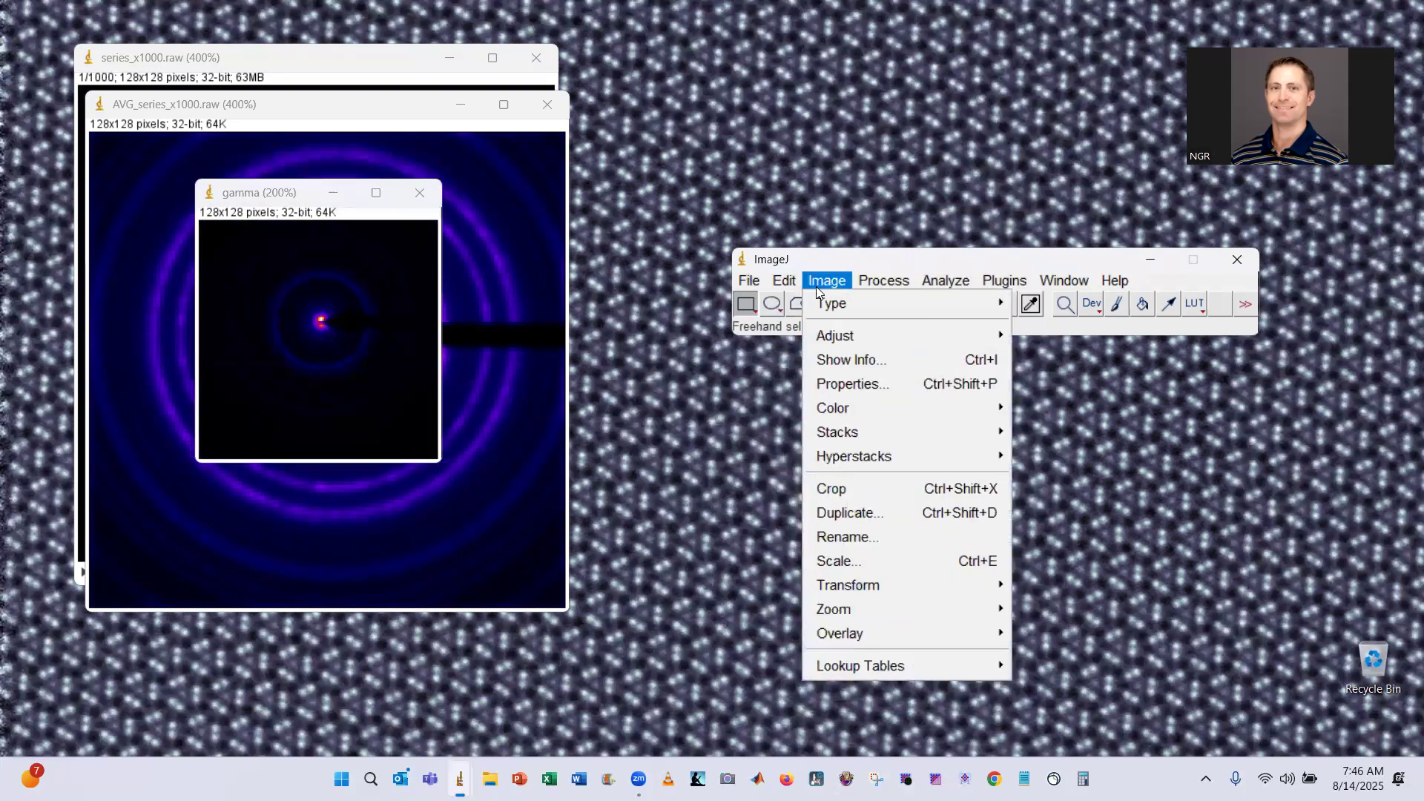
pyautogui.click(852, 519)
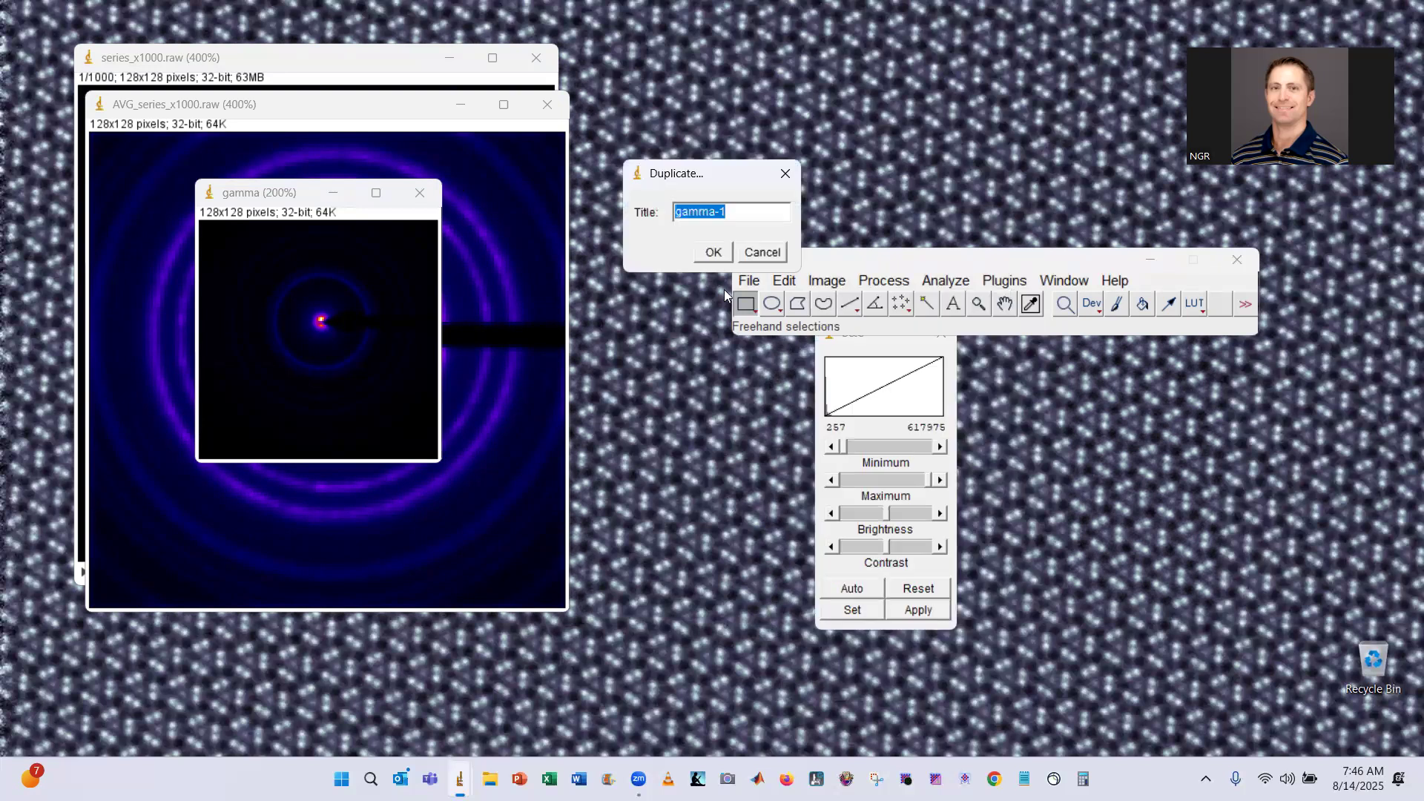
pyautogui.write('log')
pyautogui.press('Return')
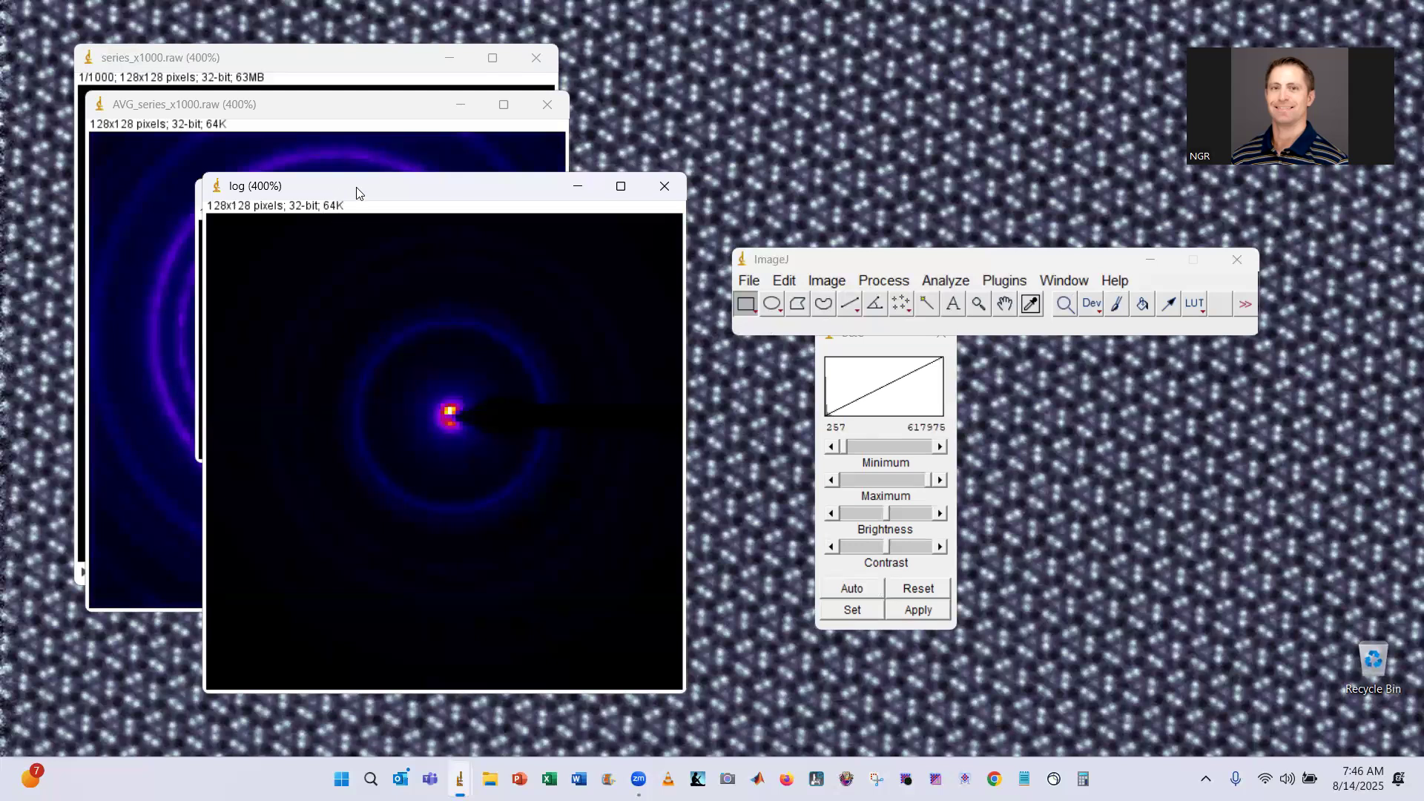
pyautogui.moveTo(359, 193); pyautogui.dragTo(686, 95)
# - Enlarge the gamma image to 400% and move its window over the averaged image
pyautogui.click(312, 193)
pyautogui.press('+')
pyautogui.press('+')
pyautogui.press('+')
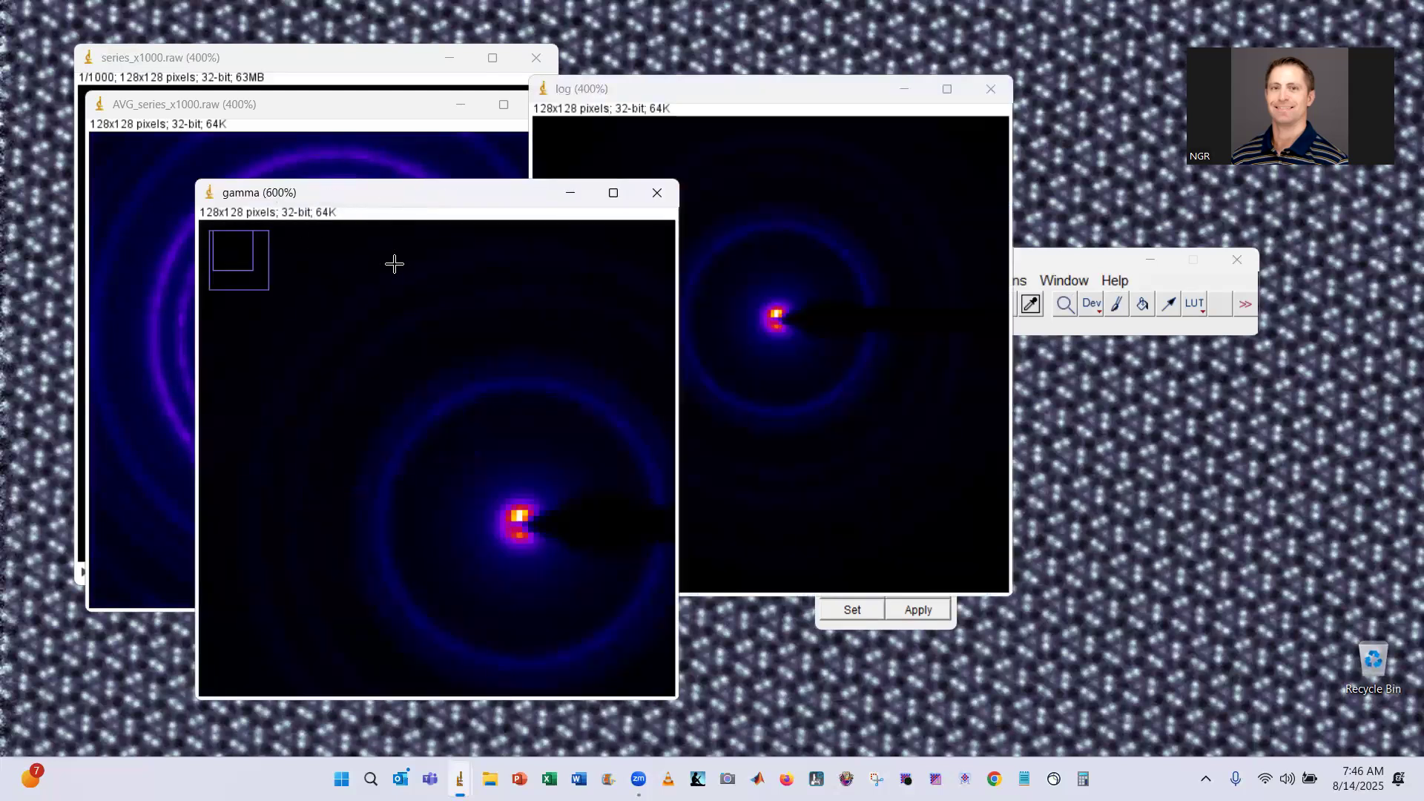
pyautogui.press('-')
pyautogui.moveTo(404, 195); pyautogui.dragTo(301, 57)
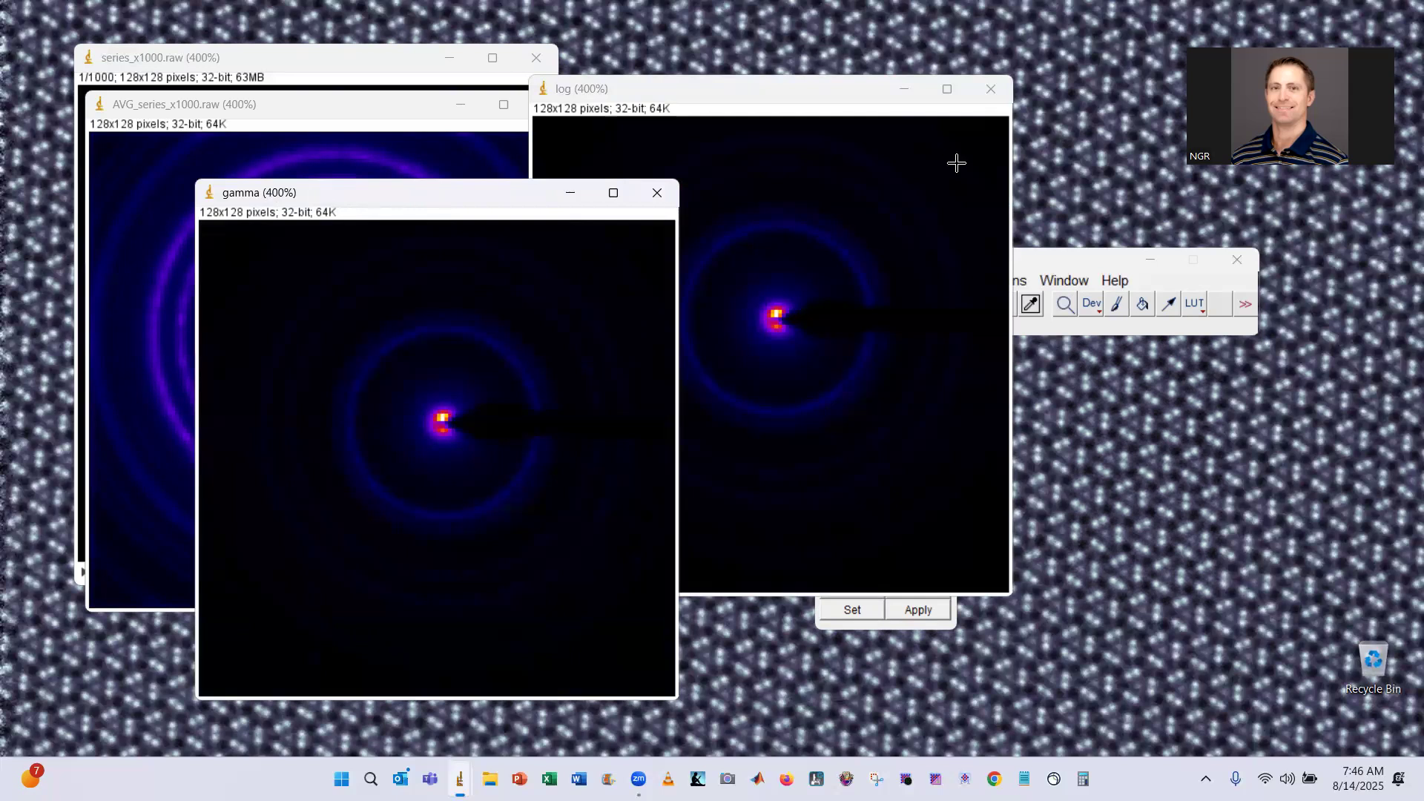
# - Move the main window within reach and apply a gamma correction of 0.50 to the gamma image with preview on
pyautogui.click(1060, 262)
pyautogui.moveTo(1038, 271); pyautogui.dragTo(813, 323)
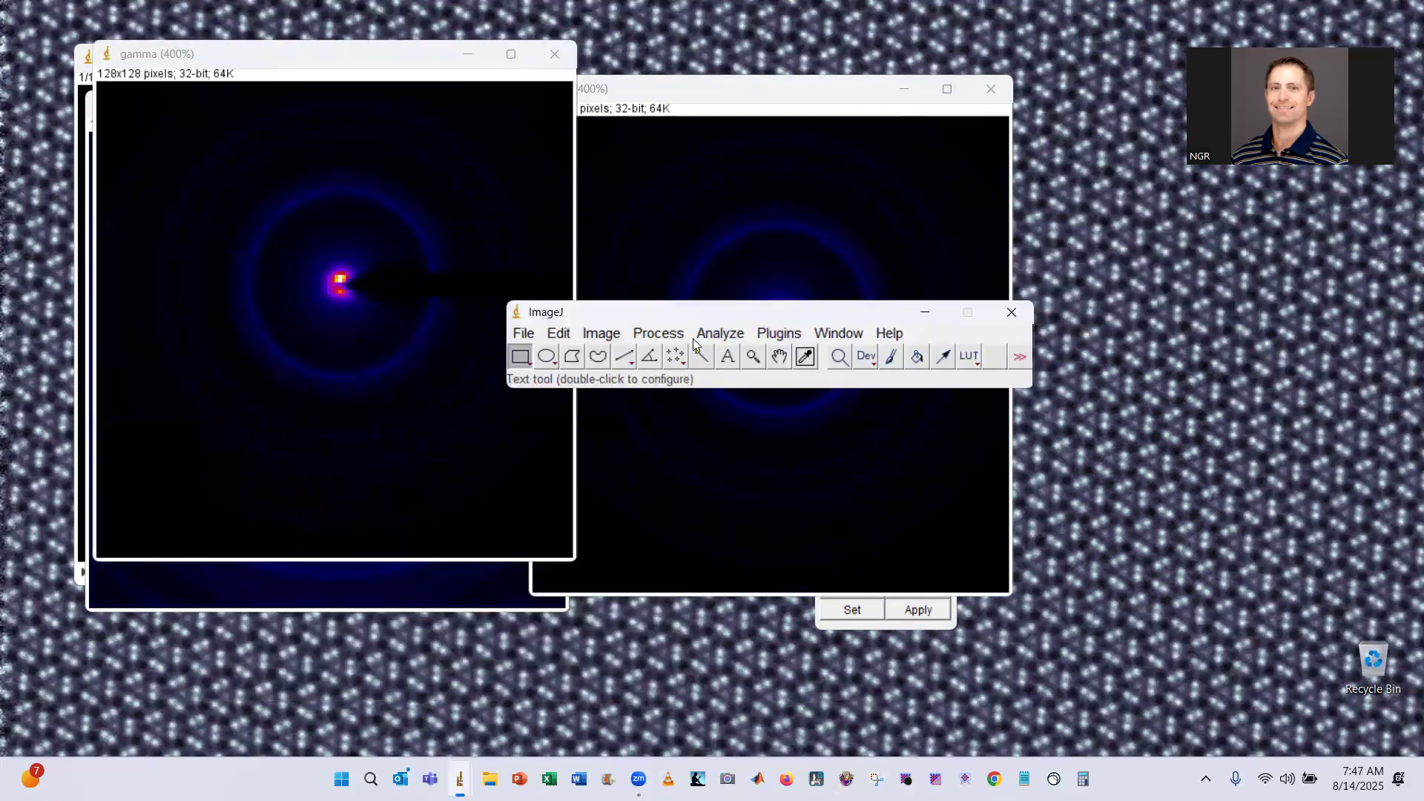
pyautogui.click(658, 333)
pyautogui.moveTo(749, 549)
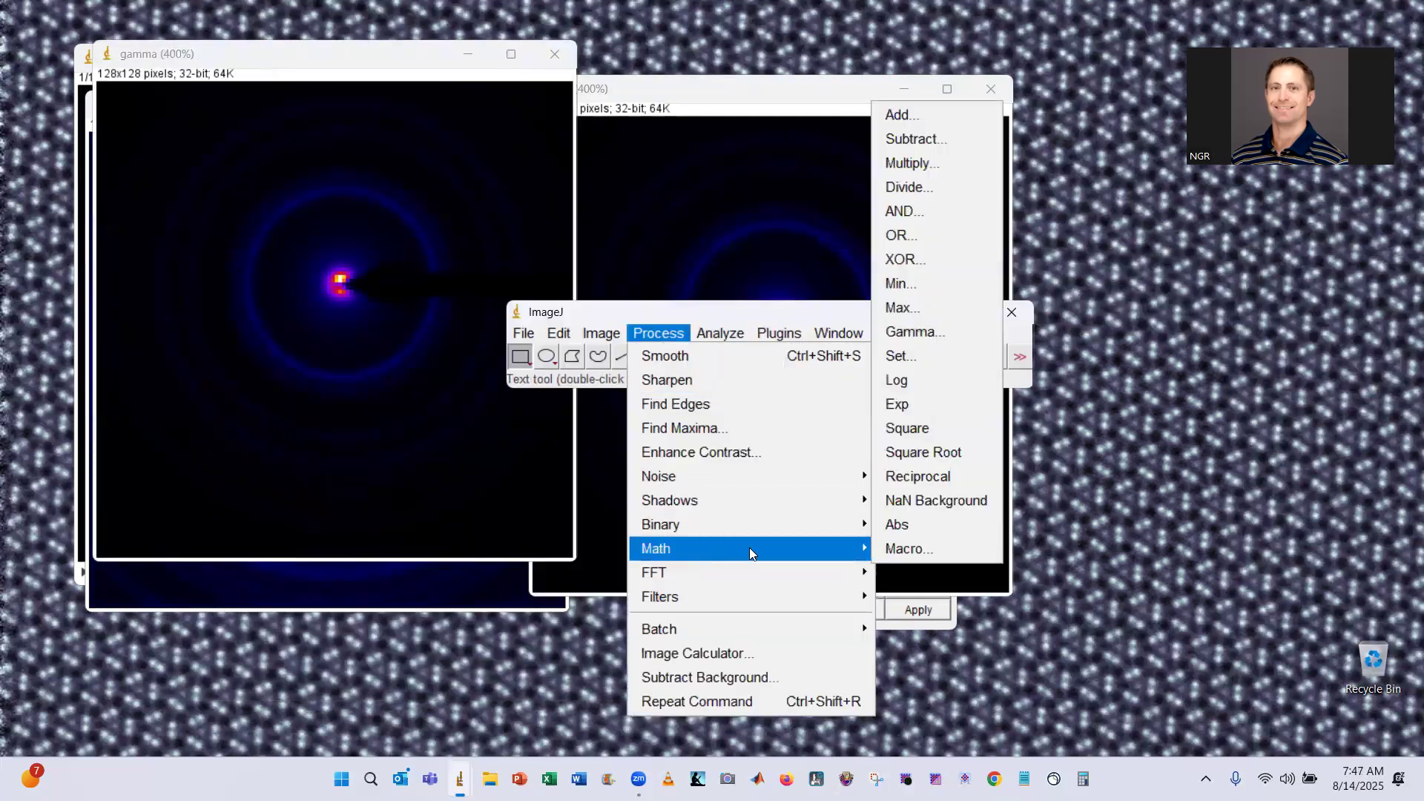
pyautogui.click(940, 333)
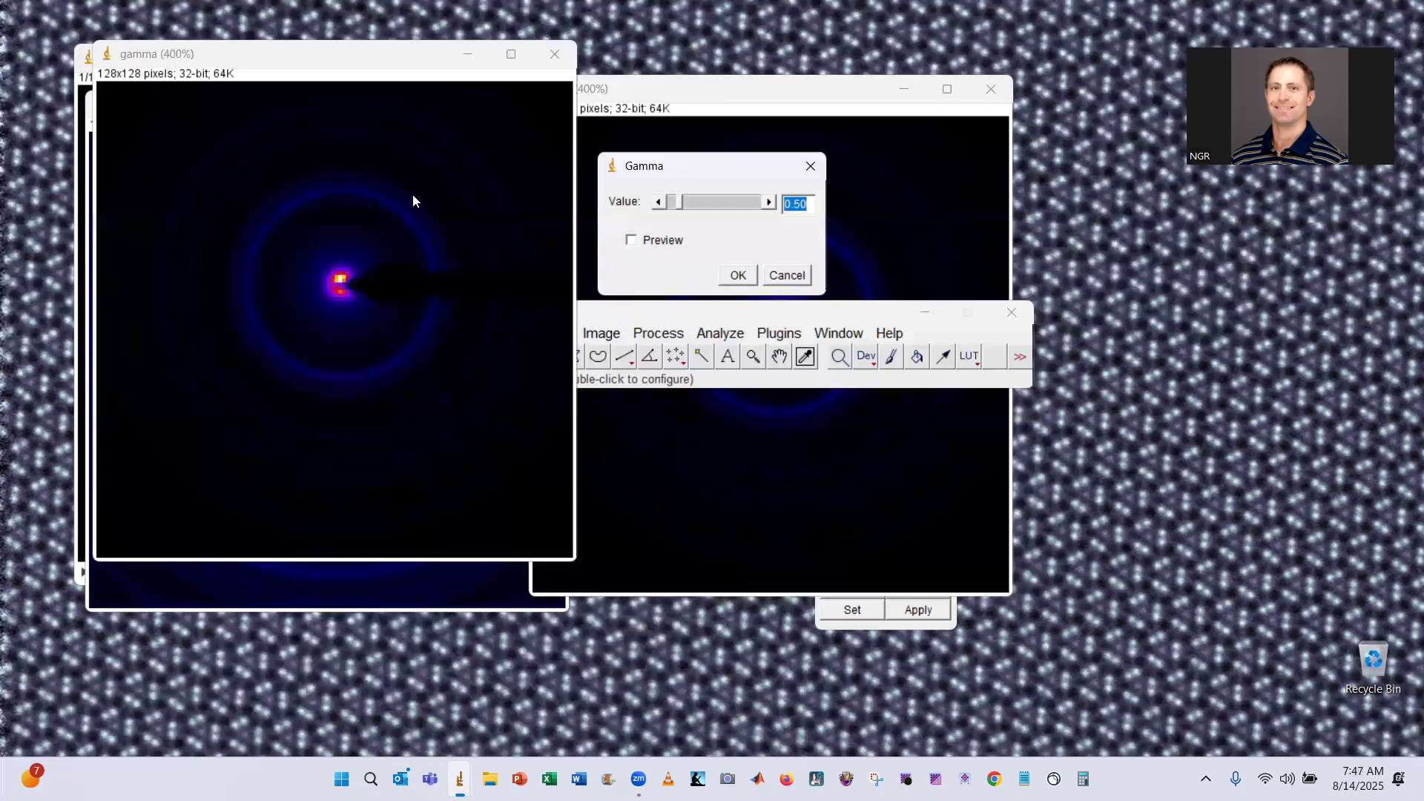
pyautogui.click(649, 243)
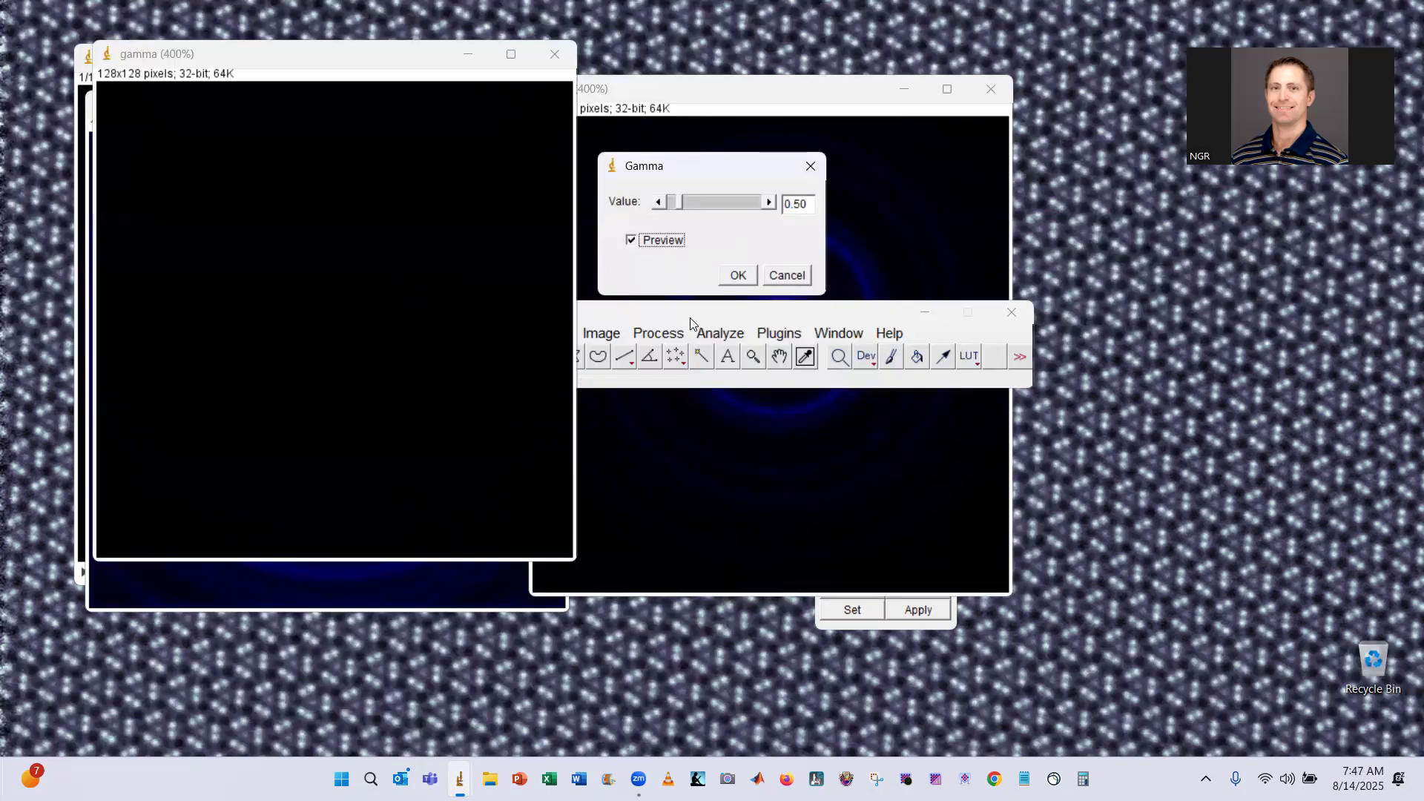
pyautogui.click(326, 58)
pyautogui.moveTo(735, 163); pyautogui.dragTo(832, 138)
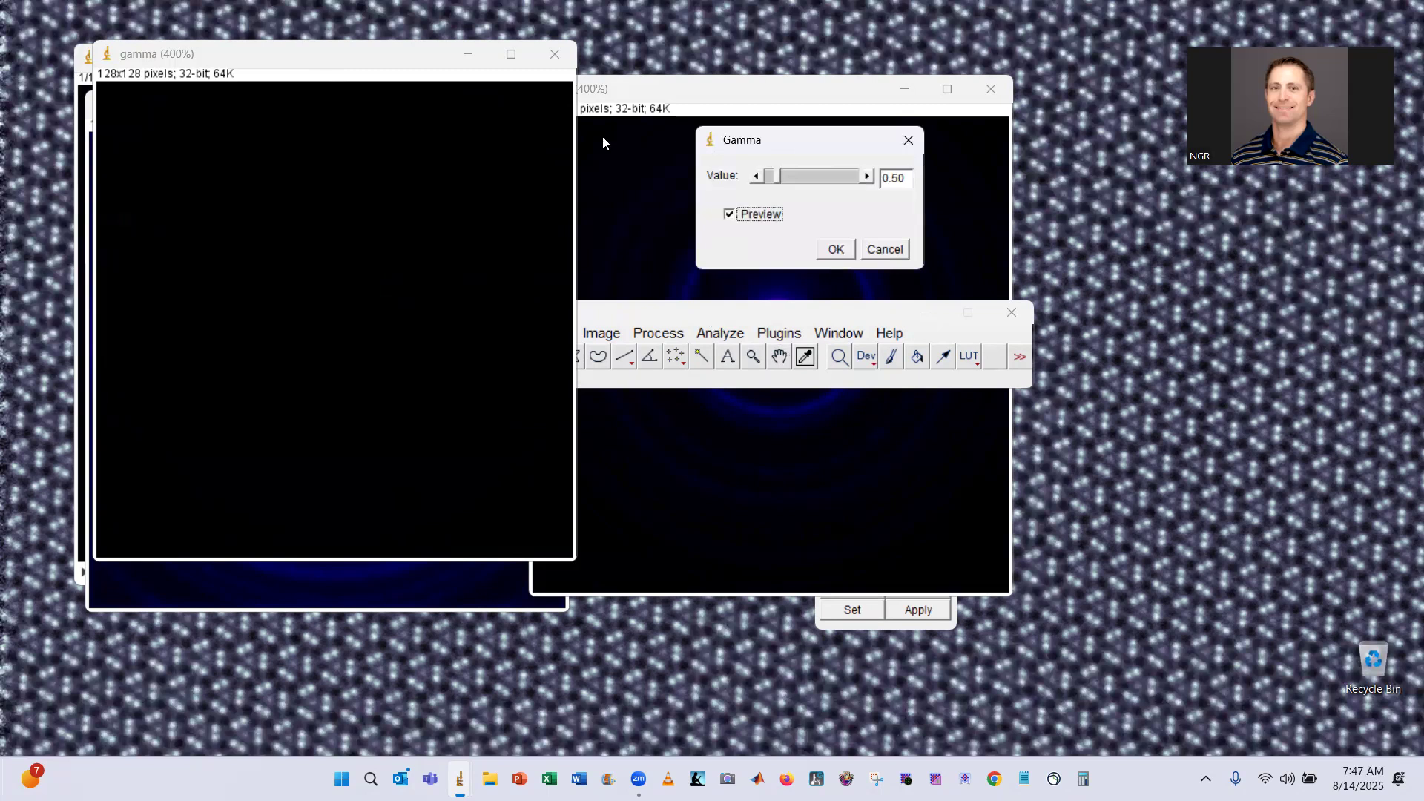
pyautogui.click(843, 251)
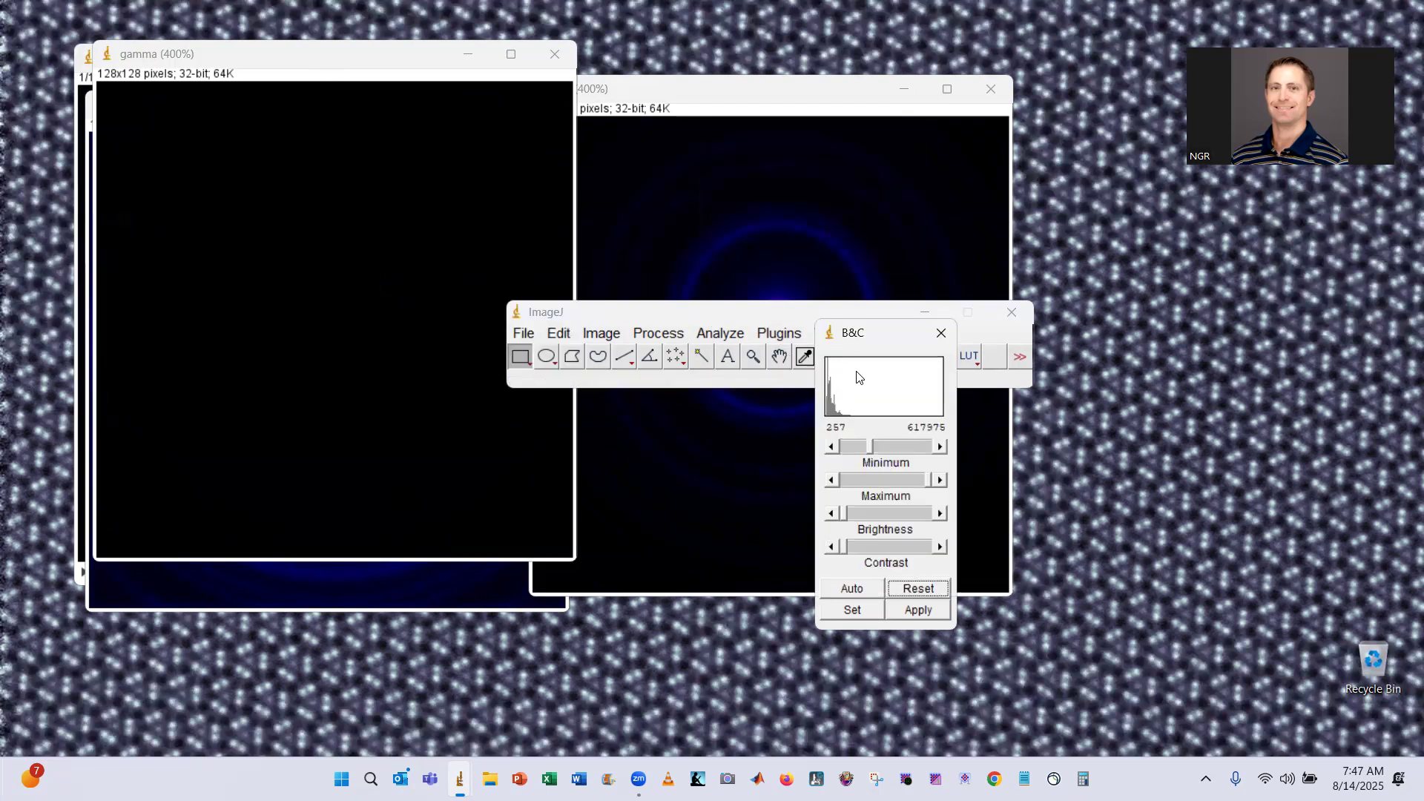
# - Reset the gamma image's display range and lower its maximum to about 479
pyautogui.moveTo(864, 331); pyautogui.dragTo(753, 277)
pyautogui.click(381, 61)
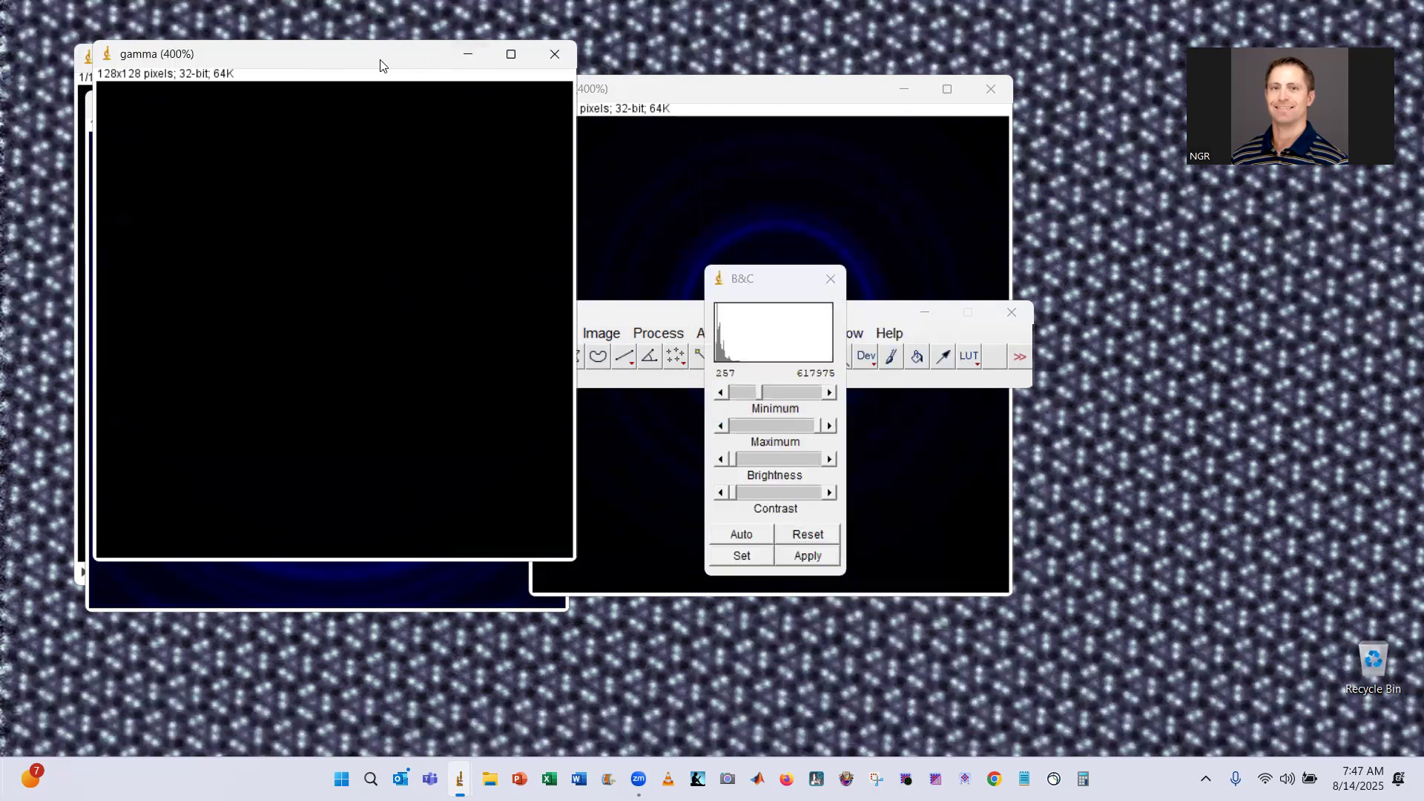
pyautogui.click(820, 541)
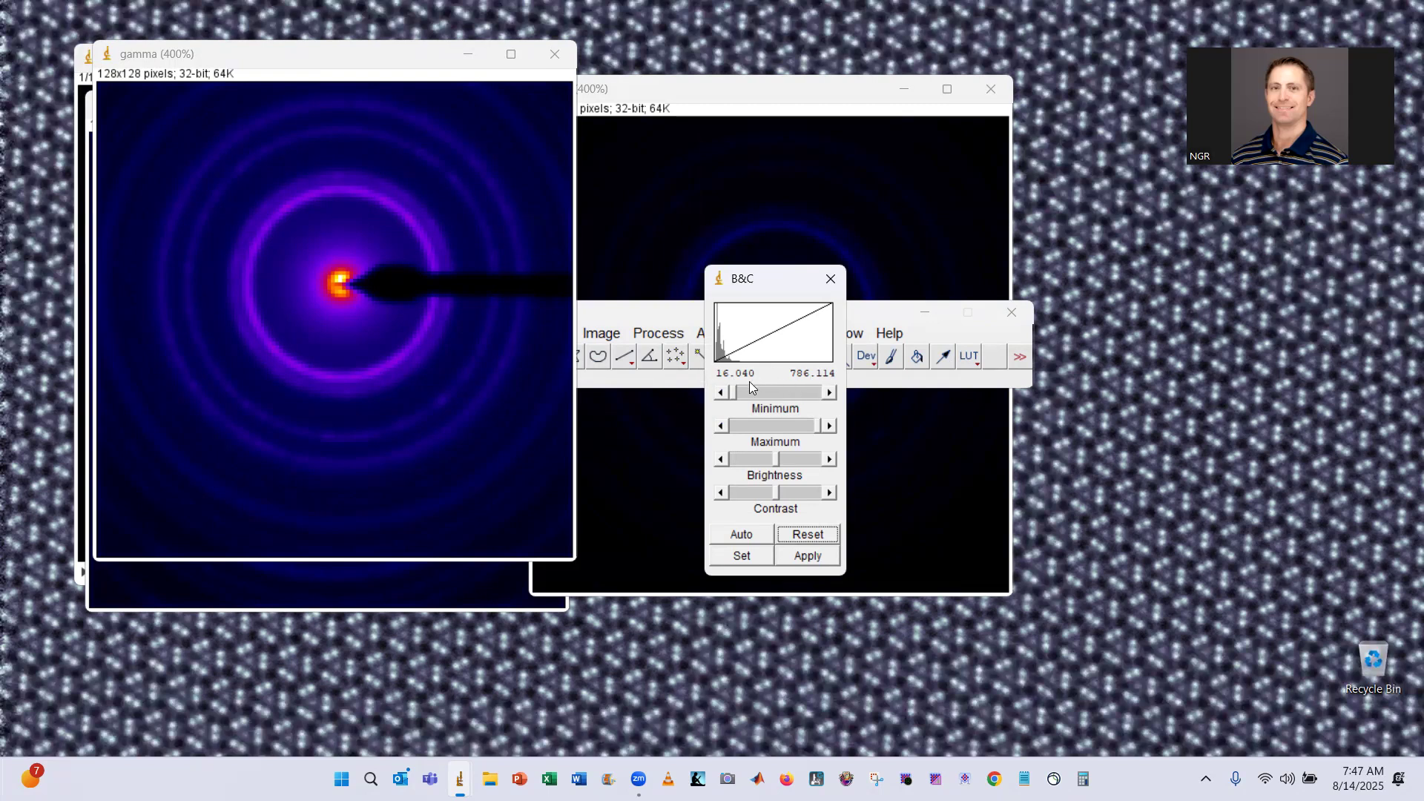
pyautogui.click(757, 537)
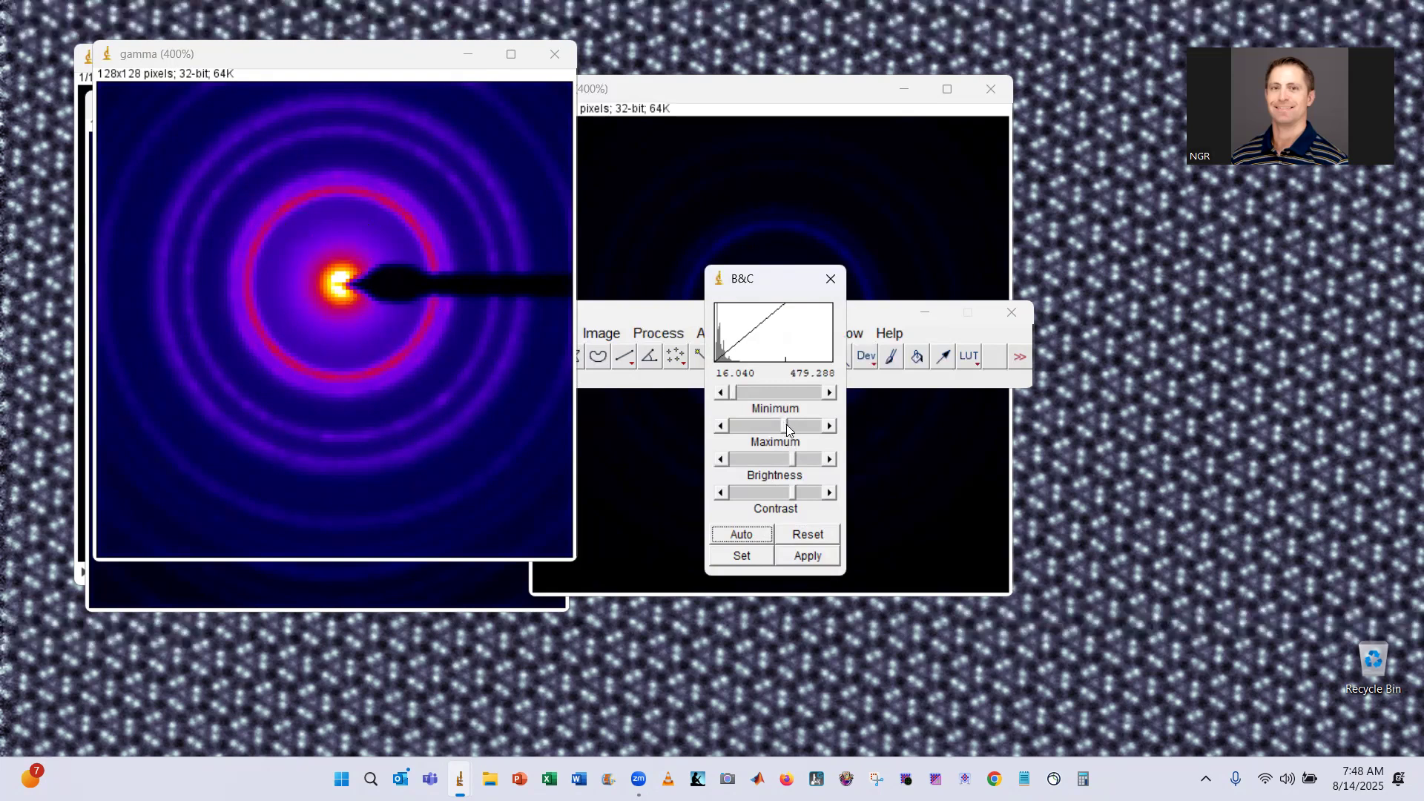
# - Move the gamma image beside the averaged image to compare their diffraction rings
pyautogui.click(326, 72)
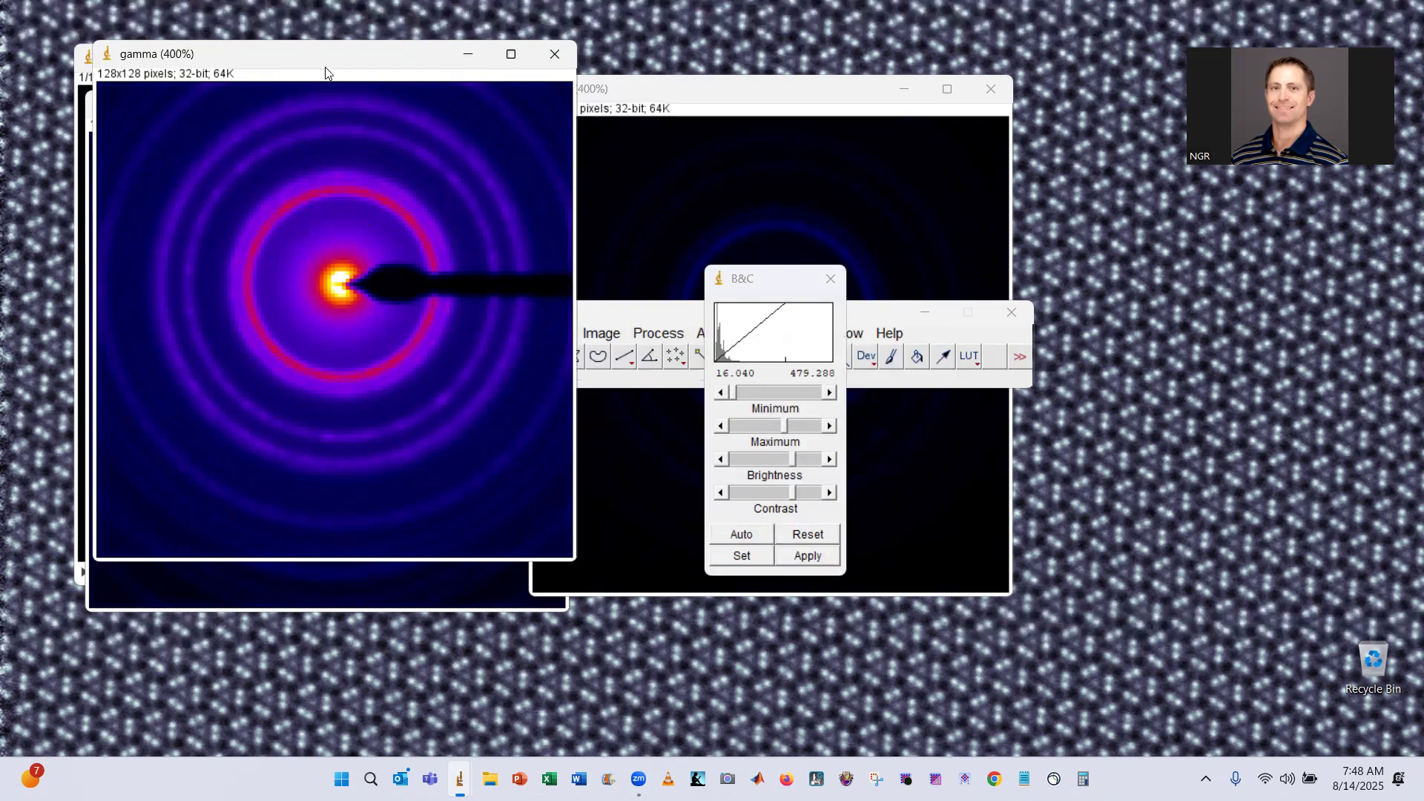
pyautogui.moveTo(325, 67); pyautogui.dragTo(713, 88)
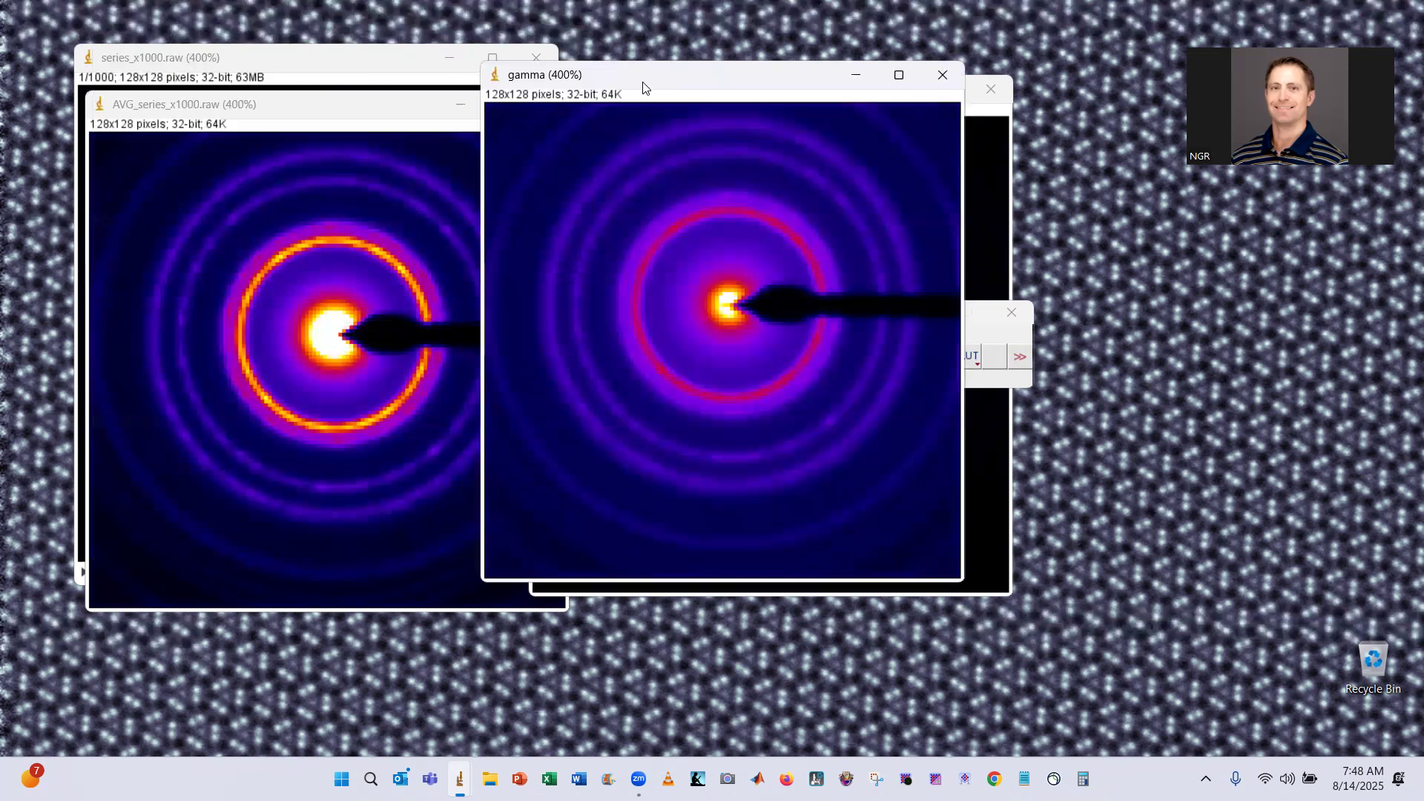
pyautogui.moveTo(642, 87); pyautogui.dragTo(437, 113)
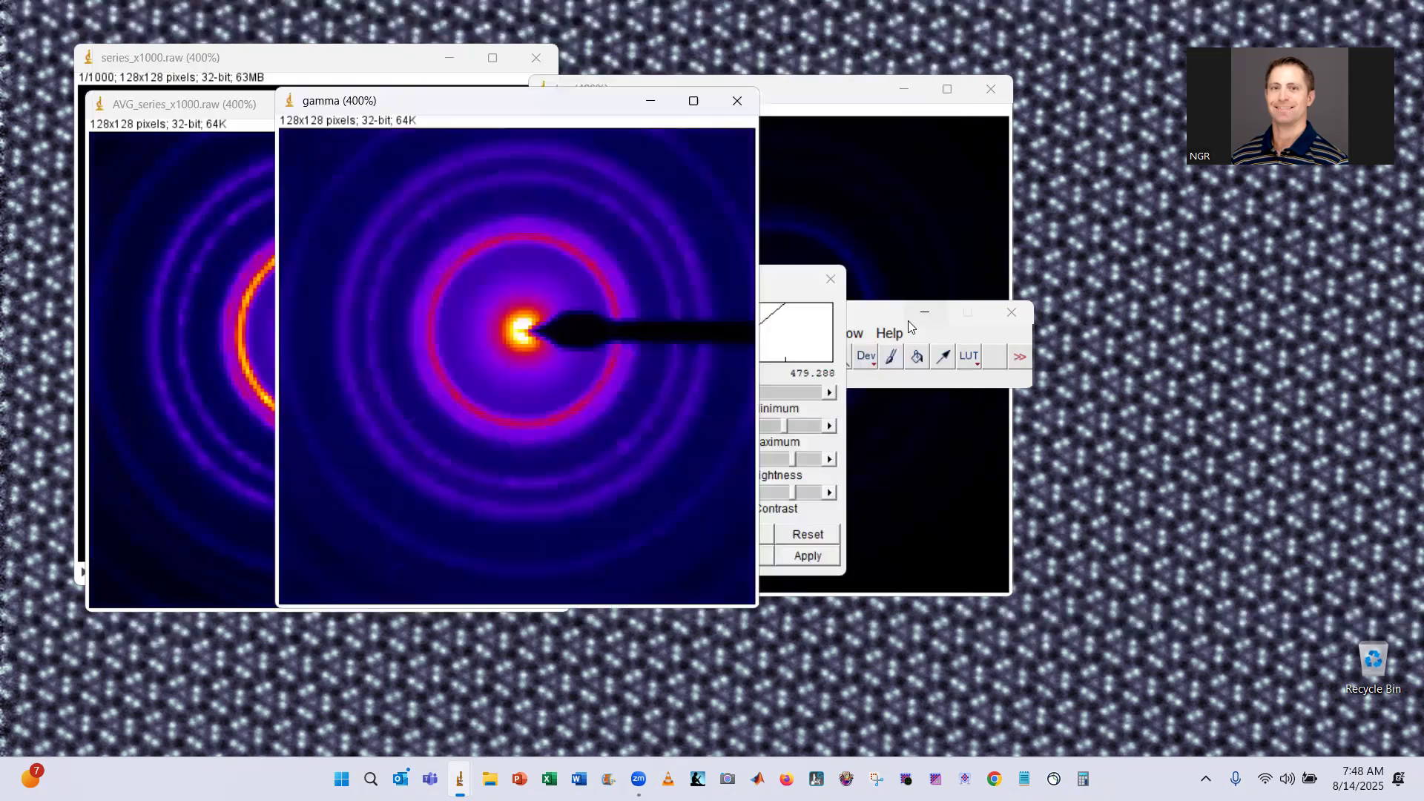
# - Apply the Grays lookup table to both the gamma image and the averaged image
pyautogui.click(926, 381)
pyautogui.click(976, 362)
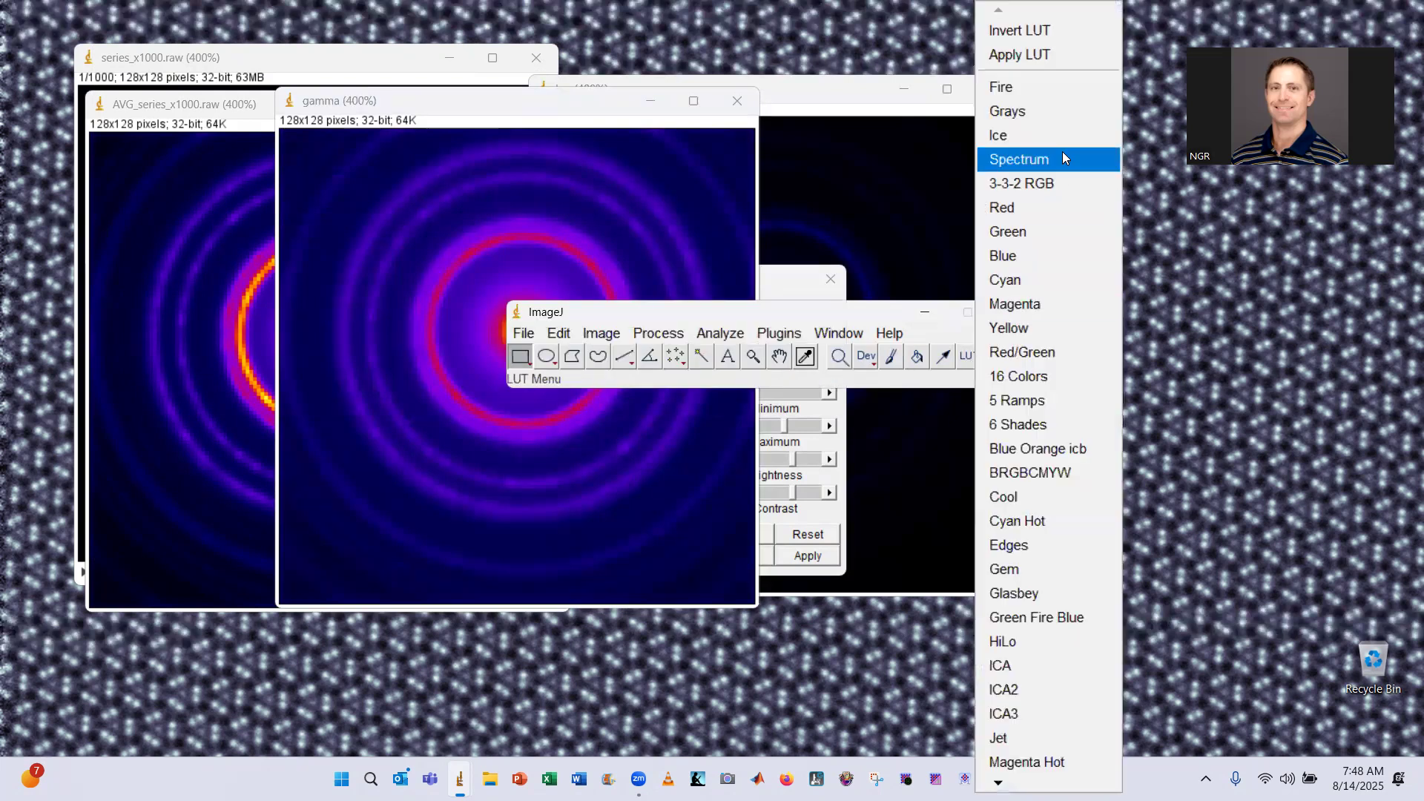
pyautogui.click(1062, 117)
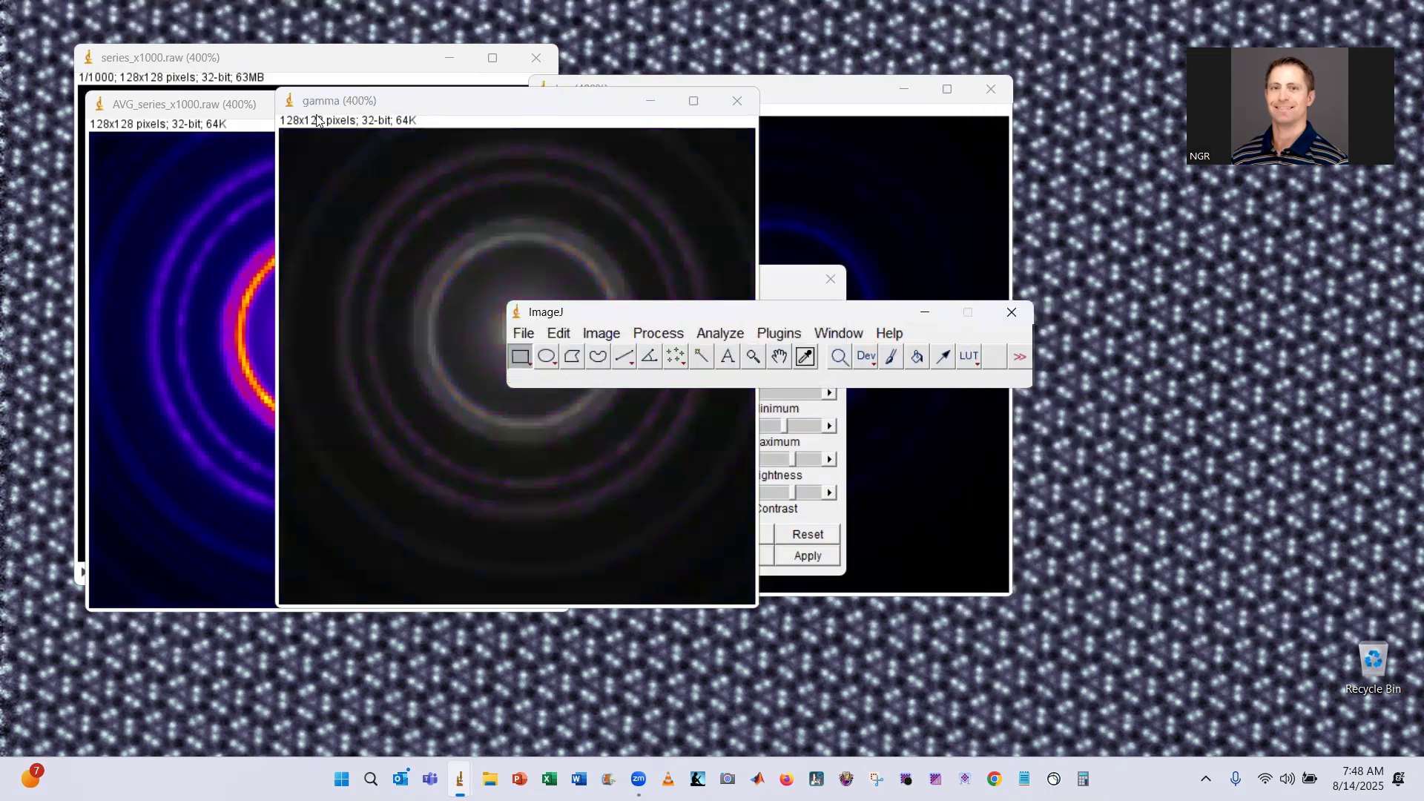
pyautogui.click(219, 108)
pyautogui.click(970, 357)
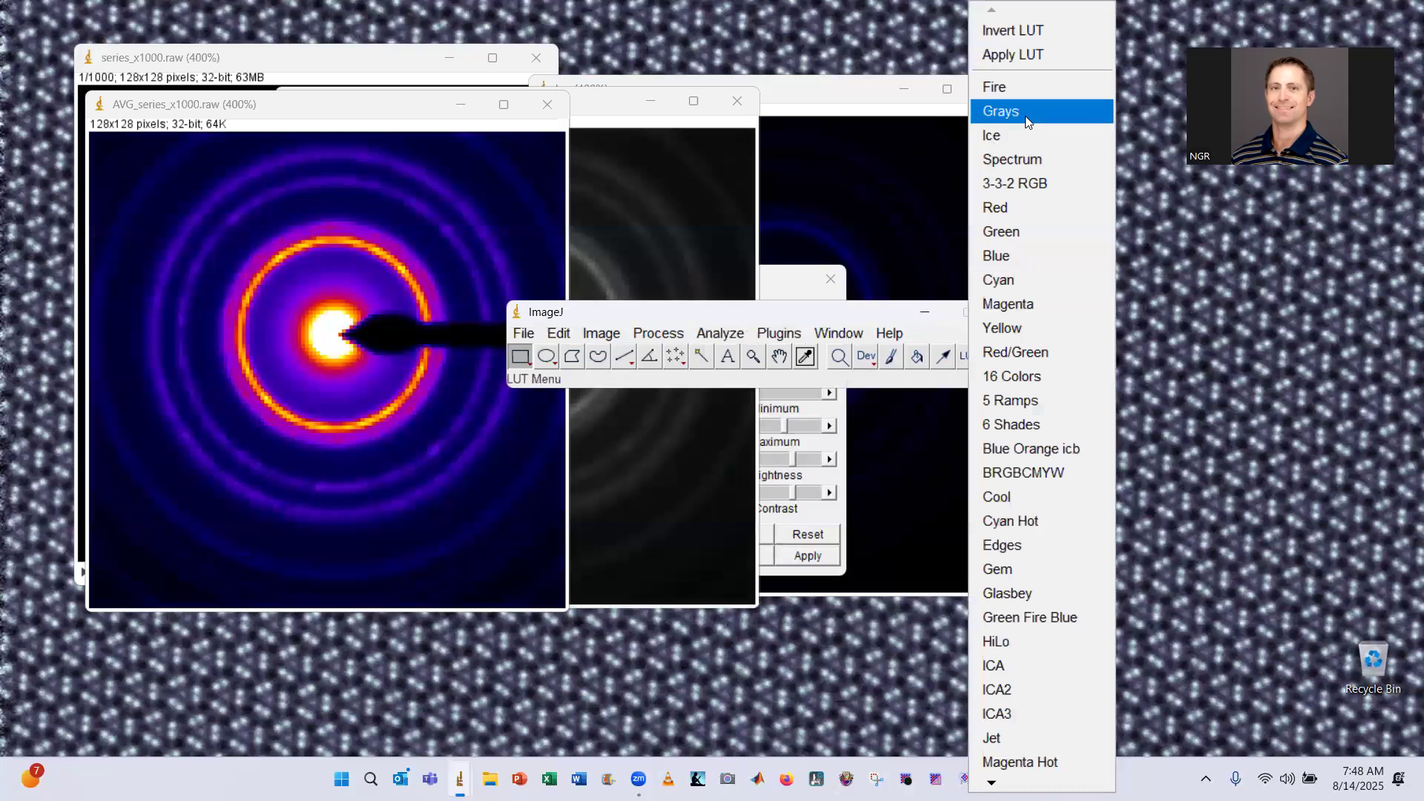
pyautogui.click(1025, 116)
# - Reset the gamma image's display range, lower its maximum to about 211 and close the brightness and contrast adjustment
pyautogui.click(584, 112)
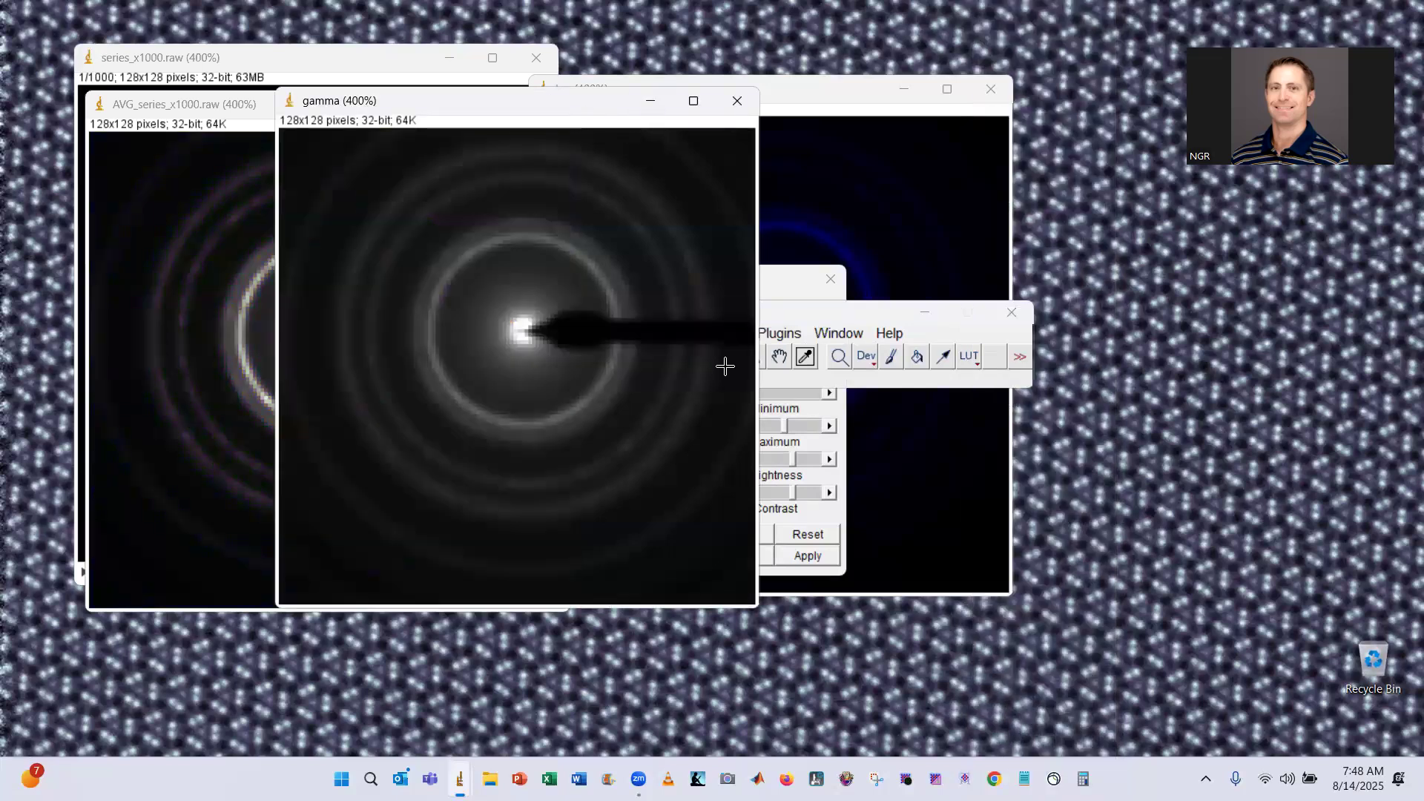
pyautogui.click(783, 283)
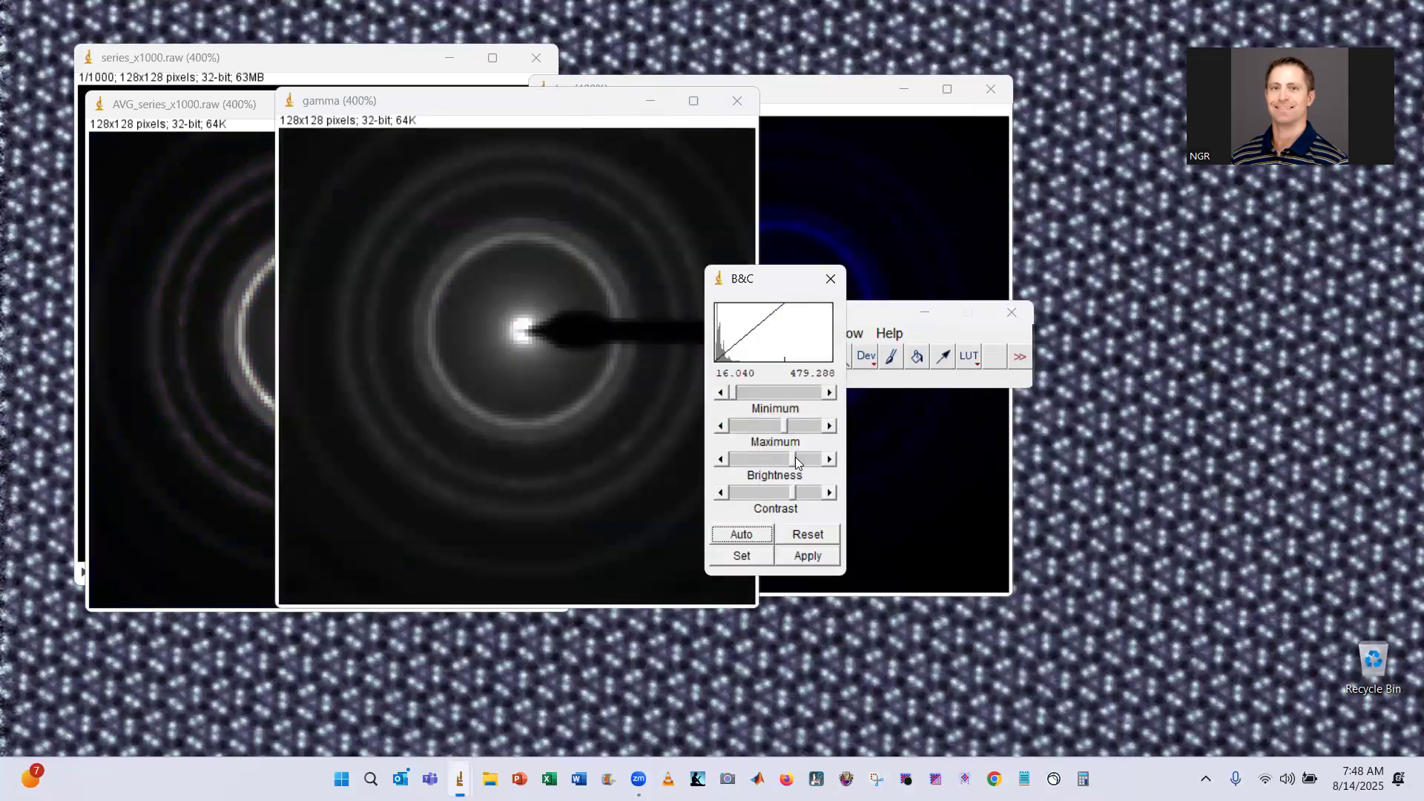
pyautogui.moveTo(792, 458); pyautogui.dragTo(790, 459)
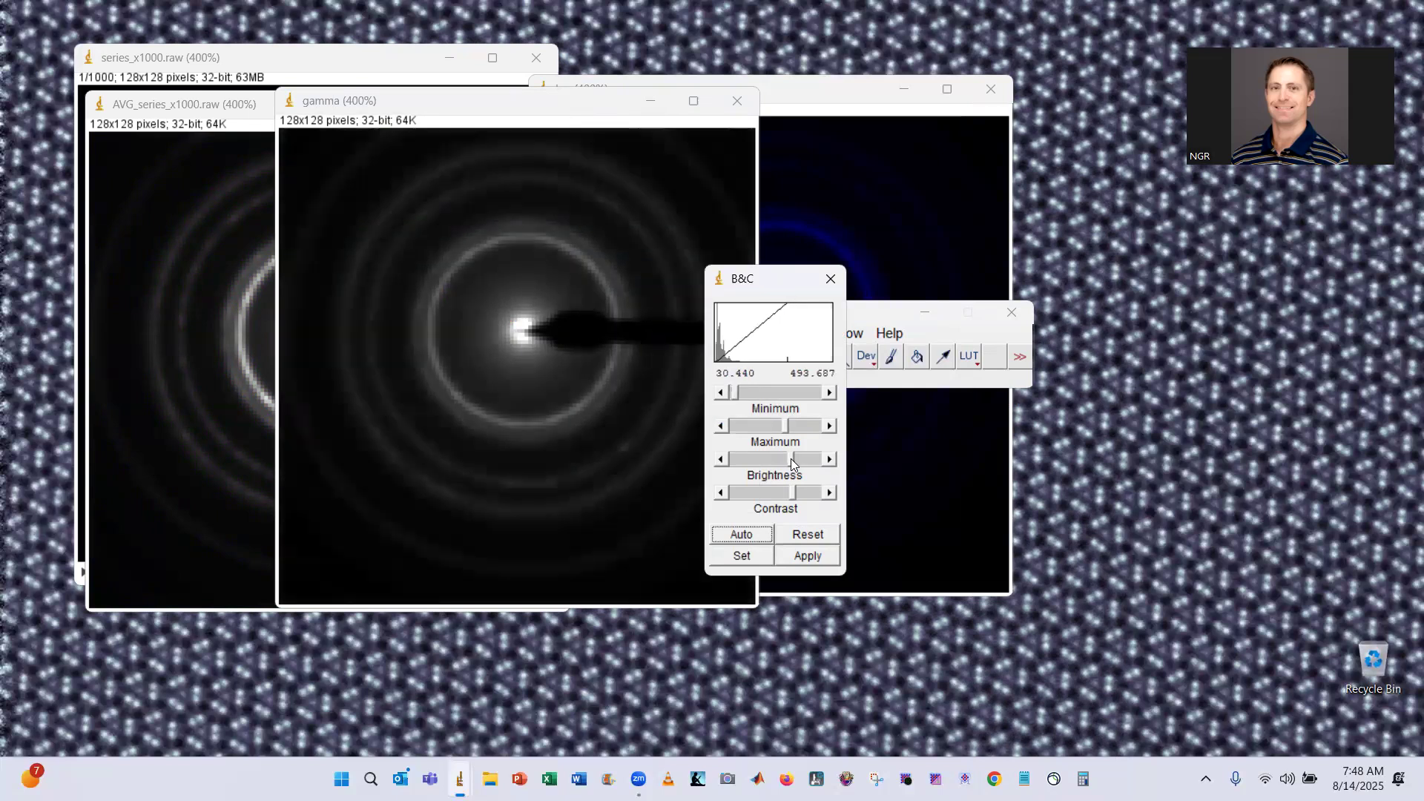
pyautogui.click(808, 534)
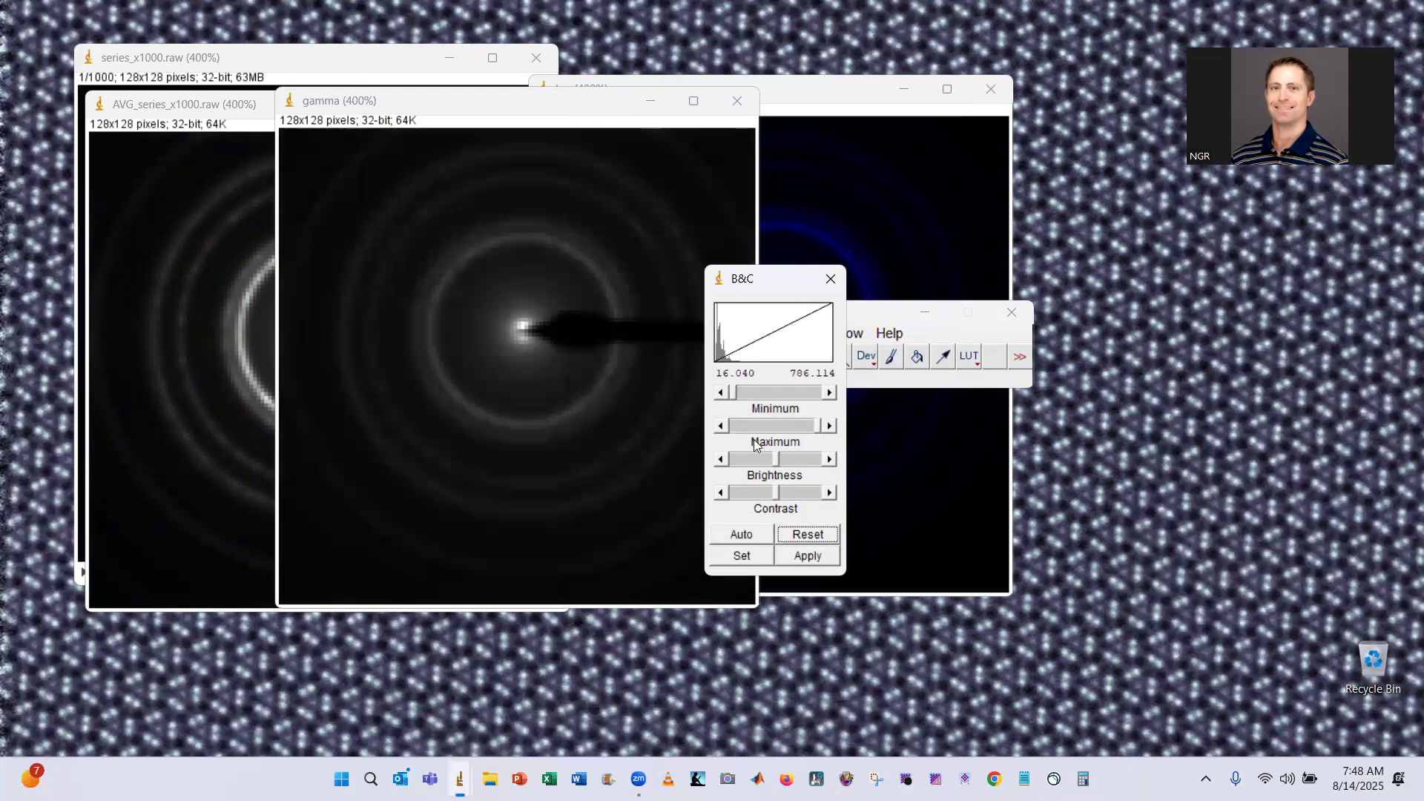
pyautogui.click(760, 535)
pyautogui.moveTo(778, 424); pyautogui.dragTo(756, 423)
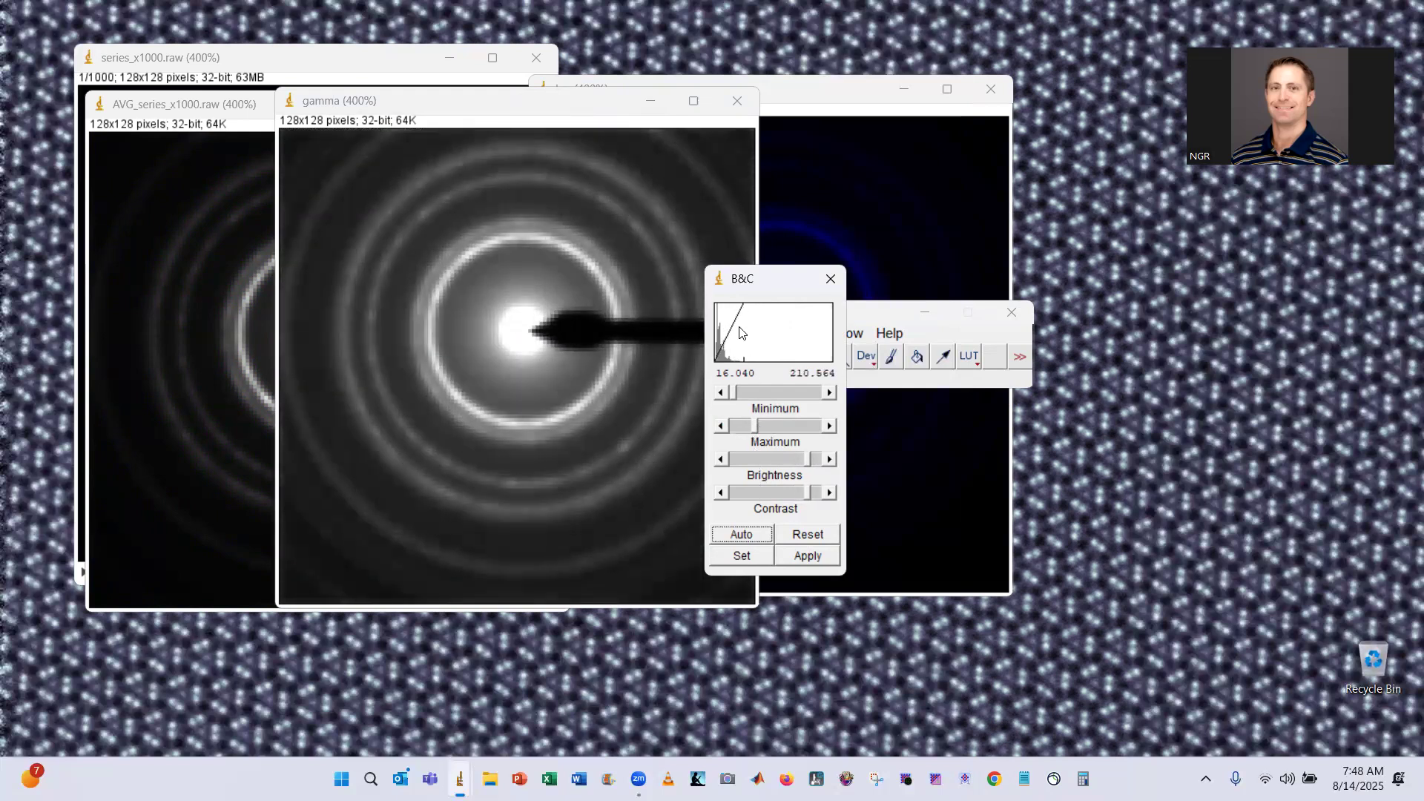
pyautogui.click(827, 279)
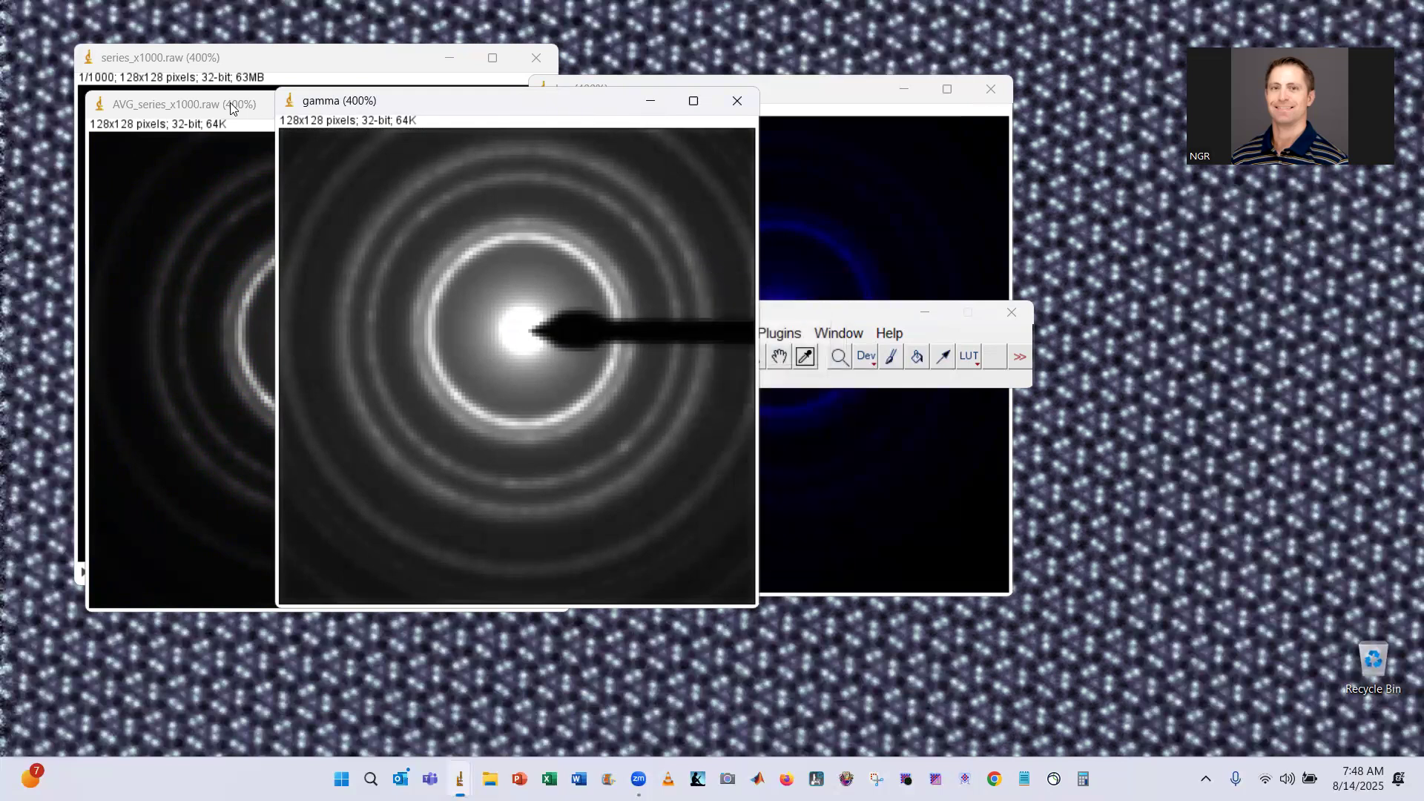
# - Move the log image over the gamma image and apply the Grays lookup table to it
pyautogui.click(790, 94)
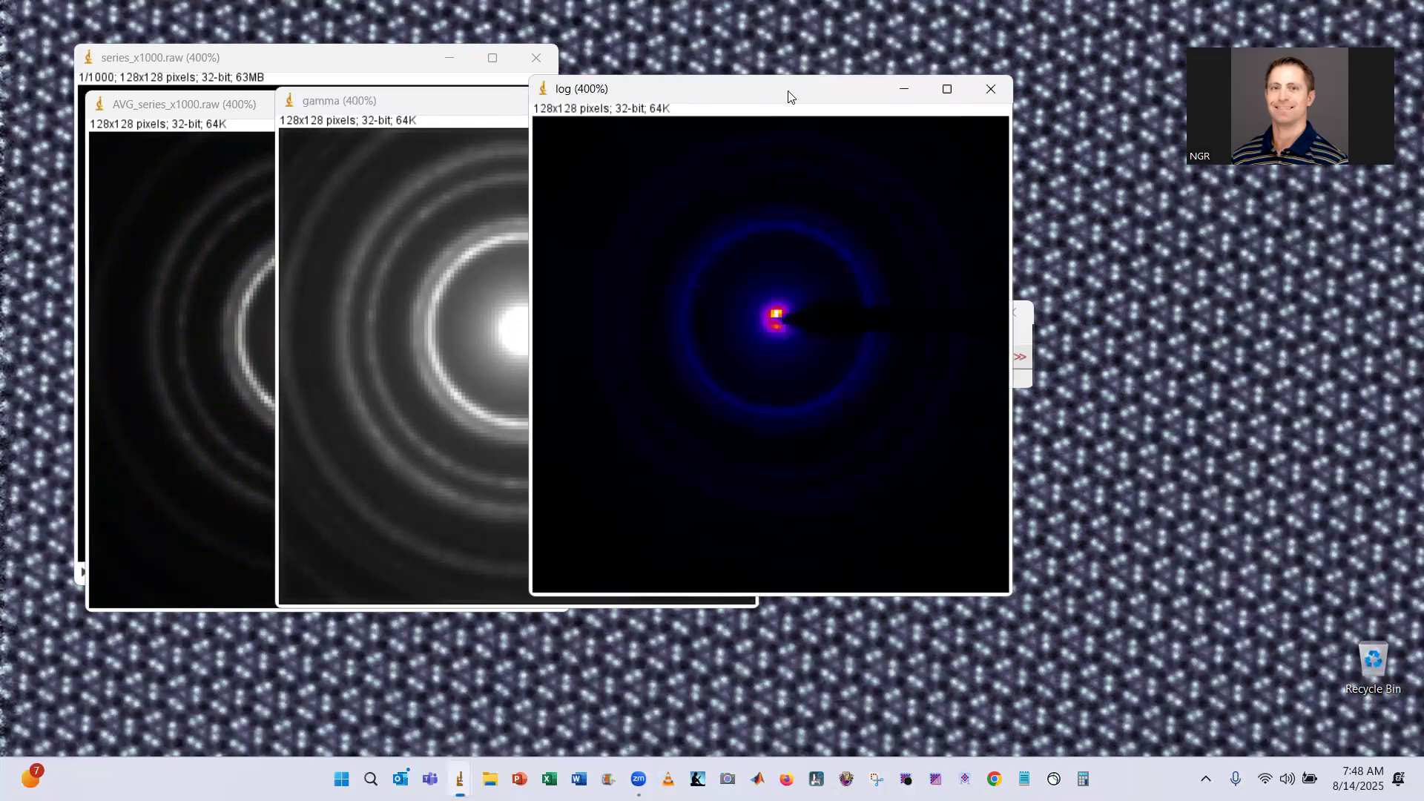
pyautogui.moveTo(790, 94); pyautogui.dragTo(706, 107)
pyautogui.click(982, 329)
pyautogui.click(978, 360)
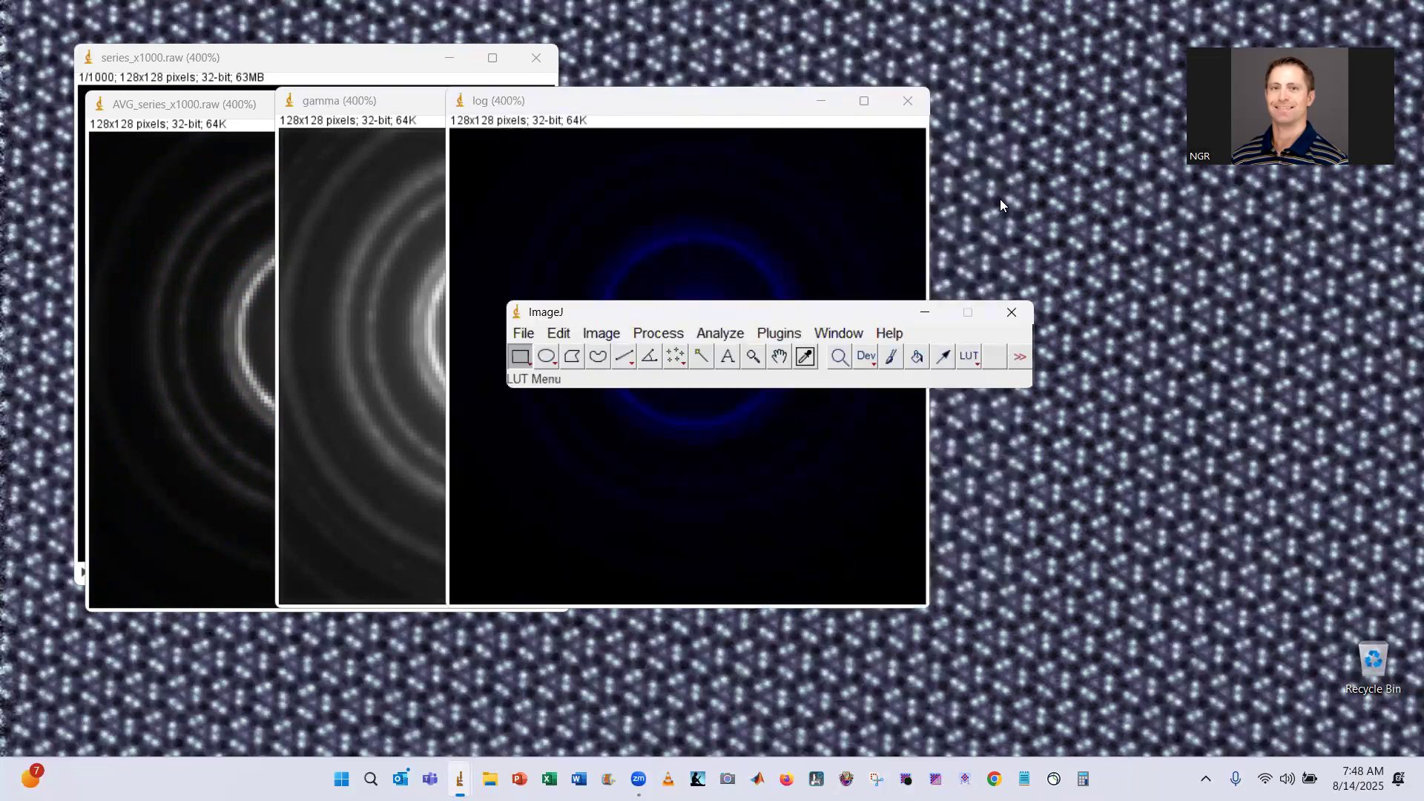
pyautogui.click(1019, 113)
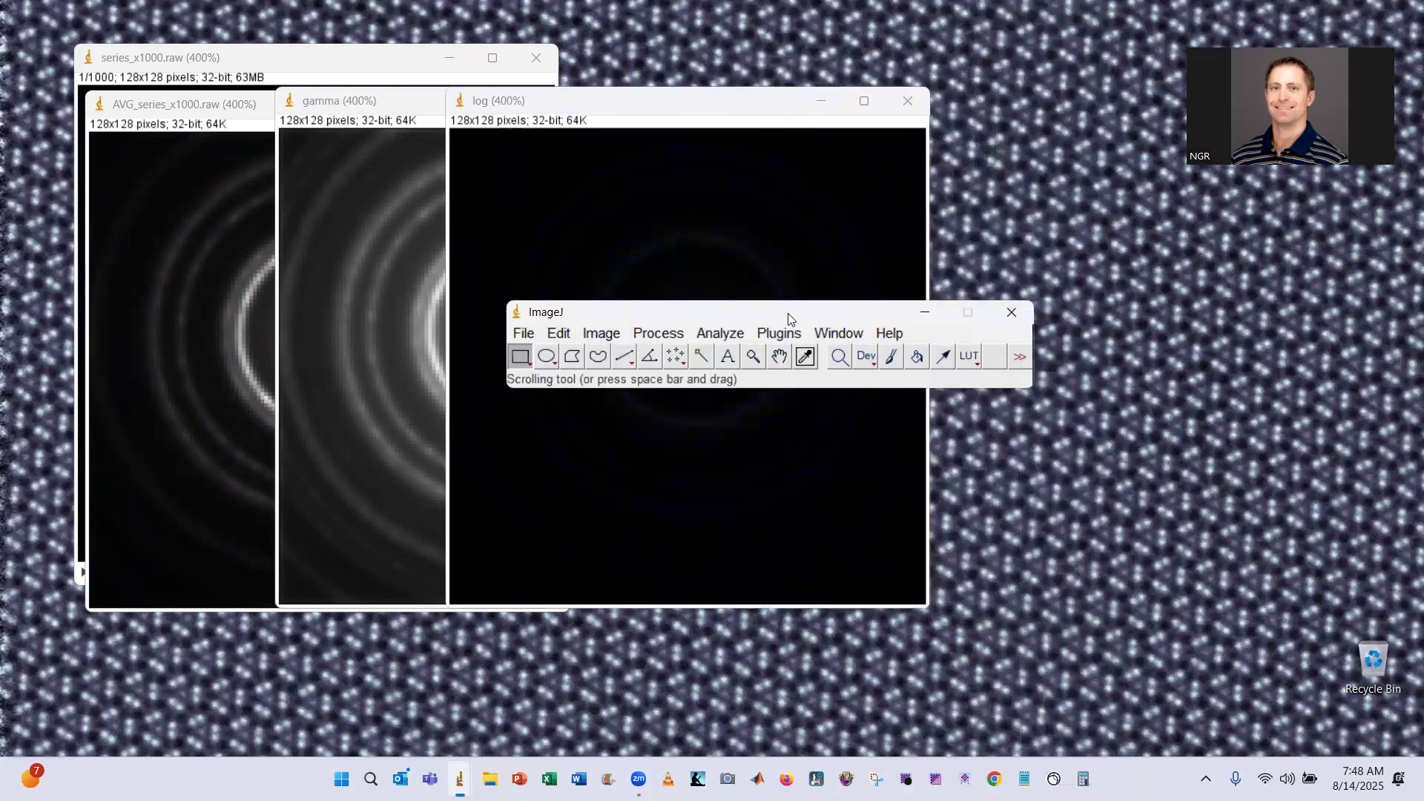
# - Move the main window clear of the images and apply the Log math operation to the log image
pyautogui.moveTo(787, 313); pyautogui.dragTo(1104, 331)
pyautogui.click(974, 347)
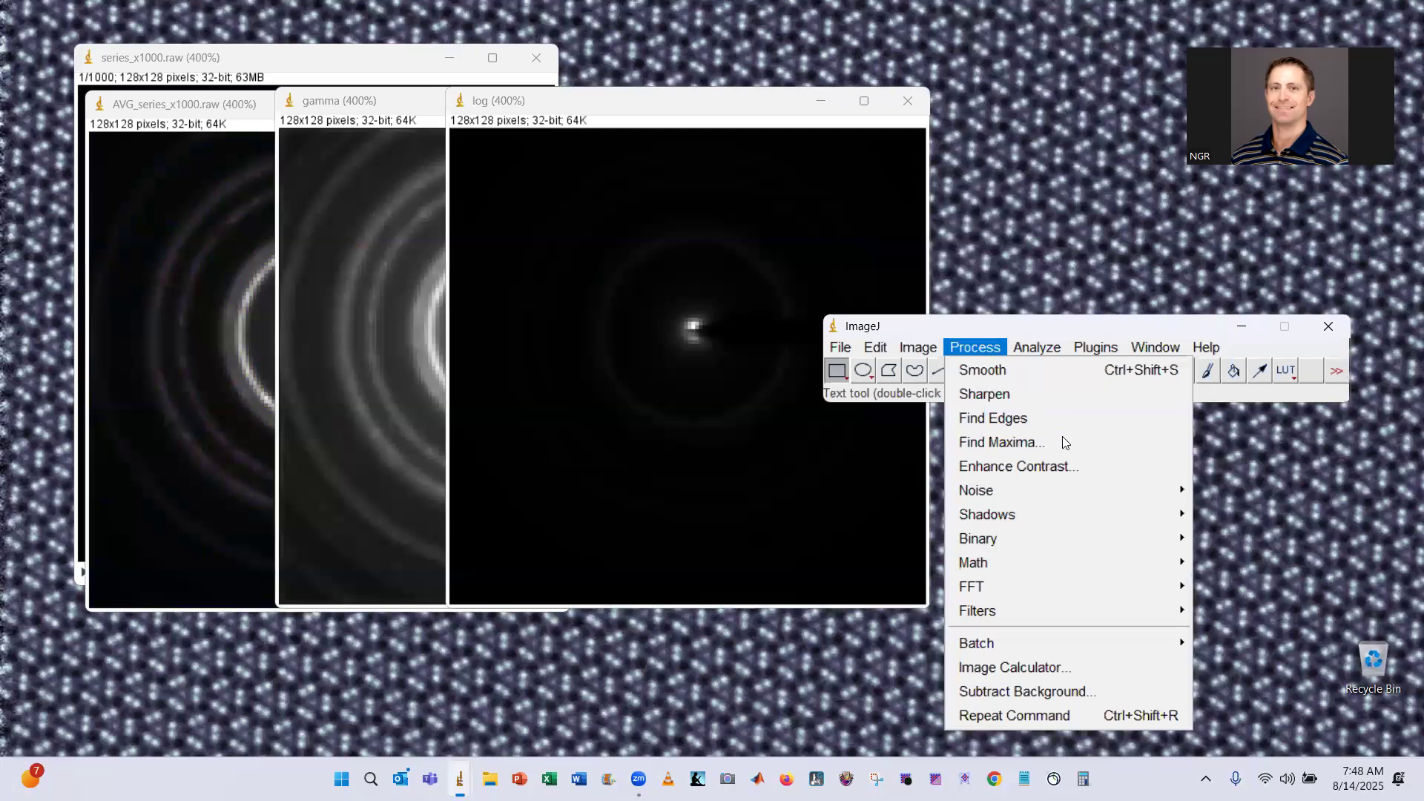
pyautogui.moveTo(1105, 560)
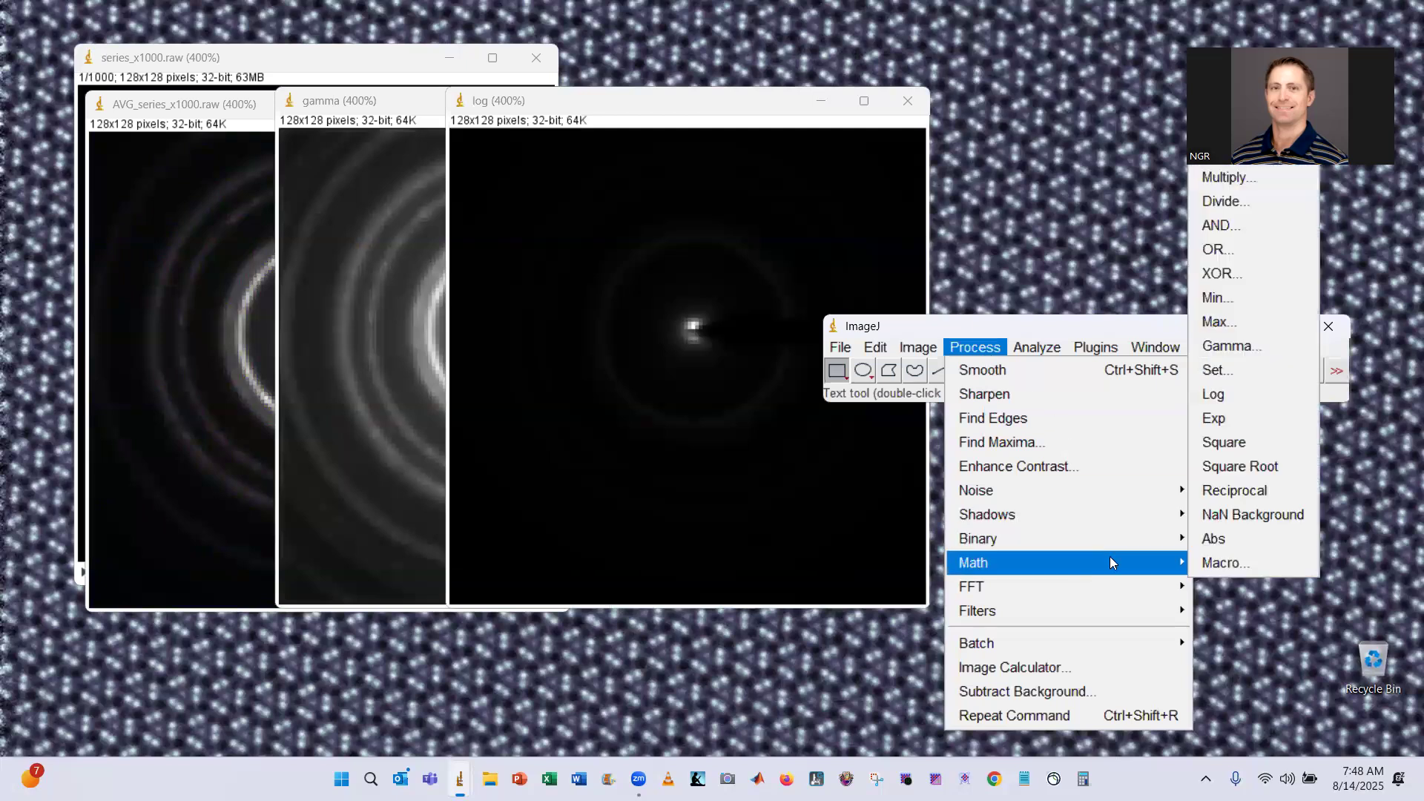
pyautogui.click(1255, 395)
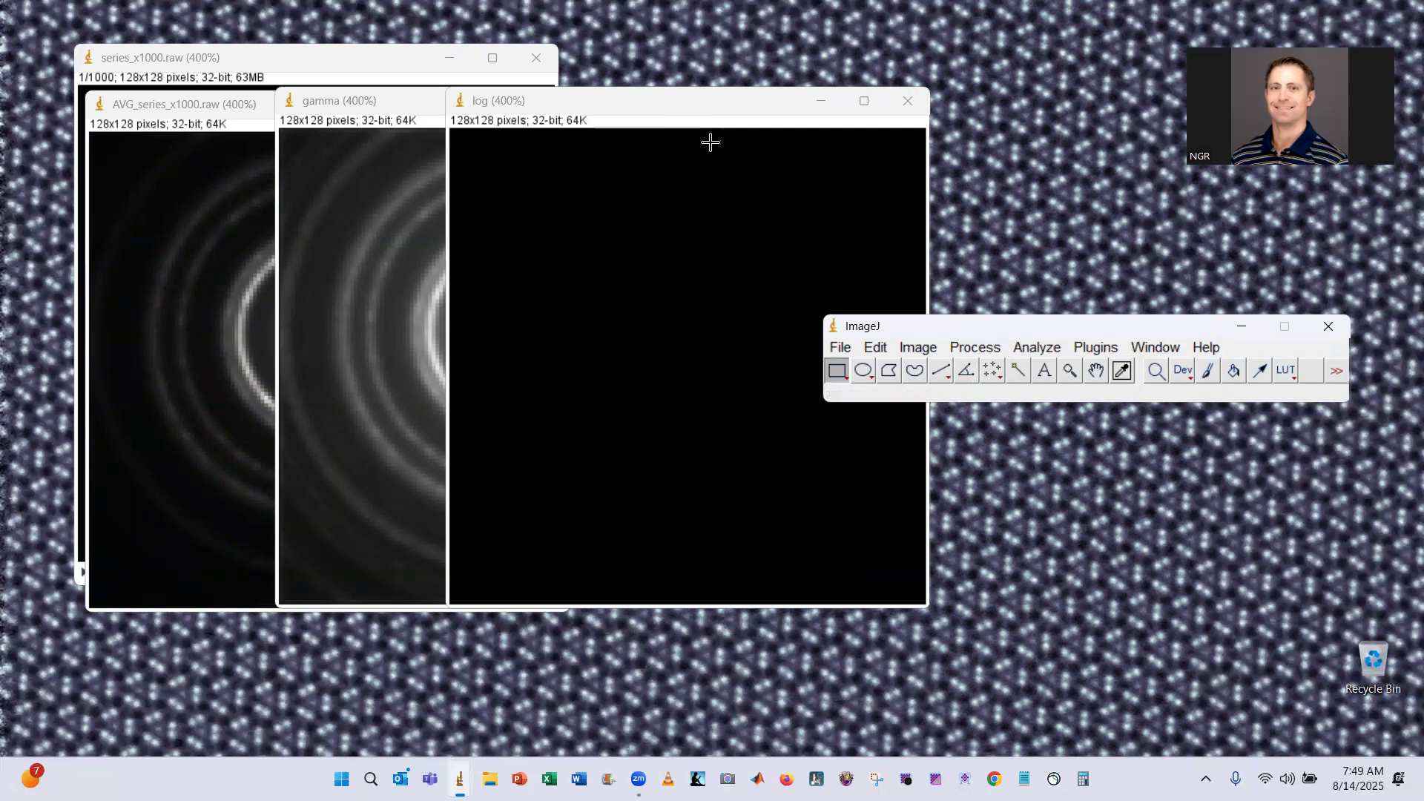
# - Reset the log image's brightness and contrast, then adjust its display range automatically
pyautogui.click(700, 104)
pyautogui.click(1035, 327)
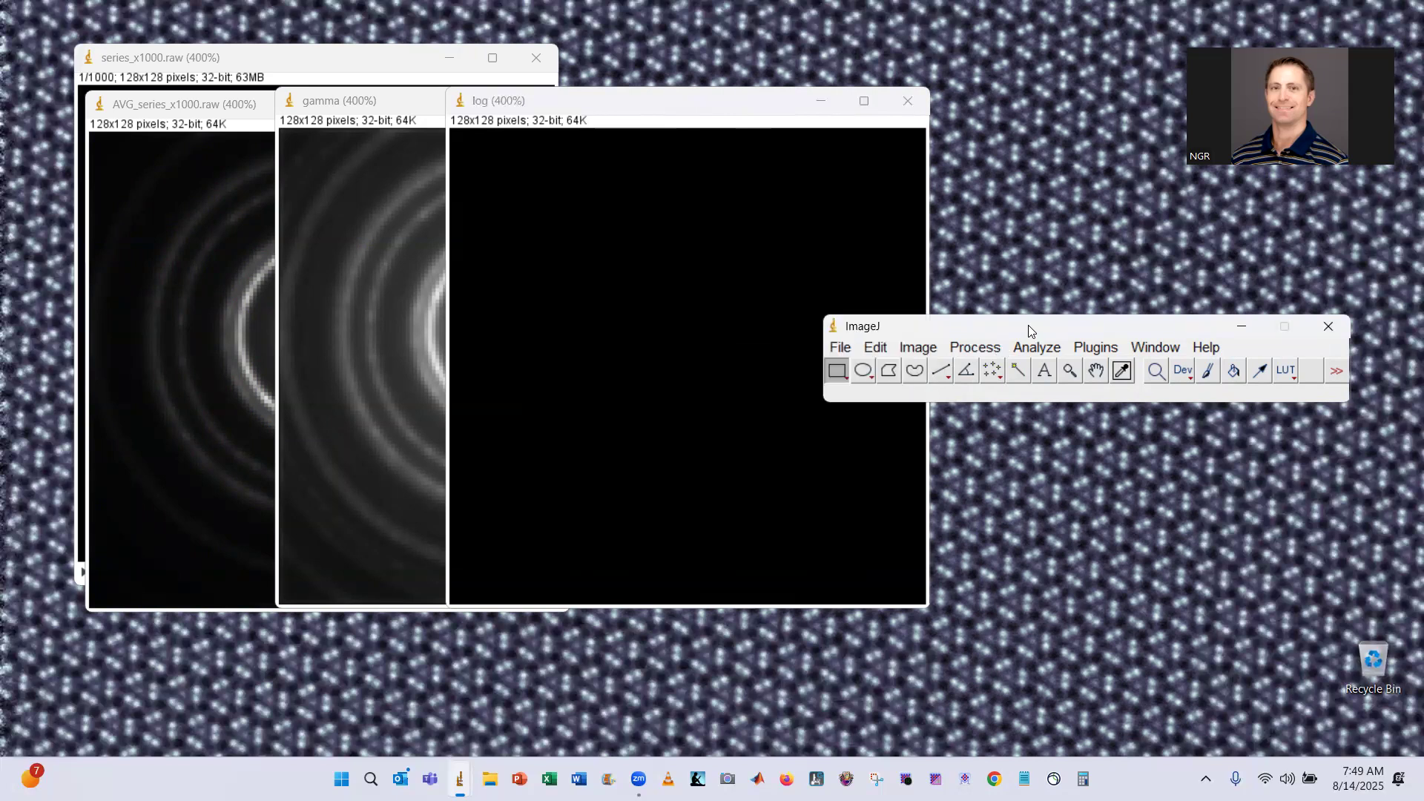
pyautogui.click(991, 350)
pyautogui.moveTo(920, 347)
pyautogui.moveTo(1068, 402)
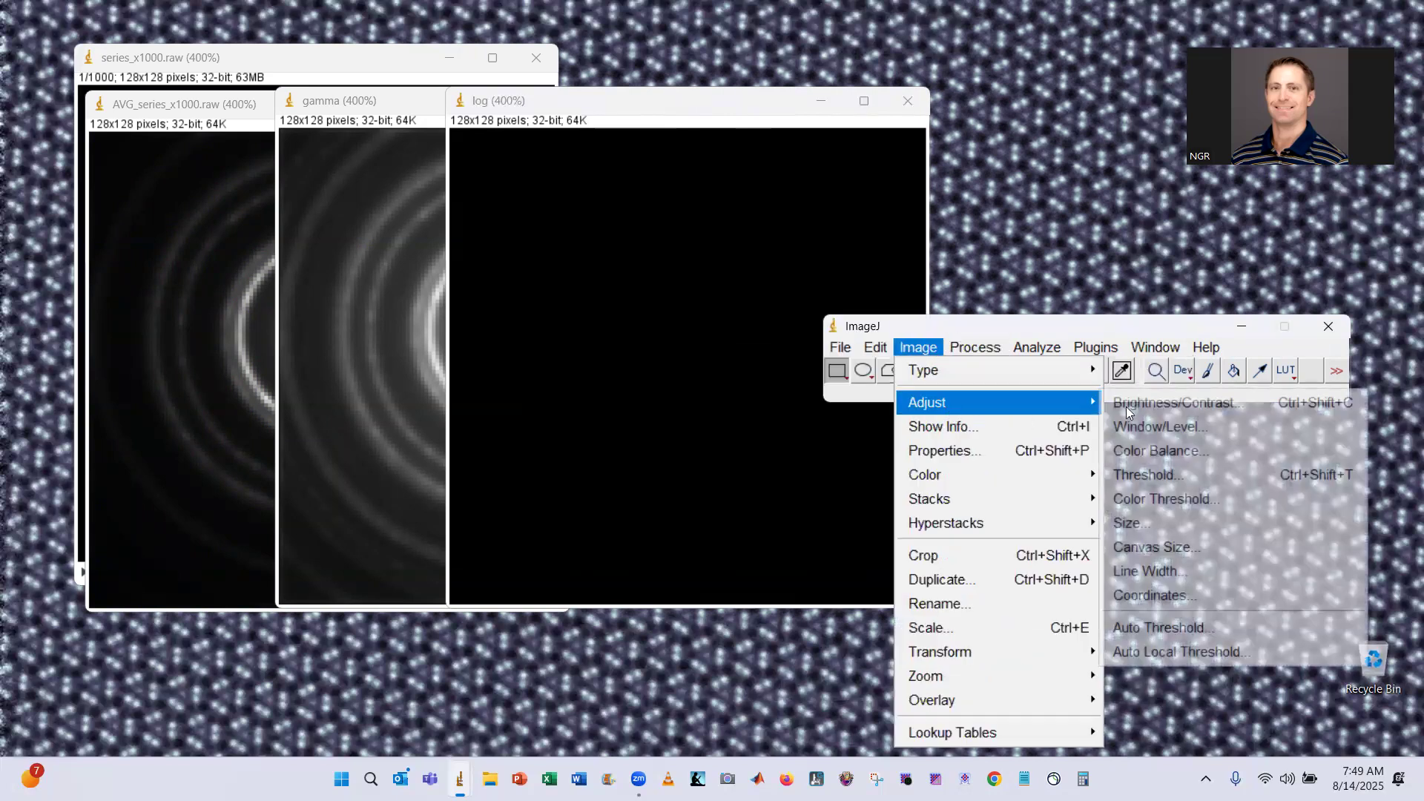
pyautogui.click(1128, 405)
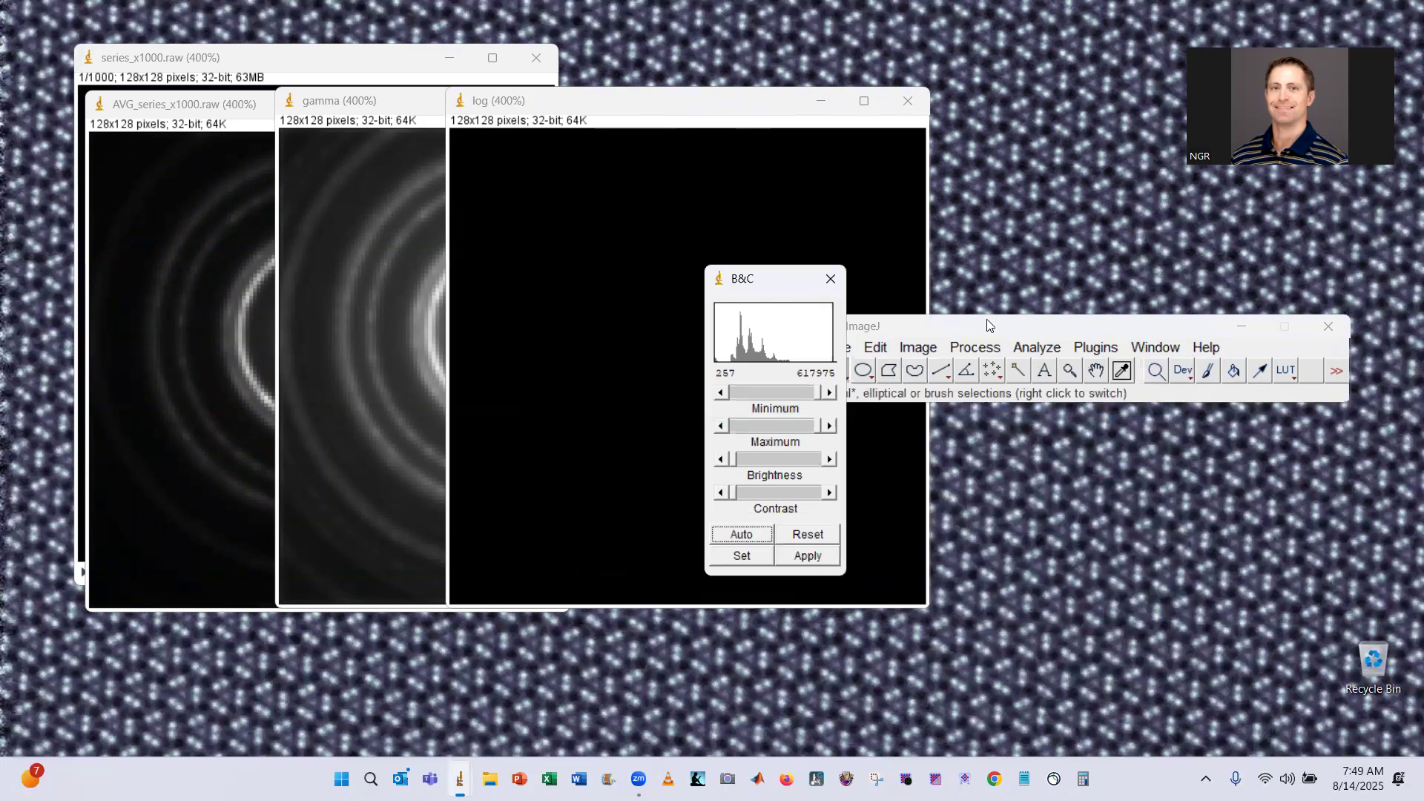
pyautogui.click(1033, 570)
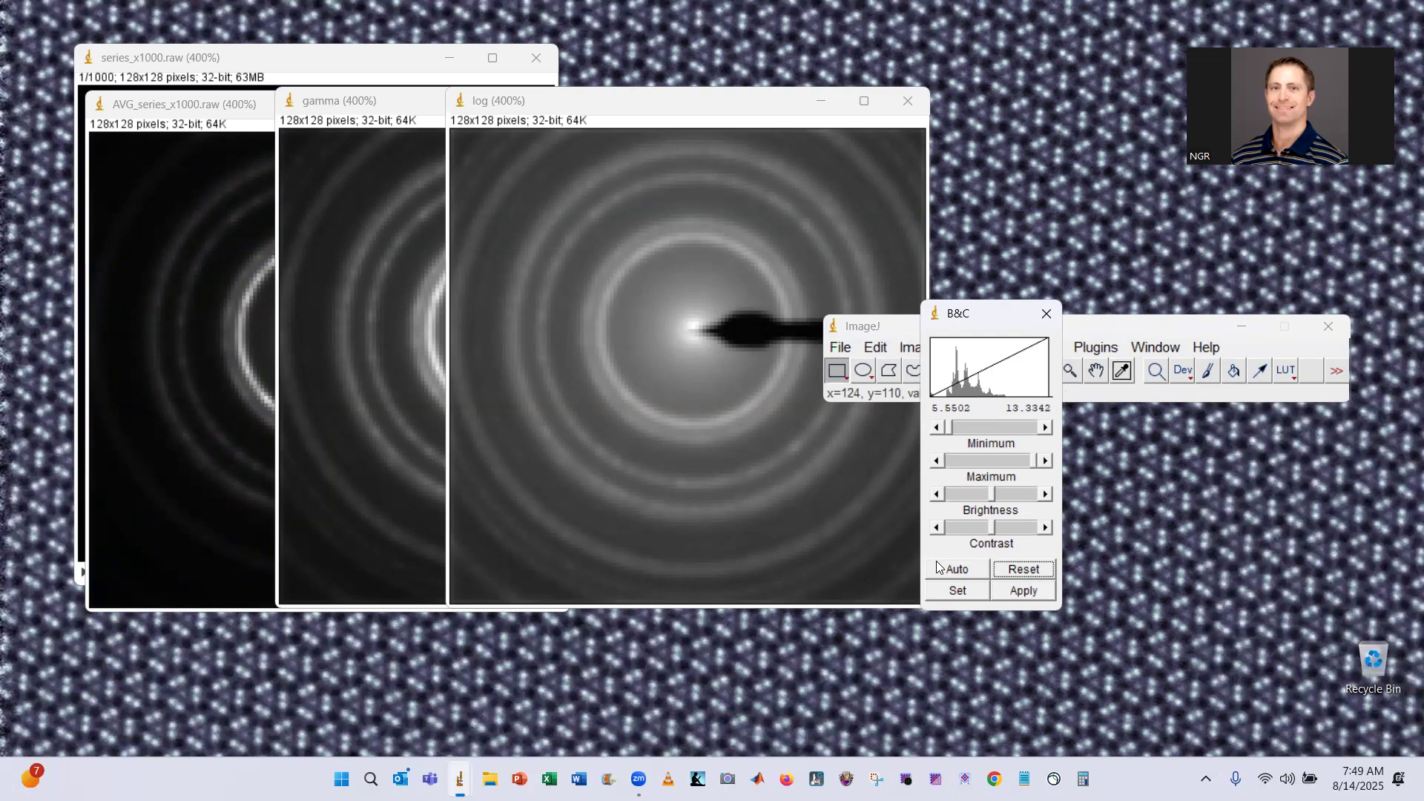
pyautogui.click(963, 572)
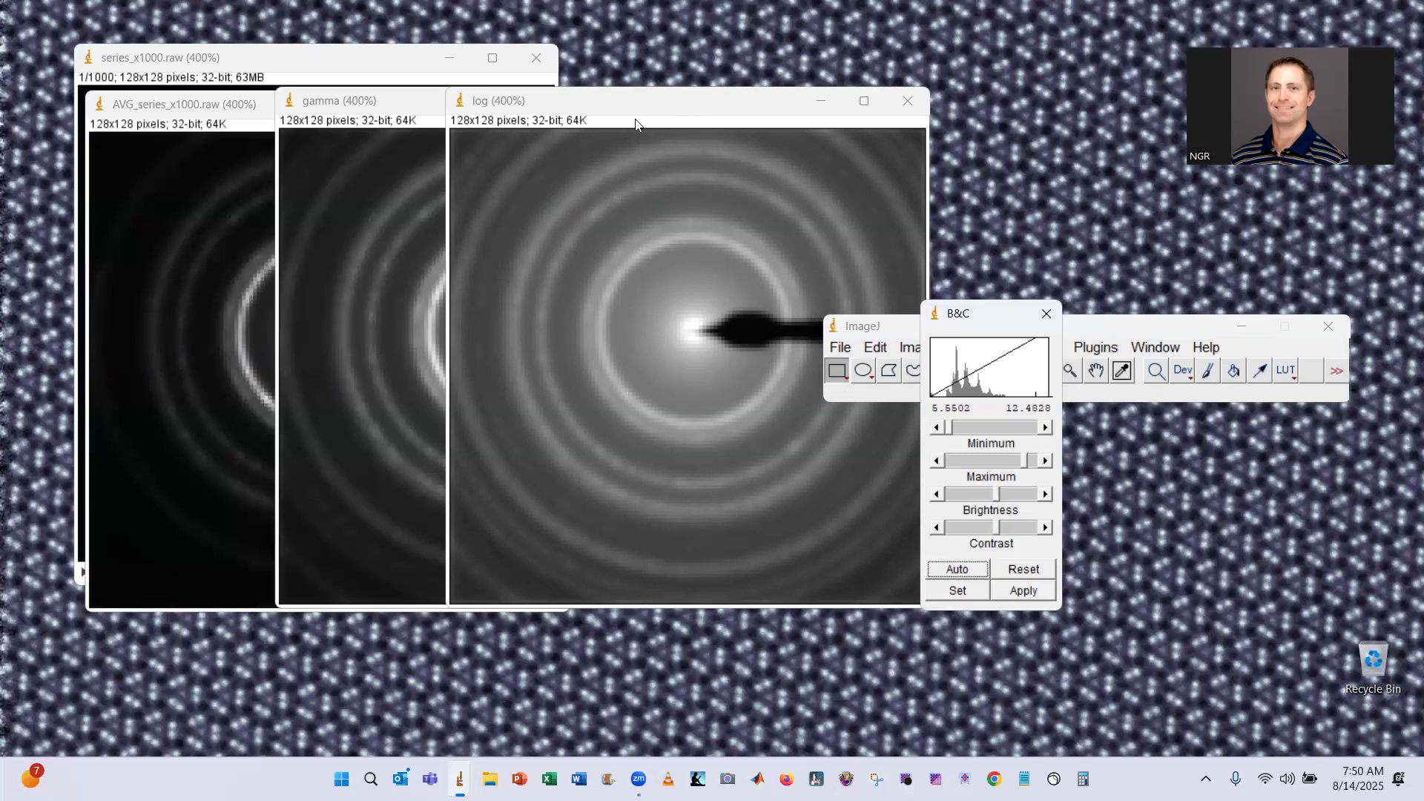
# - Reposition the log image's window beside the gamma and averaged images to compare their rings
pyautogui.click(693, 108)
pyautogui.moveTo(693, 109); pyautogui.dragTo(677, 114)
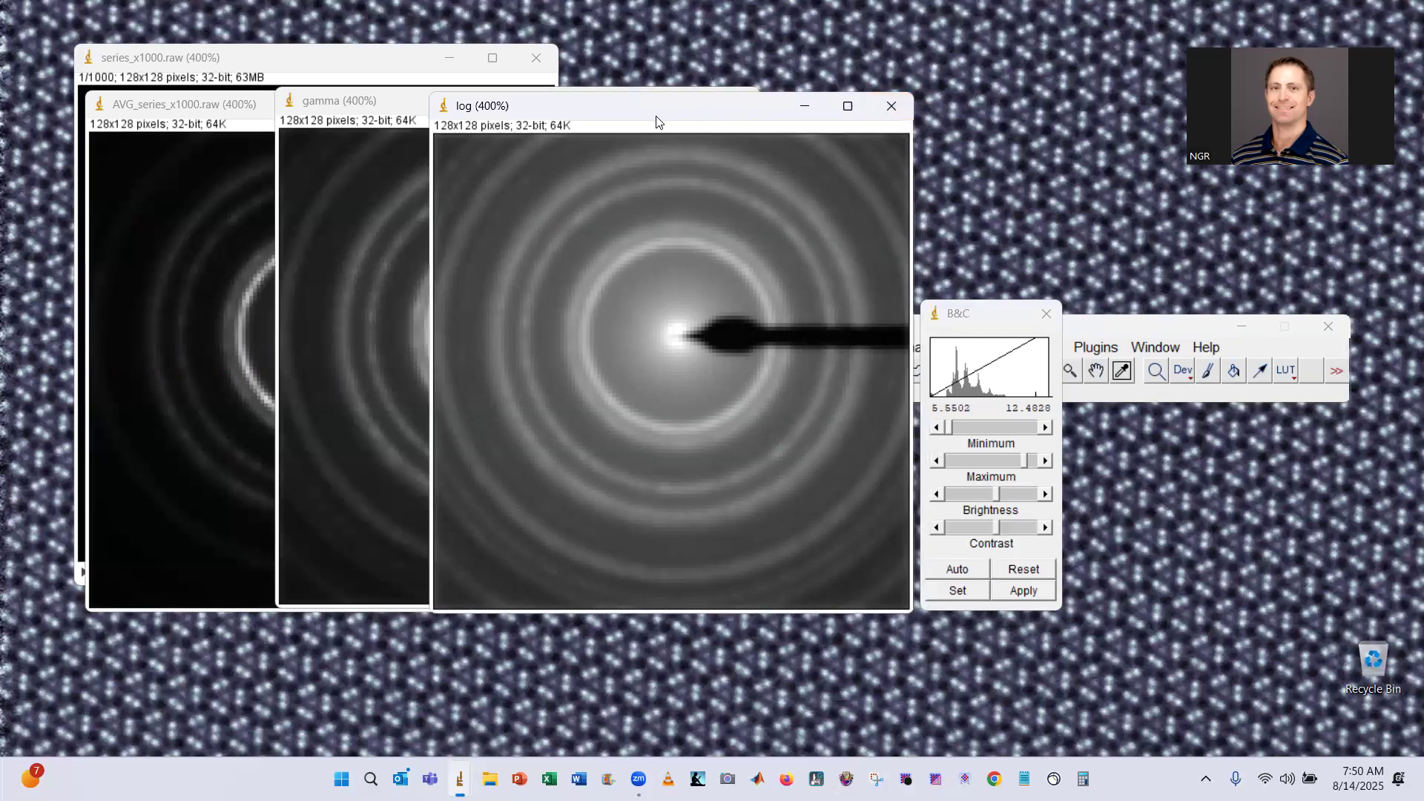
pyautogui.moveTo(655, 119); pyautogui.dragTo(660, 113)
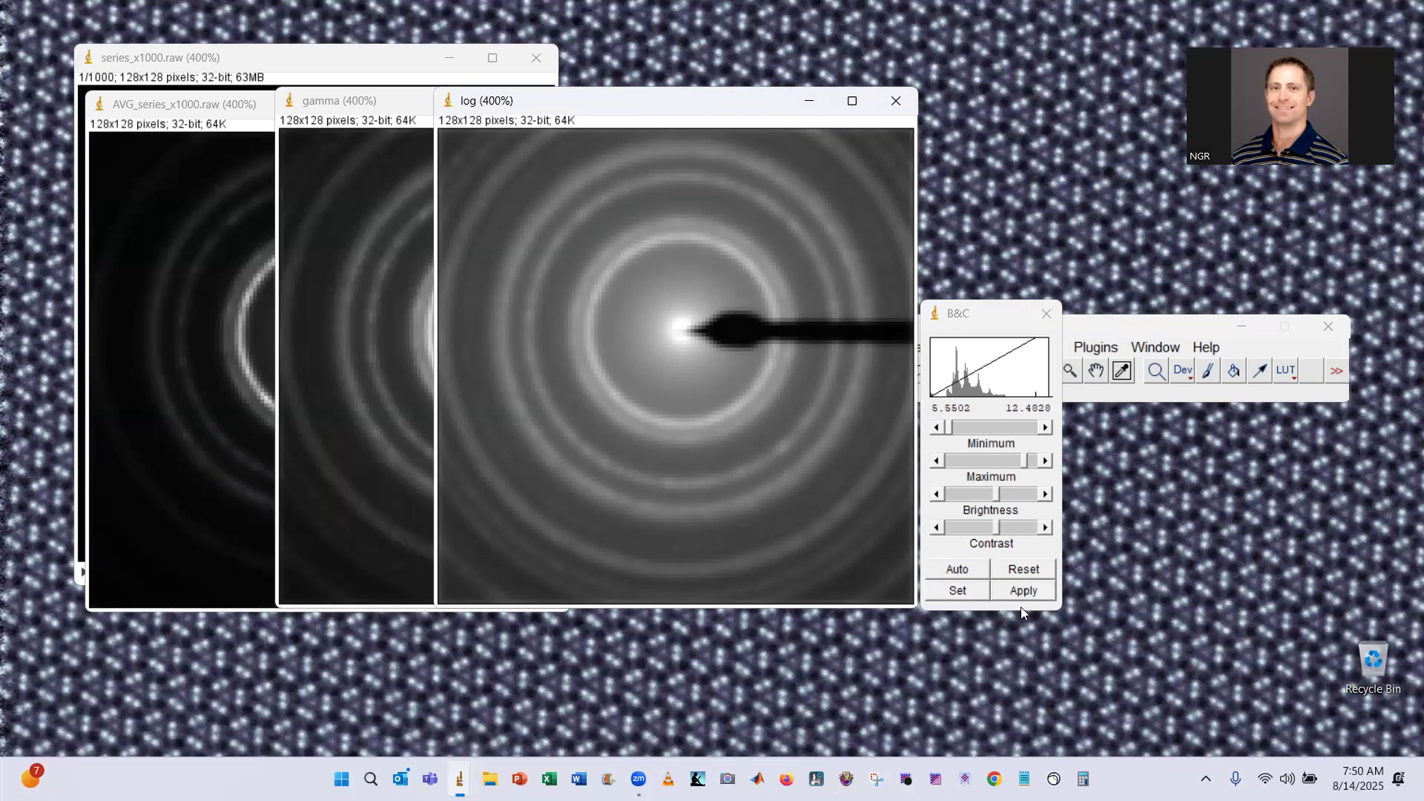
# - Accept a display range of 5.55 to 12.48 for the log image and close the brightness and contrast adjustment
pyautogui.click(957, 590)
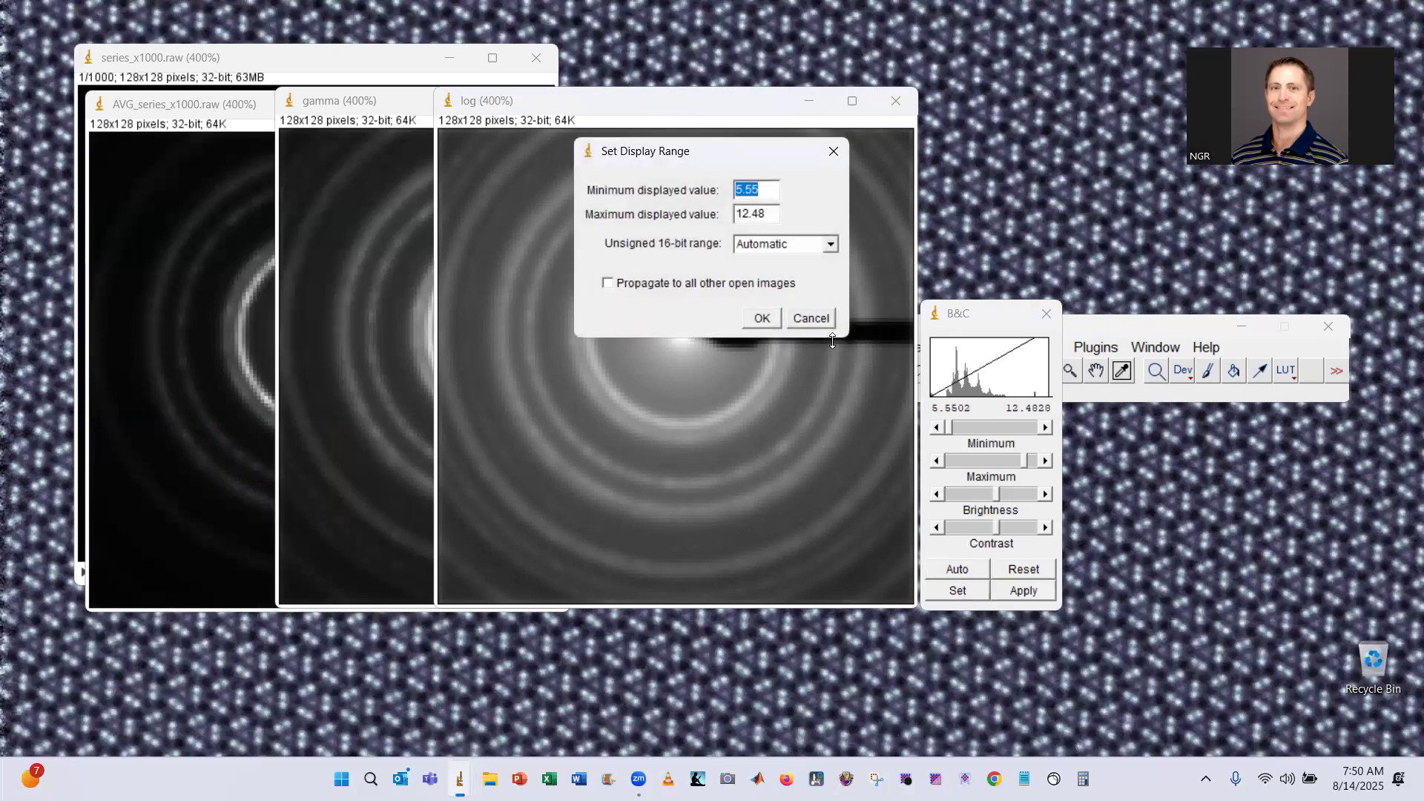
pyautogui.click(761, 318)
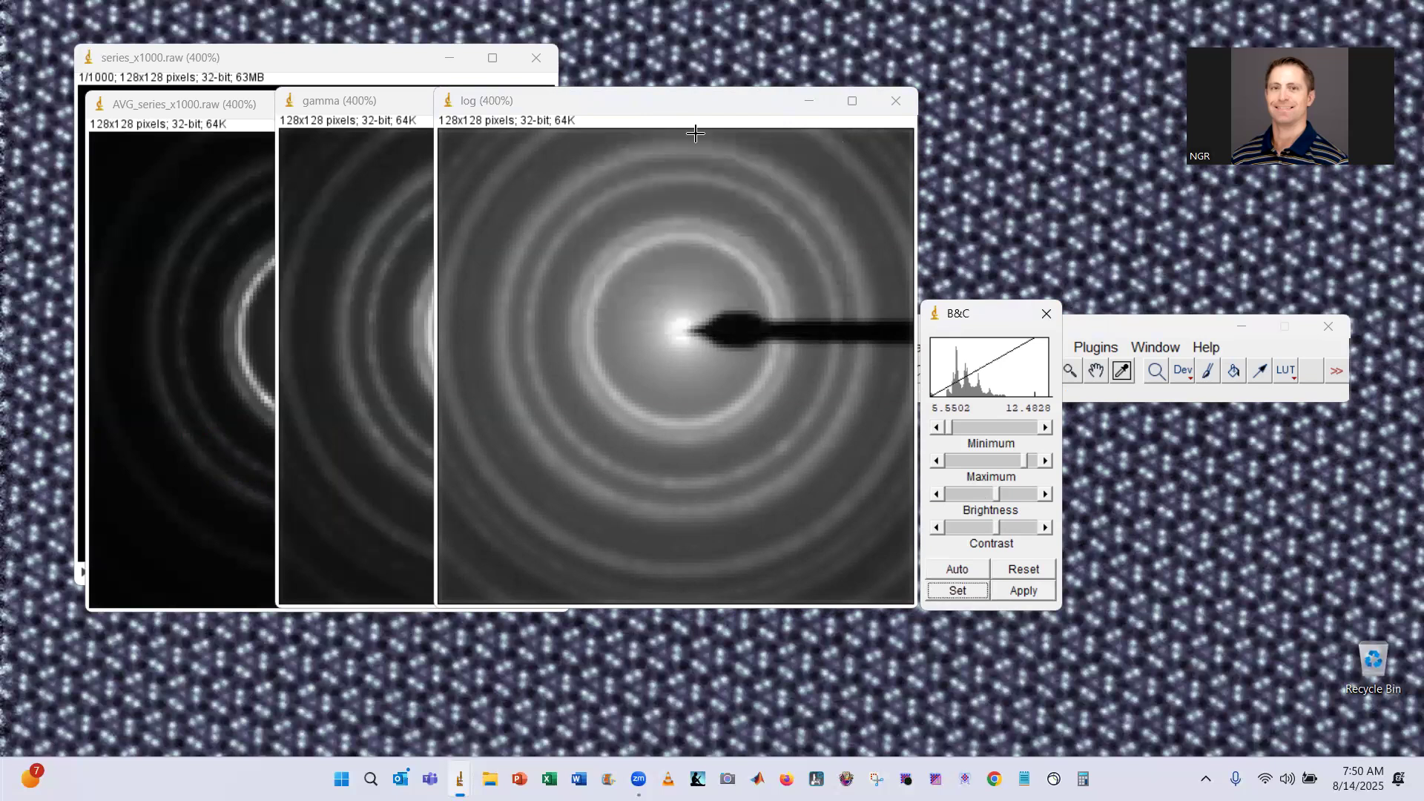
pyautogui.click(1045, 314)
pyautogui.moveTo(951, 331); pyautogui.dragTo(1002, 328)
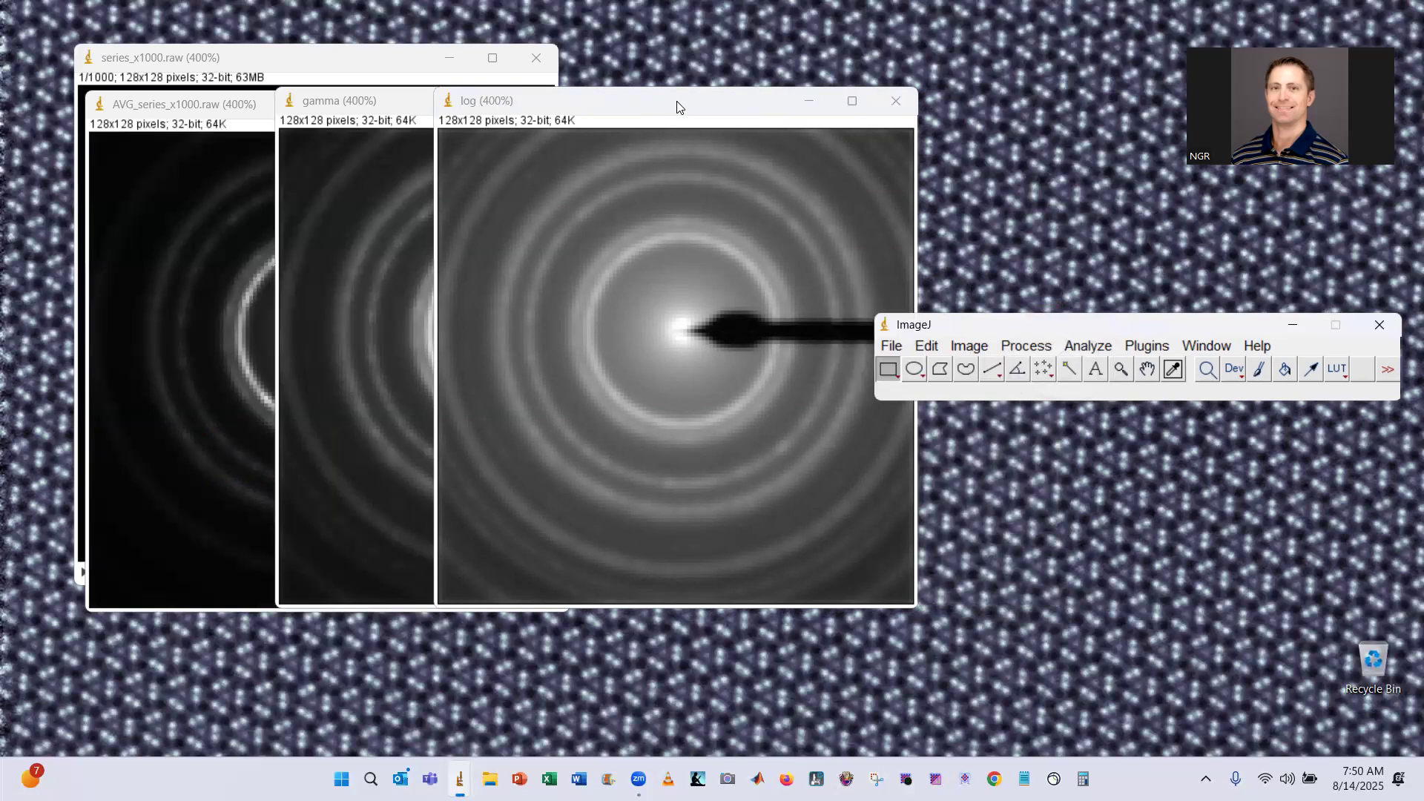
# - Save the log image as seris_x1000_log_auto.tif in the AuPd_L=910mm folder
pyautogui.click(676, 101)
pyautogui.hotkey('ctrl', 's')
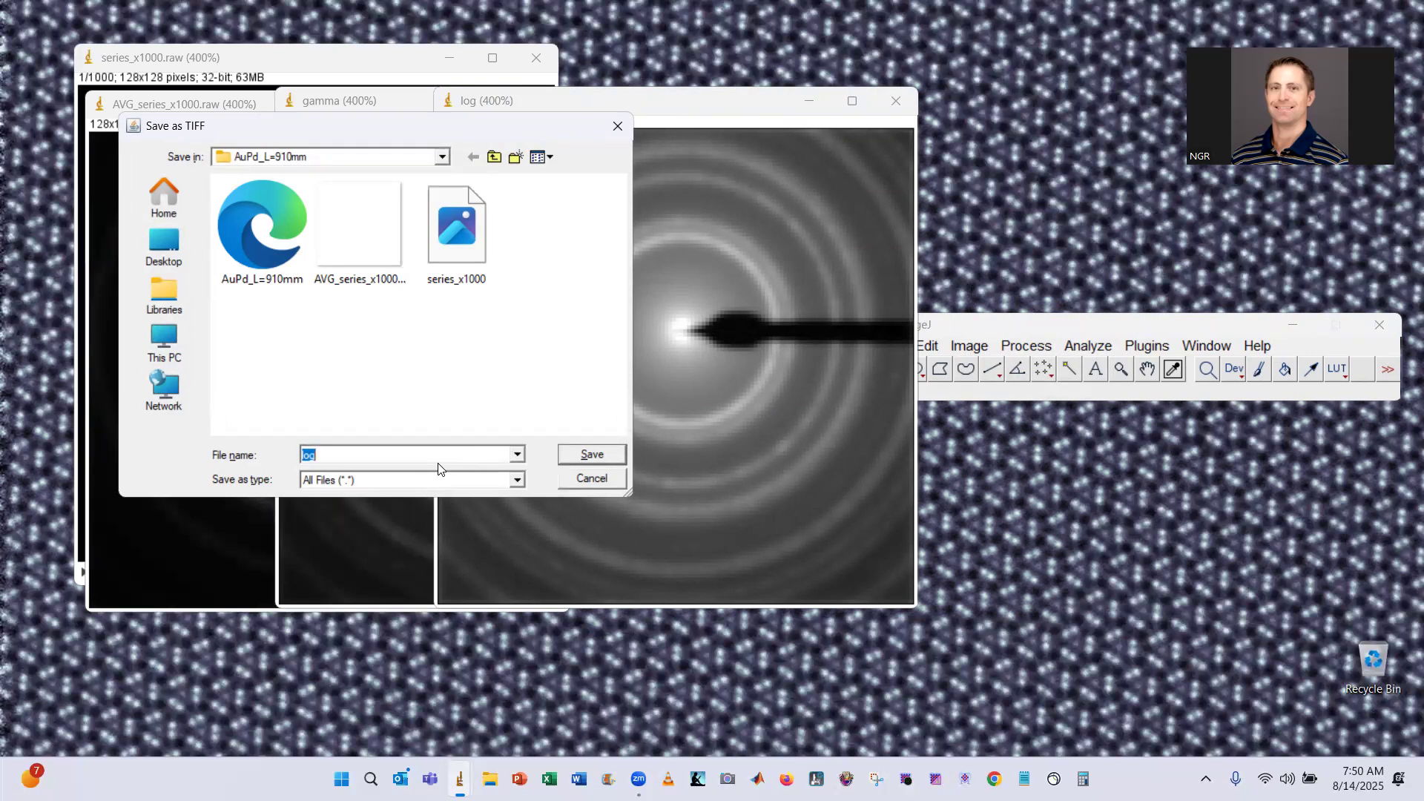
pyautogui.write('ser')
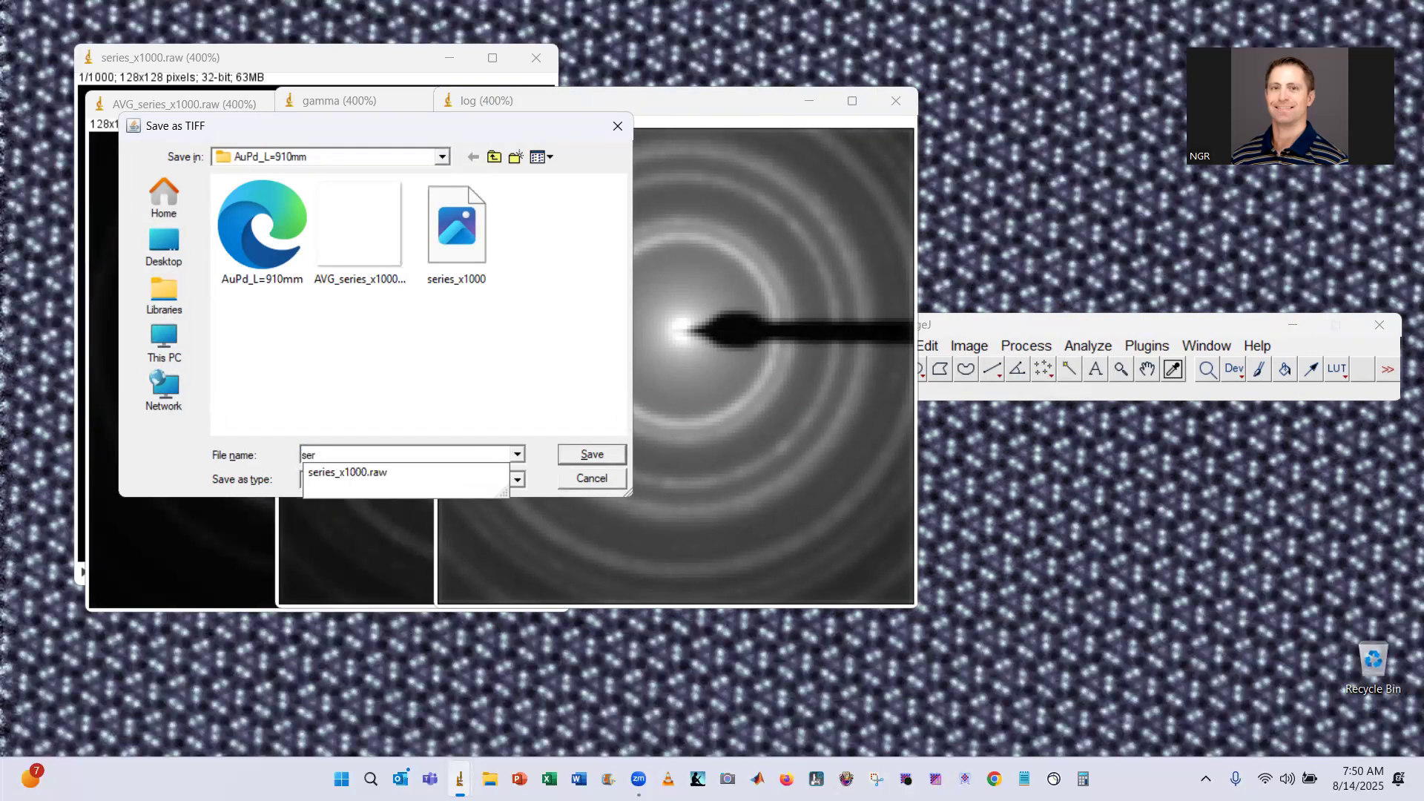
pyautogui.write('is_x1')
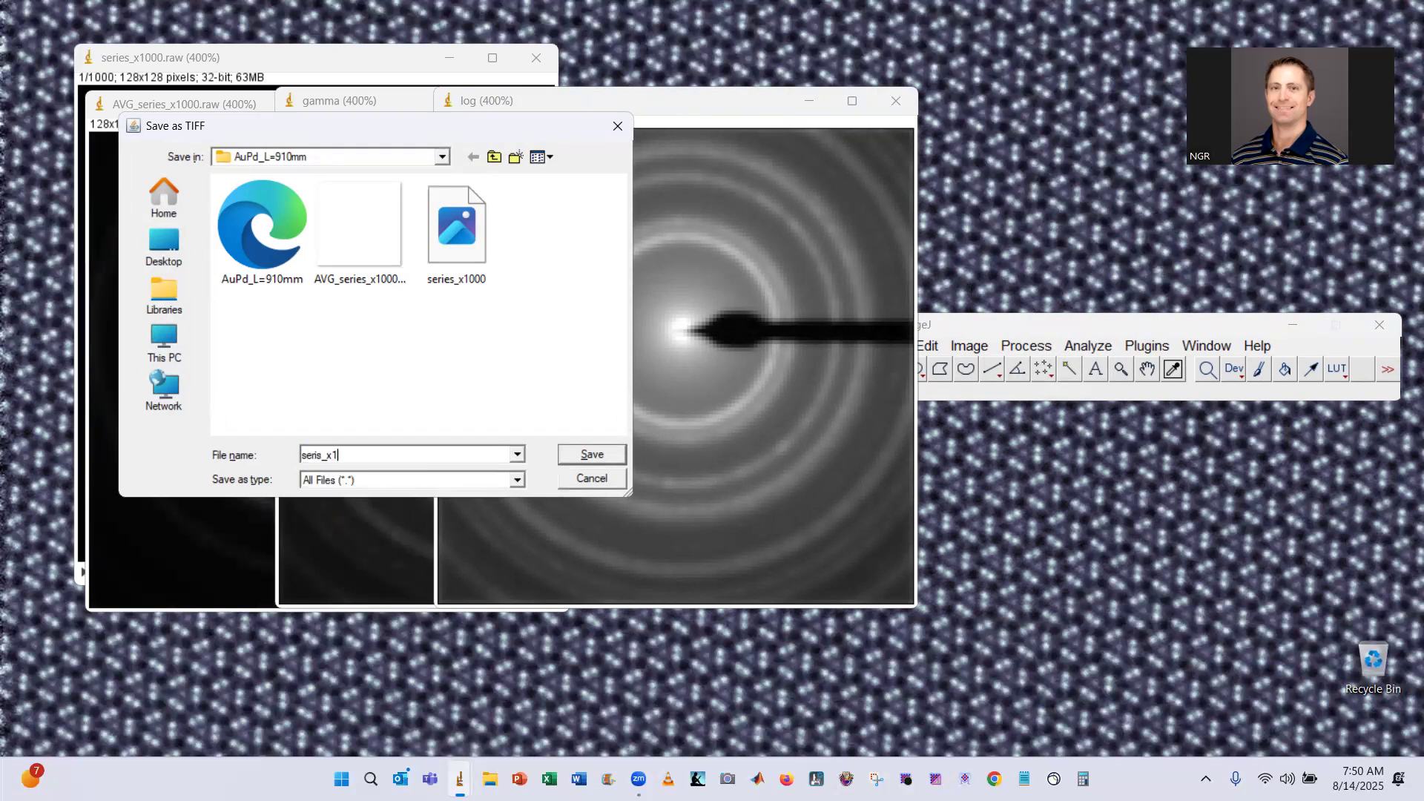
pyautogui.write('000_log_adjus')
pyautogui.press('BackSpace')
pyautogui.press('BackSpace')
pyautogui.press('BackSpace')
pyautogui.press('BackSpace')
pyautogui.press('BackSpace')
pyautogui.write('auto.tif')
pyautogui.click(597, 456)
# - Close the saved log image and reopen seris_x1000_log_auto.tif from the AuPd_L=910mm folder
pyautogui.moveTo(765, 112); pyautogui.dragTo(646, 105)
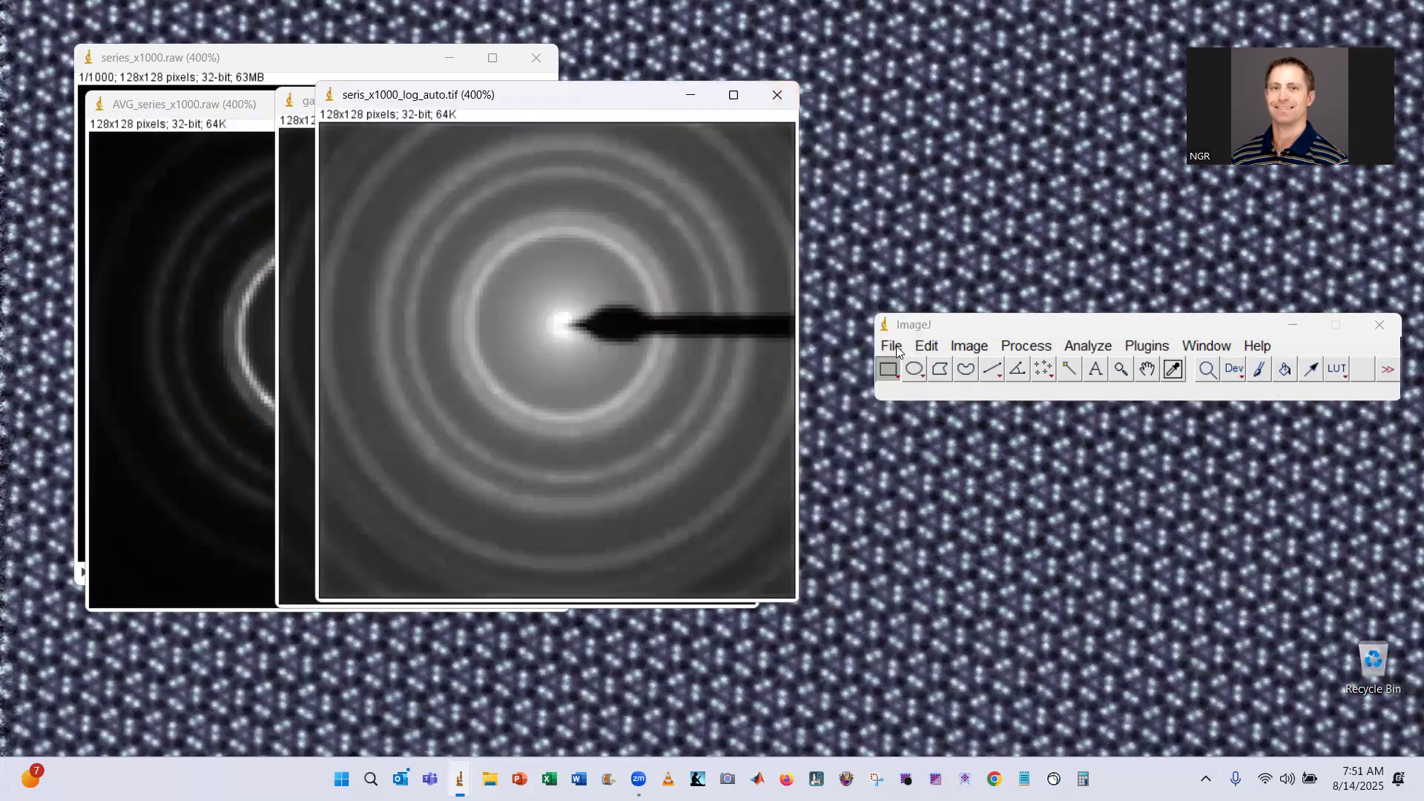
pyautogui.click(782, 97)
pyautogui.click(891, 346)
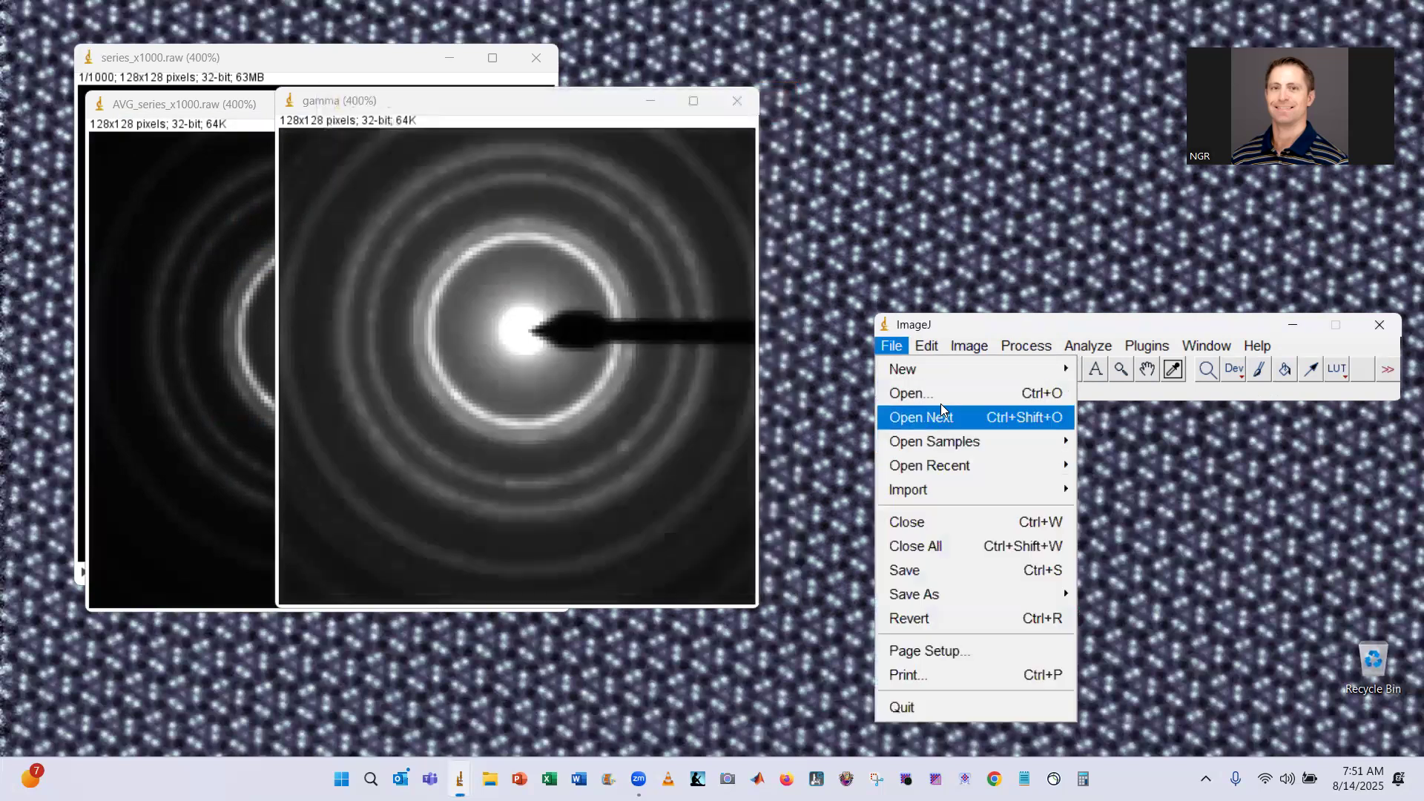
pyautogui.click(944, 399)
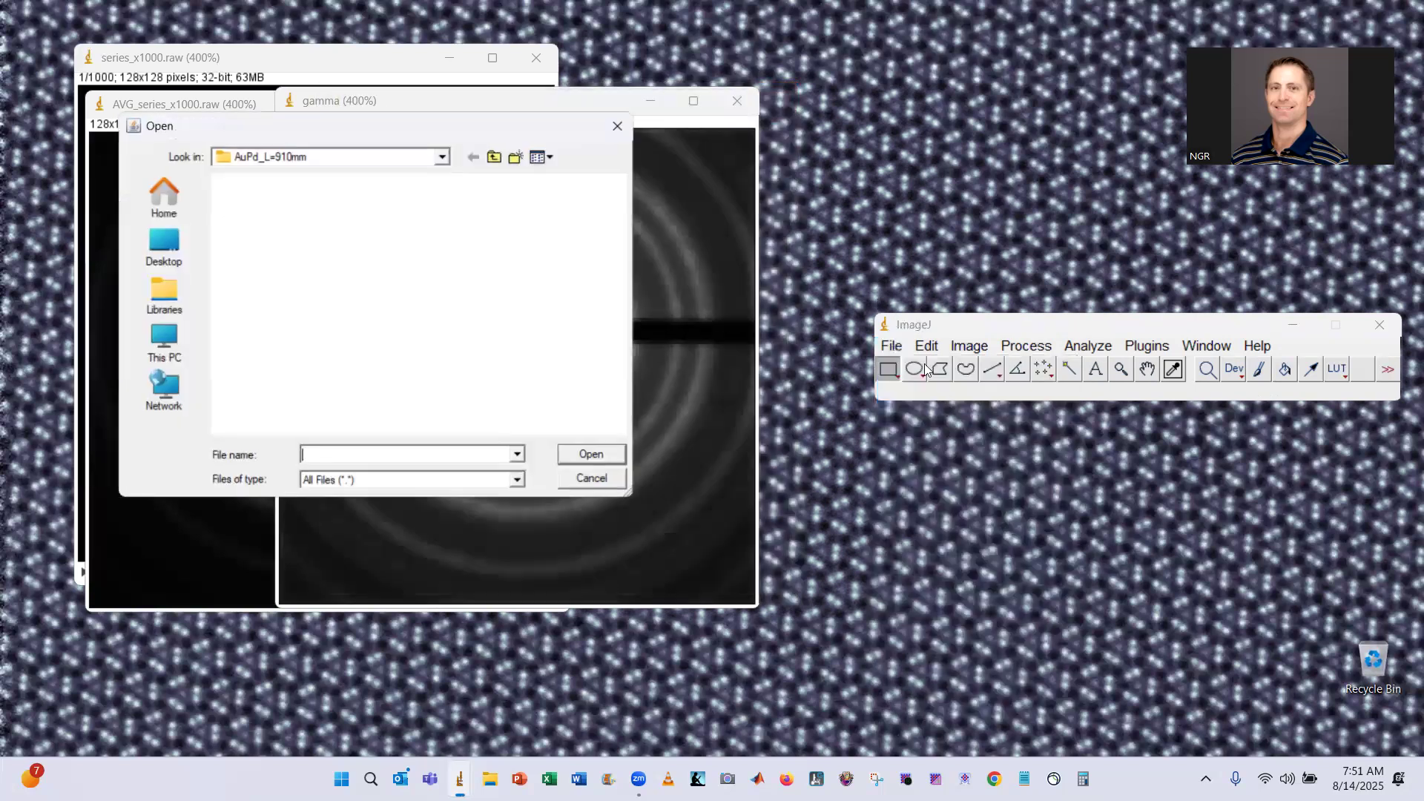
pyautogui.click(556, 274)
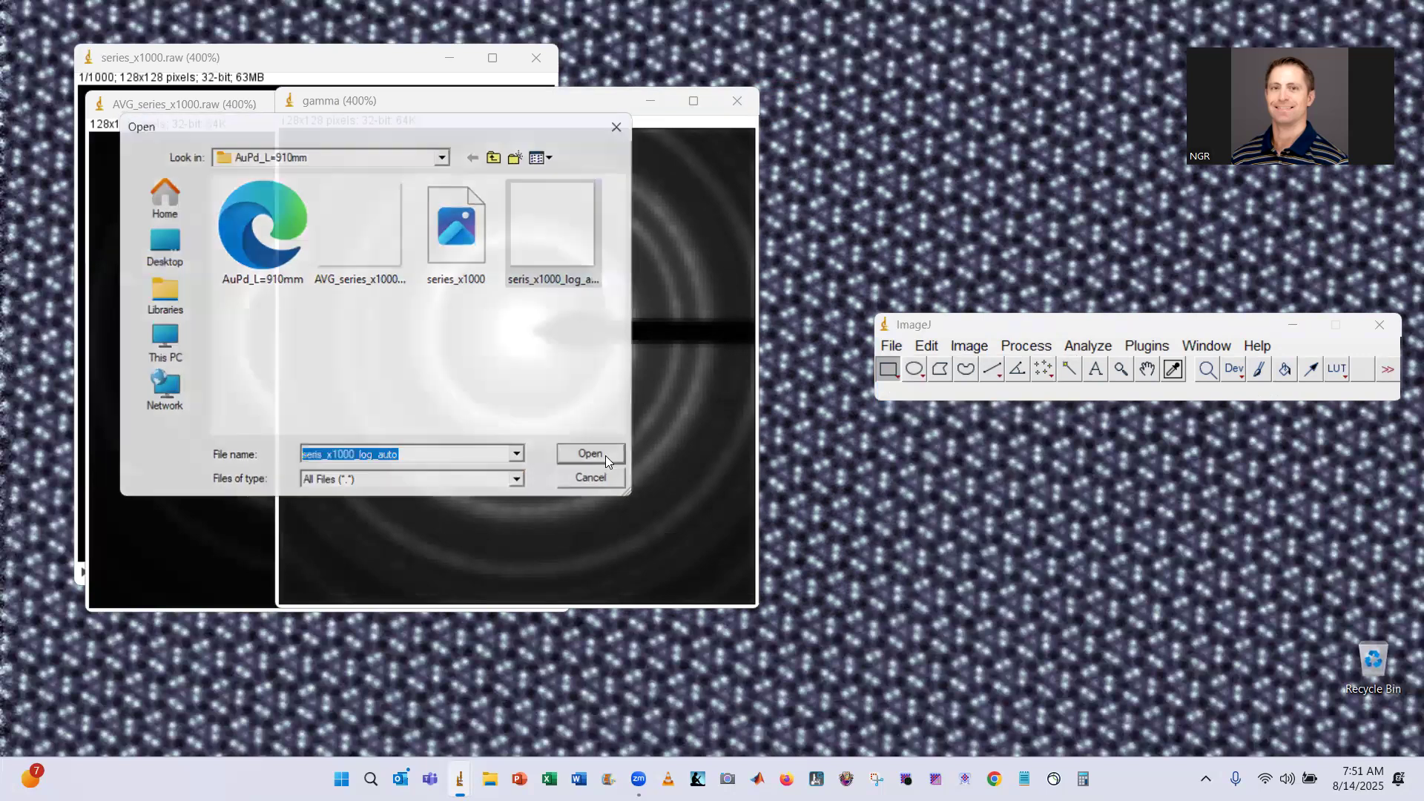
pyautogui.click(591, 454)
# - Inspect the reopened log image at 300% over the gamma image, then close it
pyautogui.press('+')
pyautogui.press('+')
pyautogui.press('+')
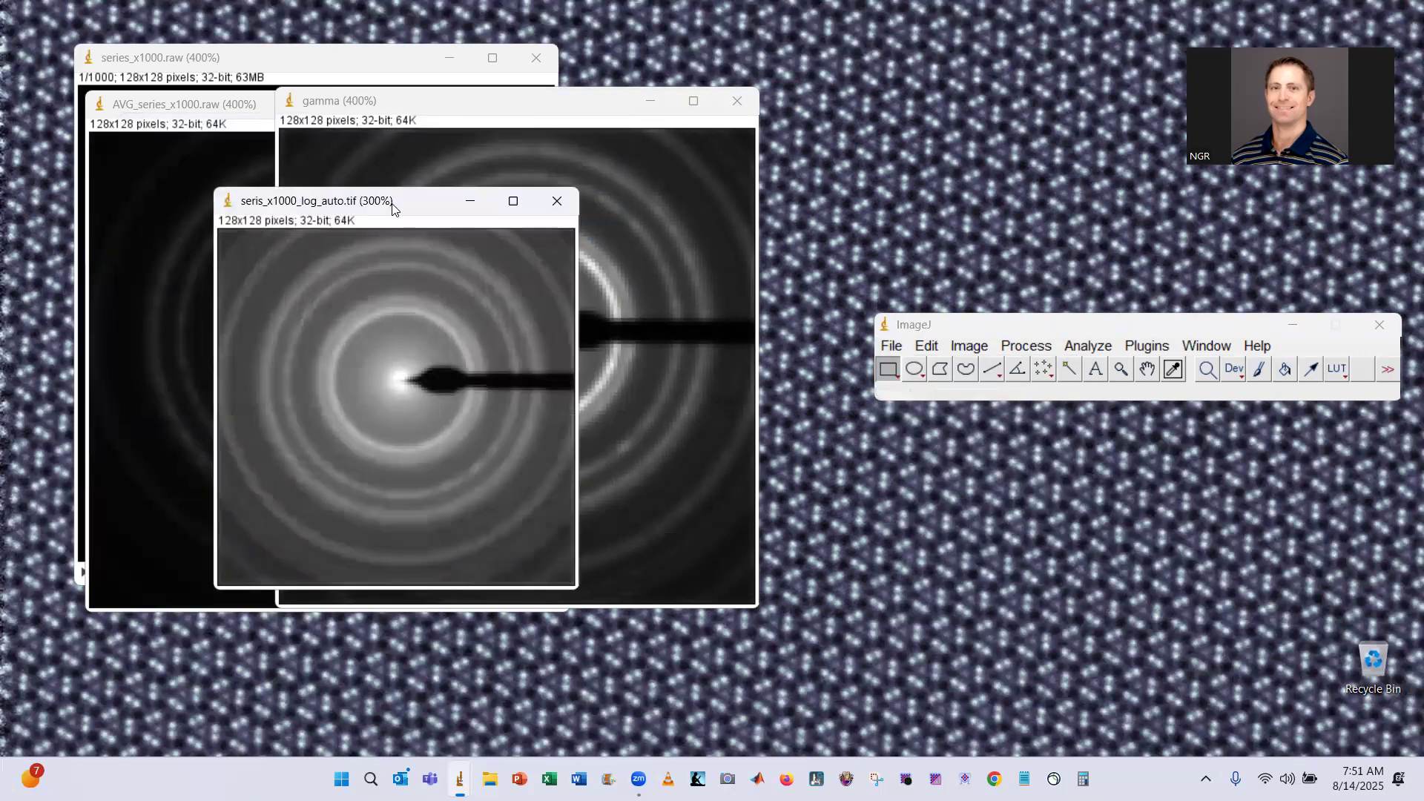
pyautogui.moveTo(391, 208); pyautogui.dragTo(565, 182)
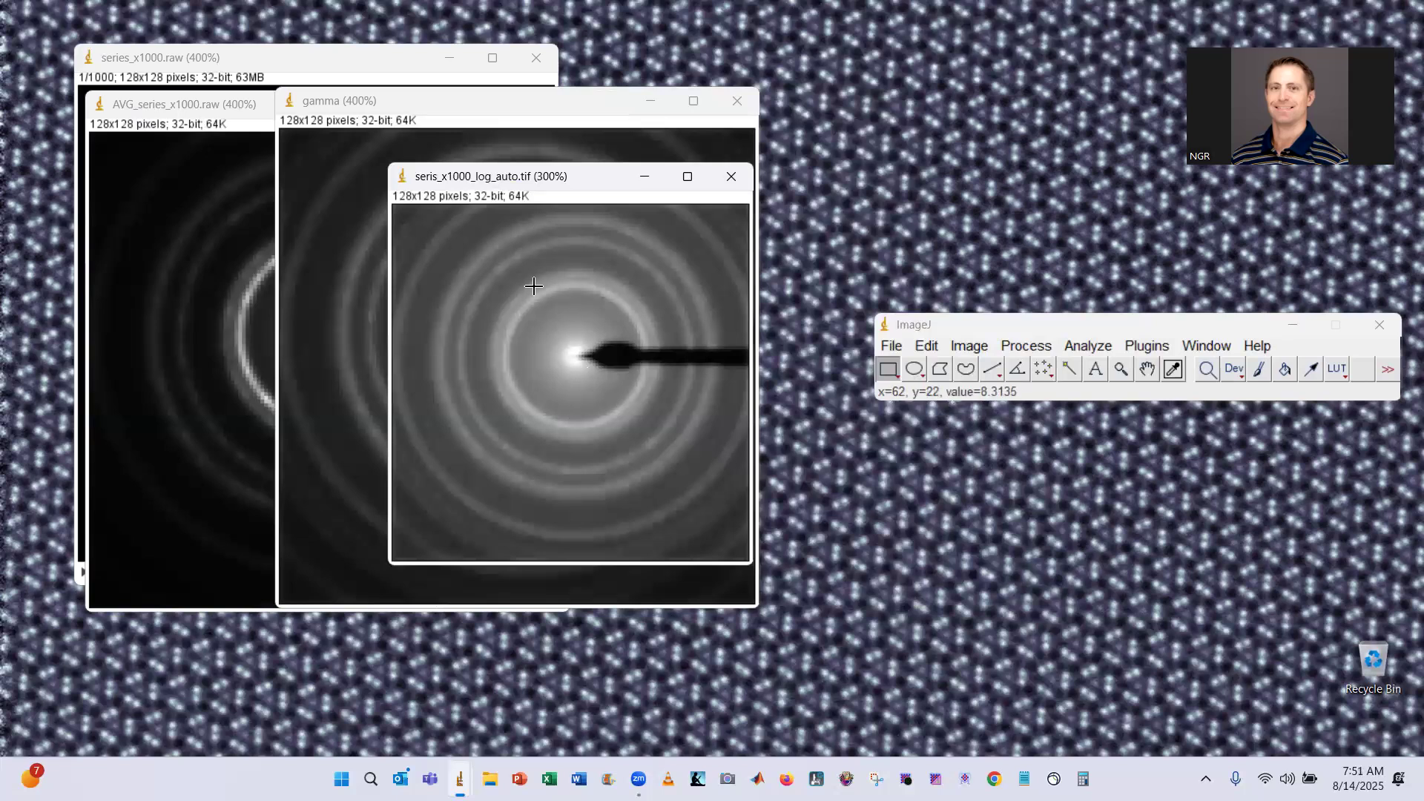
pyautogui.click(730, 176)
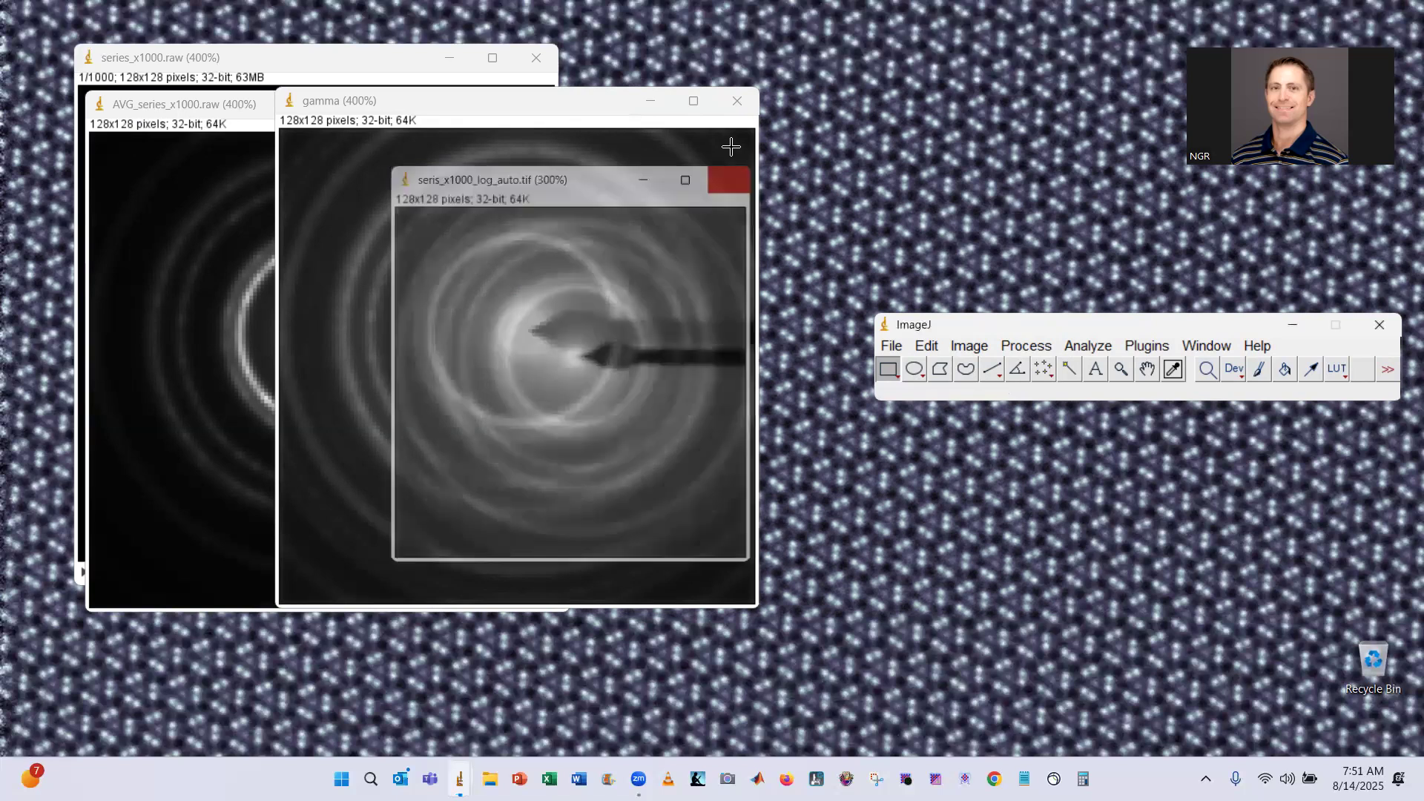
# - Close the gamma image without saving changes, and close the averaged image and the 1000-frame series
pyautogui.click(738, 101)
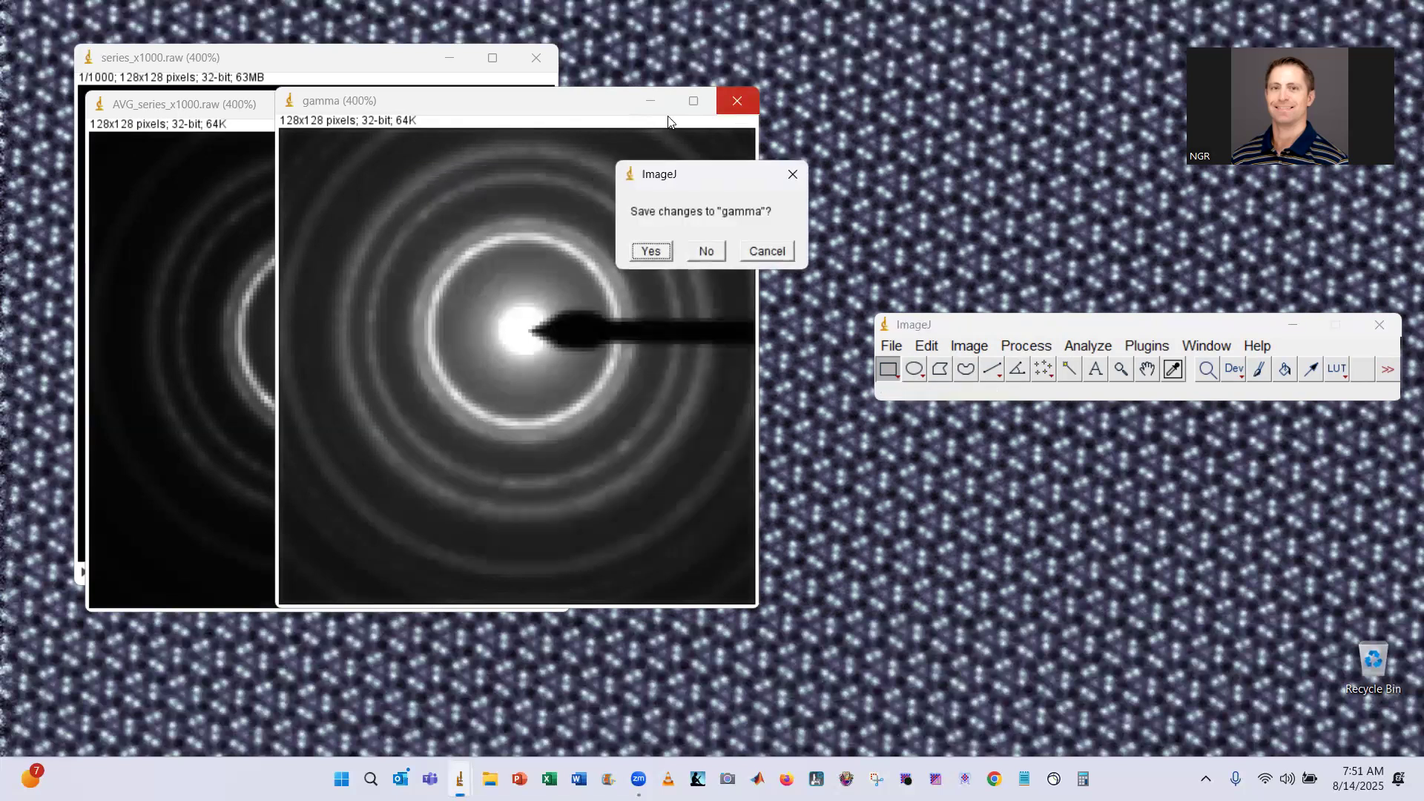
pyautogui.click(708, 253)
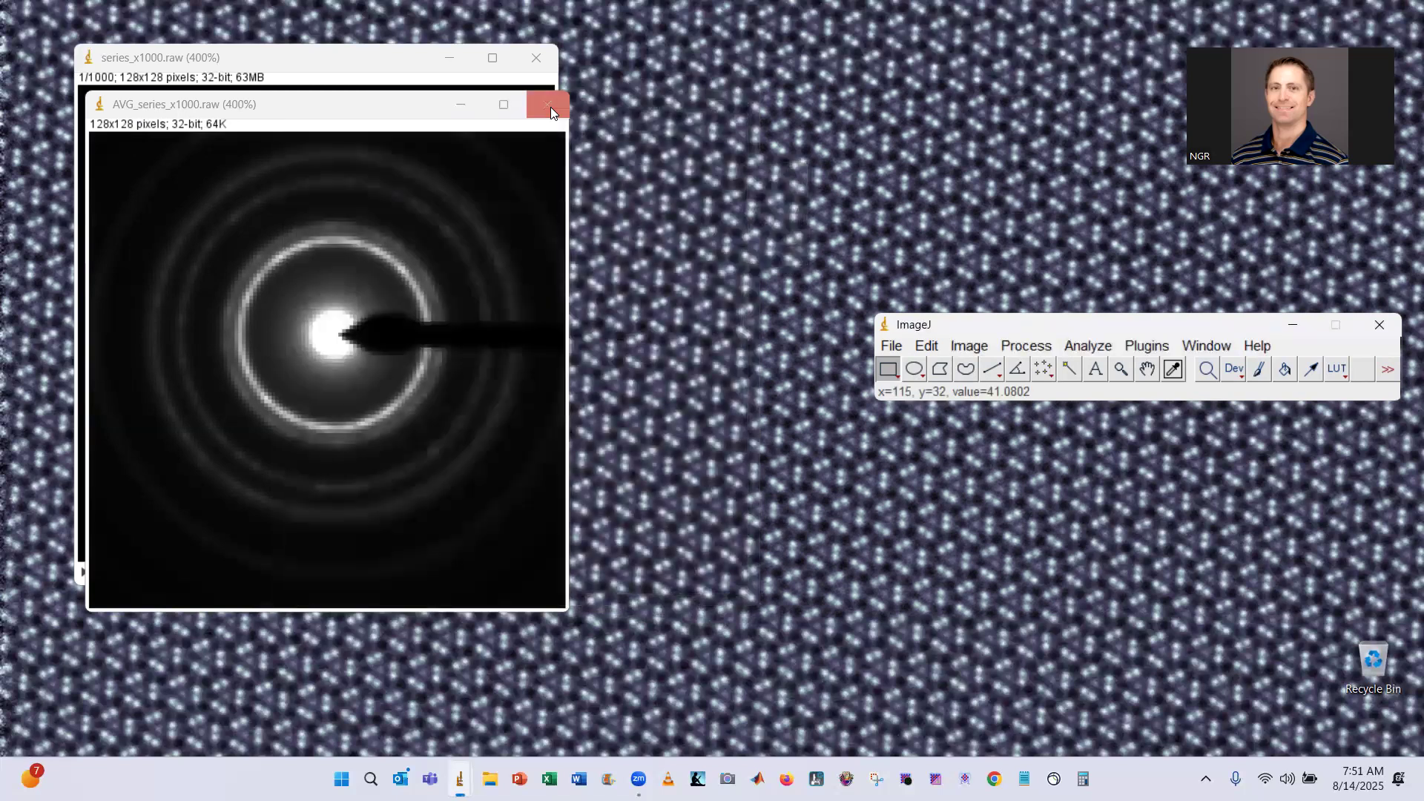
pyautogui.click(549, 105)
pyautogui.click(537, 59)
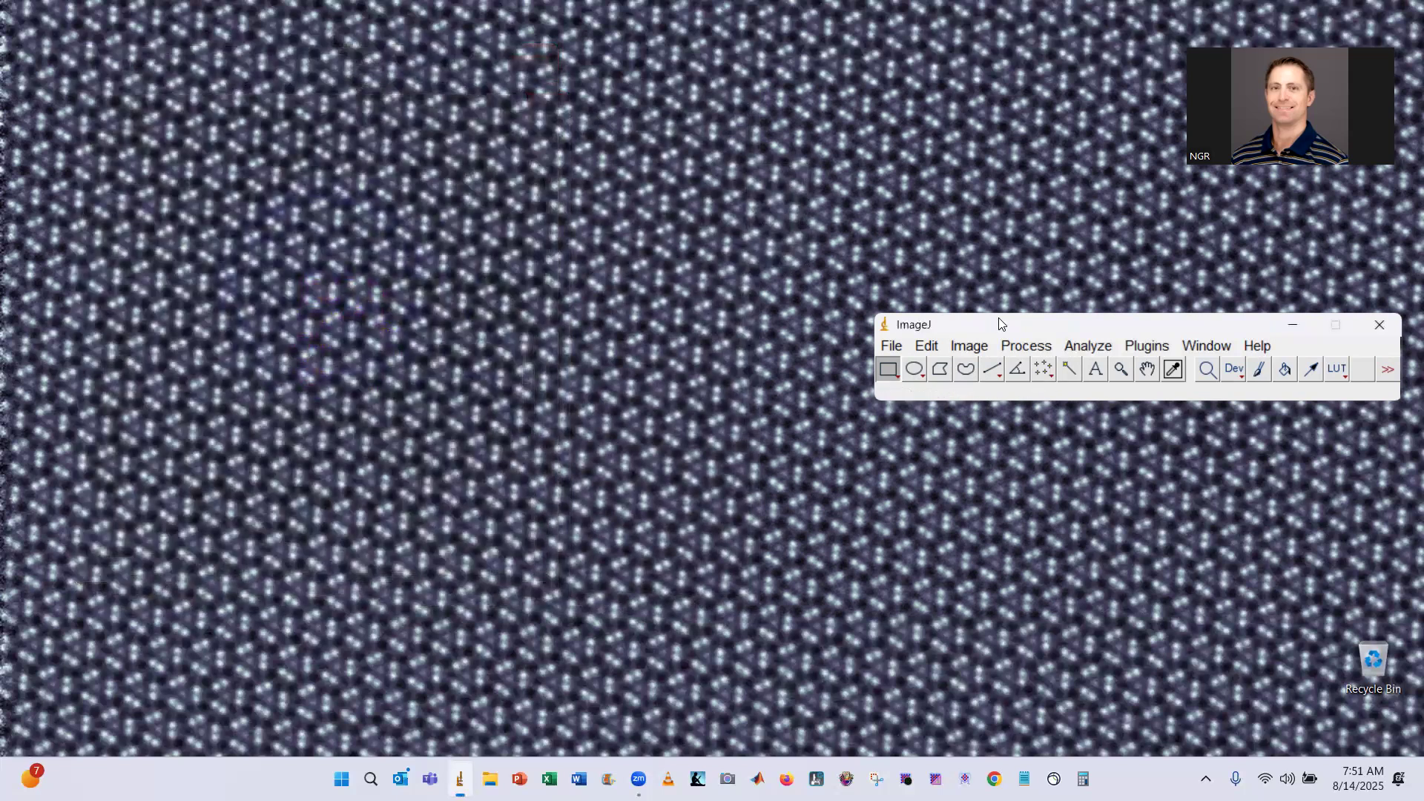
# - Start a raw import of scan_x256_y128 from the AuPd_replica_grating_L=720mm folder inside 250813-YouTube_tutorial
pyautogui.moveTo(1001, 327); pyautogui.dragTo(946, 239)
pyautogui.click(841, 255)
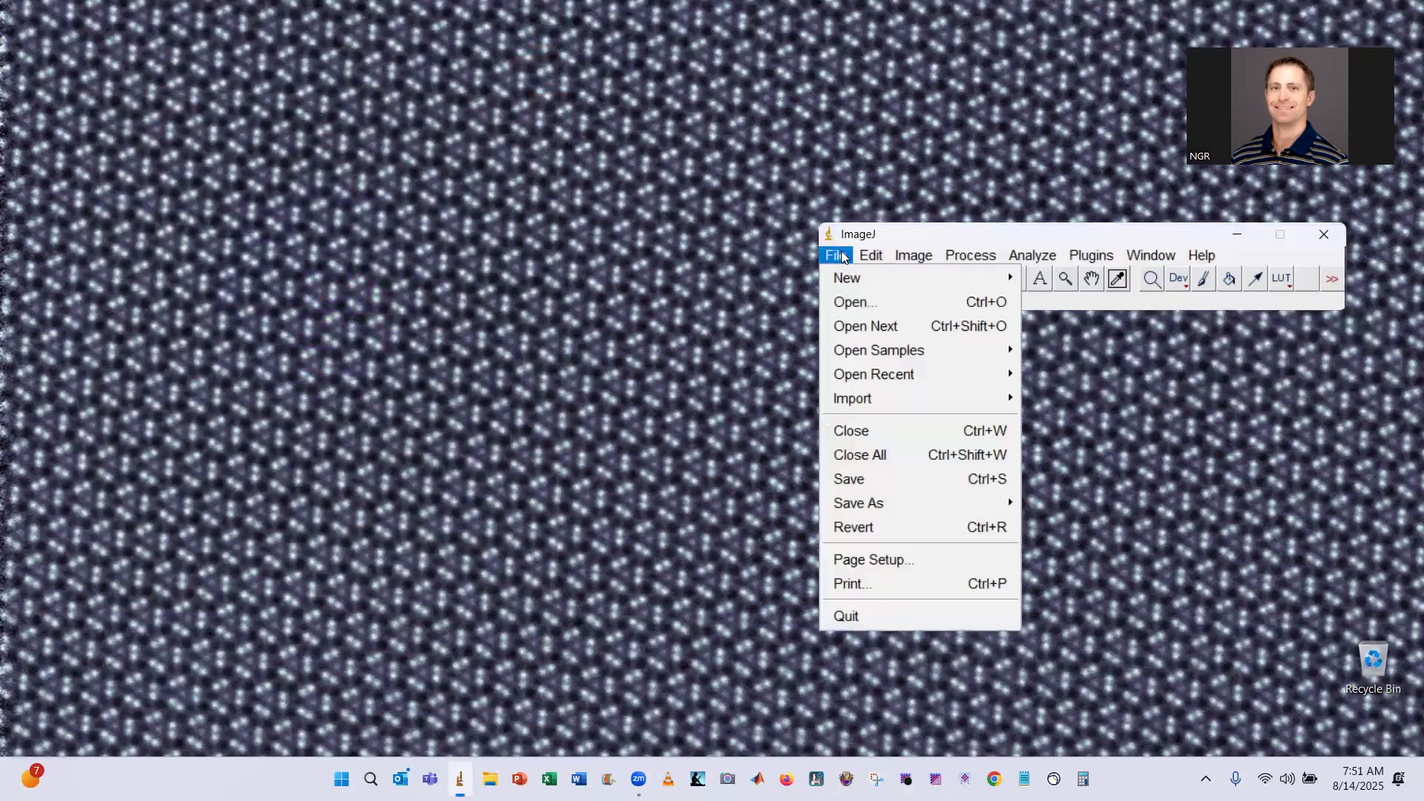
pyautogui.moveTo(886, 400)
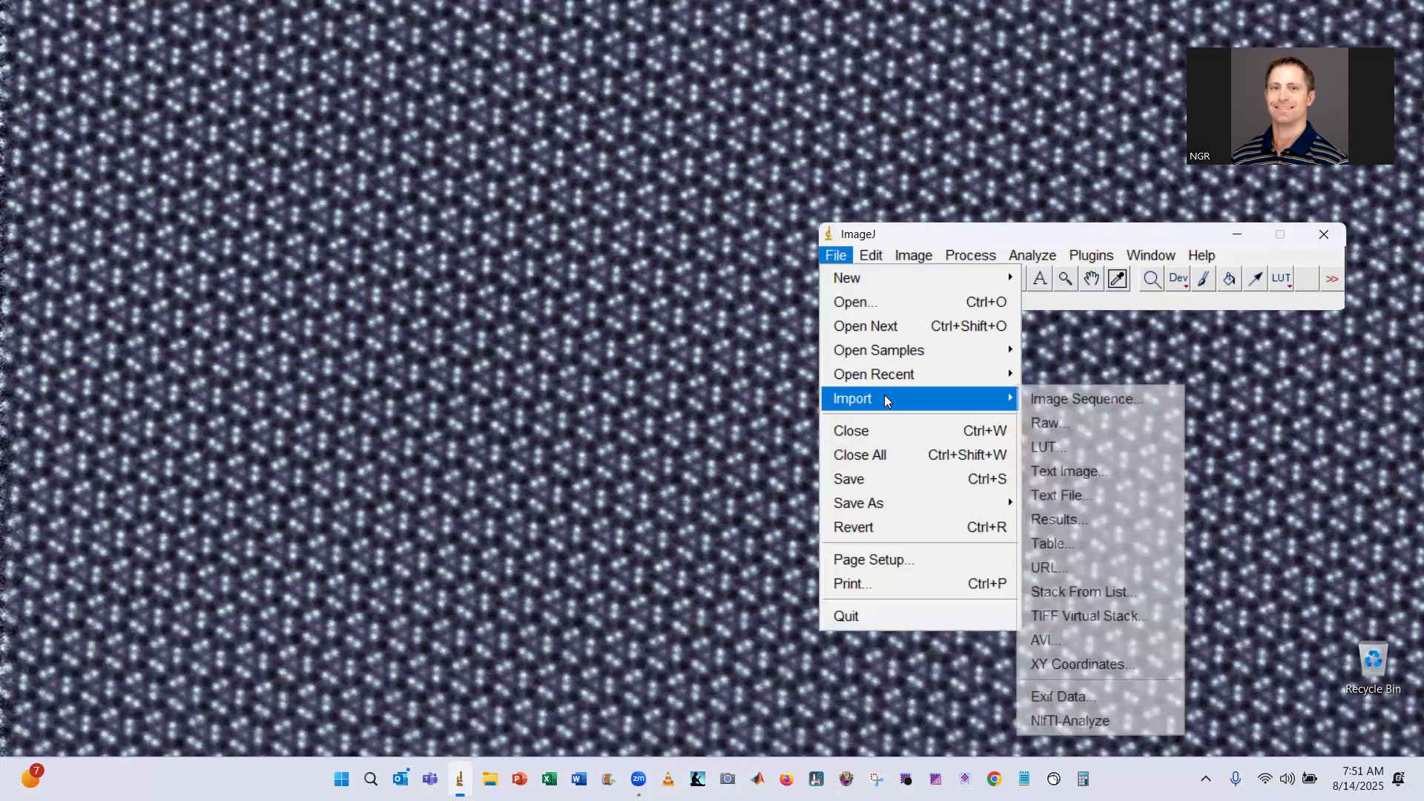
pyautogui.click(1049, 423)
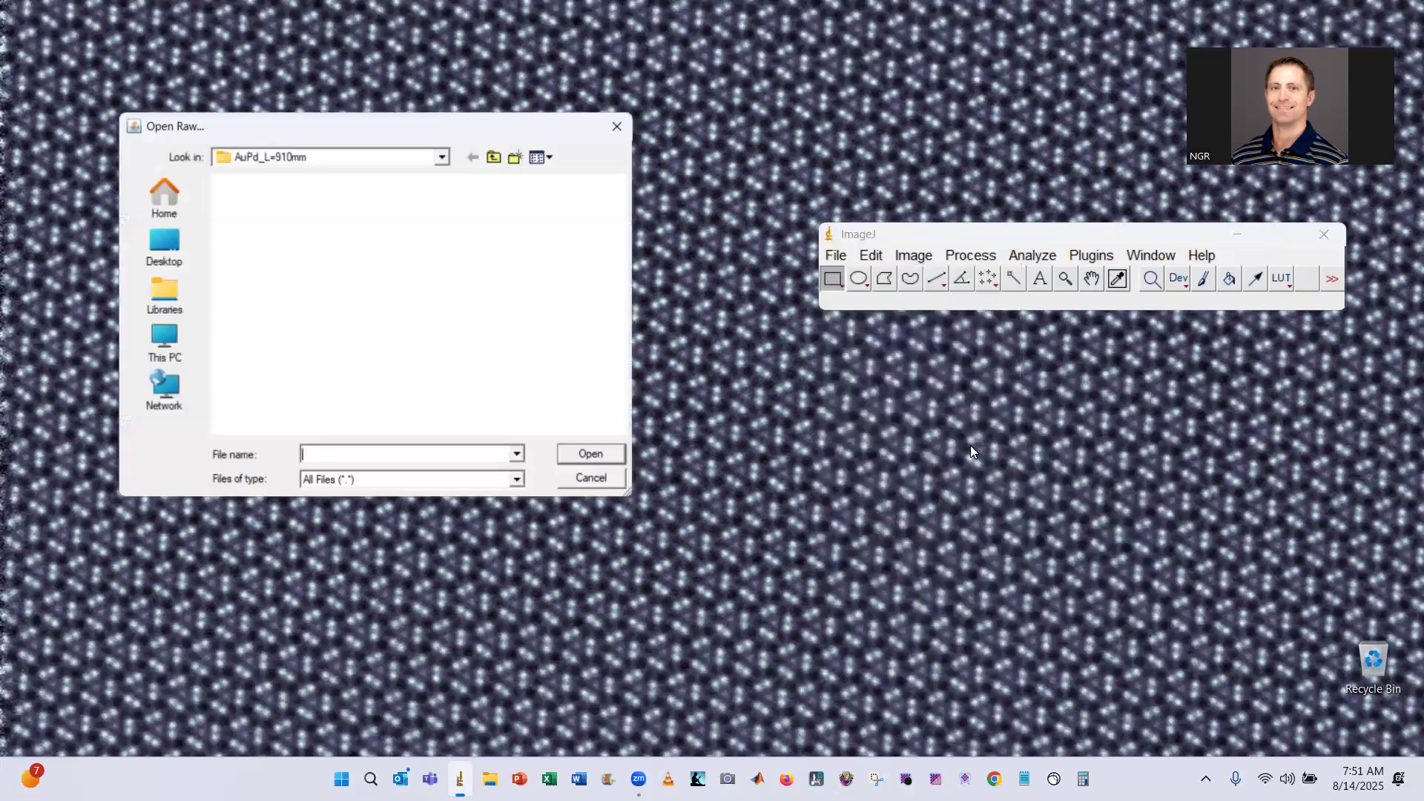
pyautogui.click(494, 156)
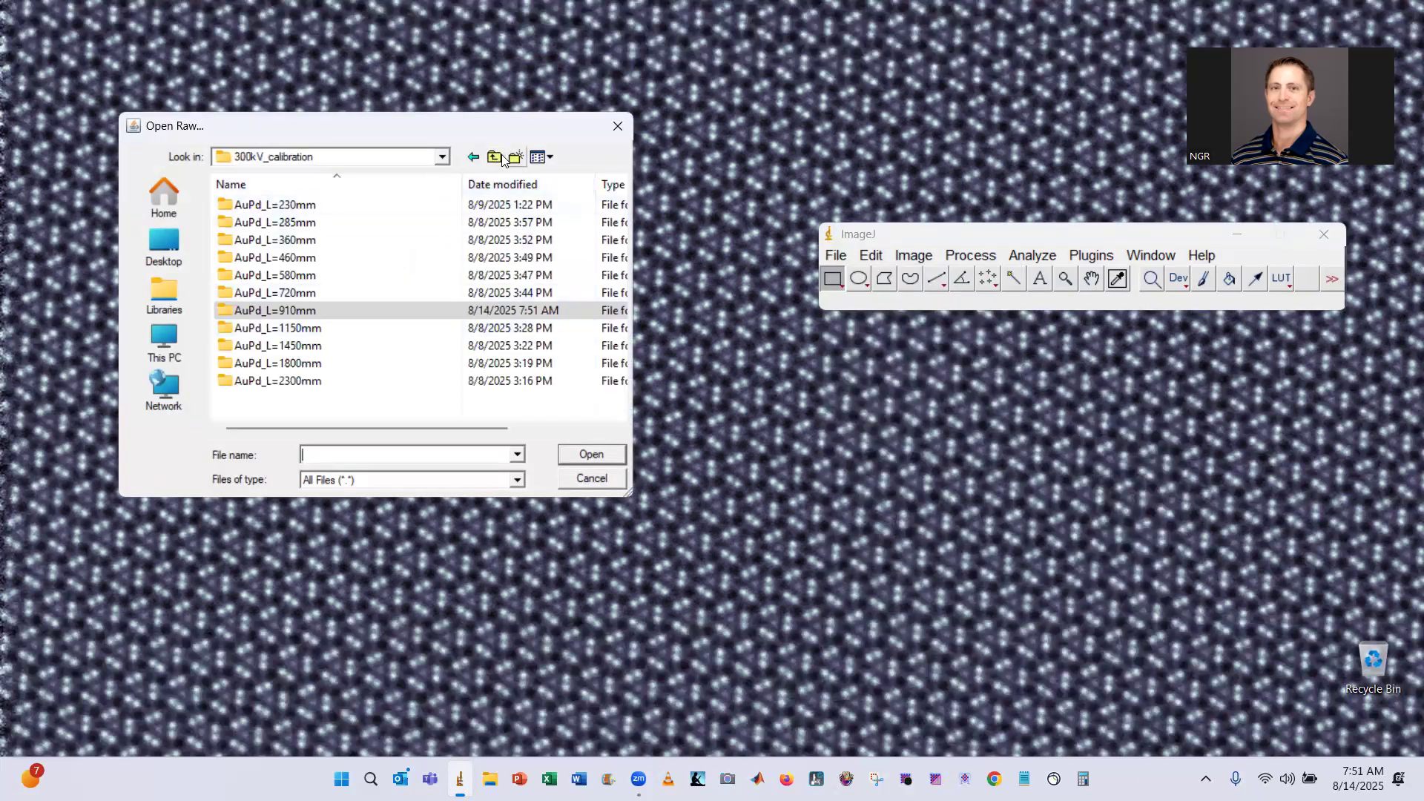
pyautogui.click(503, 159)
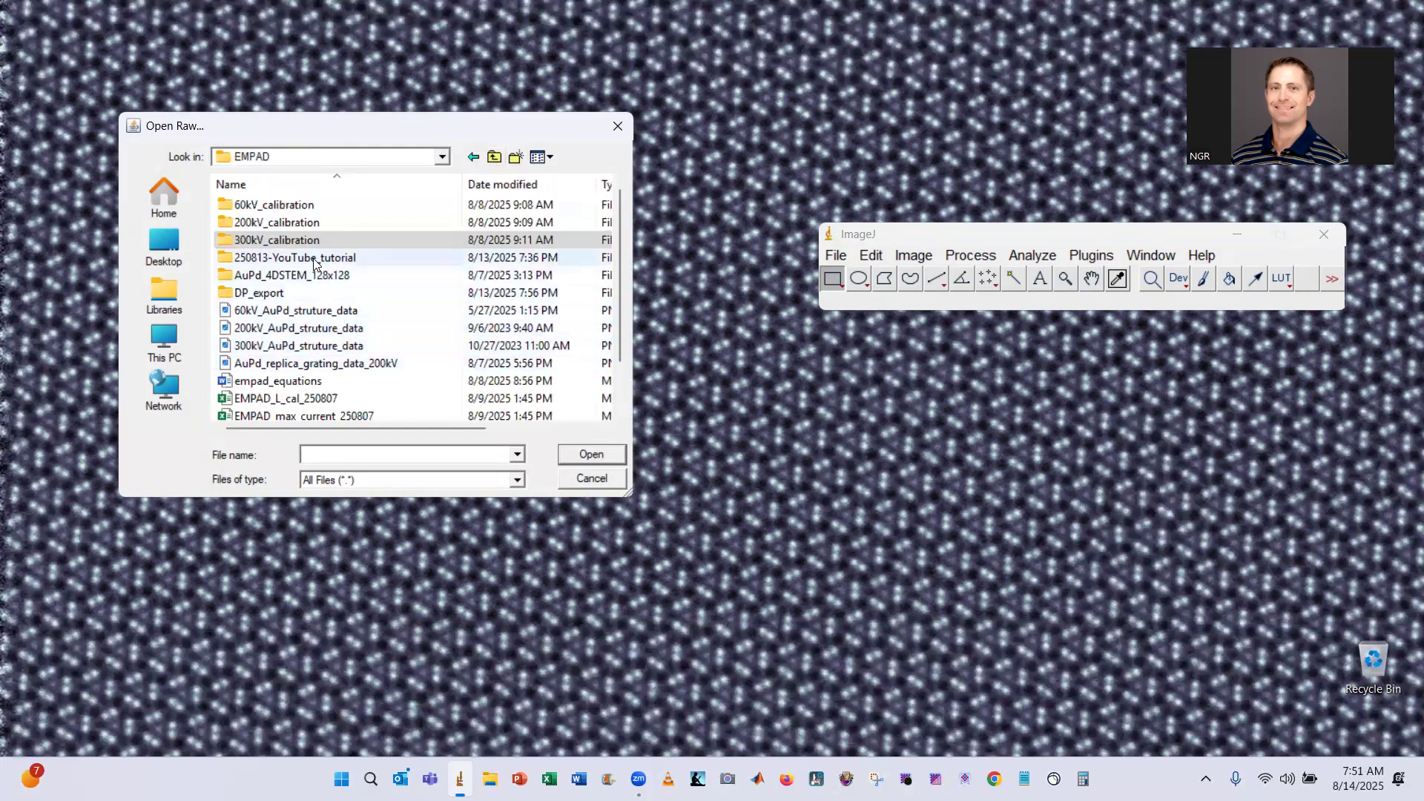
pyautogui.doubleClick(315, 259)
pyautogui.click(317, 205)
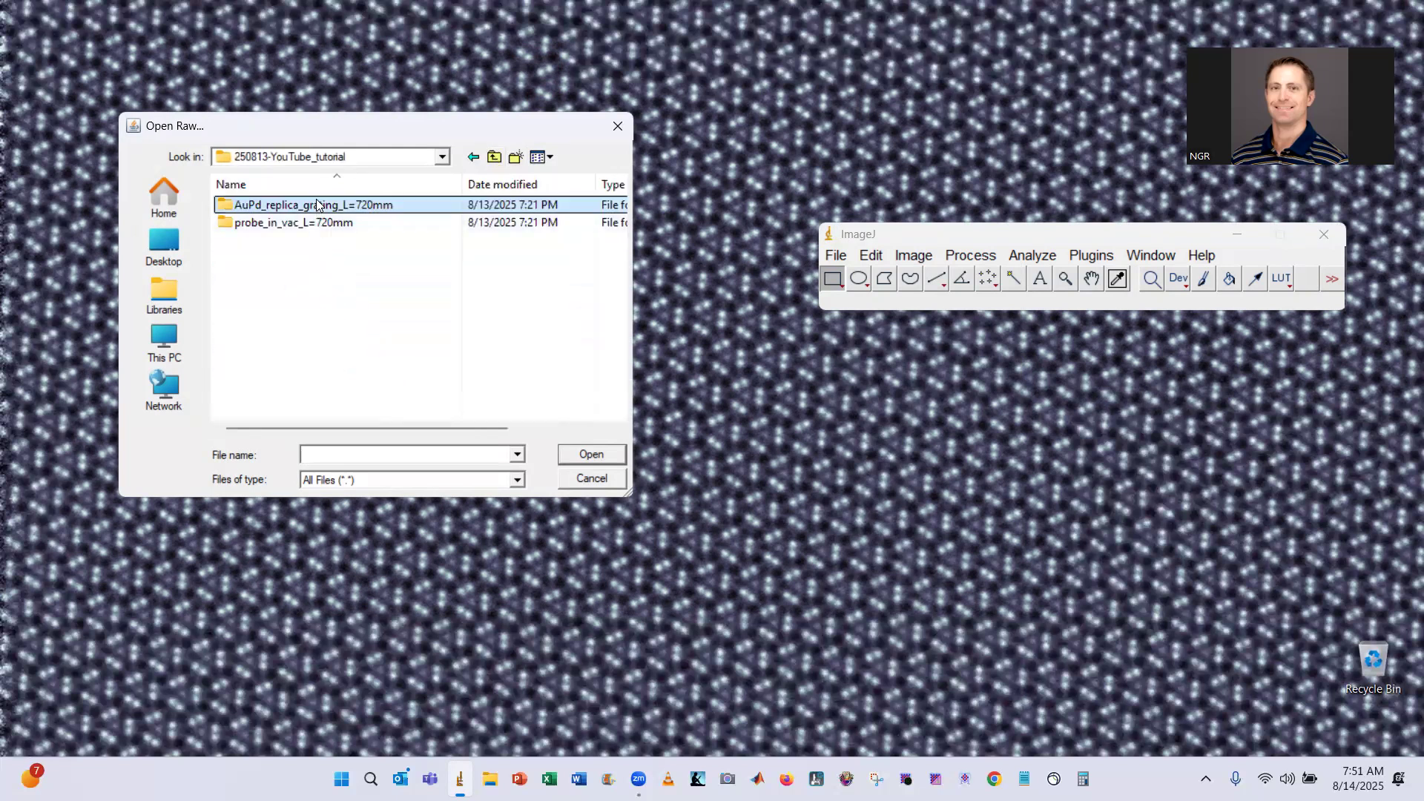
pyautogui.doubleClick(317, 205)
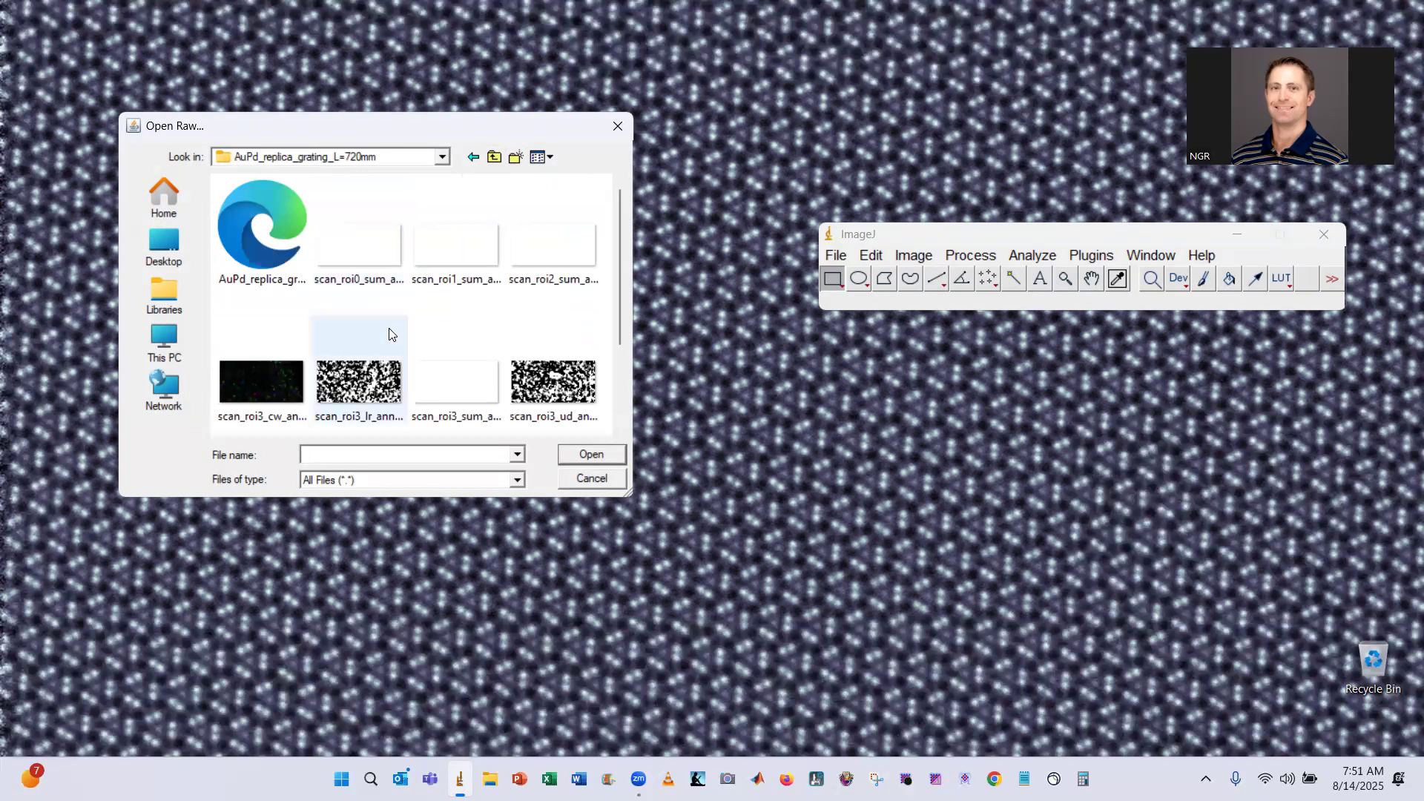
pyautogui.scroll(-2, 400, 331)
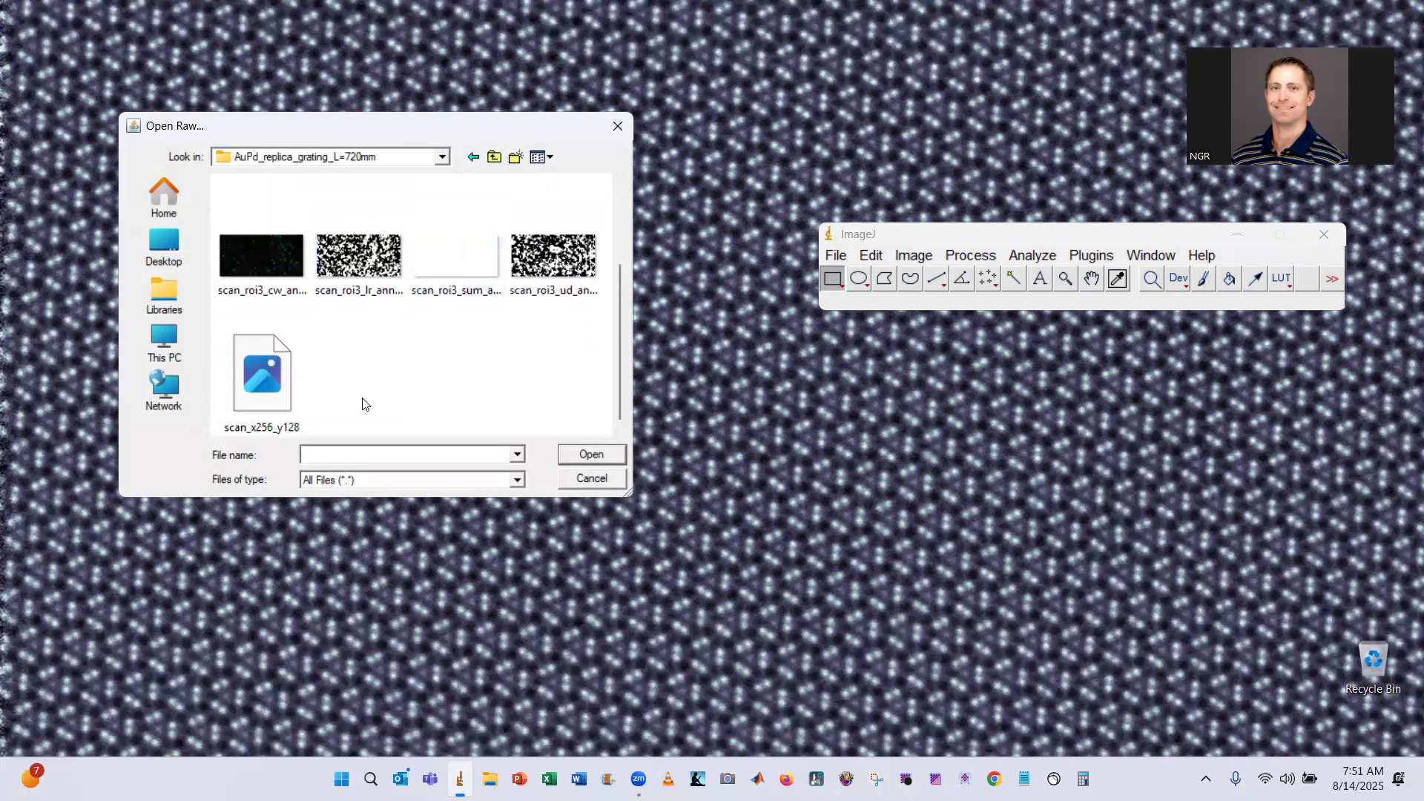
pyautogui.click(262, 370)
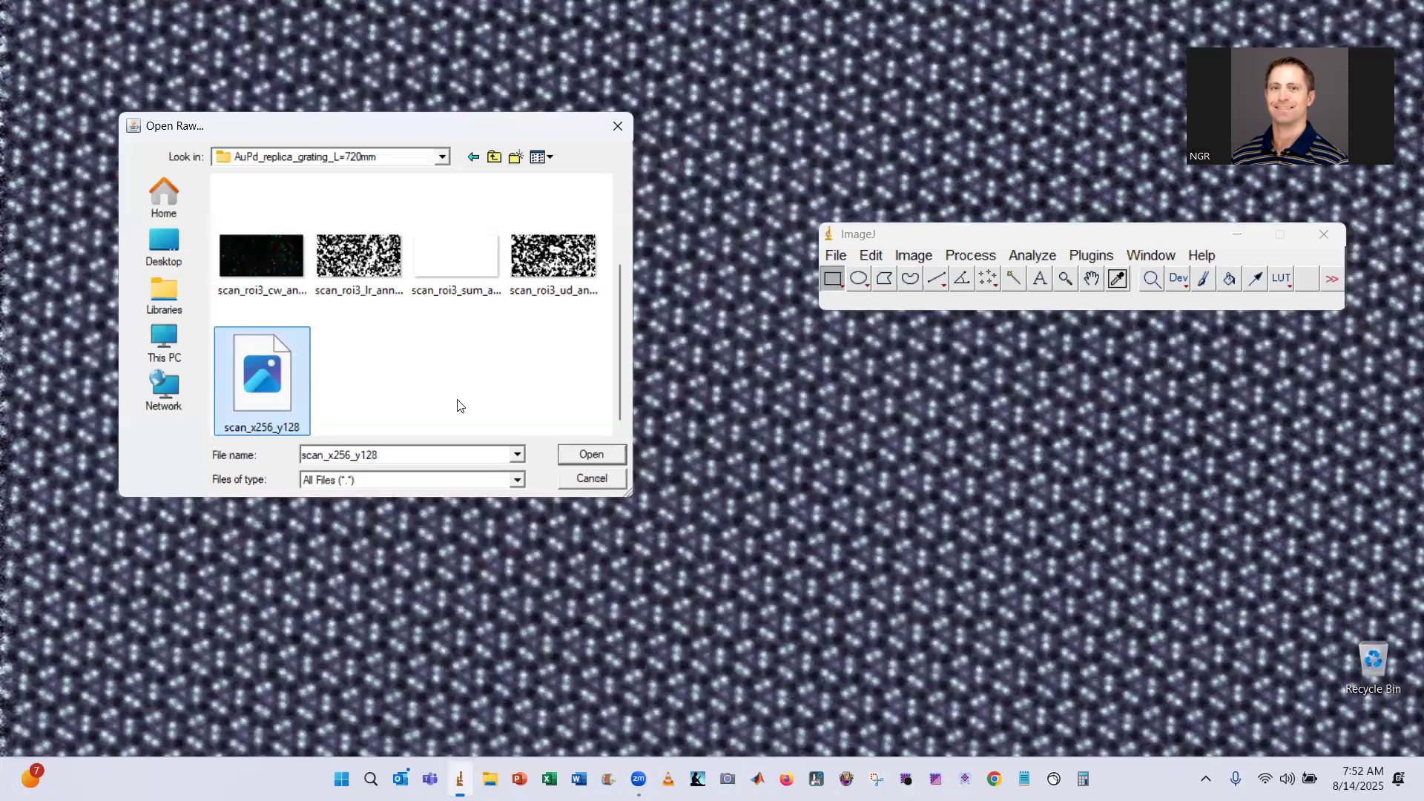
pyautogui.click(590, 452)
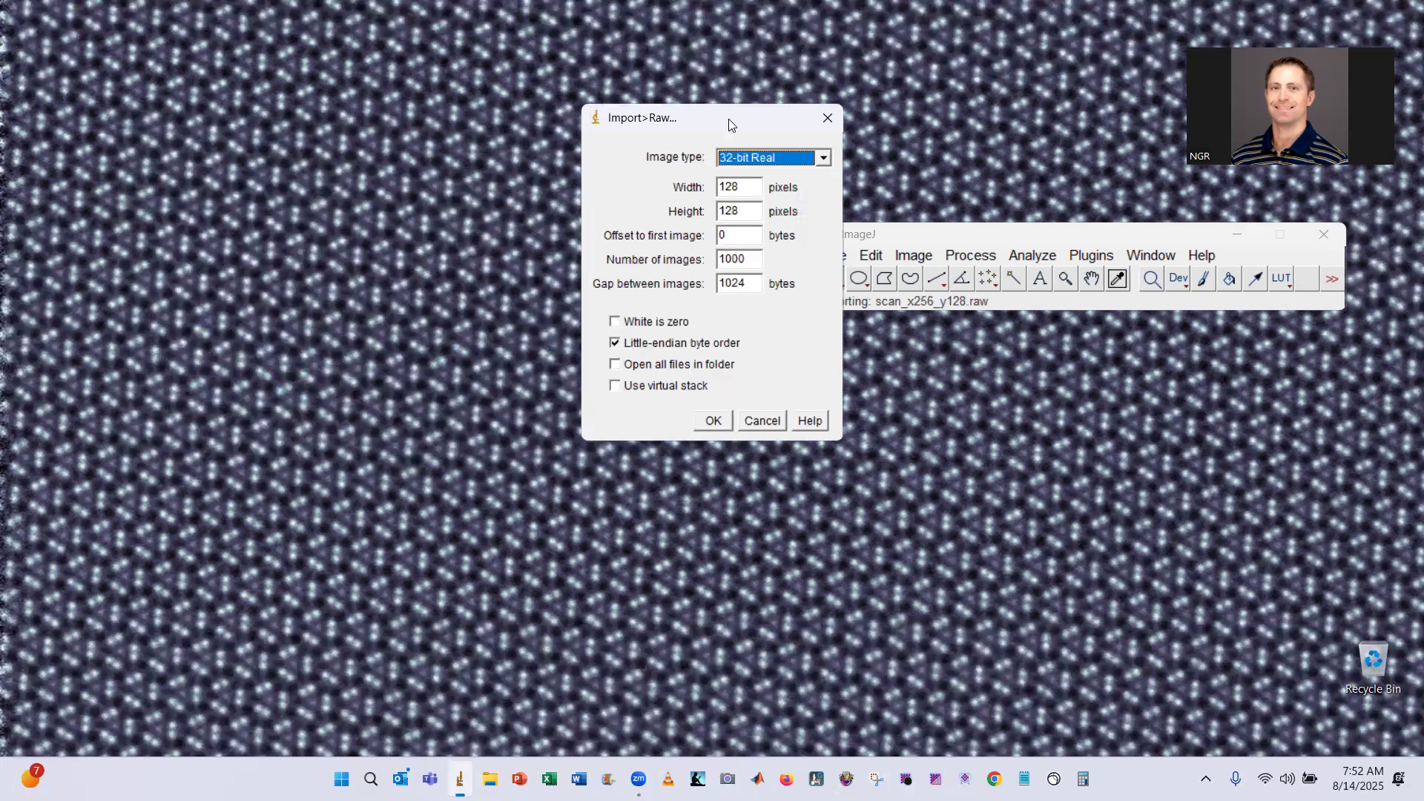
# - Switch to Calculator, multiply 256 by 128 to get the scan's number of images, and minimize it
pyautogui.moveTo(729, 124); pyautogui.dragTo(635, 115)
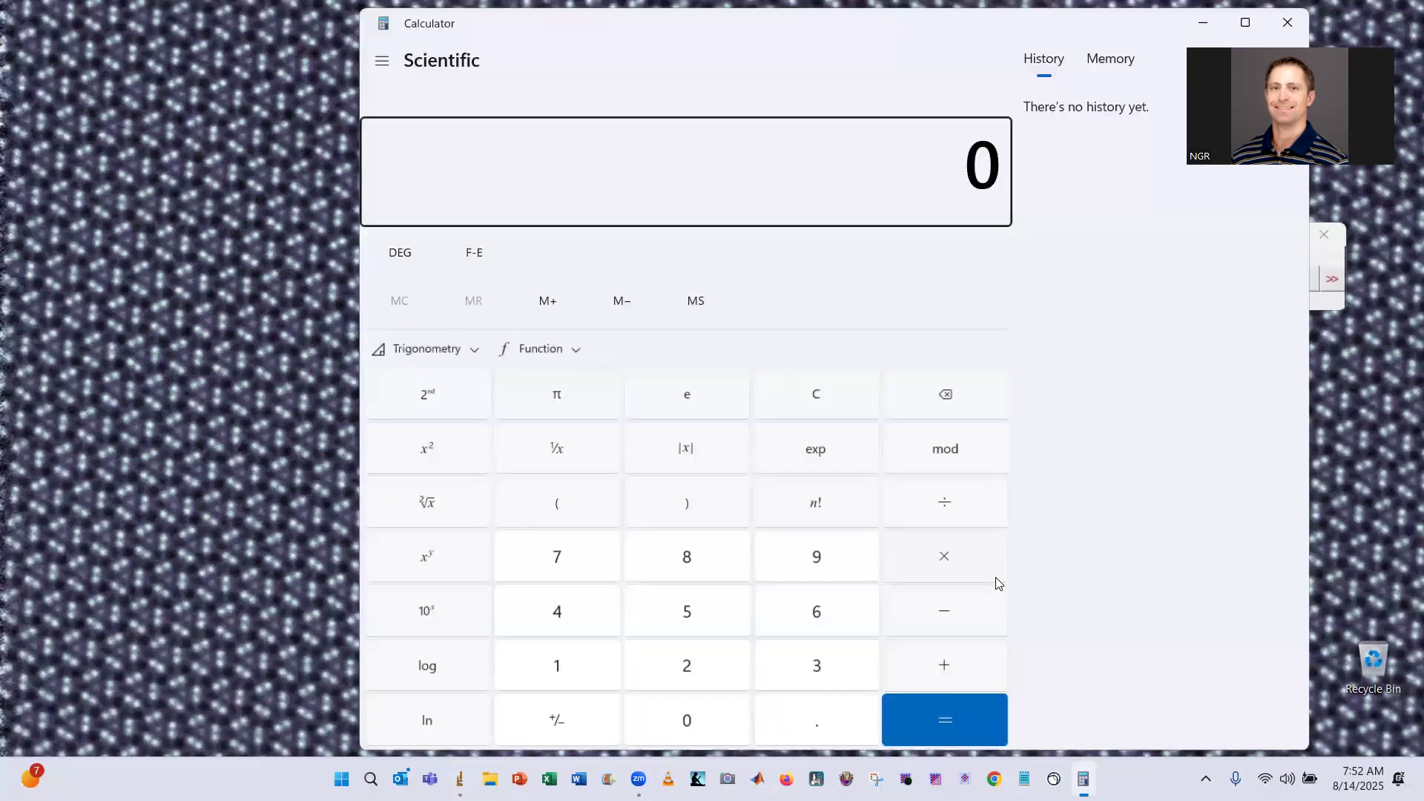
pyautogui.write('256*128')
pyautogui.press('Return')
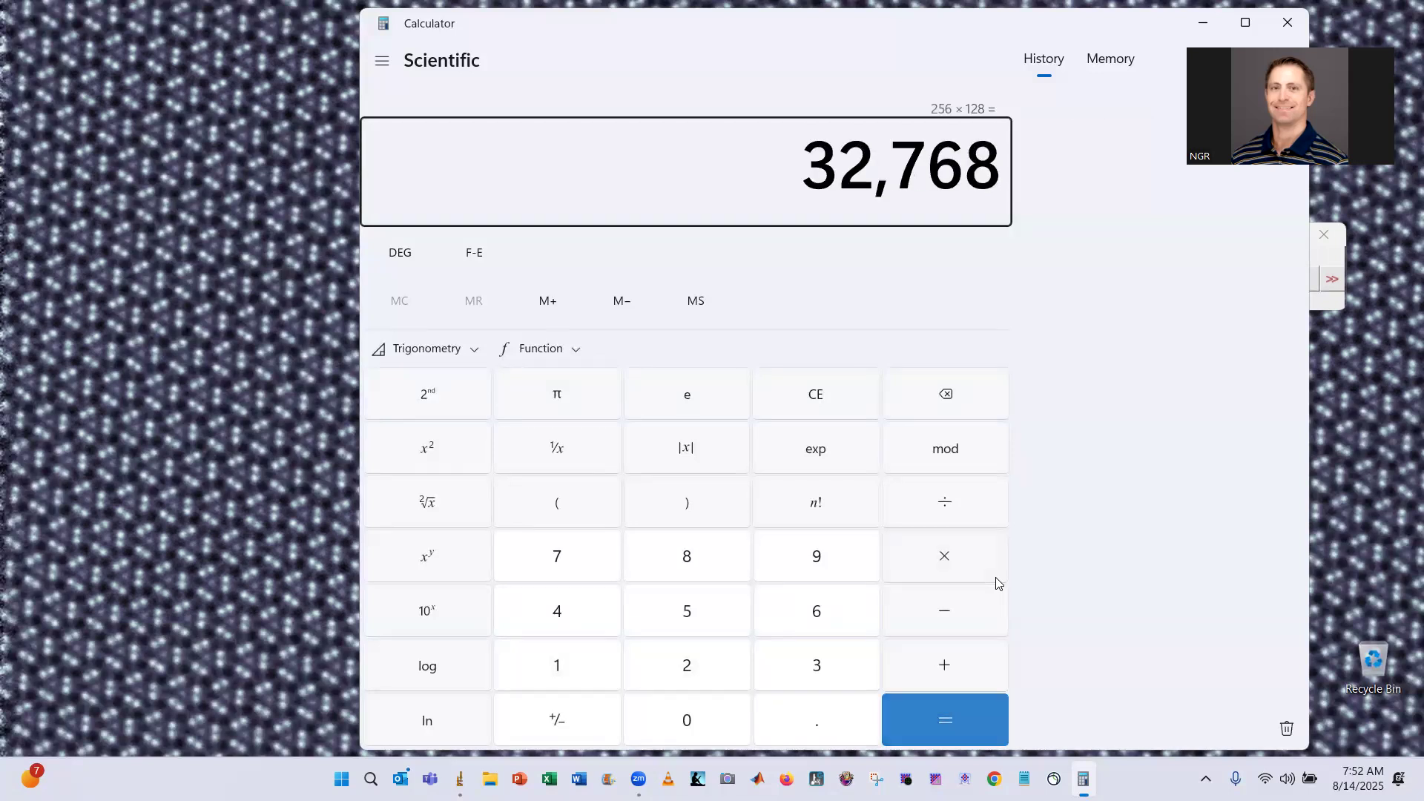
pyautogui.click(1202, 23)
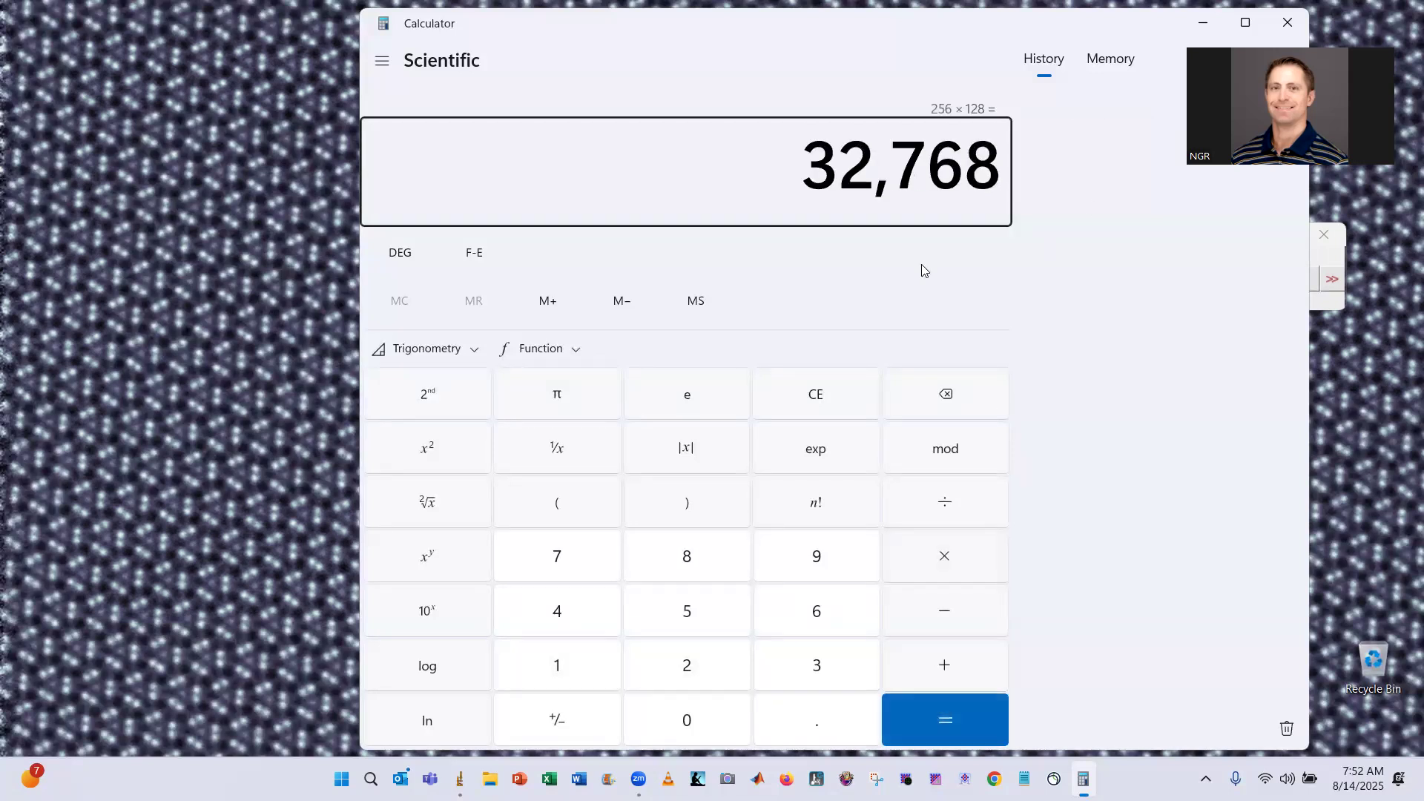
# - Import the scan as a virtual stack with 32768 images and enlarge its window to 400%
pyautogui.moveTo(658, 249); pyautogui.dragTo(601, 247)
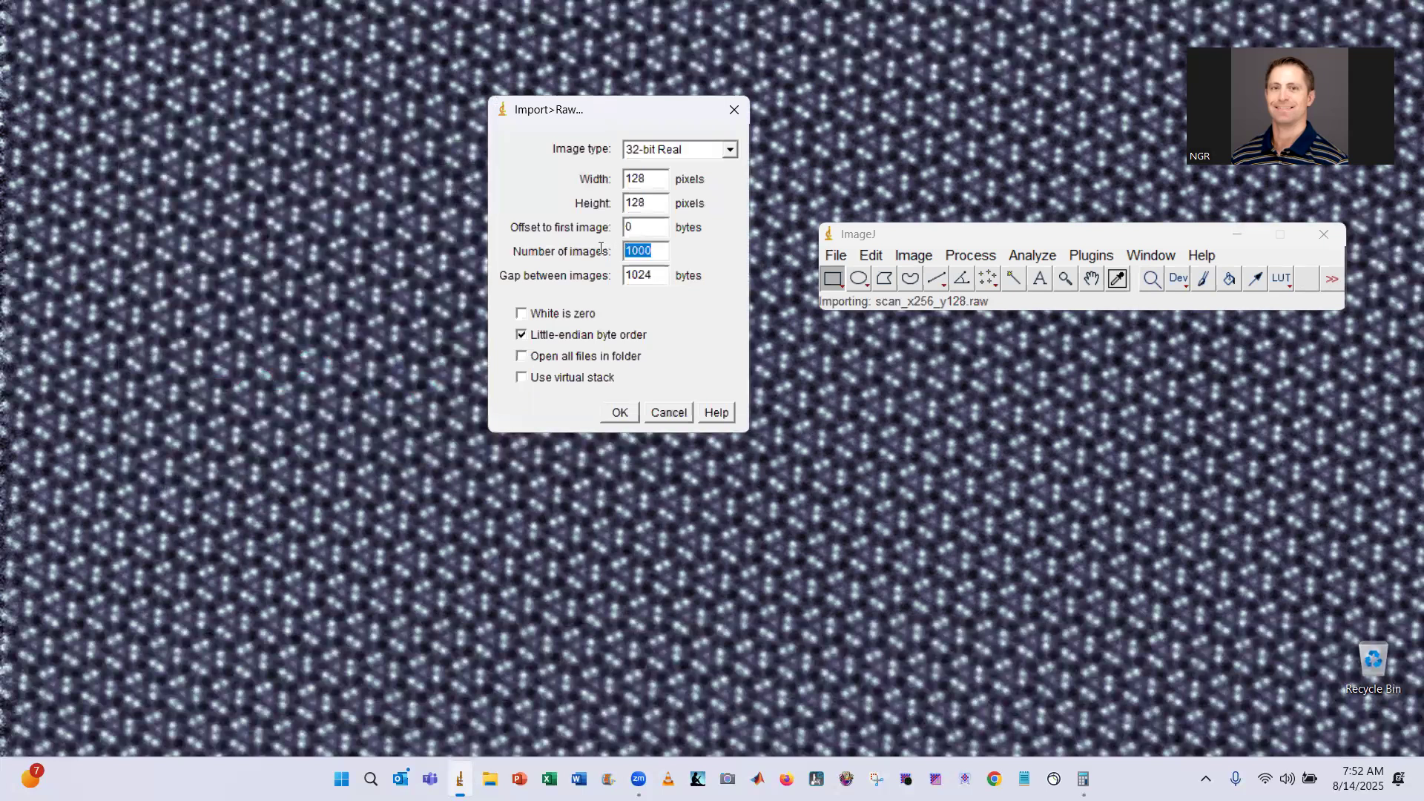
pyautogui.write('32768')
pyautogui.click(522, 378)
pyautogui.click(620, 415)
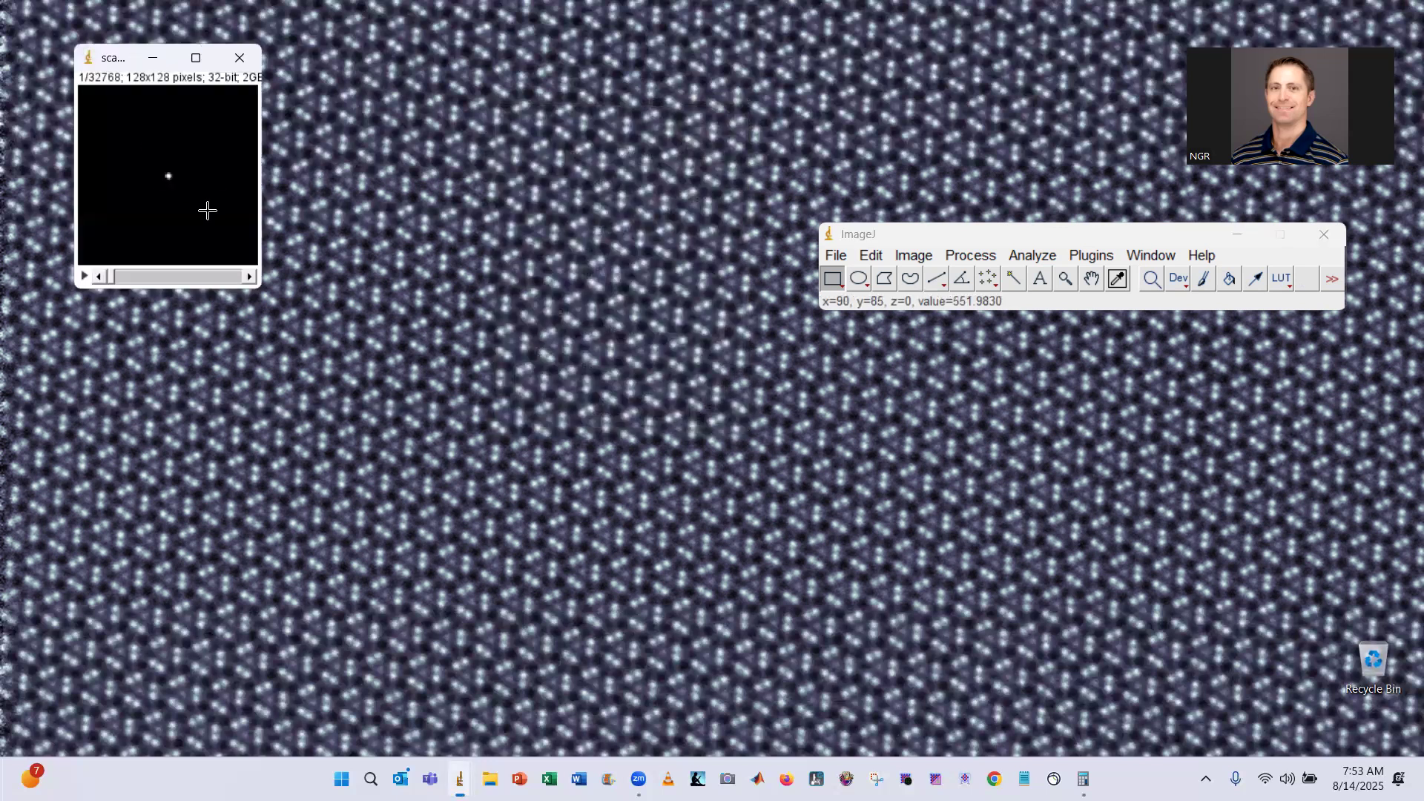
pyautogui.press('+')
pyautogui.press('+')
pyautogui.press('+')
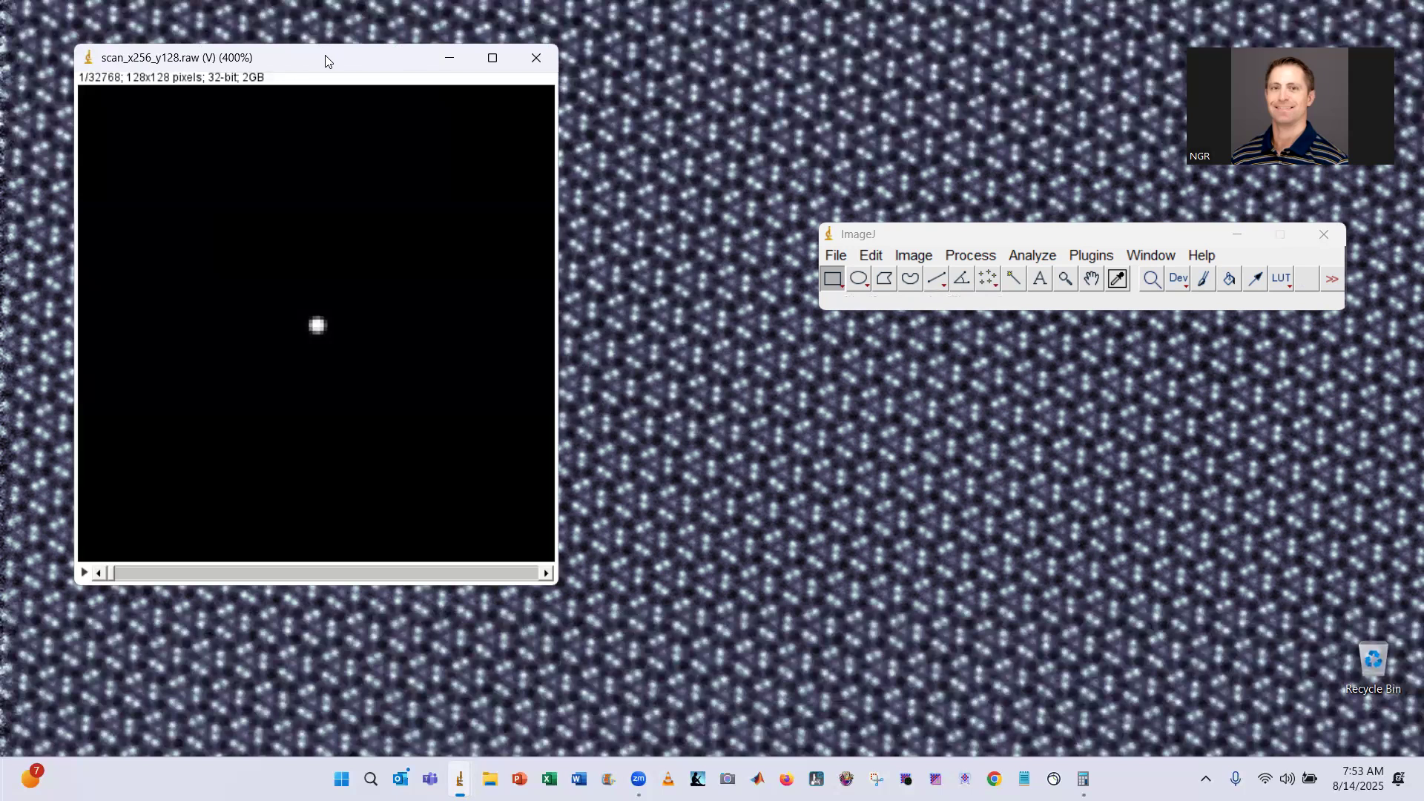
pyautogui.moveTo(326, 61); pyautogui.dragTo(363, 96)
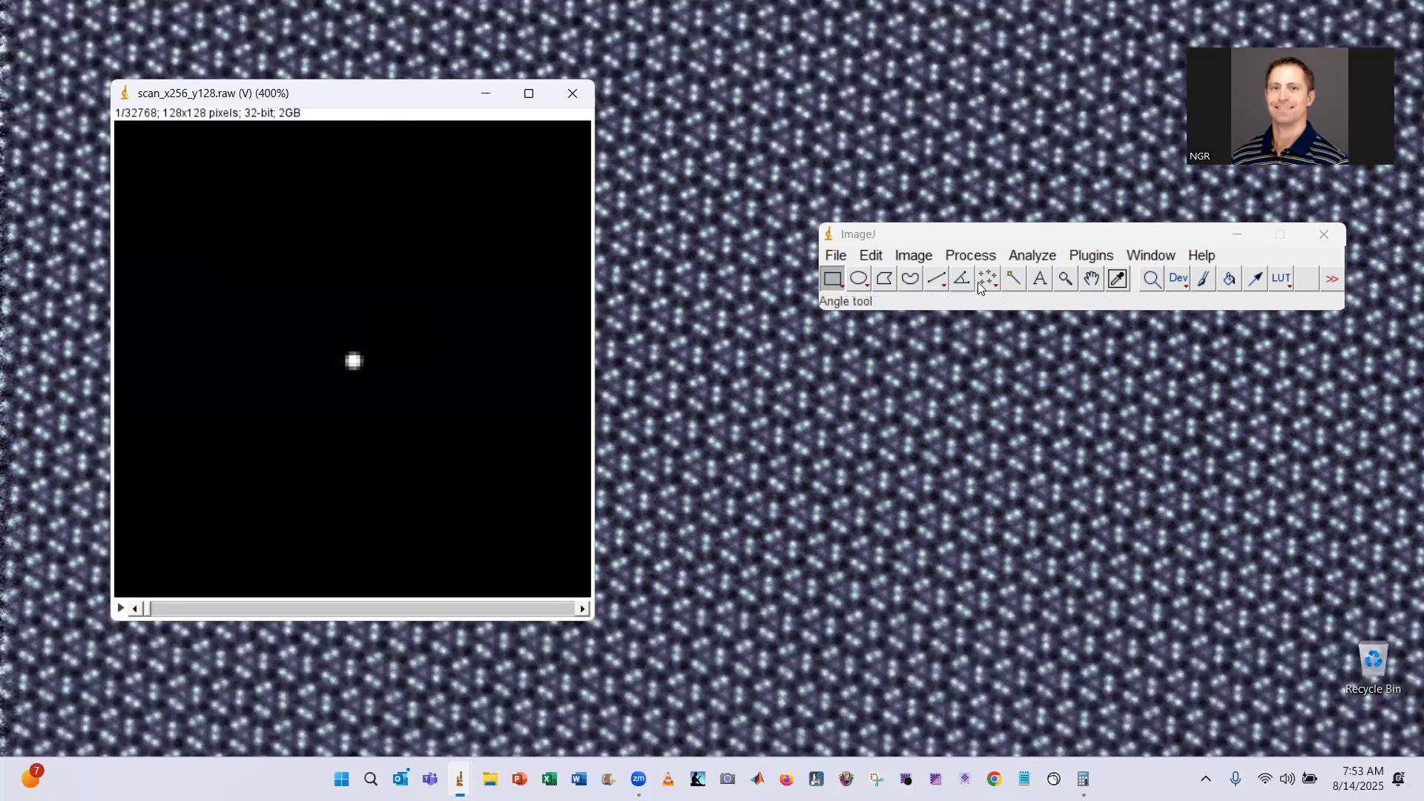
# - Open the Memory & Threads options and review the maximum memory and parallel threads settings
pyautogui.click(940, 234)
pyautogui.moveTo(940, 234); pyautogui.dragTo(839, 230)
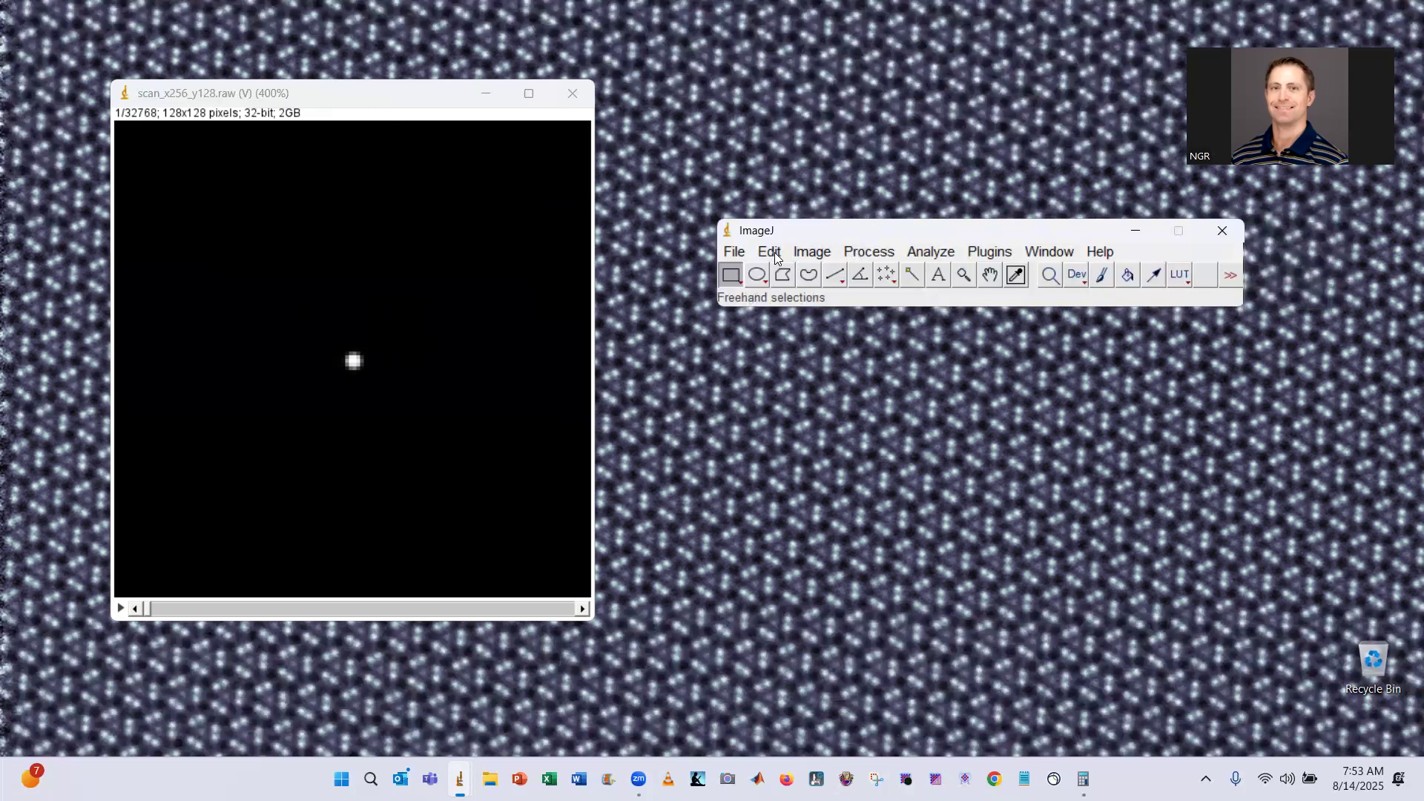
pyautogui.click(775, 252)
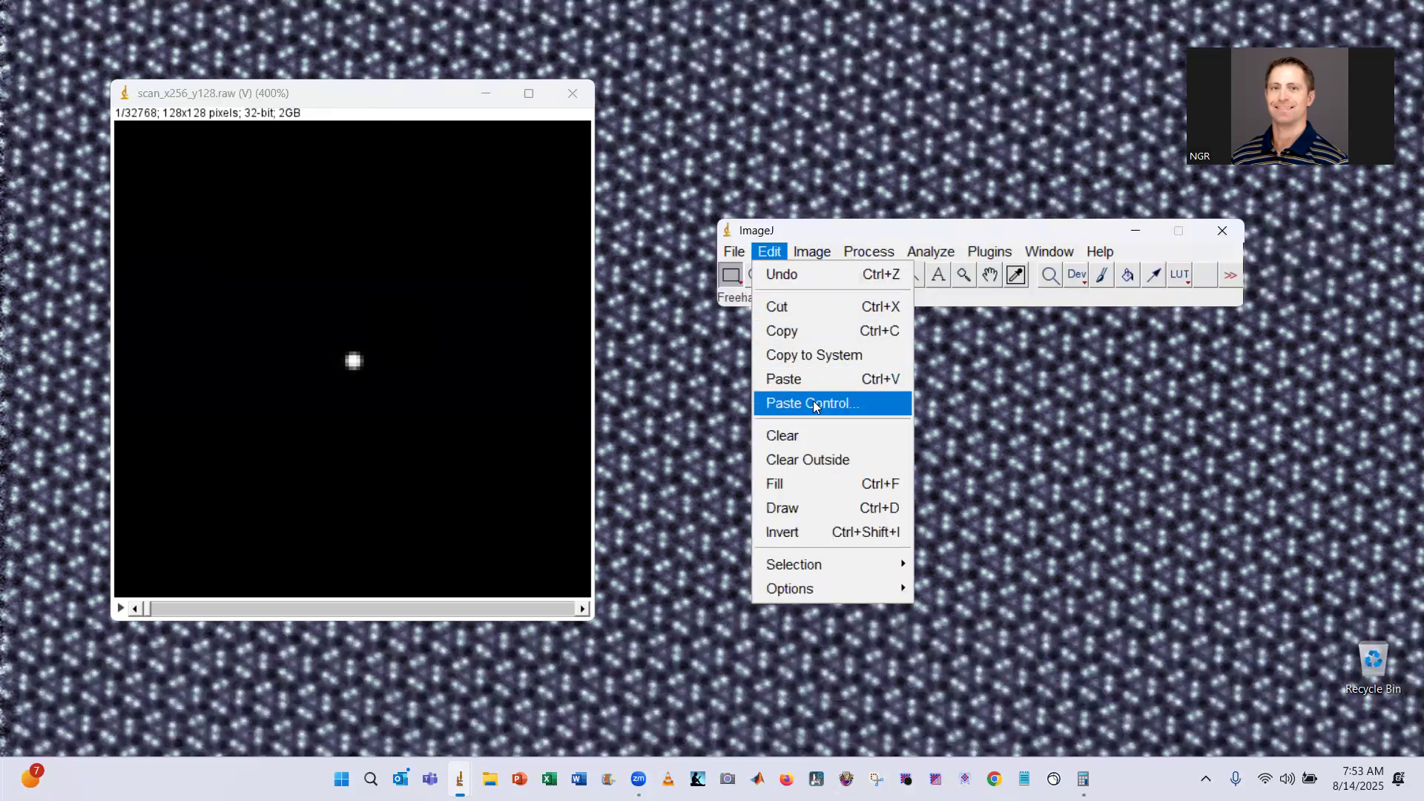
pyautogui.moveTo(862, 589)
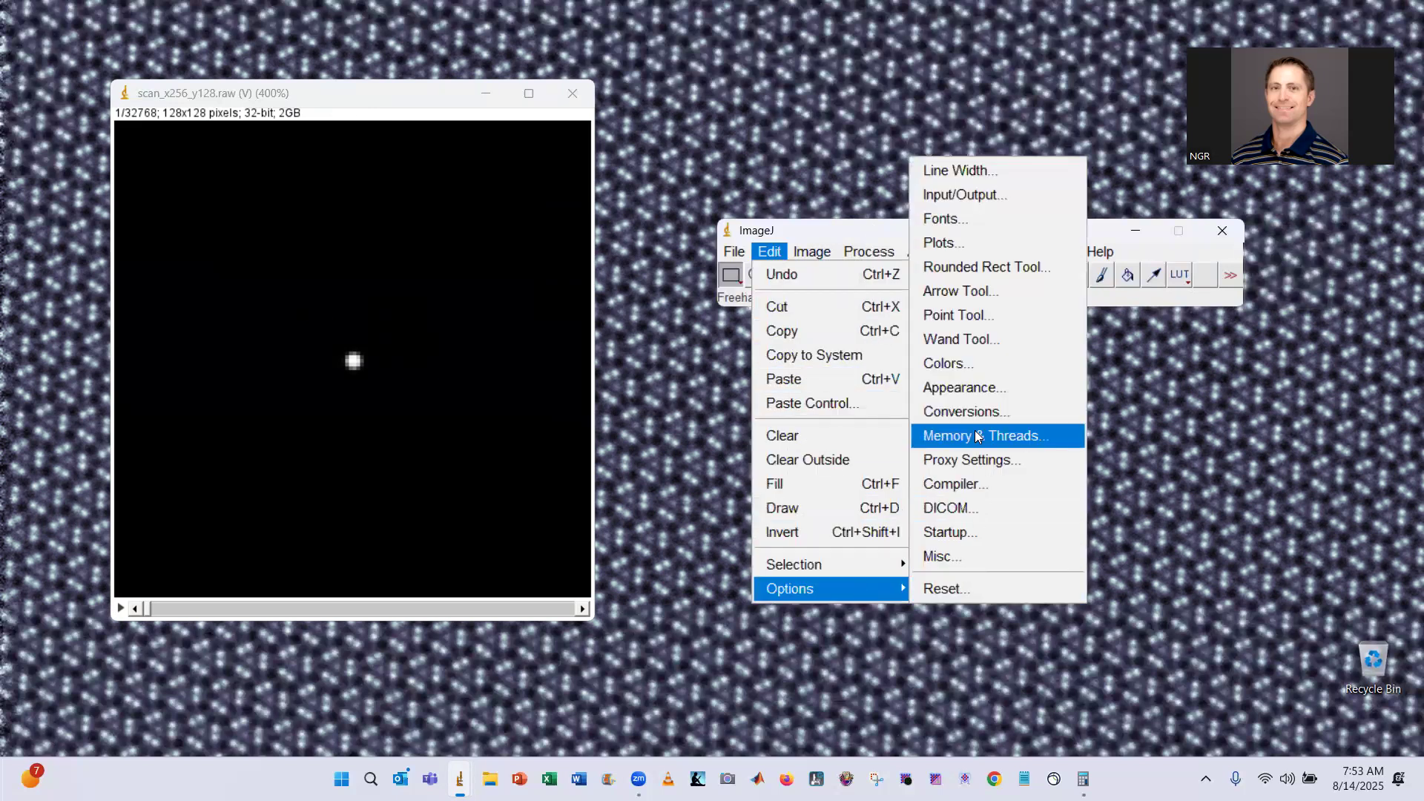
pyautogui.click(979, 436)
pyautogui.moveTo(730, 152); pyautogui.dragTo(854, 210)
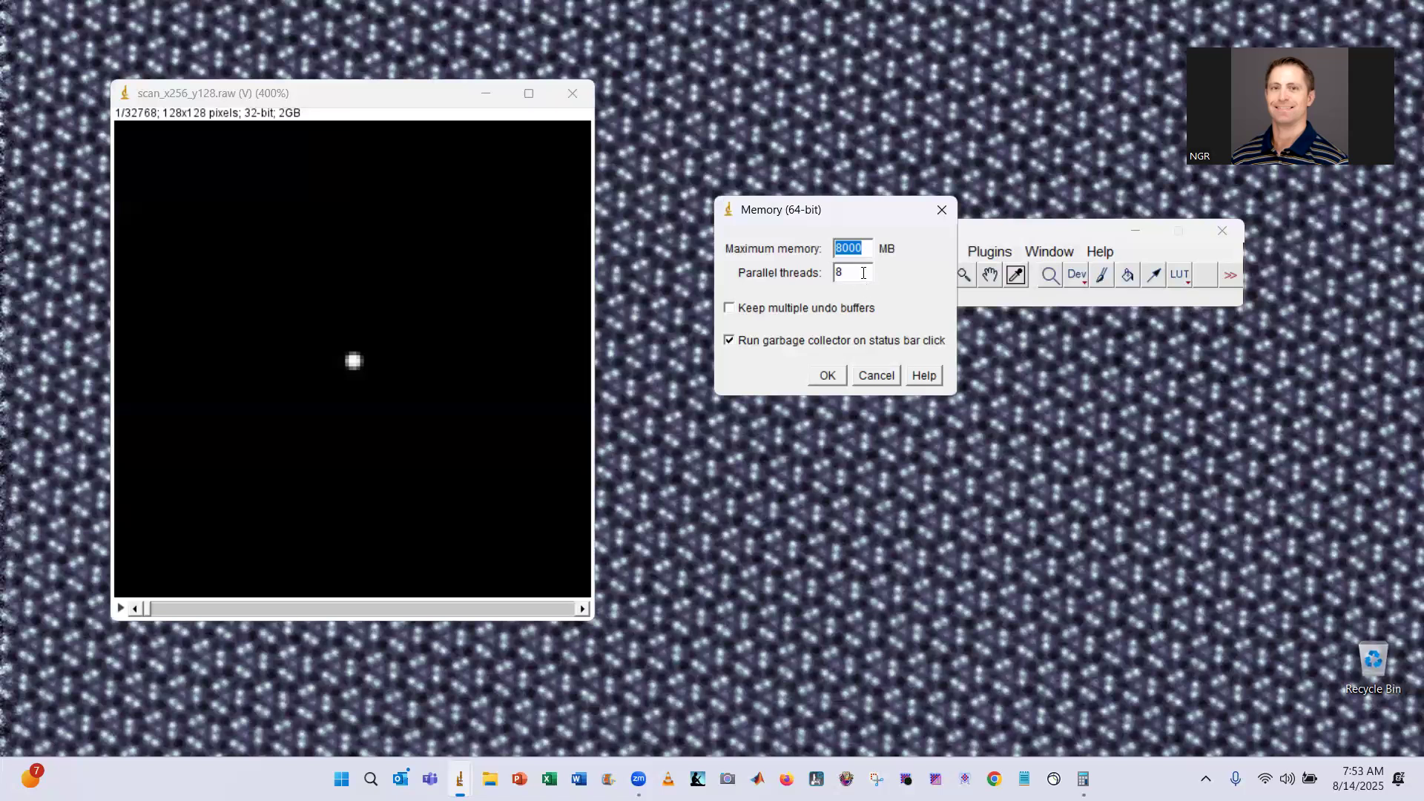
pyautogui.click(858, 495)
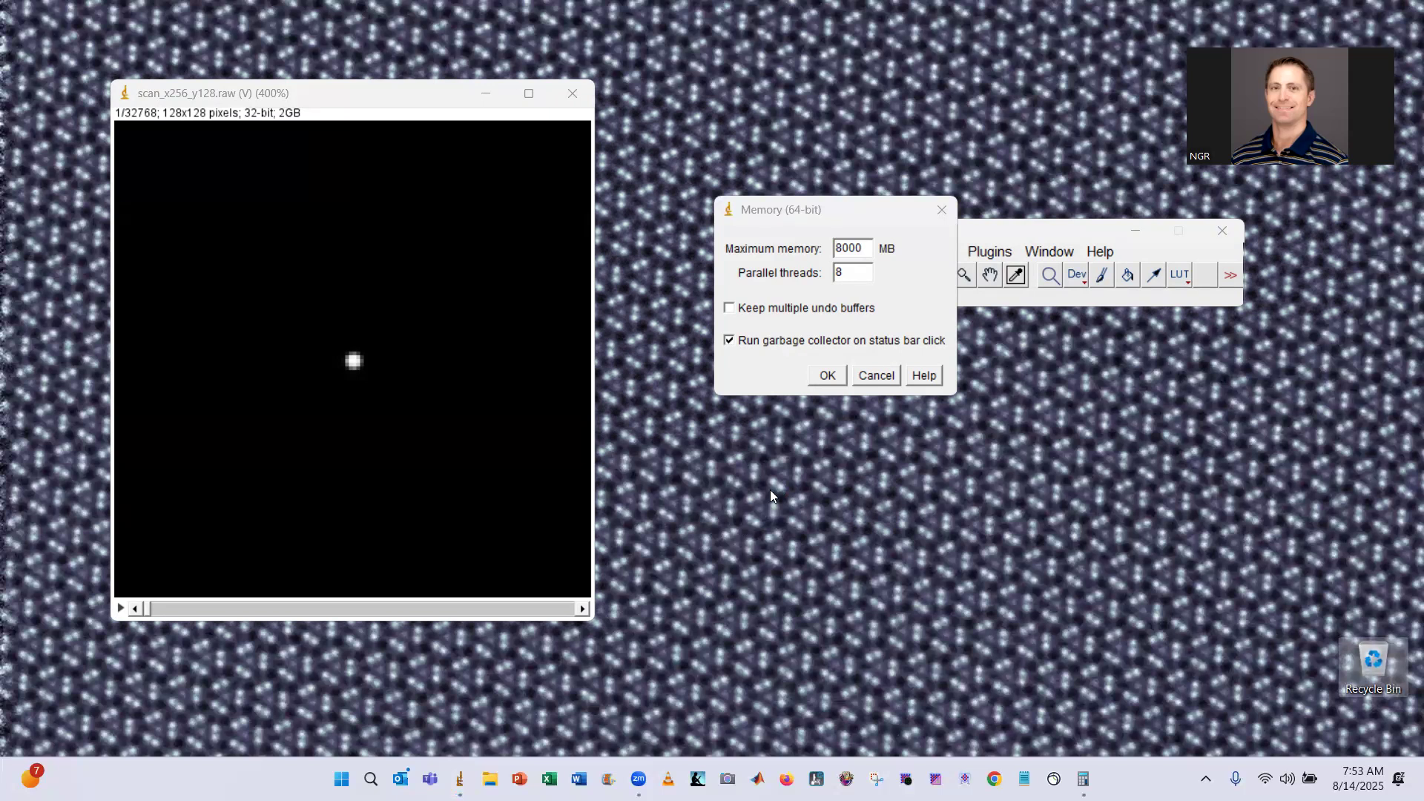
# - Check the CPU's logical processor count in Task Manager's performance view, close it, and accept the existing memory and thread settings
pyautogui.hotkey('ctrl', 'alt', 'Delete')
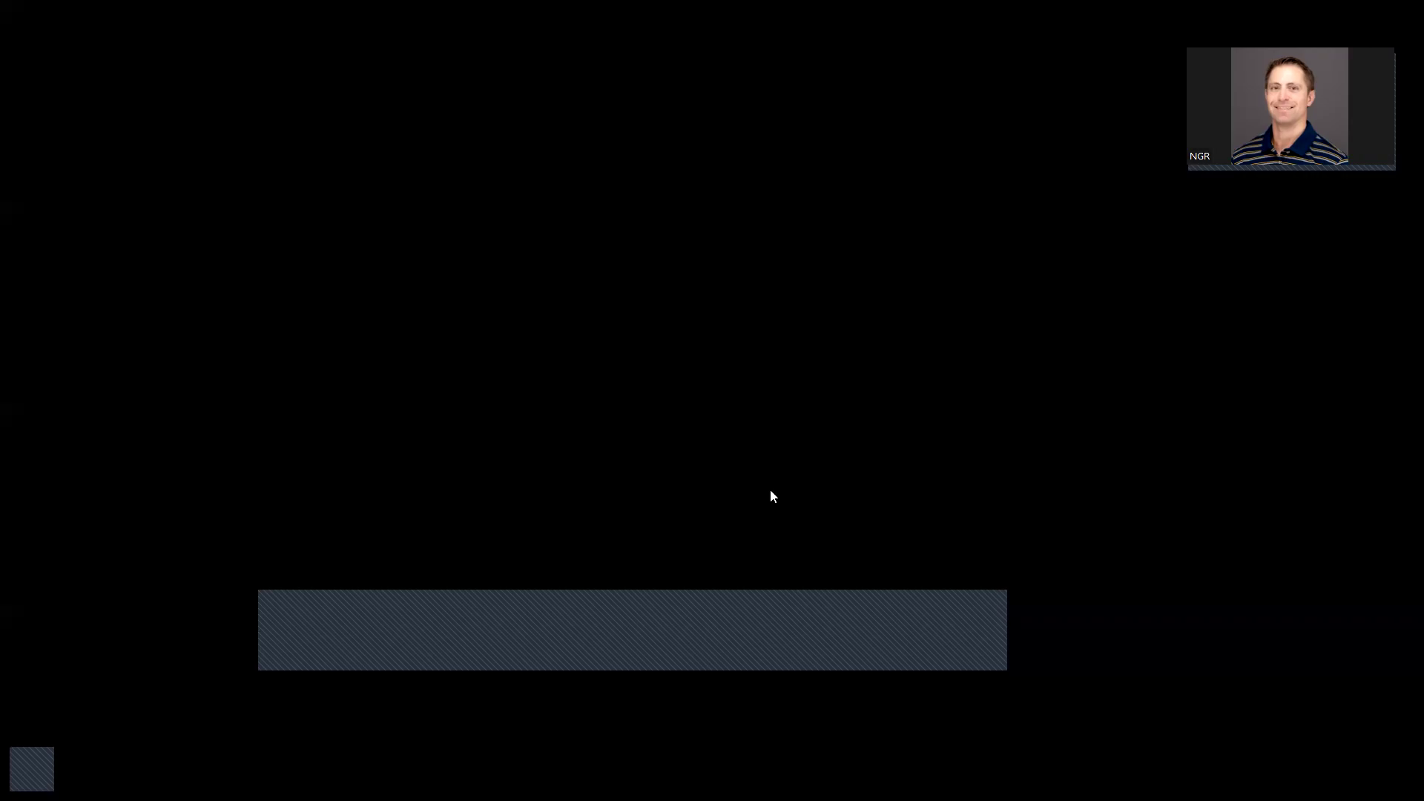
pyautogui.click(705, 407)
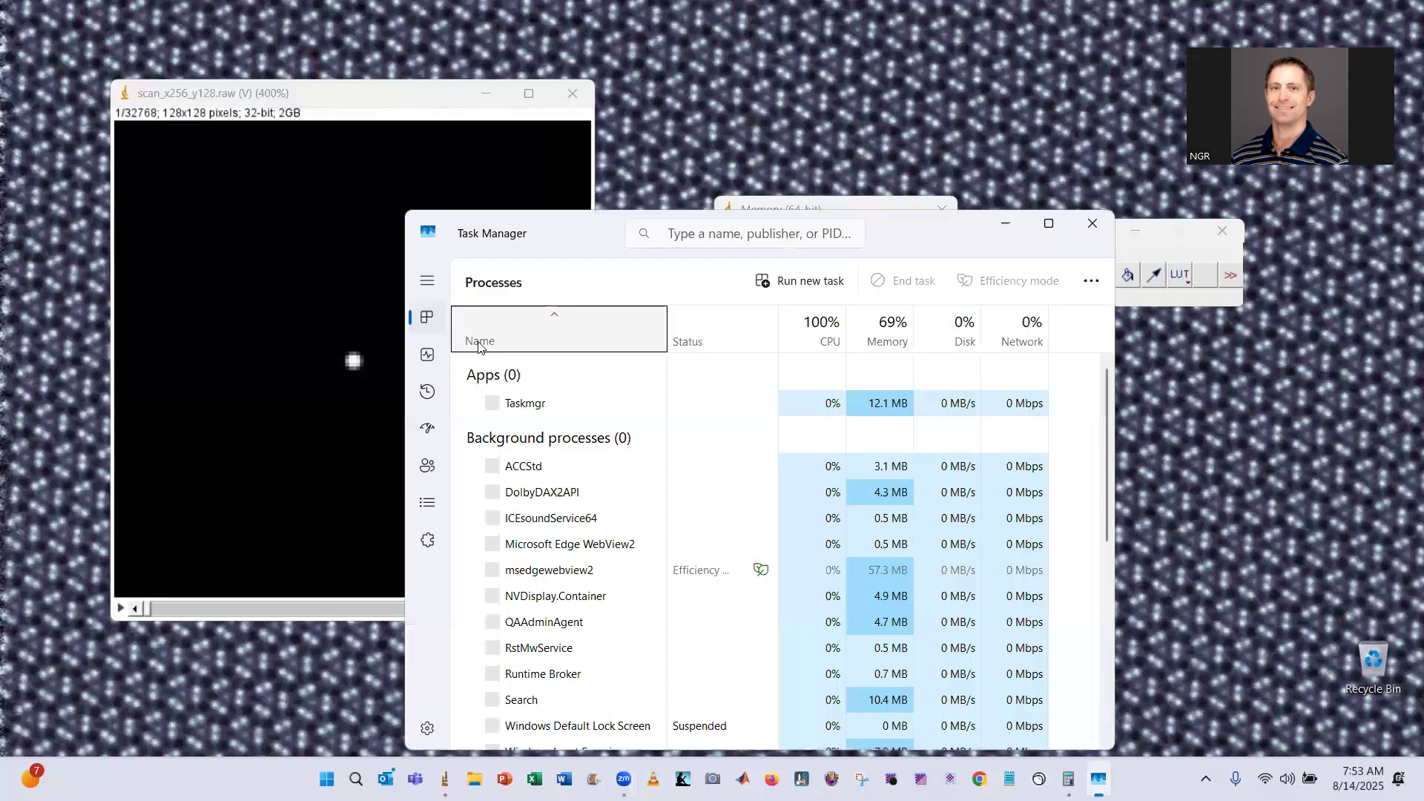
pyautogui.click(427, 356)
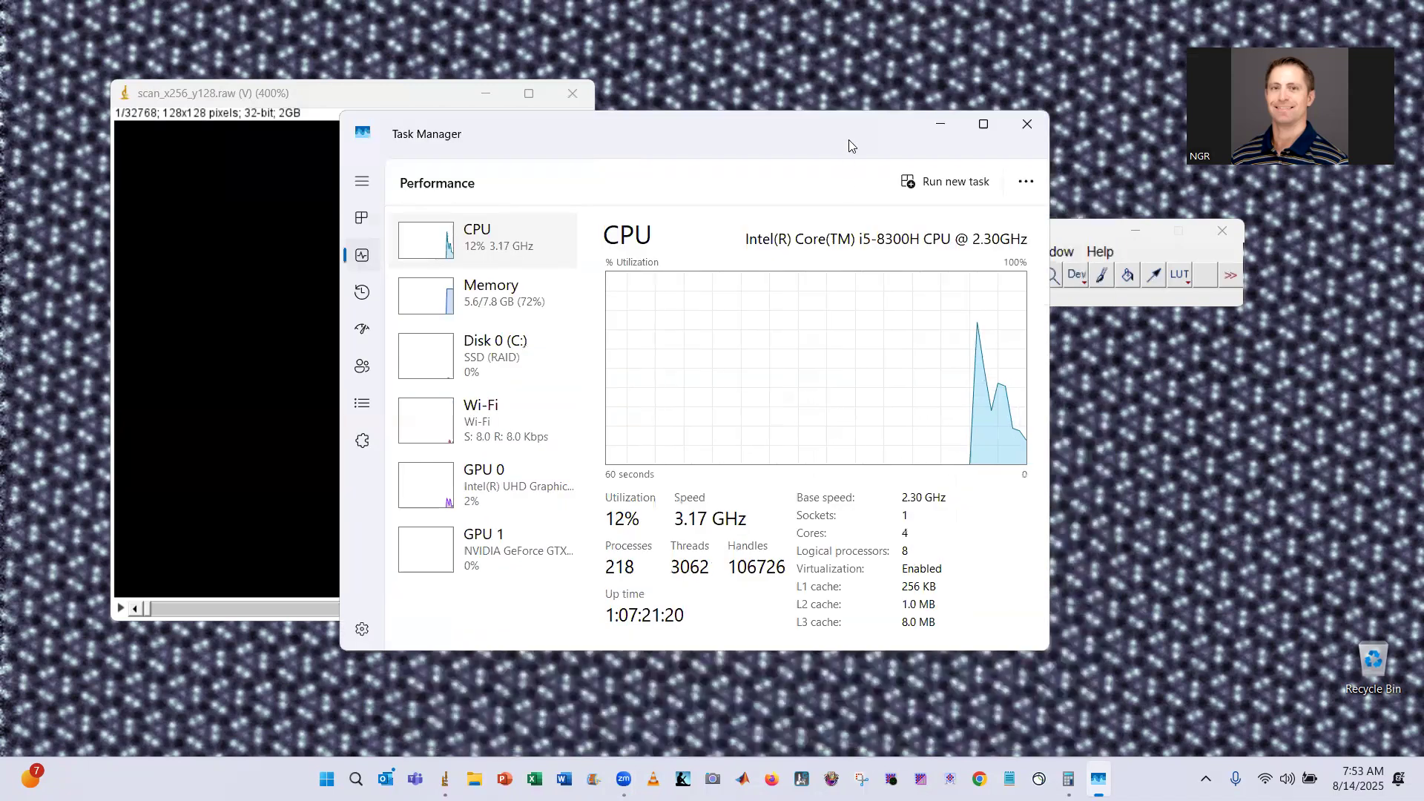
pyautogui.moveTo(851, 146); pyautogui.dragTo(816, 149)
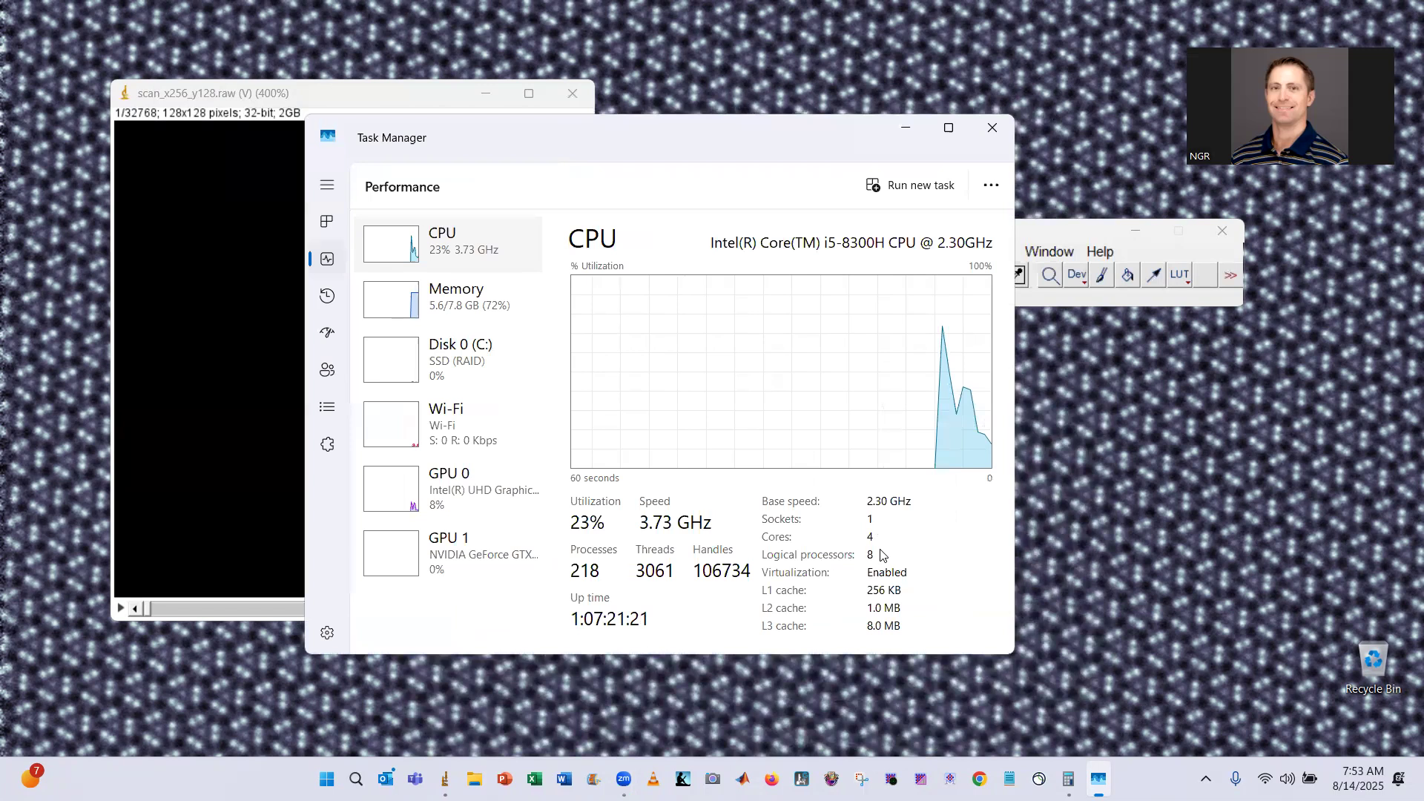
pyautogui.click(990, 130)
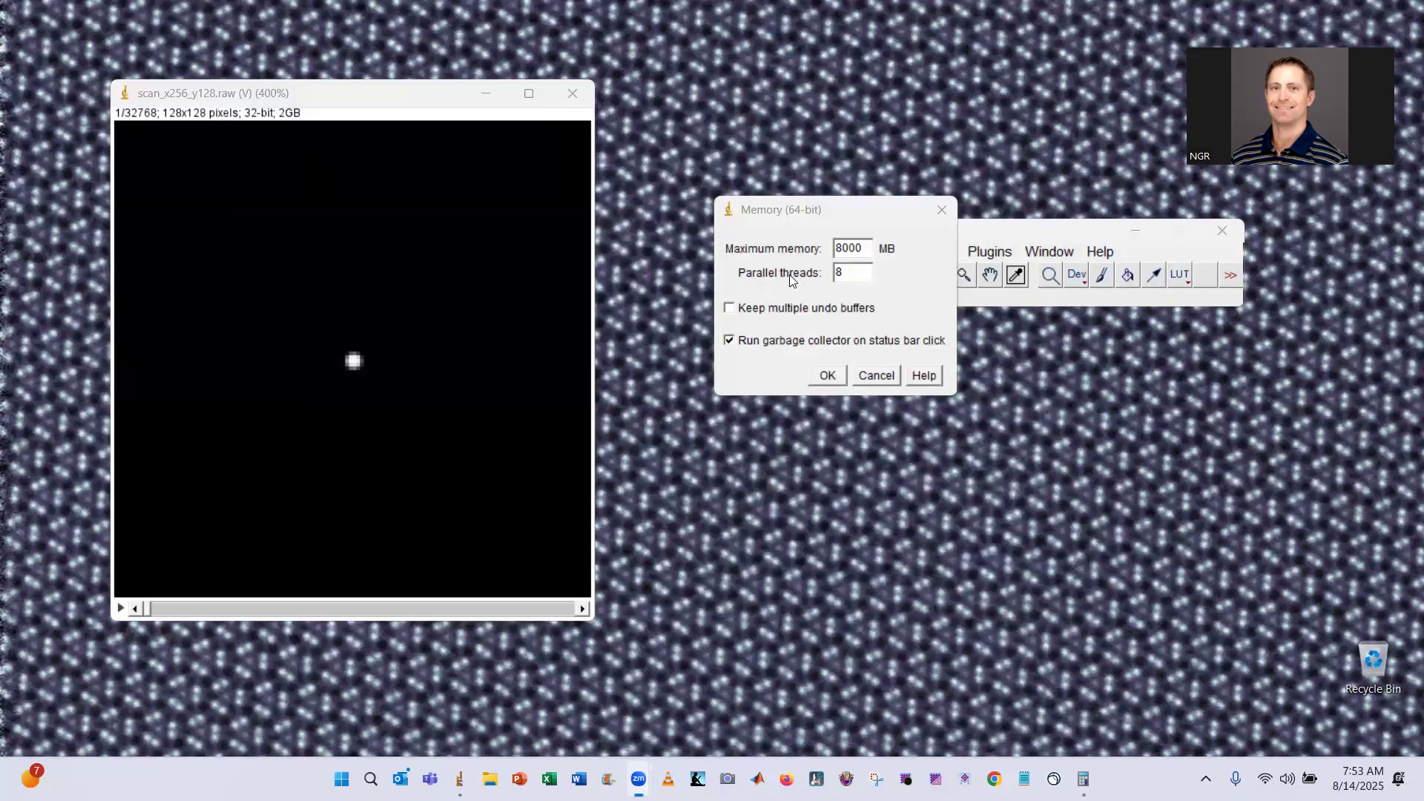
pyautogui.click(828, 376)
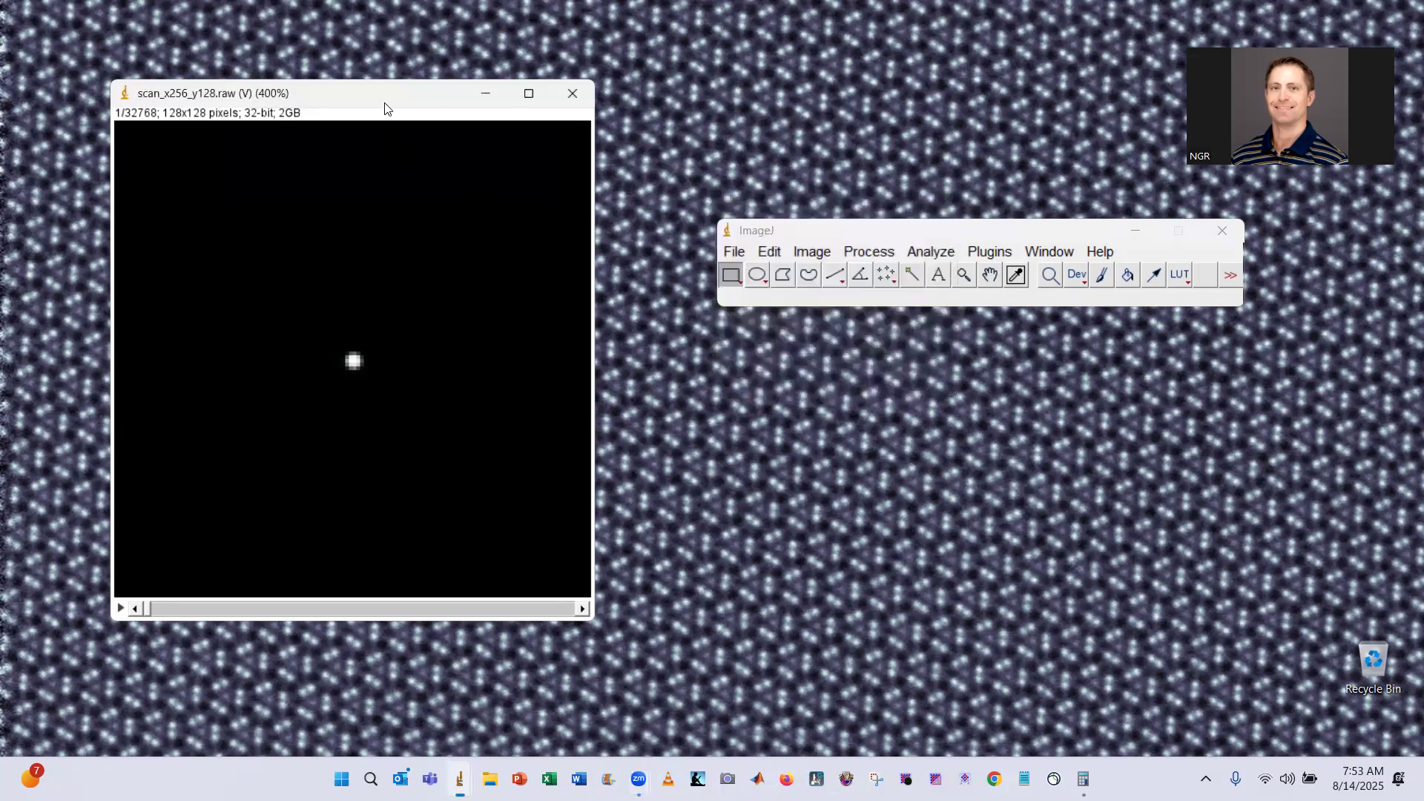
# - Open the Brightness/Contrast adjustment for the virtual stack and reset its display range
pyautogui.moveTo(385, 108); pyautogui.dragTo(403, 100)
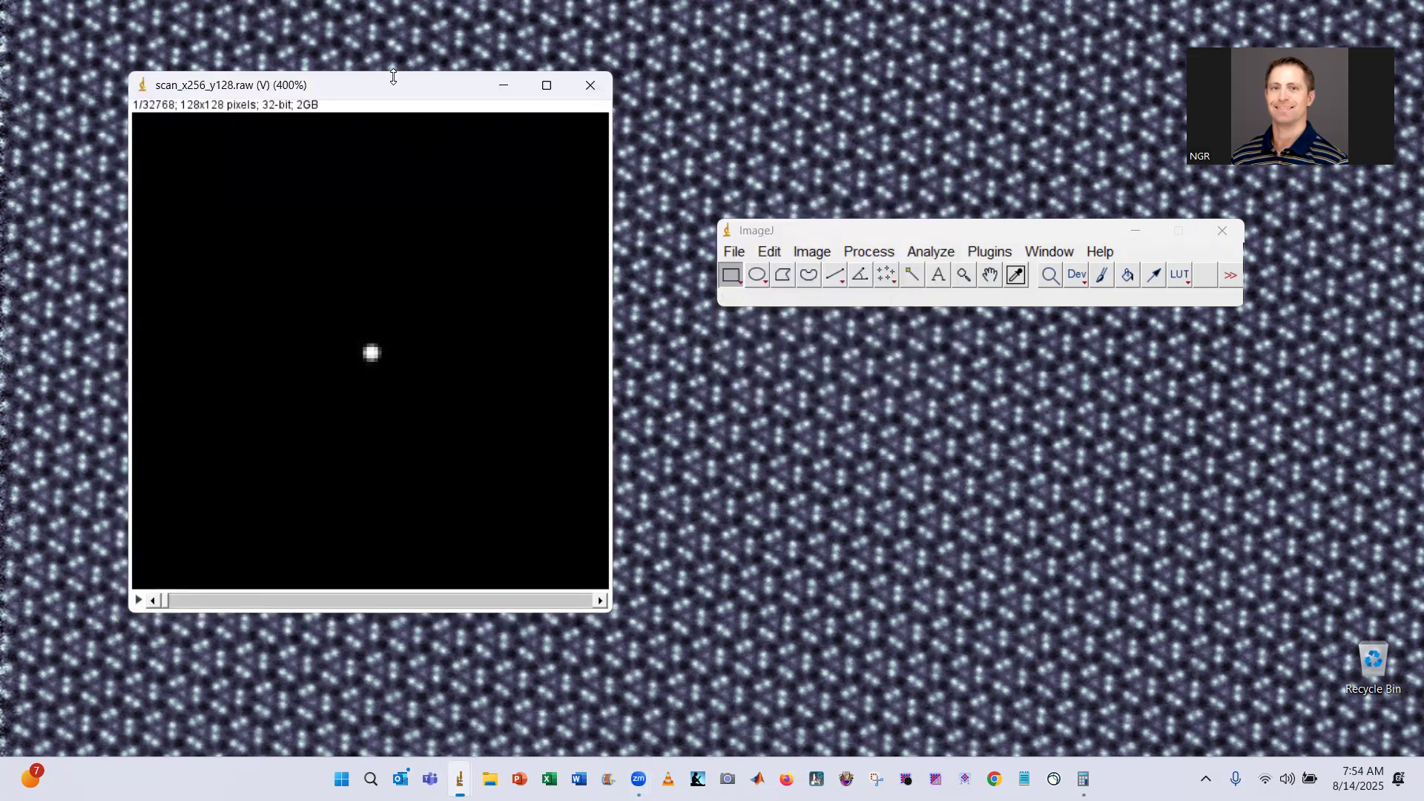
pyautogui.moveTo(391, 89); pyautogui.dragTo(386, 84)
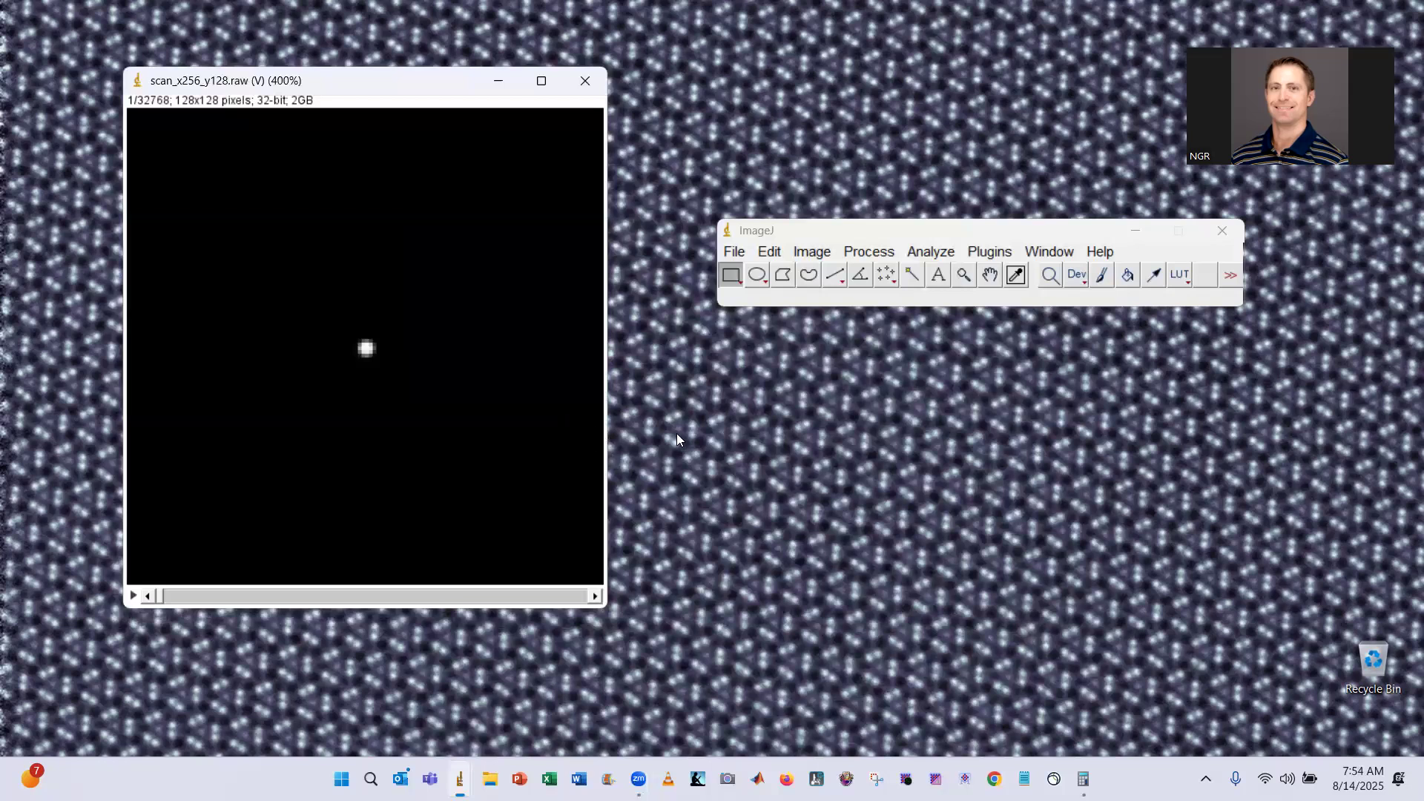
pyautogui.click(812, 252)
pyautogui.moveTo(890, 305)
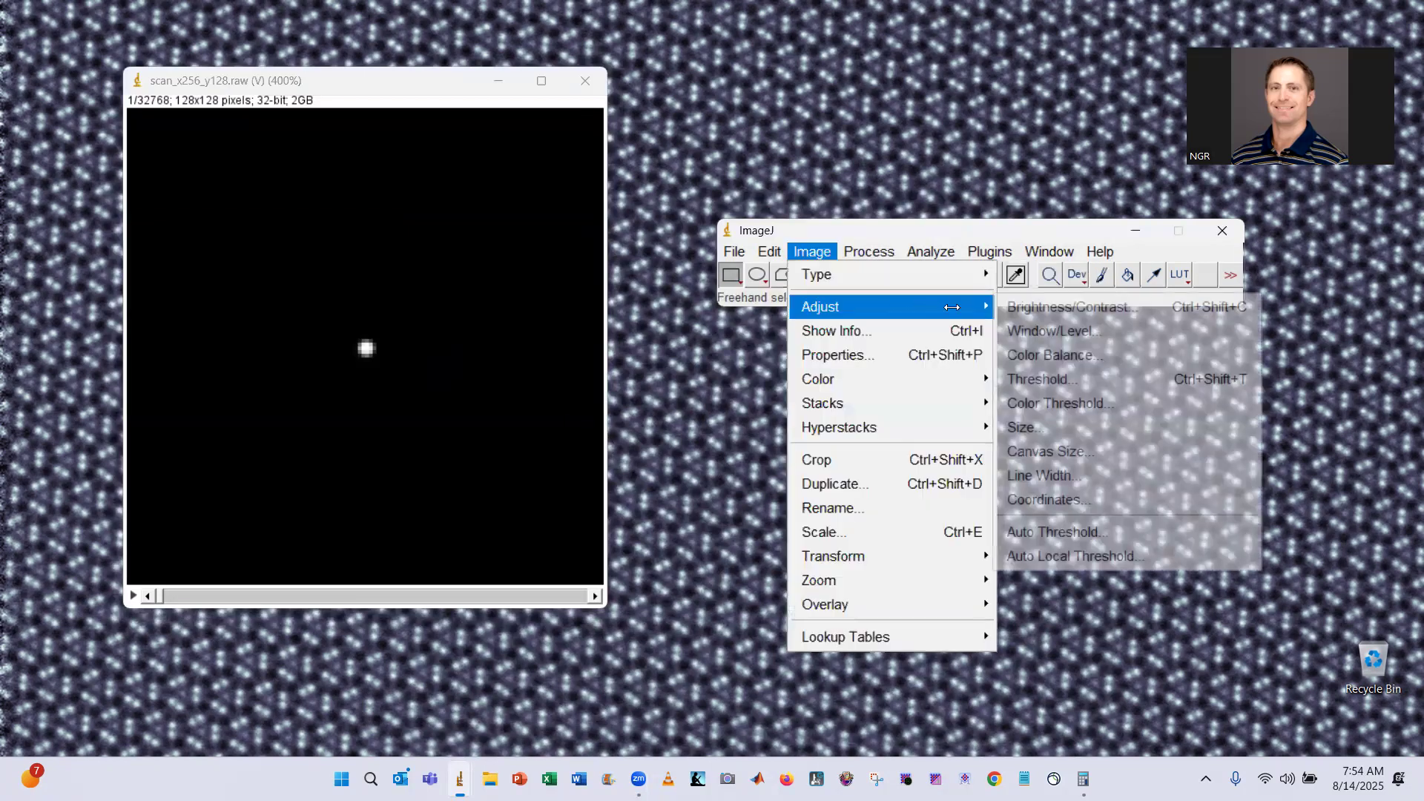
pyautogui.click(1016, 308)
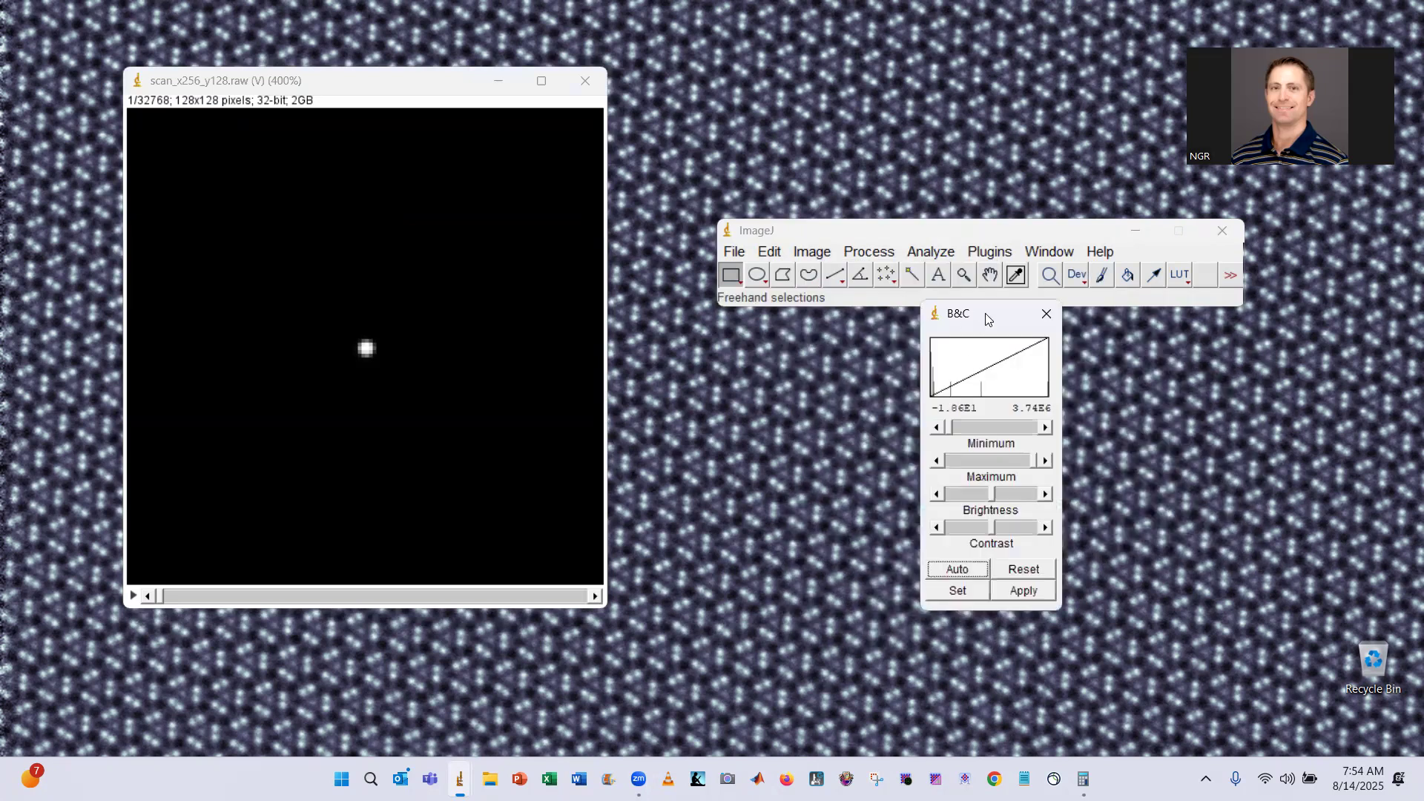
pyautogui.moveTo(985, 314); pyautogui.dragTo(984, 316)
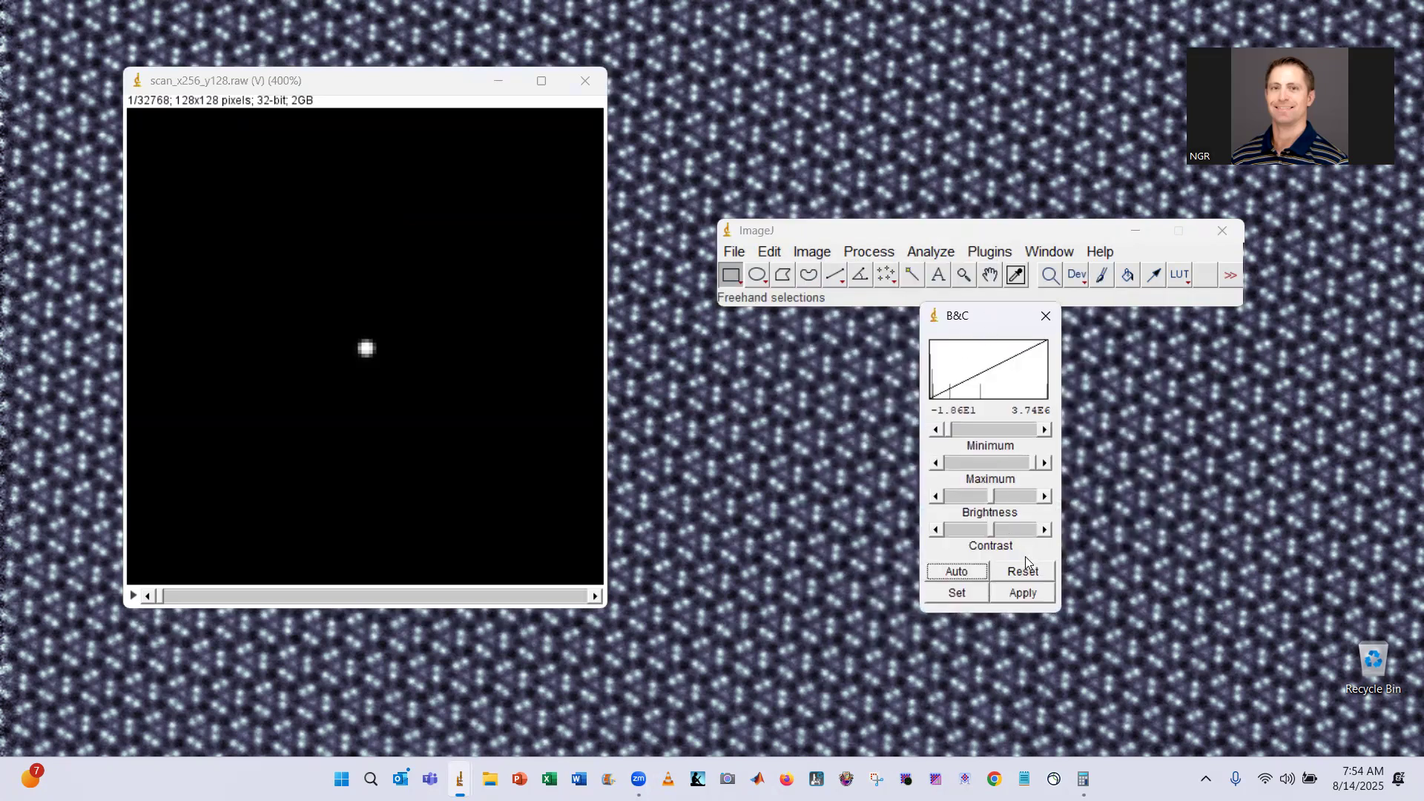
pyautogui.click(1032, 576)
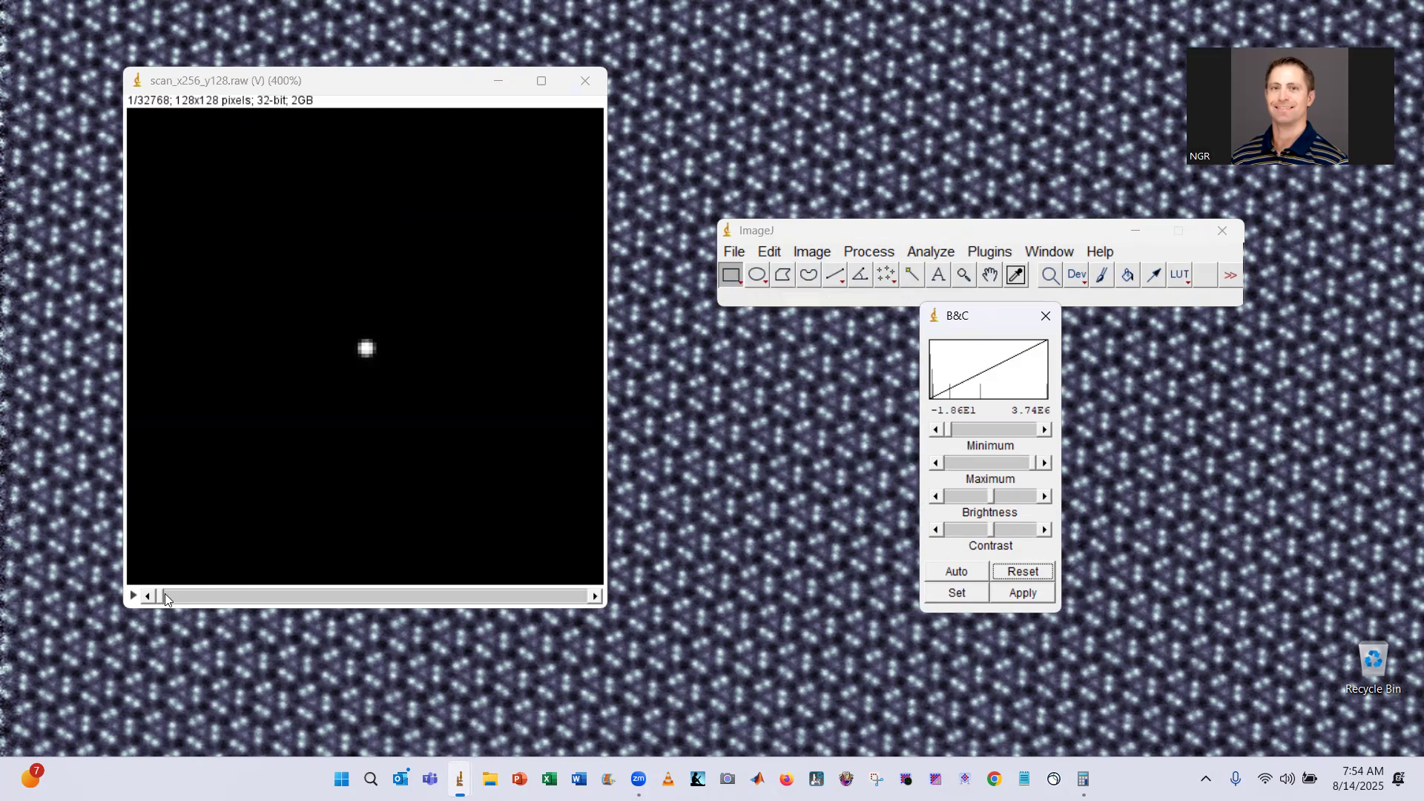
# - View frames 15378 and 21199 of the stack, resetting the display range at each
pyautogui.moveTo(160, 595); pyautogui.dragTo(359, 595)
pyautogui.click(1029, 574)
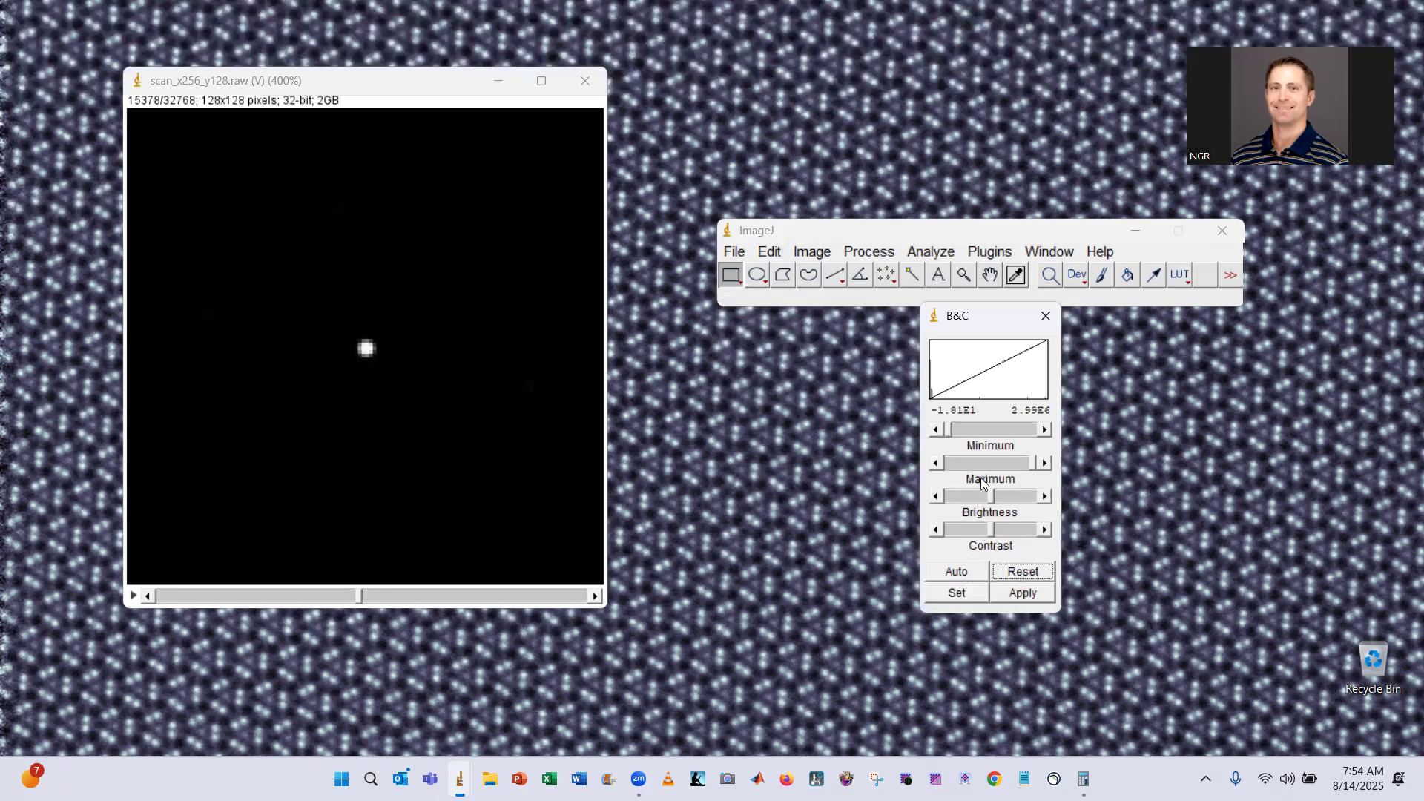
pyautogui.click(428, 82)
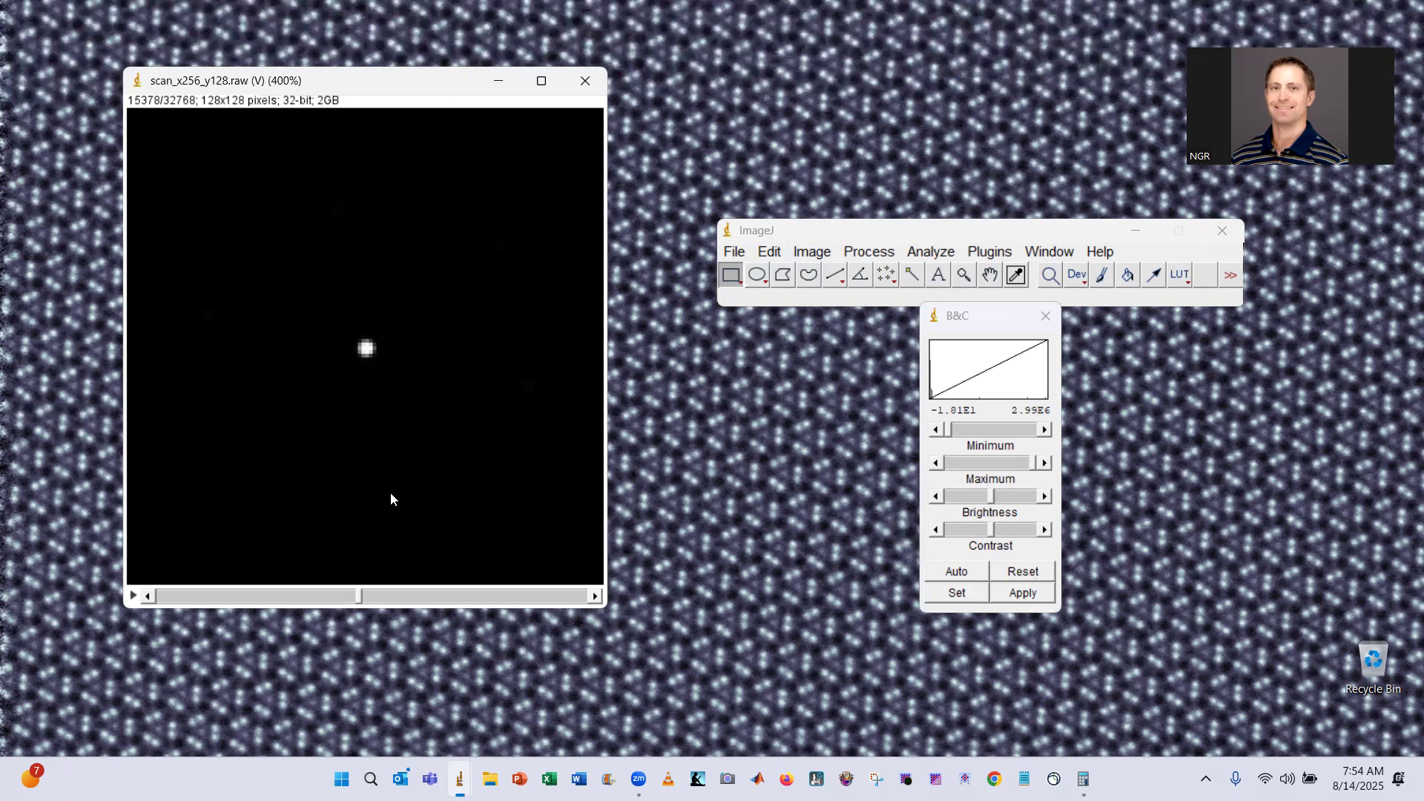
pyautogui.moveTo(349, 583); pyautogui.dragTo(424, 583)
pyautogui.click(1022, 571)
# - Go to frame 18037 of the stack and lower the display maximum to 35771 to bring out the weak diffraction spots
pyautogui.click(373, 71)
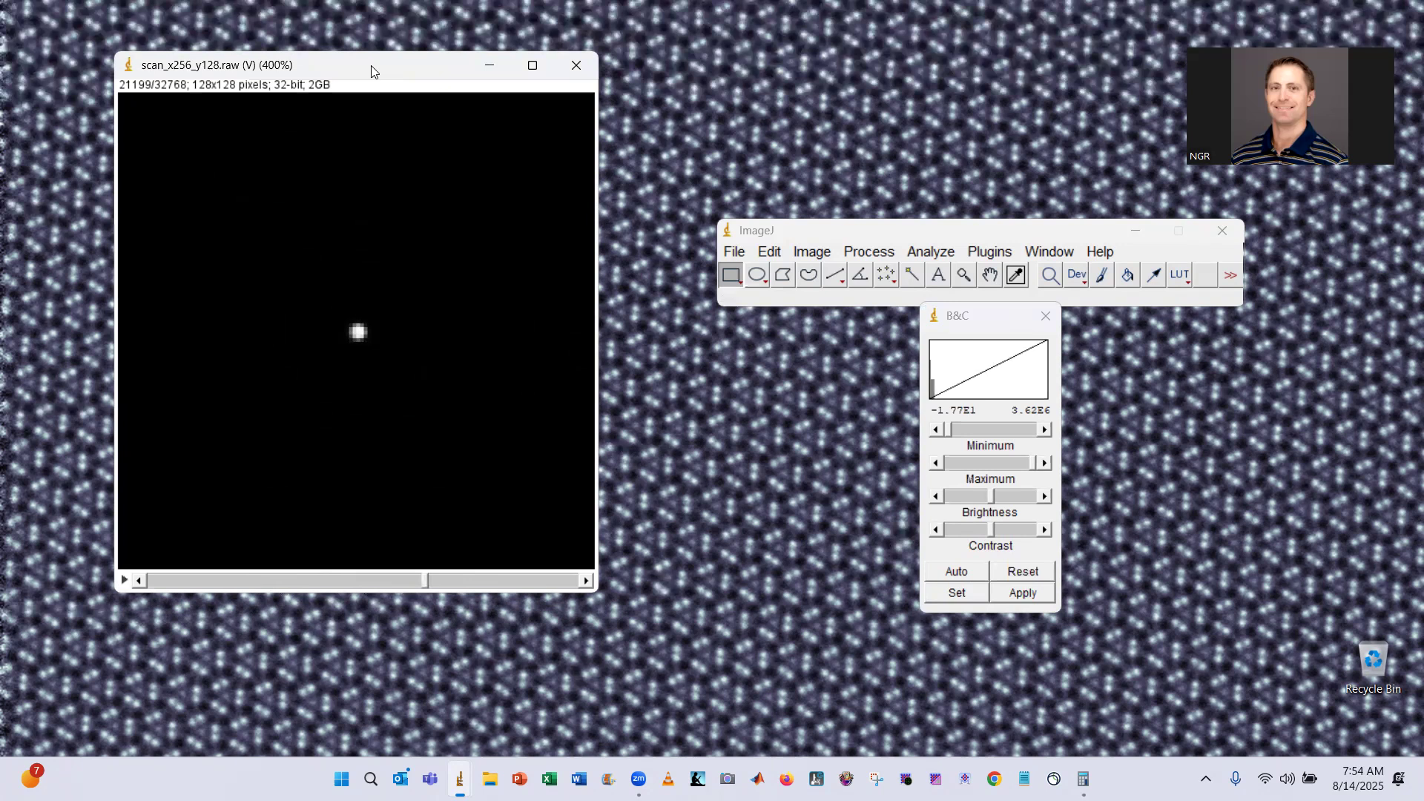
pyautogui.moveTo(370, 65); pyautogui.dragTo(374, 59)
pyautogui.moveTo(427, 580); pyautogui.dragTo(388, 572)
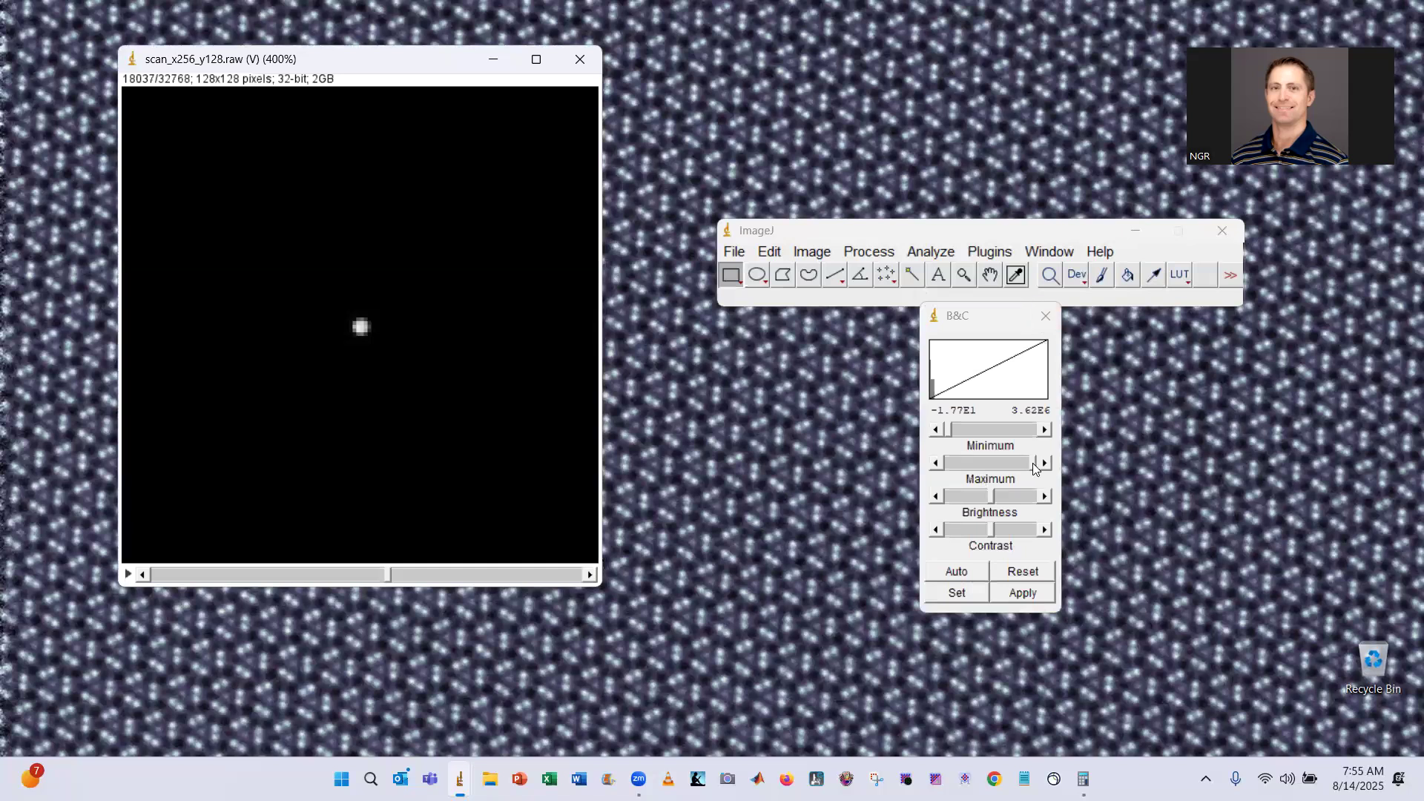
pyautogui.moveTo(1035, 465); pyautogui.dragTo(952, 475)
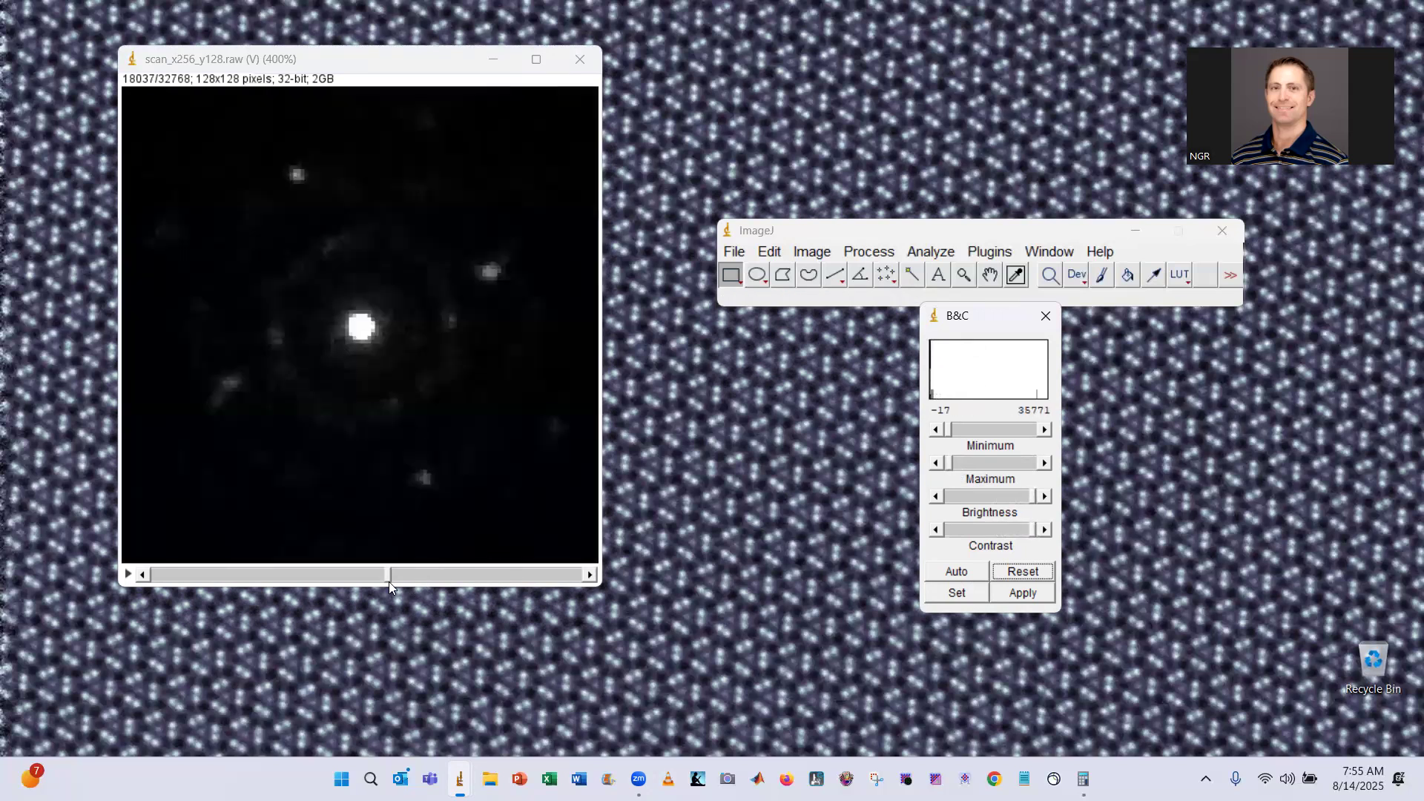
# - Step through the neighbouring diffraction patterns and settle on frame 16882 of the stack
pyautogui.moveTo(390, 577); pyautogui.dragTo(372, 577)
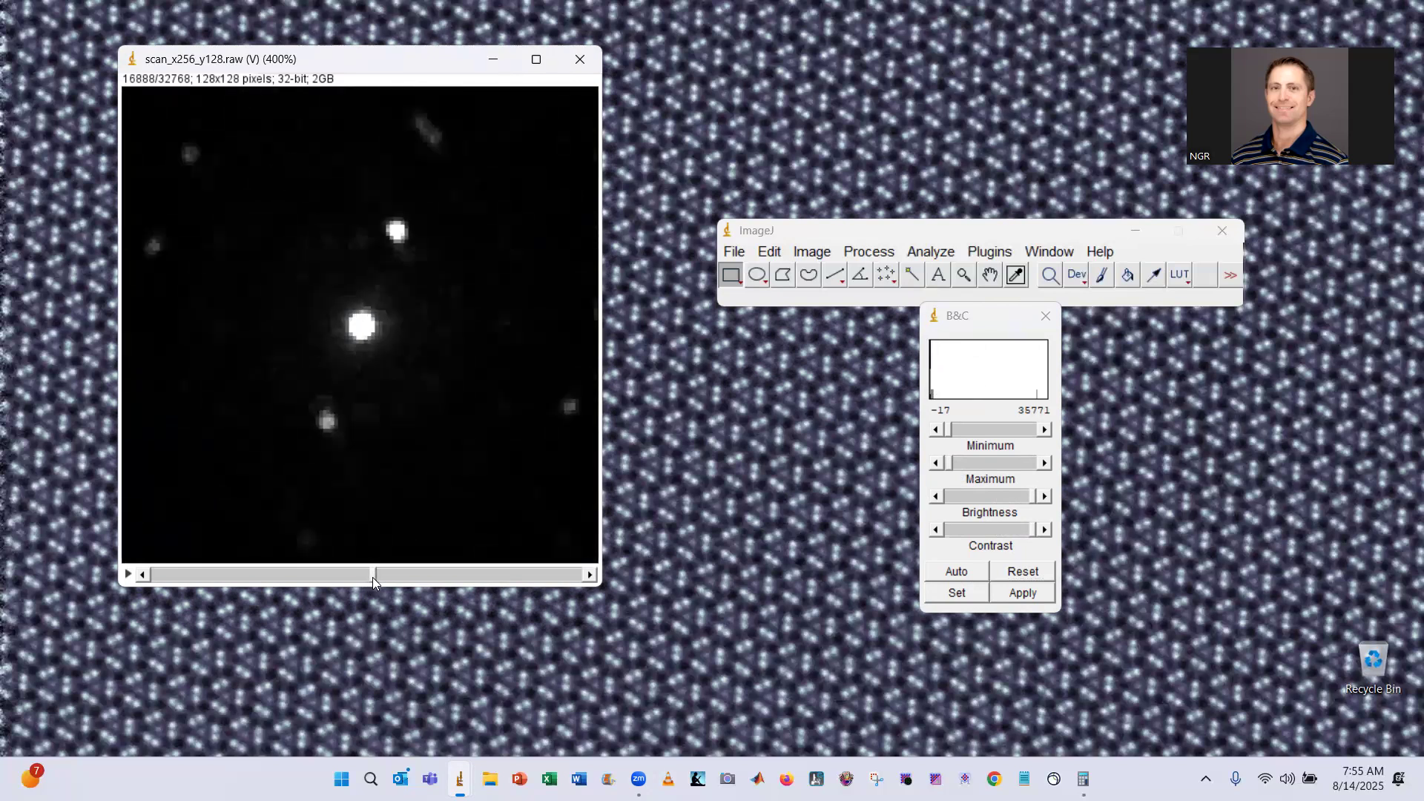
pyautogui.click(143, 576)
pyautogui.click(144, 576)
pyautogui.click(143, 576)
pyautogui.click(143, 575)
pyautogui.click(143, 575)
pyautogui.click(143, 576)
pyautogui.click(143, 576)
pyautogui.click(143, 576)
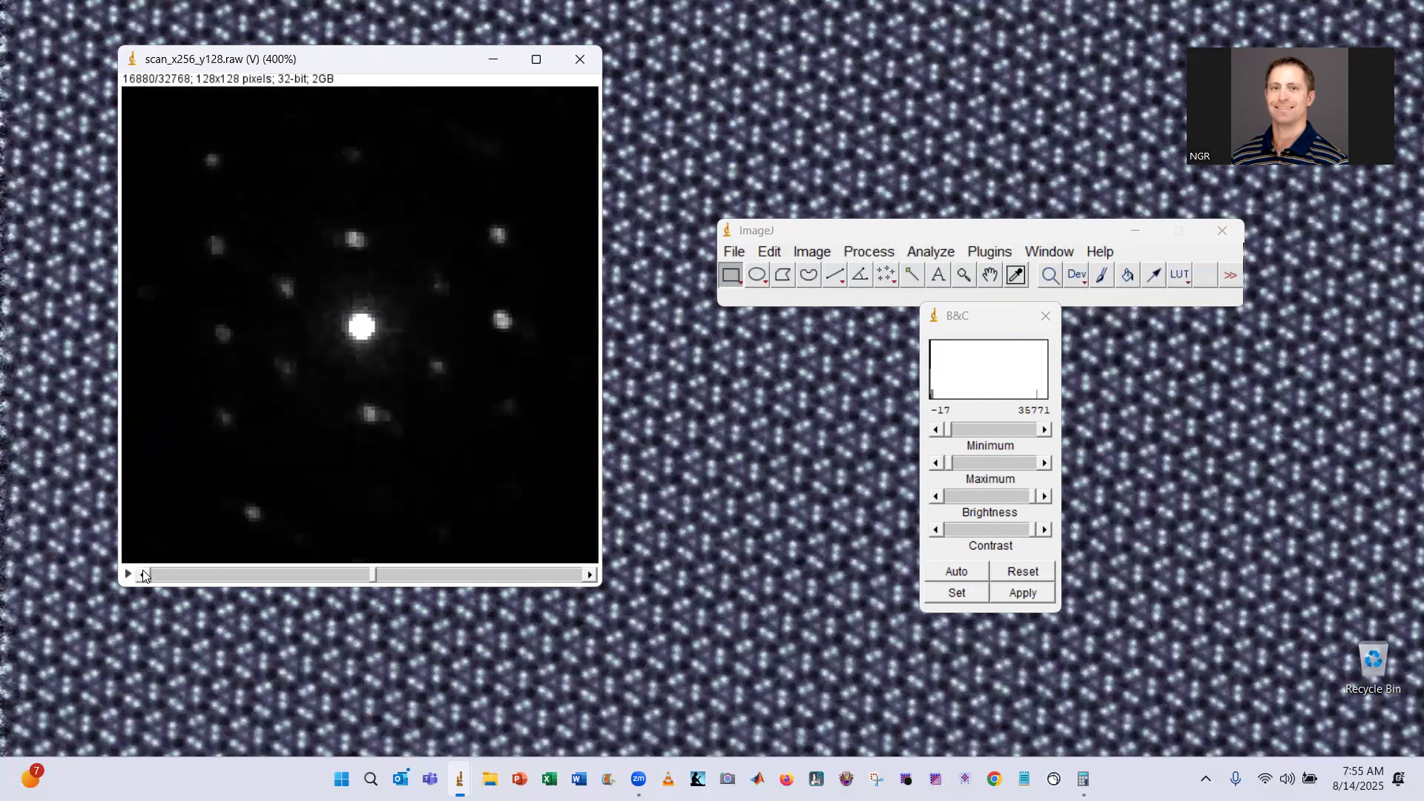
pyautogui.click(588, 577)
pyautogui.click(588, 577)
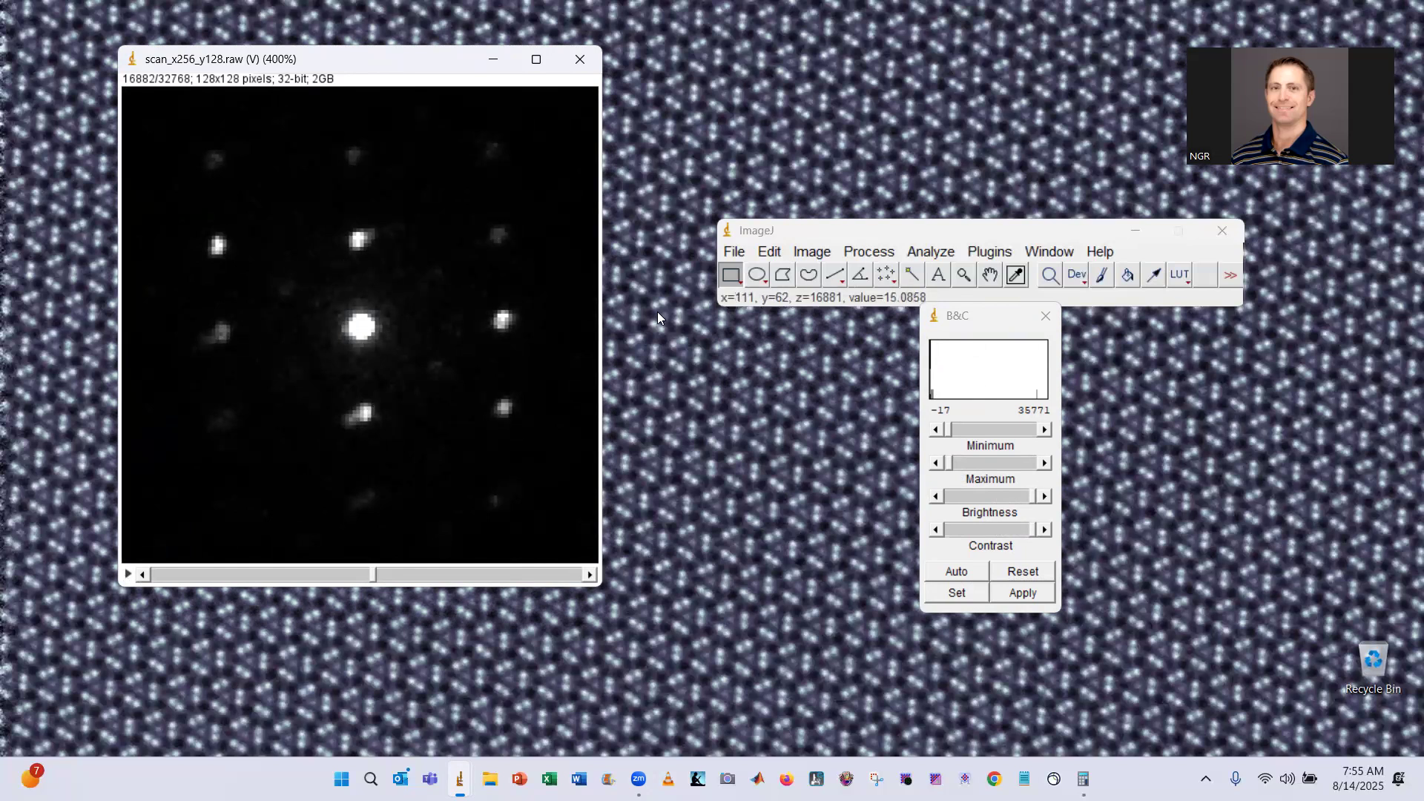
# - Duplicate only the current frame as a single image and reset the copy's display range
pyautogui.click(811, 252)
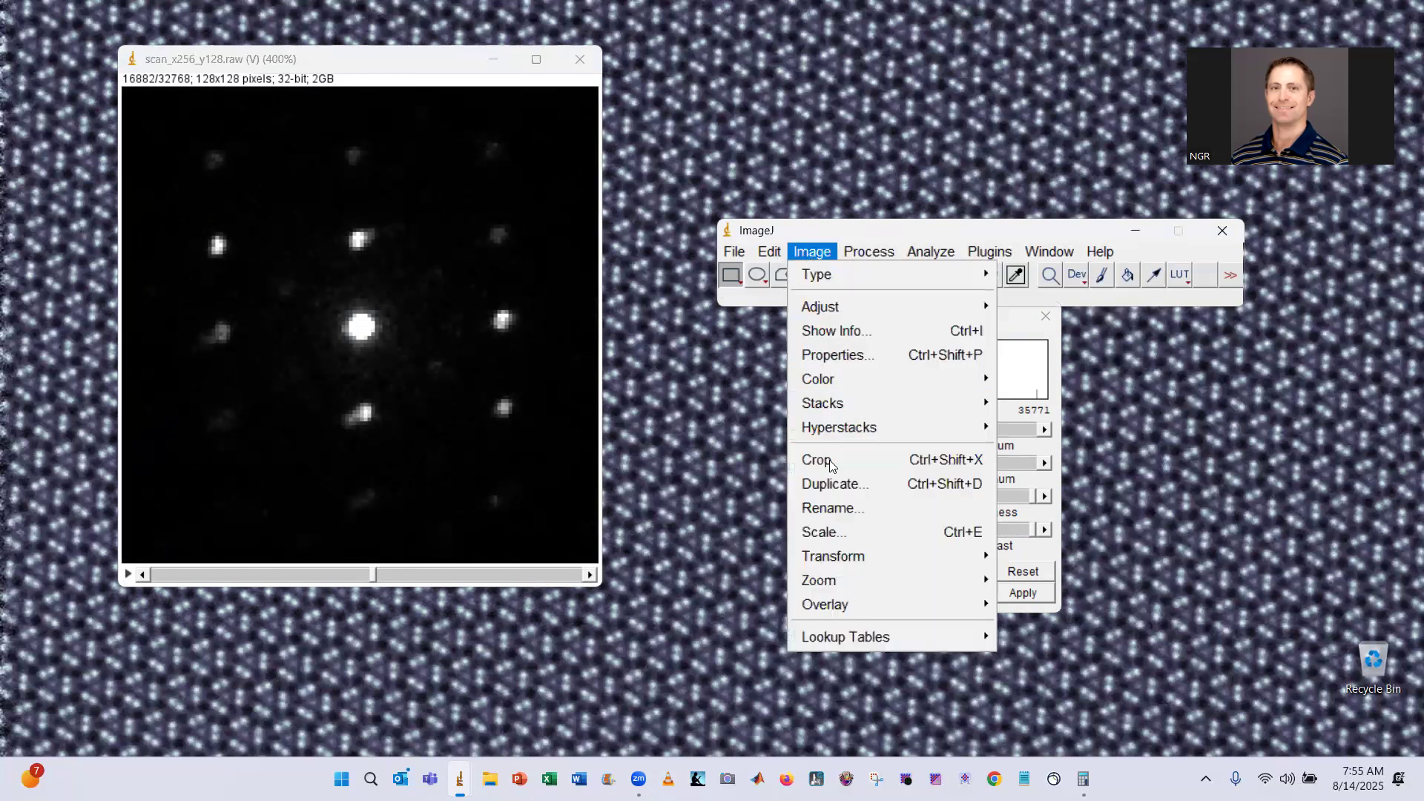
pyautogui.click(834, 484)
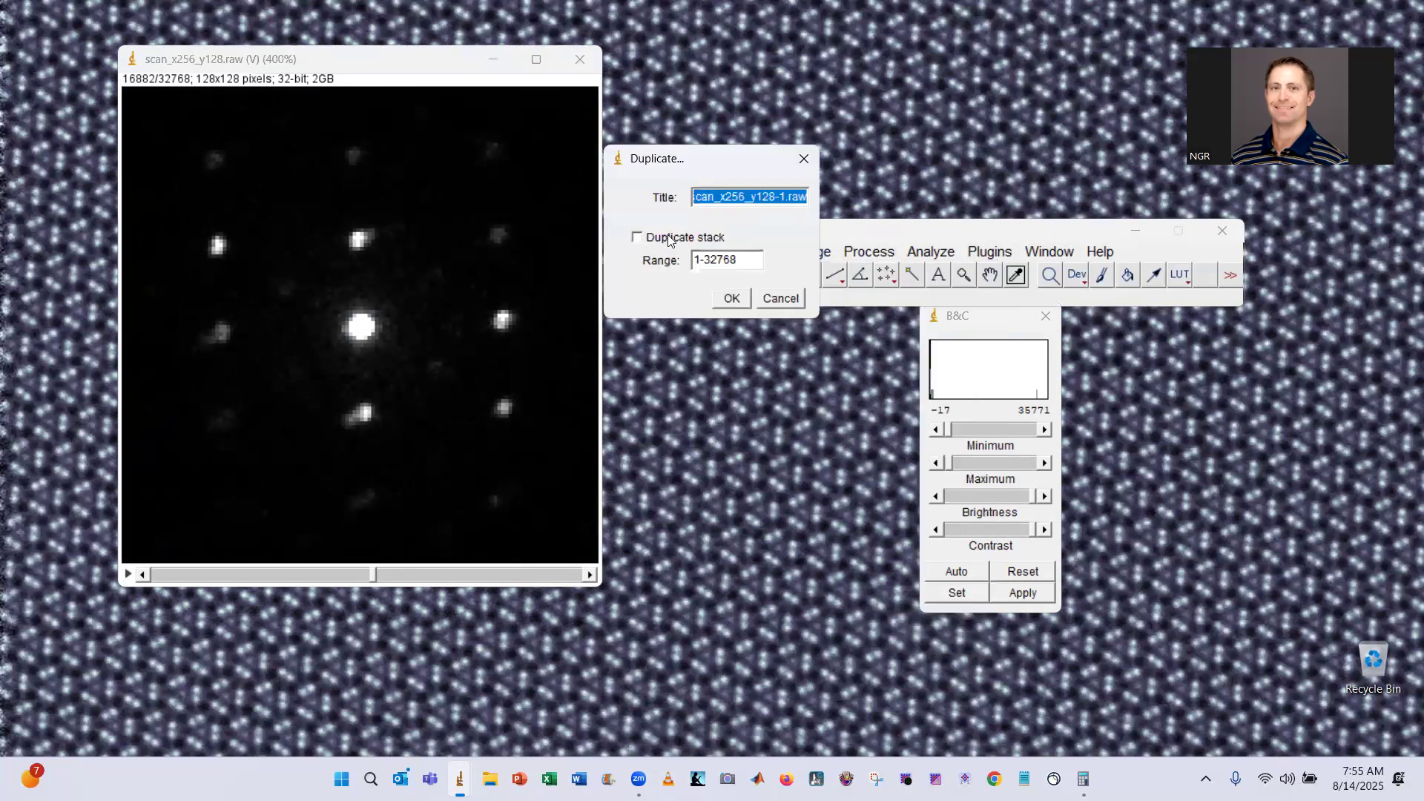
pyautogui.click(732, 298)
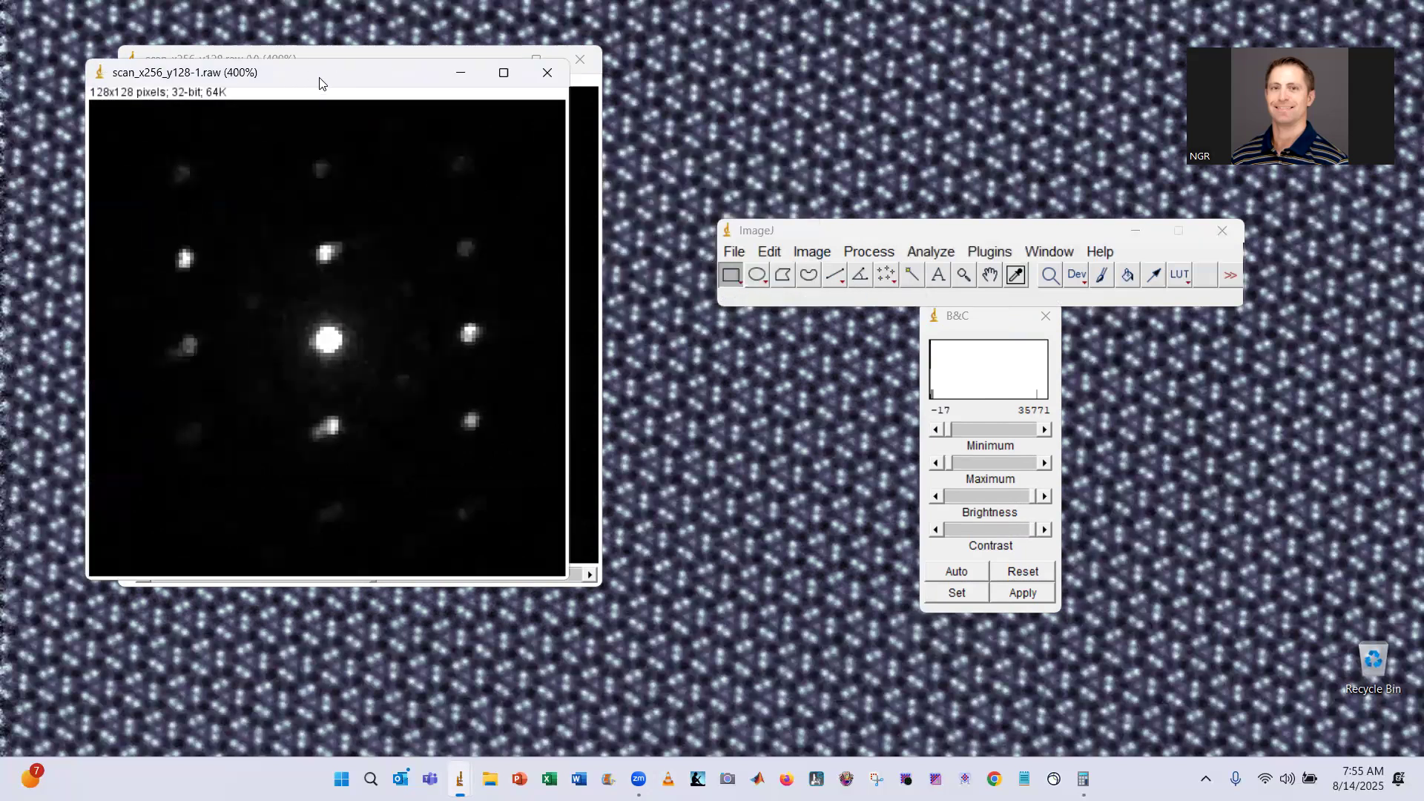
pyautogui.moveTo(319, 82); pyautogui.dragTo(433, 152)
pyautogui.moveTo(976, 319); pyautogui.dragTo(824, 331)
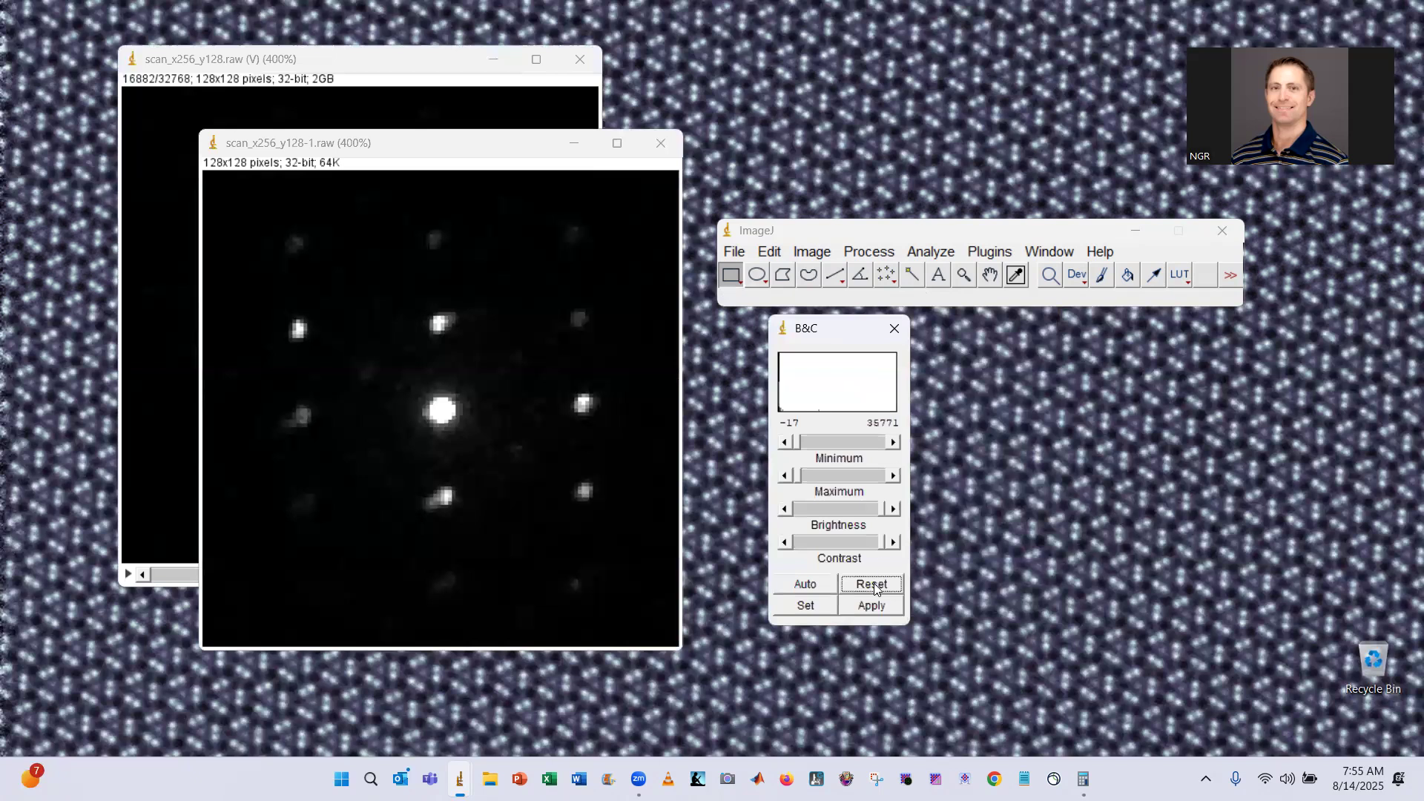
pyautogui.click(872, 585)
pyautogui.click(486, 152)
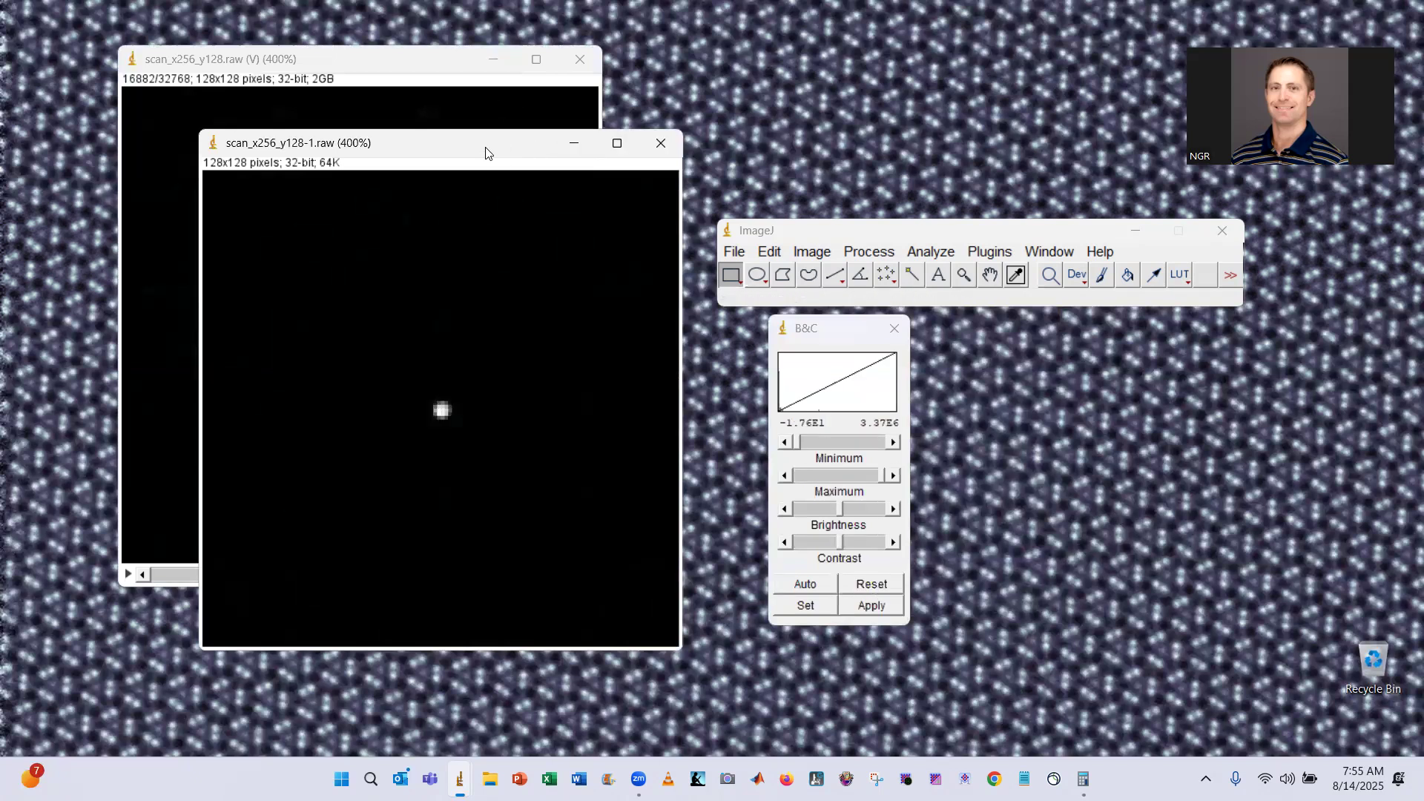
pyautogui.moveTo(485, 148); pyautogui.dragTo(428, 117)
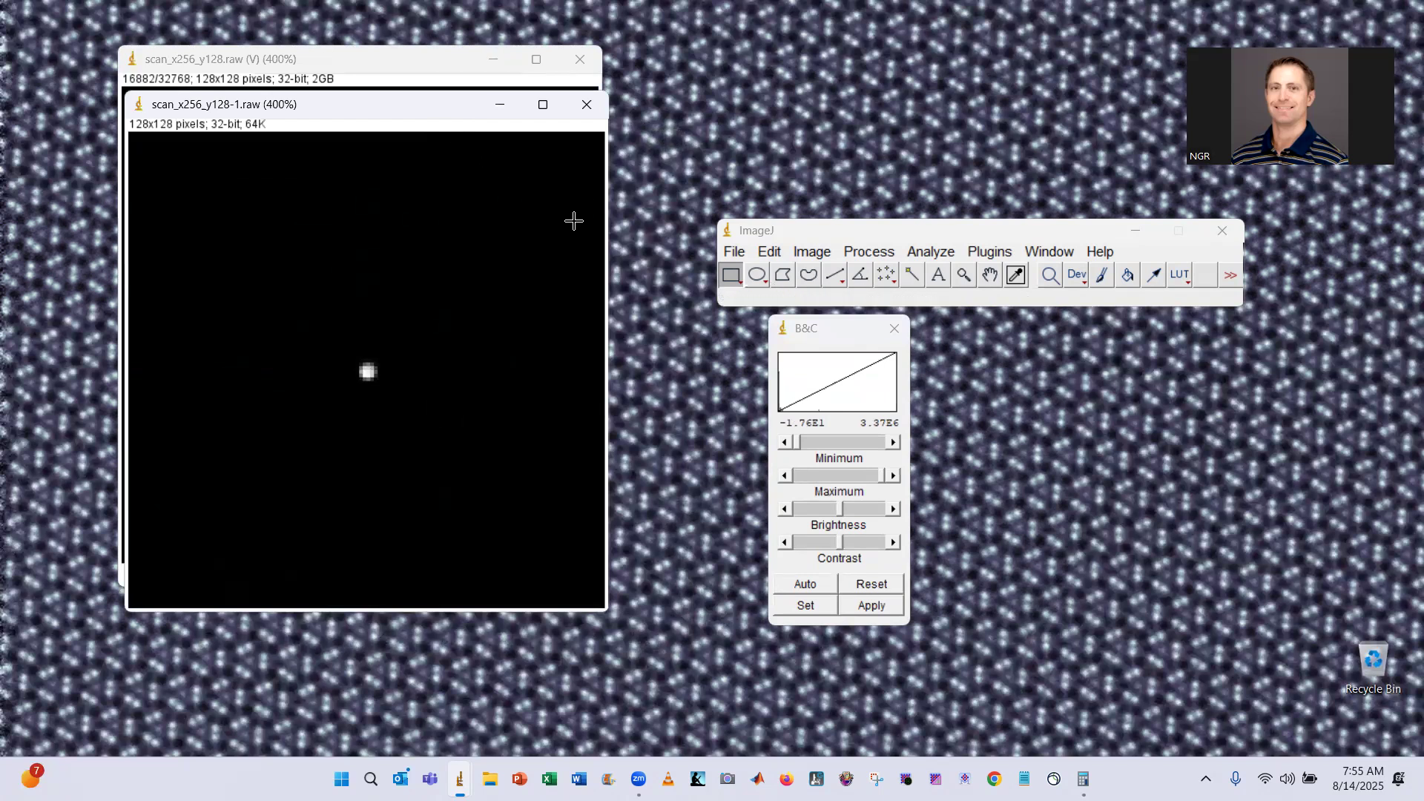
# - Duplicate the extracted diffraction pattern again and enlarge the new copy to 400%
pyautogui.click(812, 252)
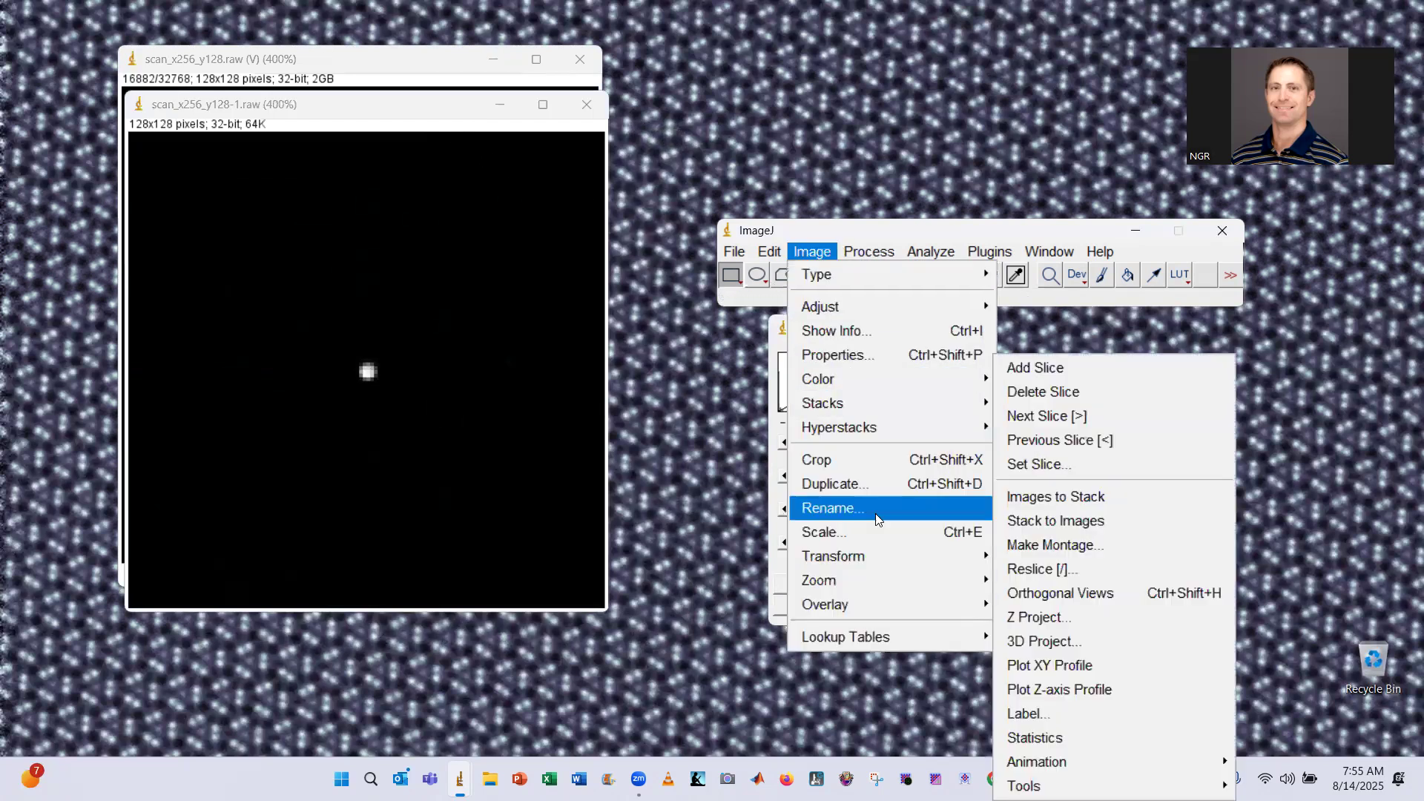
pyautogui.click(875, 489)
pyautogui.click(707, 260)
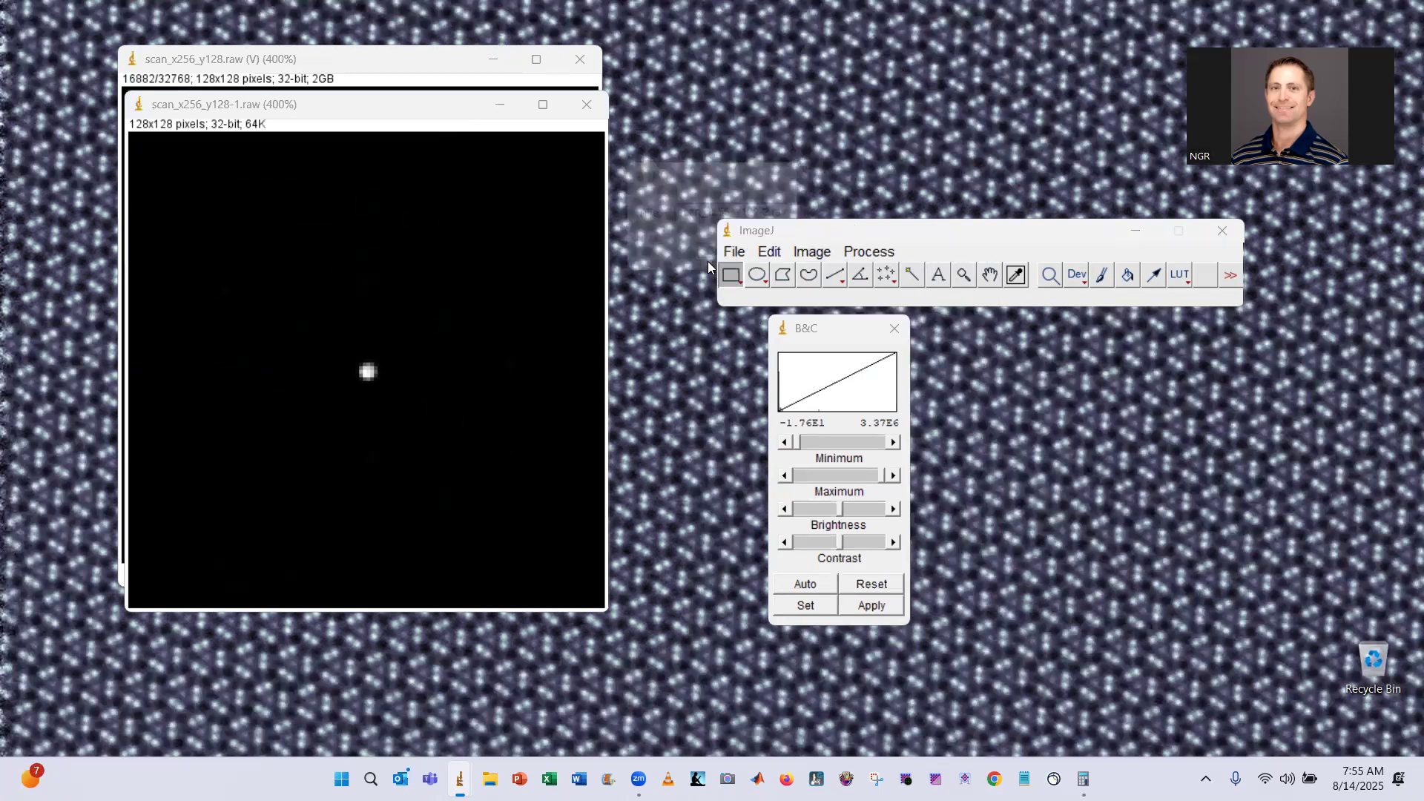
pyautogui.press('+')
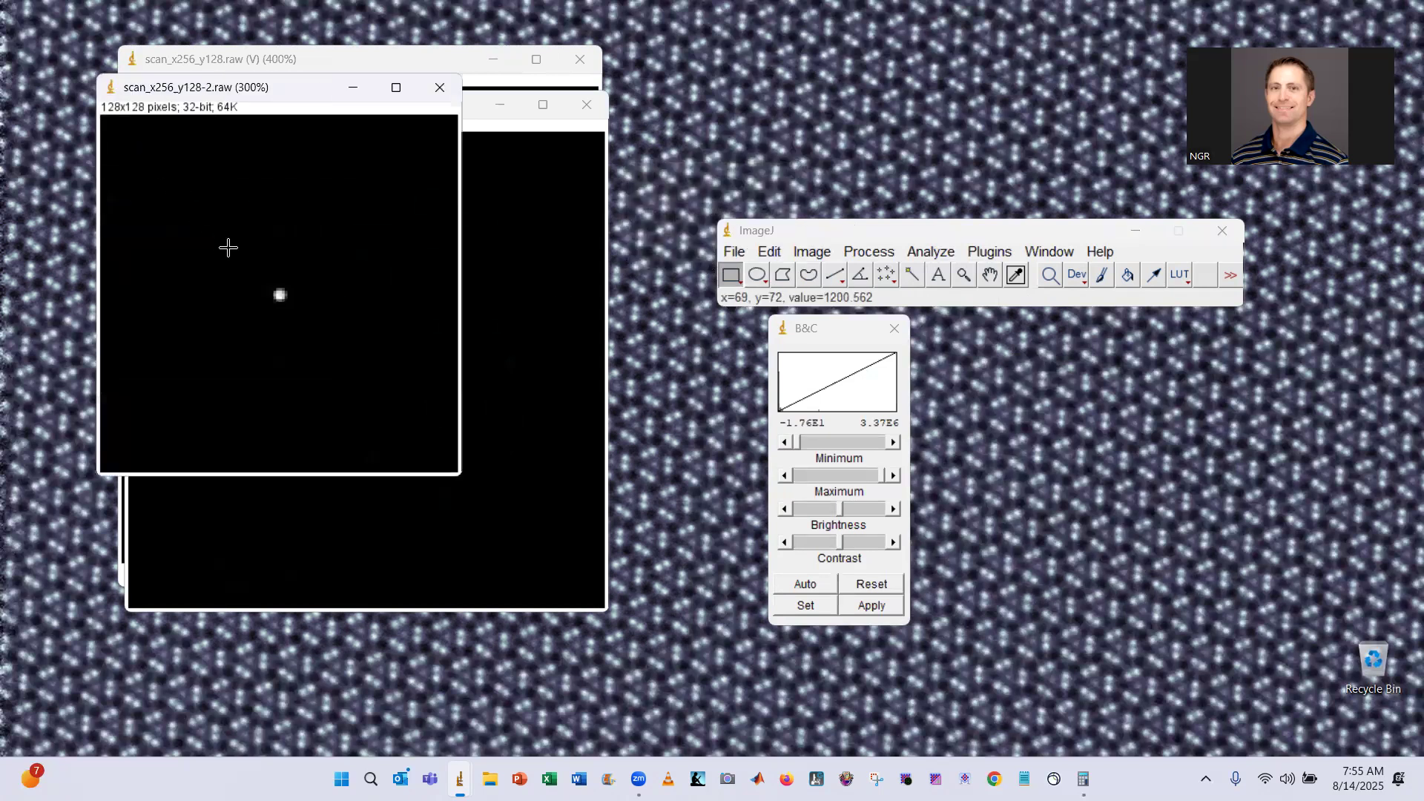
pyautogui.press('+')
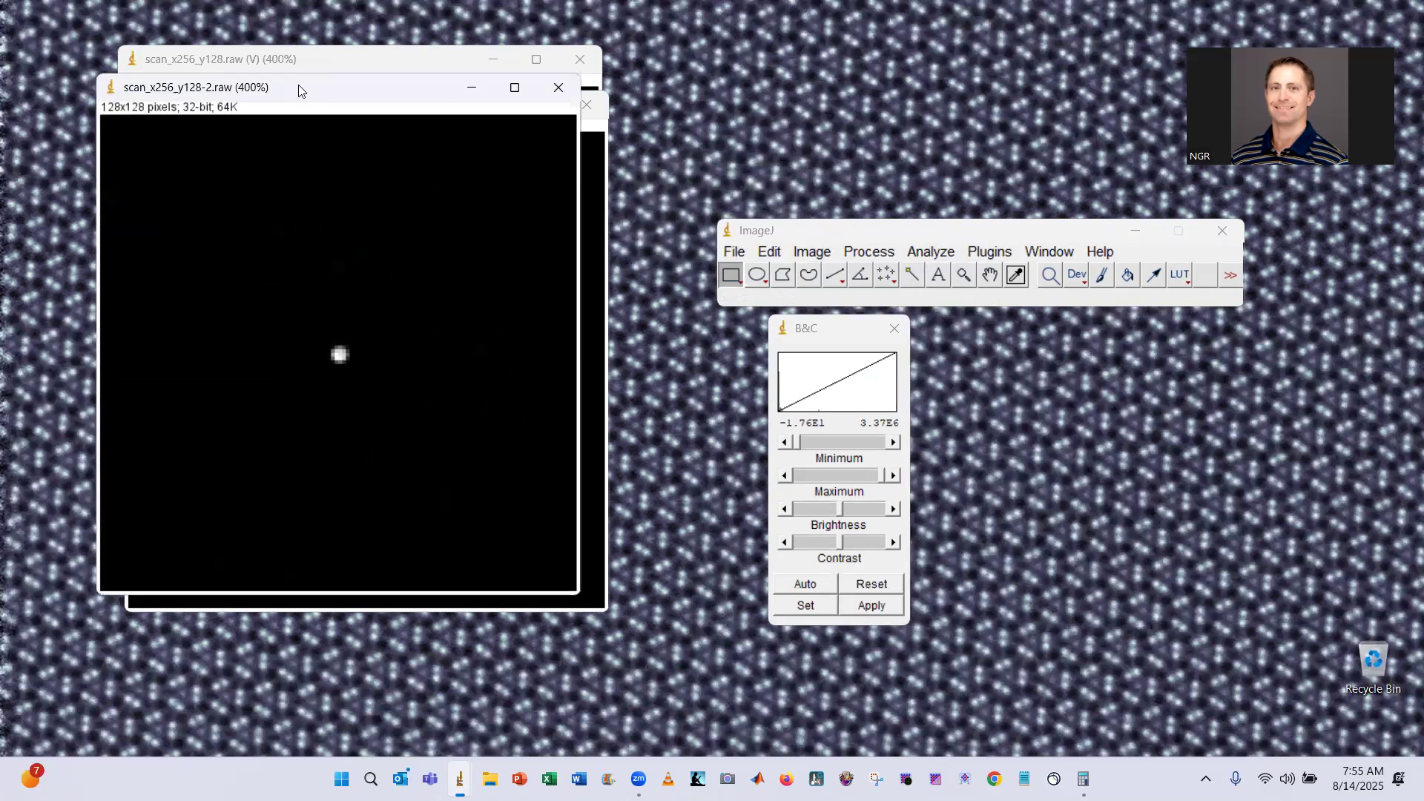
pyautogui.moveTo(299, 86); pyautogui.dragTo(377, 105)
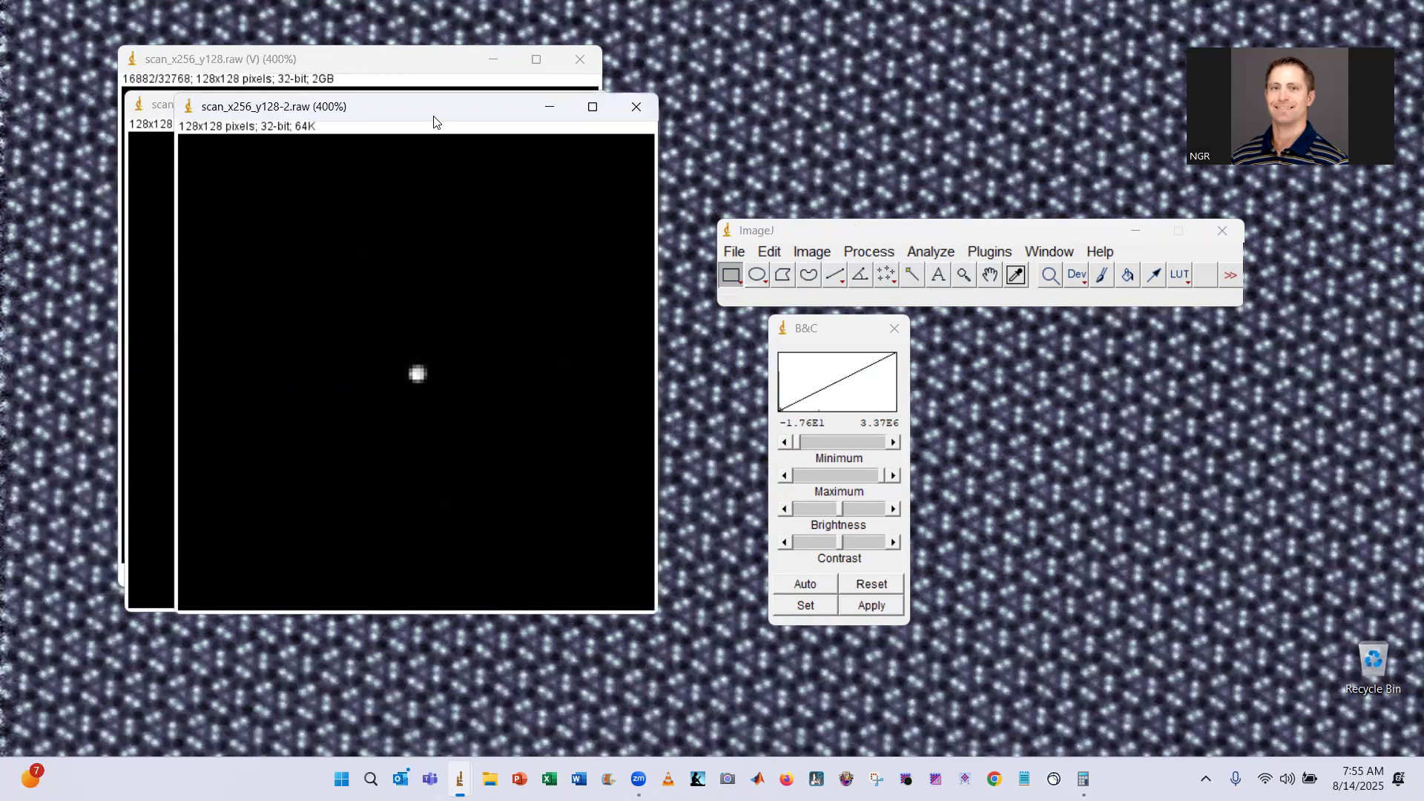
# - Rename the second copy of the diffraction pattern as gamma
pyautogui.rightClick(442, 199)
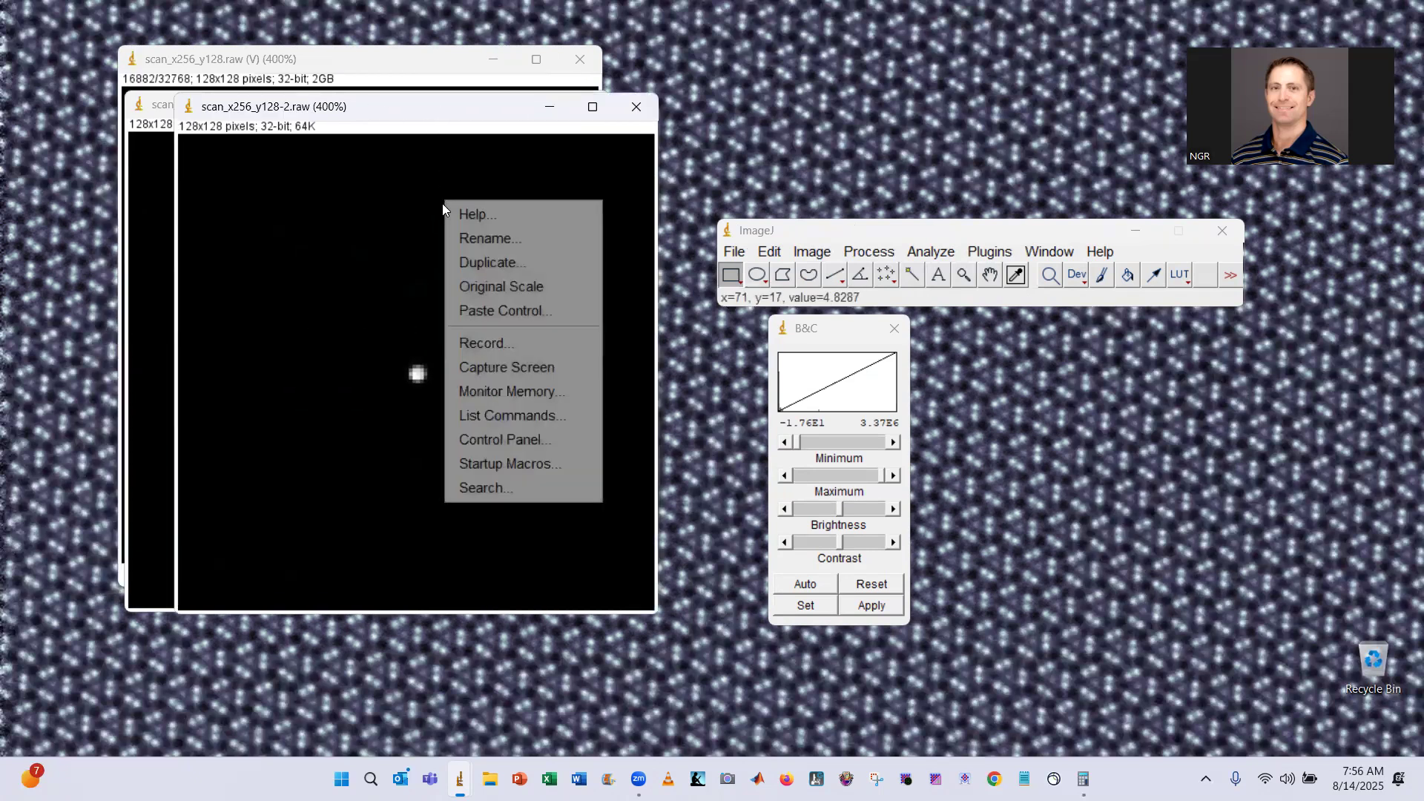
pyautogui.click(510, 239)
pyautogui.write('gamma')
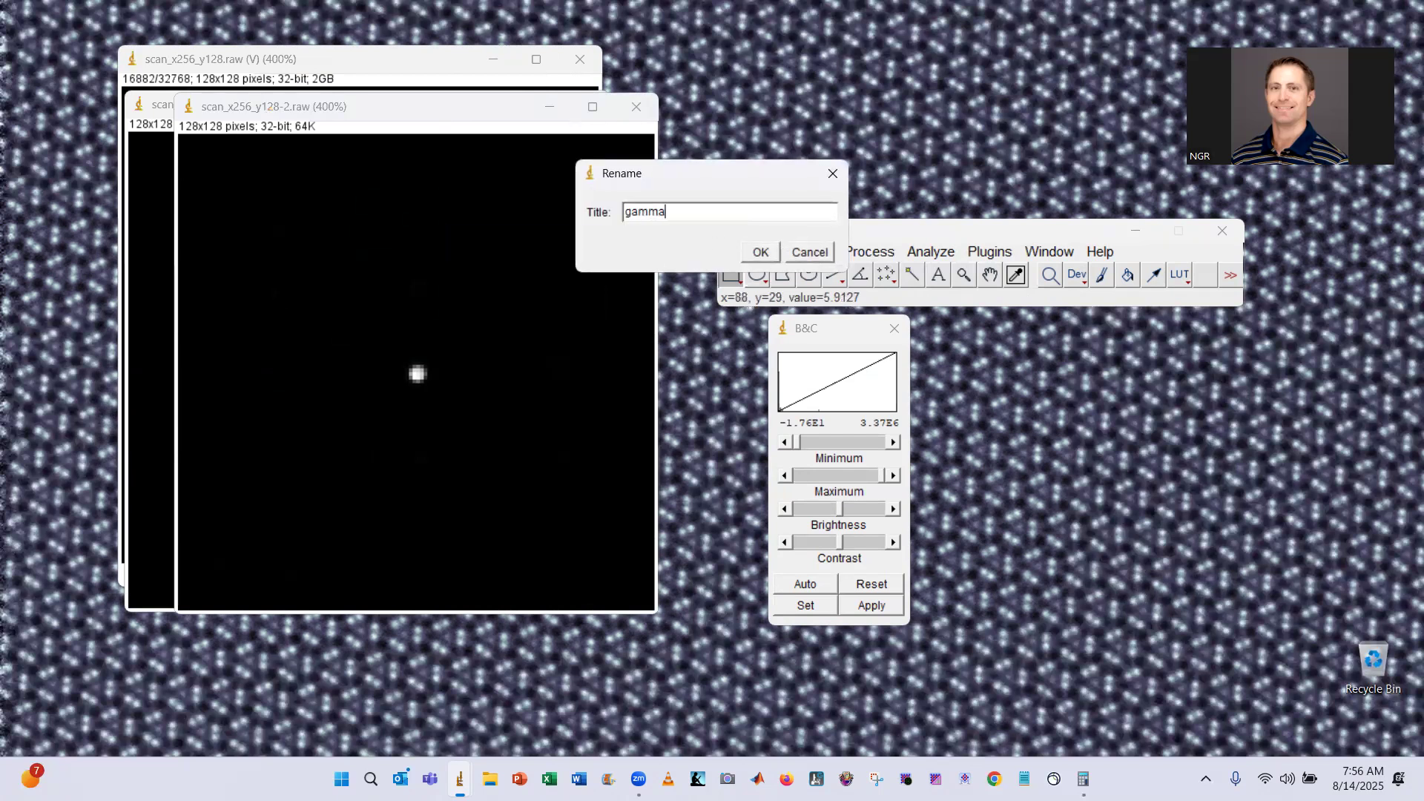
pyautogui.press('Return')
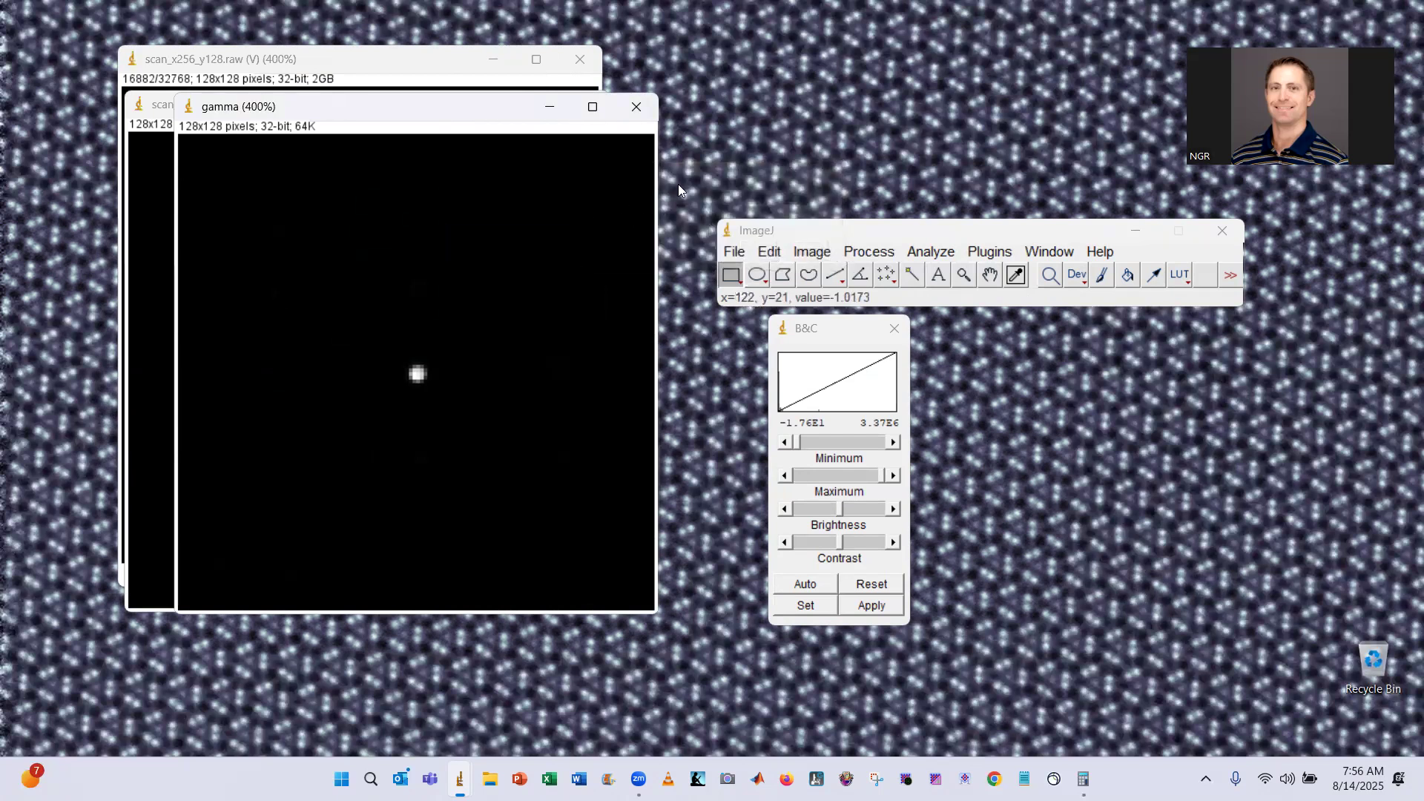
# - Duplicate the gamma image under the title log, enlarge it to 400%, and move it clear of the other windows
pyautogui.click(812, 251)
pyautogui.click(889, 483)
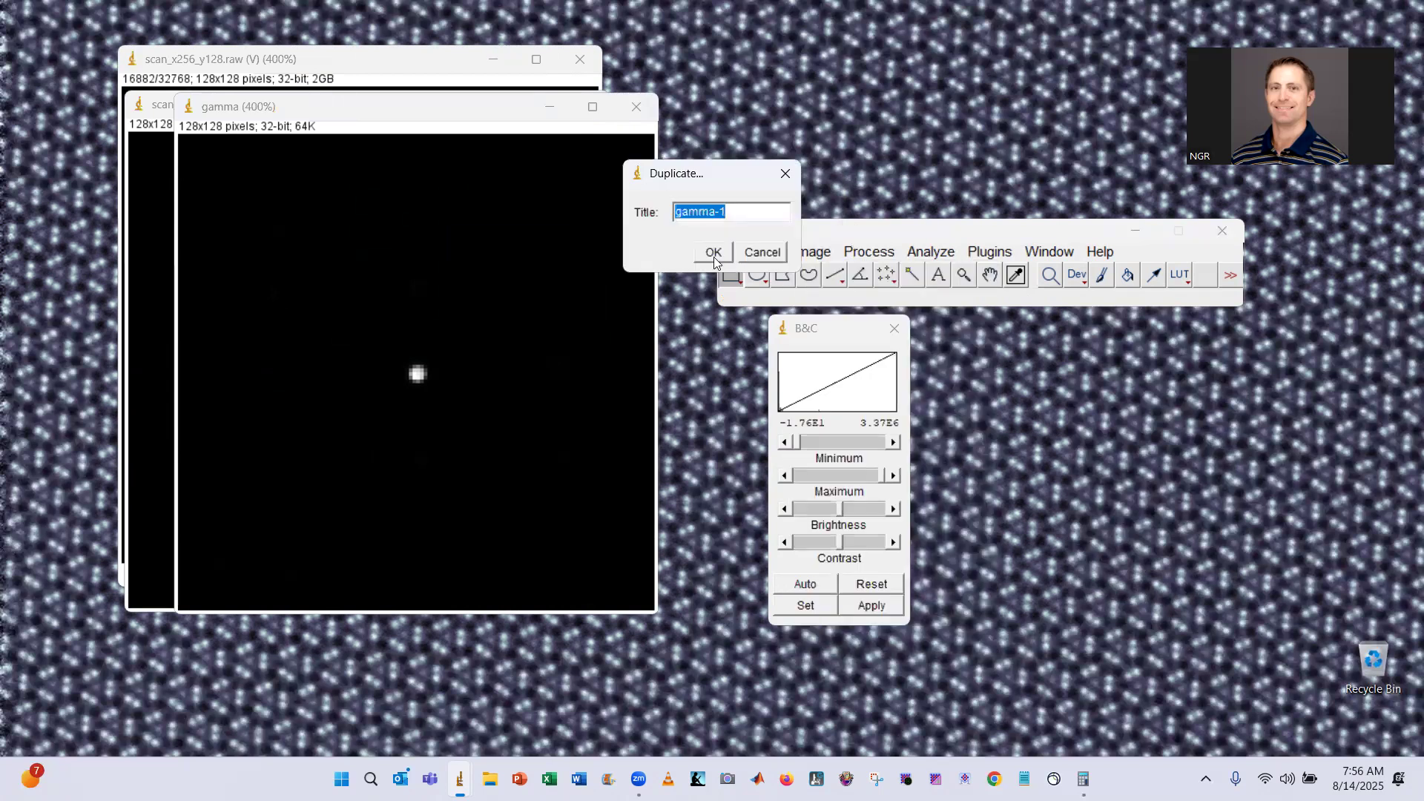
pyautogui.write('log')
pyautogui.click(713, 257)
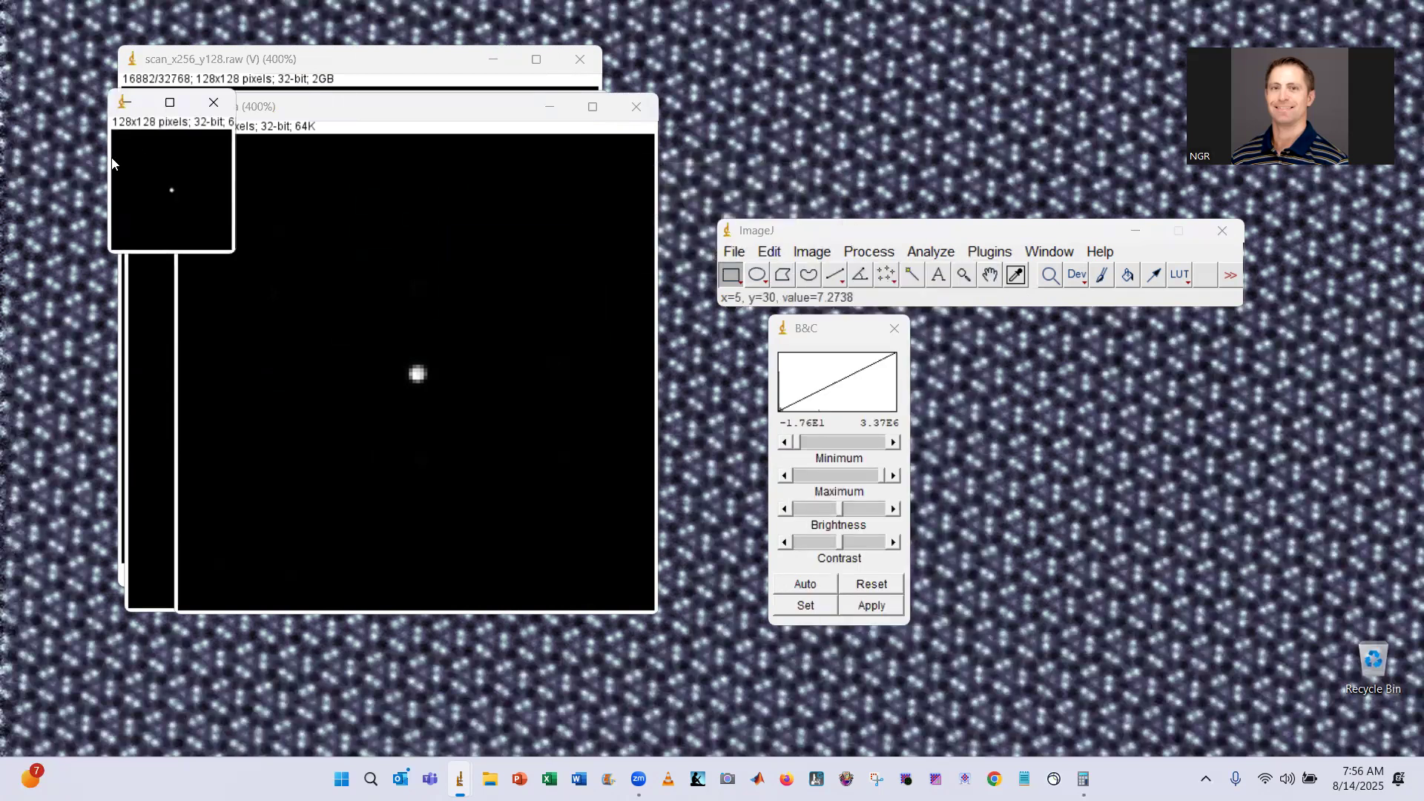
pyautogui.scroll(4, 159, 186)
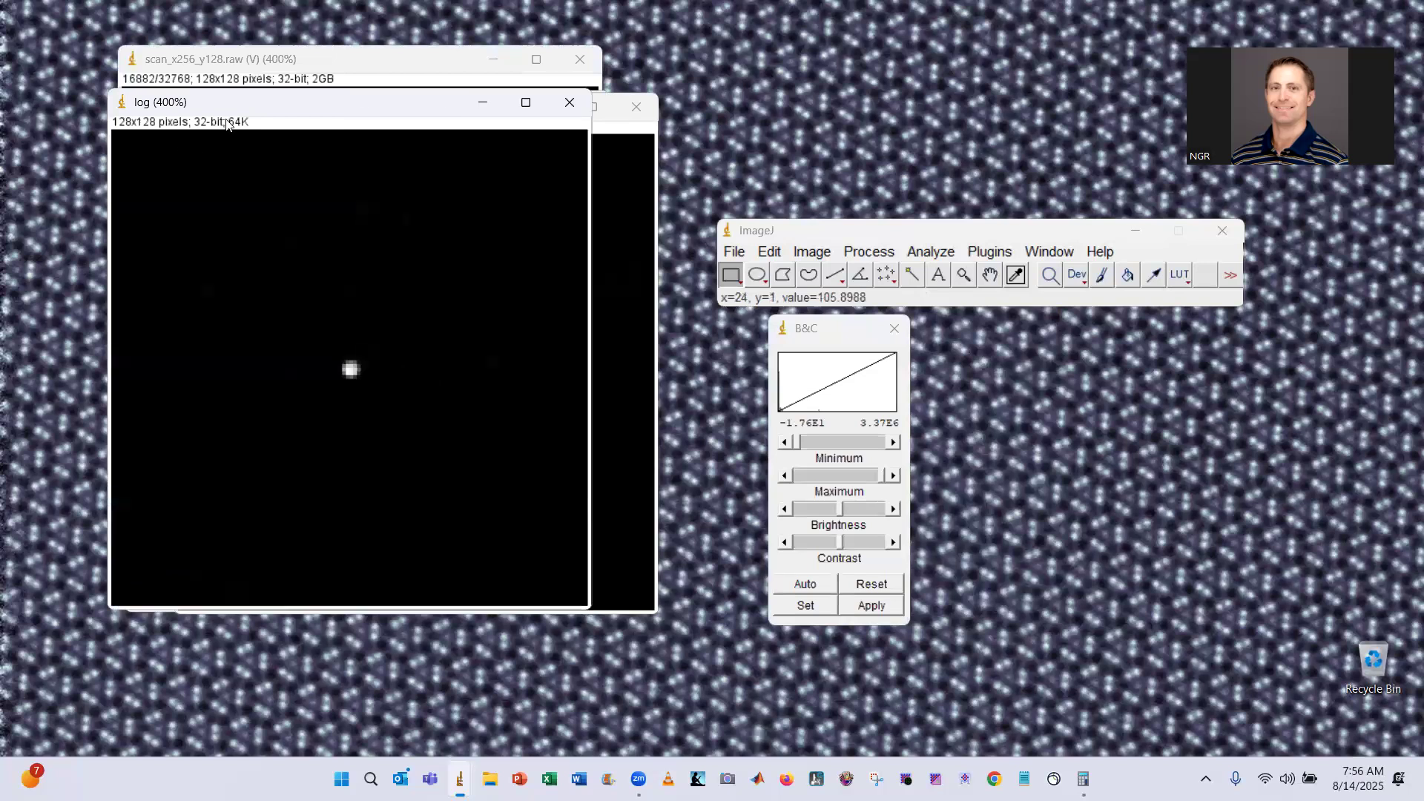
pyautogui.moveTo(264, 117); pyautogui.dragTo(497, 203)
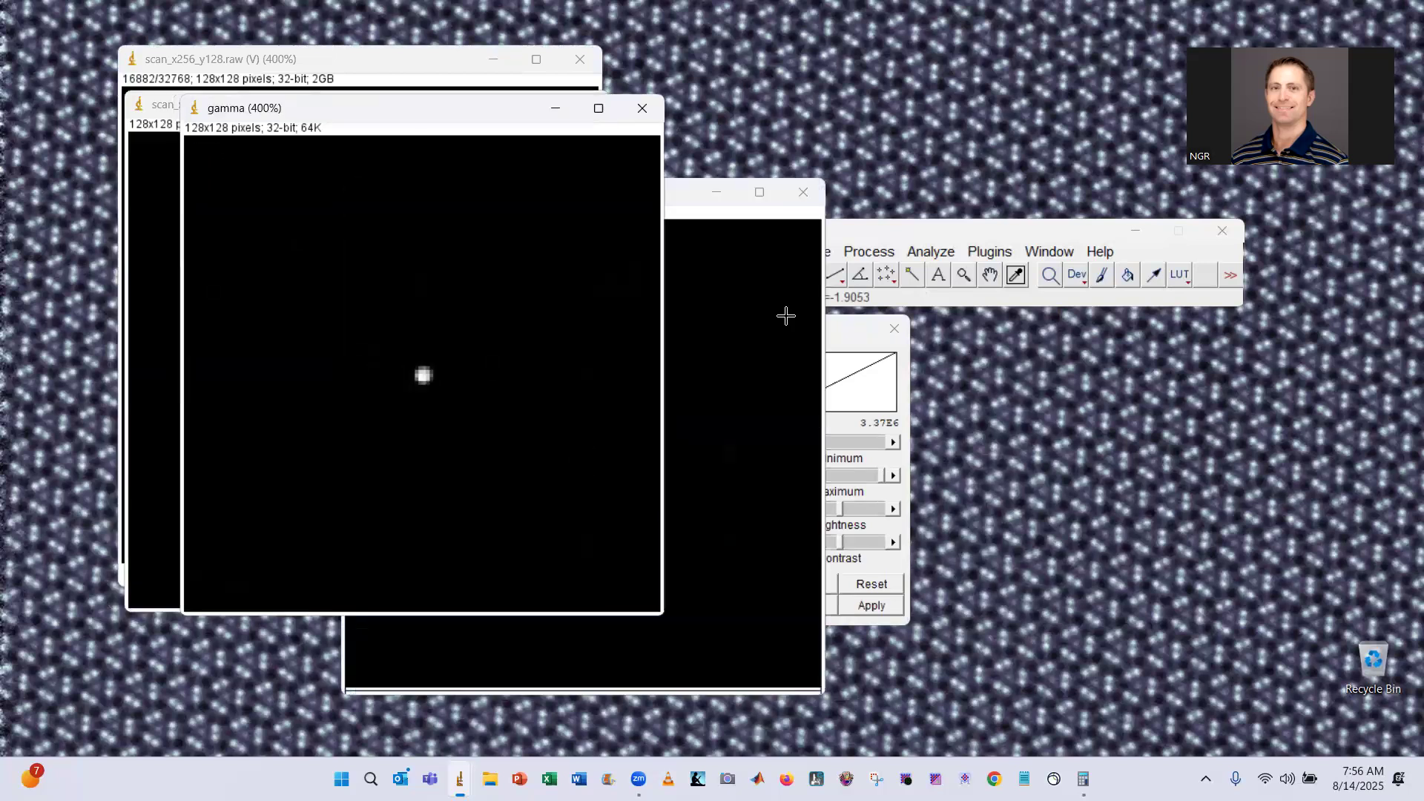
# - Apply a Gamma of 0.50 to the gamma image and reset its display range
pyautogui.click(868, 251)
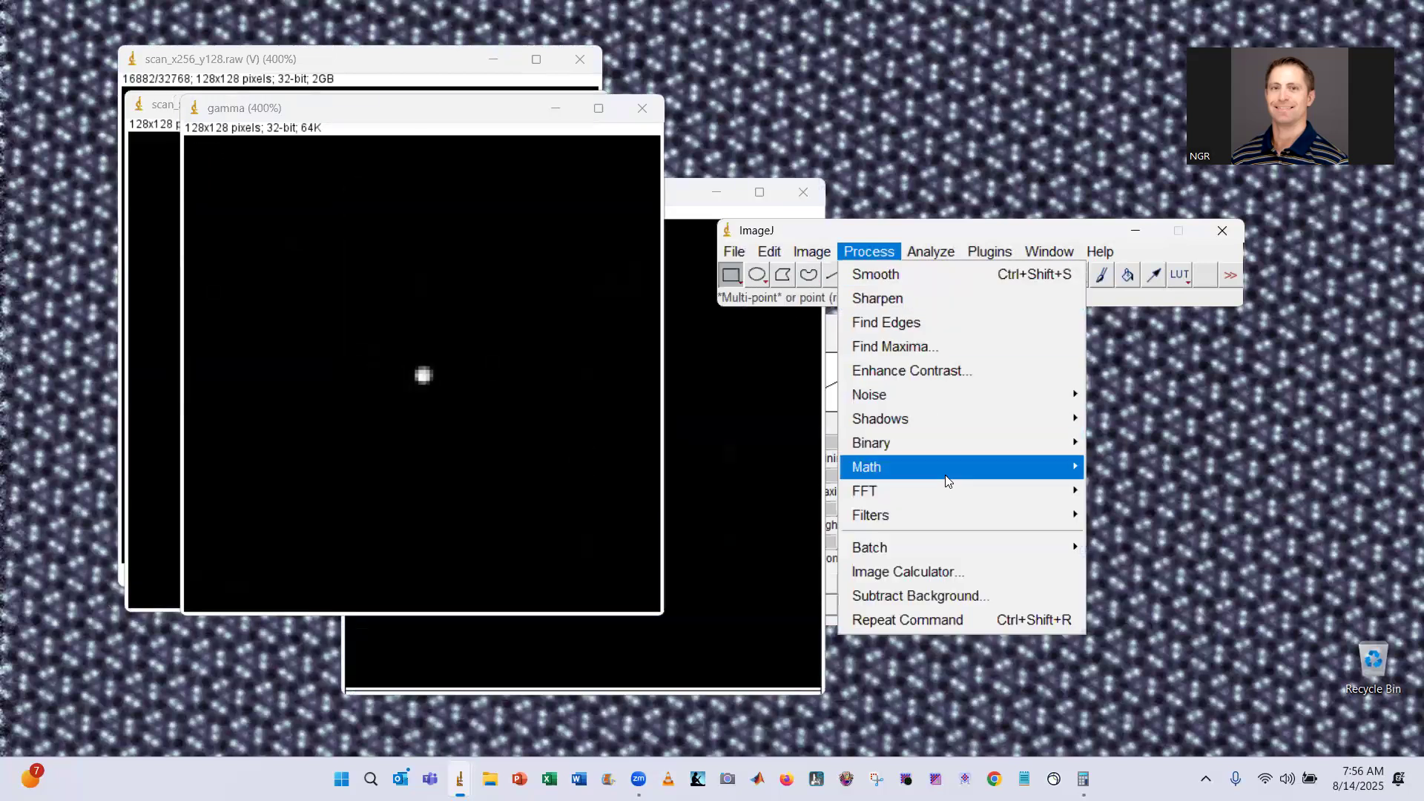
pyautogui.moveTo(945, 467)
pyautogui.click(1137, 253)
pyautogui.click(664, 243)
pyautogui.click(631, 240)
pyautogui.click(738, 277)
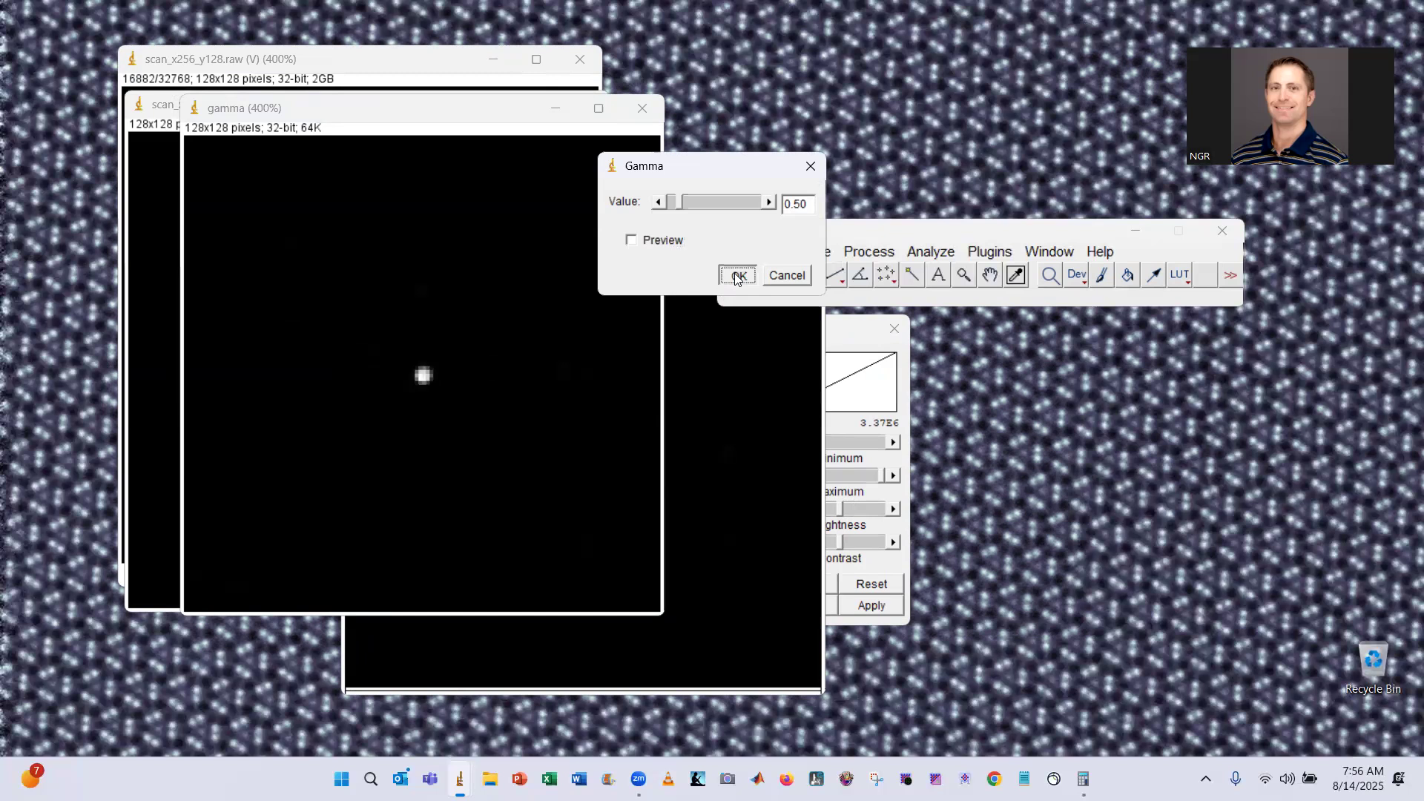
pyautogui.click(841, 330)
pyautogui.click(871, 585)
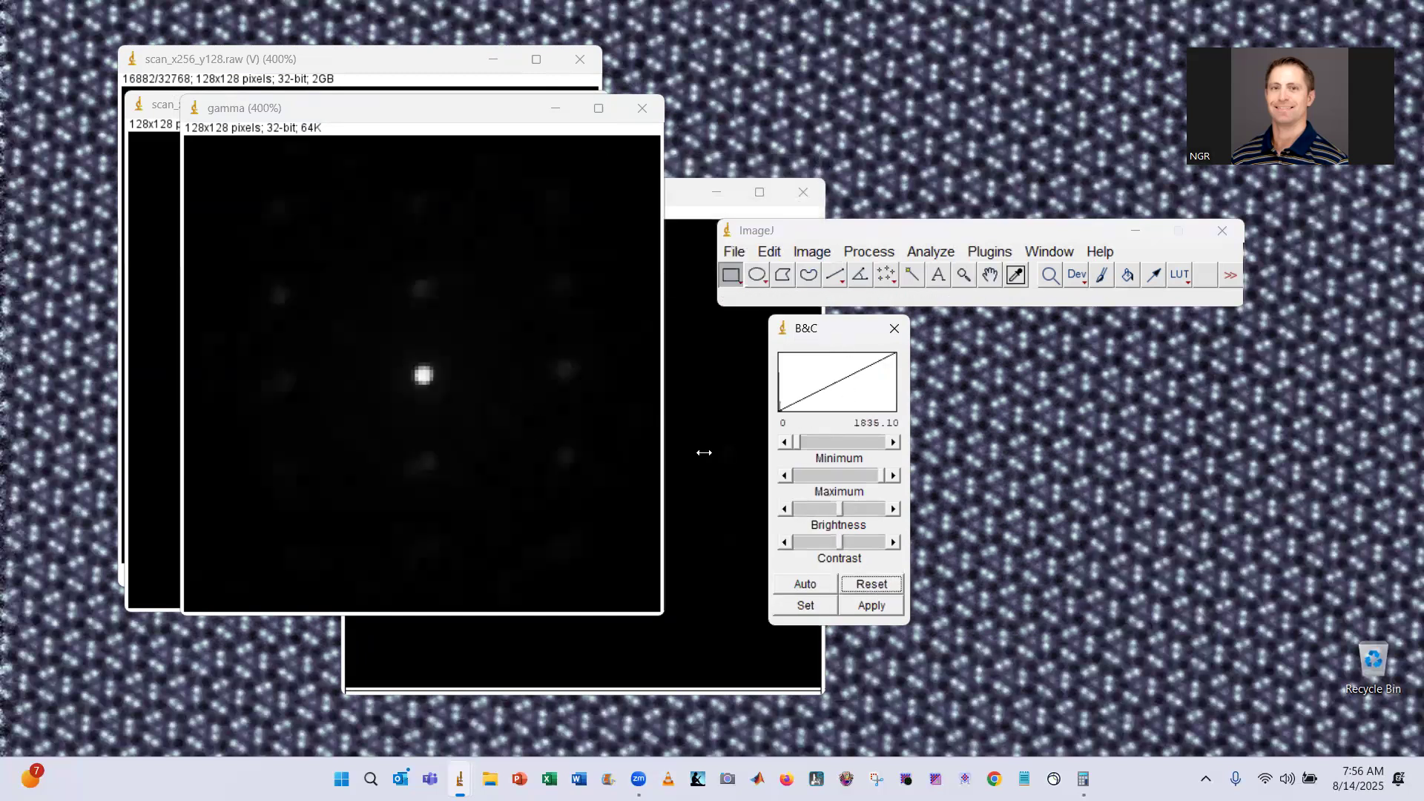
# - Auto-adjust the gamma image's contrast and raise its display maximum to about 220.6
pyautogui.click(808, 585)
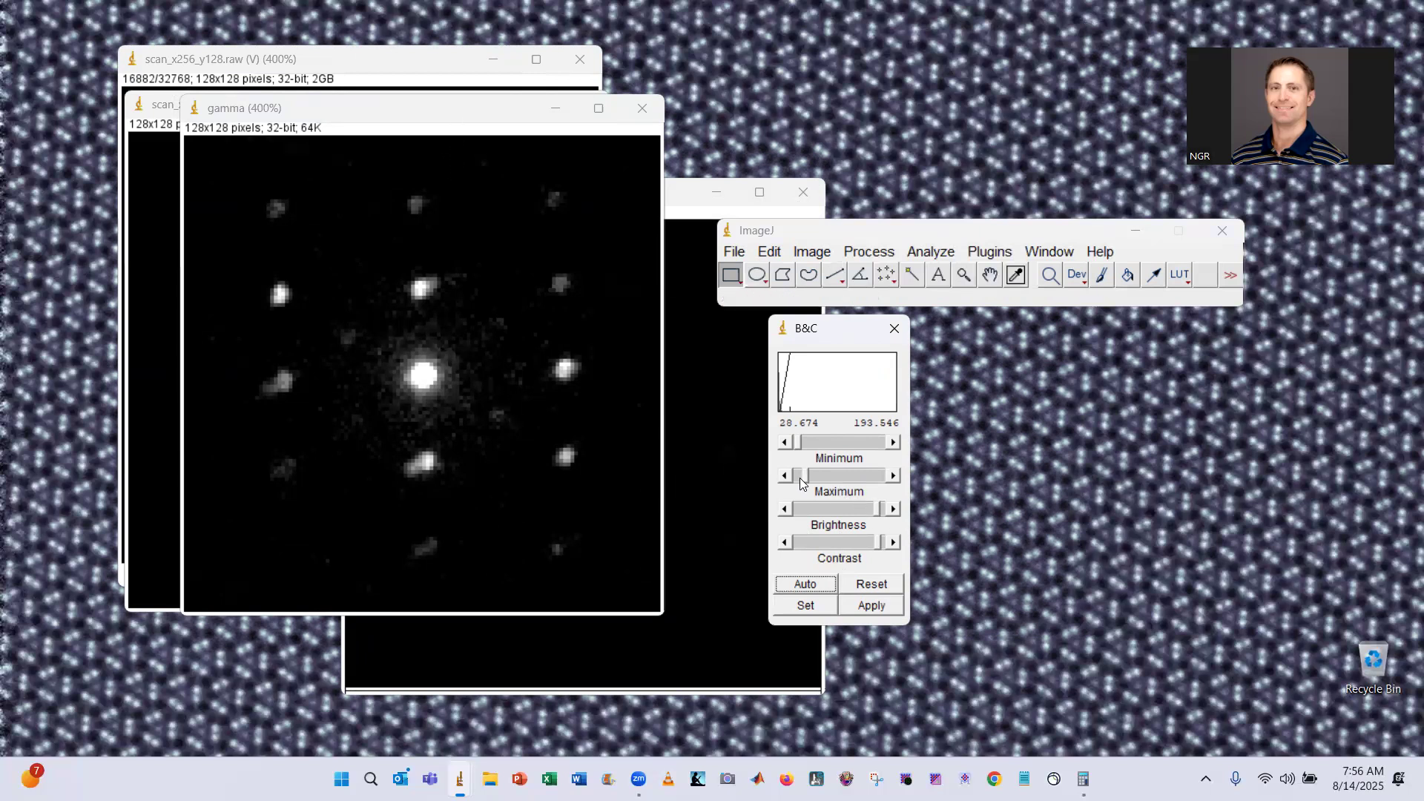
pyautogui.moveTo(807, 481); pyautogui.dragTo(808, 478)
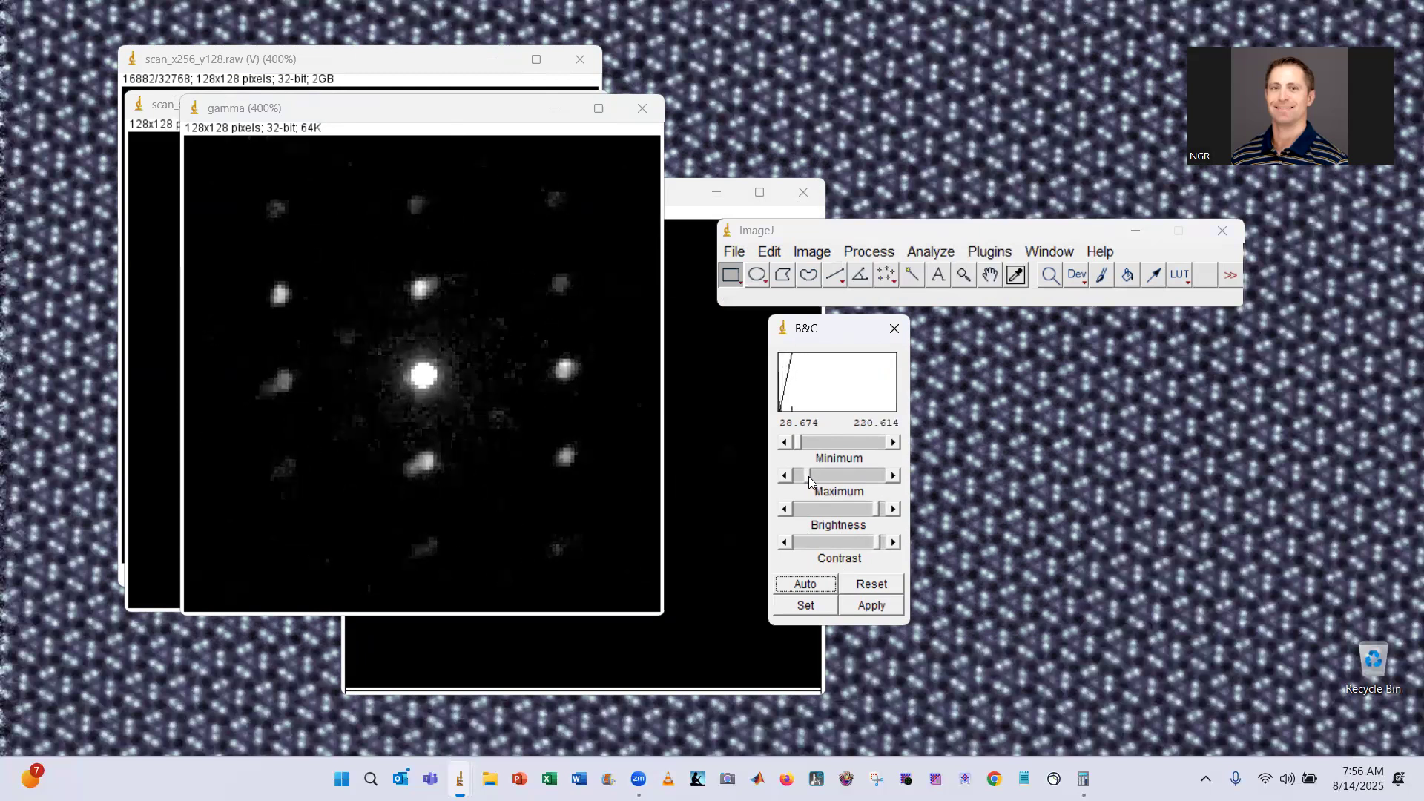
# - Apply the Log math operation to the log image and reset its display range
pyautogui.click(681, 200)
pyautogui.scroll(-1, 570, 341)
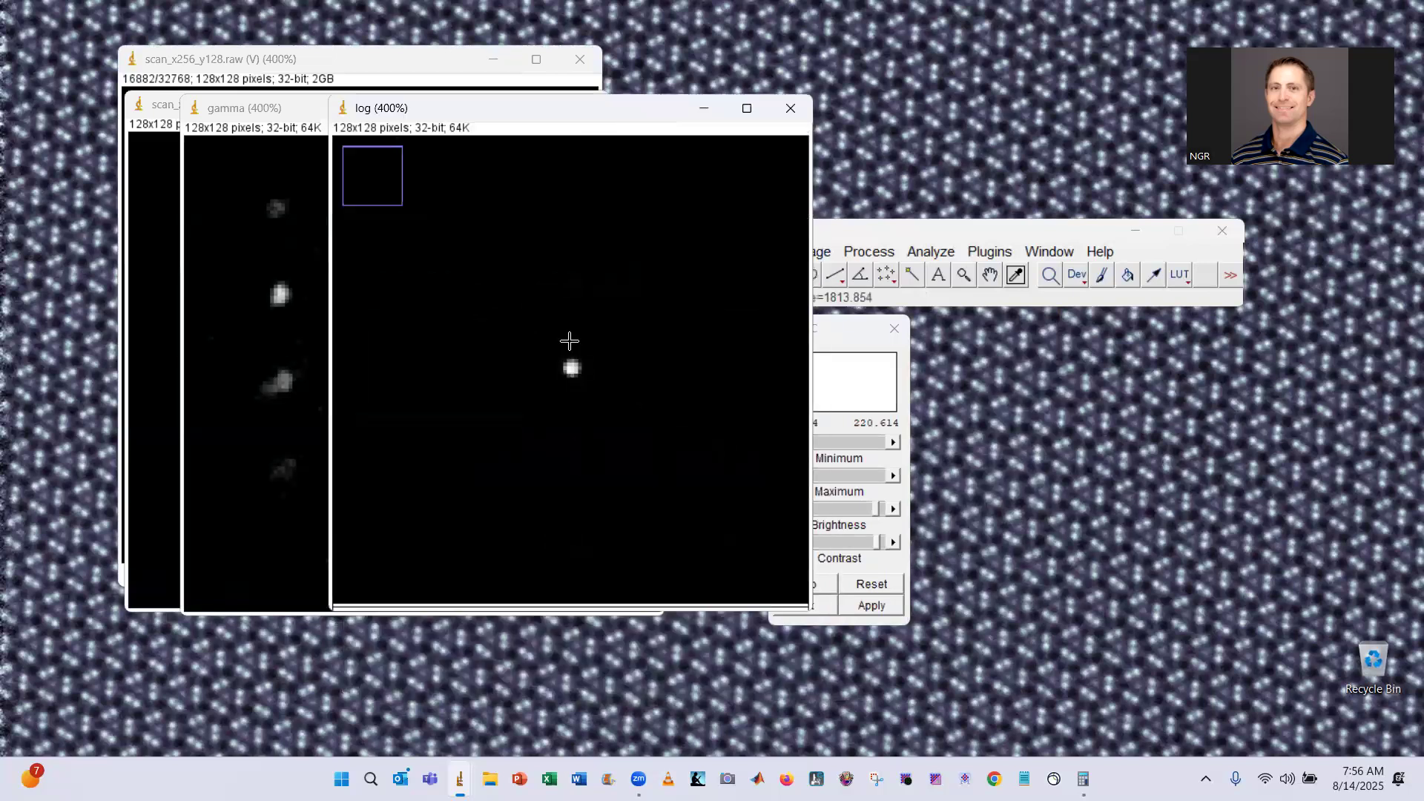
pyautogui.press('-')
pyautogui.press('+')
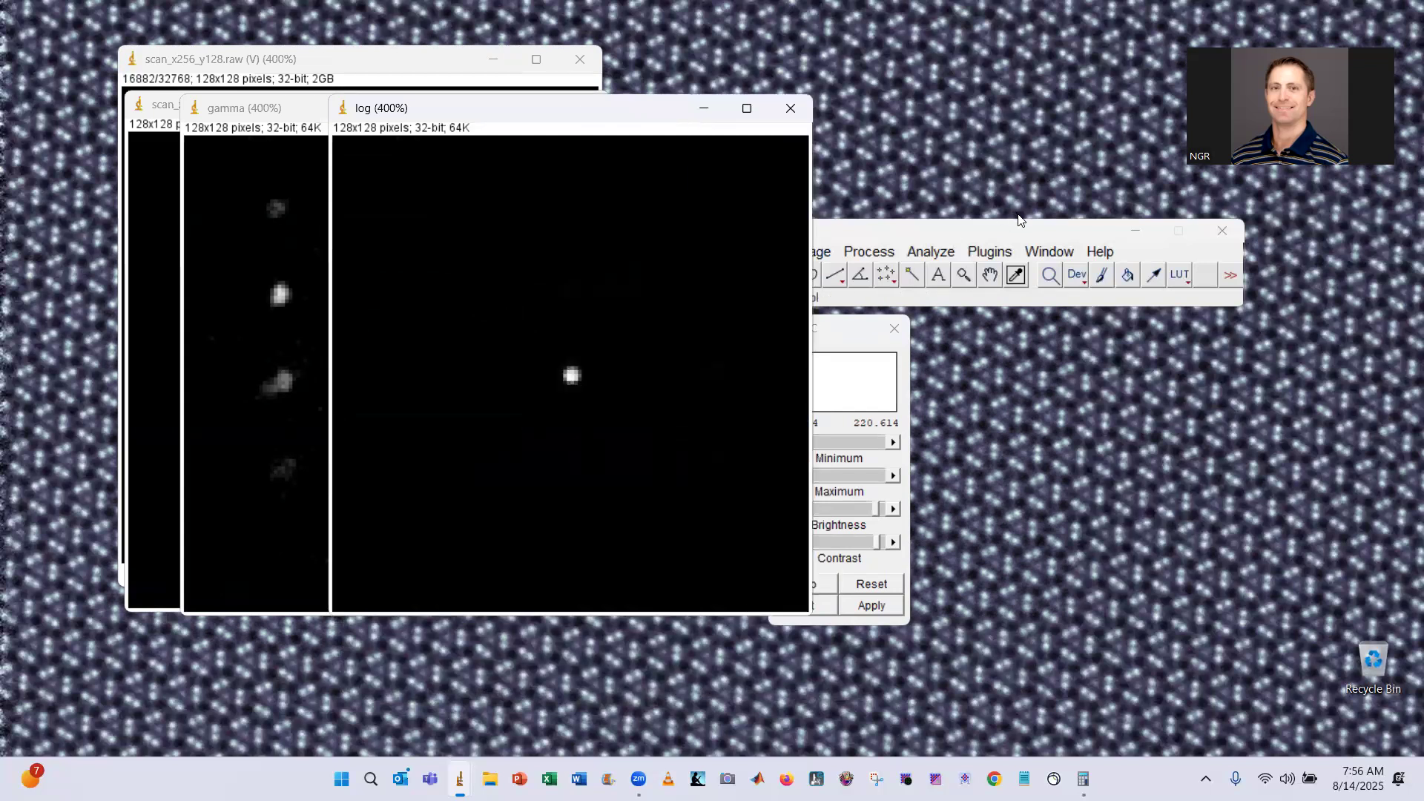
pyautogui.click(936, 252)
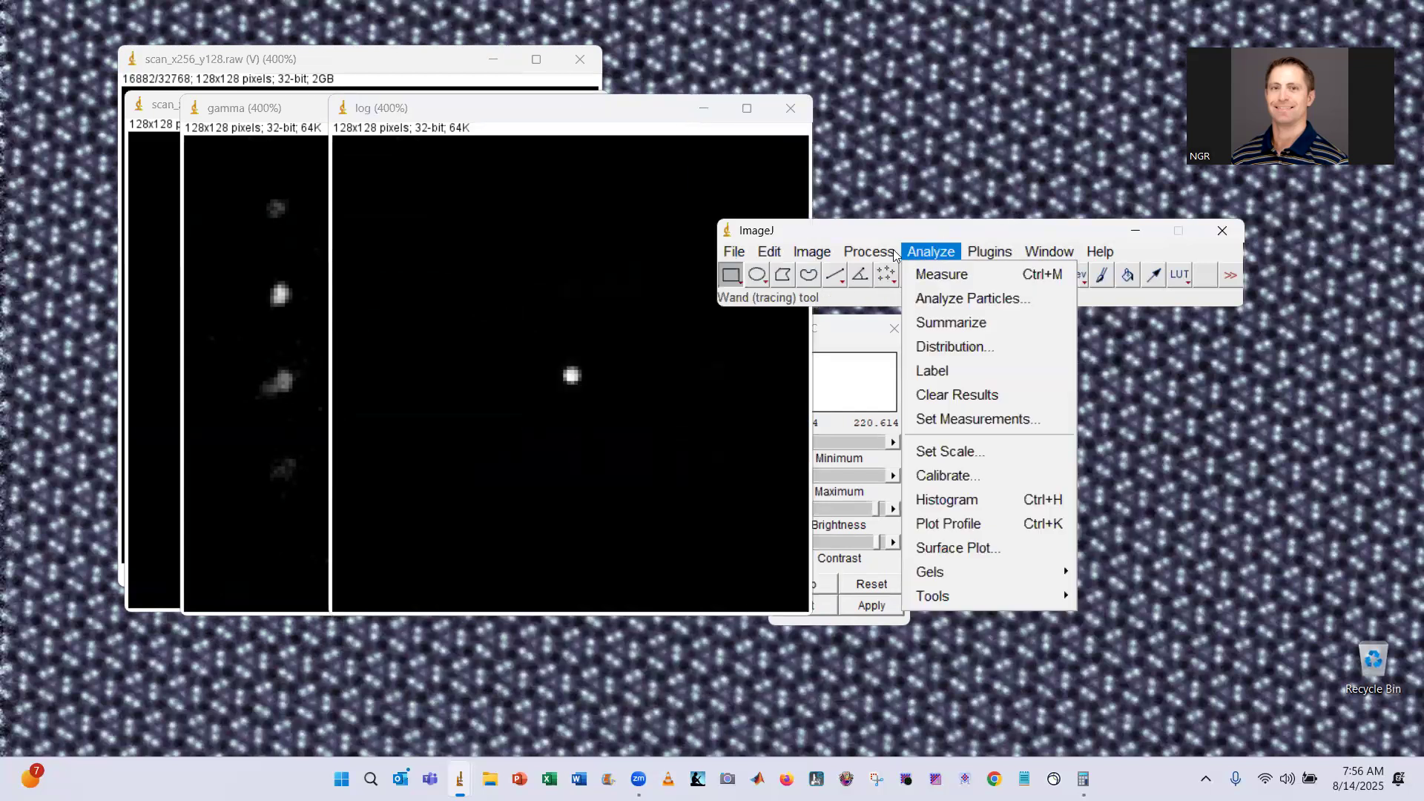
pyautogui.moveTo(869, 252)
pyautogui.moveTo(934, 465)
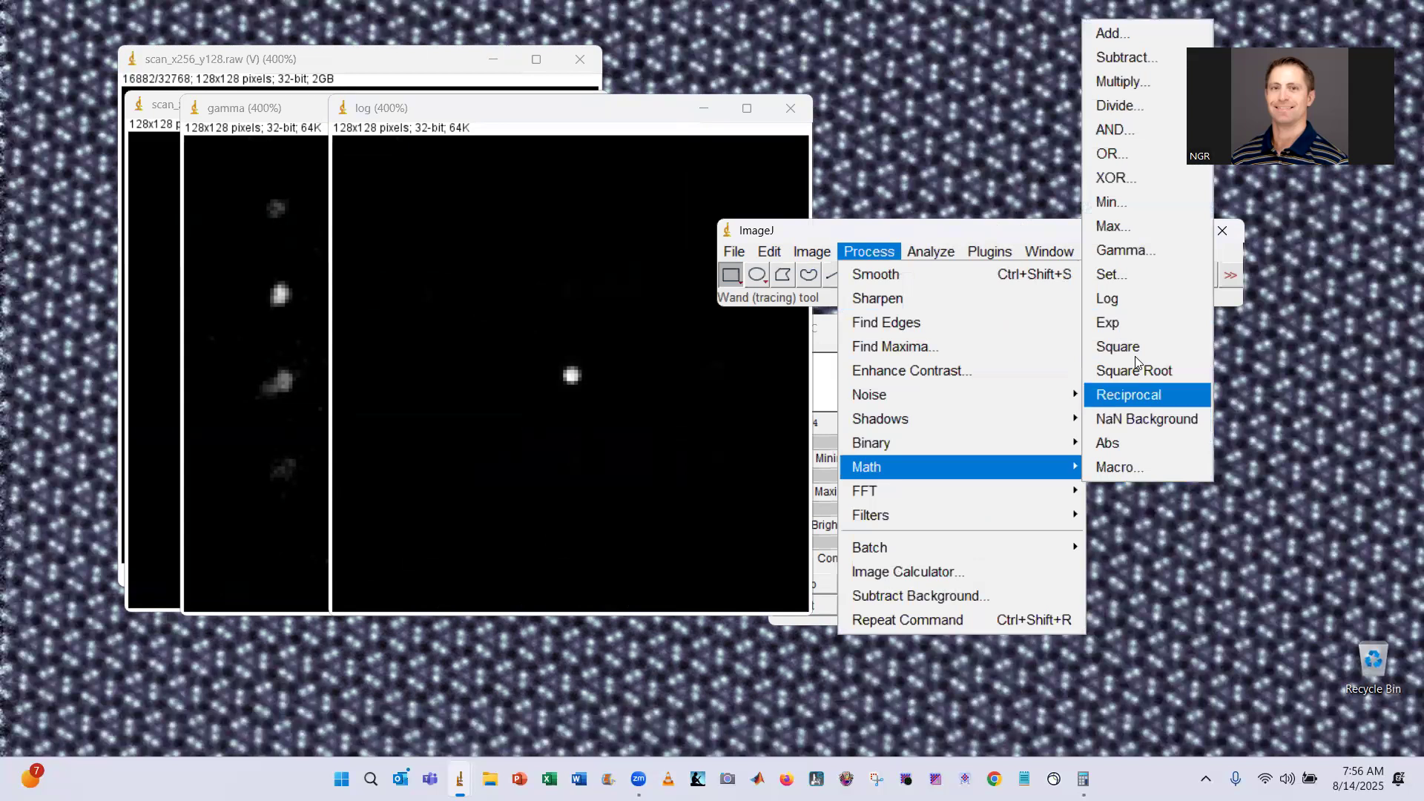
pyautogui.click(1140, 297)
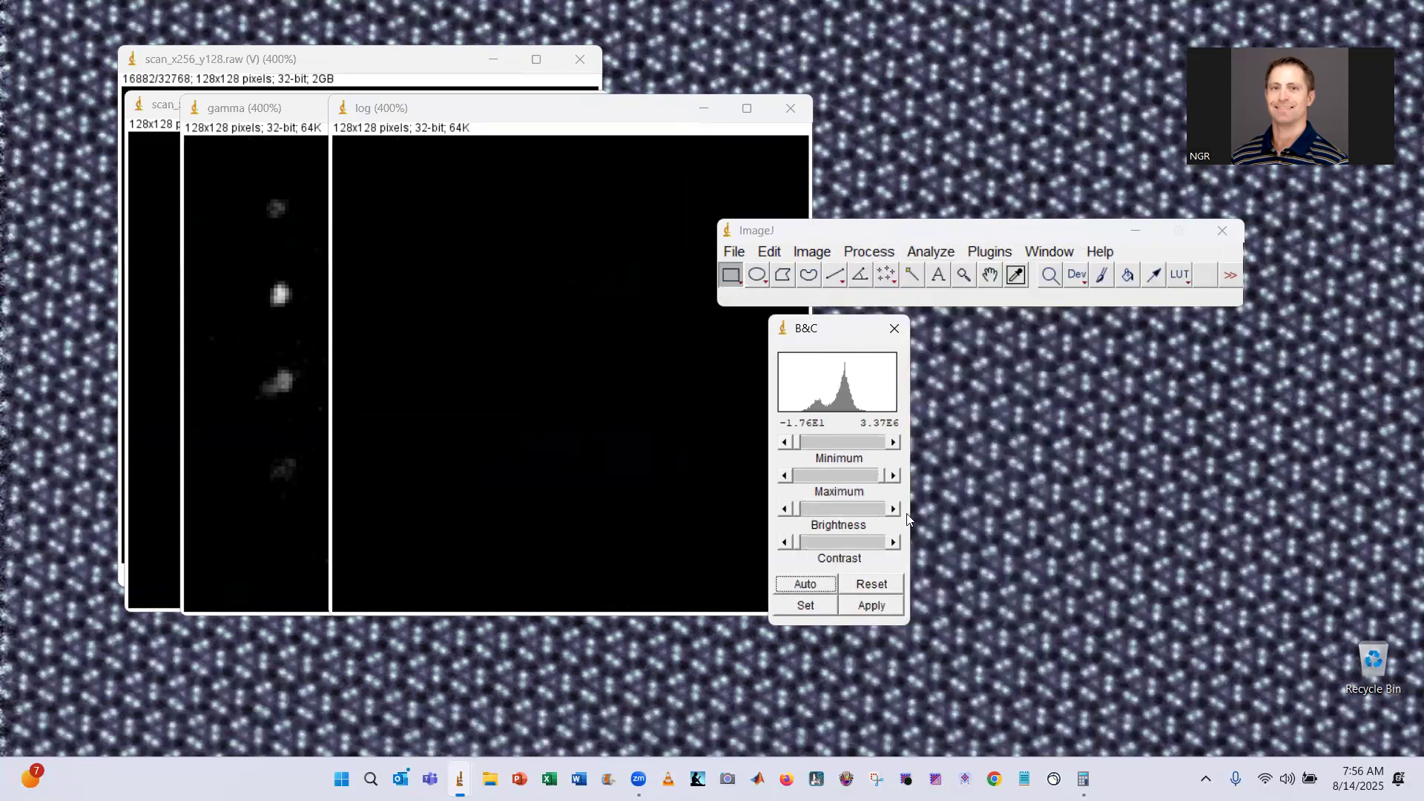
pyautogui.click(883, 585)
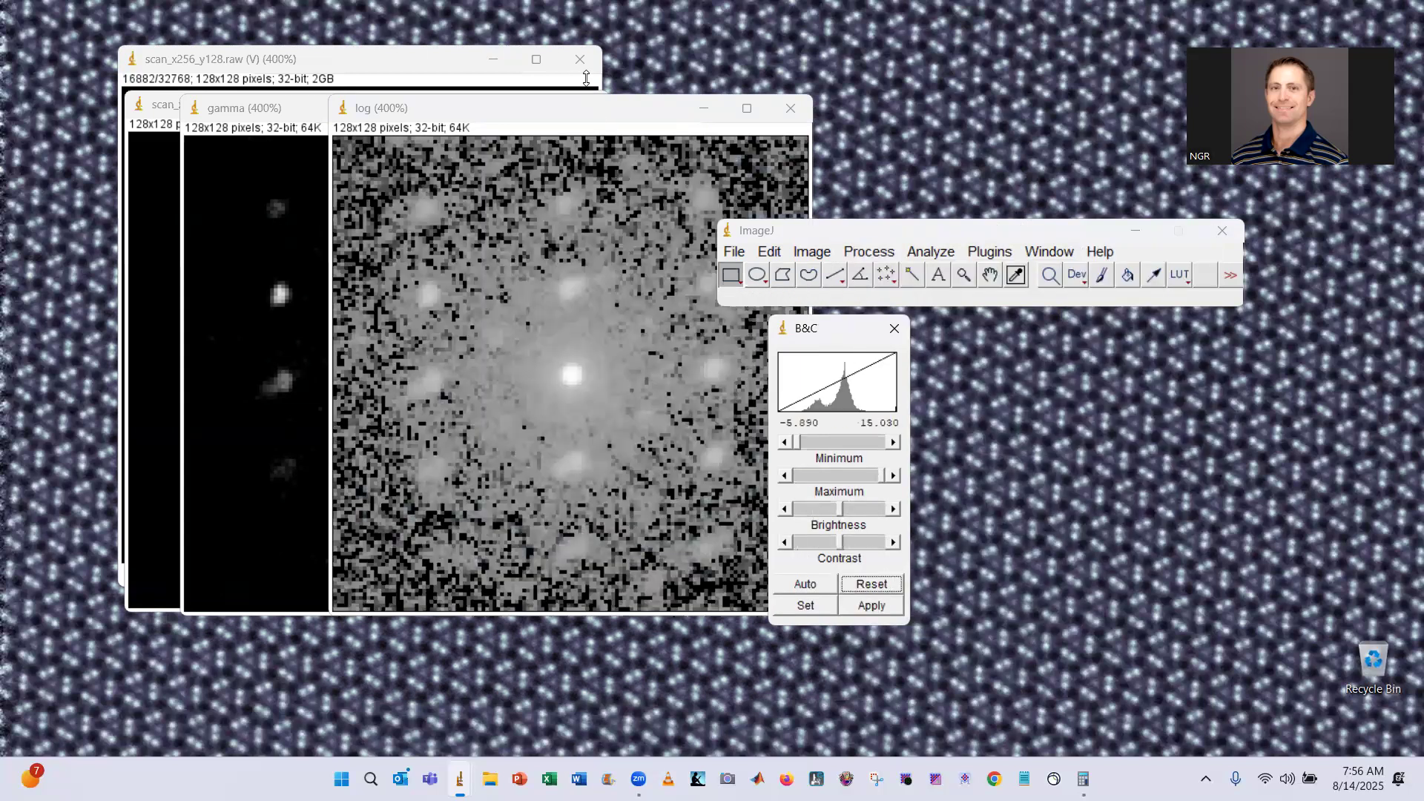
# - Spread the log and gamma image windows apart and bring the unscaled extracted pattern forward to compare the intensity scalings
pyautogui.click(588, 110)
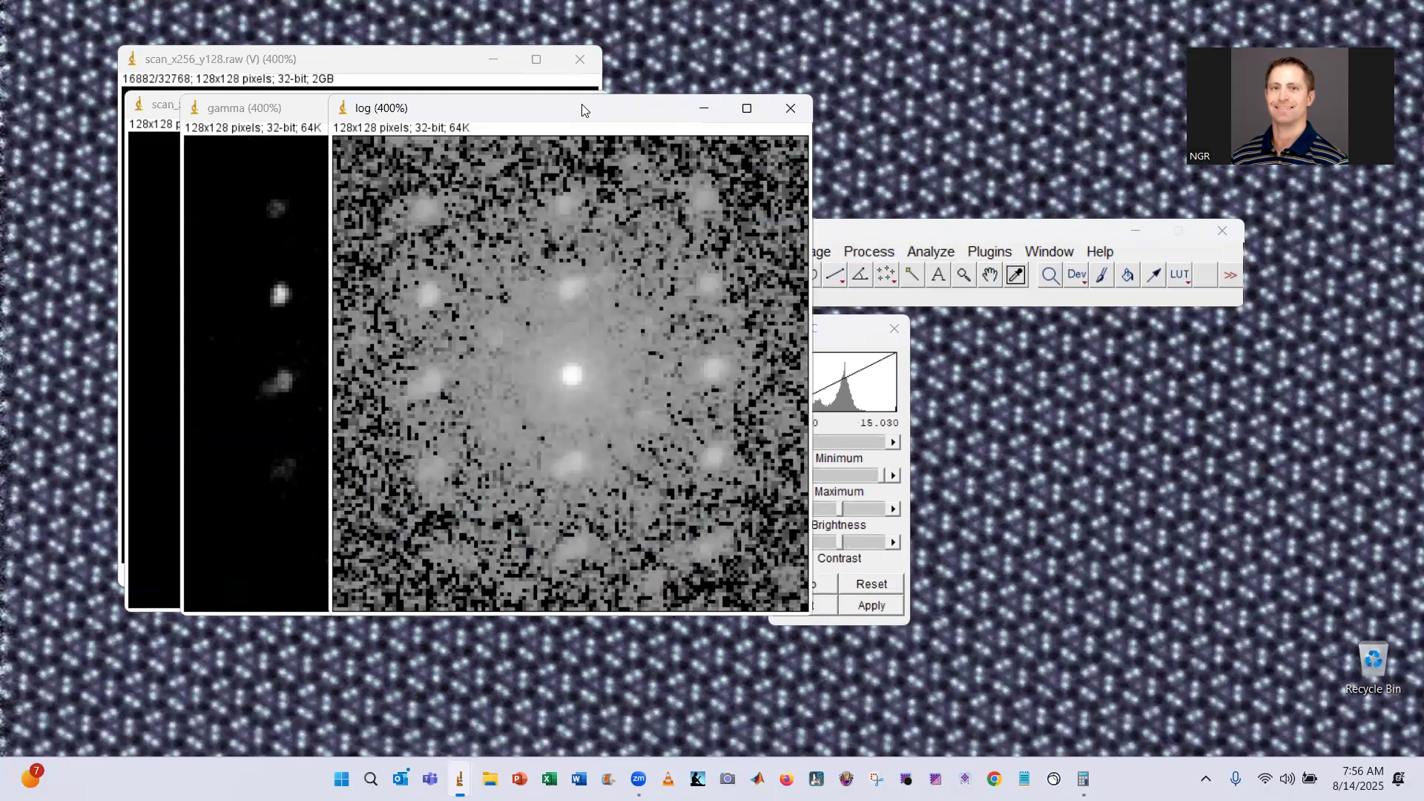
pyautogui.moveTo(585, 111); pyautogui.dragTo(530, 106)
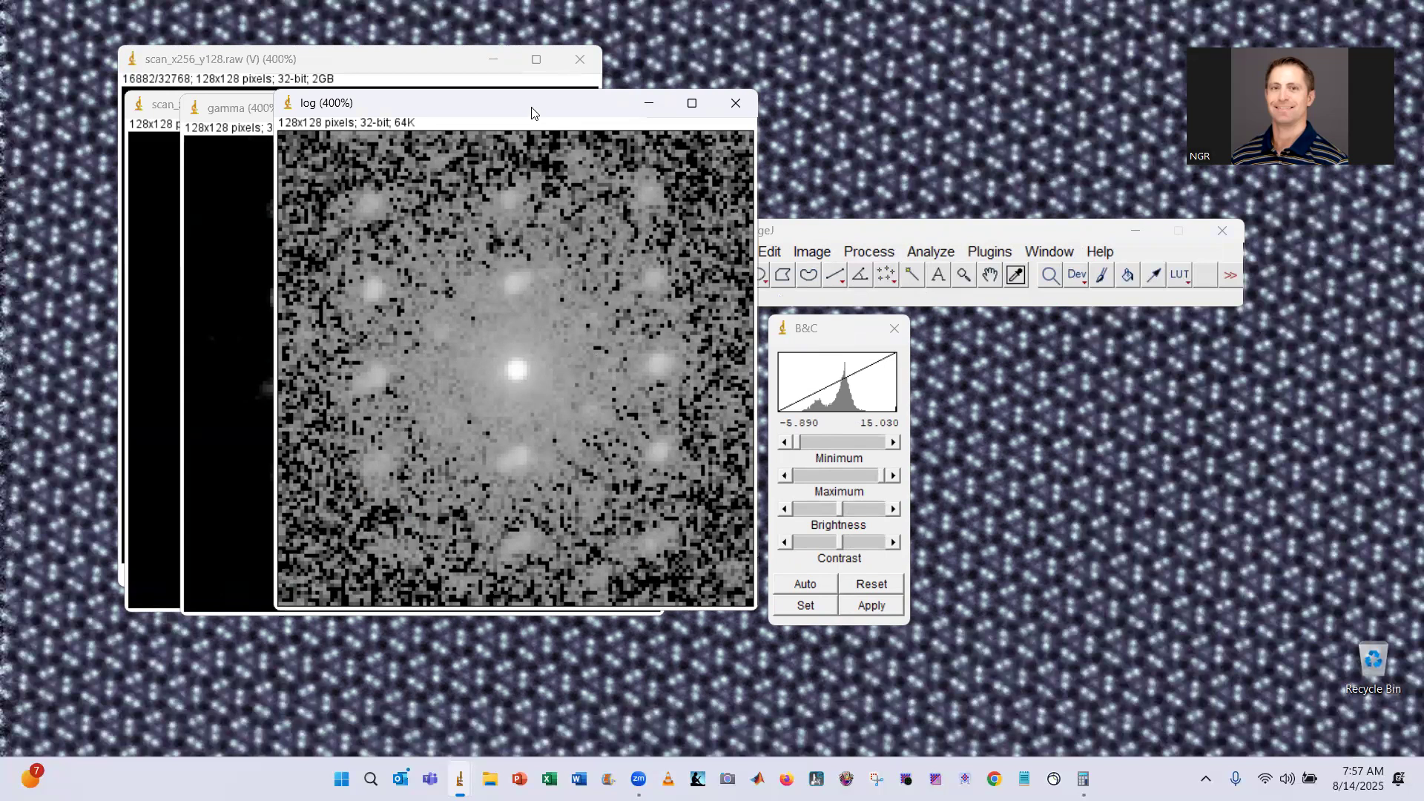
pyautogui.moveTo(531, 112); pyautogui.dragTo(850, 180)
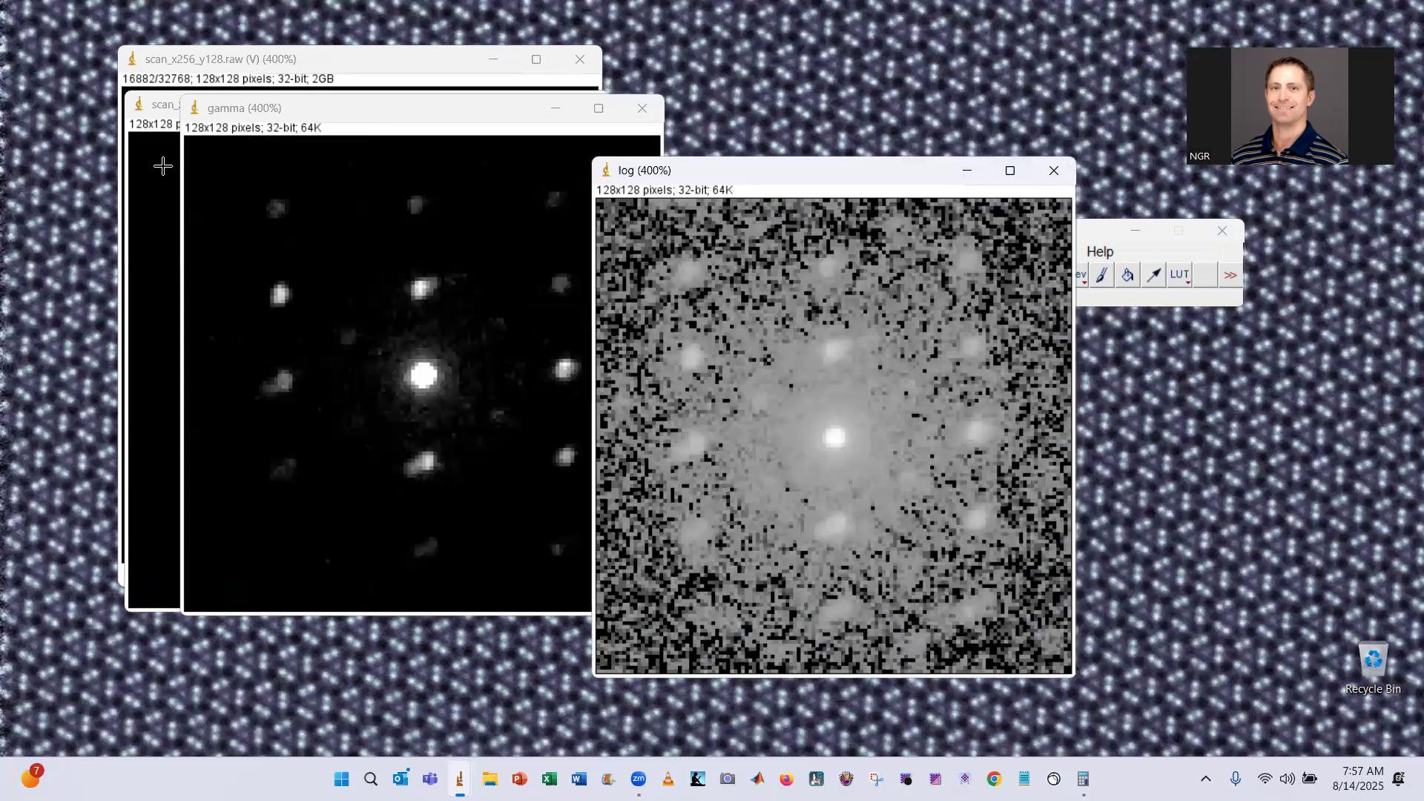
pyautogui.moveTo(303, 107); pyautogui.dragTo(296, 176)
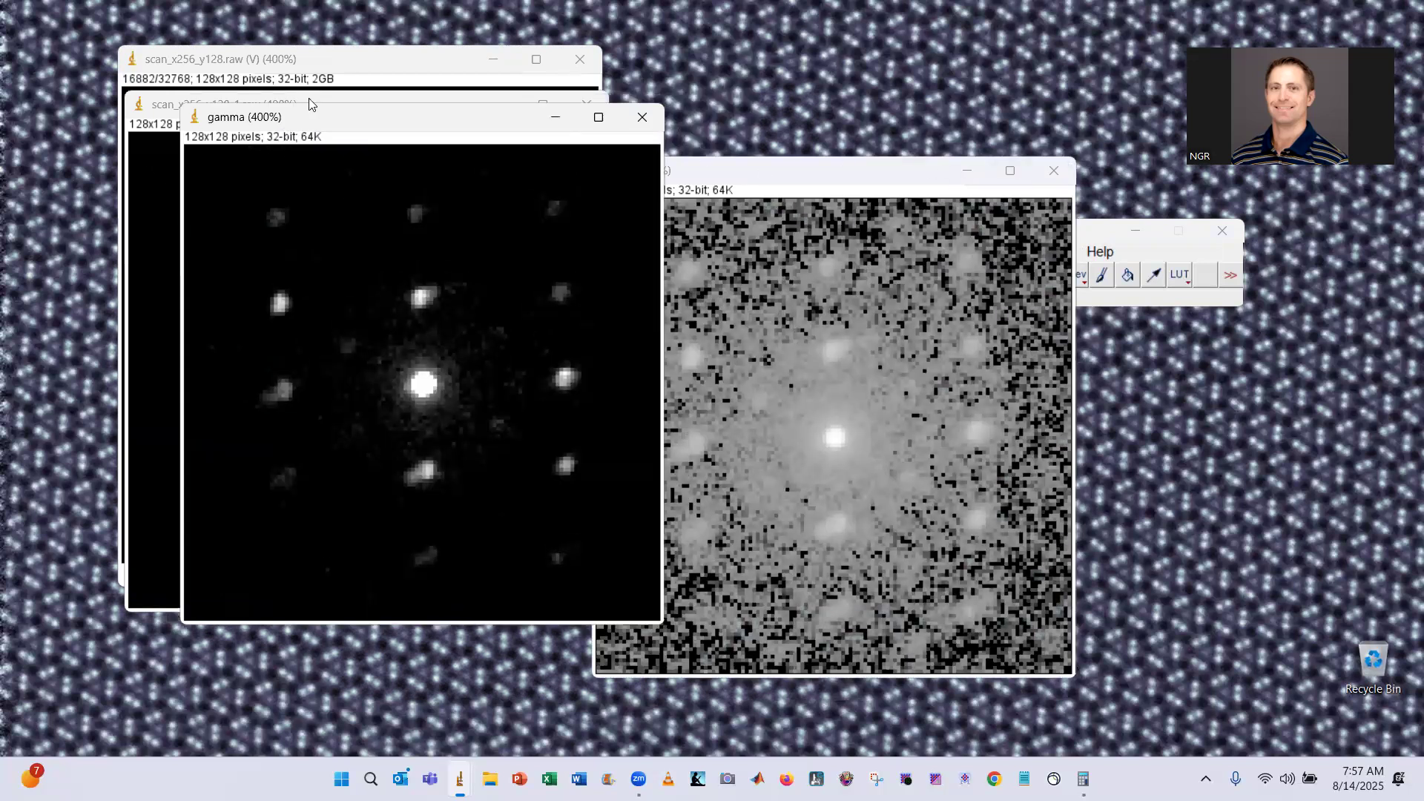
pyautogui.click(308, 100)
pyautogui.click(770, 186)
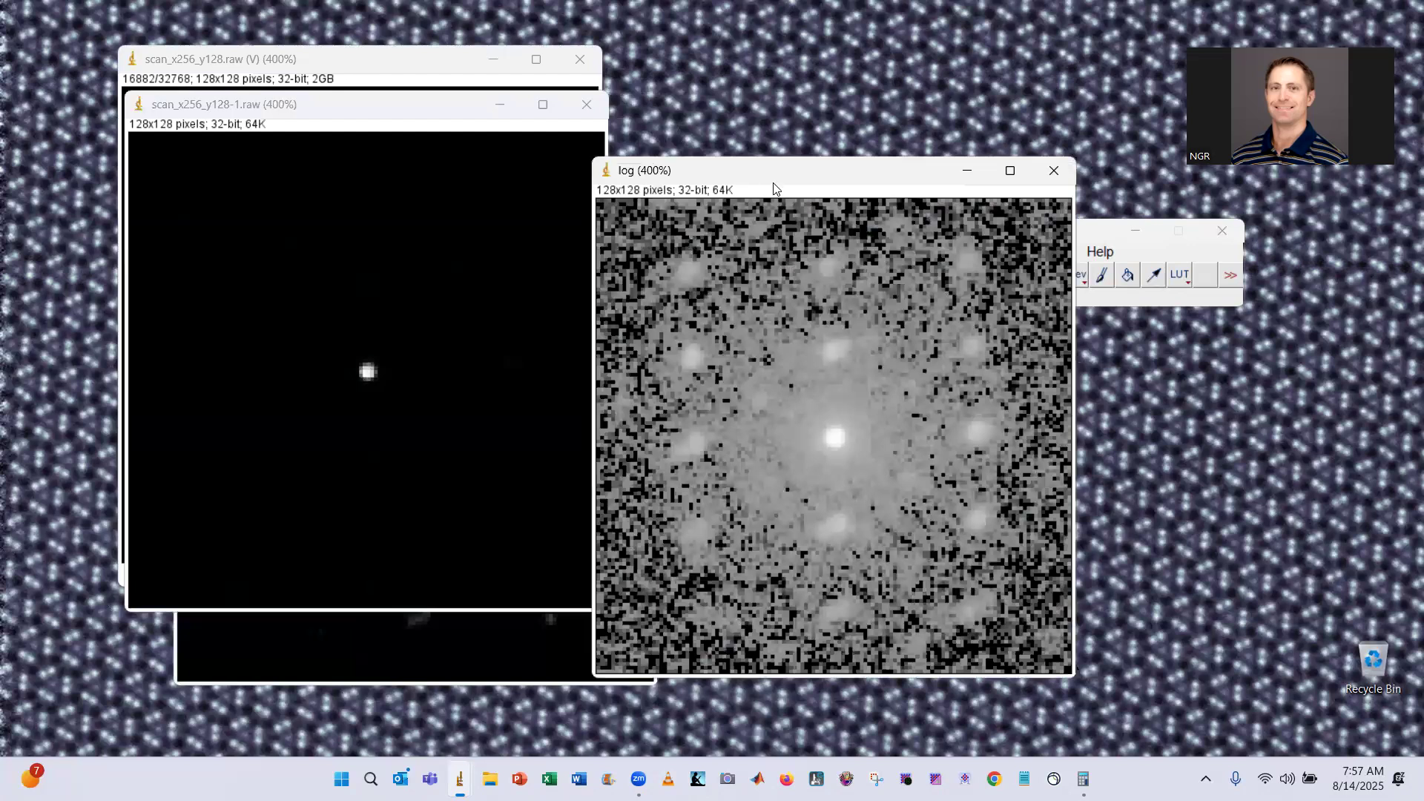
pyautogui.moveTo(772, 188); pyautogui.dragTo(1085, 203)
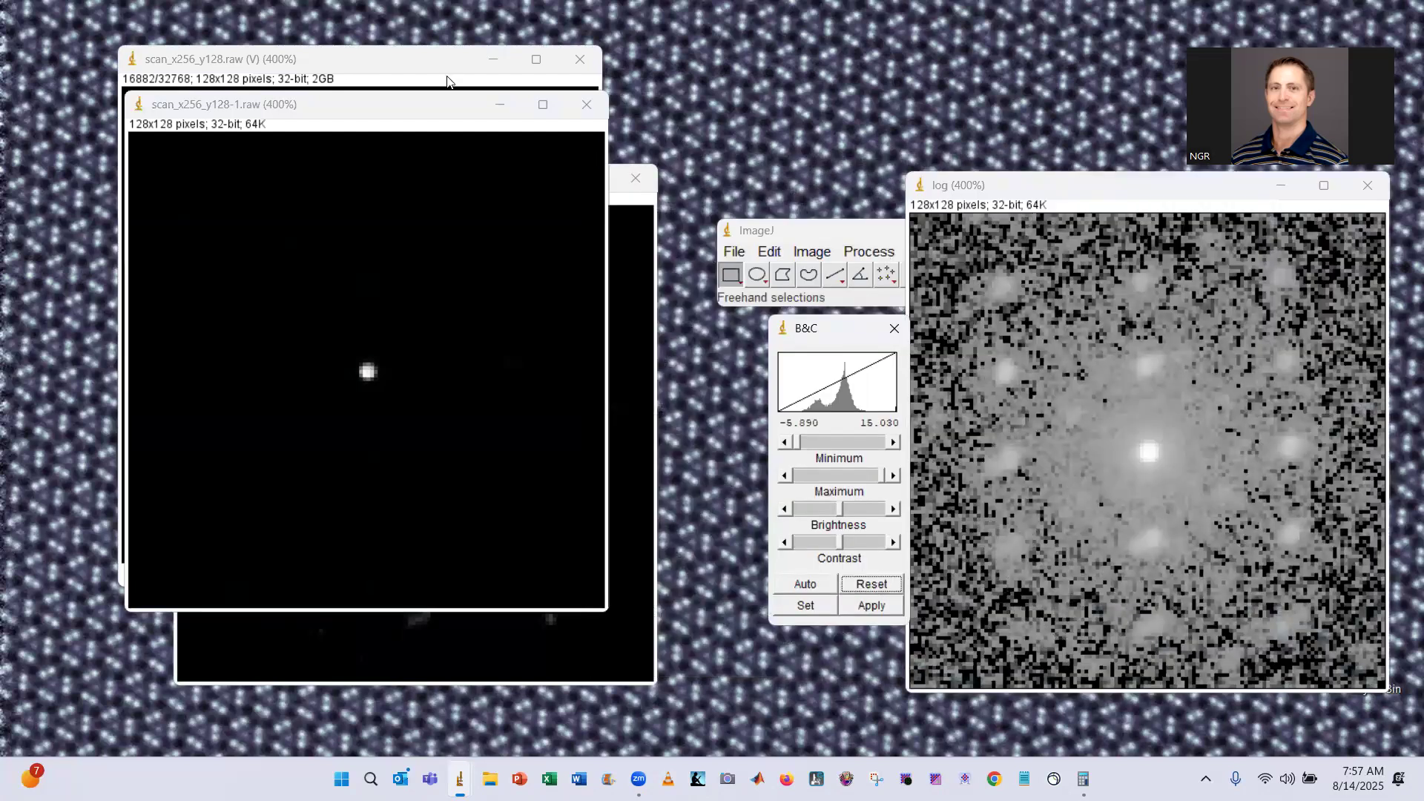
# - Reset the display range of the unscaled pattern and lay the log image over it, beside the B&C window
pyautogui.click(856, 586)
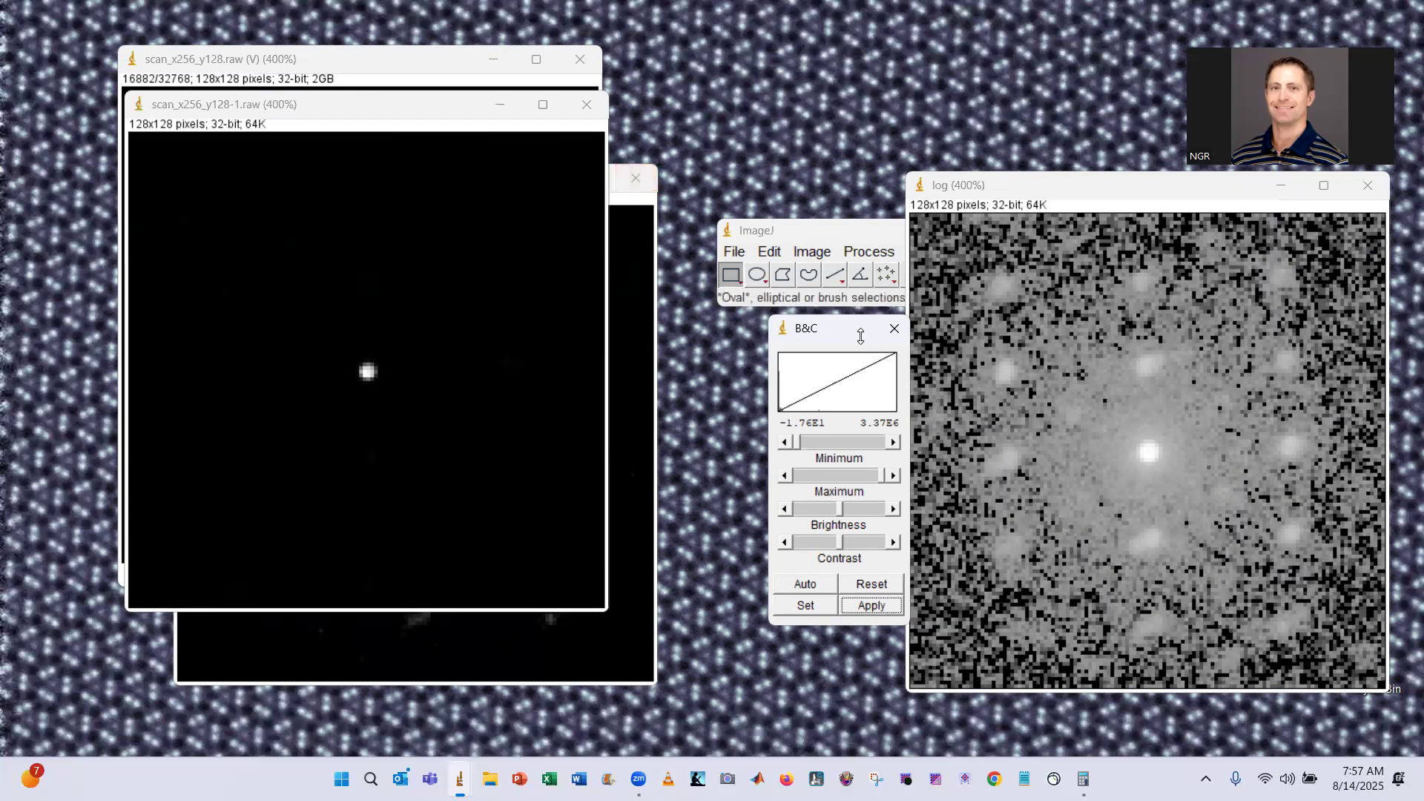
pyautogui.moveTo(839, 330); pyautogui.dragTo(771, 334)
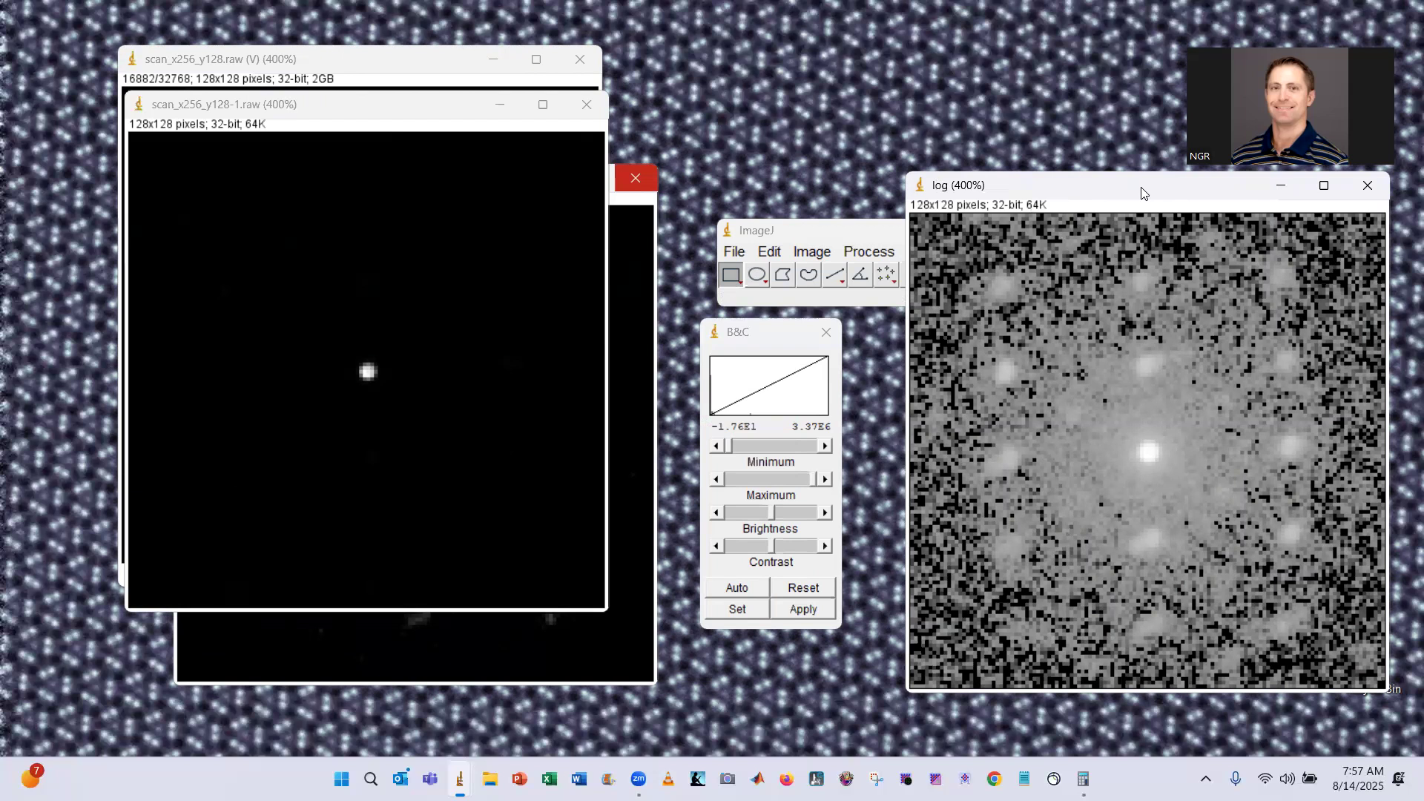
pyautogui.moveTo(1142, 193); pyautogui.dragTo(391, 134)
# - Reset the log image's display range and auto-adjust its contrast
pyautogui.click(801, 538)
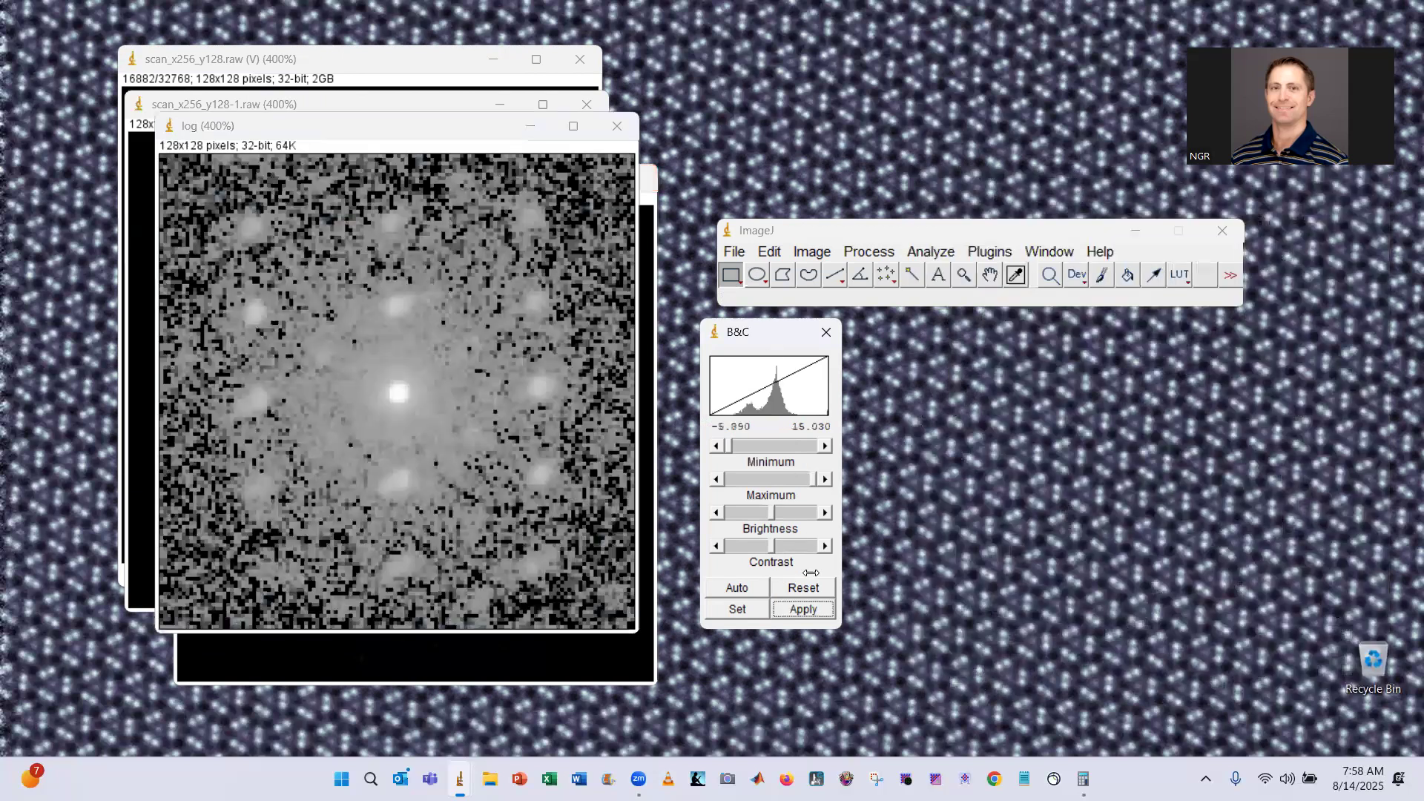
pyautogui.click(808, 583)
pyautogui.click(446, 126)
pyautogui.click(798, 586)
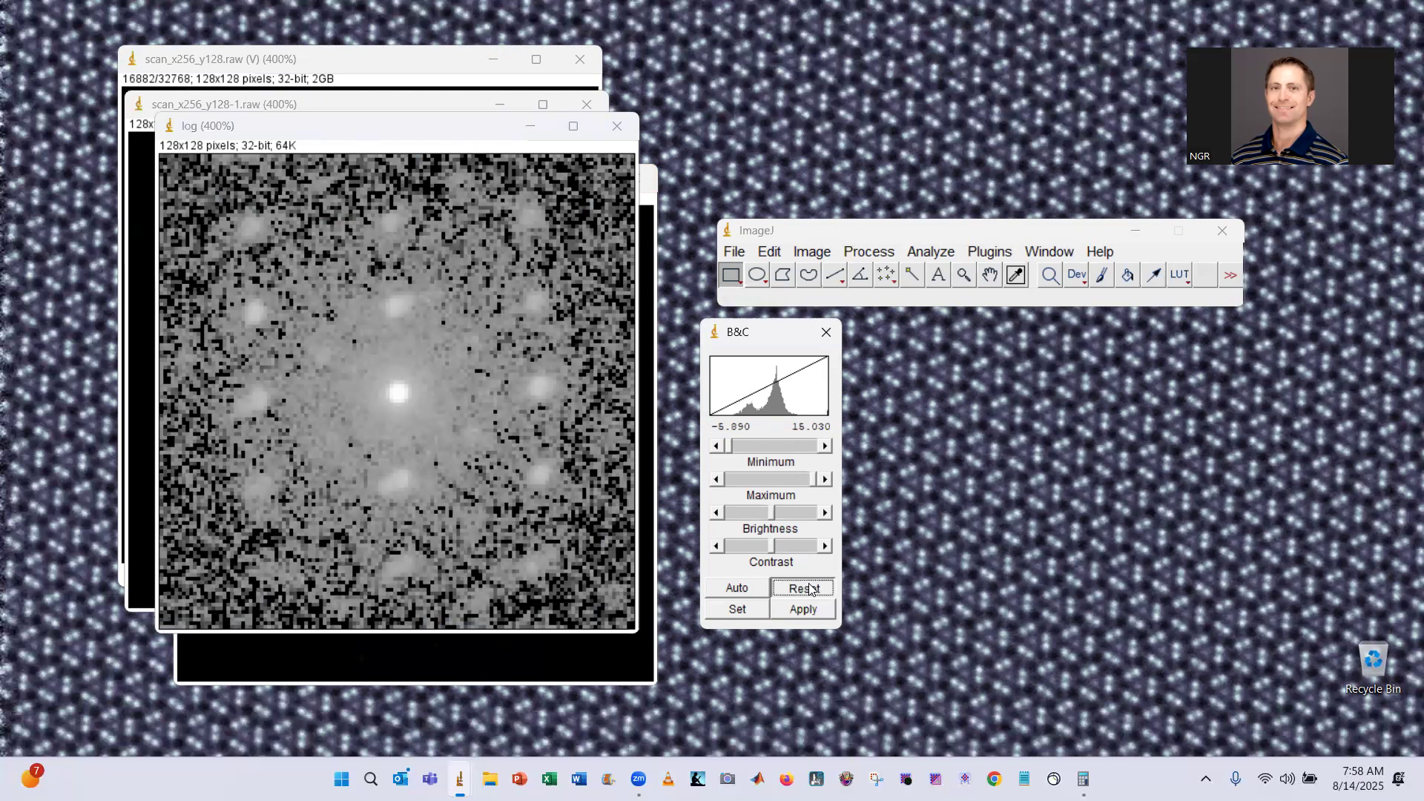
pyautogui.click(752, 587)
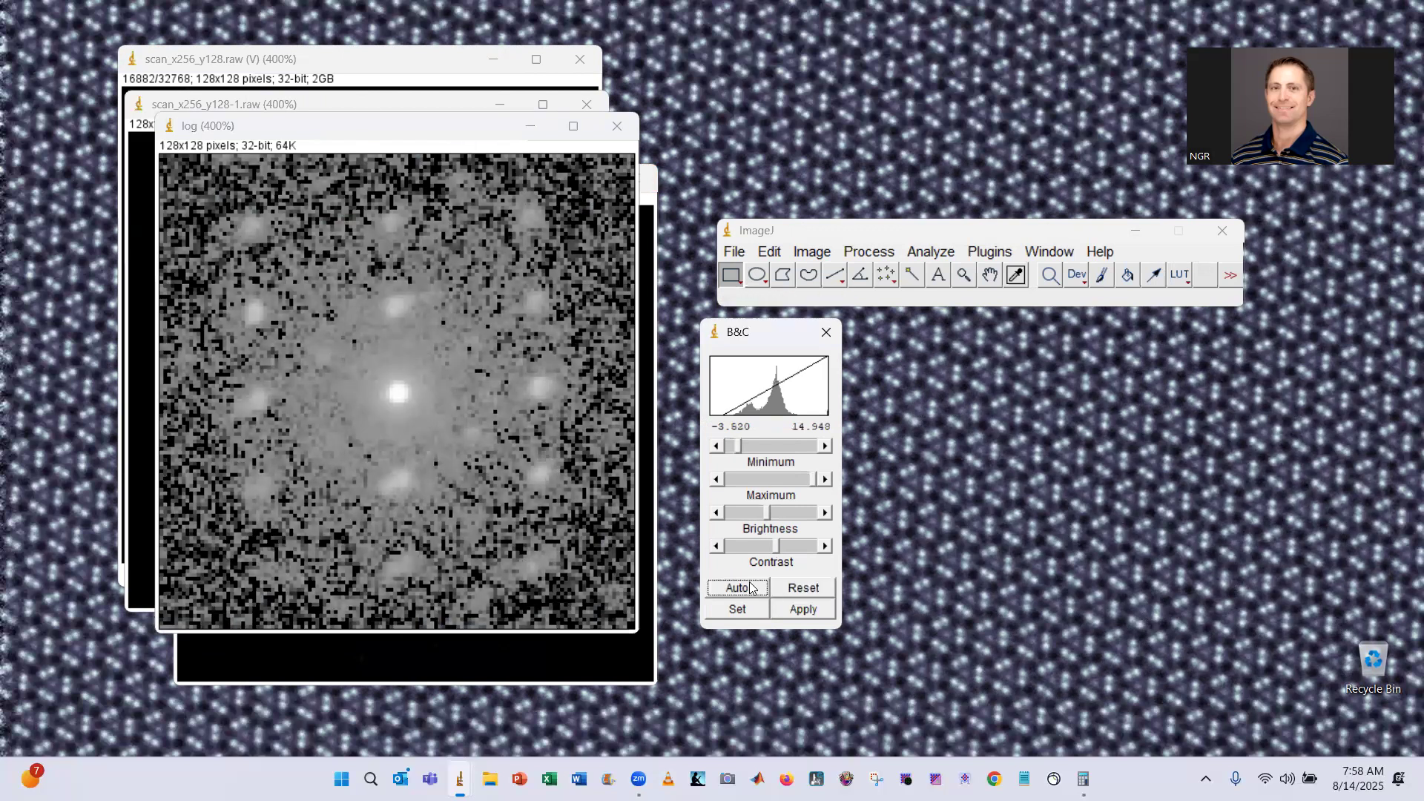
# - Move the log image clear of the unscaled pattern and view the two side by side
pyautogui.click(450, 138)
pyautogui.moveTo(448, 138); pyautogui.dragTo(1022, 147)
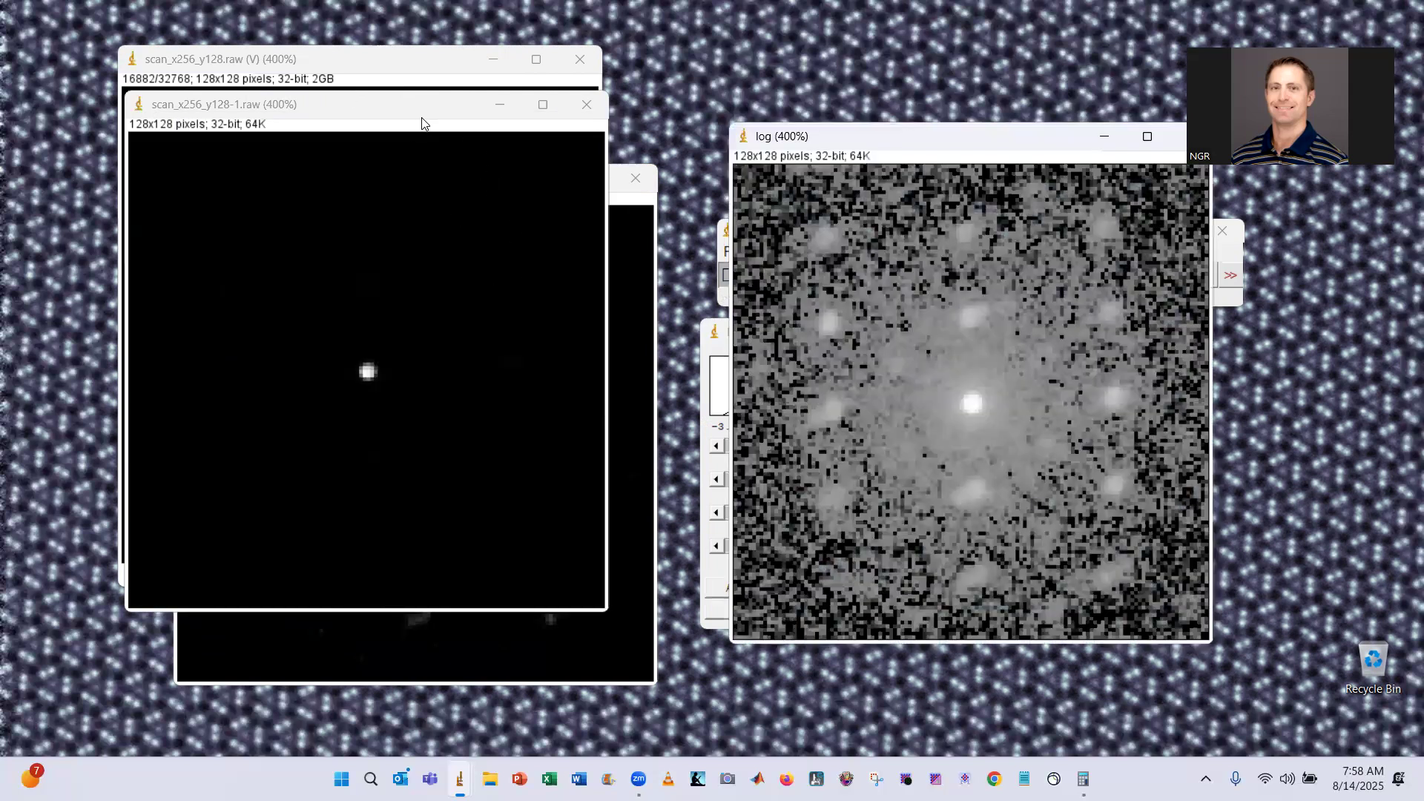
pyautogui.click(369, 112)
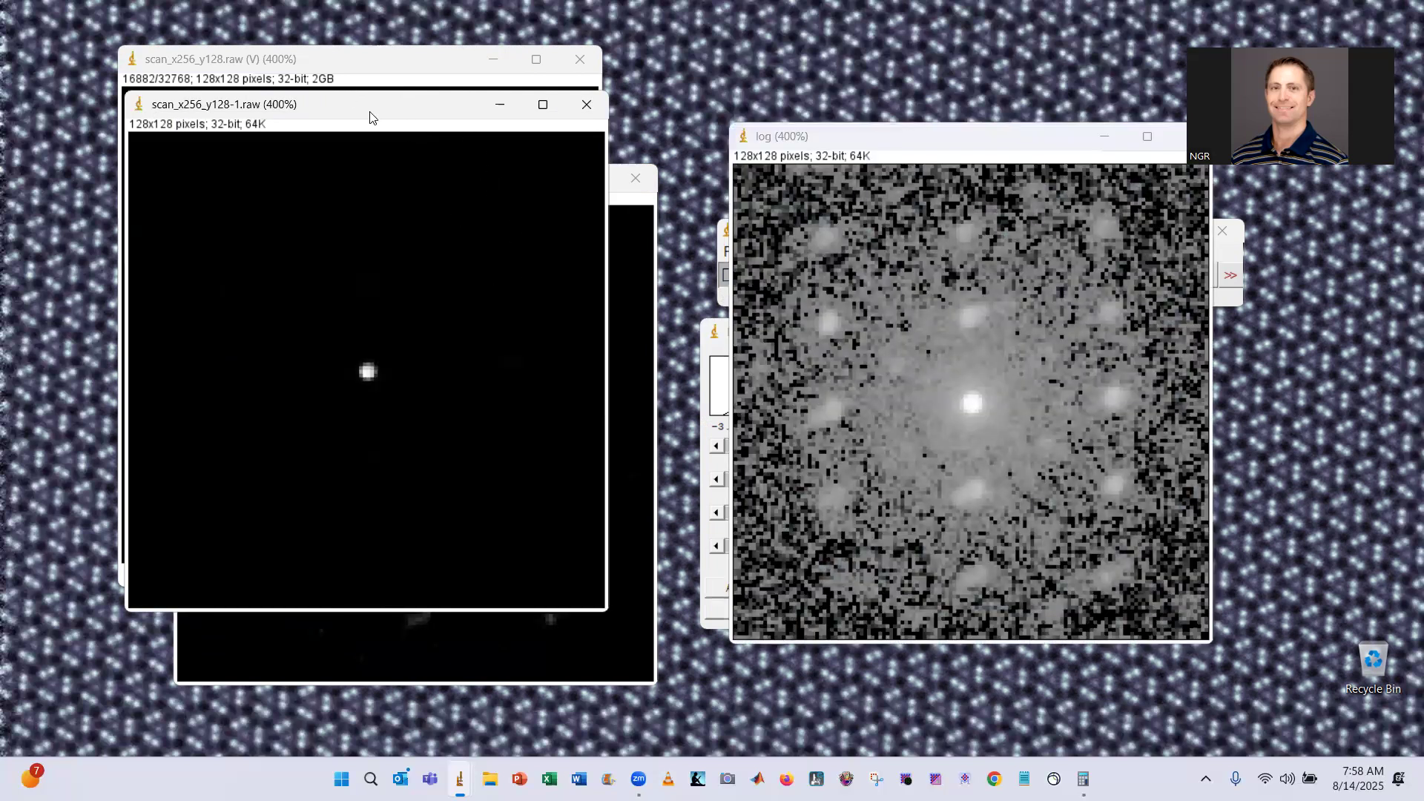
pyautogui.moveTo(370, 112); pyautogui.dragTo(331, 160)
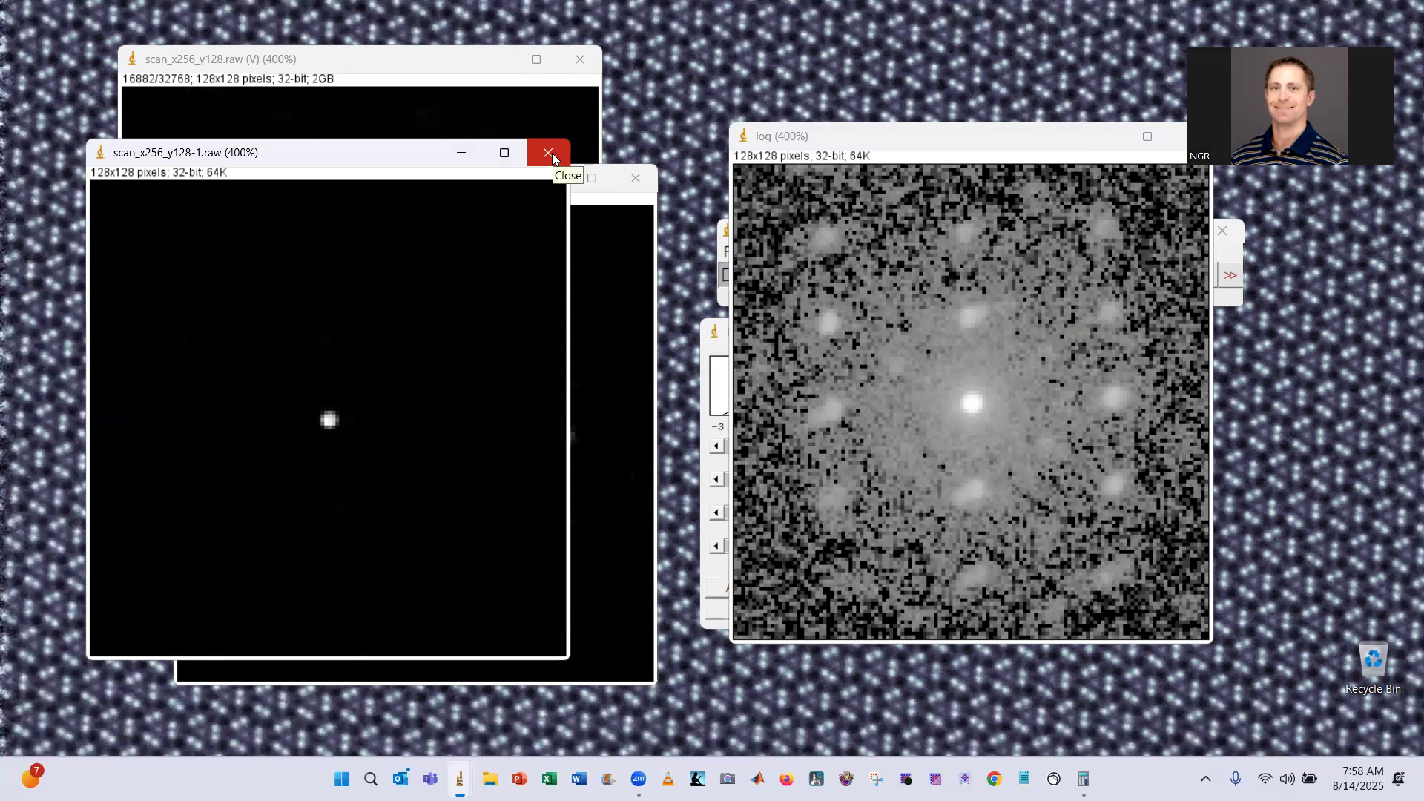
# - Close the extracted pattern, the gamma image and the log image without saving changes
pyautogui.click(549, 153)
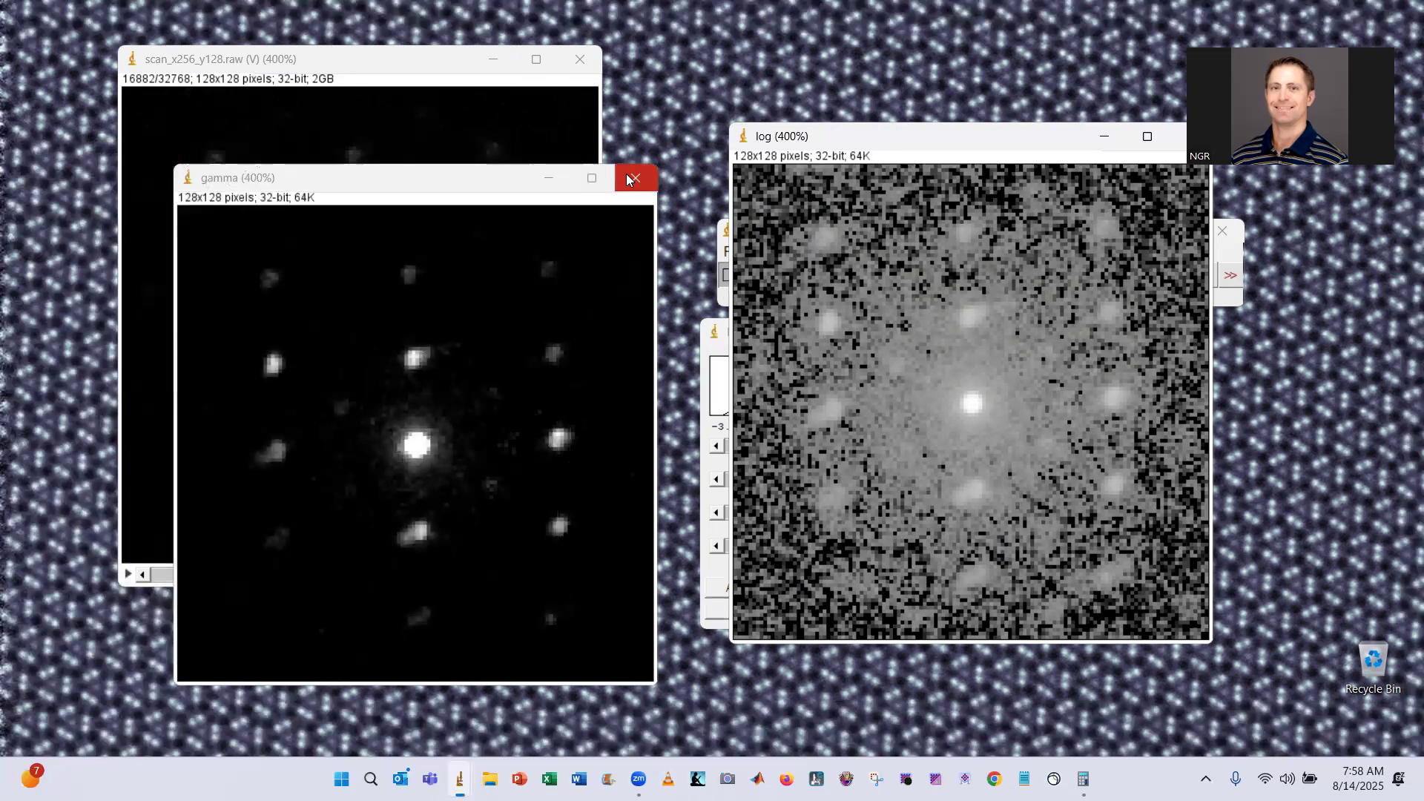
pyautogui.click(635, 177)
pyautogui.click(708, 250)
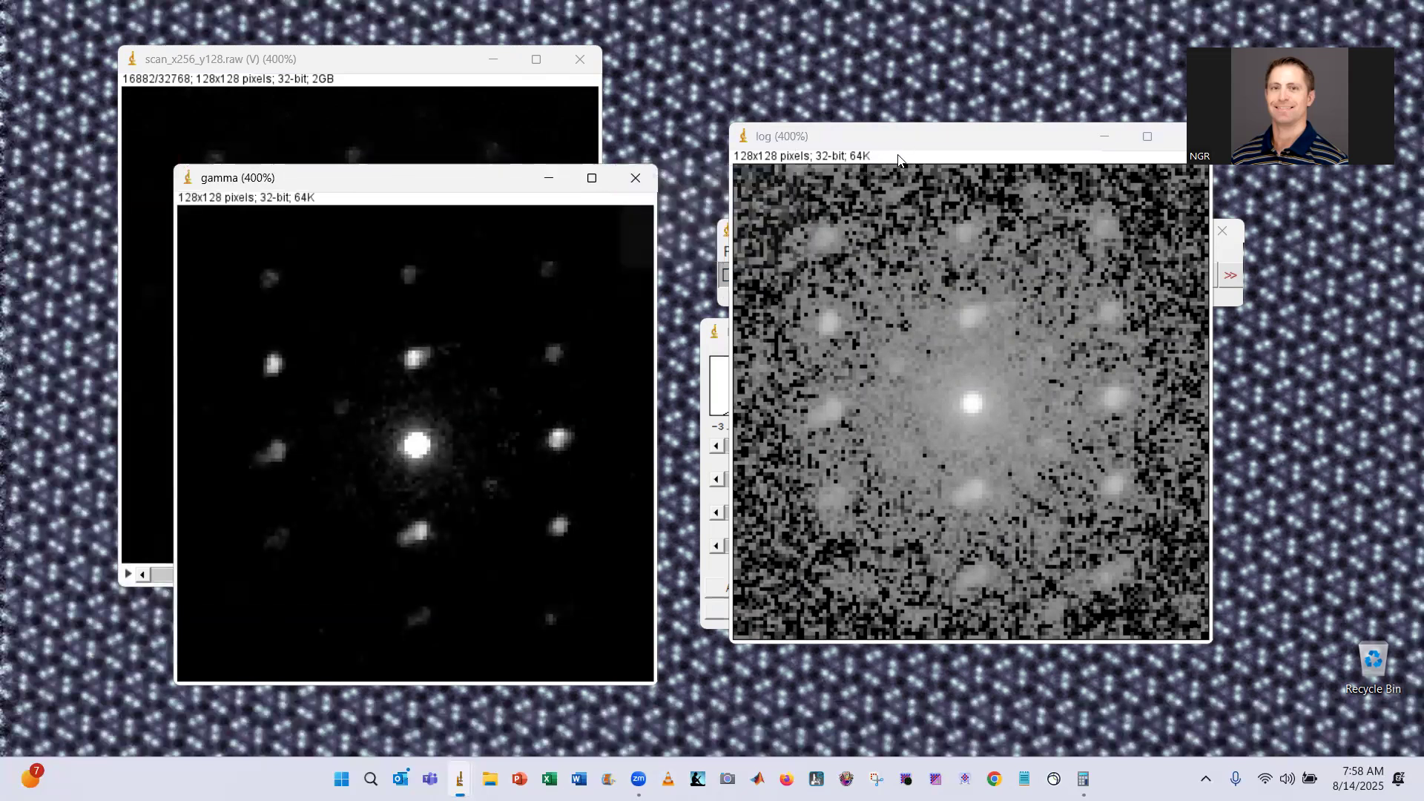
pyautogui.moveTo(882, 151); pyautogui.dragTo(565, 167)
pyautogui.click(861, 152)
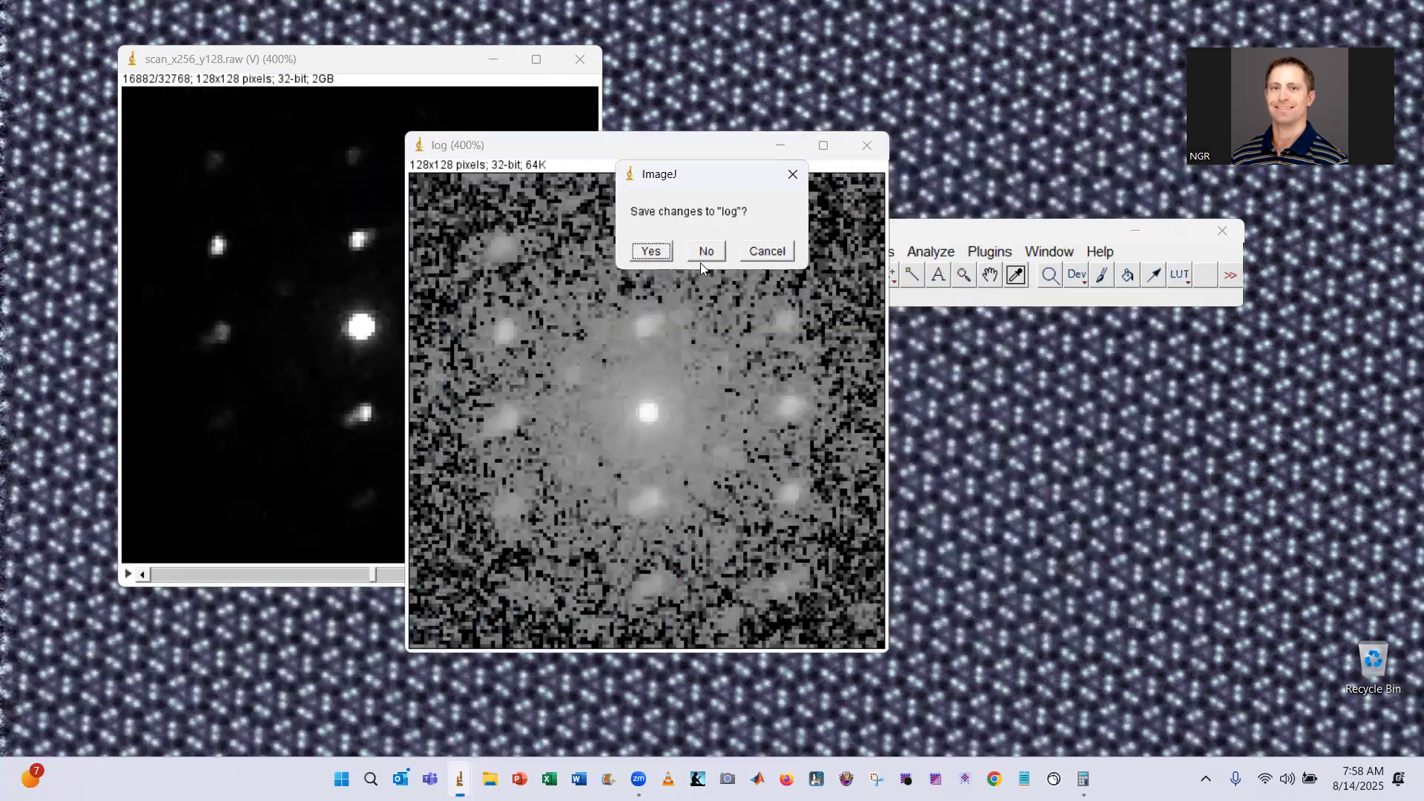
pyautogui.click(703, 249)
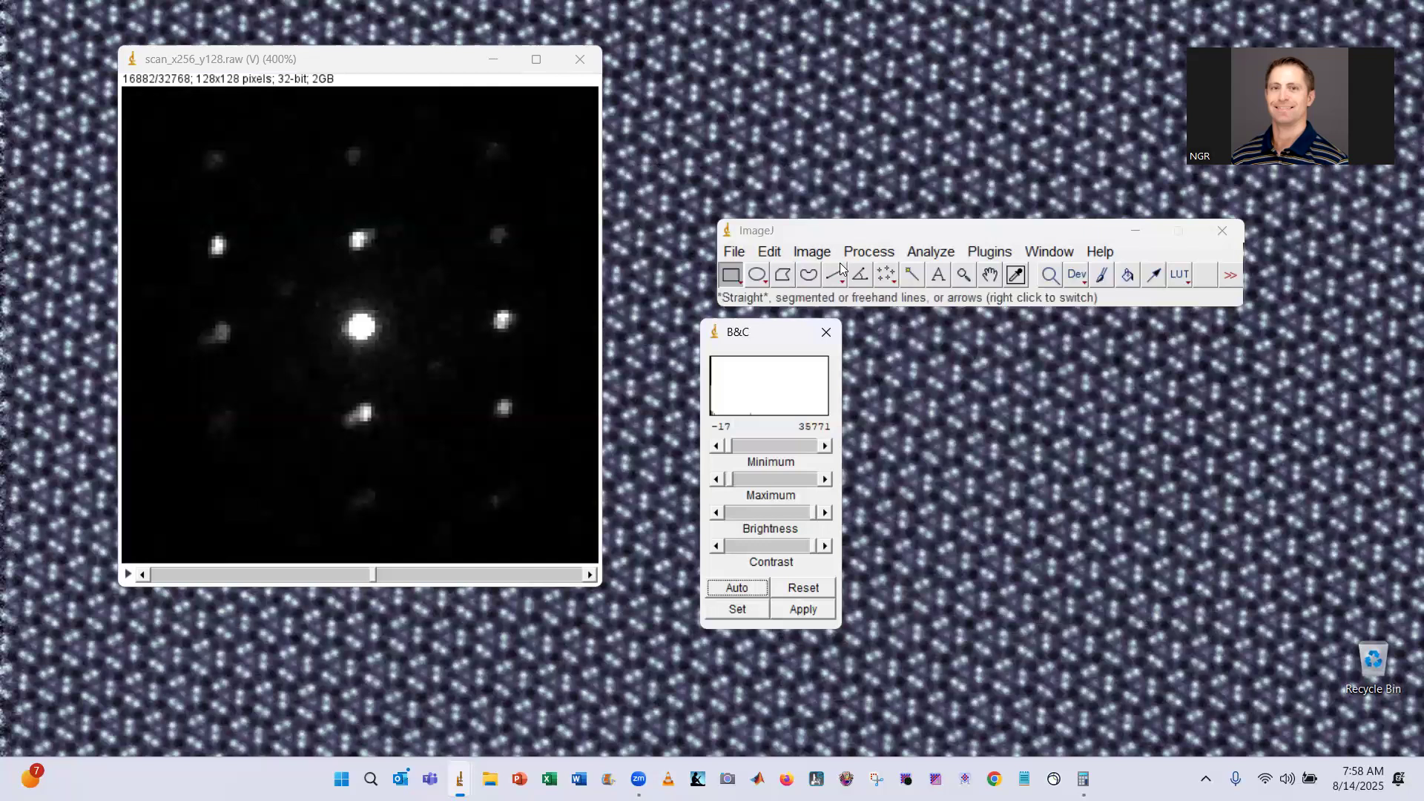
# - Create an Average Intensity Z projection of the virtual stack over a restricted slice range and enlarge it to 400%
pyautogui.click(815, 252)
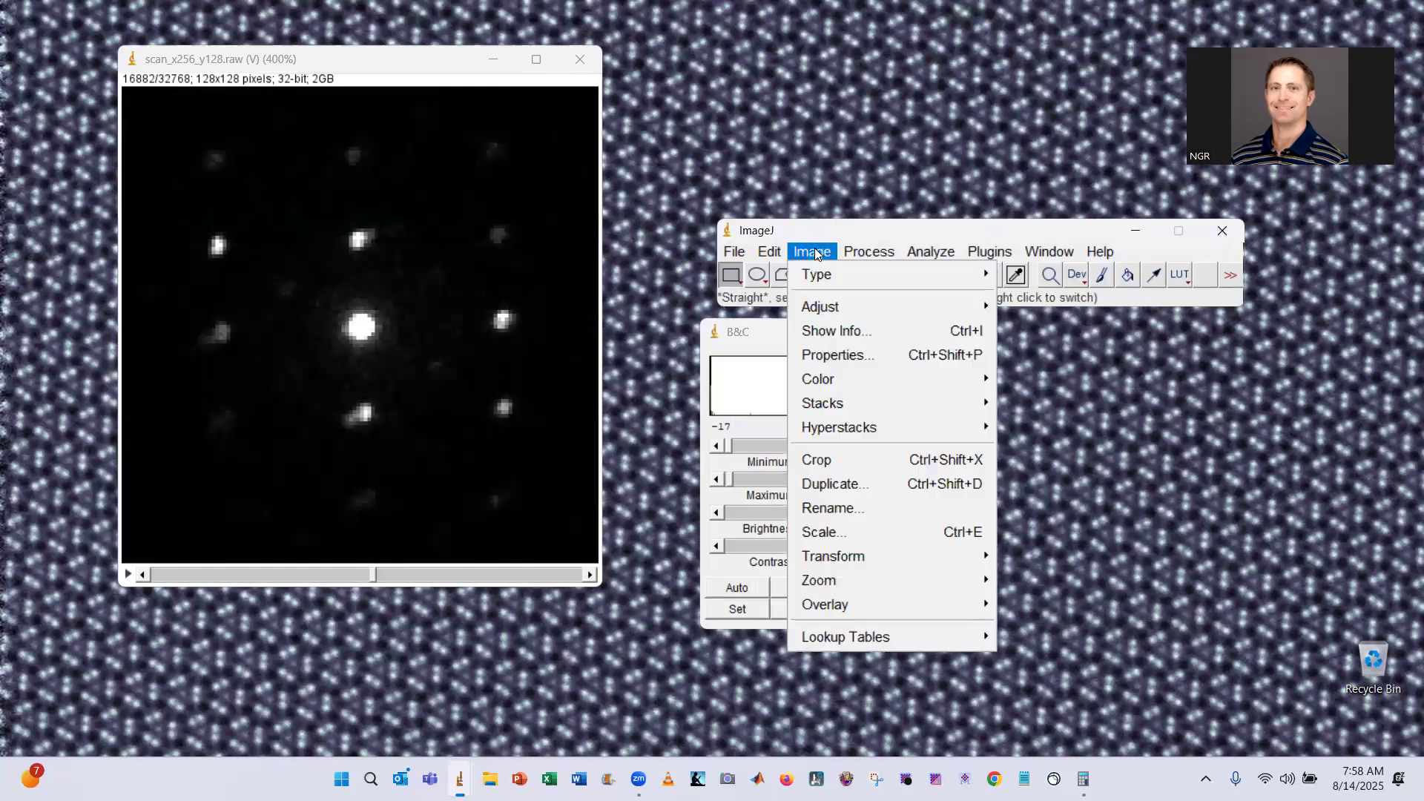
pyautogui.moveTo(964, 407)
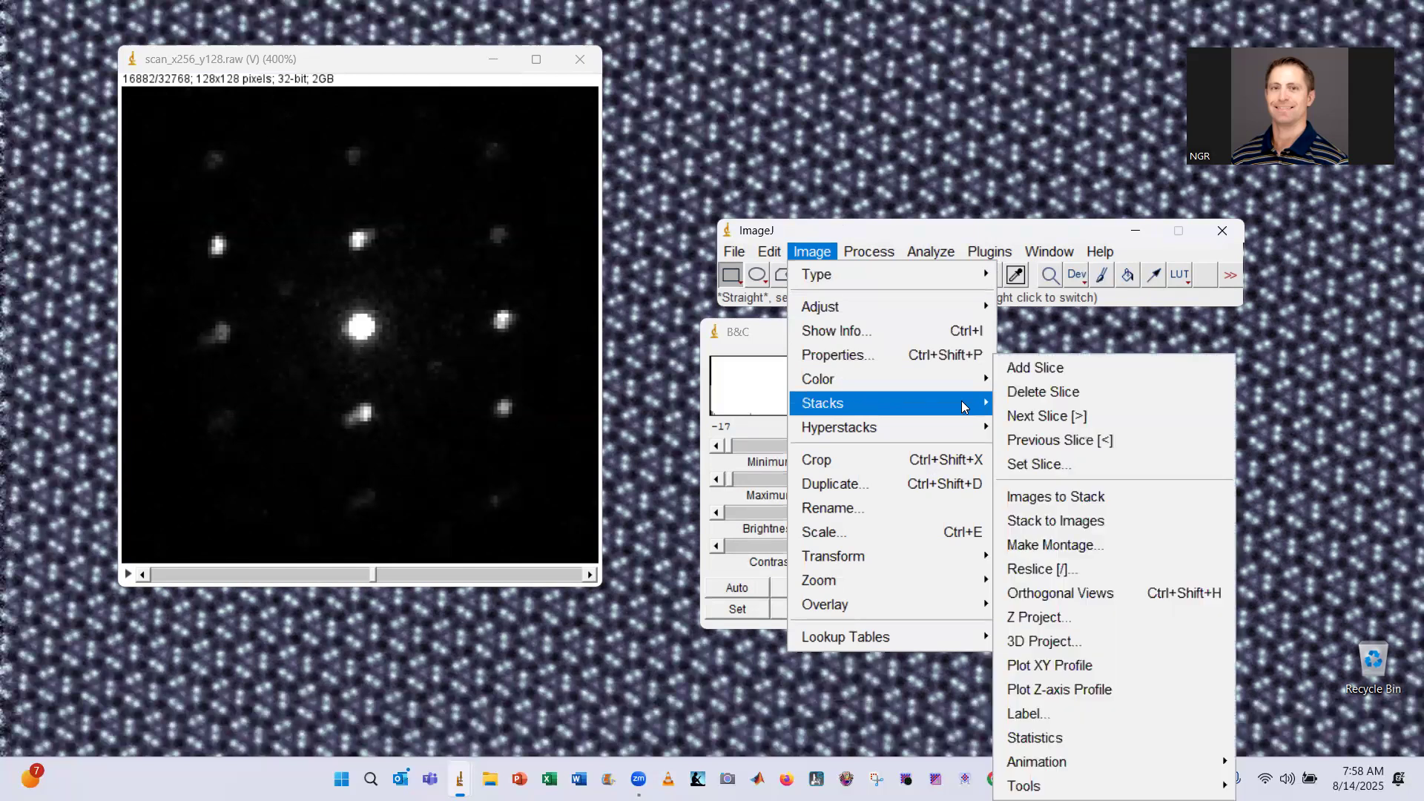
pyautogui.click(1070, 632)
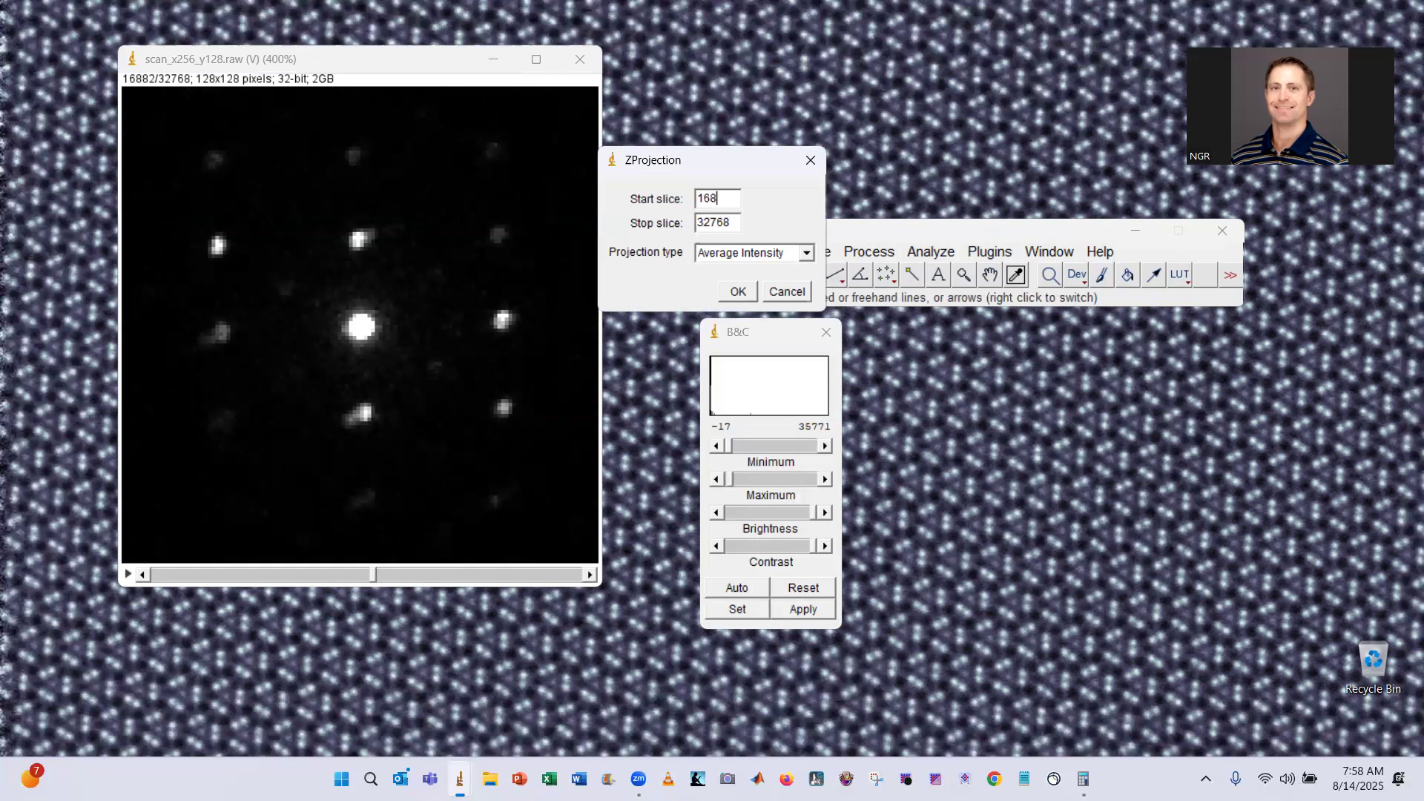
pyautogui.hotkey('shift', 'Left')
pyautogui.hotkey('shift', 'Left')
pyautogui.hotkey('shift', 'Left')
pyautogui.hotkey('shift', 'Left')
pyautogui.hotkey('ctrl', 'c')
pyautogui.press('Tab')
pyautogui.hotkey('ctrl', 'v')
pyautogui.write('5')
pyautogui.click(742, 294)
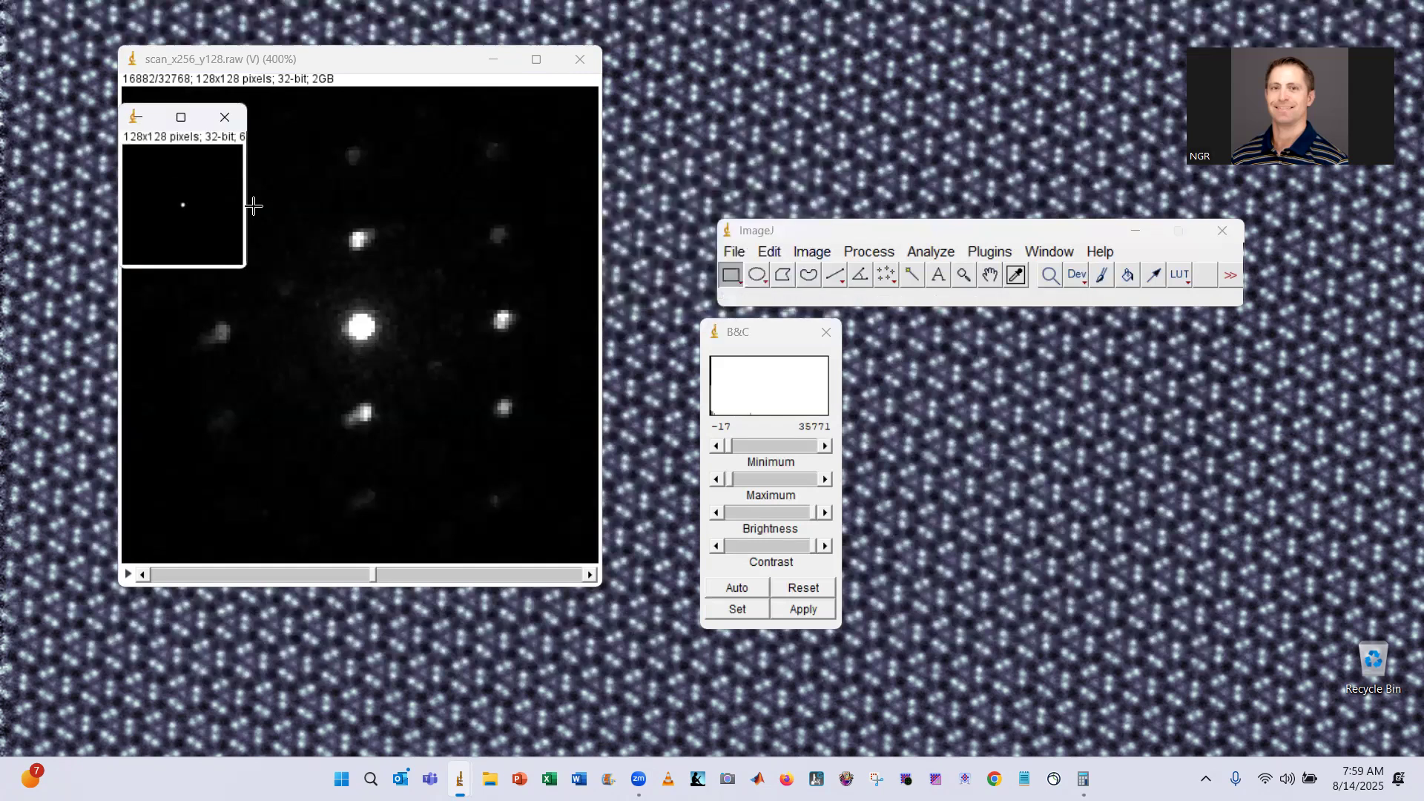
pyautogui.press('+')
pyautogui.press('+')
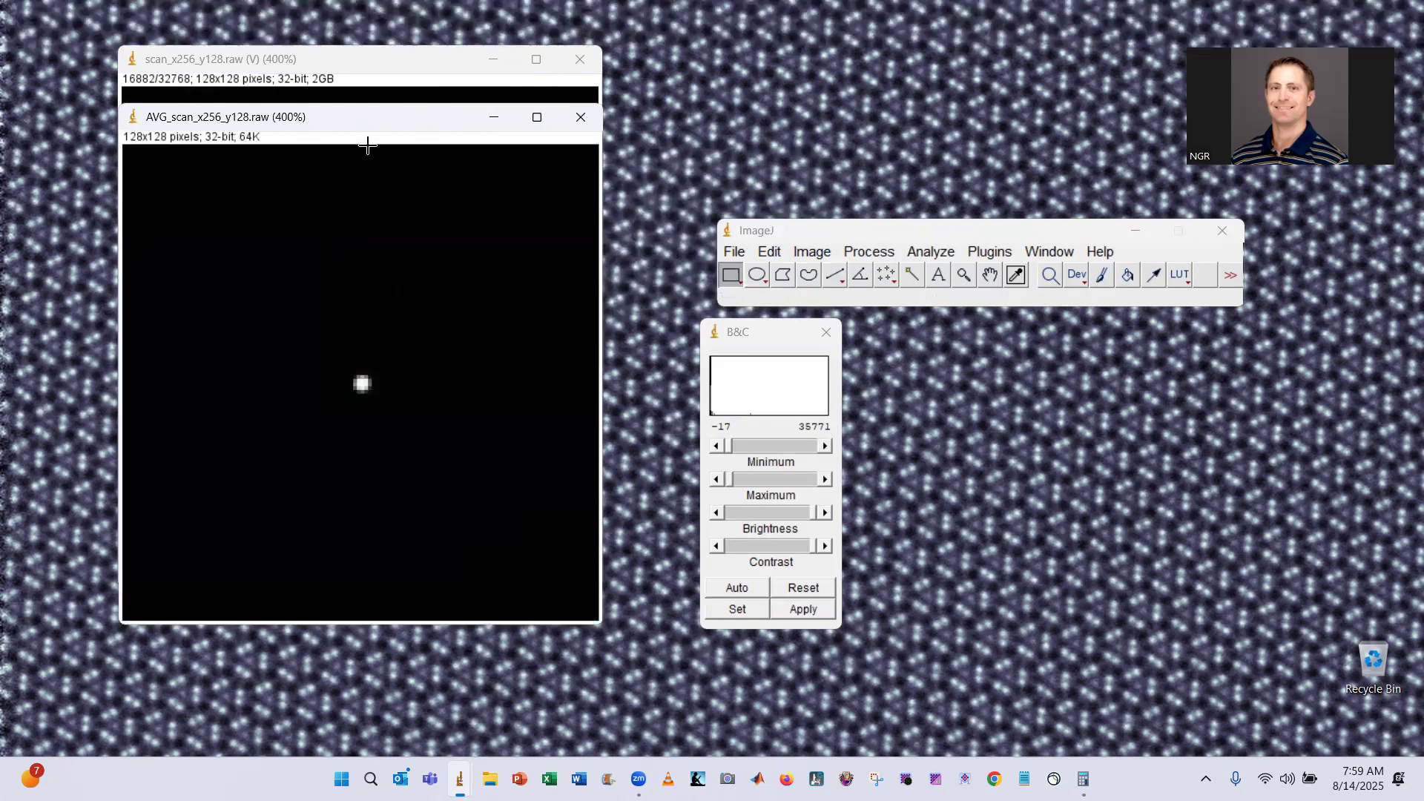
# - Apply the Log math operation to the averaged projection and reset its display range
pyautogui.click(930, 252)
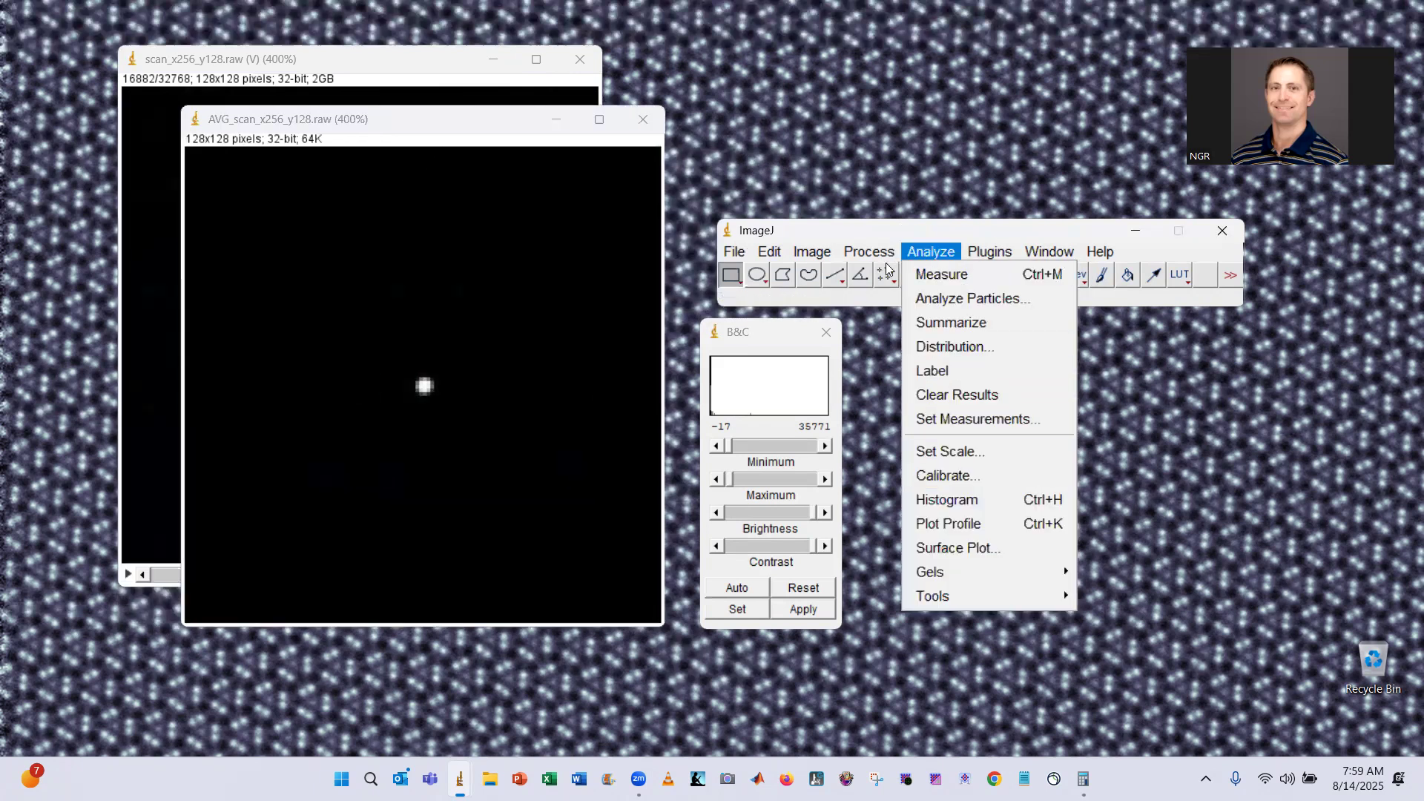
pyautogui.moveTo(887, 256)
pyautogui.moveTo(937, 466)
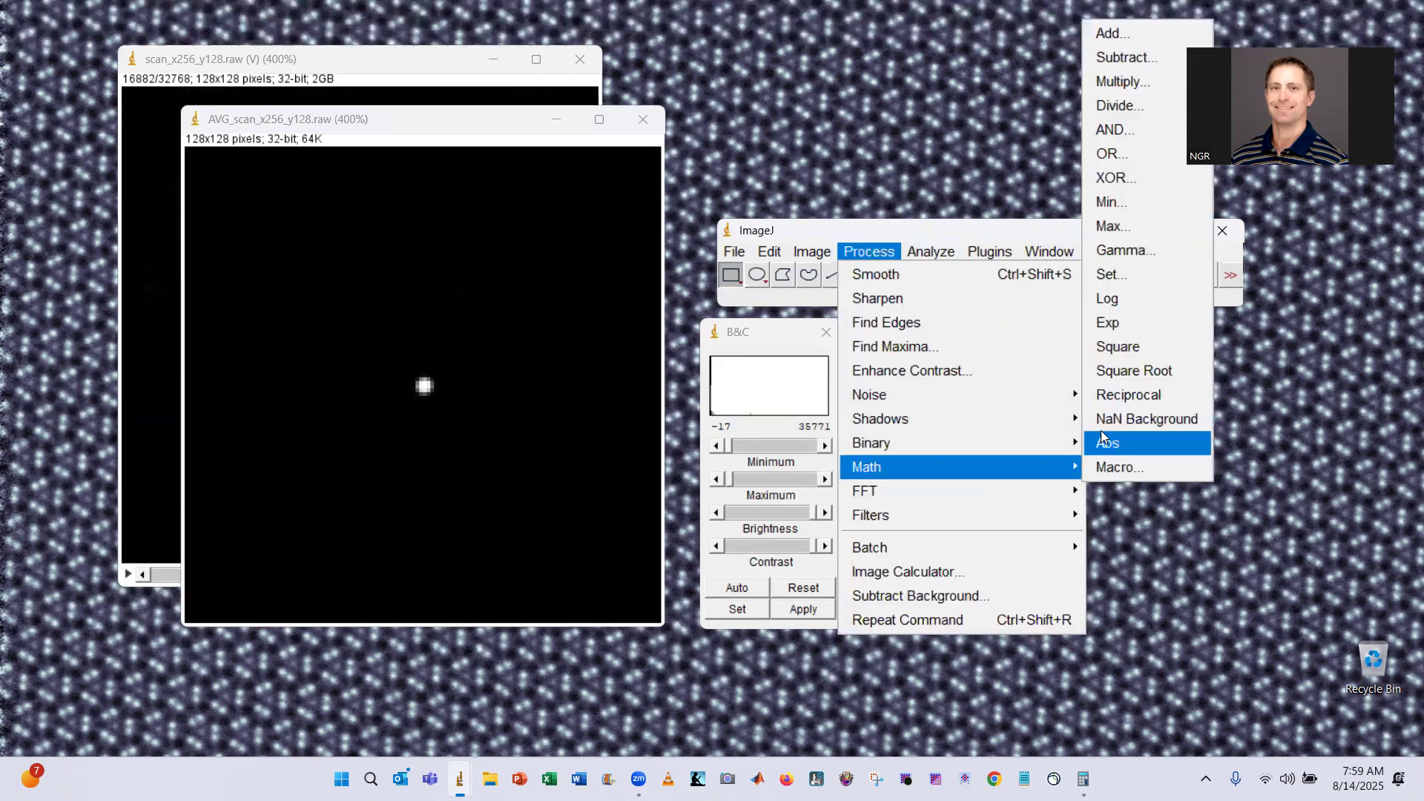
pyautogui.click(1120, 297)
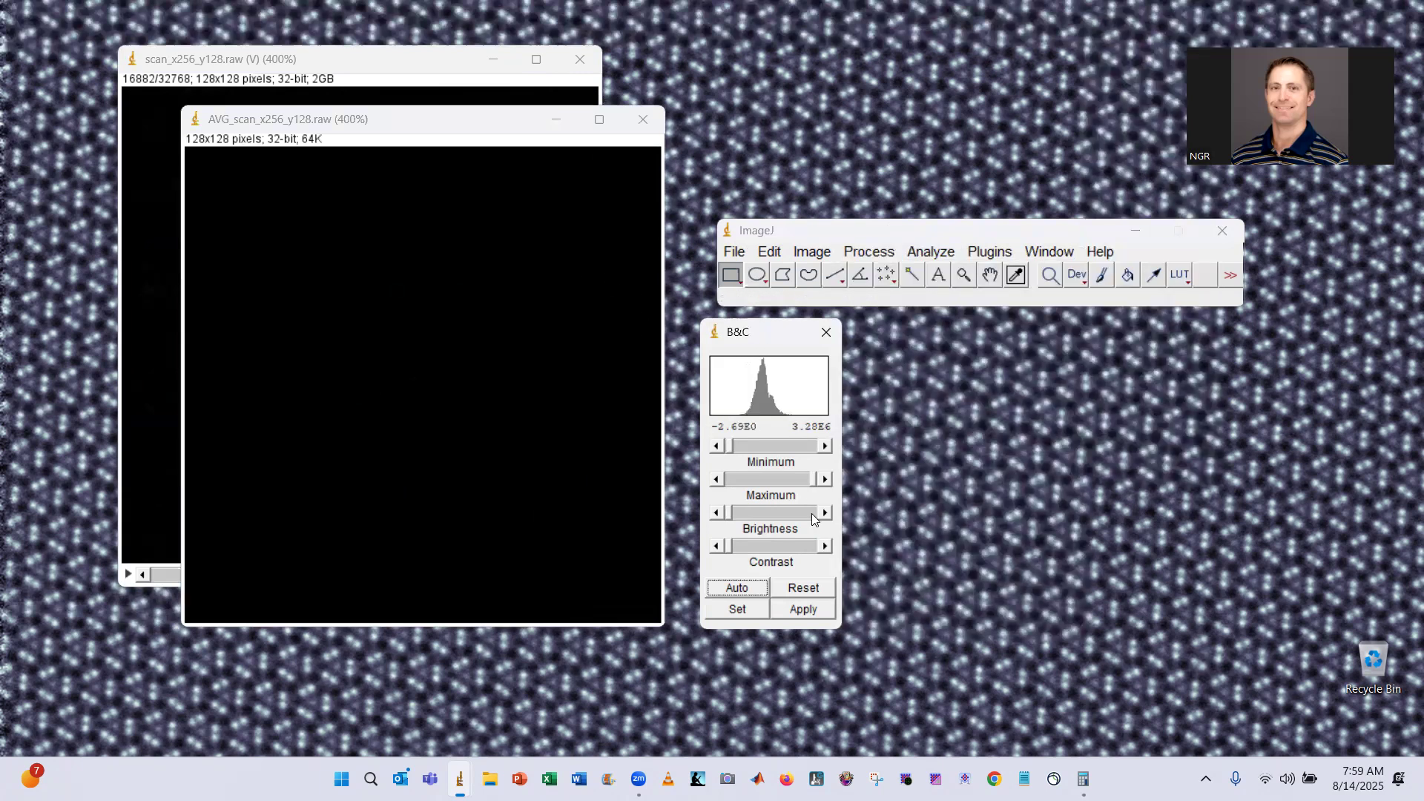
pyautogui.click(803, 587)
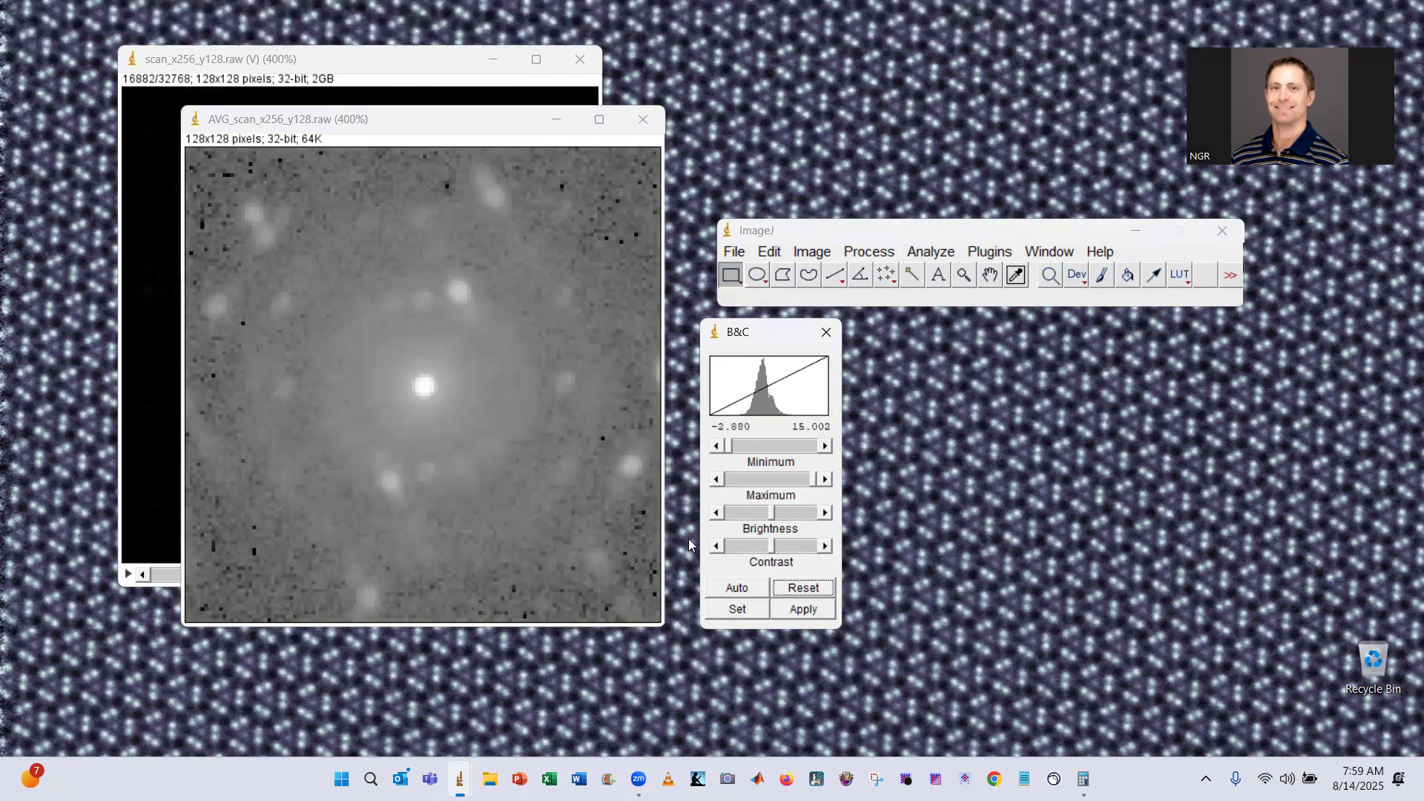
# - Auto-adjust the averaged projection's display range and move its window beside the raw stack to compare the two
pyautogui.click(755, 587)
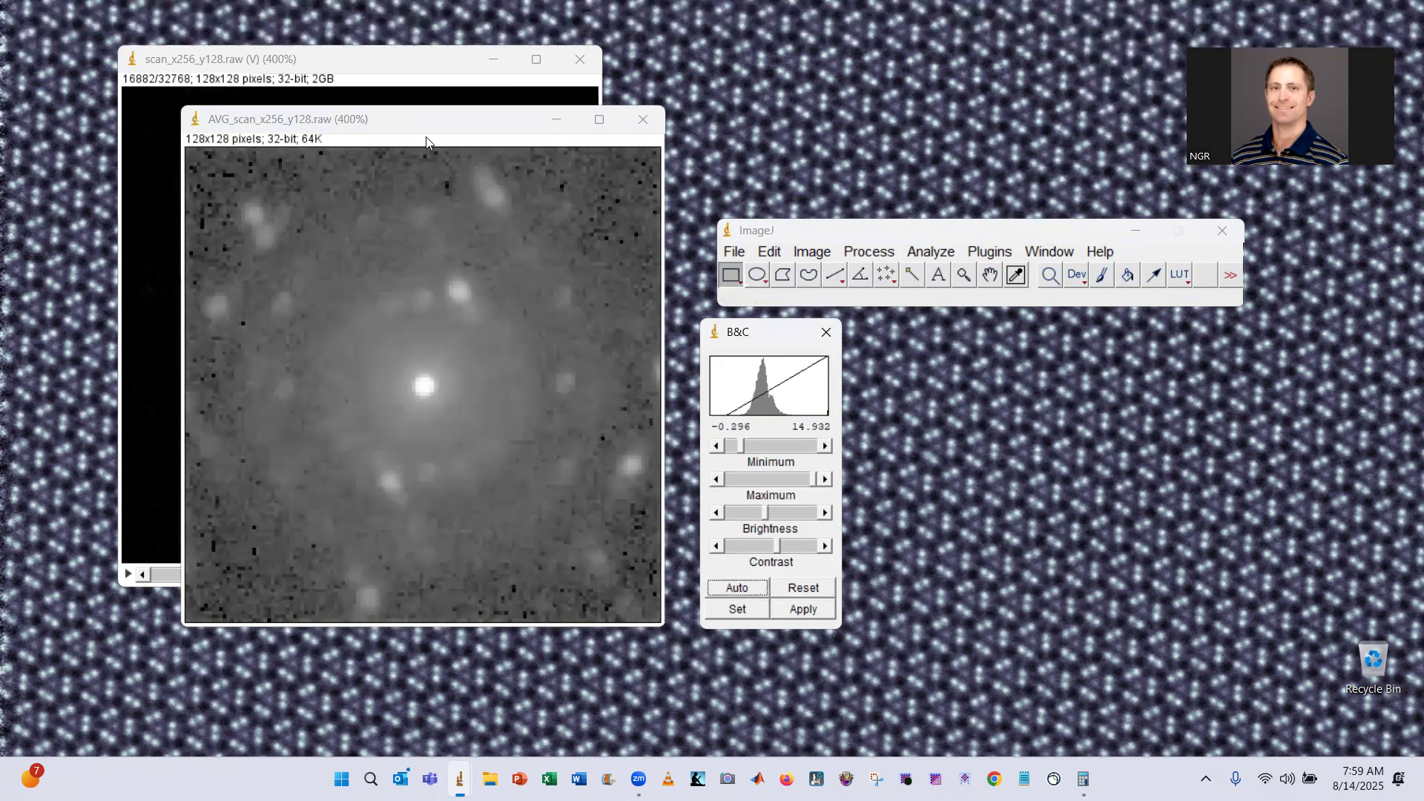
pyautogui.click(448, 124)
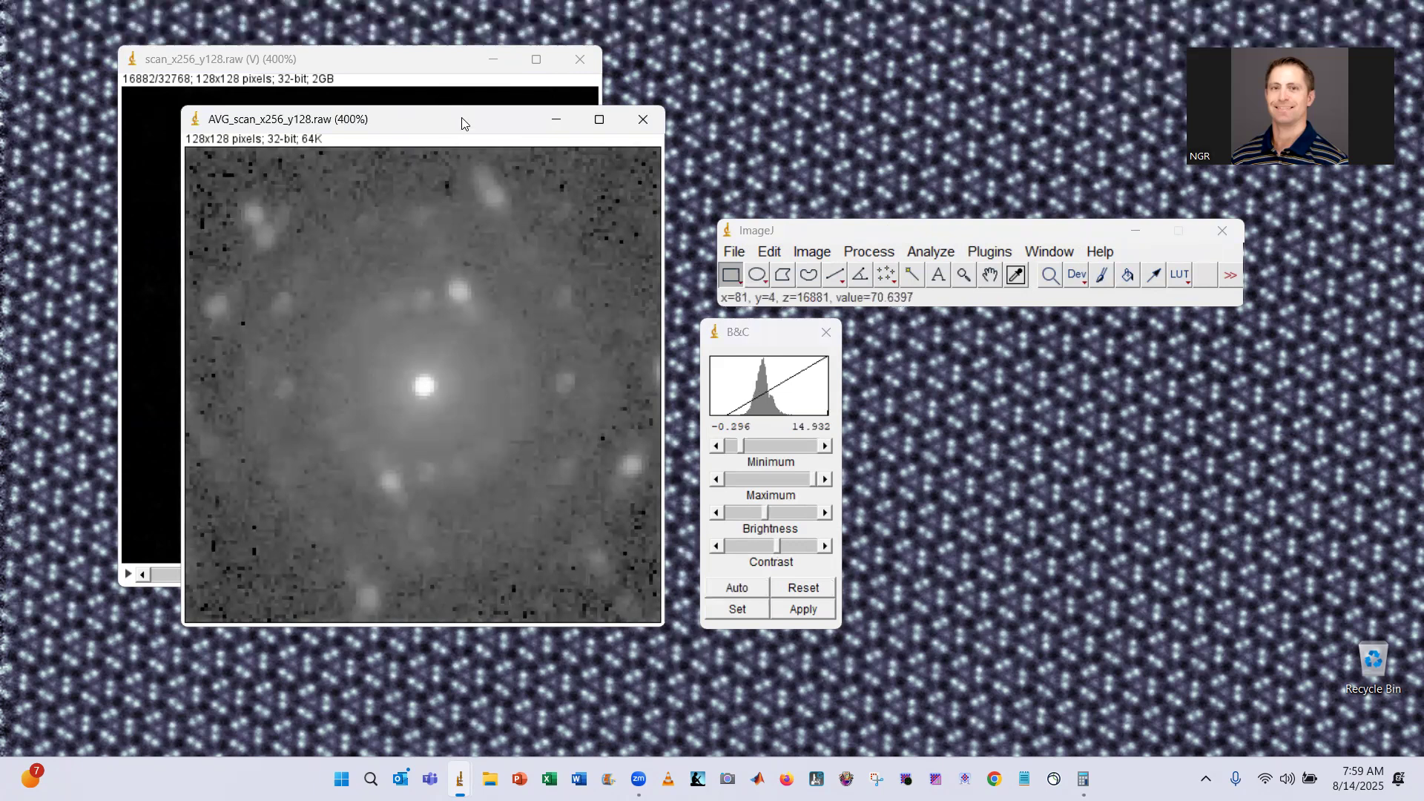
pyautogui.moveTo(461, 123); pyautogui.dragTo(470, 103)
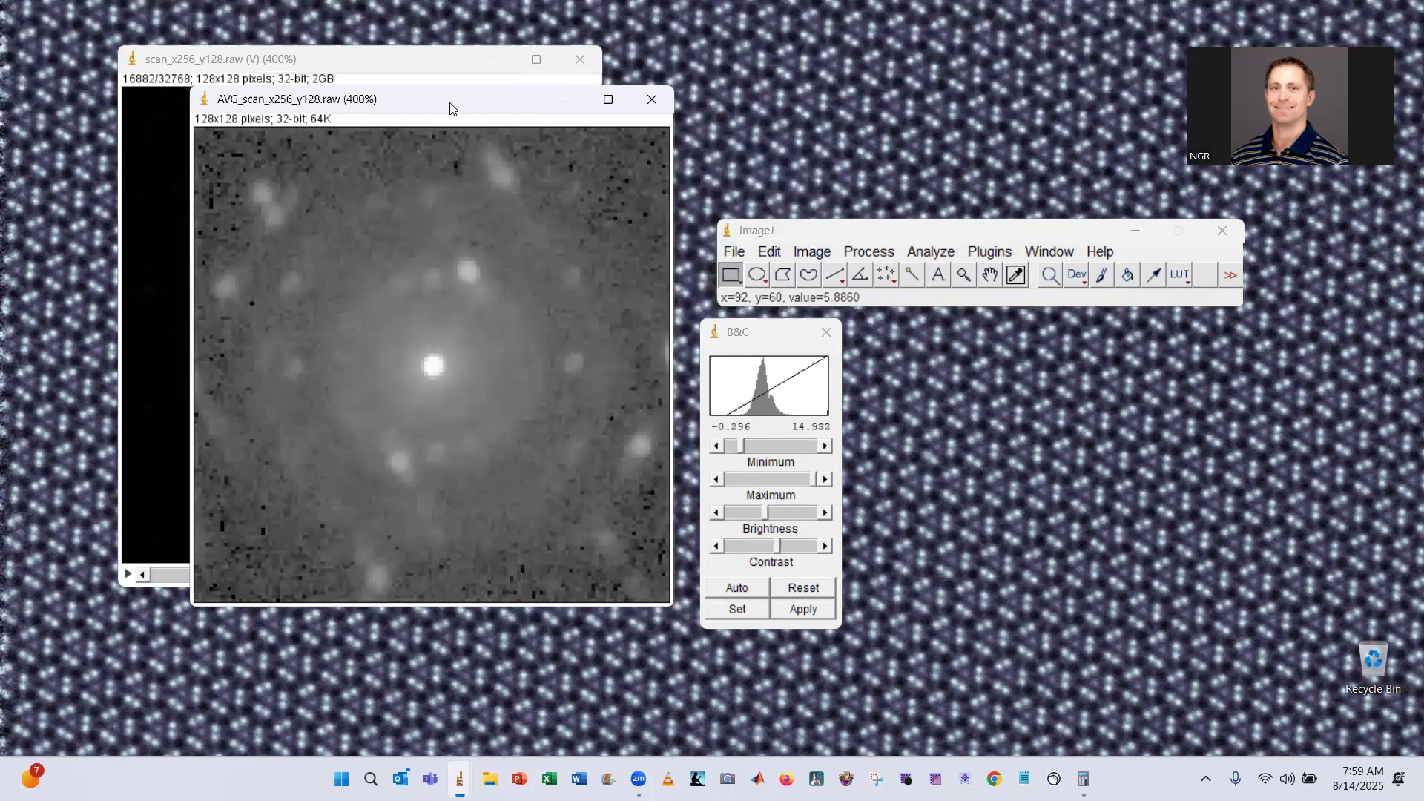
pyautogui.moveTo(450, 108); pyautogui.dragTo(492, 100)
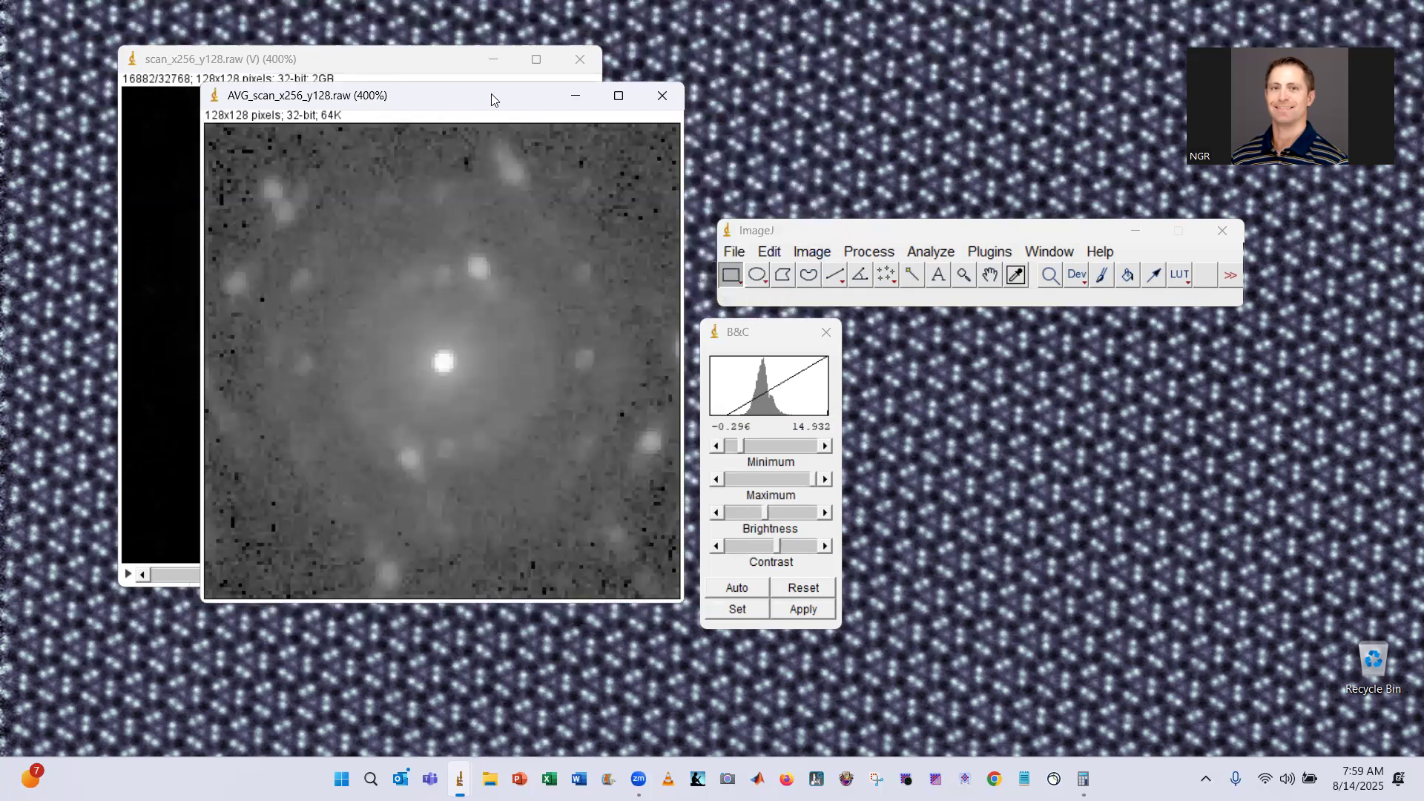
pyautogui.moveTo(492, 95); pyautogui.dragTo(870, 218)
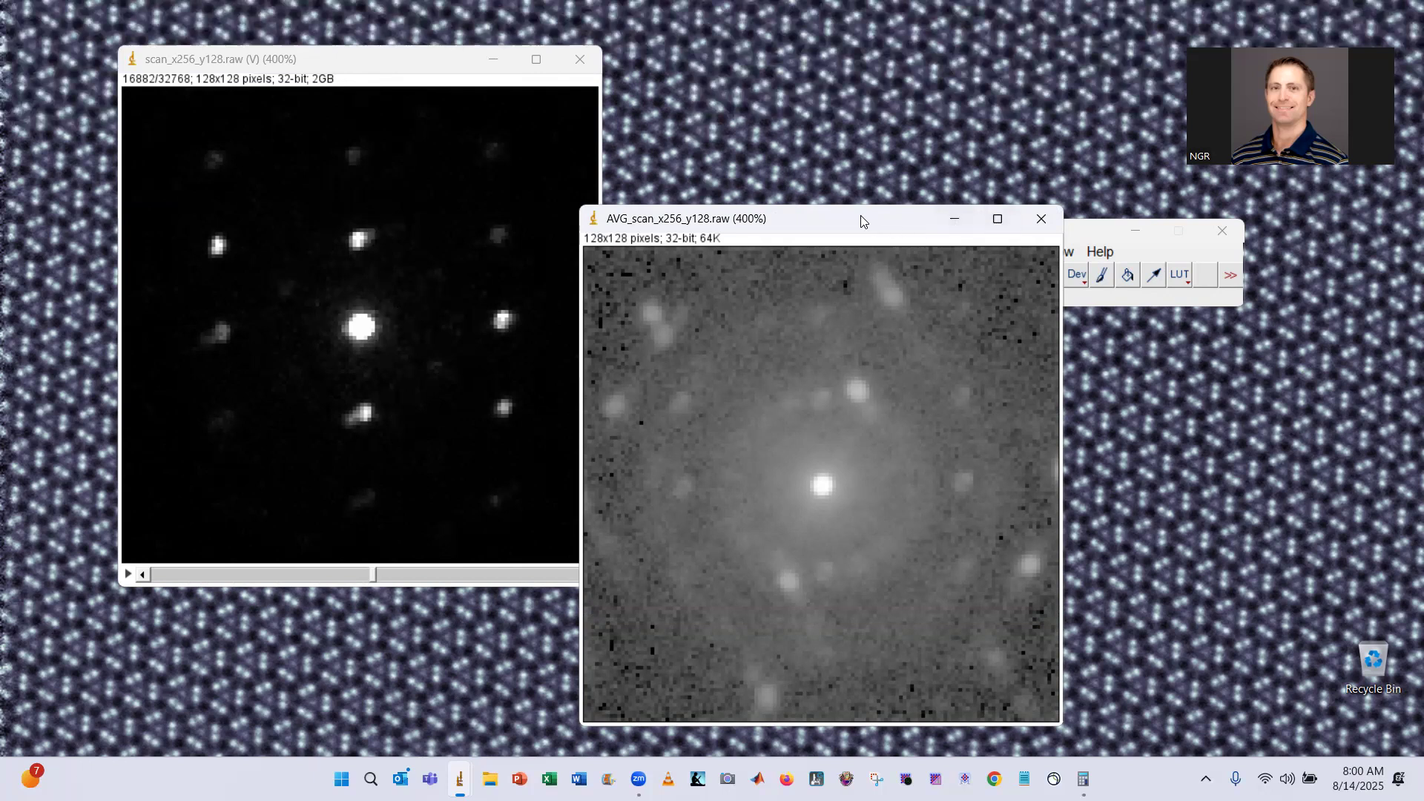
pyautogui.moveTo(861, 220); pyautogui.dragTo(788, 184)
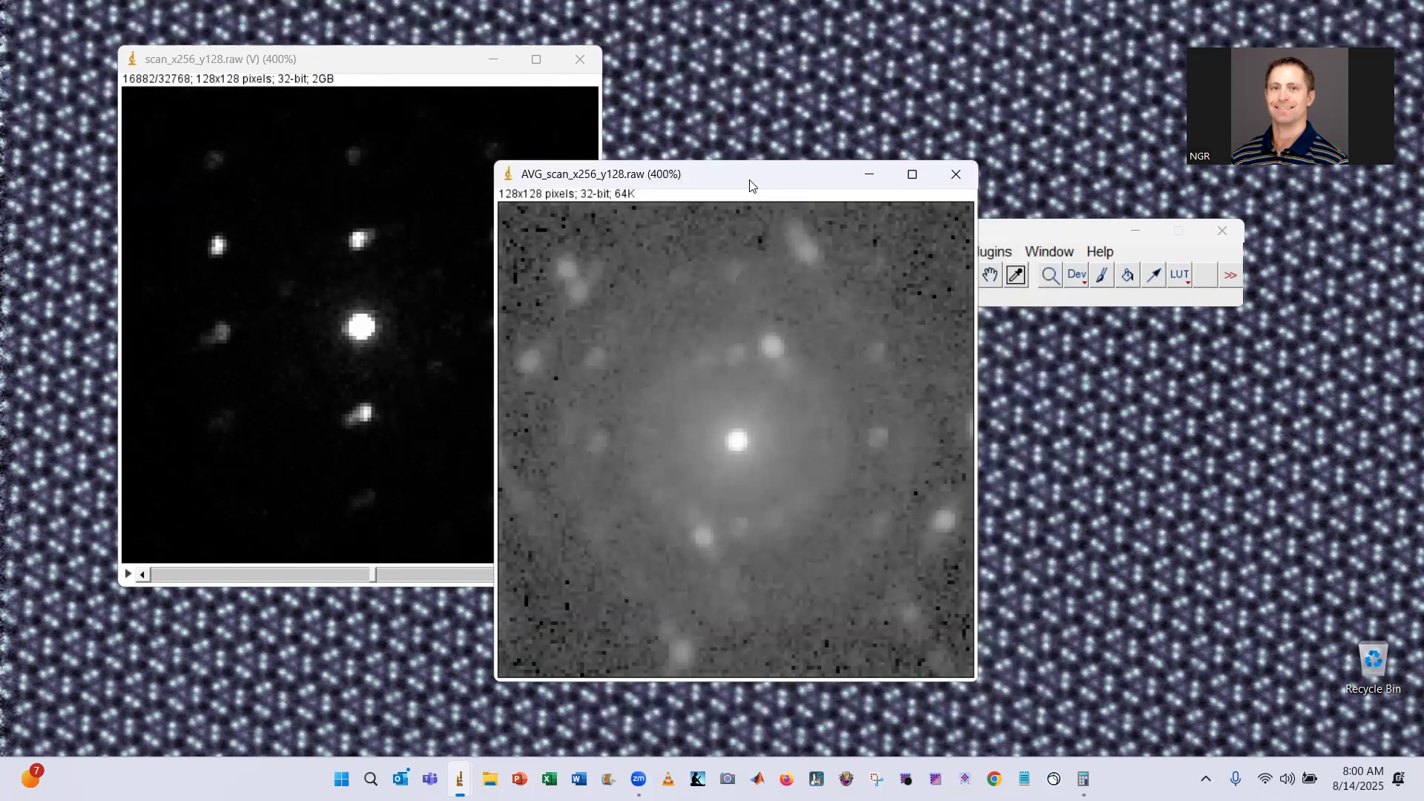
pyautogui.moveTo(751, 184); pyautogui.dragTo(709, 183)
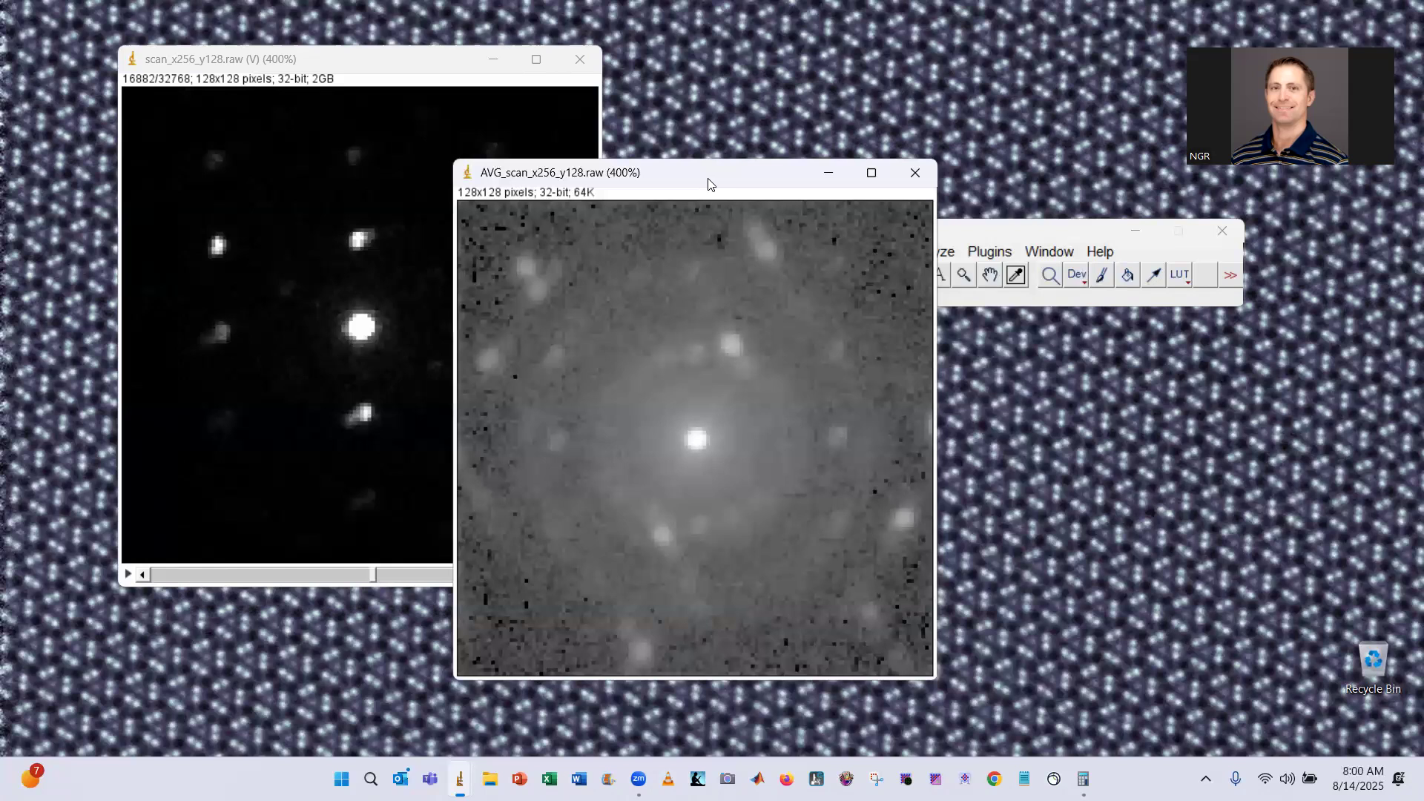
pyautogui.moveTo(709, 185); pyautogui.dragTo(633, 175)
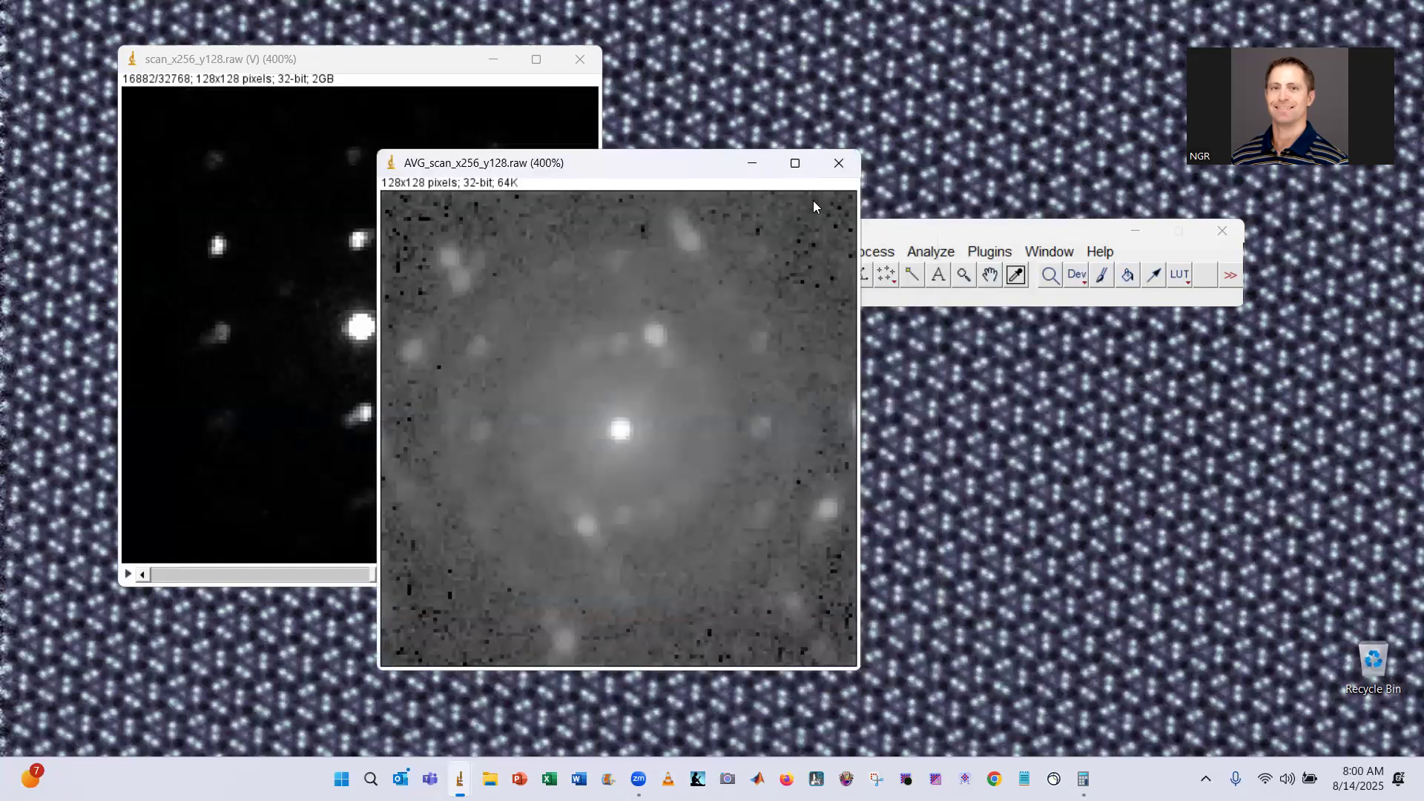
# - Close the averaged projection without saving and make the virtual stack scan_x256_y128.raw the active image
pyautogui.click(834, 170)
pyautogui.click(743, 251)
pyautogui.click(358, 68)
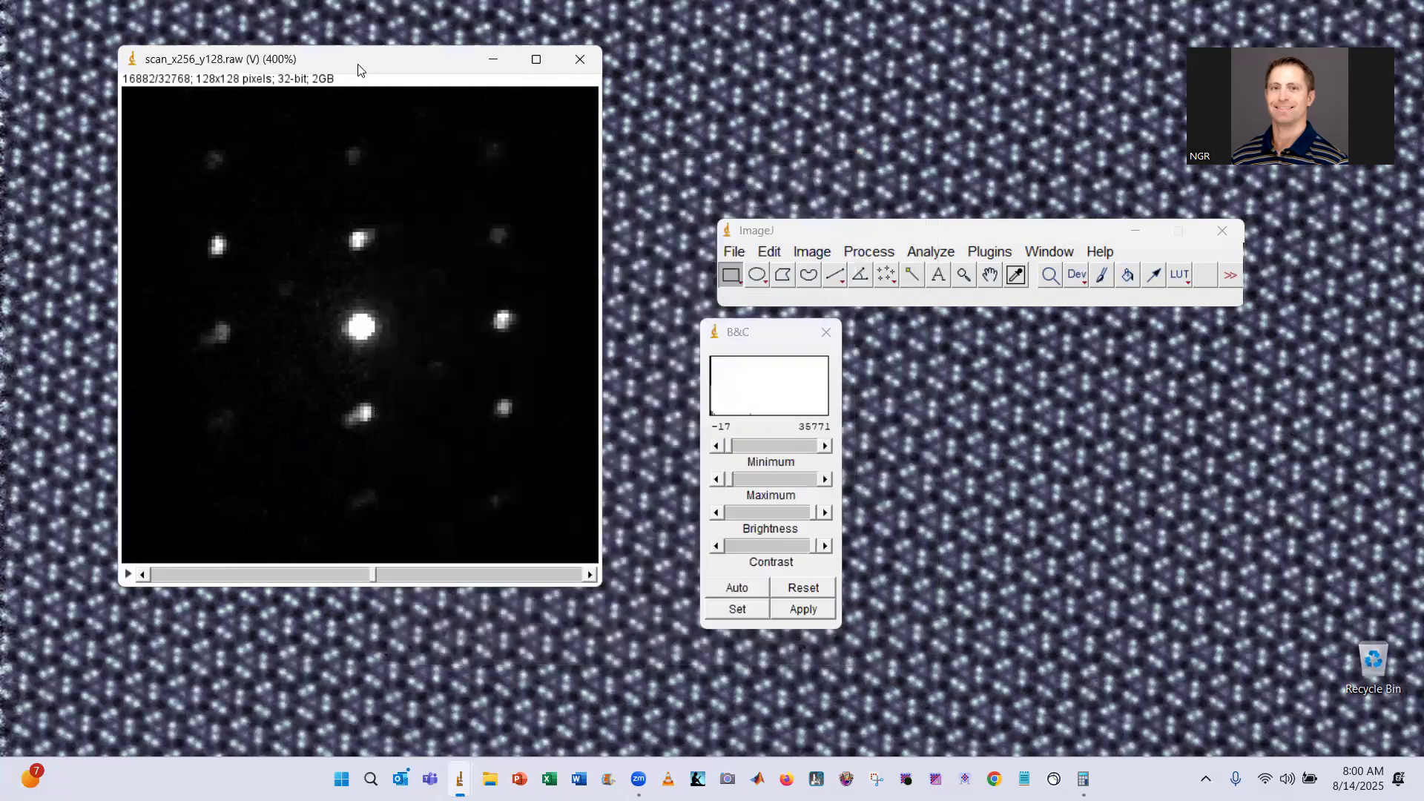
pyautogui.moveTo(358, 71); pyautogui.dragTo(347, 82)
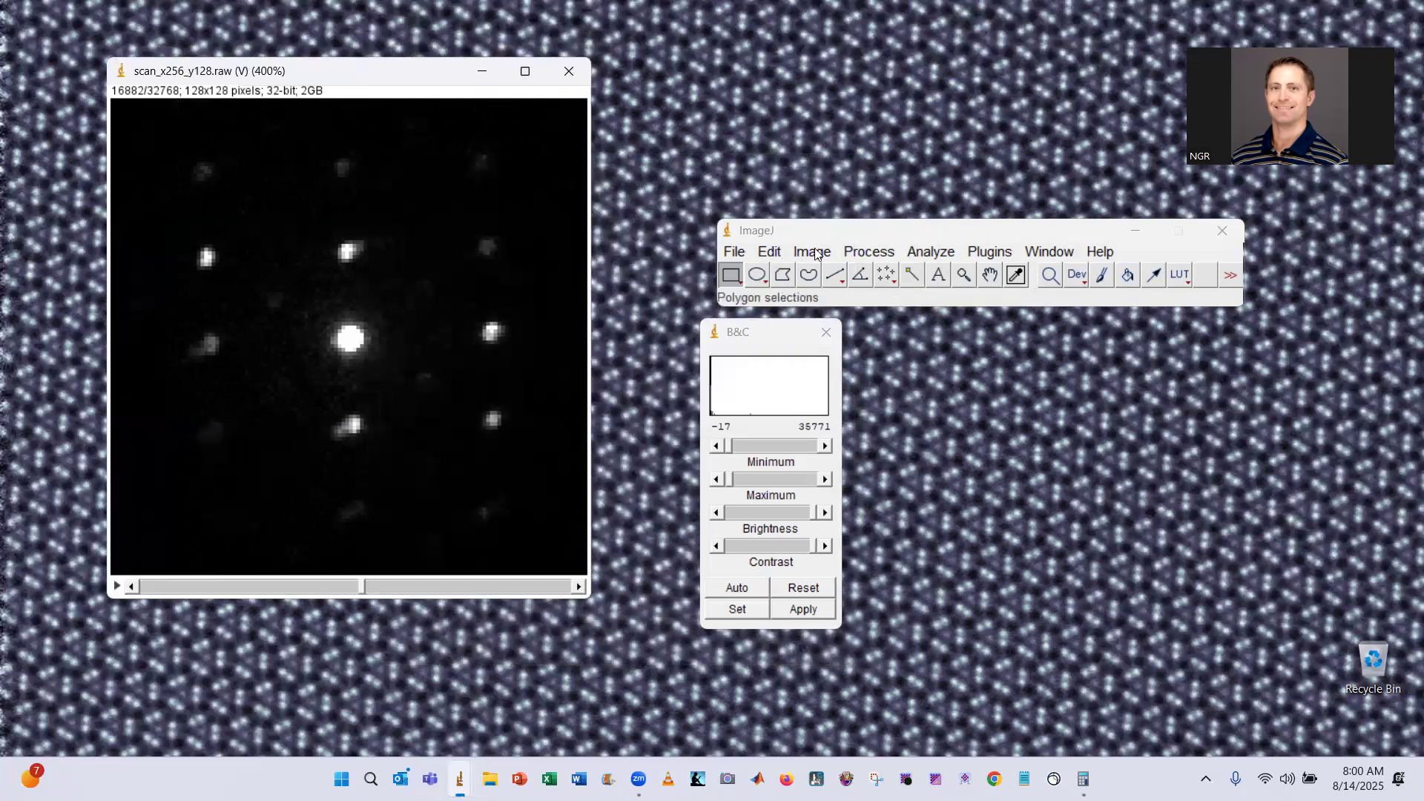
# - Try to apply the Log math operation to all images of the virtual stack
pyautogui.click(946, 253)
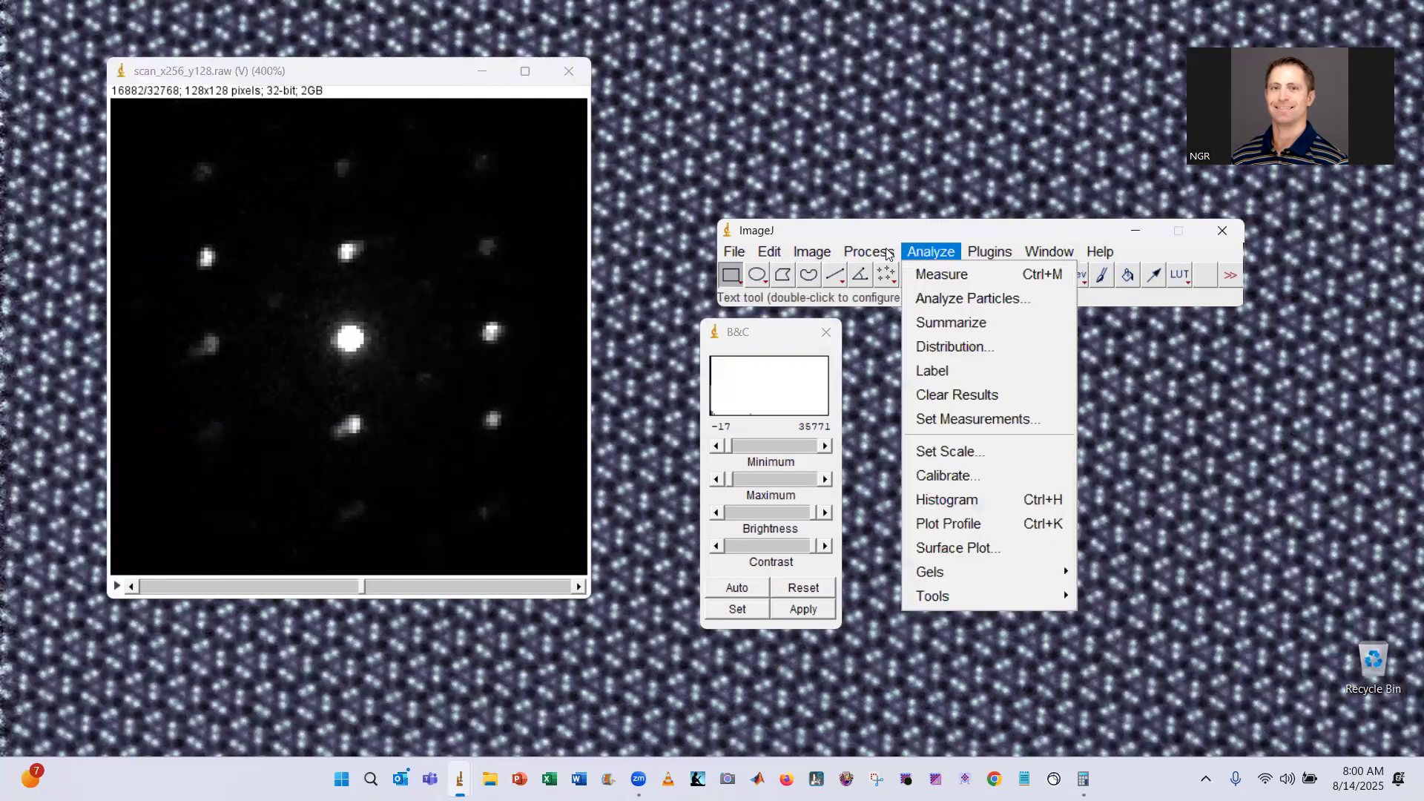
pyautogui.moveTo(888, 254)
pyautogui.moveTo(957, 470)
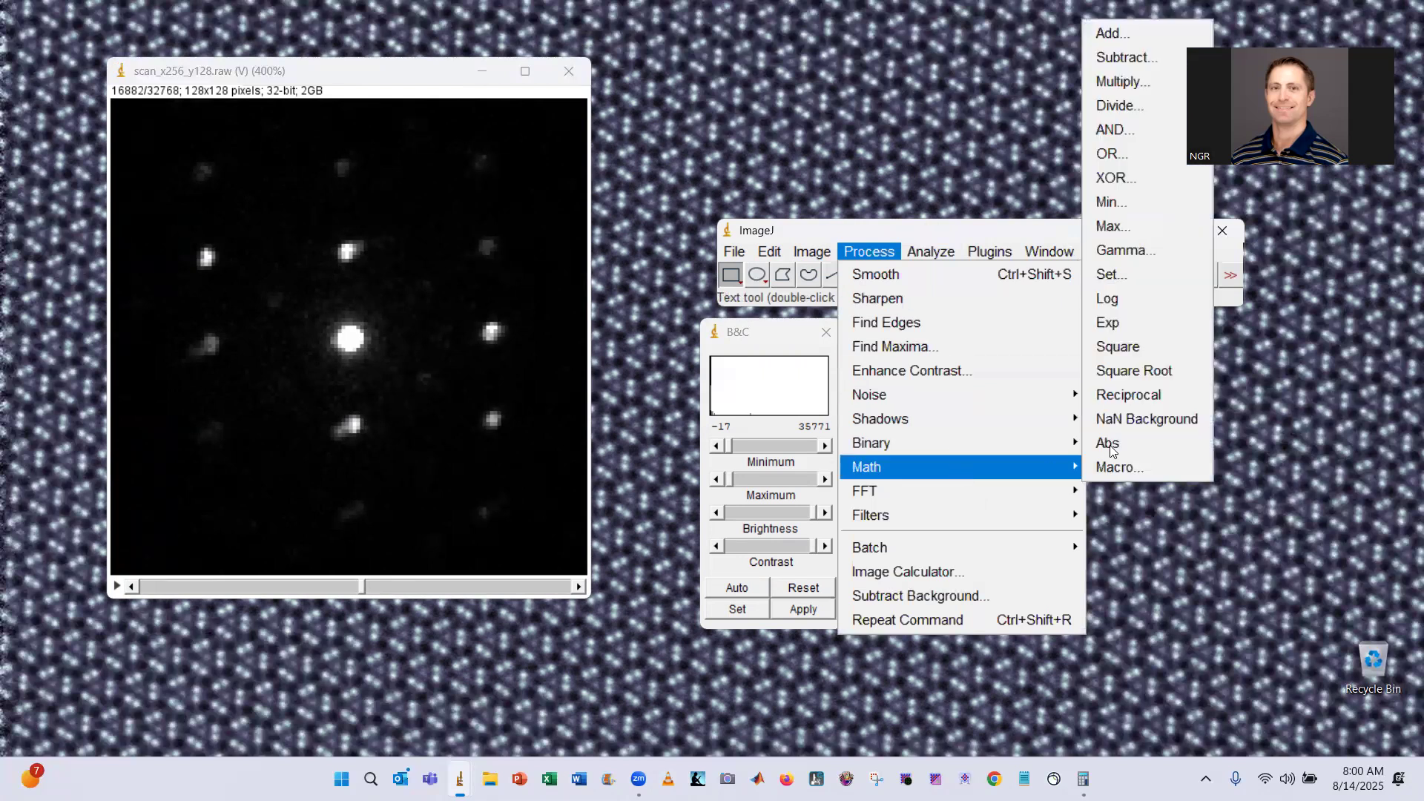
pyautogui.click(1136, 296)
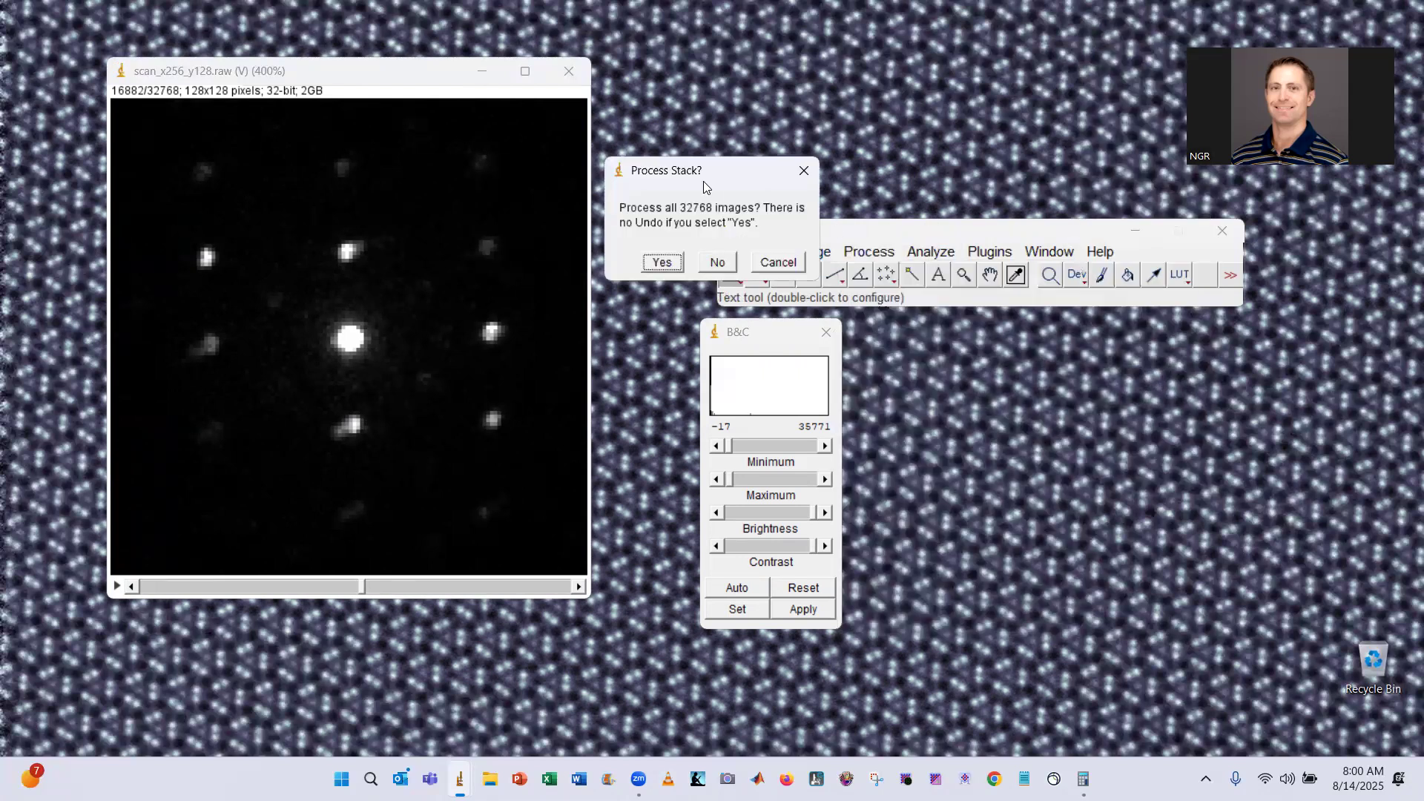
pyautogui.click(662, 263)
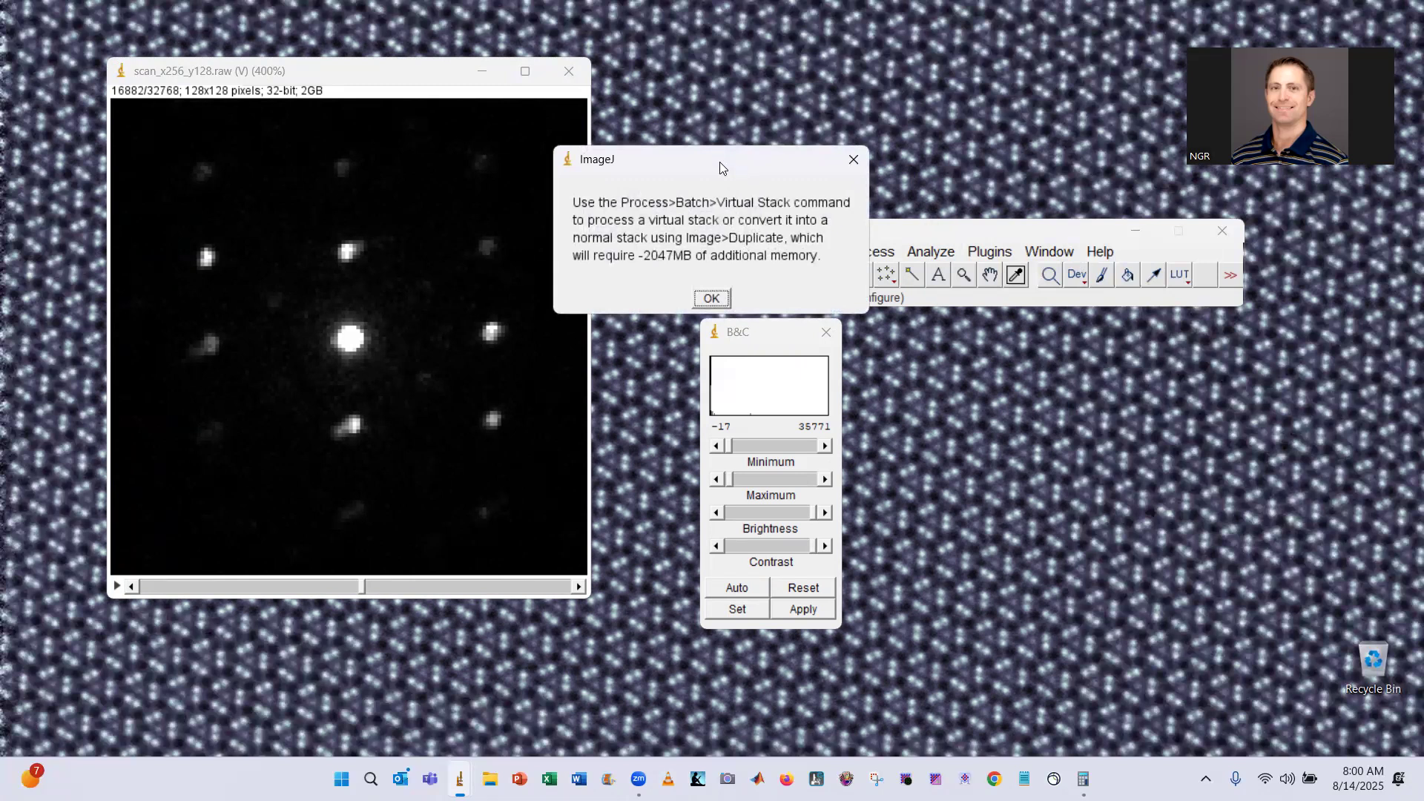
pyautogui.moveTo(720, 162); pyautogui.dragTo(733, 141)
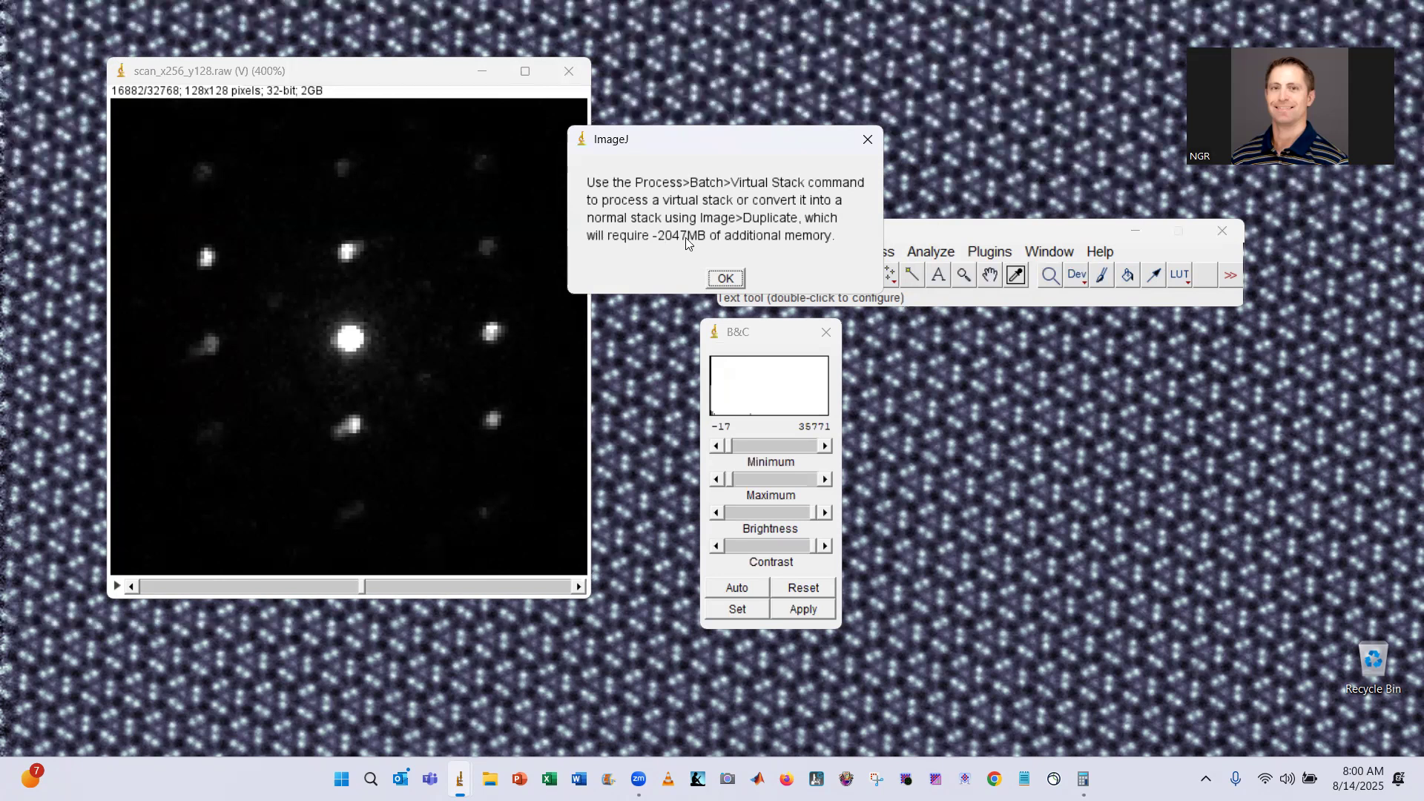
pyautogui.click(736, 284)
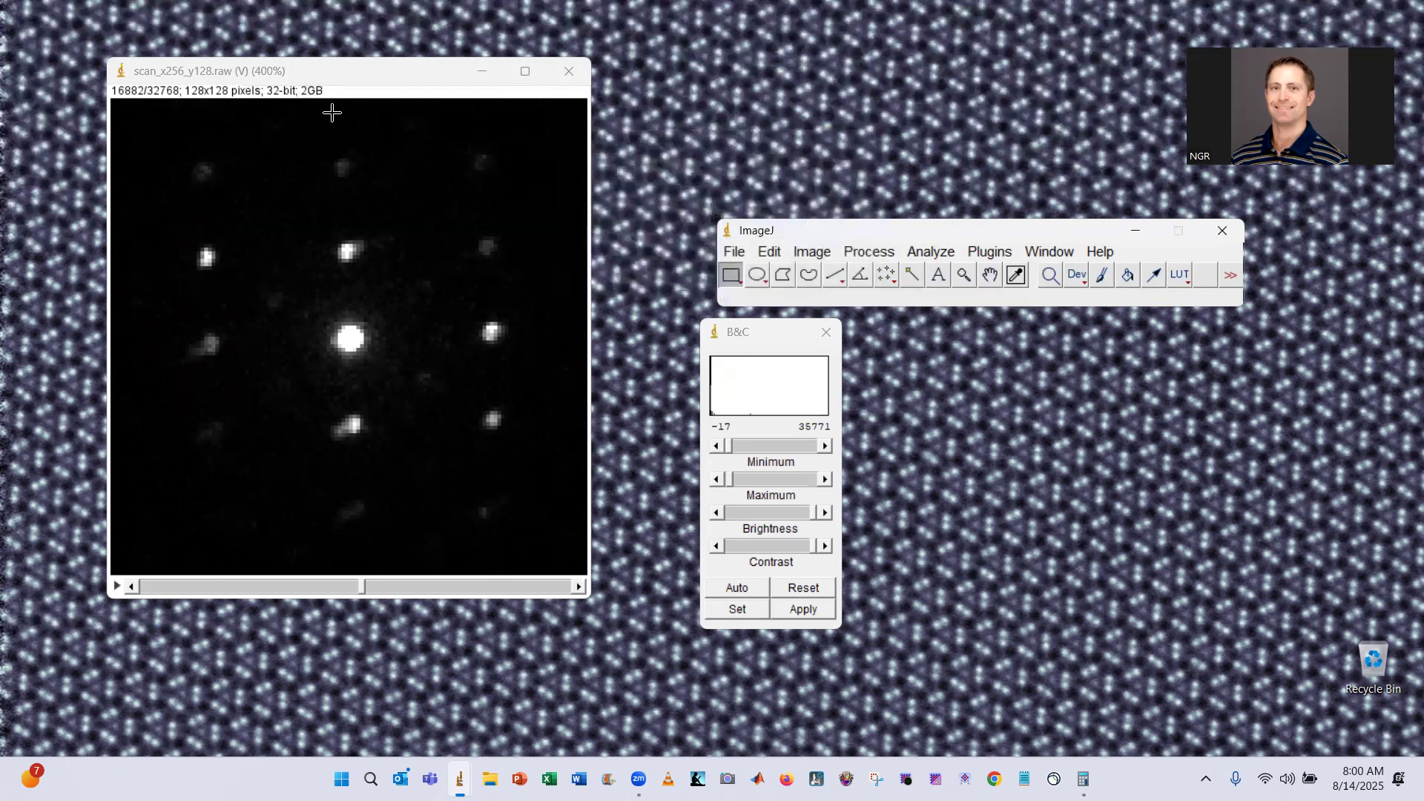
# - Duplicate the virtual stack as a normal stack over the full range 1-32768
pyautogui.click(778, 252)
pyautogui.moveTo(795, 253)
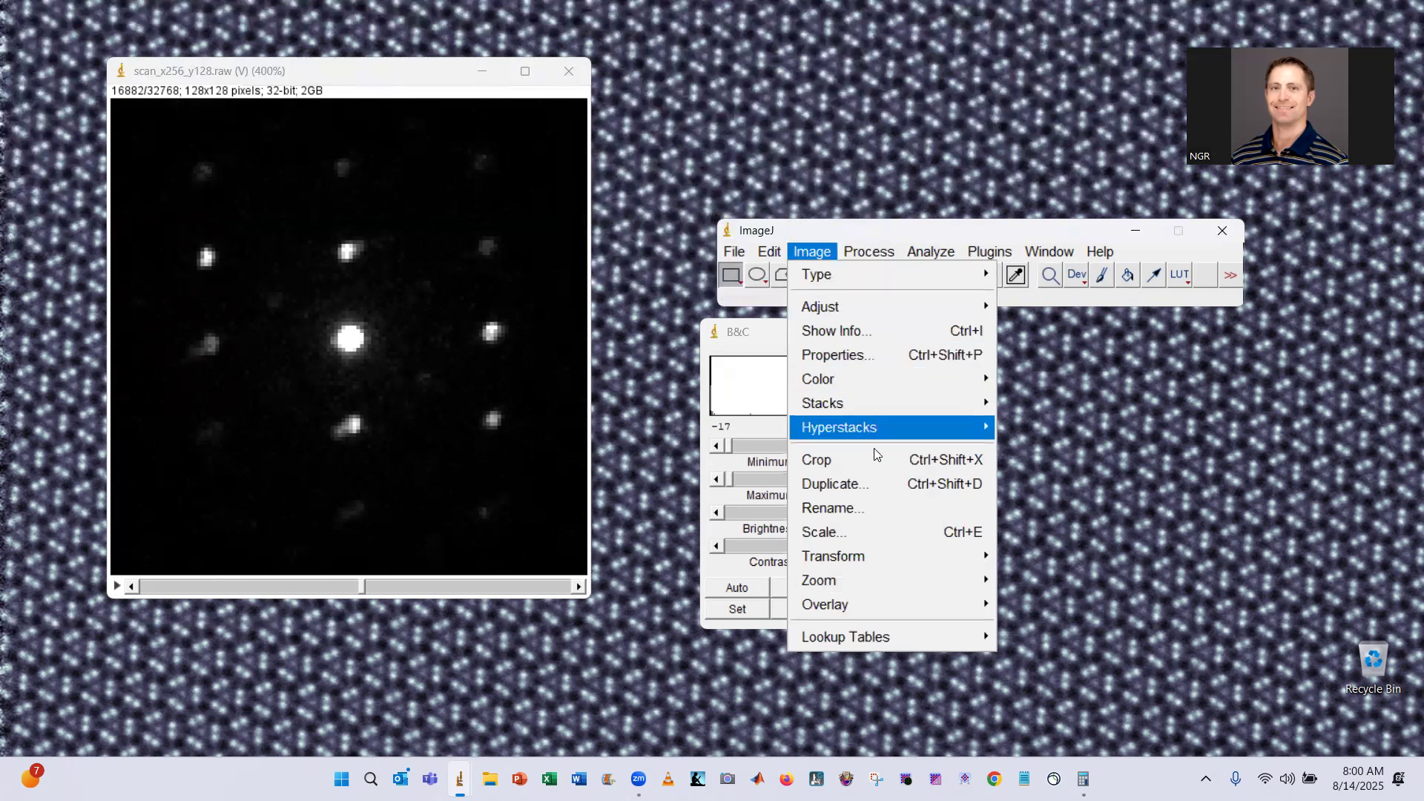
pyautogui.click(884, 481)
pyautogui.click(714, 237)
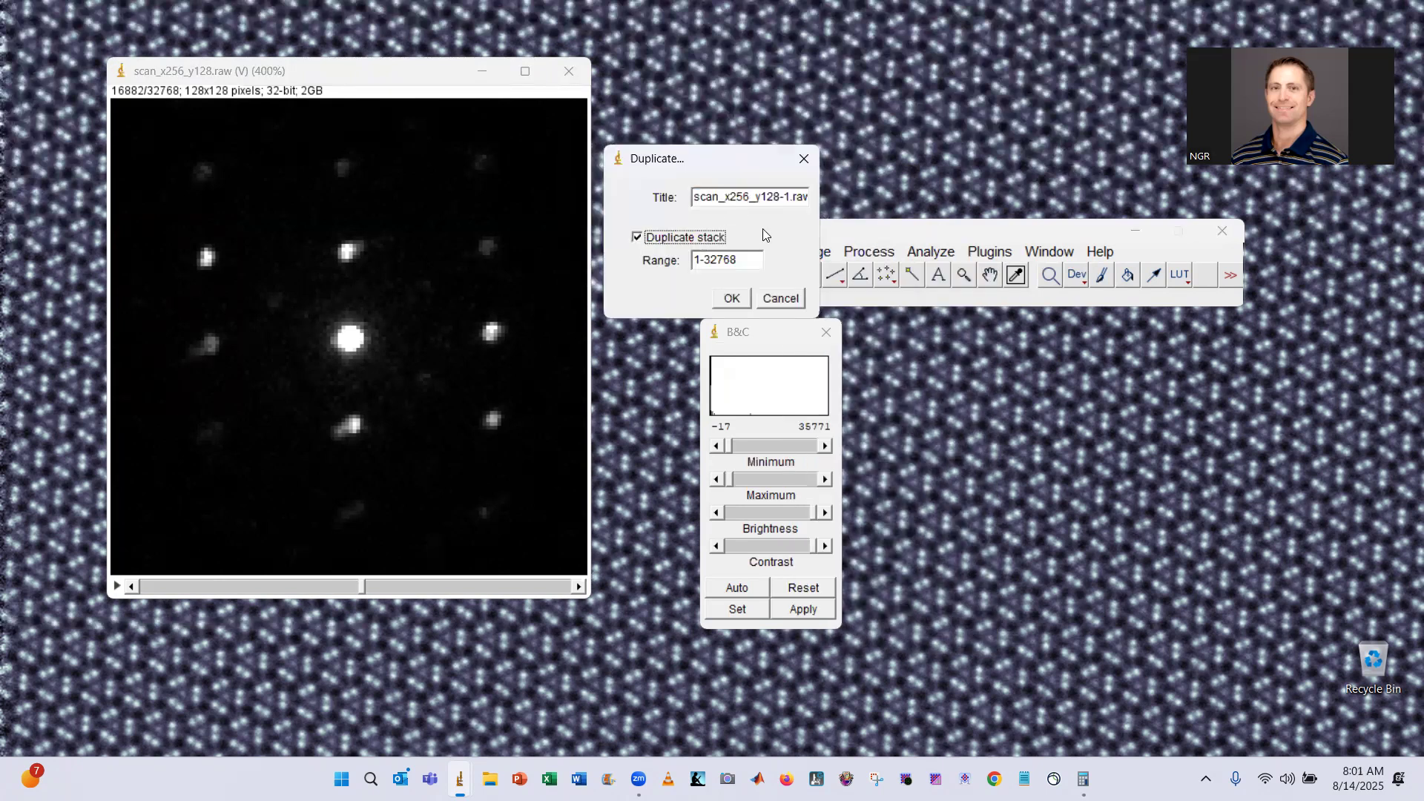
pyautogui.click(738, 299)
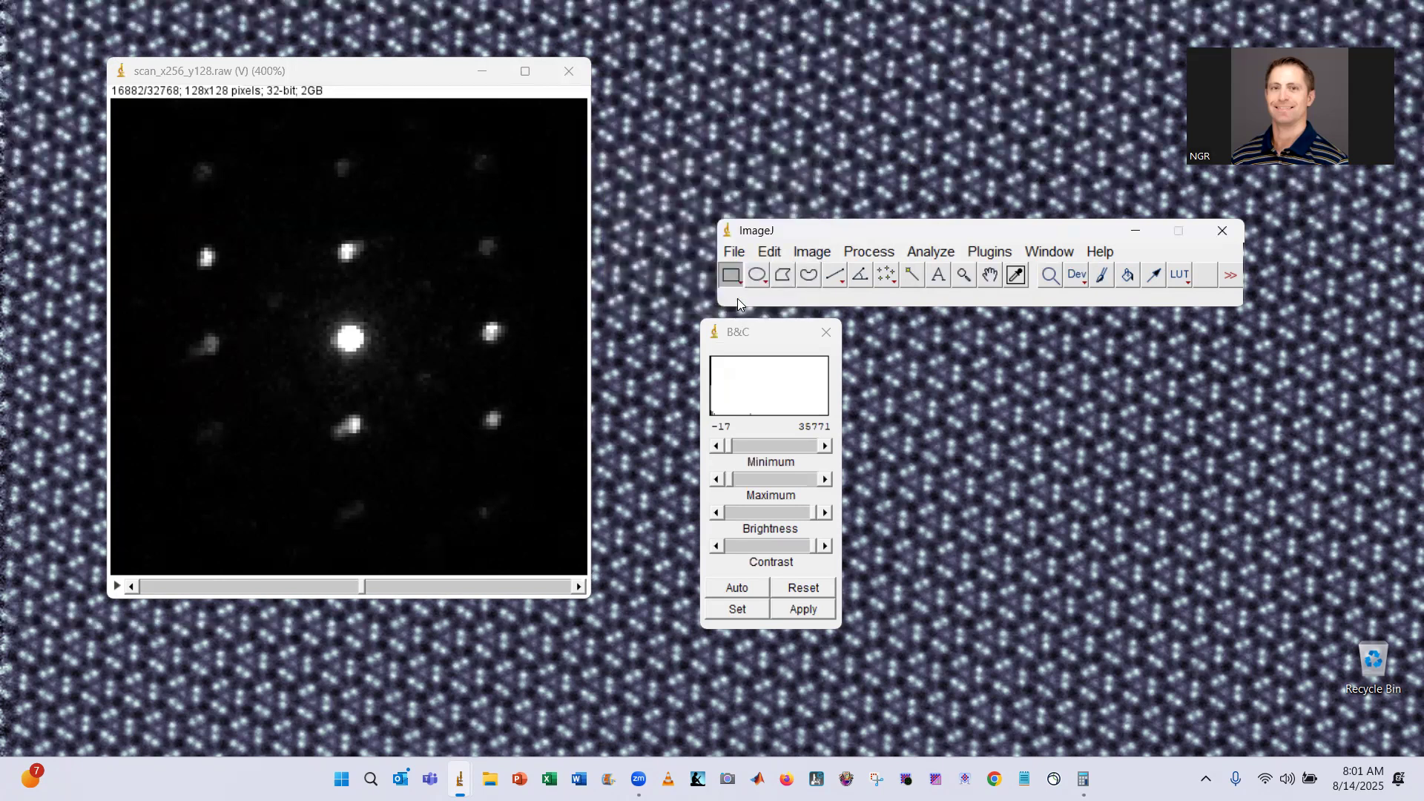
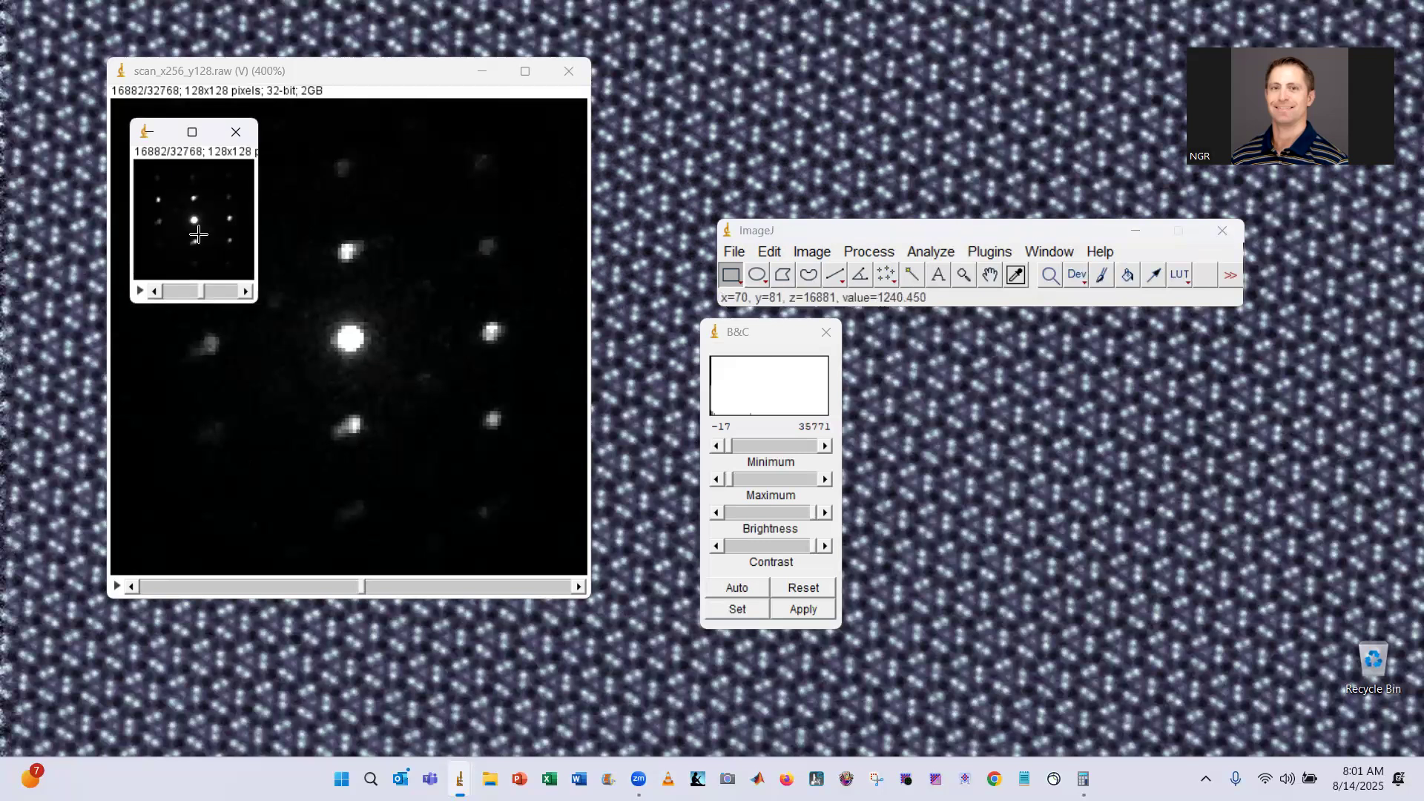
# - Enlarge the duplicated stack to 400% and reset its display range
pyautogui.press('+')
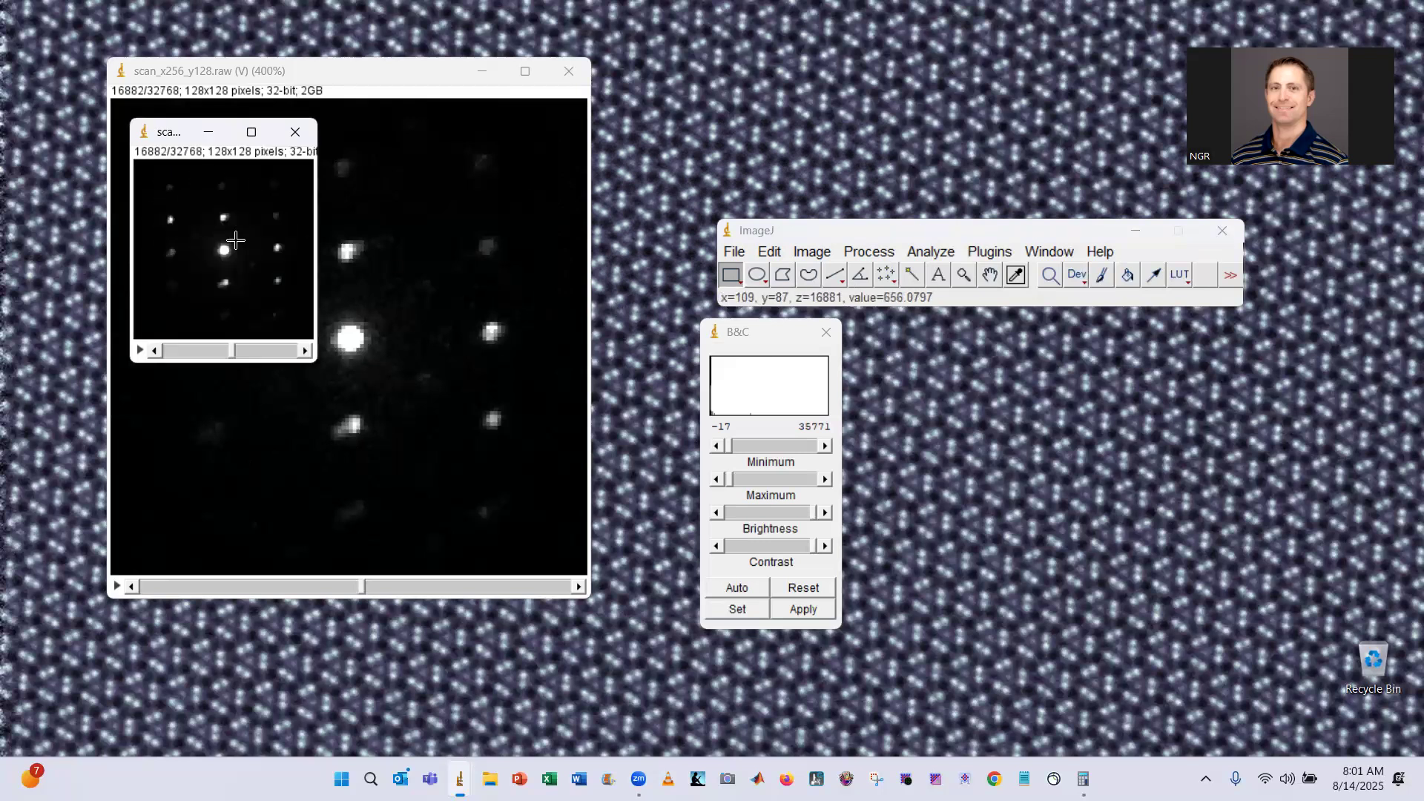
pyautogui.press('+')
pyautogui.press('+')
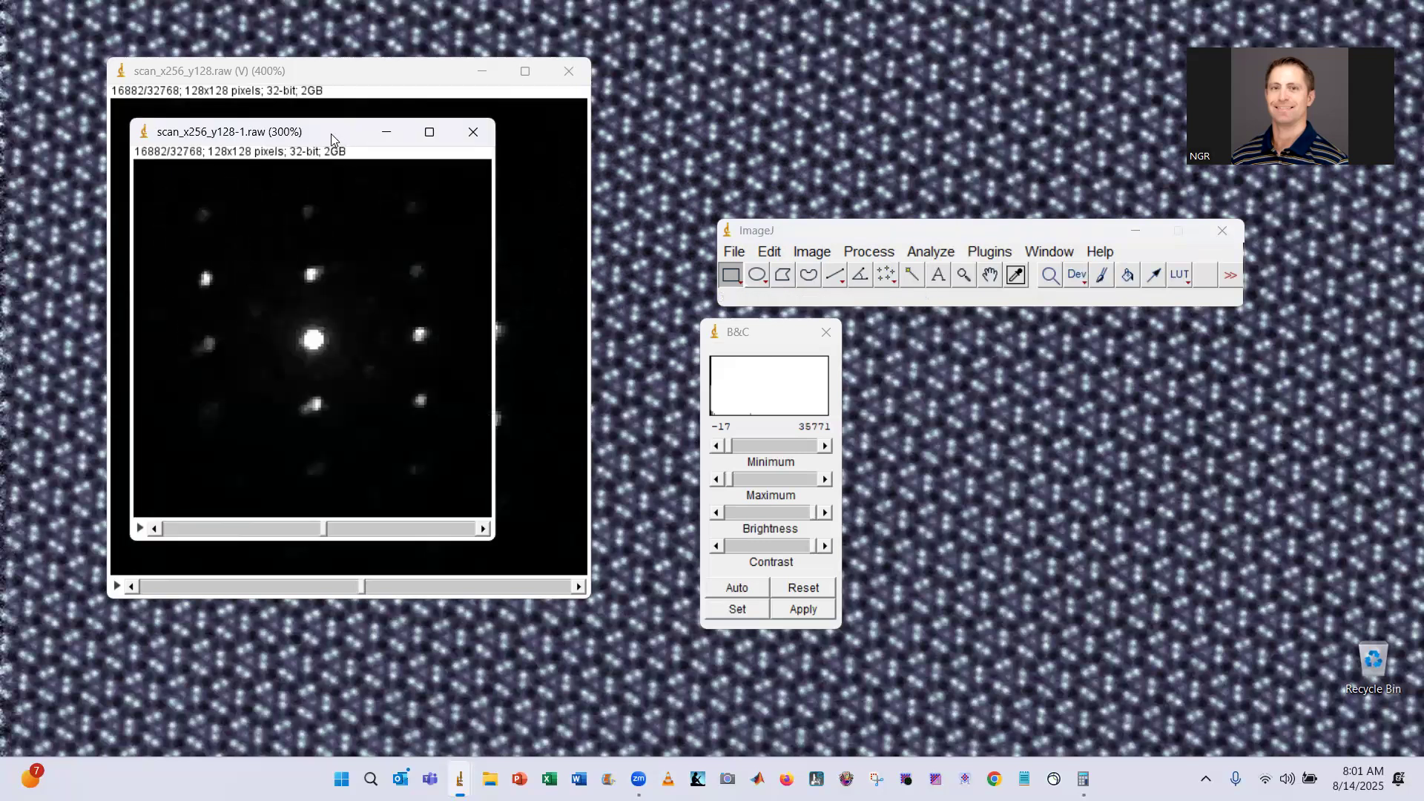
pyautogui.click(808, 588)
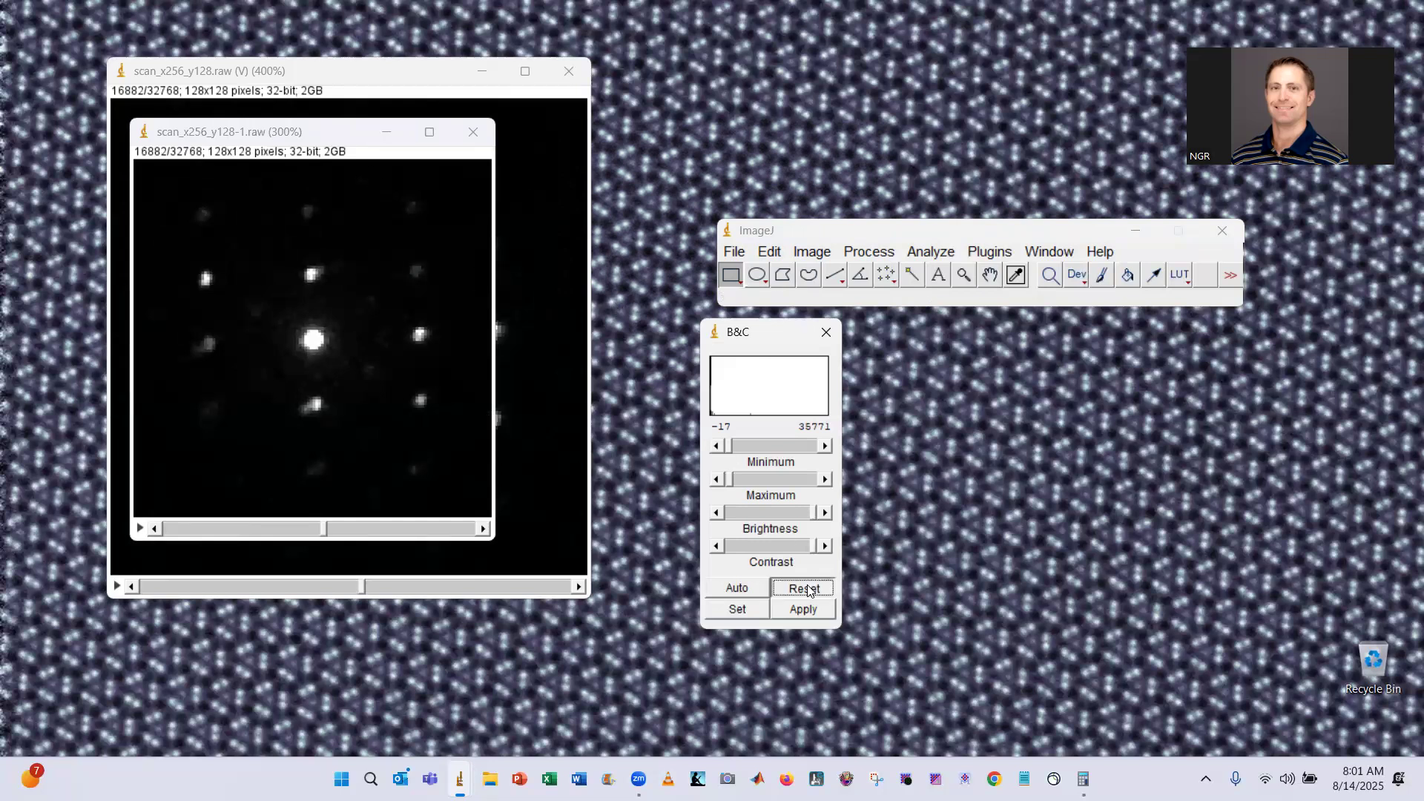
pyautogui.press('+')
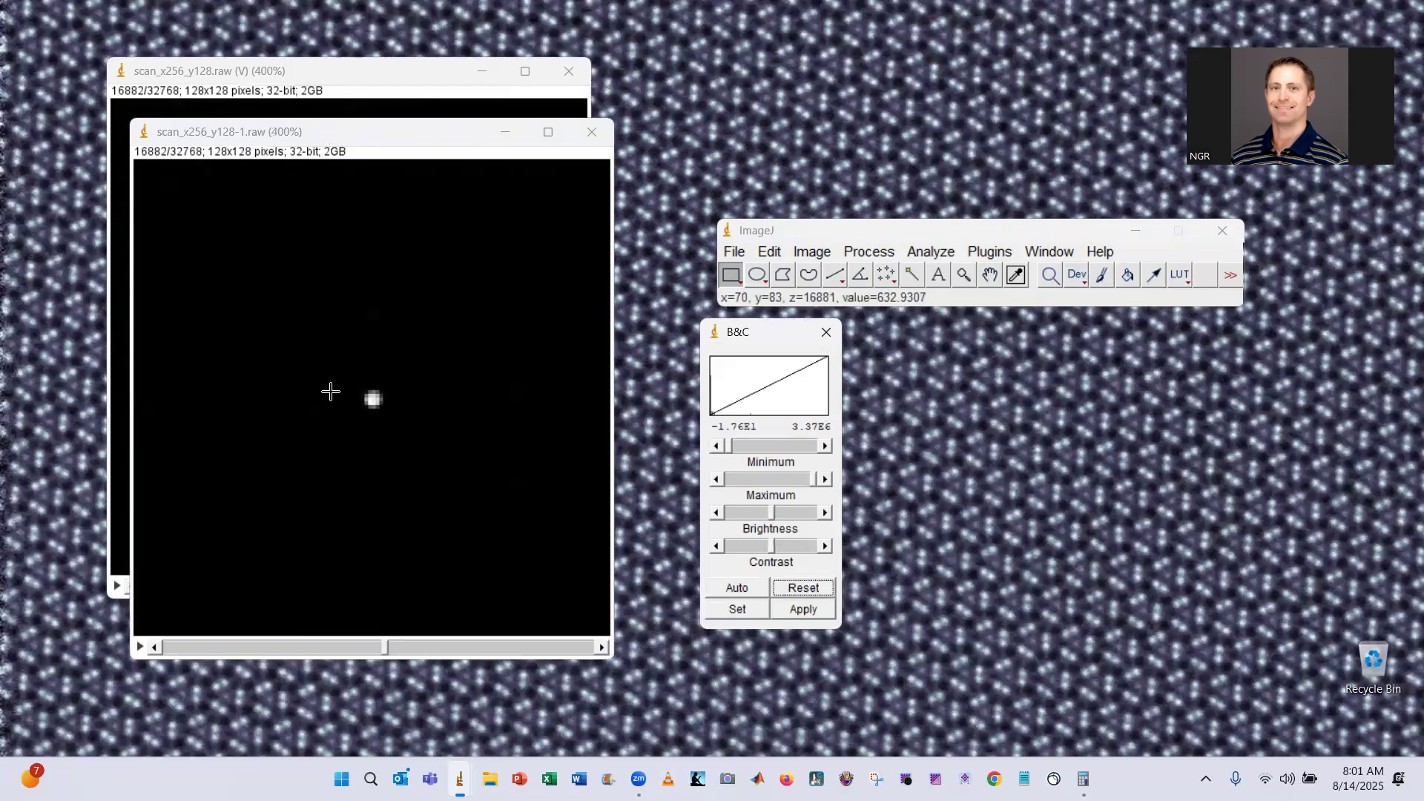
pyautogui.moveTo(391, 134); pyautogui.dragTo(382, 112)
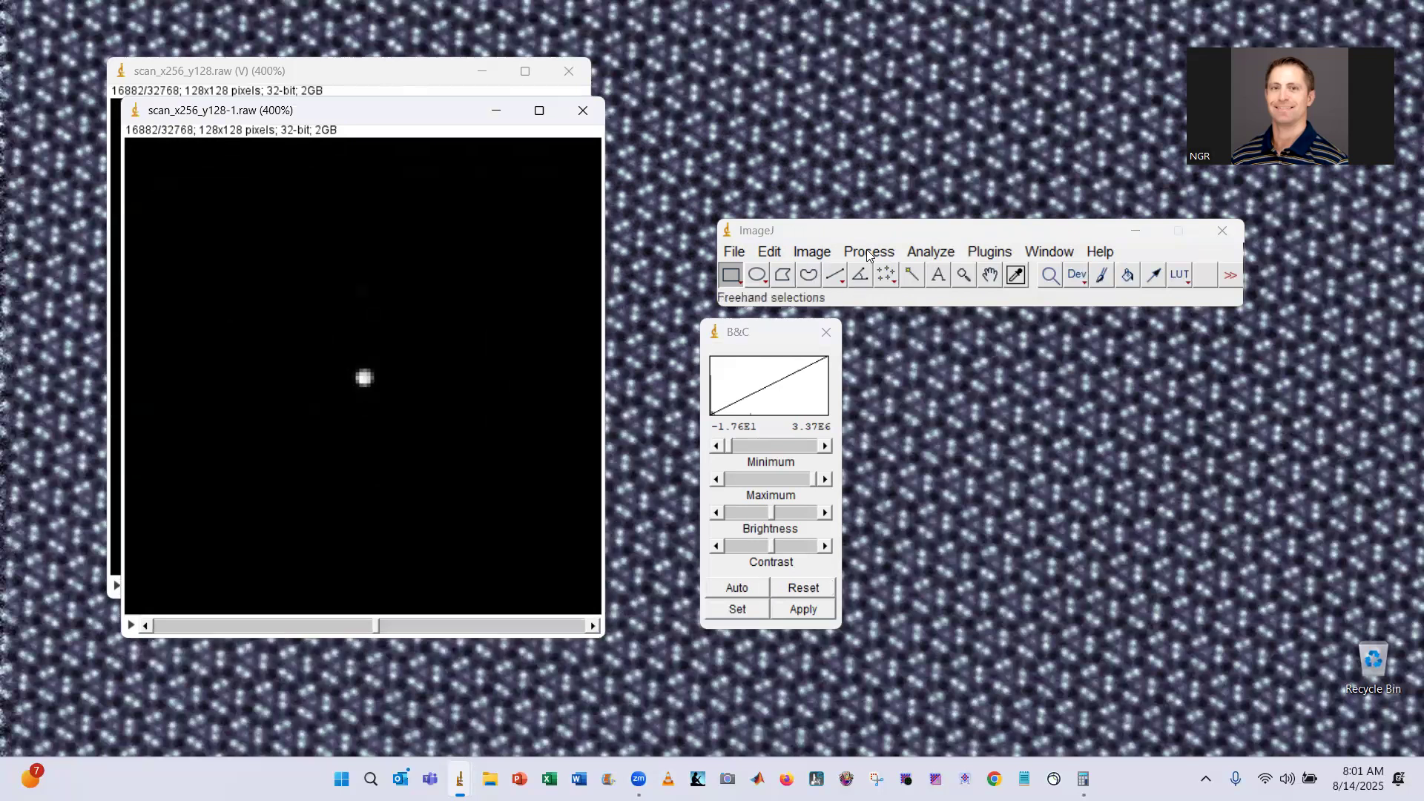
# - Apply the Log math operation to every image in the duplicated stack
pyautogui.click(869, 251)
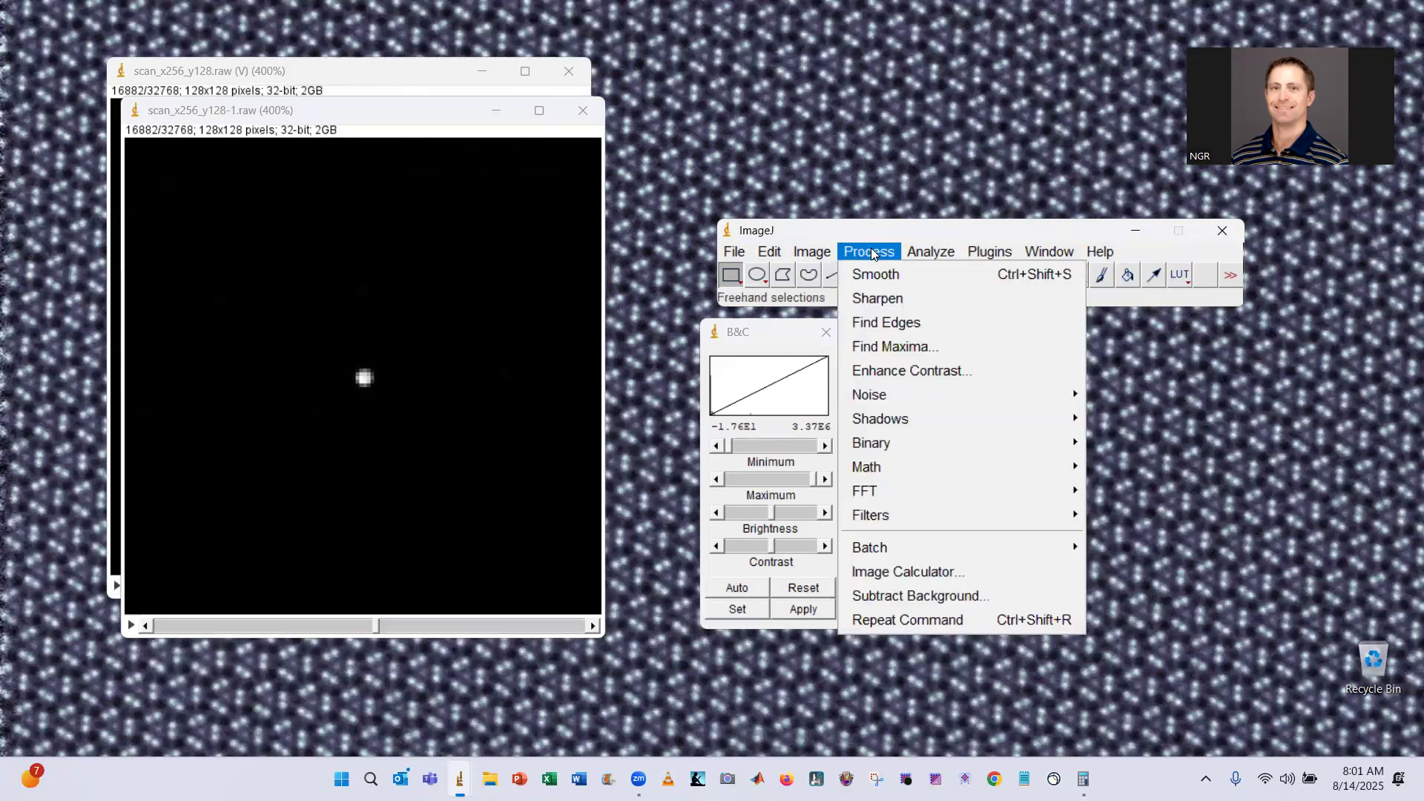
pyautogui.moveTo(904, 465)
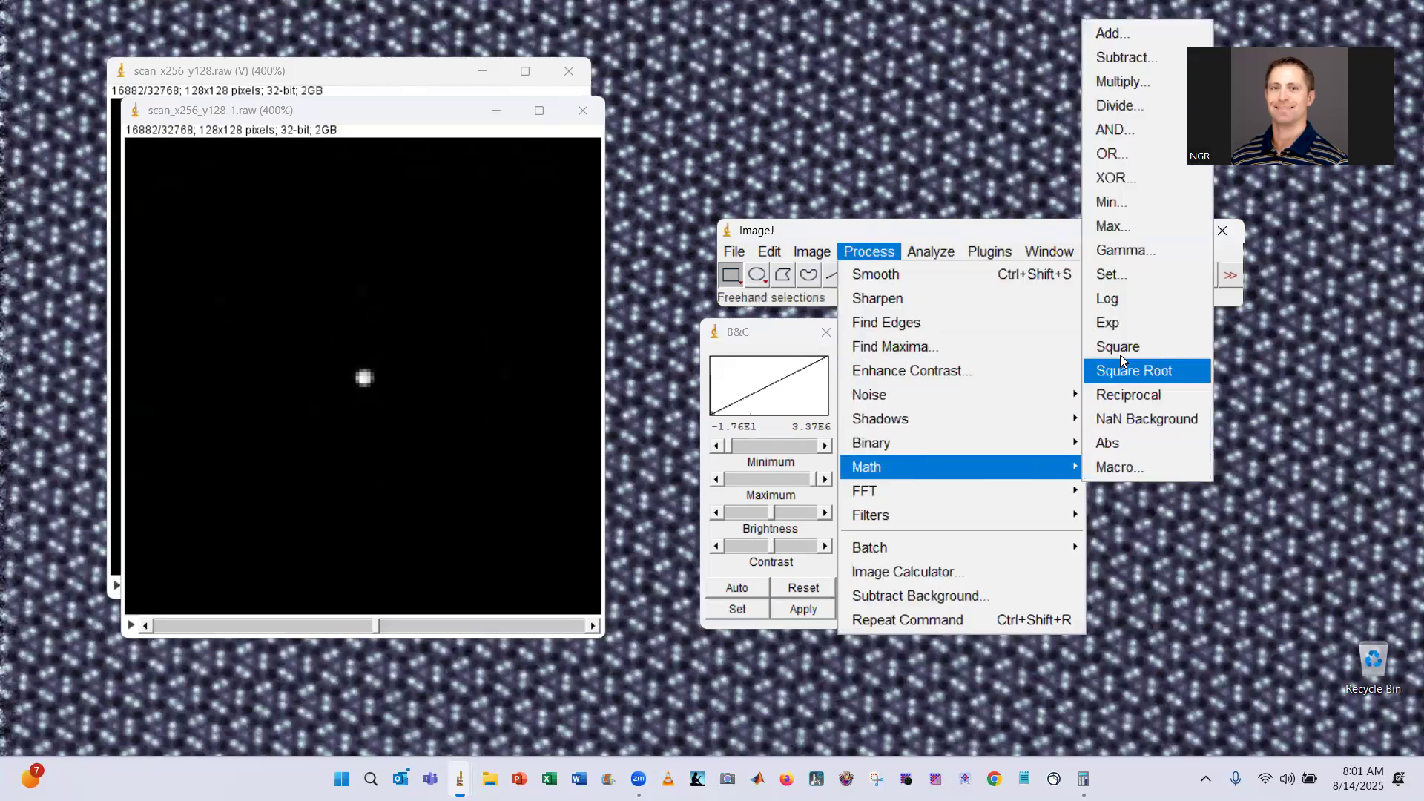
pyautogui.click(1119, 298)
pyautogui.click(663, 265)
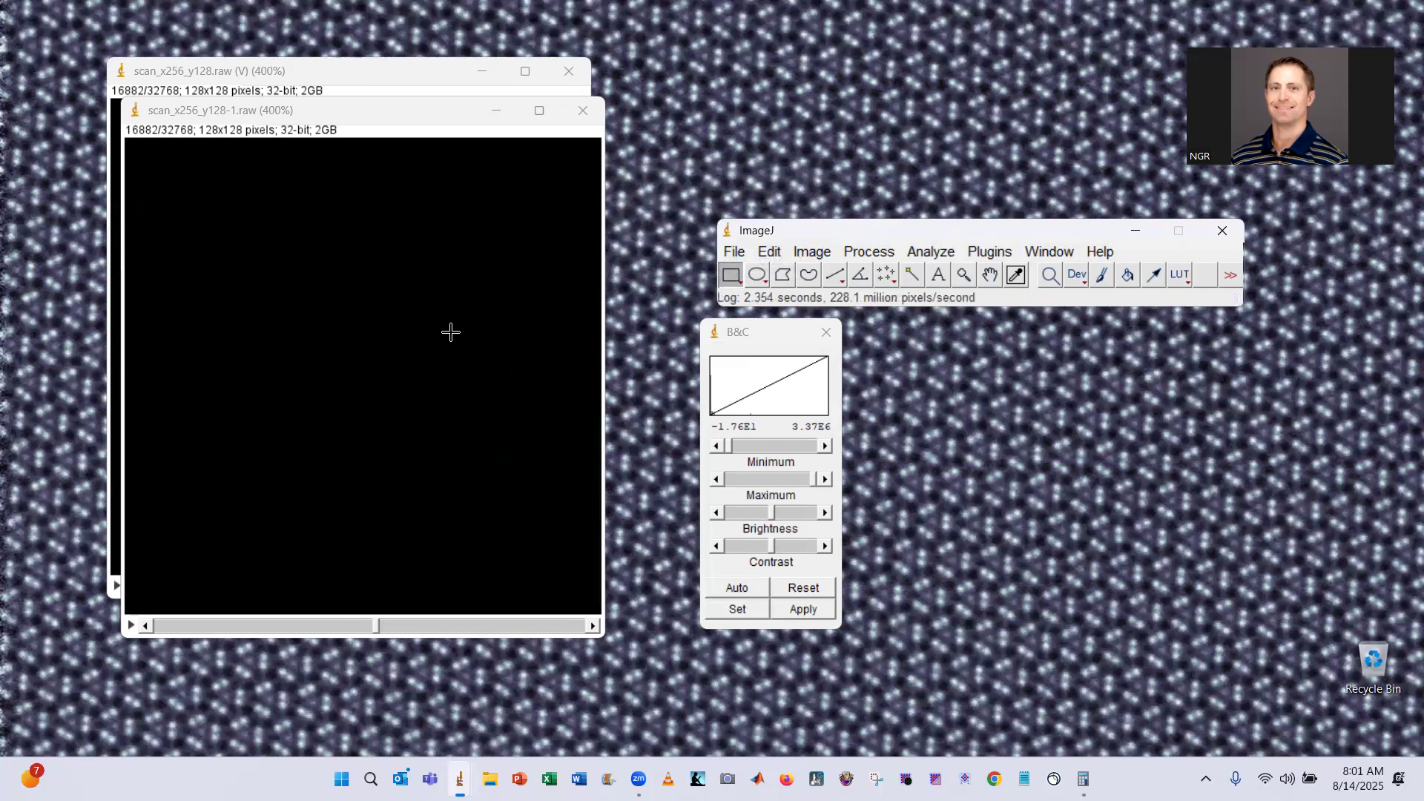
# - Start playing the log-scaled stack, reset its display range and auto-adjust the contrast
pyautogui.click(369, 124)
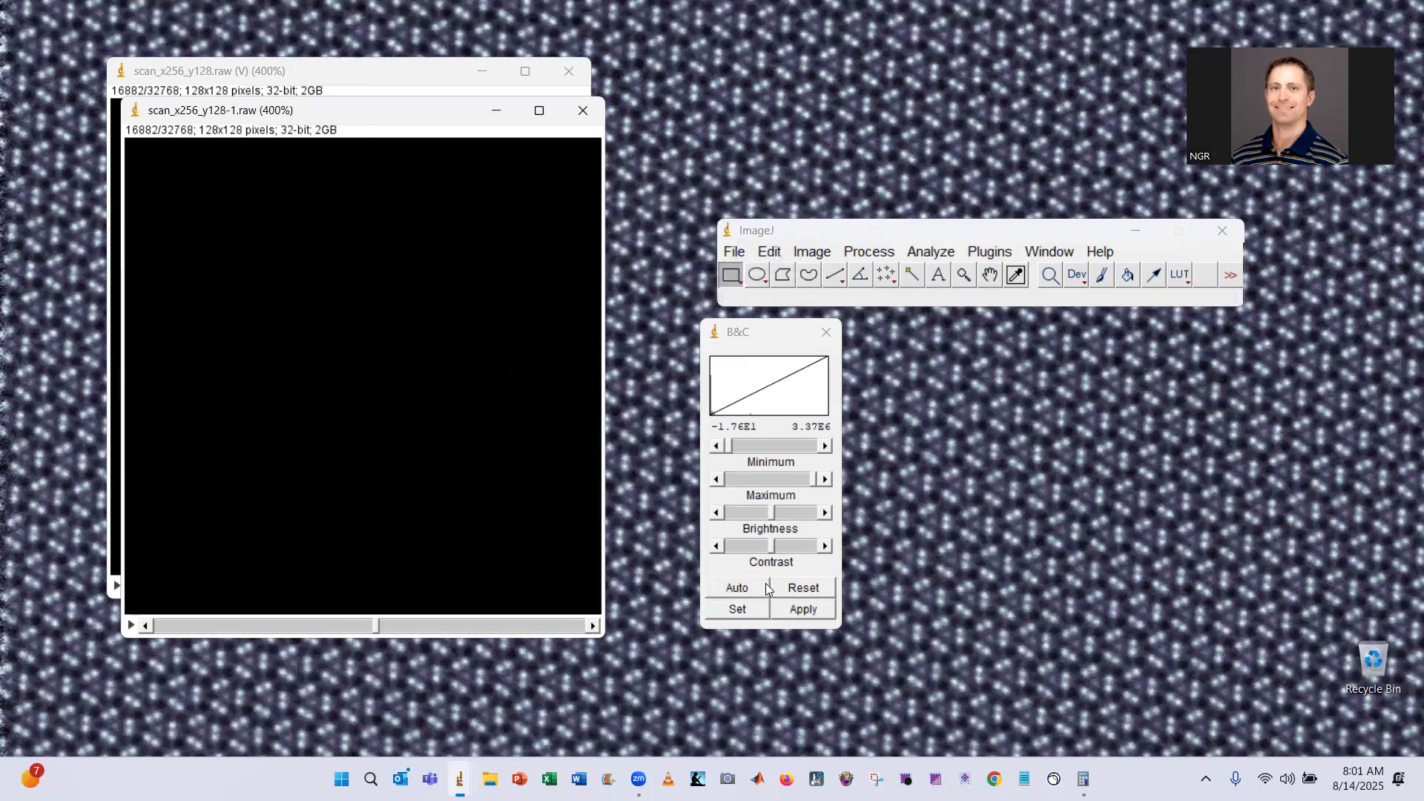
pyautogui.click(130, 625)
pyautogui.click(792, 586)
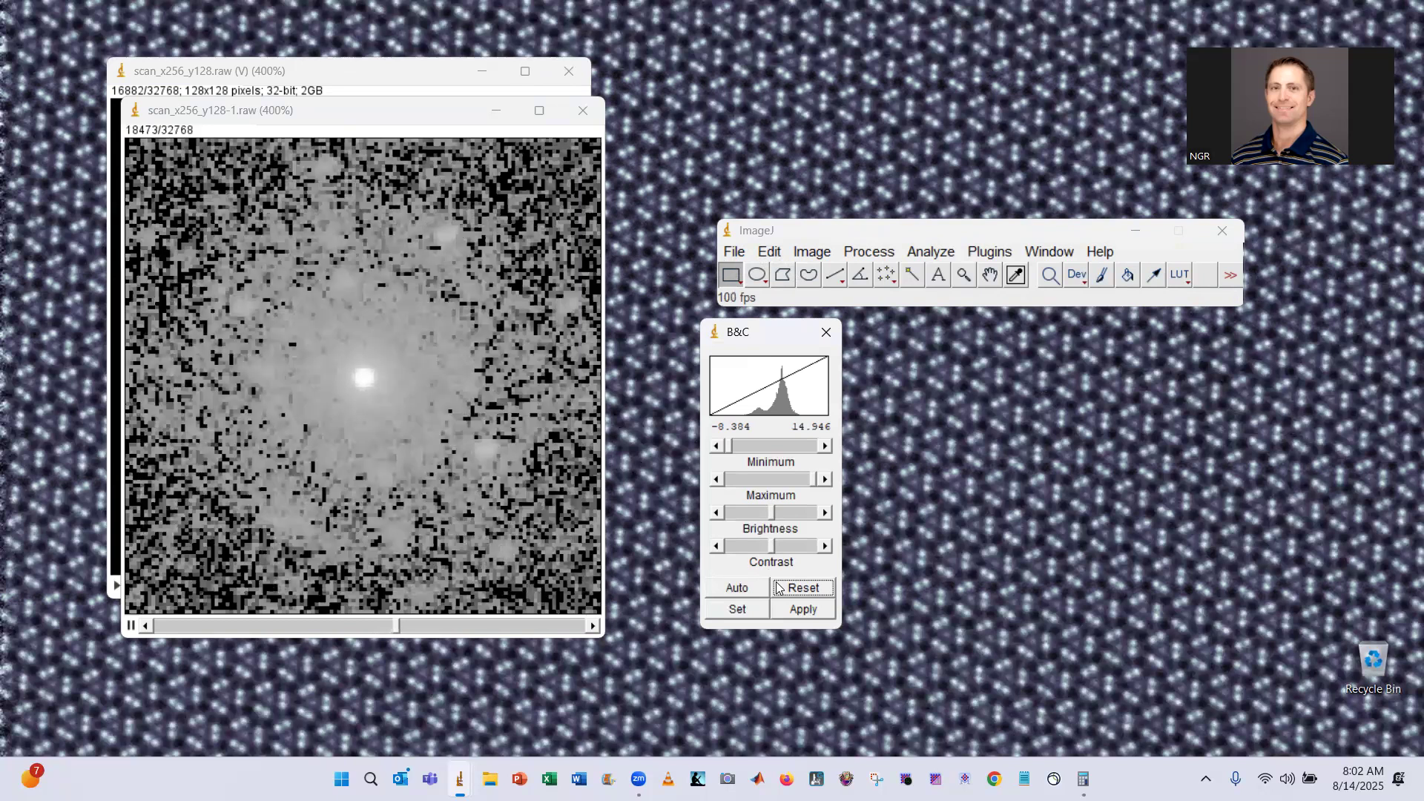
pyautogui.click(736, 588)
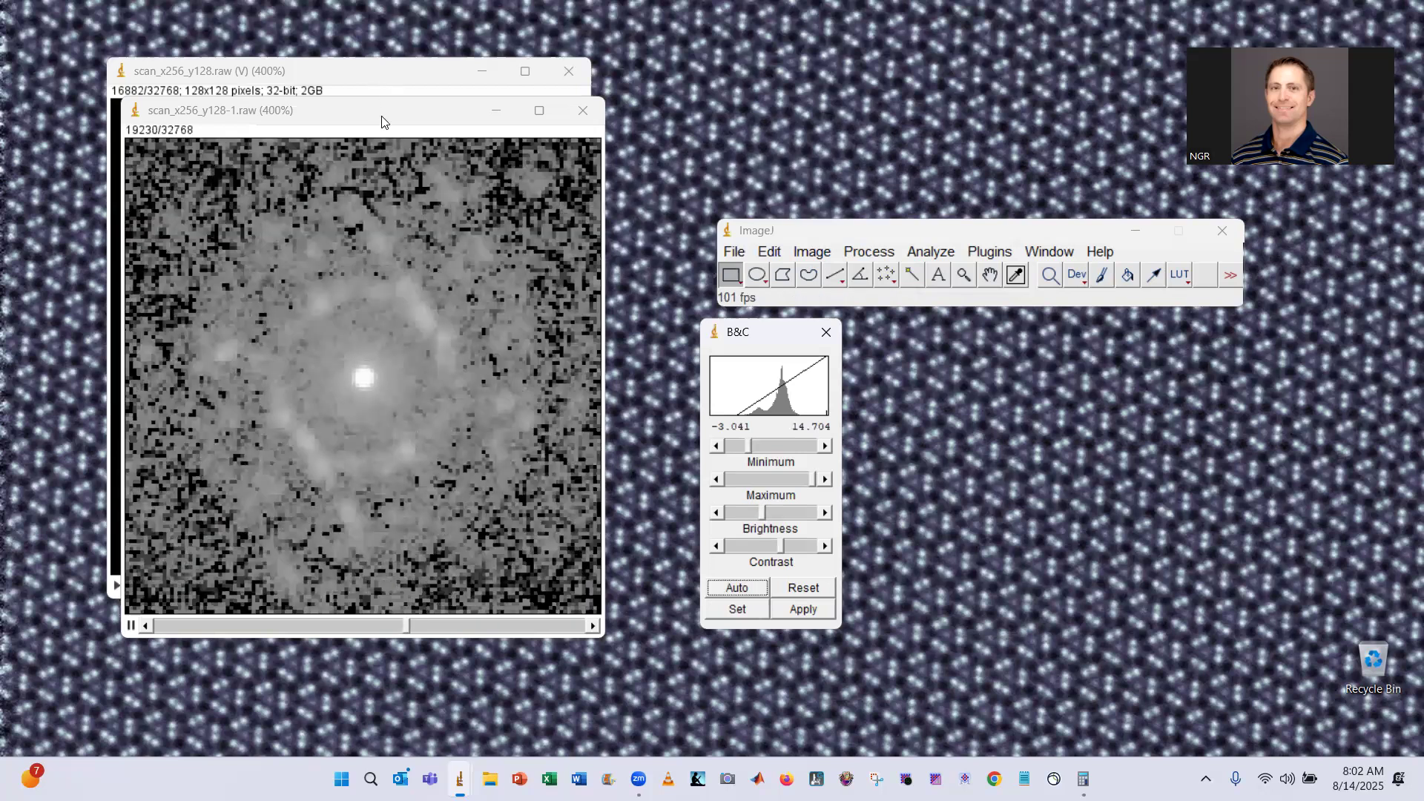
# - Place the log-scaled stack beside the original virtual stack and play the original too, comparing both animations
pyautogui.click(378, 120)
pyautogui.moveTo(380, 120); pyautogui.dragTo(1010, 114)
pyautogui.click(371, 70)
pyautogui.moveTo(744, 332); pyautogui.dragTo(599, 331)
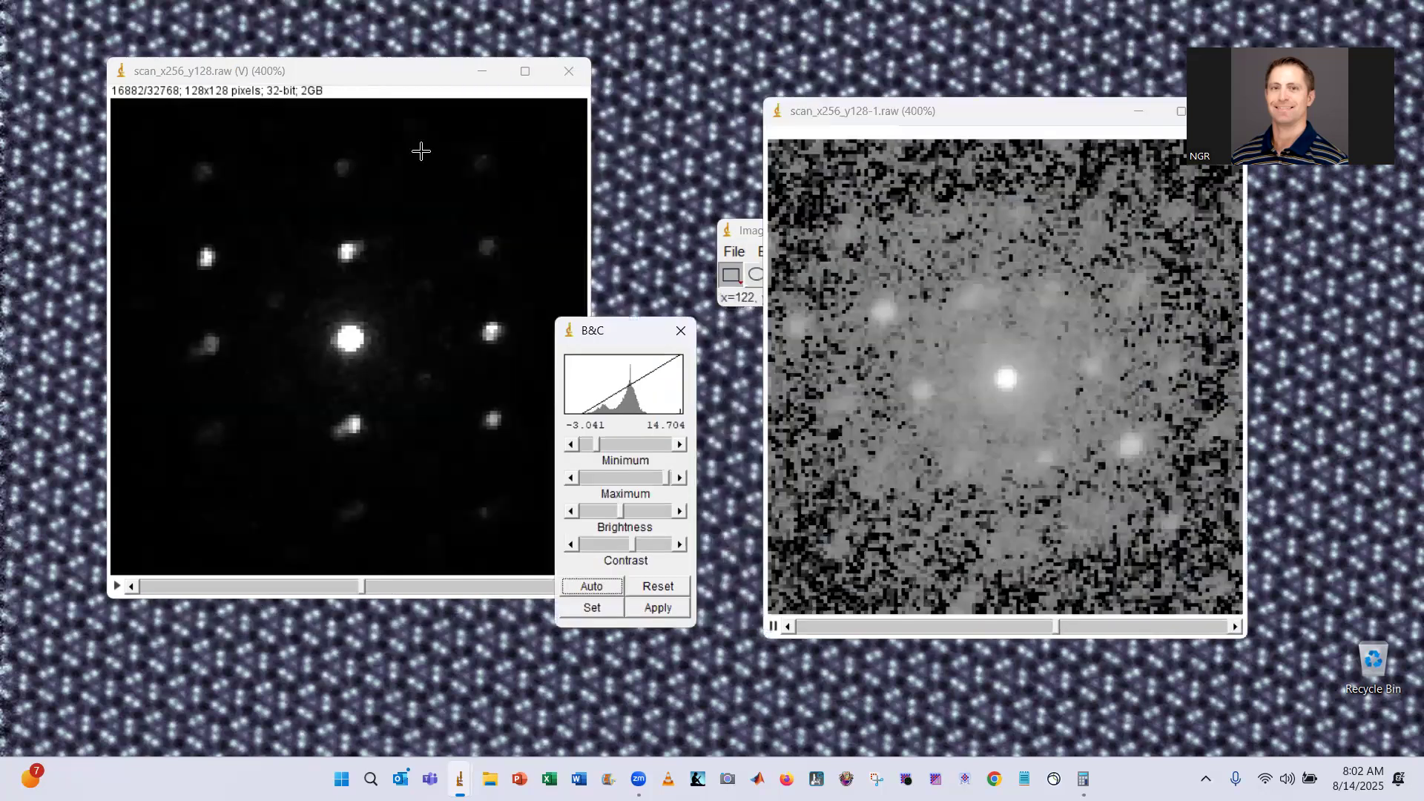
pyautogui.click(375, 78)
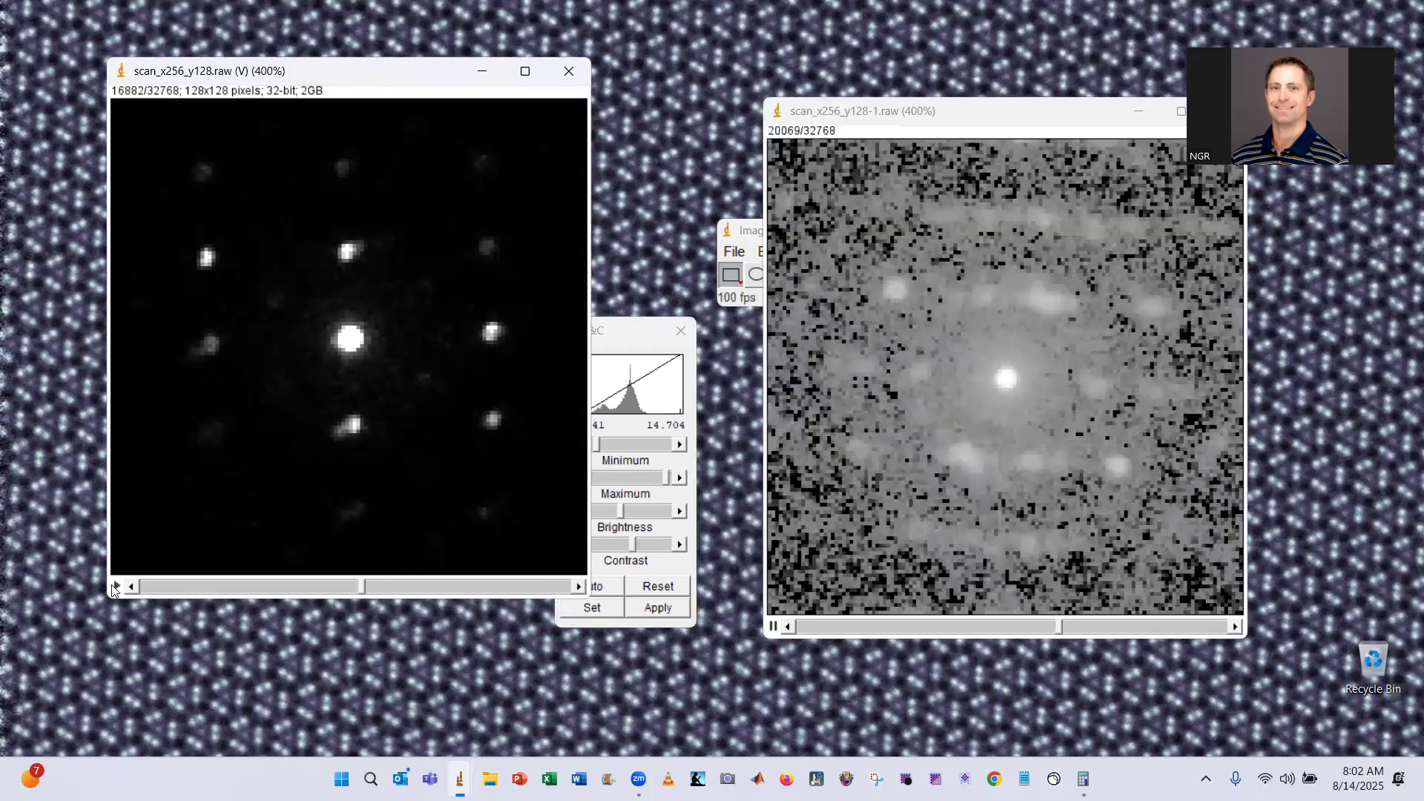
pyautogui.click(116, 585)
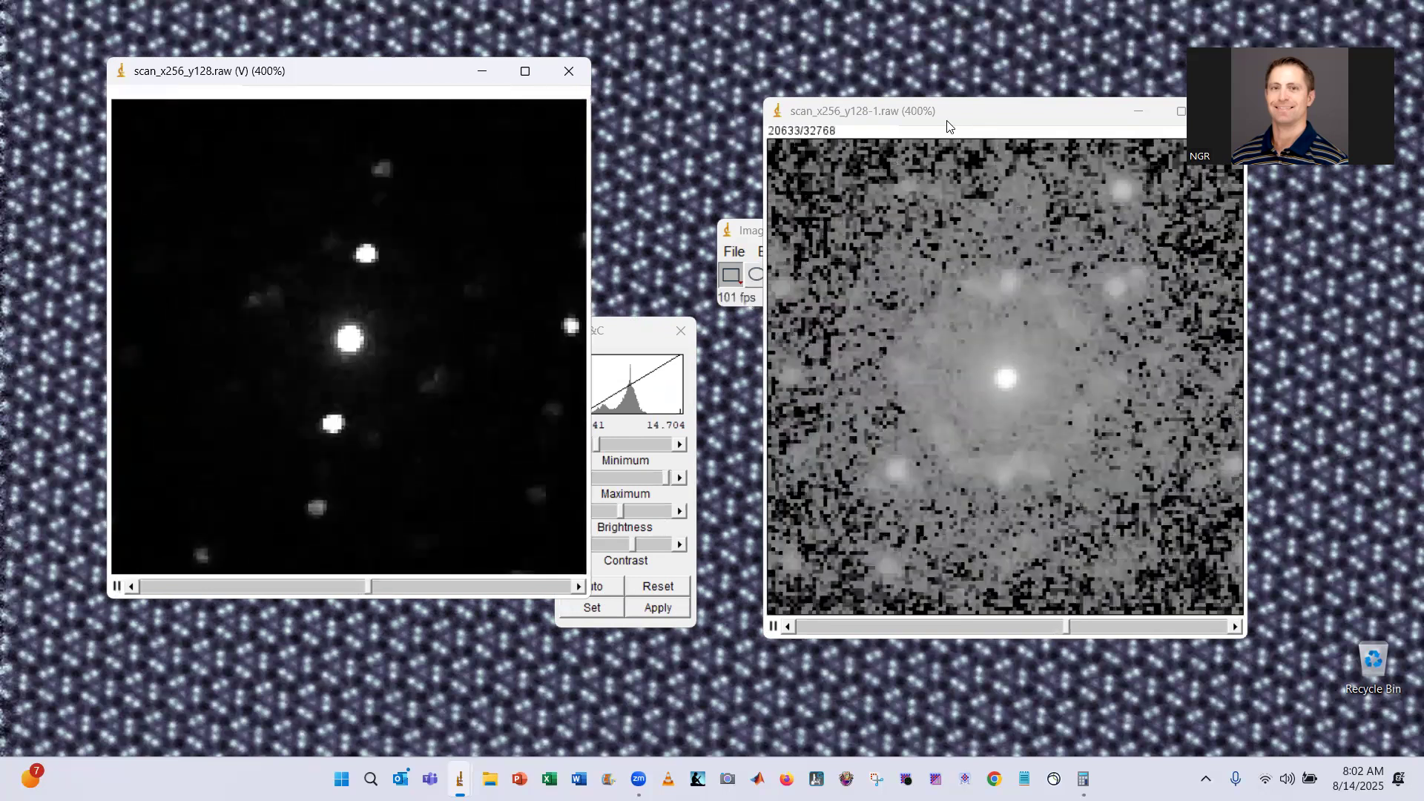
pyautogui.moveTo(947, 126); pyautogui.dragTo(814, 138)
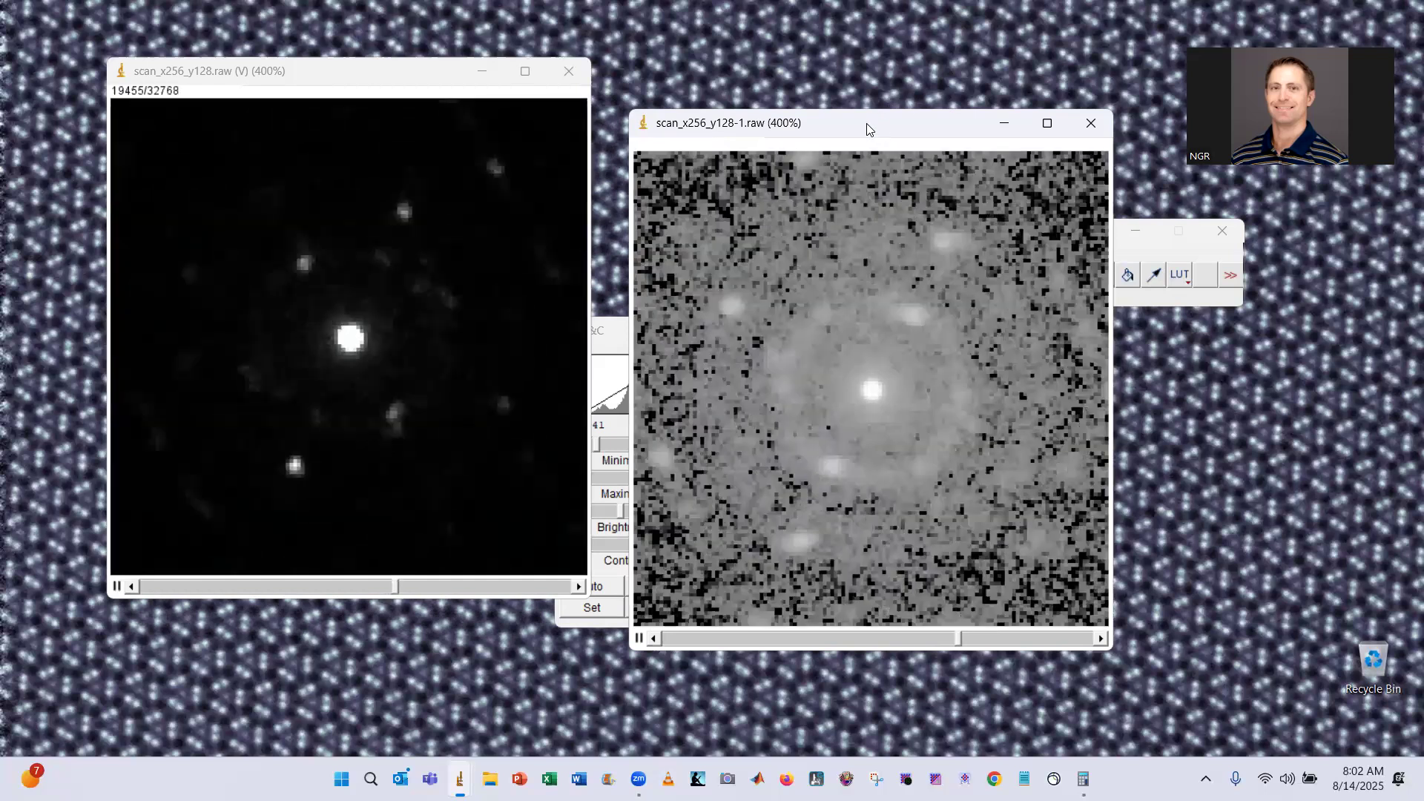
# - Apply the Fire lookup table to the log-scaled stack and to the original stack while both play
pyautogui.moveTo(867, 129); pyautogui.dragTo(825, 121)
pyautogui.click(1179, 275)
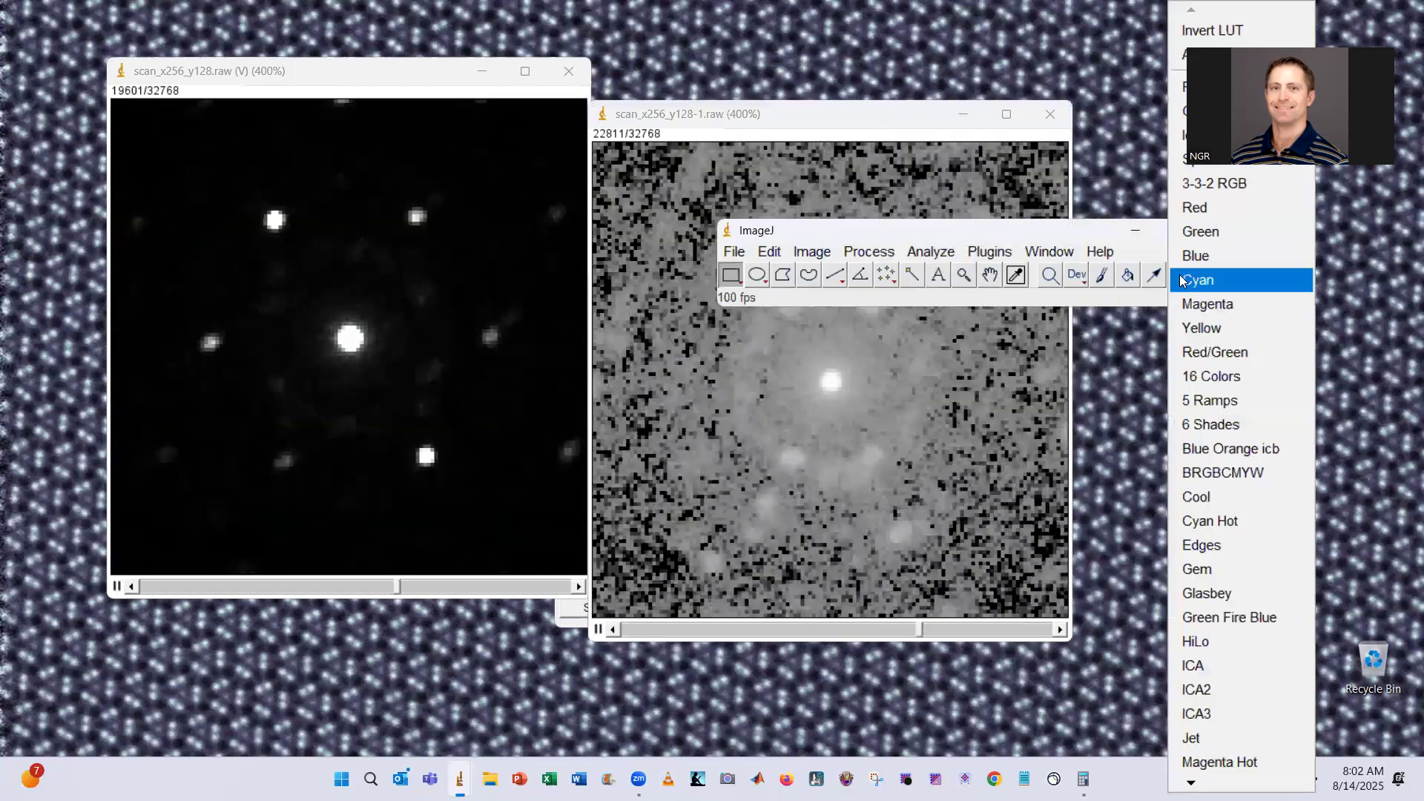
pyautogui.click(879, 132)
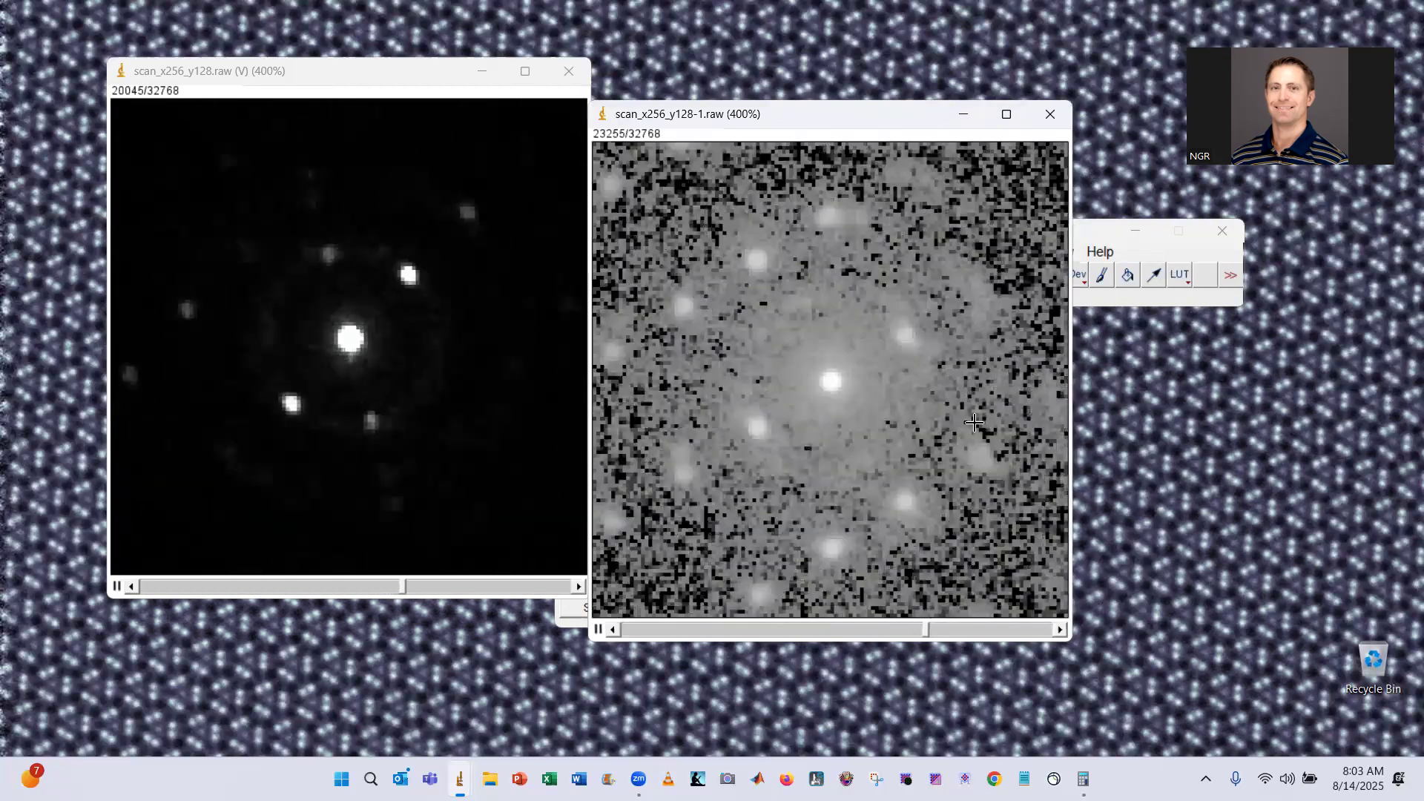
pyautogui.click(1179, 275)
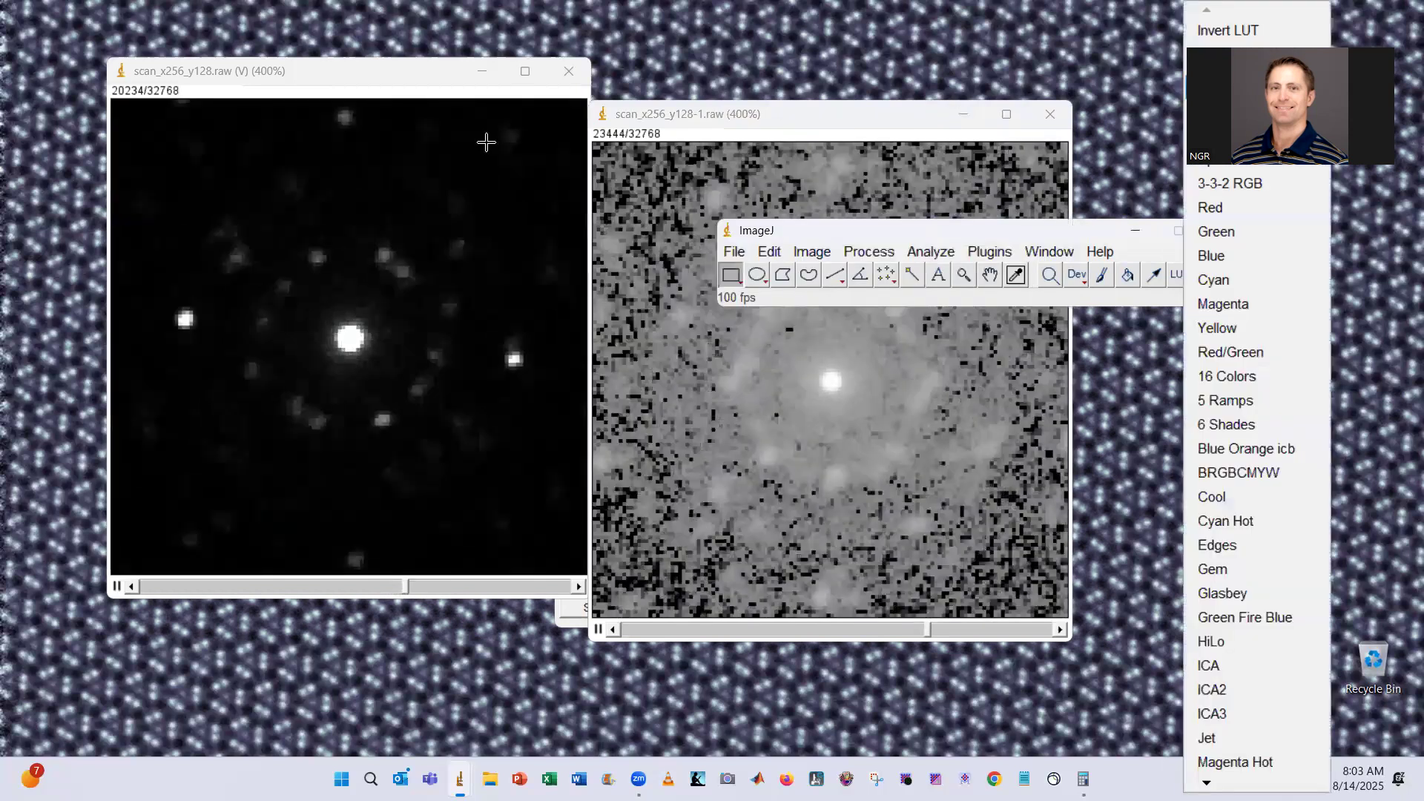
pyautogui.click(1211, 86)
pyautogui.click(486, 143)
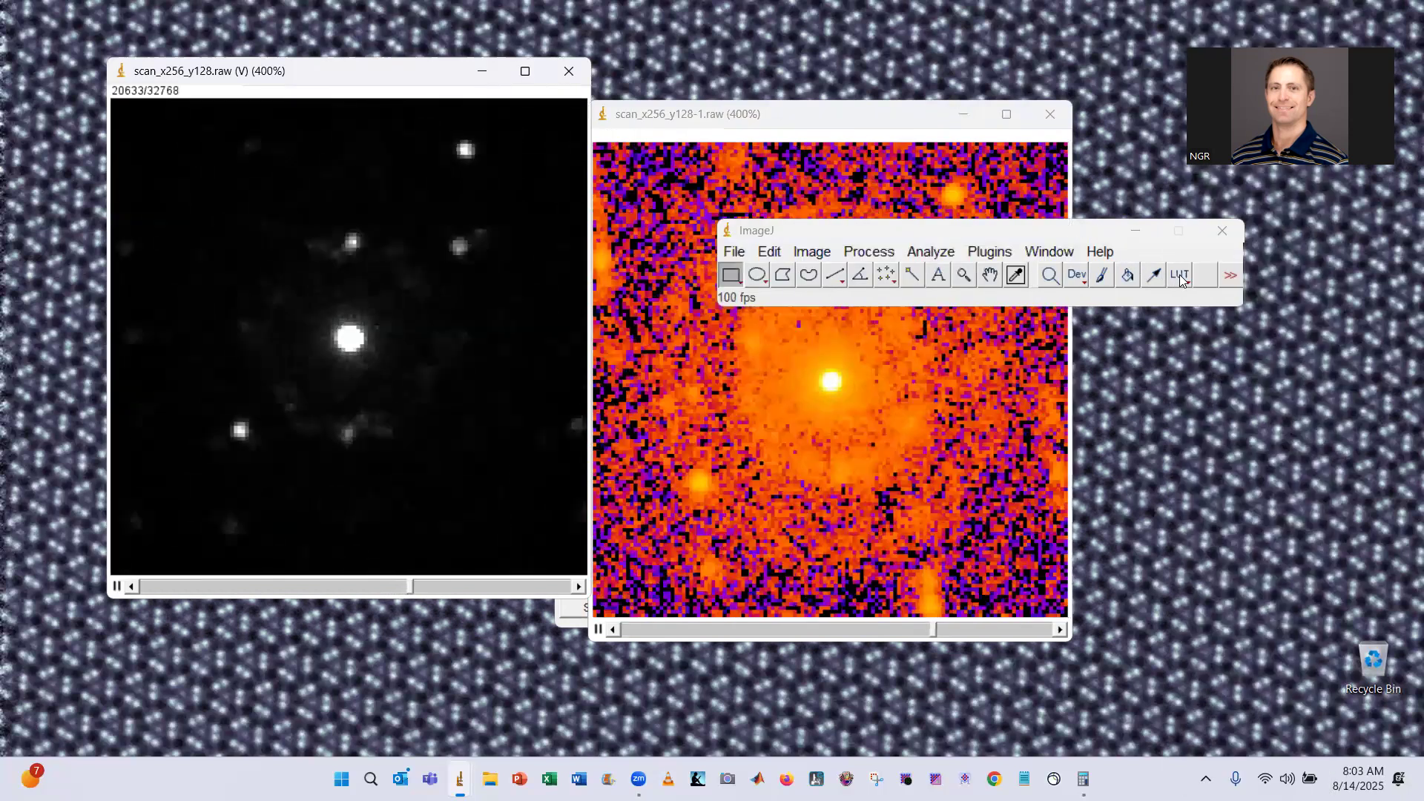
pyautogui.click(1180, 275)
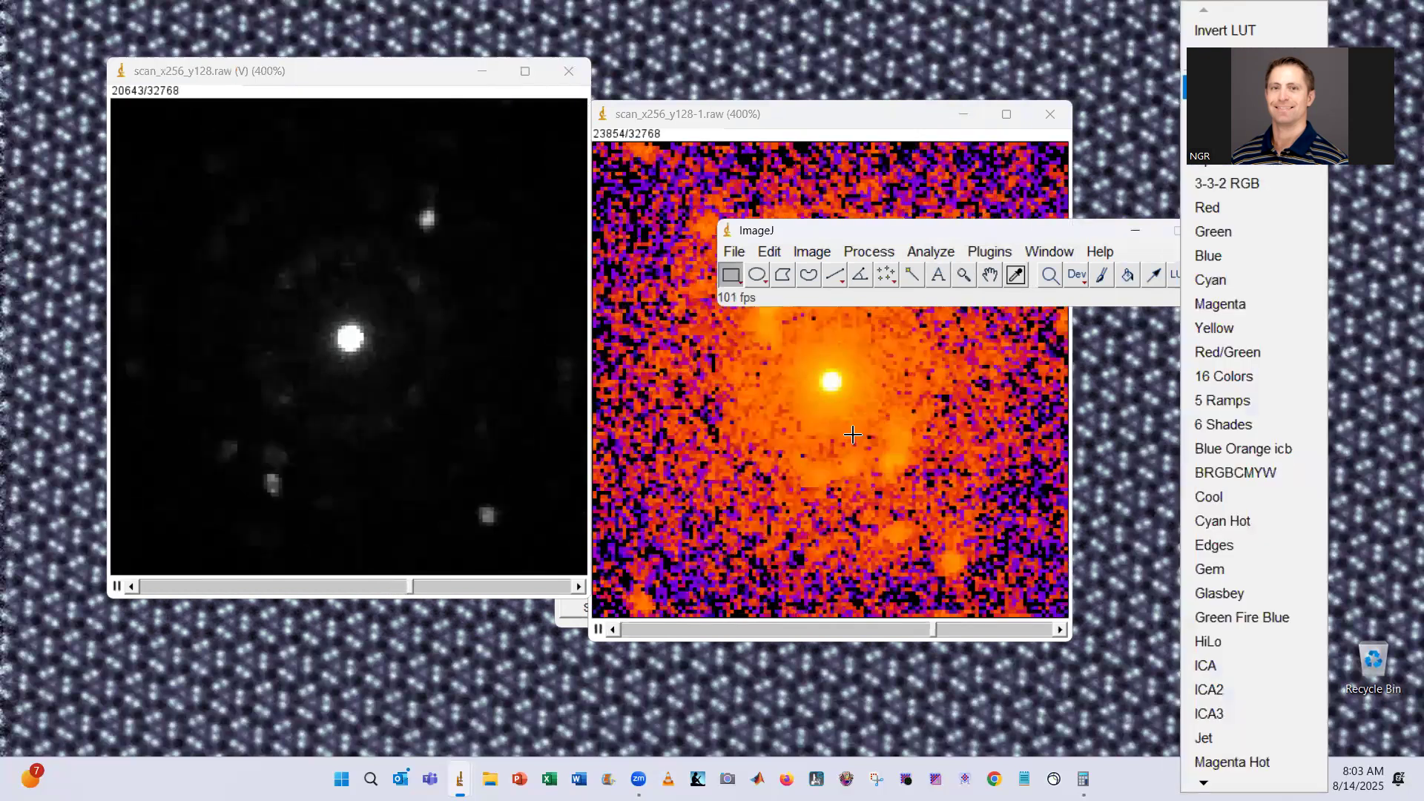
pyautogui.click(1211, 87)
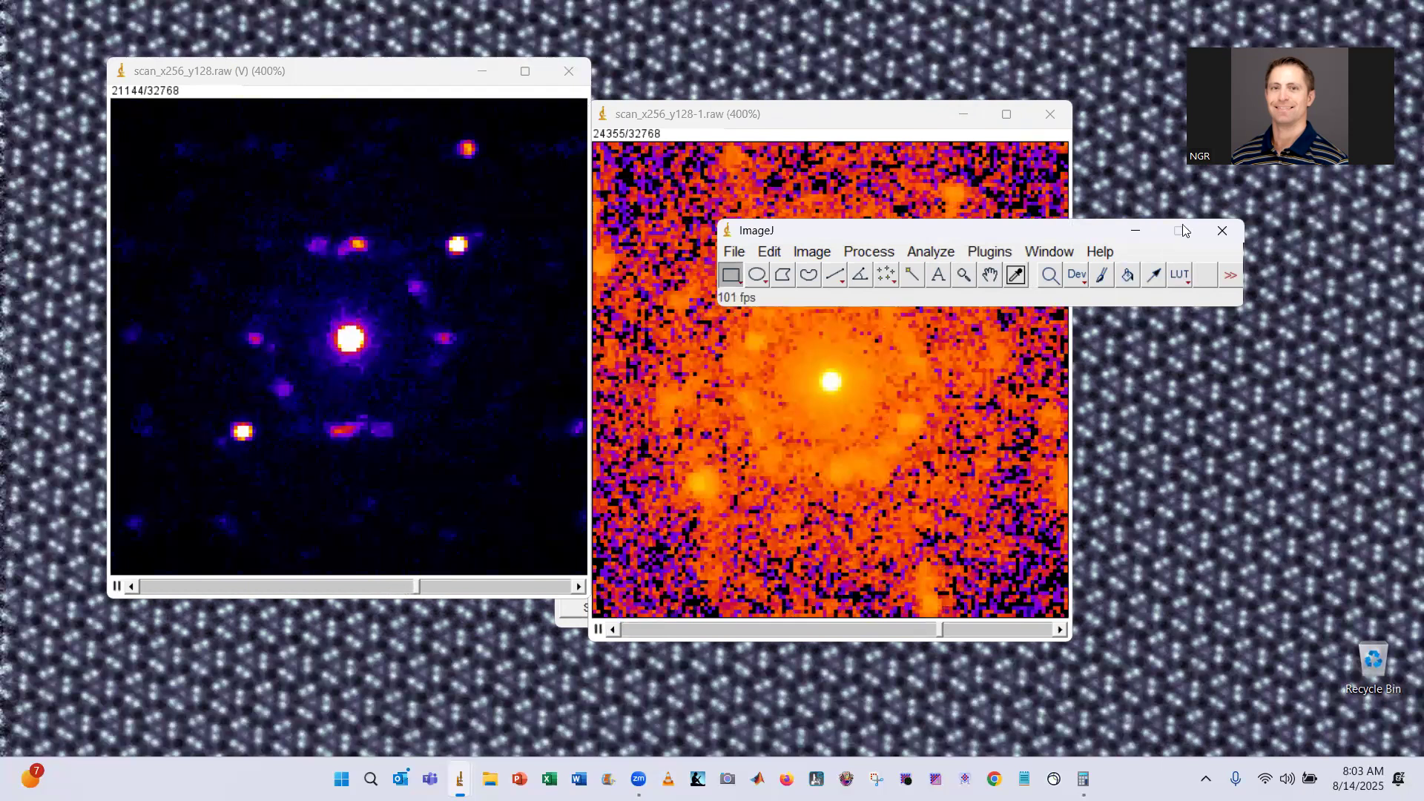
# - Return both the original stack and the log-scaled stack to the Grays lookup table
pyautogui.click(1180, 276)
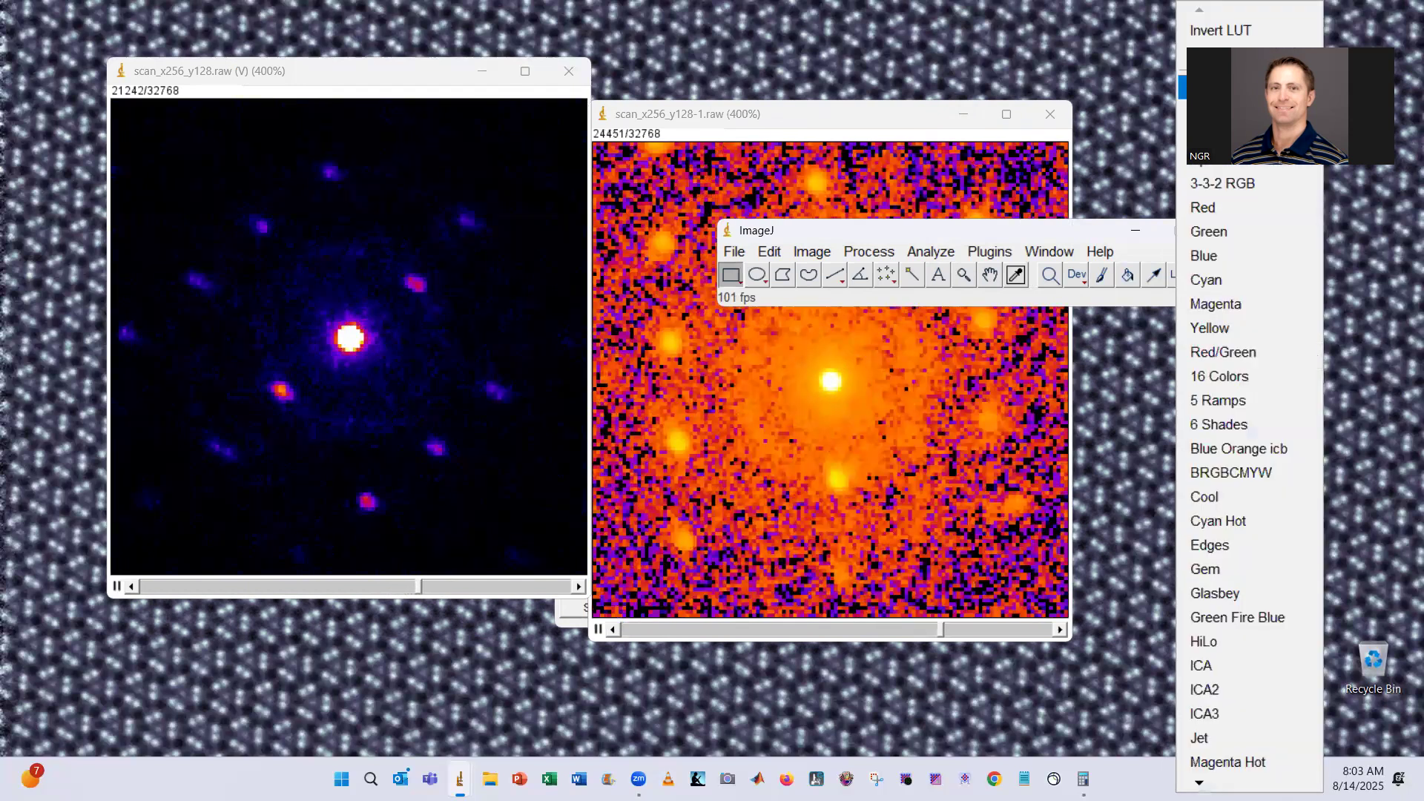
pyautogui.click(1209, 111)
pyautogui.click(861, 109)
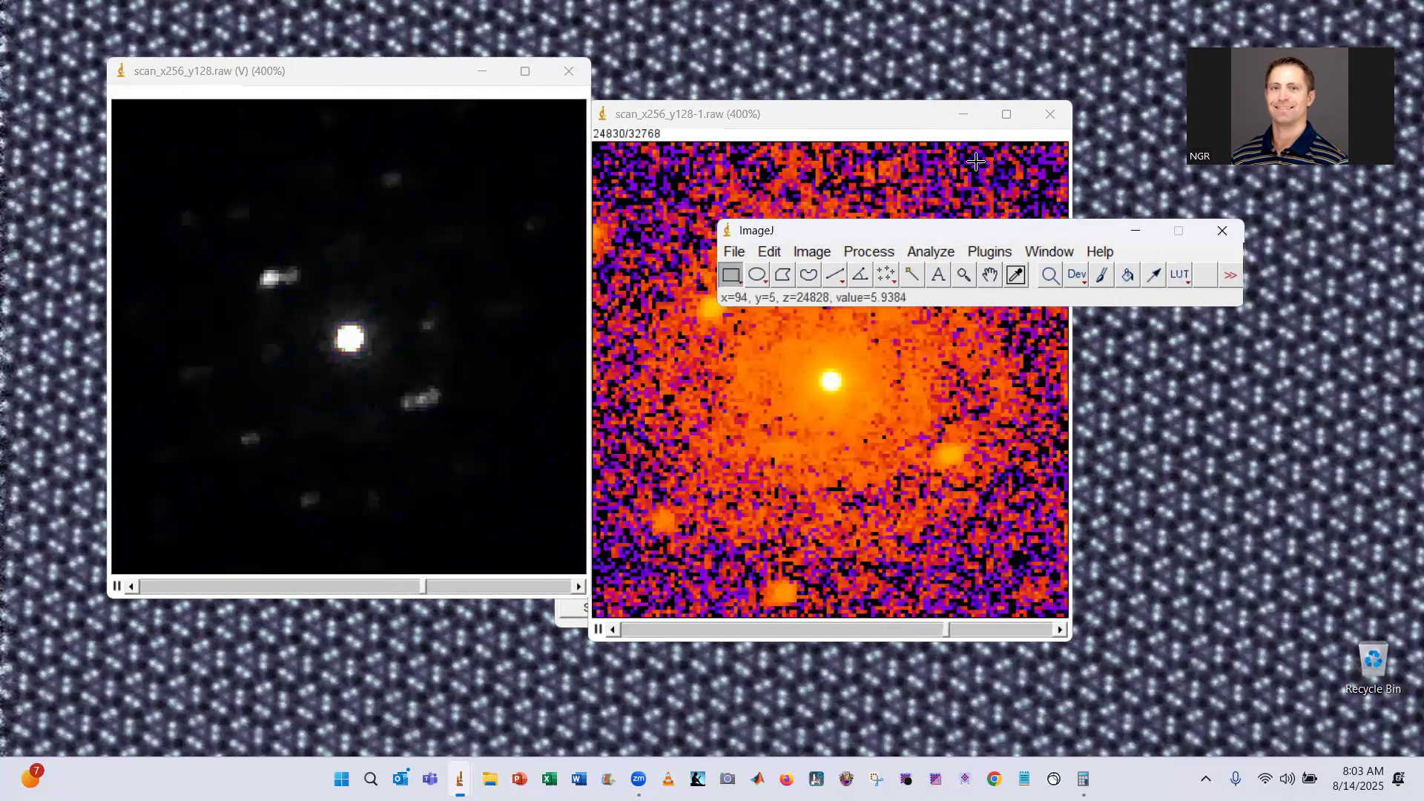
pyautogui.click(1179, 276)
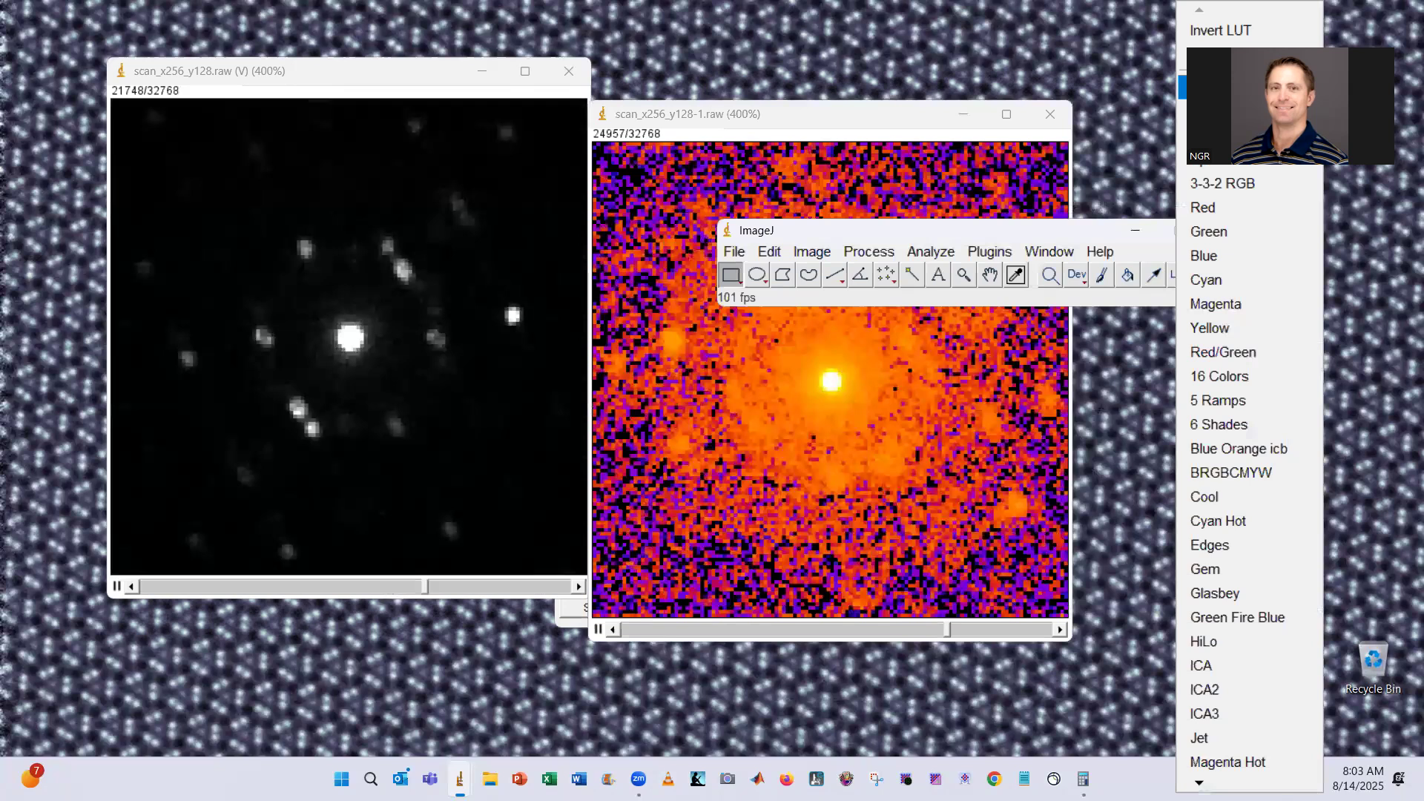
pyautogui.click(1209, 112)
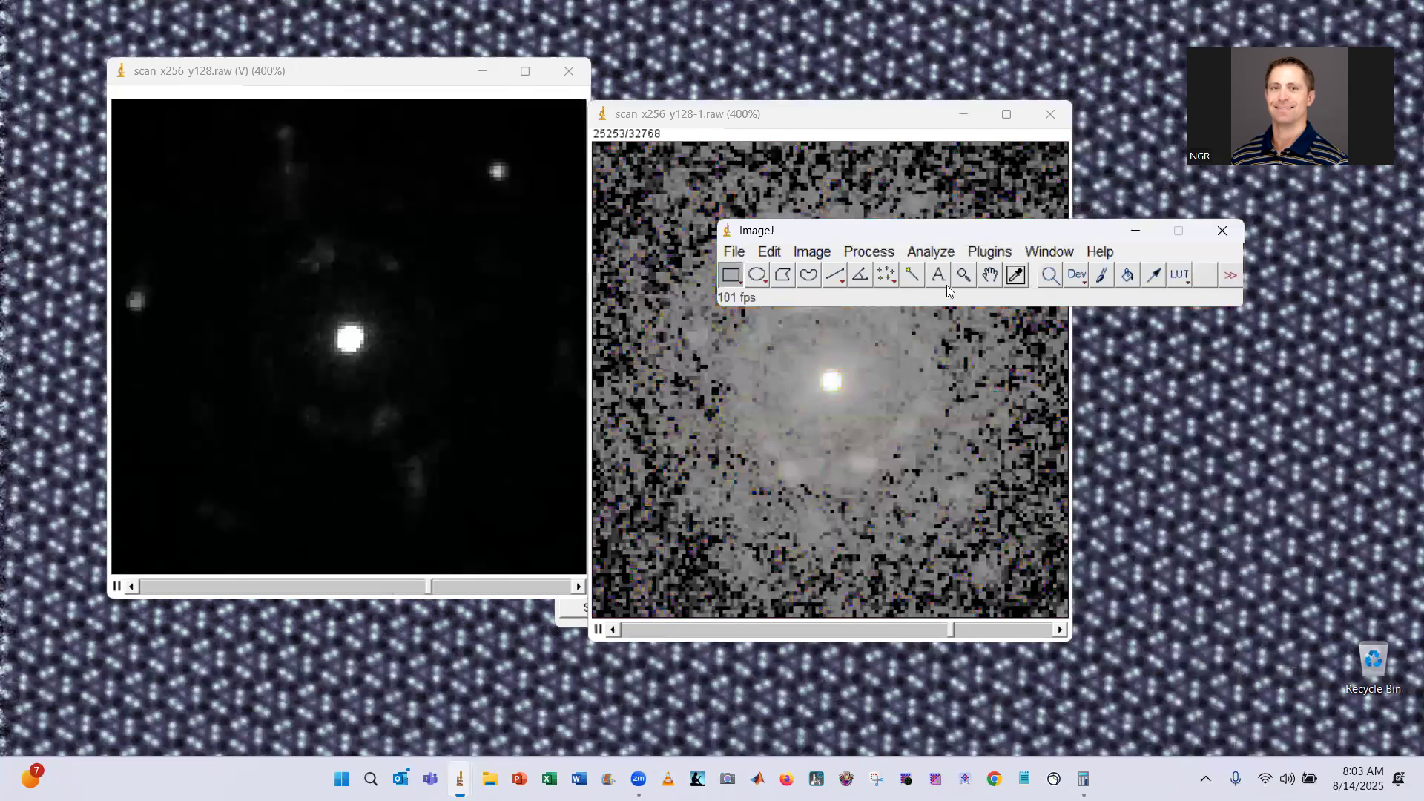
# - Stop both animations, overlap the log-scaled stack with the original, and browse it to slice 18468
pyautogui.click(614, 584)
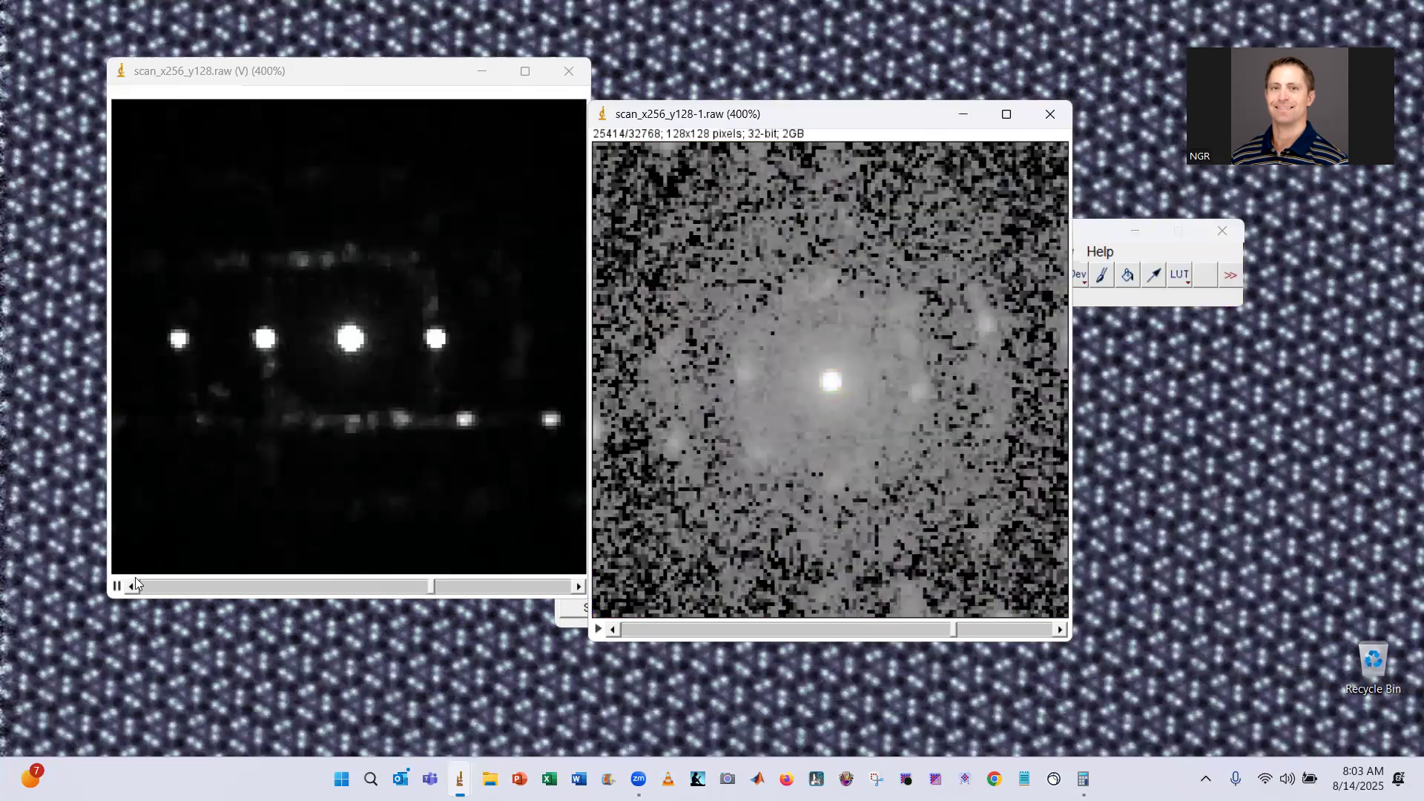
pyautogui.click(118, 587)
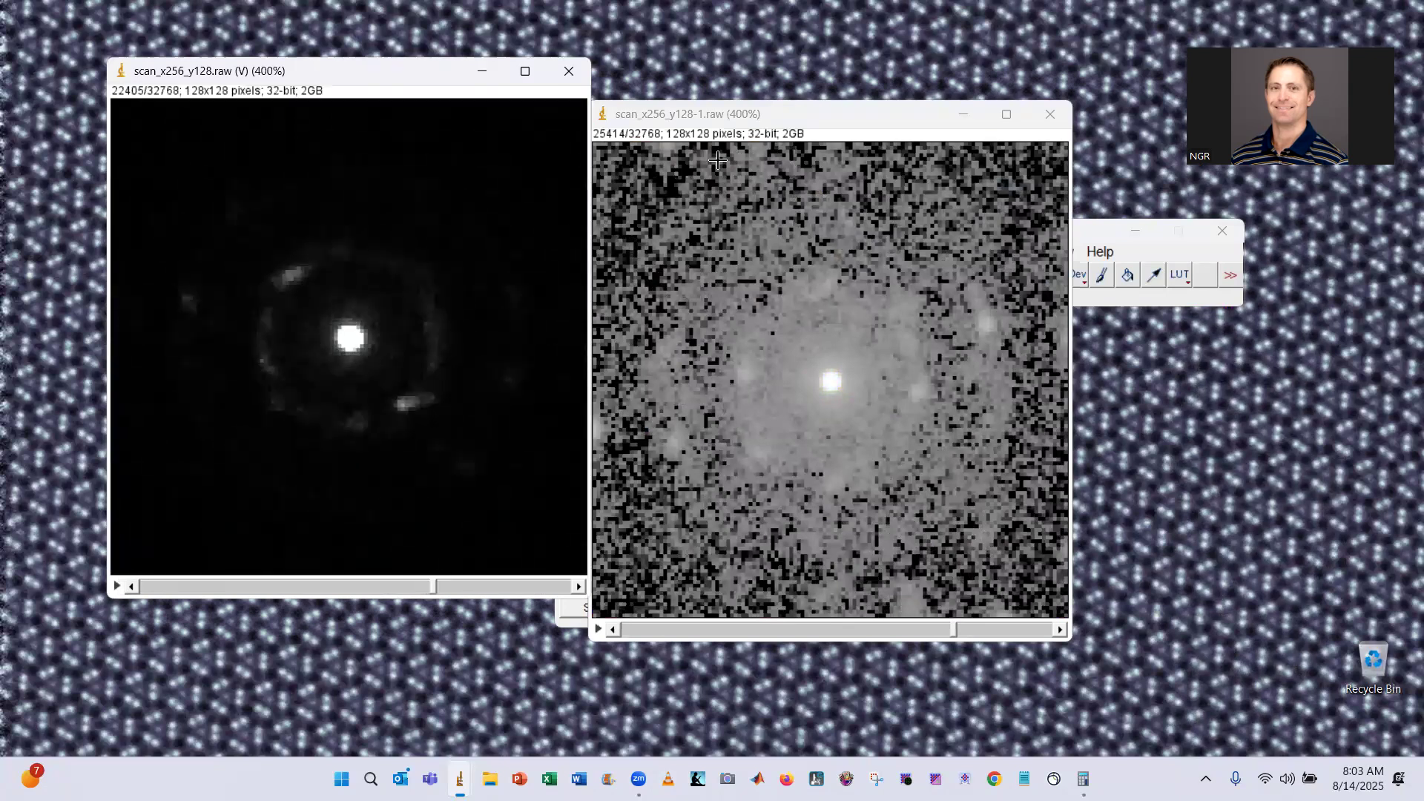
pyautogui.click(743, 110)
pyautogui.moveTo(744, 109); pyautogui.dragTo(508, 66)
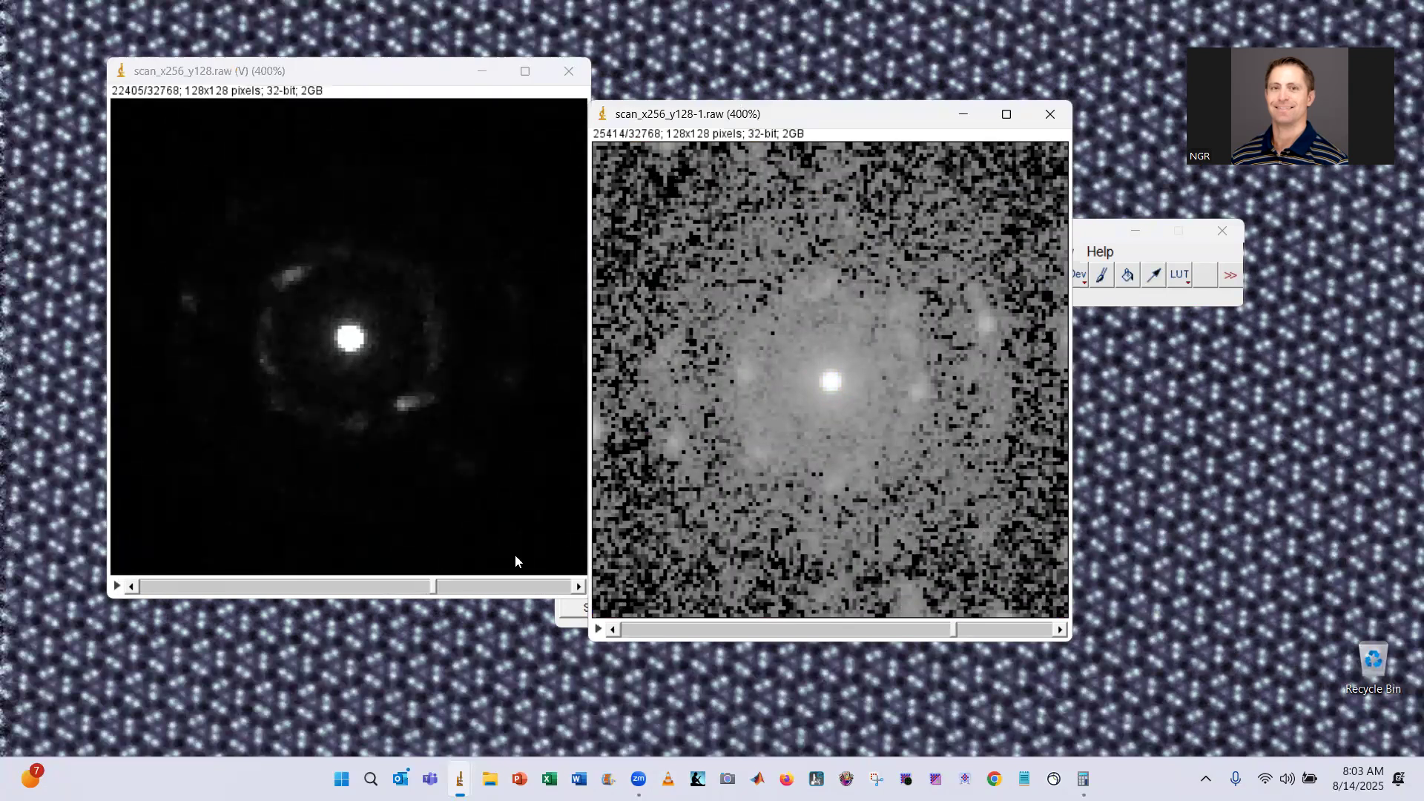
pyautogui.moveTo(718, 586); pyautogui.dragTo(714, 586)
pyautogui.scroll(5, 515, 554)
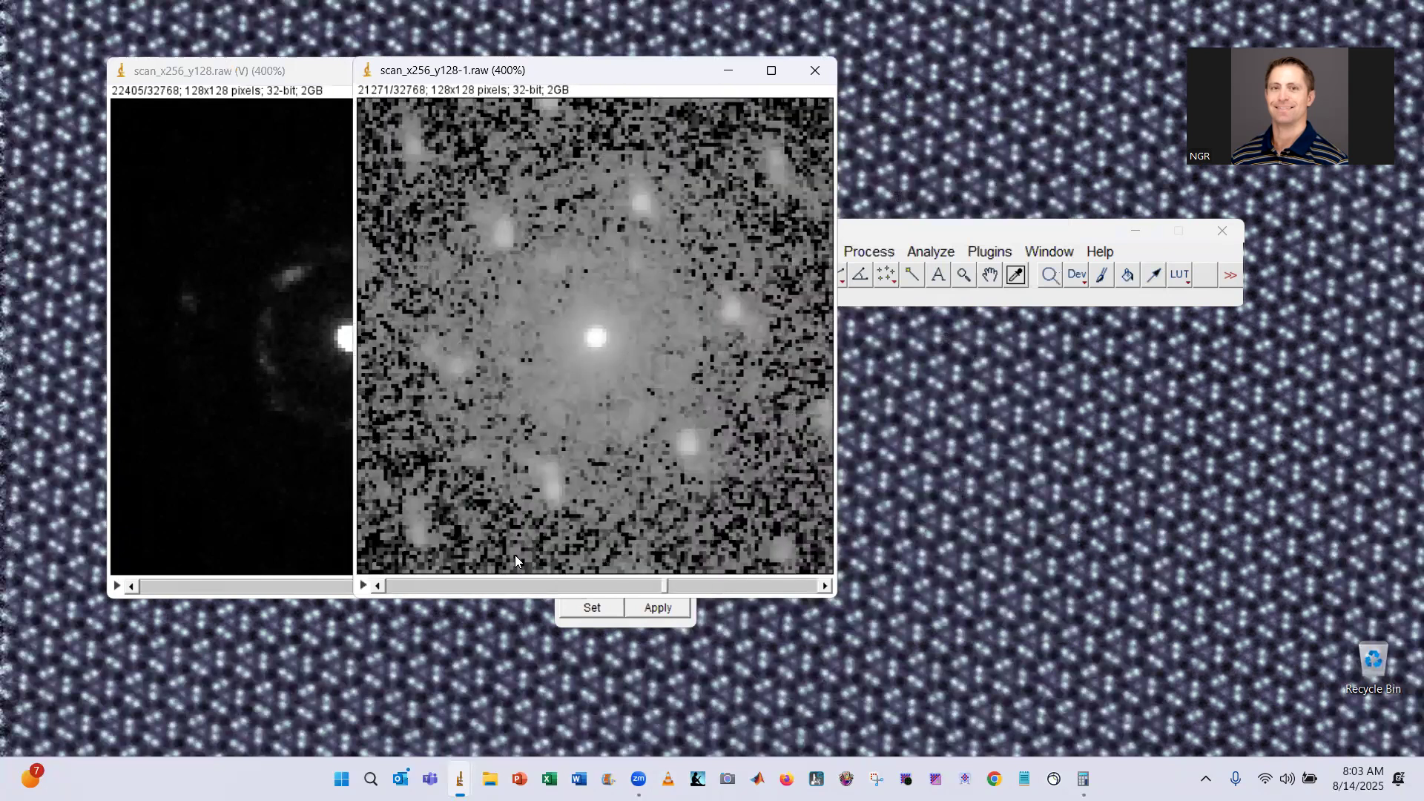
pyautogui.scroll(2, 514, 554)
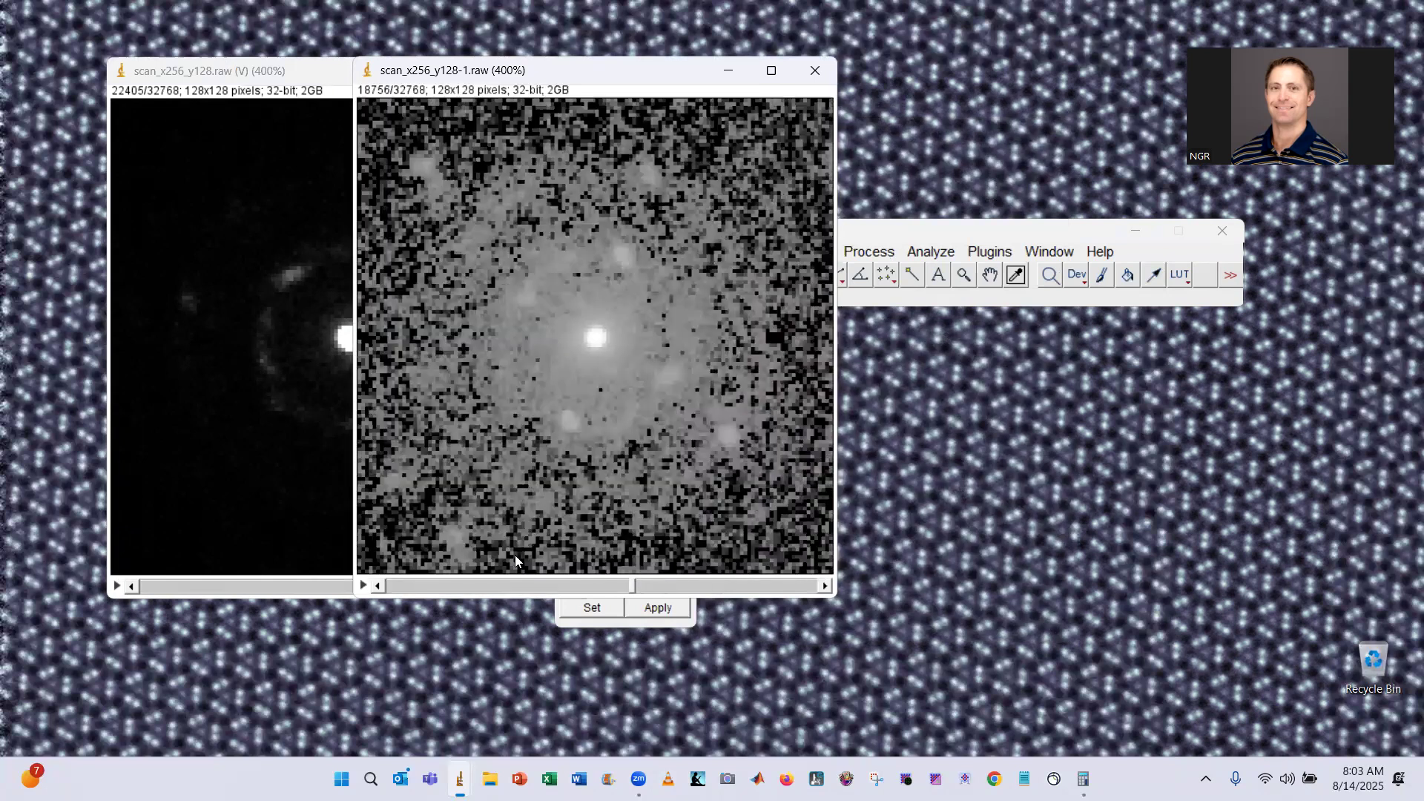
pyautogui.scroll(1, 514, 555)
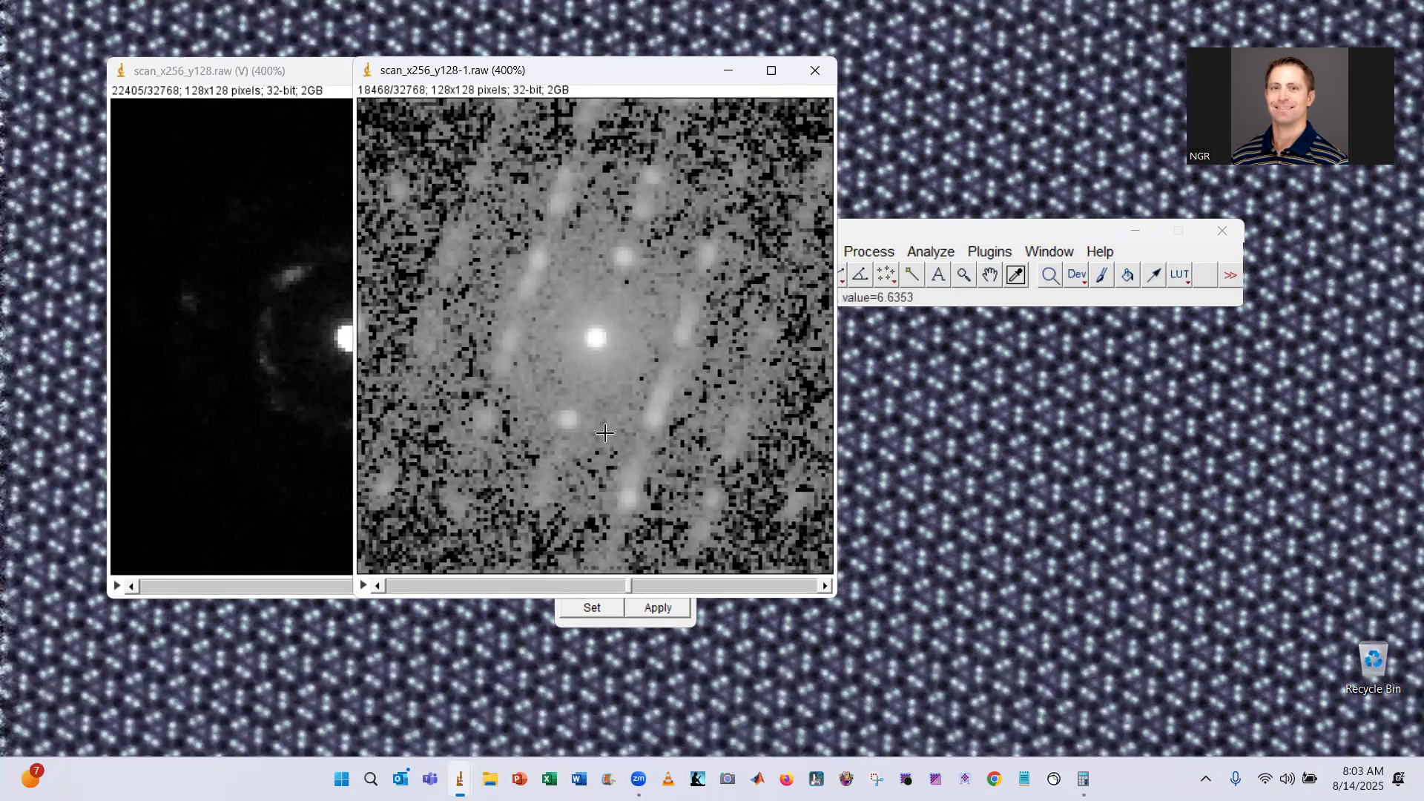
# - Flip every image in the log-scaled stack vertically
pyautogui.click(920, 235)
pyautogui.moveTo(936, 234); pyautogui.dragTo(1071, 278)
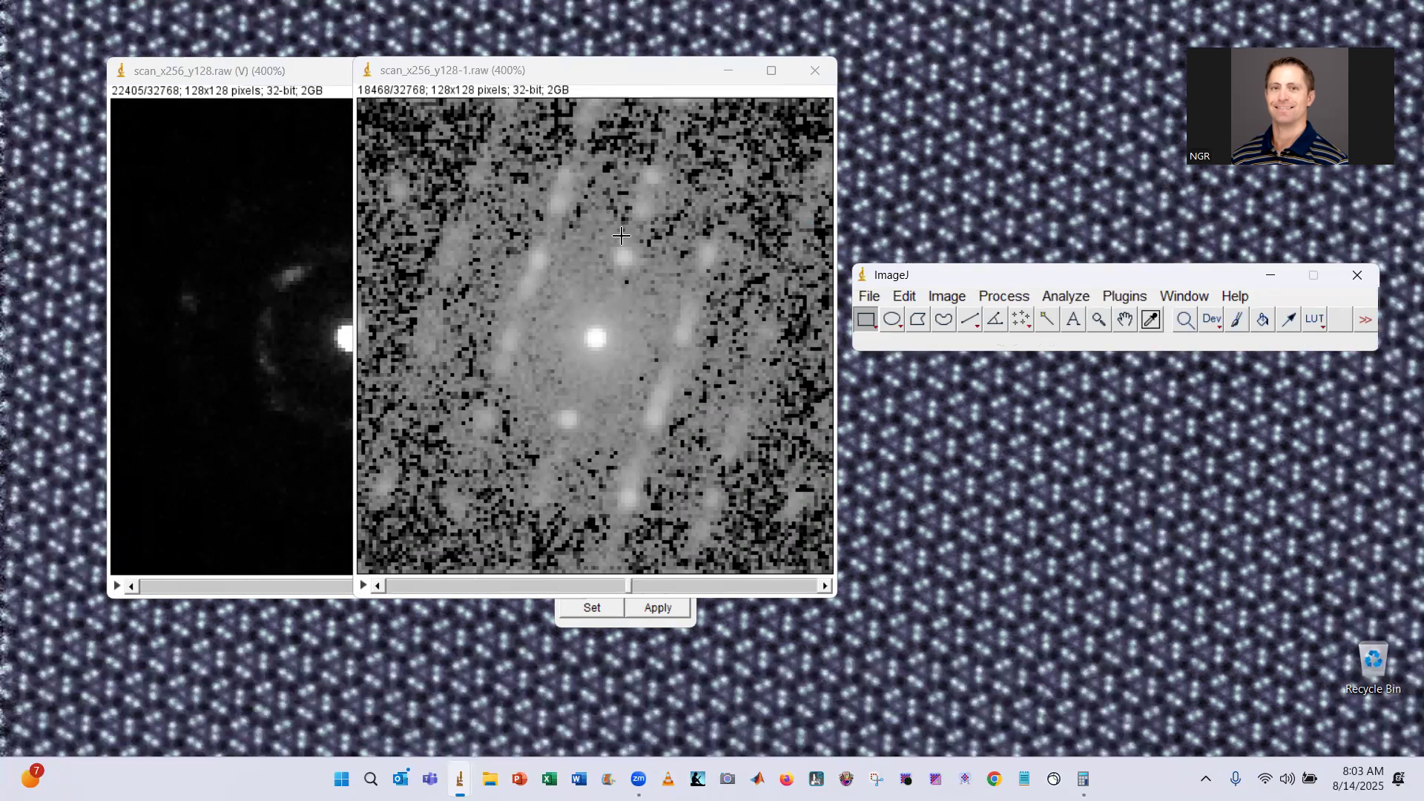
pyautogui.click(946, 297)
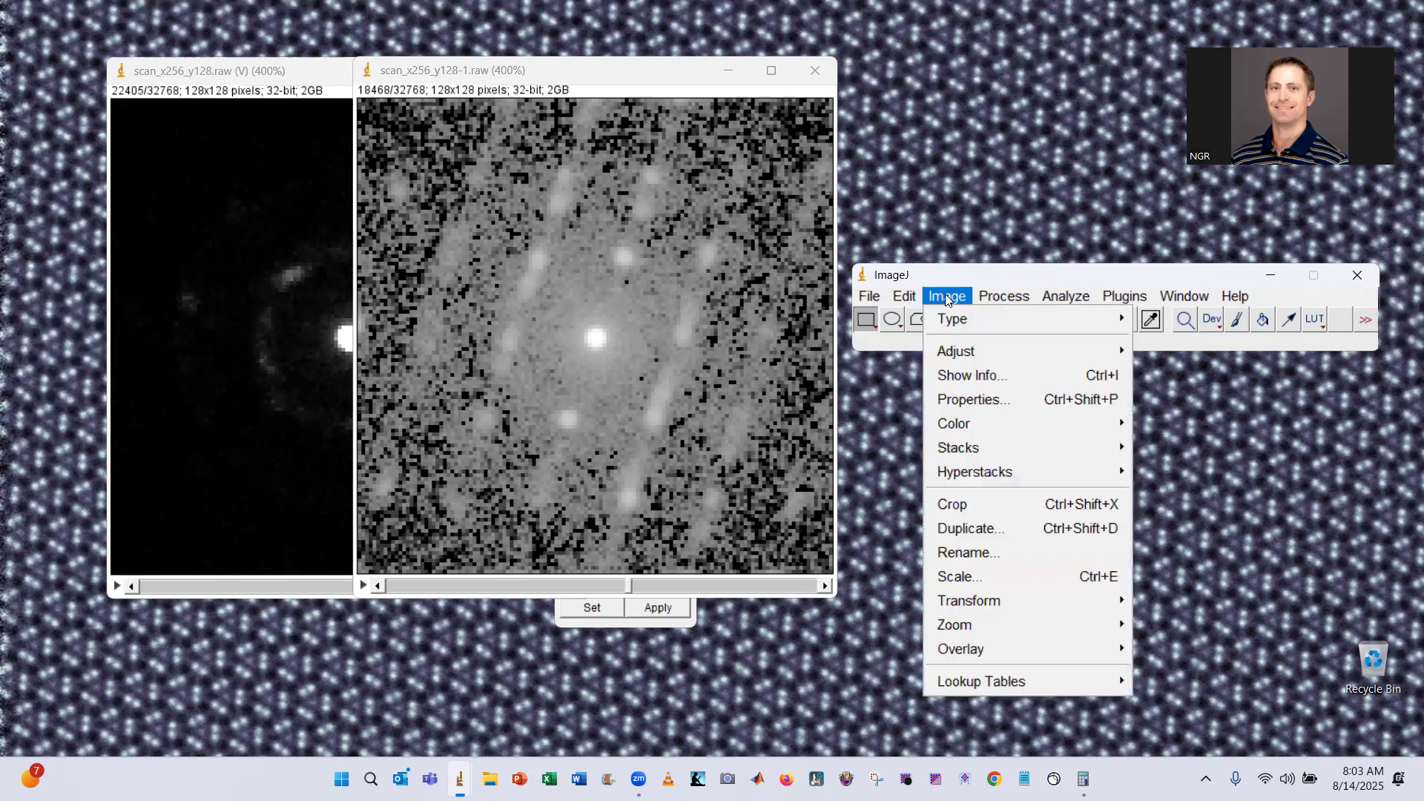
pyautogui.moveTo(1035, 604)
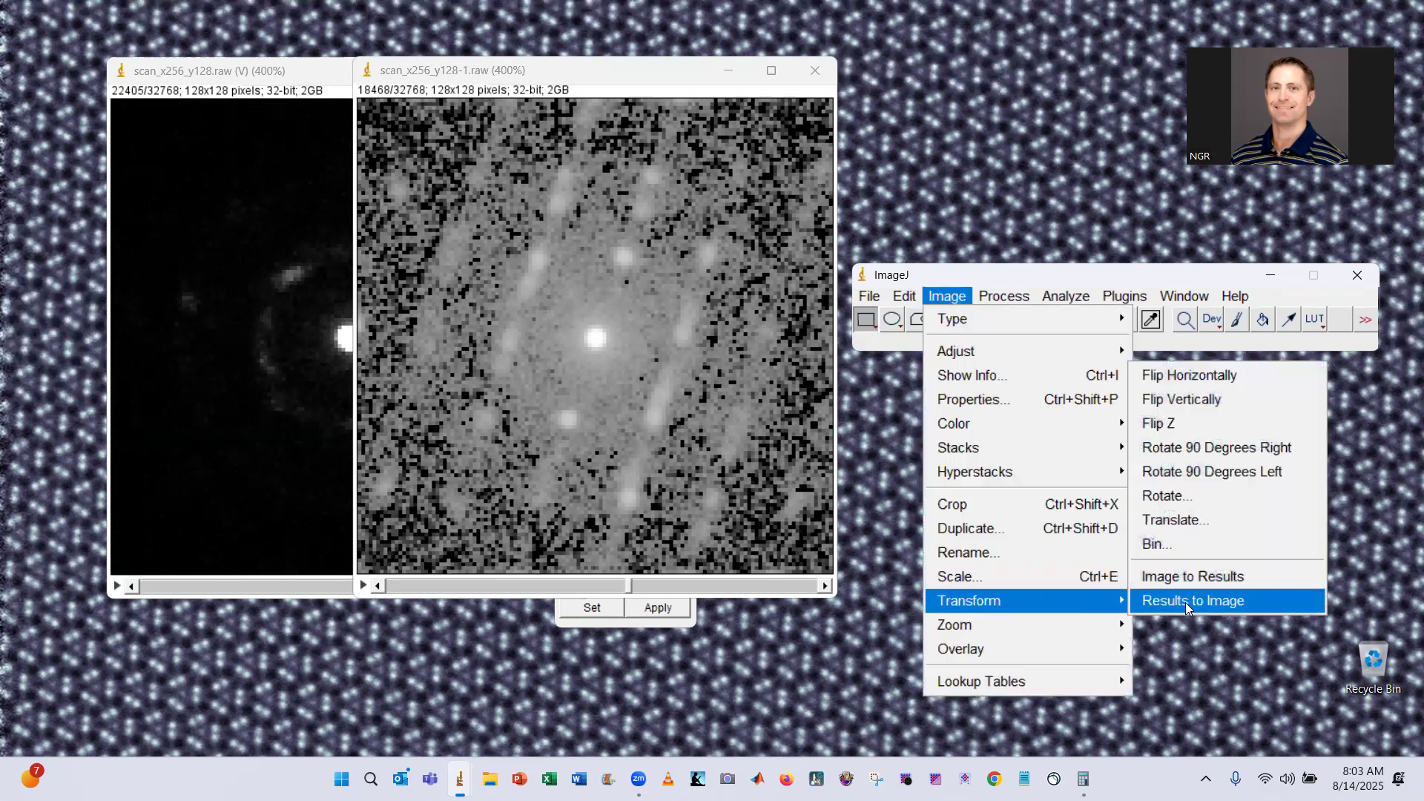
pyautogui.click(1237, 400)
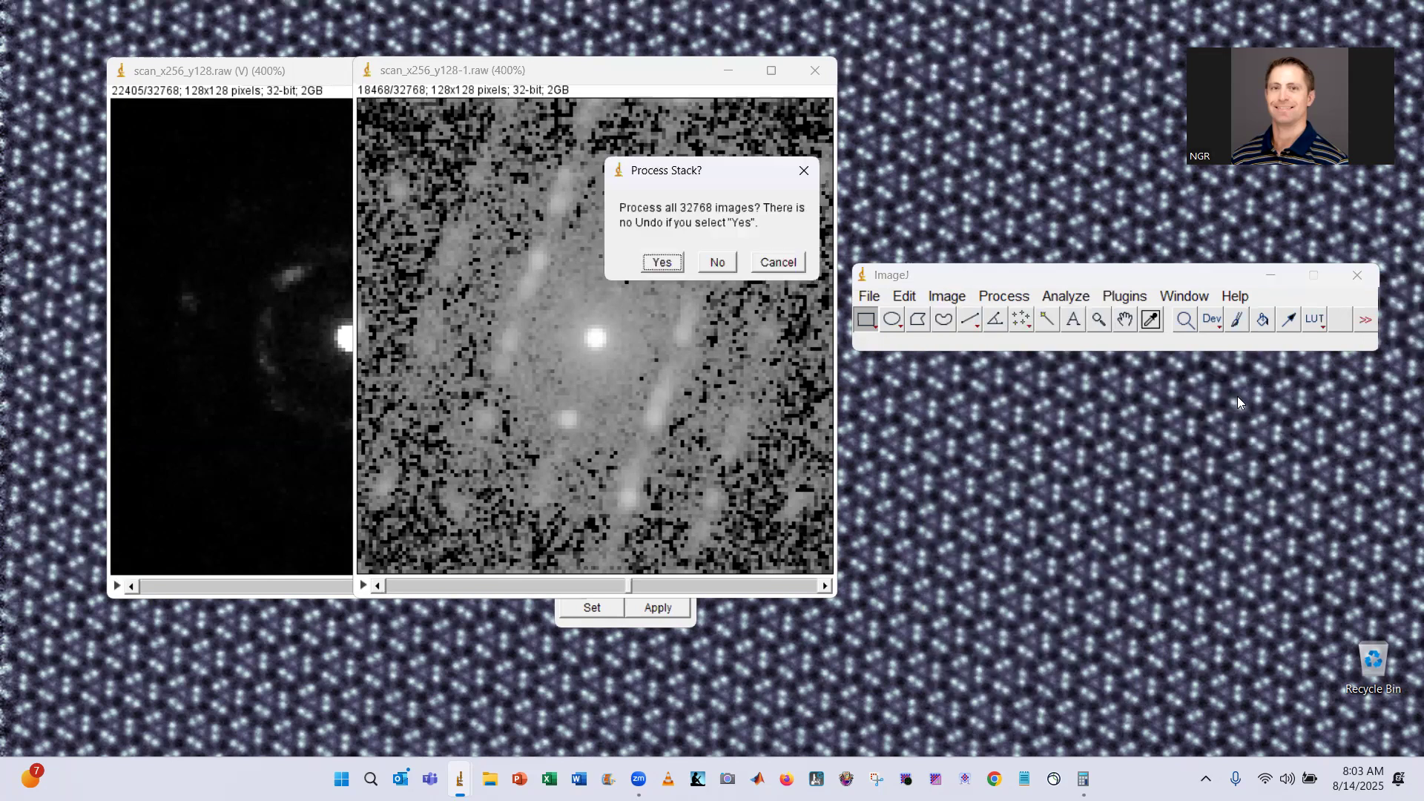
pyautogui.click(661, 262)
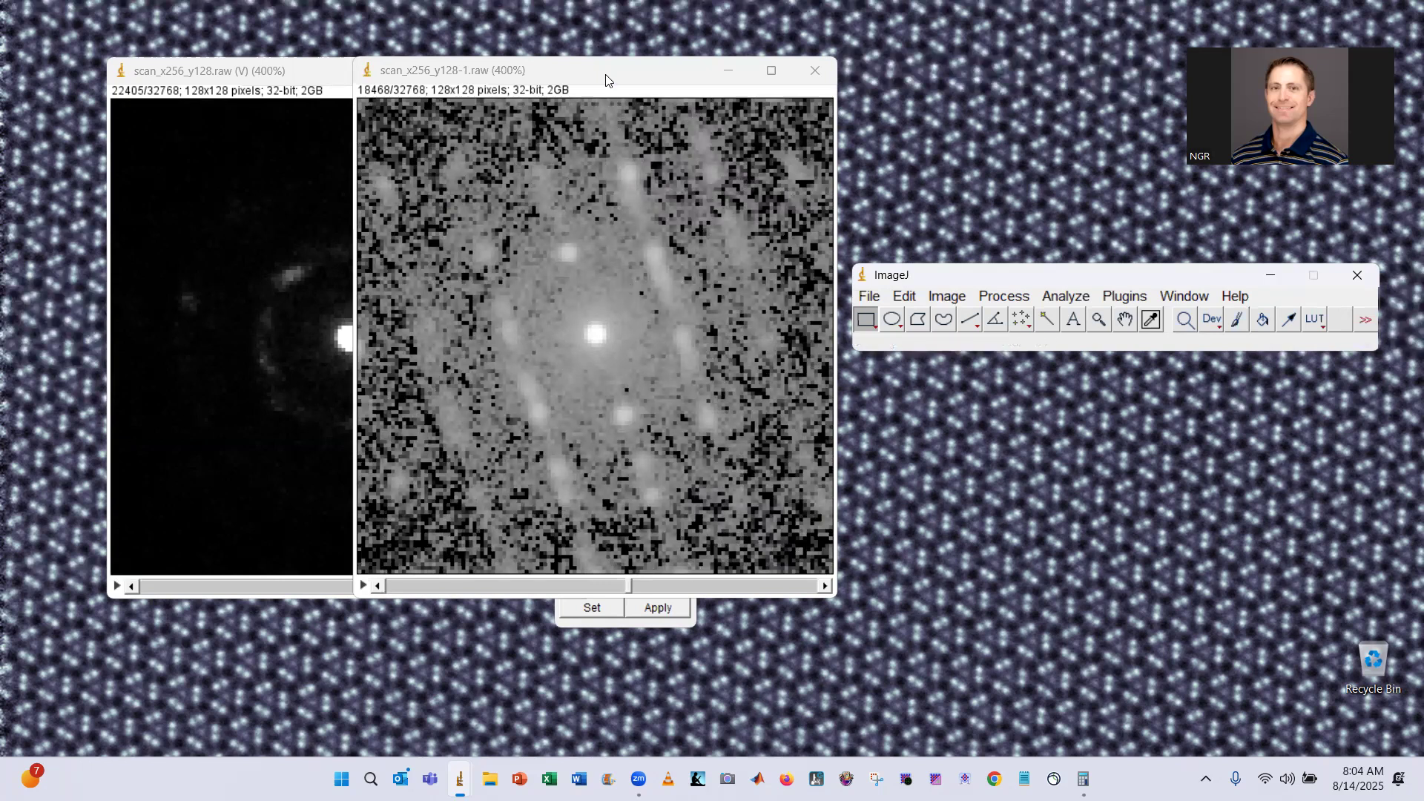
# - Browse back and forth through the flipped log-scaled stack to examine its diffraction patterns
pyautogui.scroll(4, 633, 587)
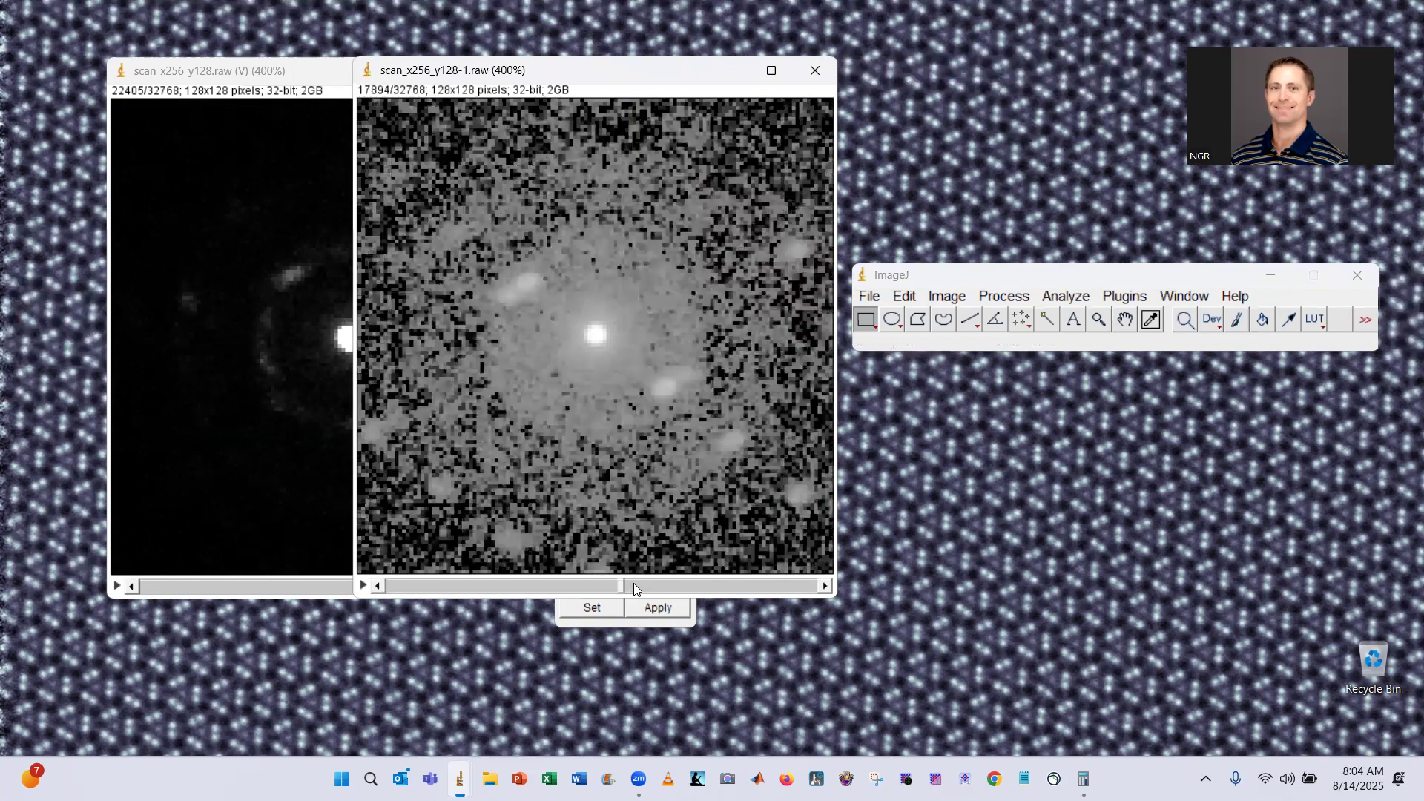
pyautogui.scroll(8, 633, 588)
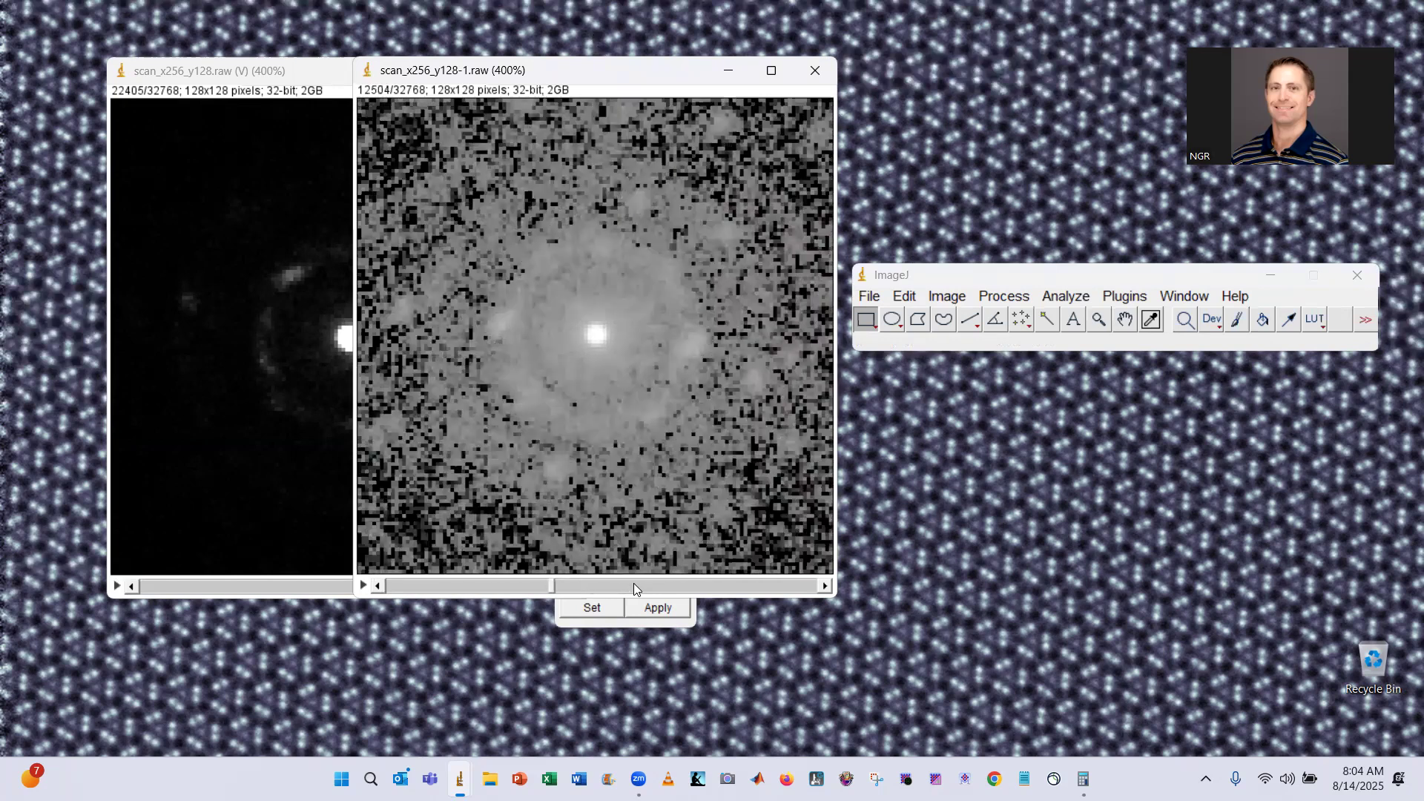
pyautogui.scroll(-7, 633, 583)
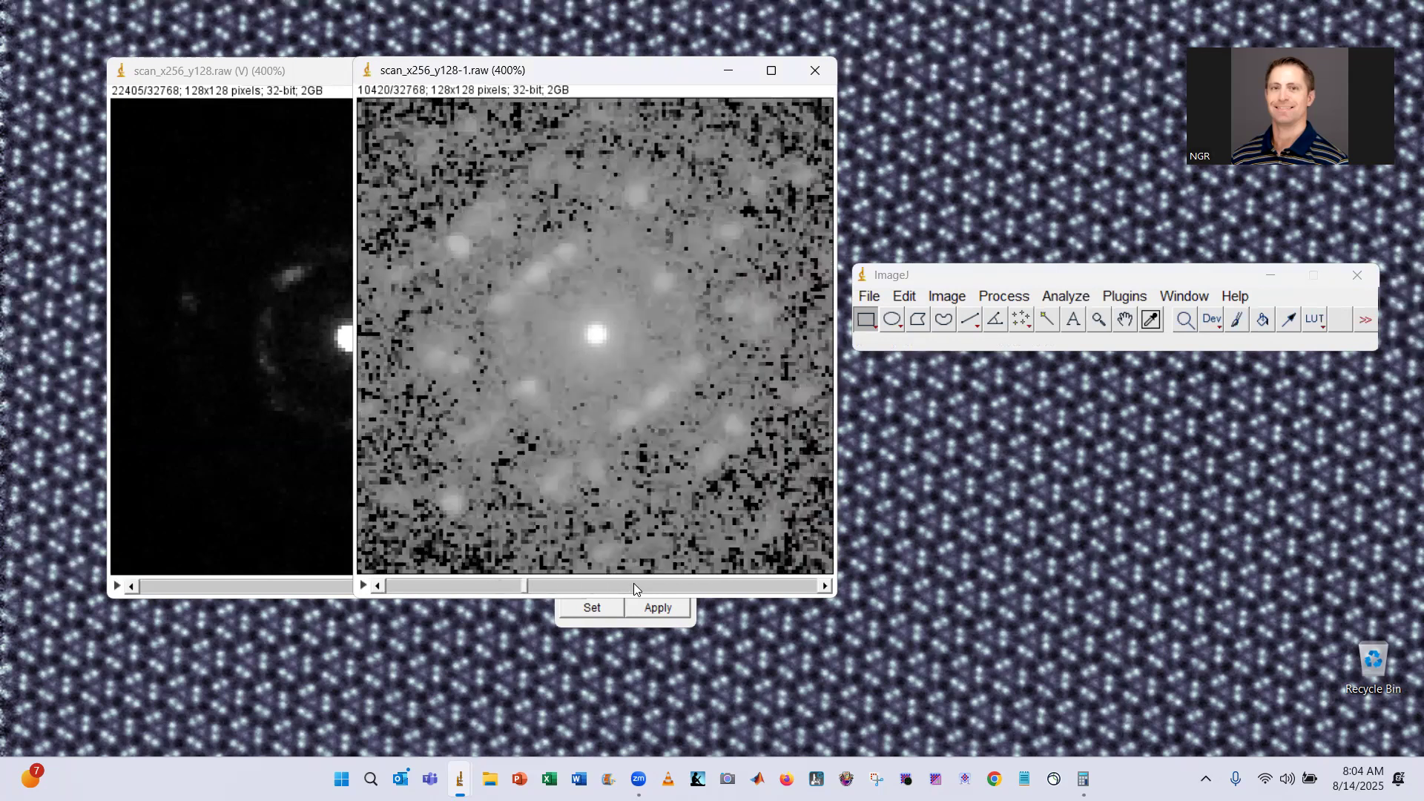
pyautogui.scroll(-6, 633, 583)
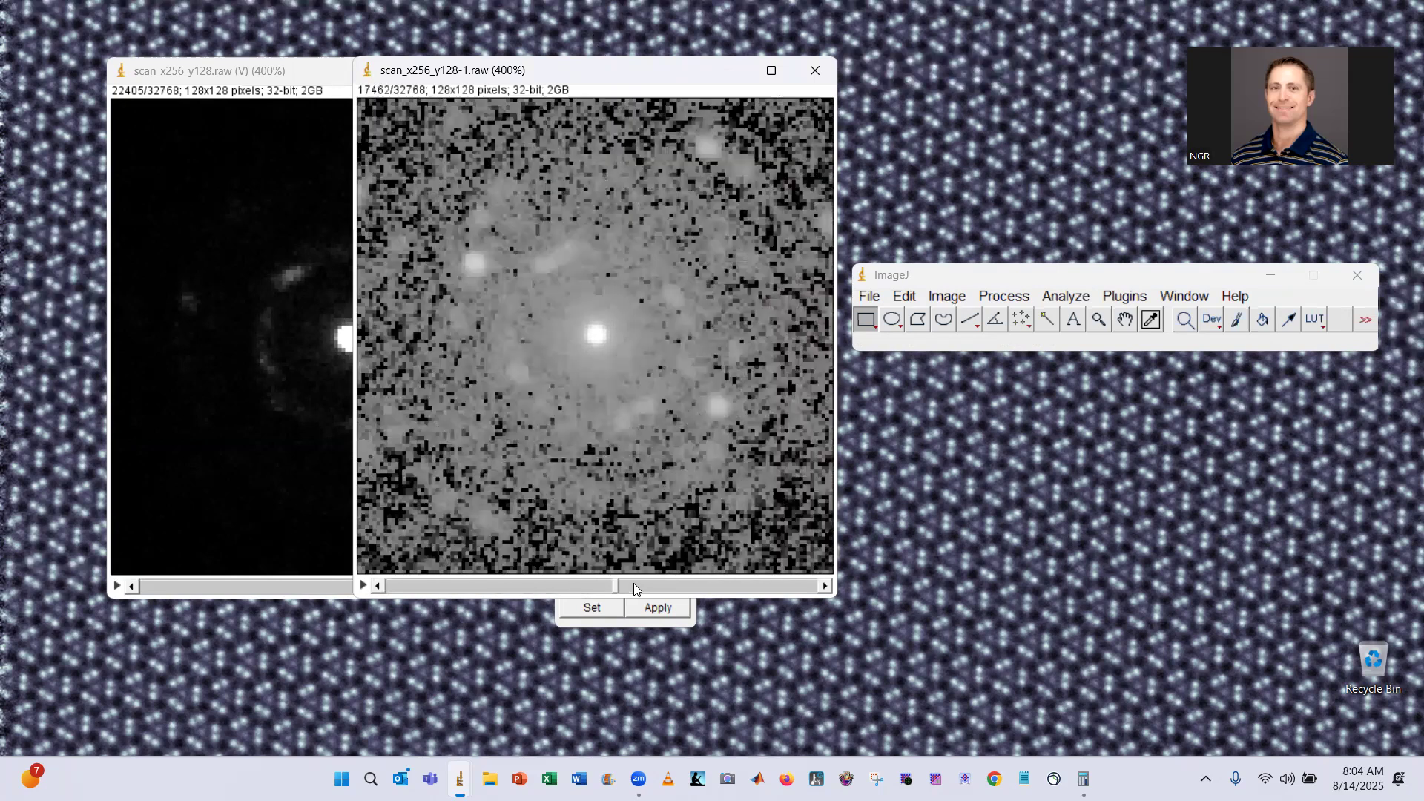
pyautogui.scroll(-5, 633, 588)
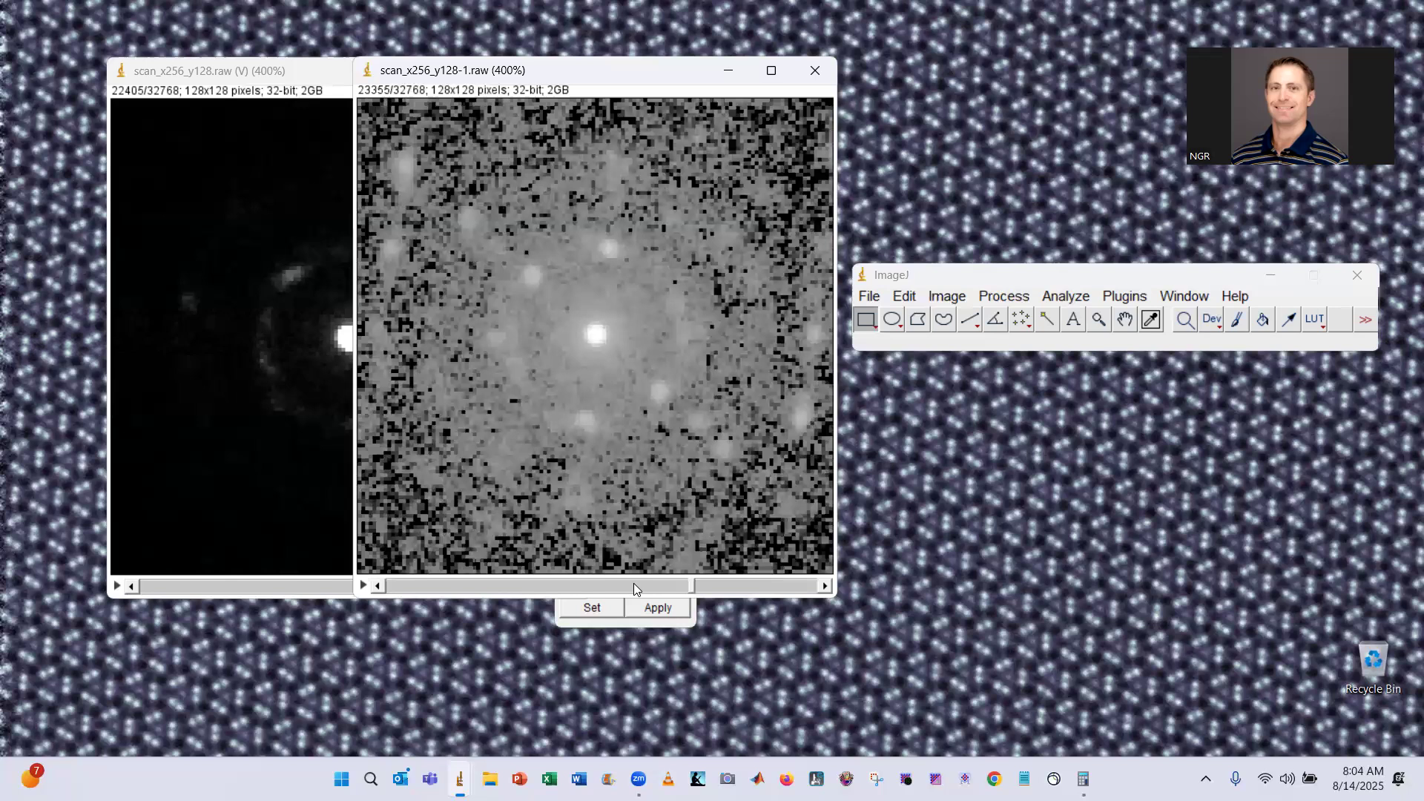
pyautogui.scroll(-5, 633, 583)
pyautogui.click(633, 583)
pyautogui.scroll(5, 633, 583)
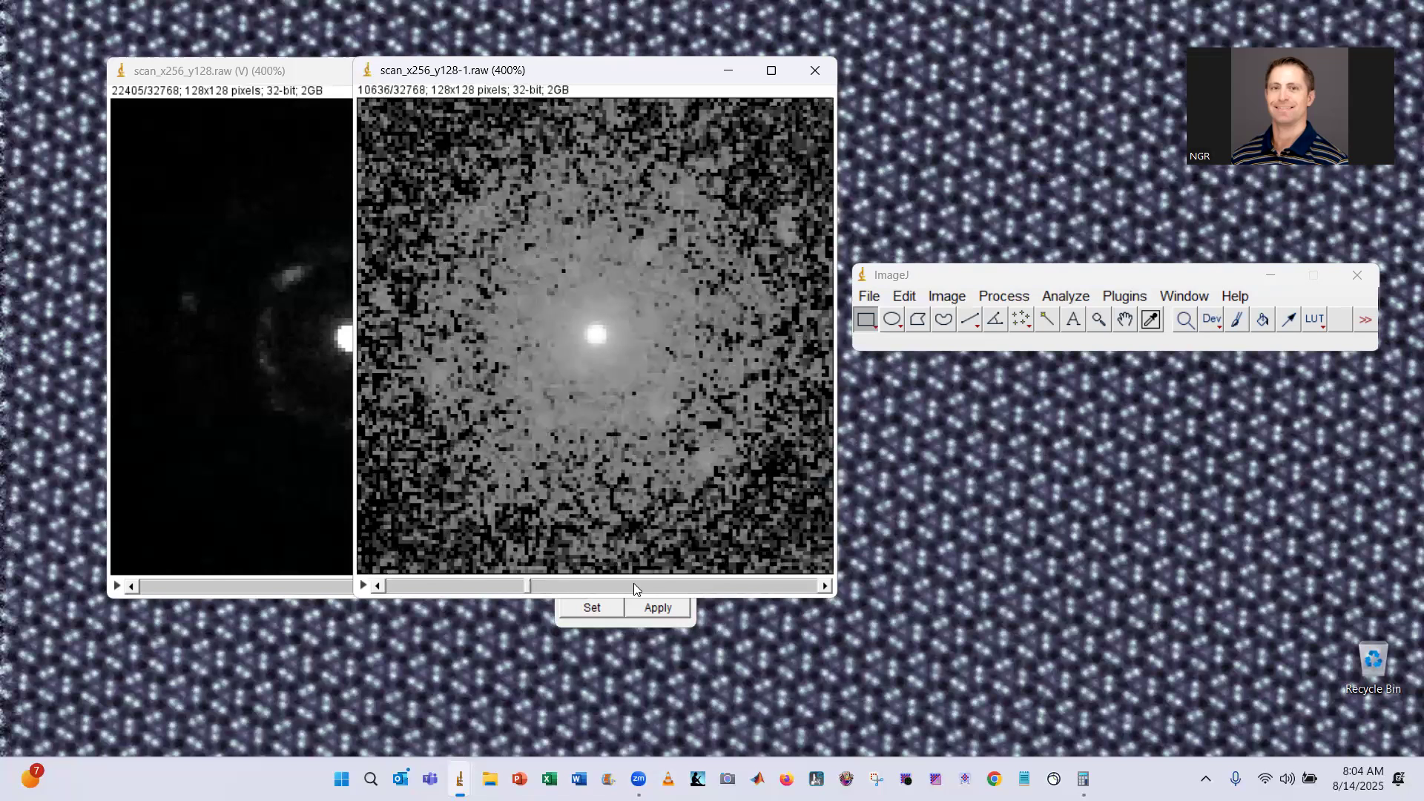
pyautogui.scroll(8, 633, 583)
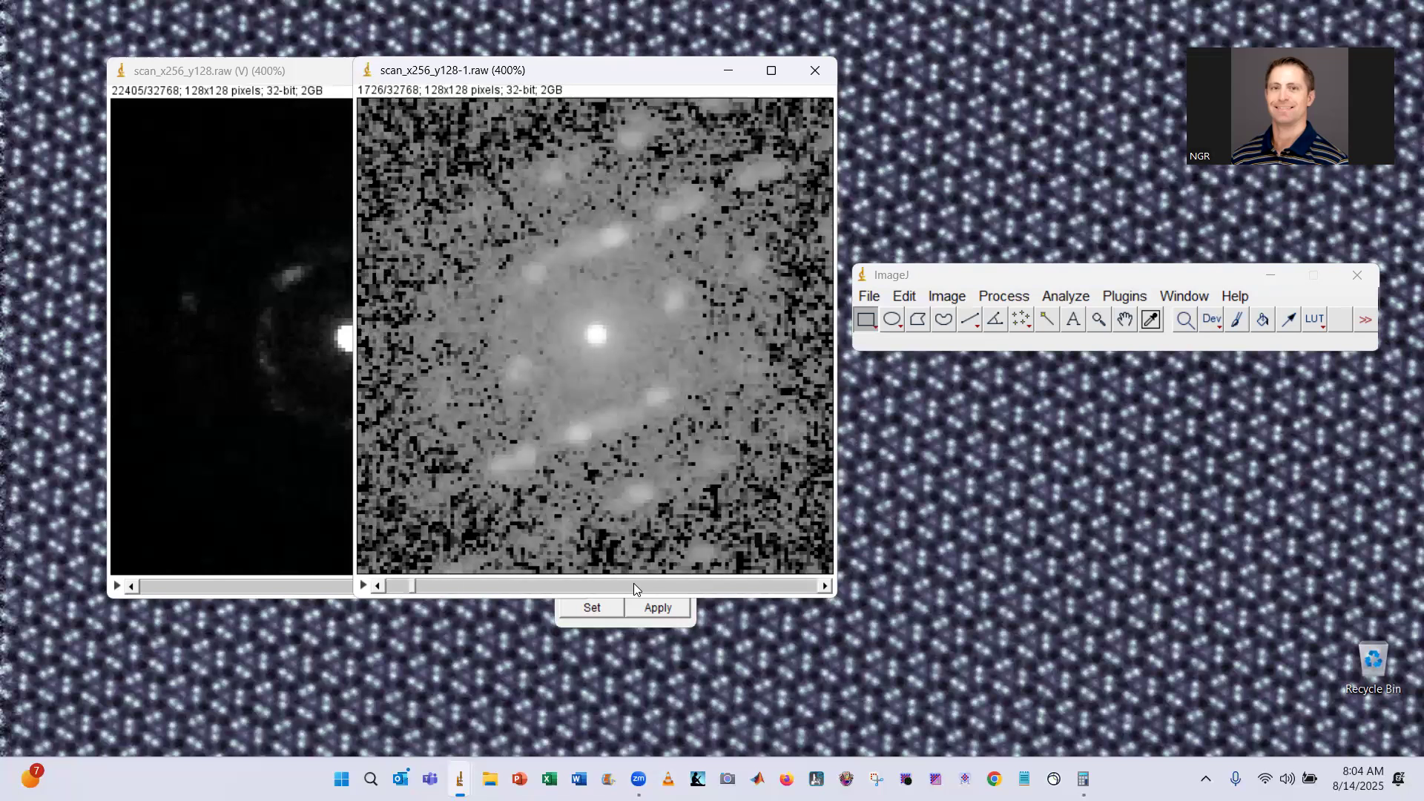
pyautogui.scroll(-9, 633, 582)
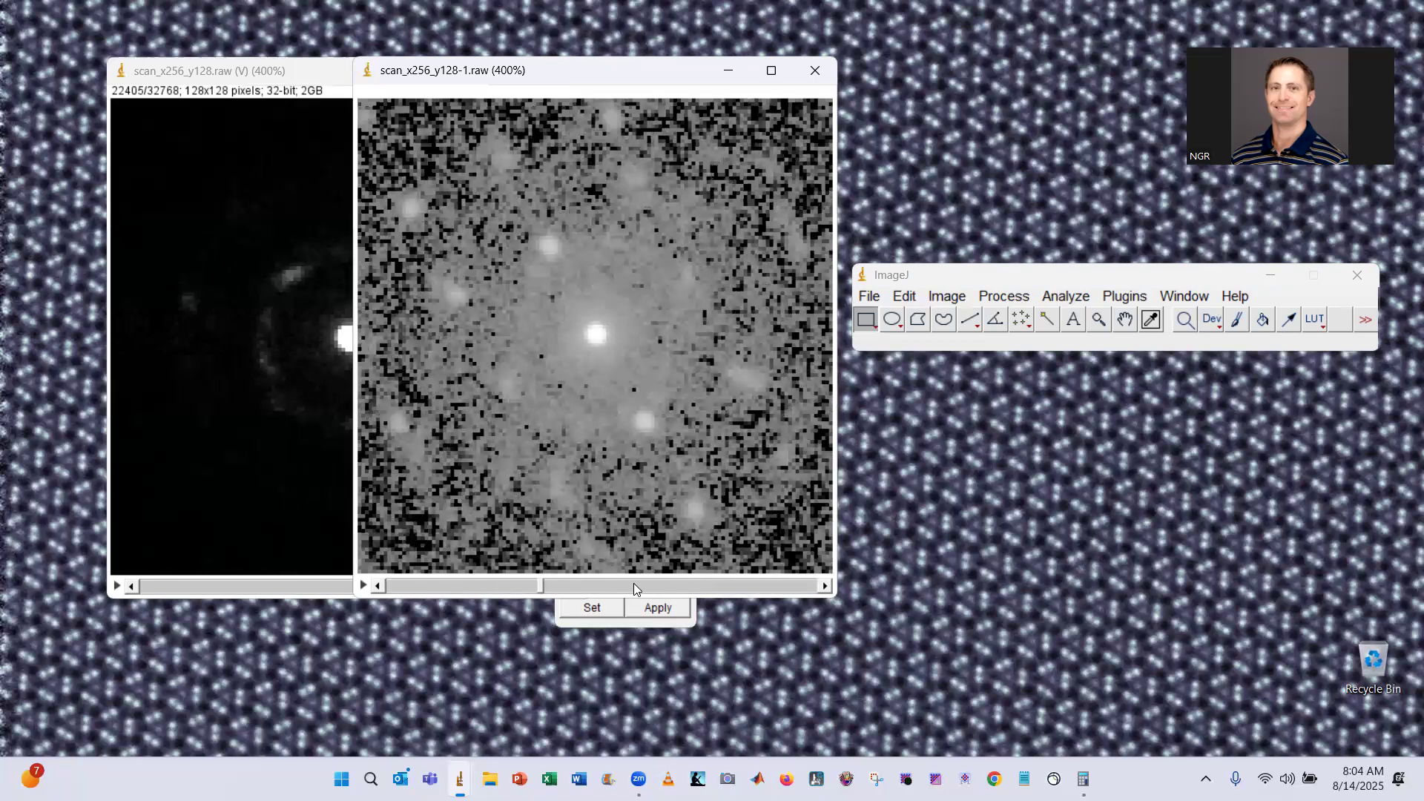
pyautogui.scroll(-1, 633, 583)
# - Project the original stack over slices 1 to 32768 with Average Intensity and enlarge the resulting image to 300%
pyautogui.click(296, 74)
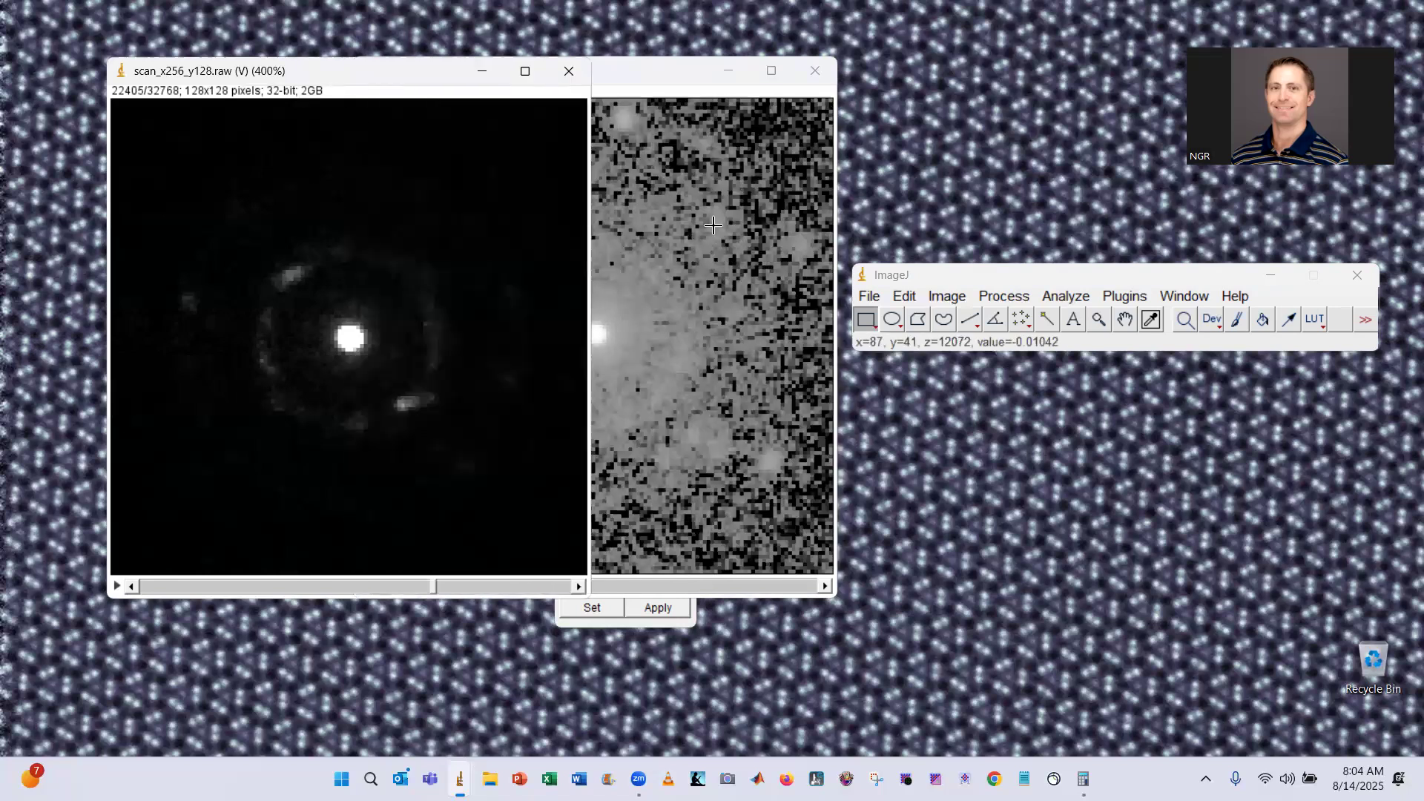
pyautogui.click(673, 87)
pyautogui.moveTo(713, 77); pyautogui.dragTo(735, 98)
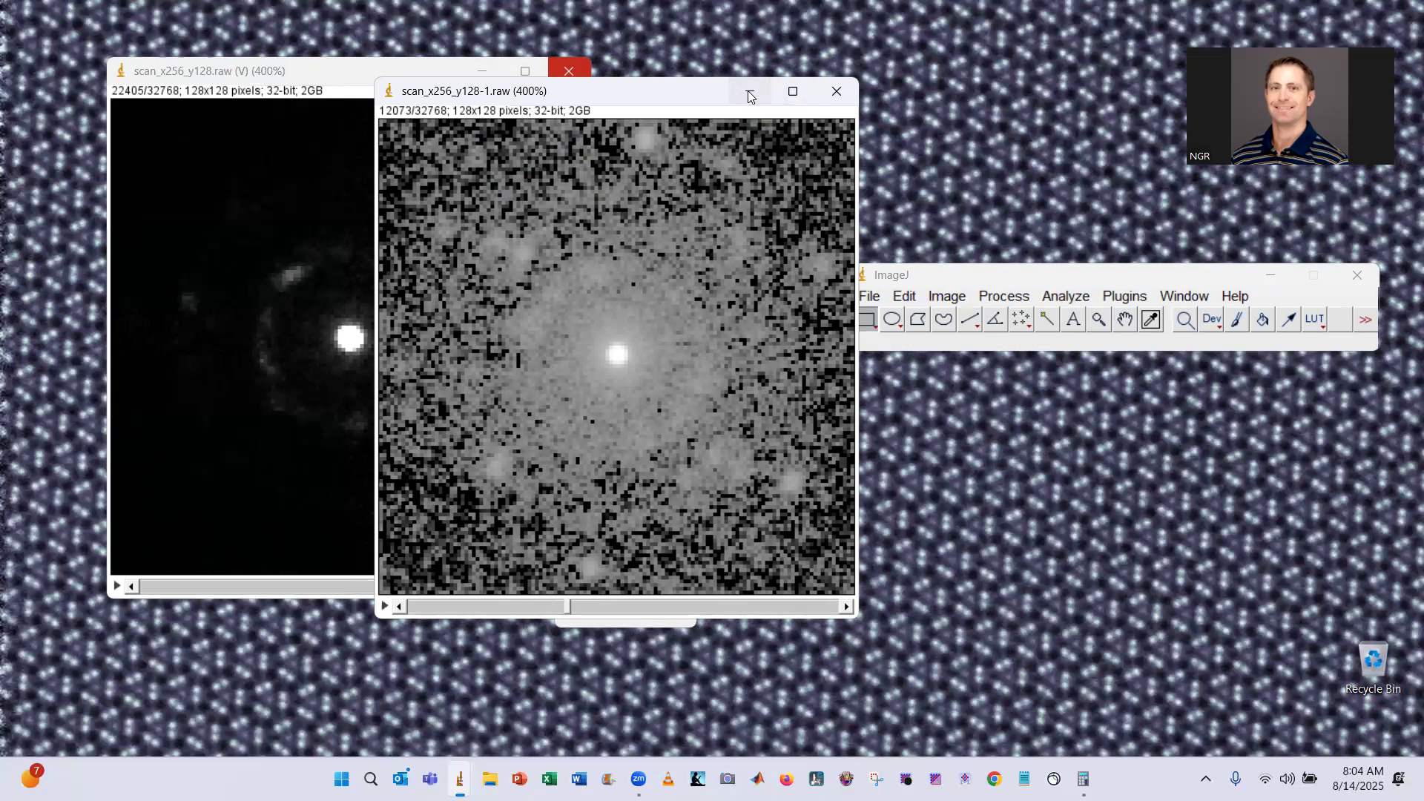
pyautogui.click(346, 72)
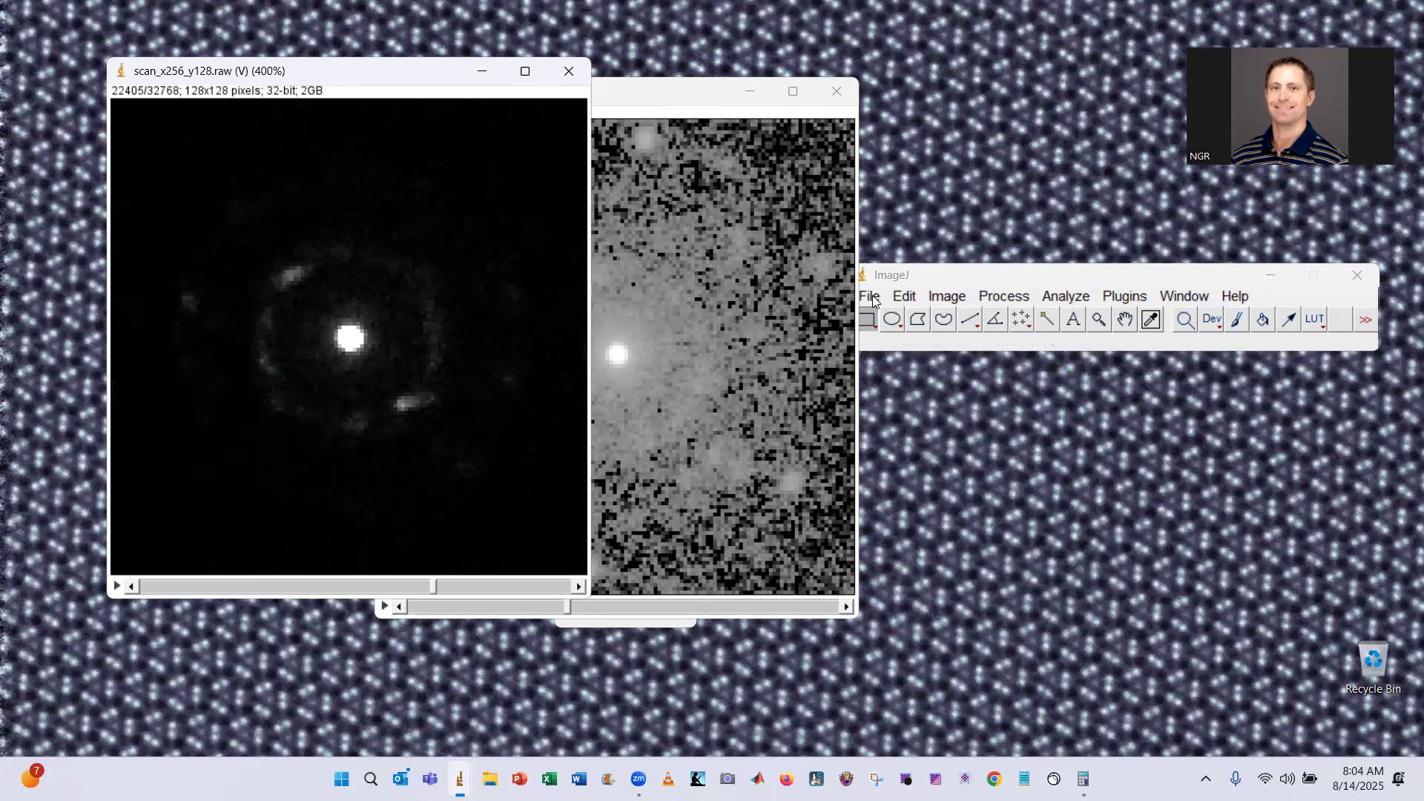
pyautogui.click(936, 296)
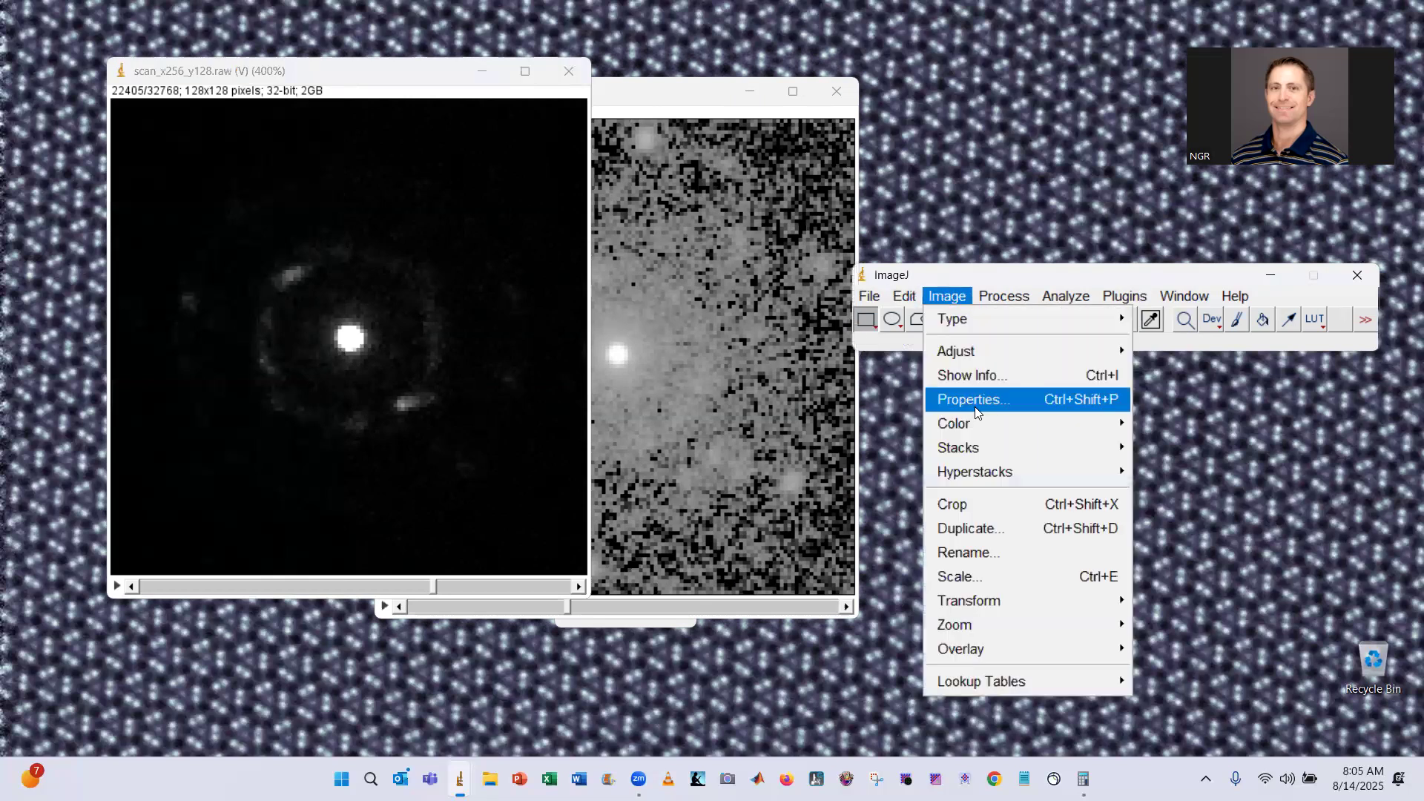
pyautogui.moveTo(972, 448)
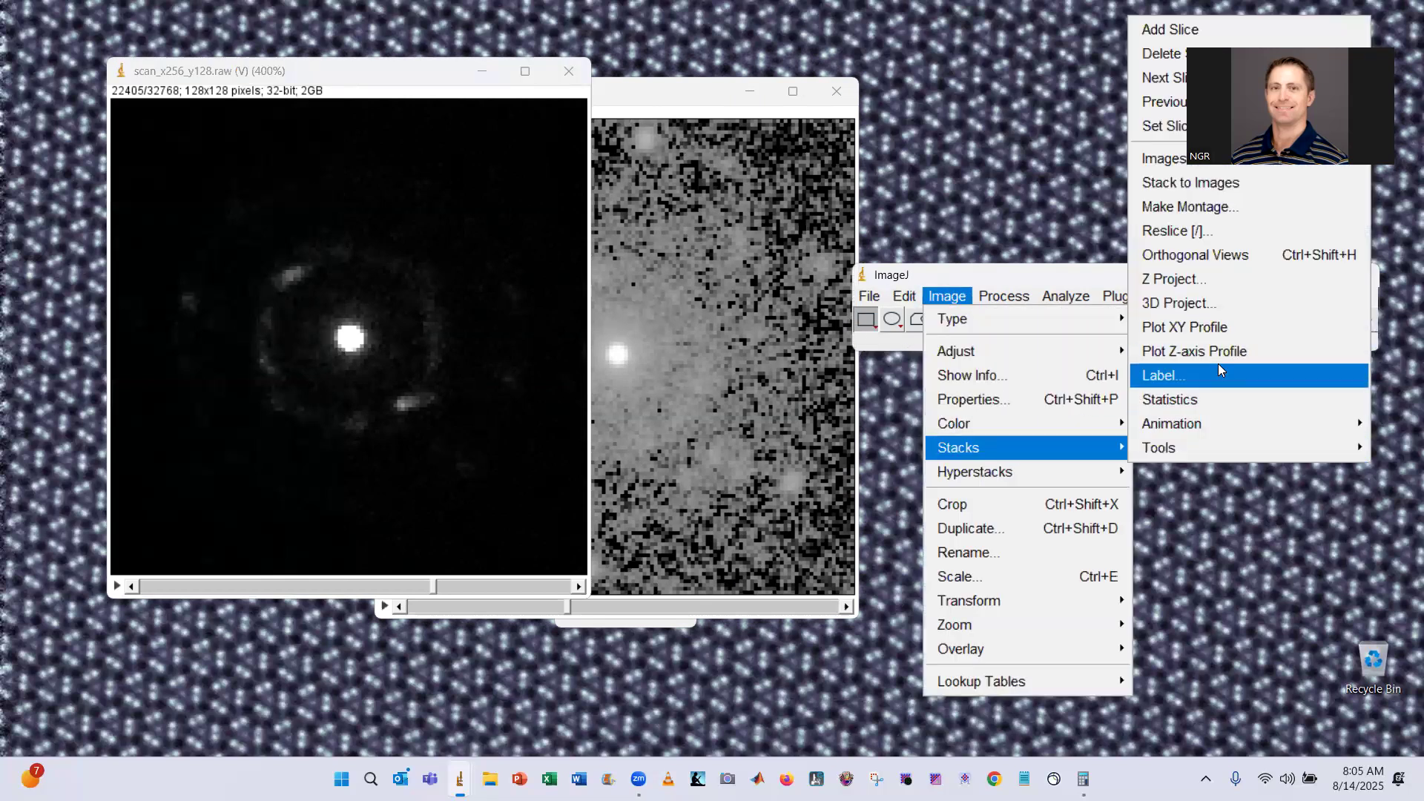
pyautogui.click(1207, 286)
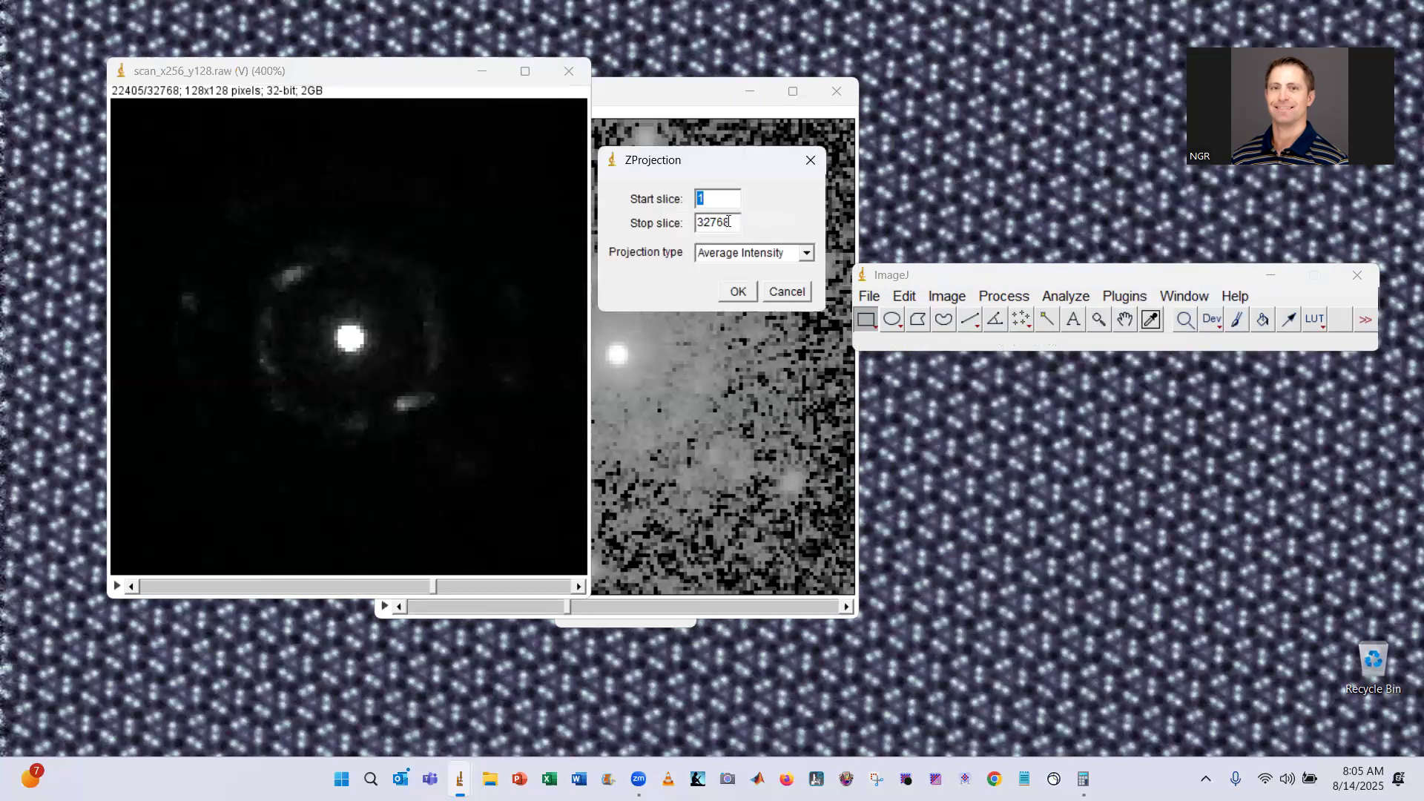
pyautogui.click(736, 291)
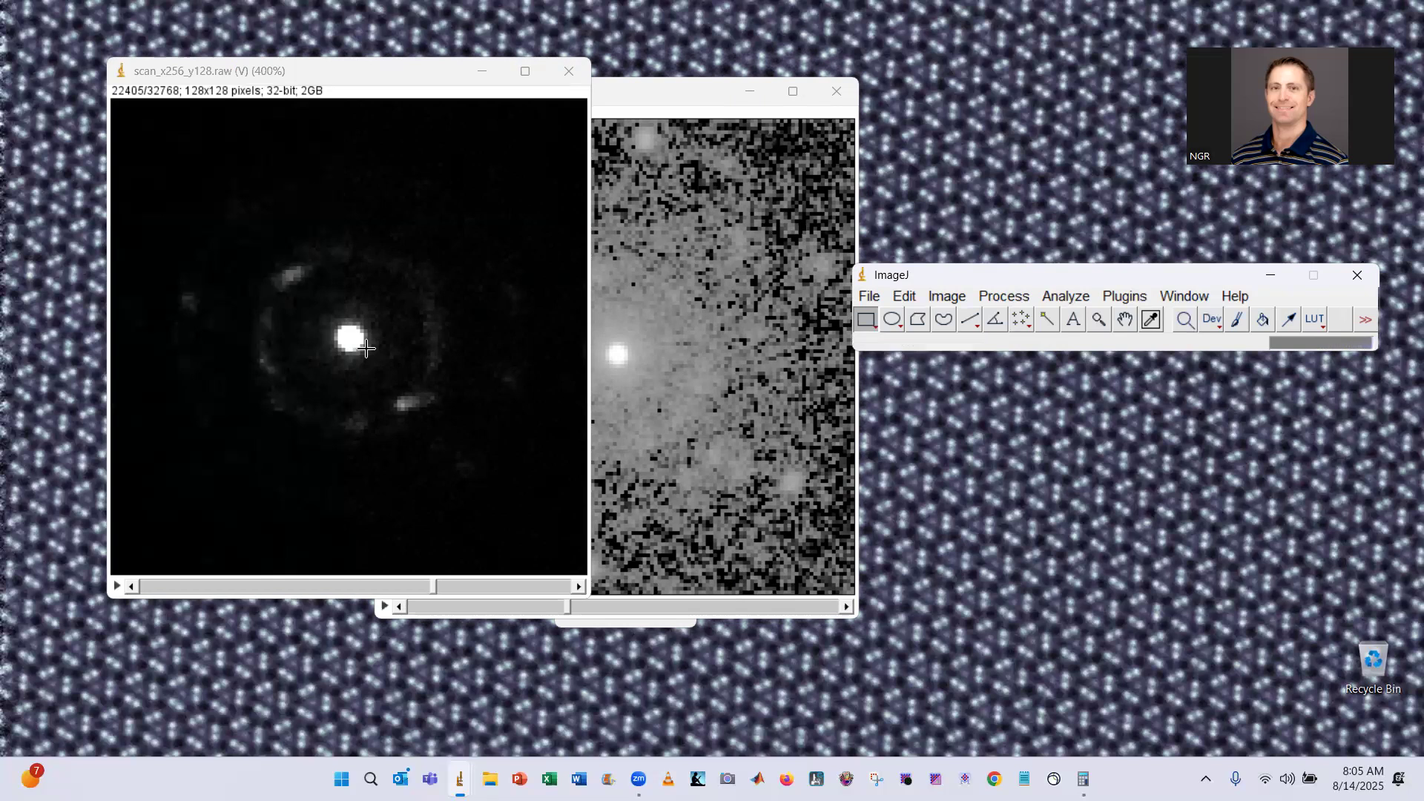
pyautogui.press('+')
pyautogui.press('+')
pyautogui.press('+')
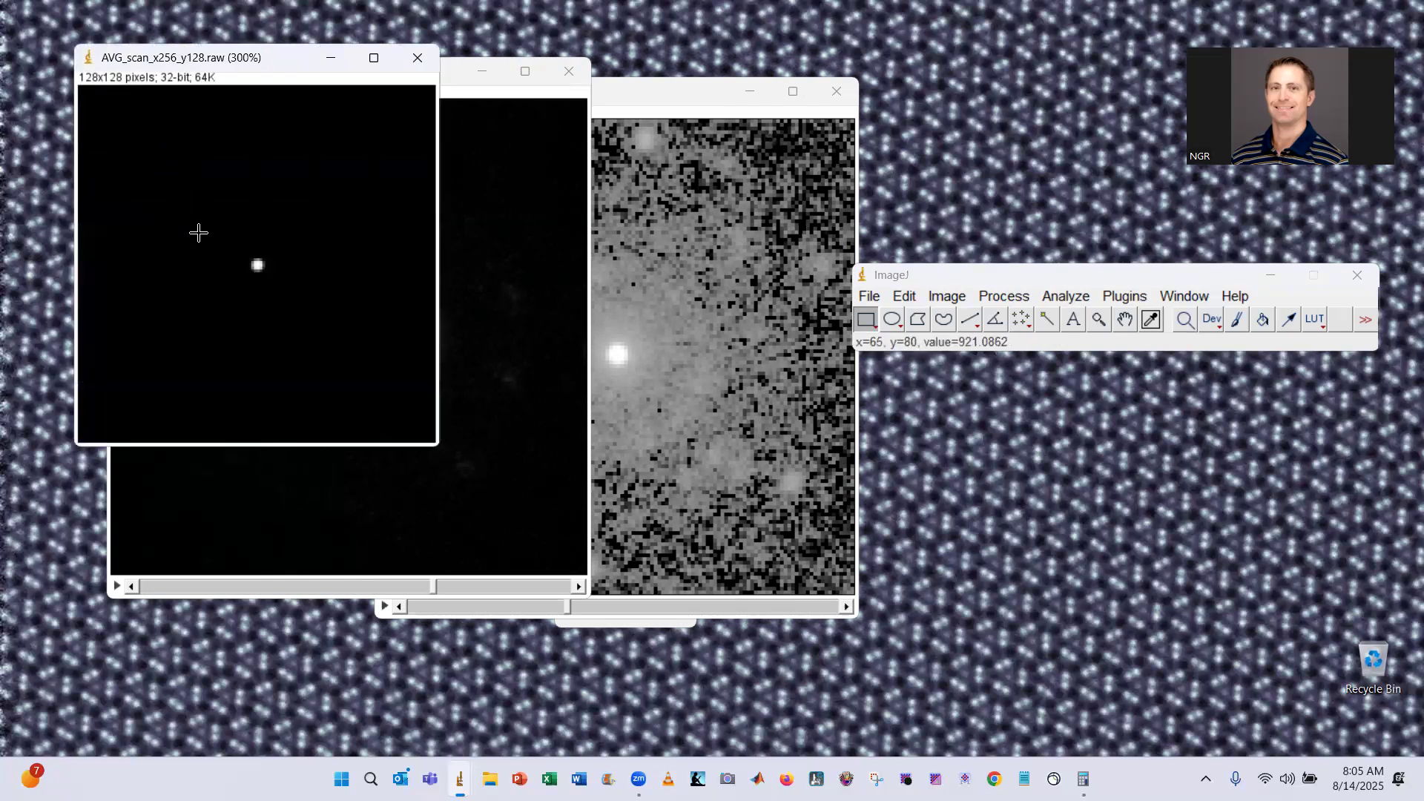
pyautogui.click(914, 299)
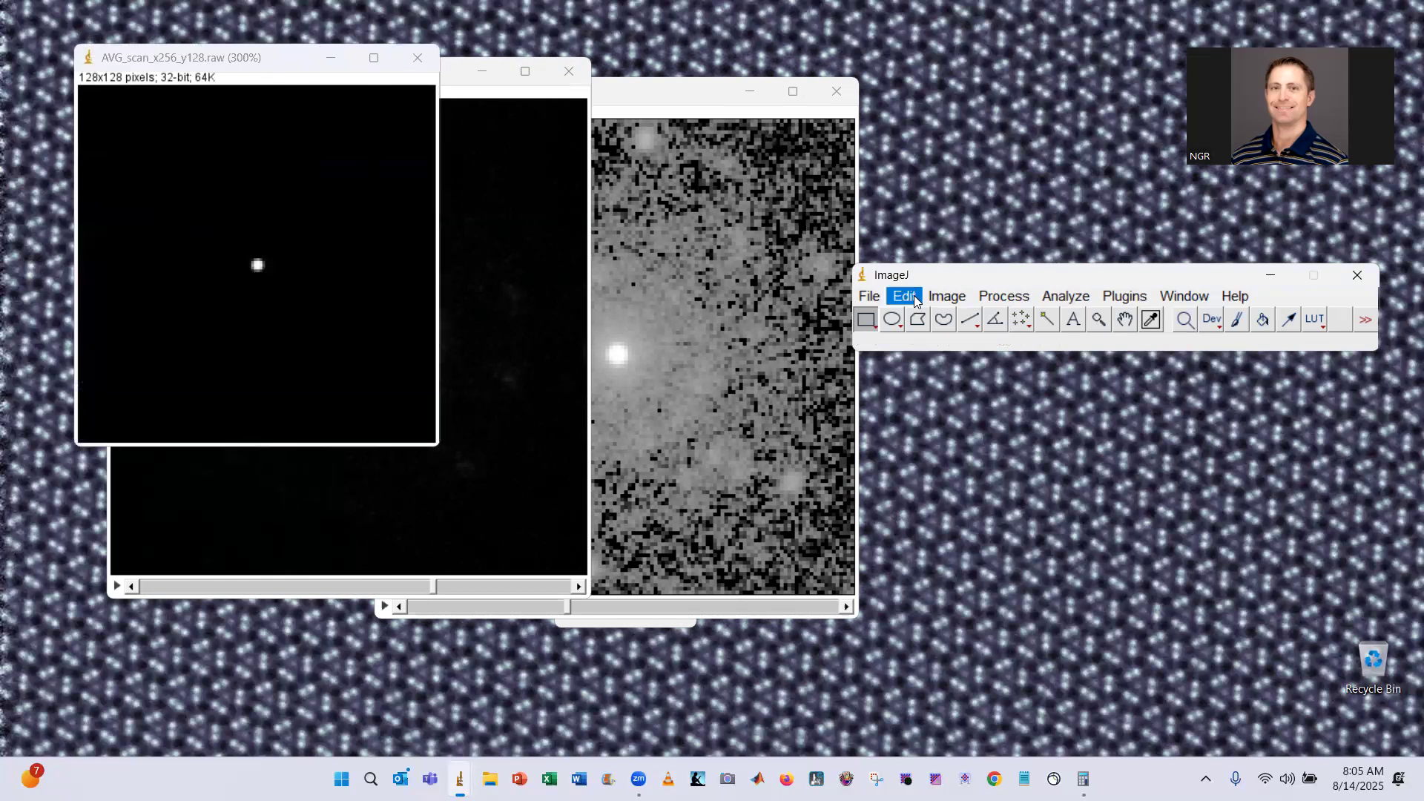
pyautogui.moveTo(947, 296)
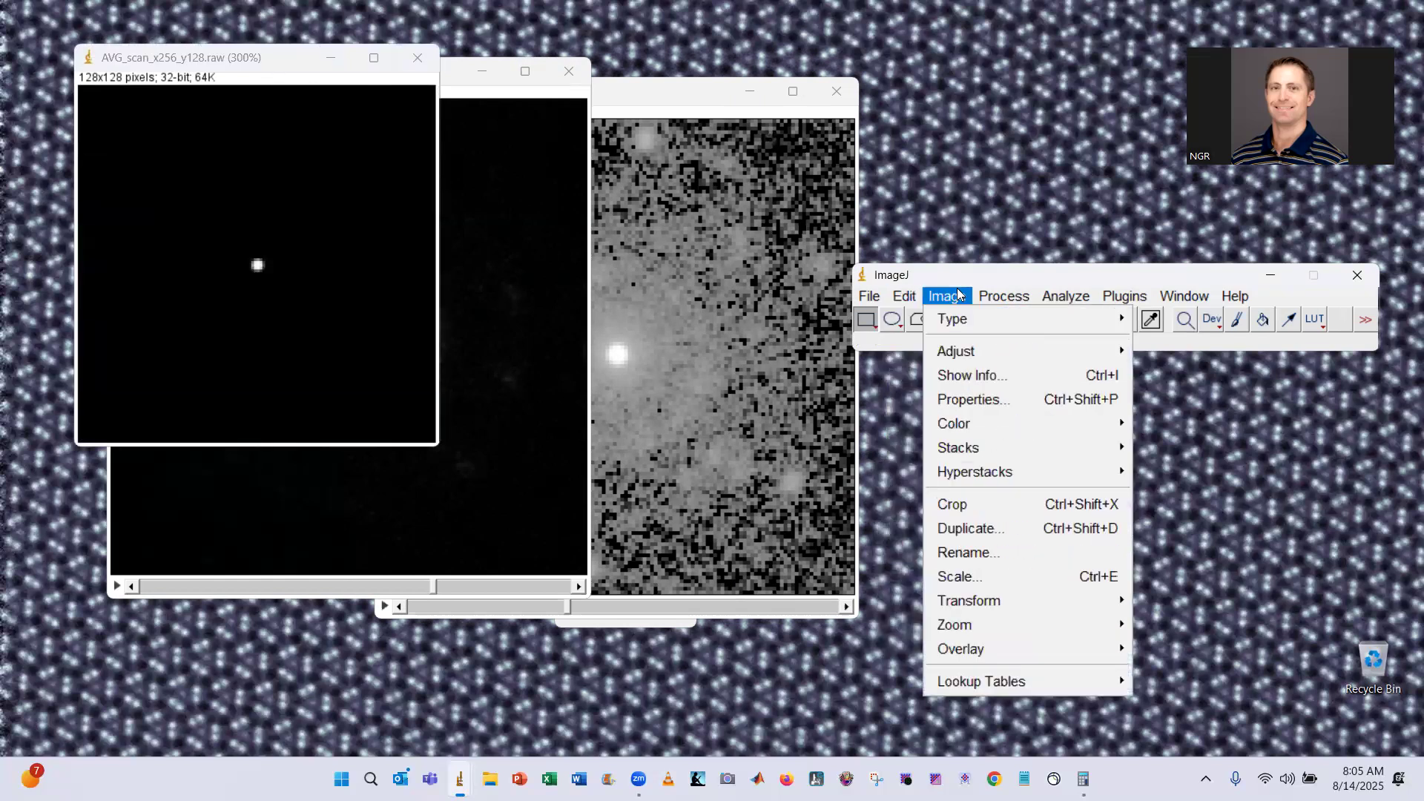
pyautogui.click(986, 506)
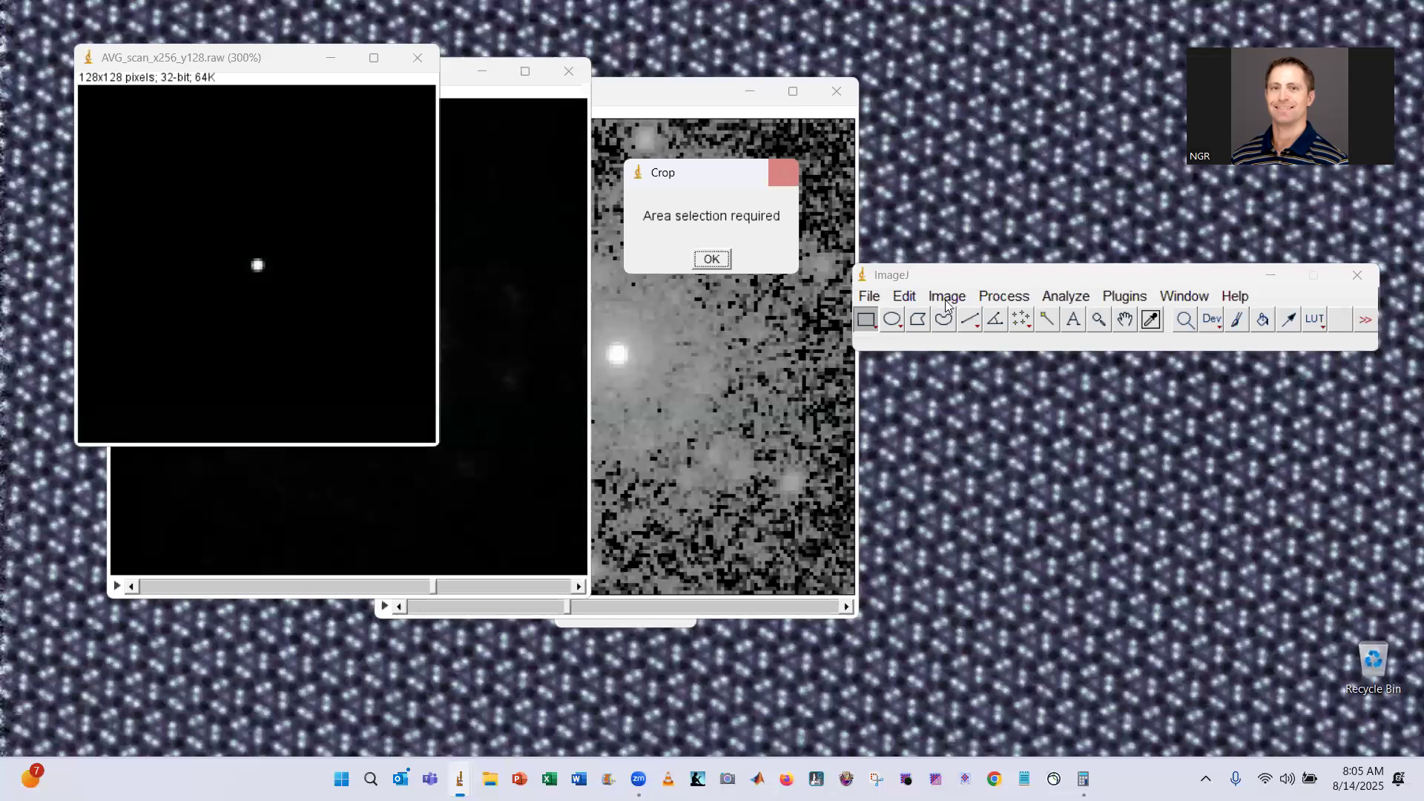
pyautogui.click(783, 173)
# - Duplicate the average projection and apply the Log math operation to the copy
pyautogui.click(947, 295)
pyautogui.click(970, 528)
pyautogui.press('Return')
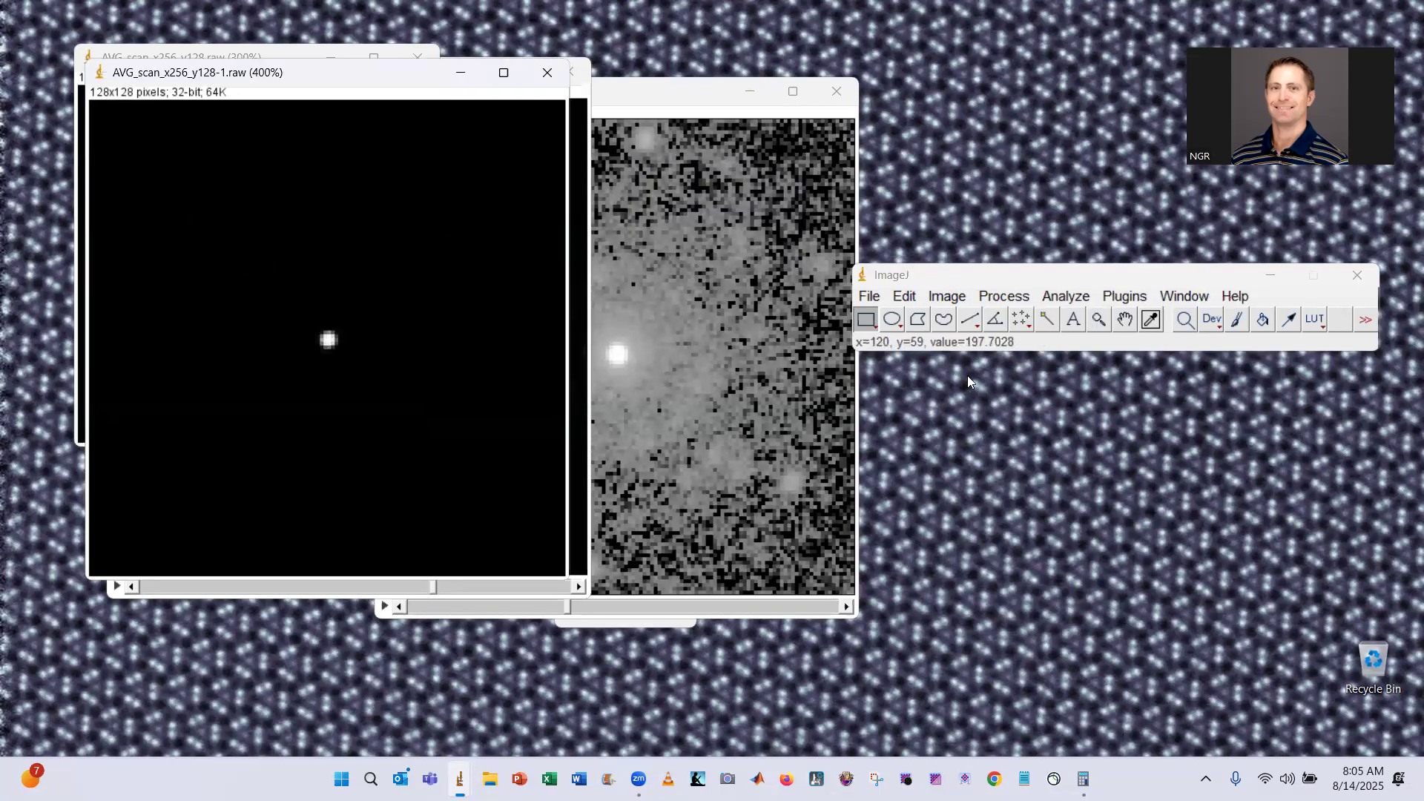
pyautogui.click(1018, 297)
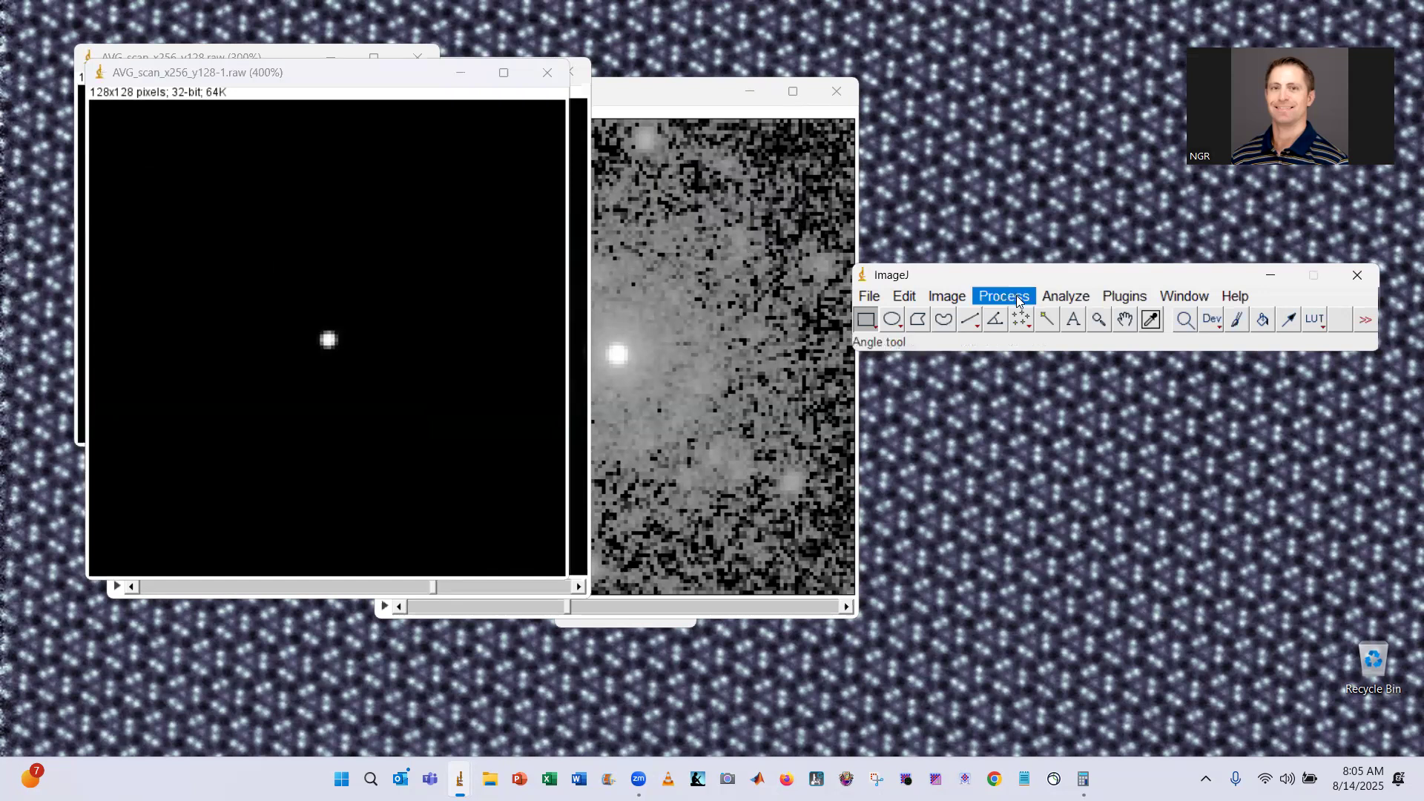
pyautogui.moveTo(1079, 512)
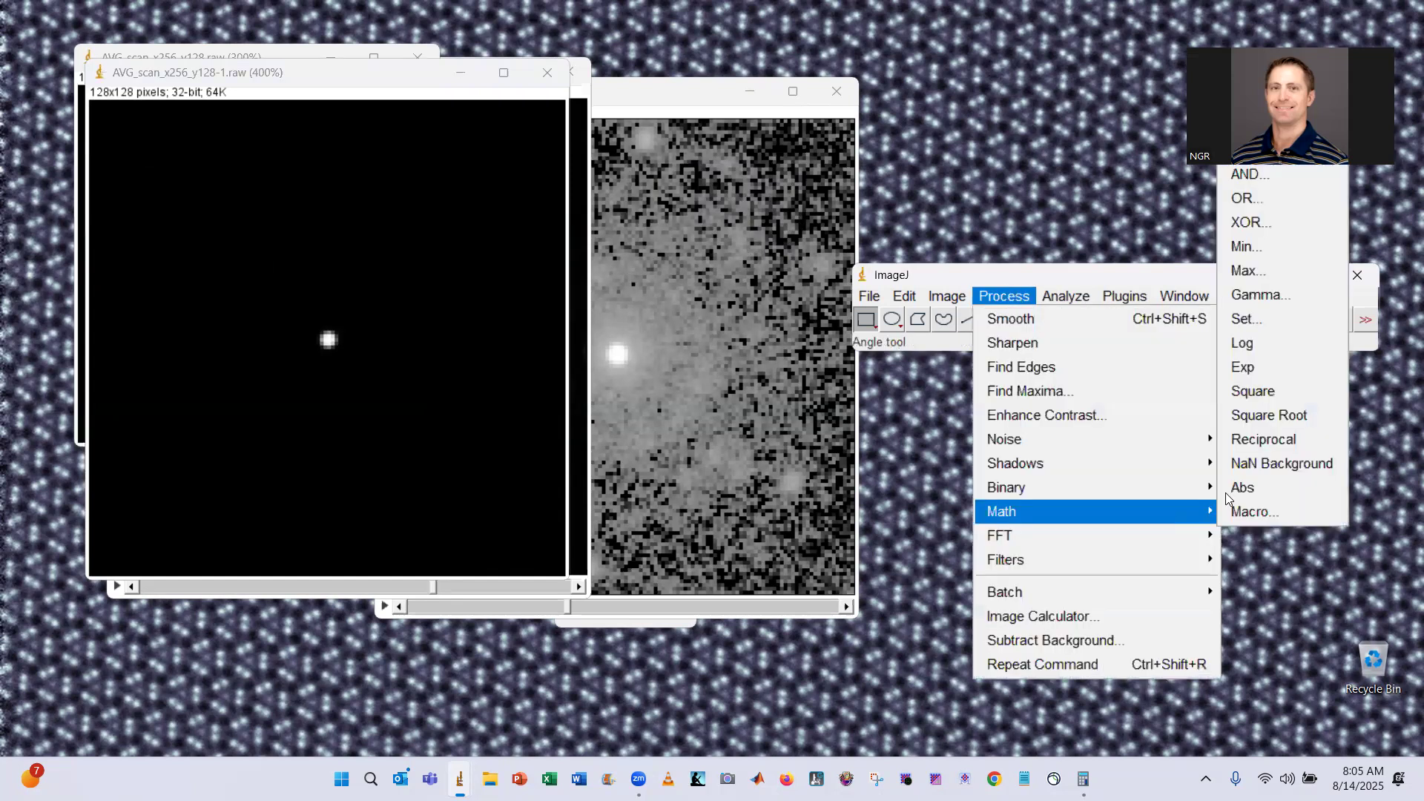
pyautogui.click(1268, 345)
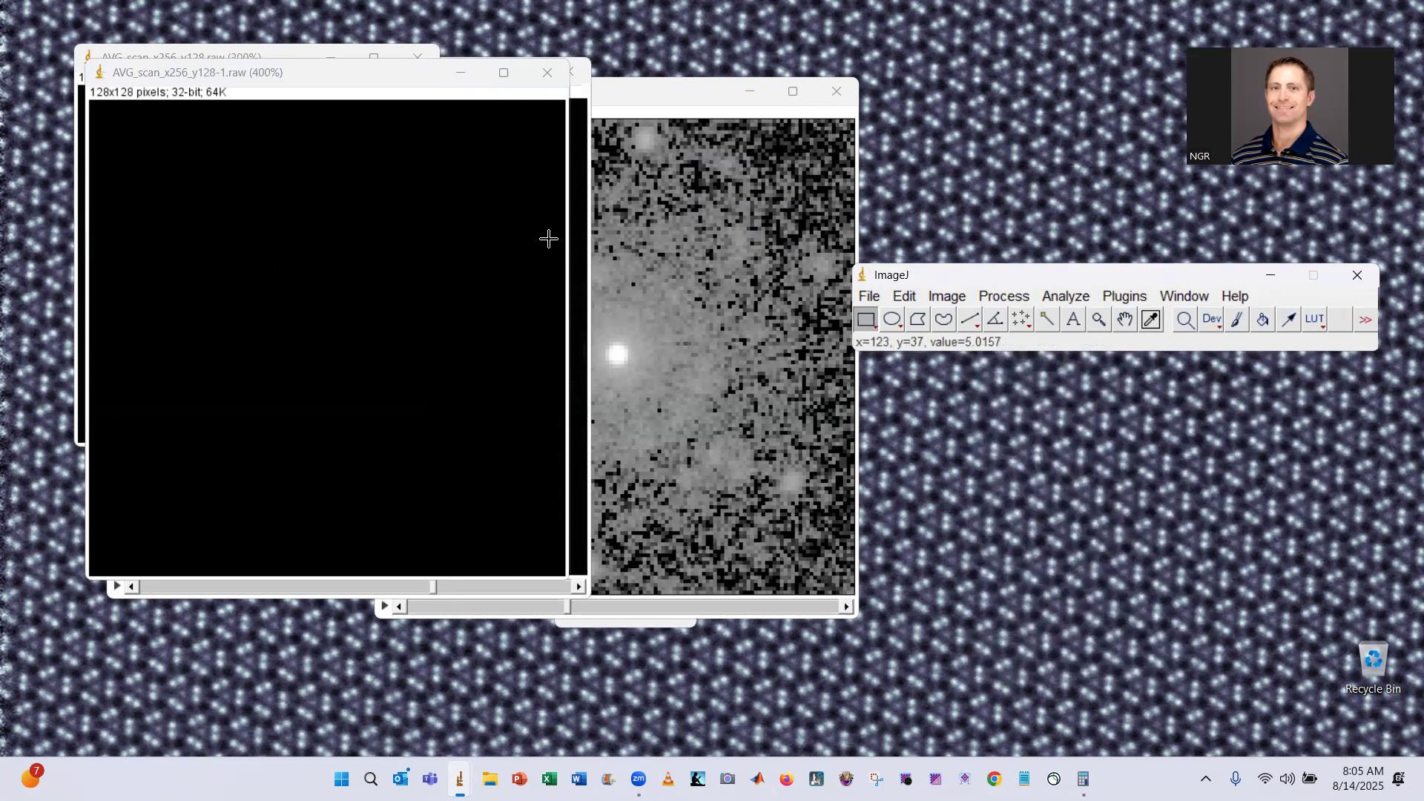
# - Try automatic contrast and a lower display maximum on the log-scaled average, and reset it to the full display range
pyautogui.hotkey('ctrl', 'shift', 'c')
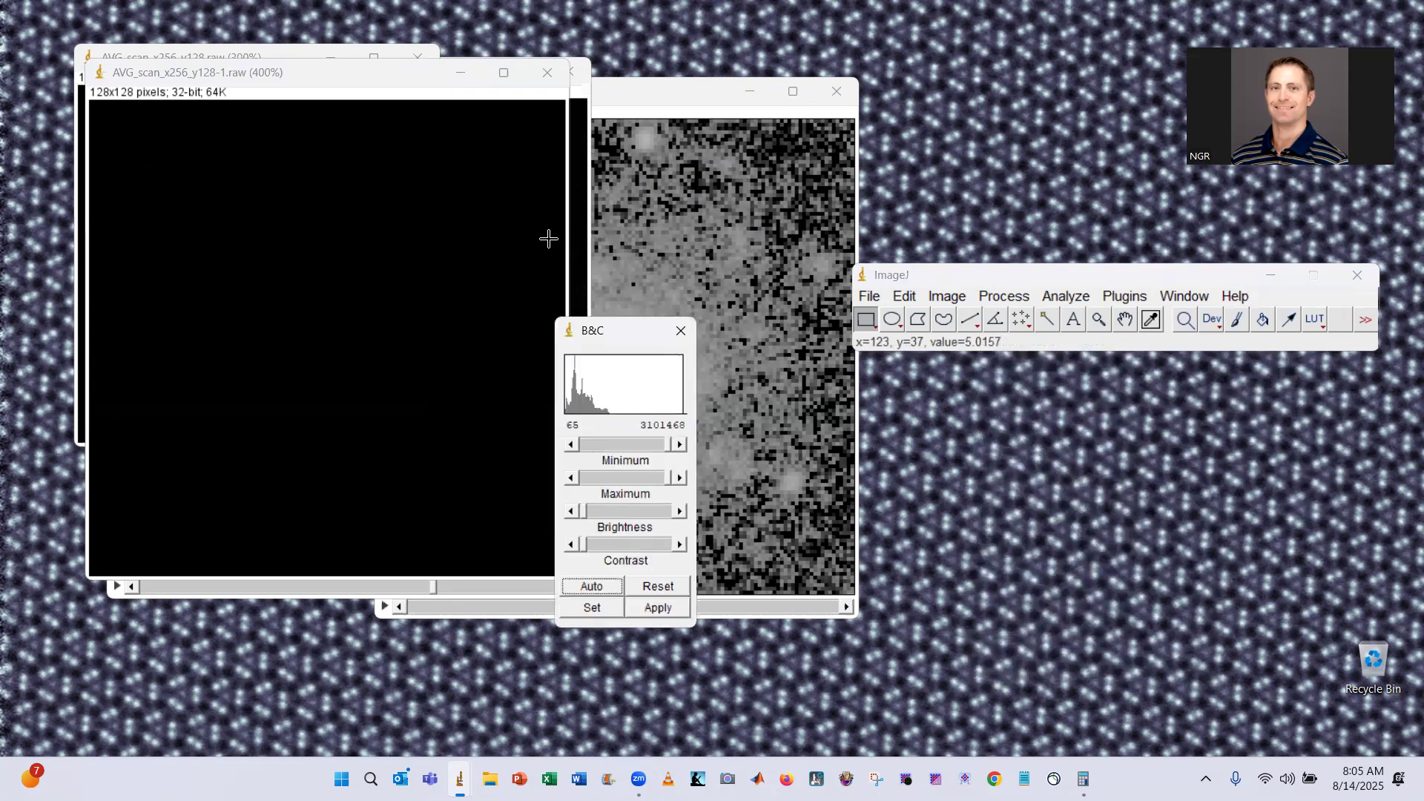
pyautogui.click(659, 587)
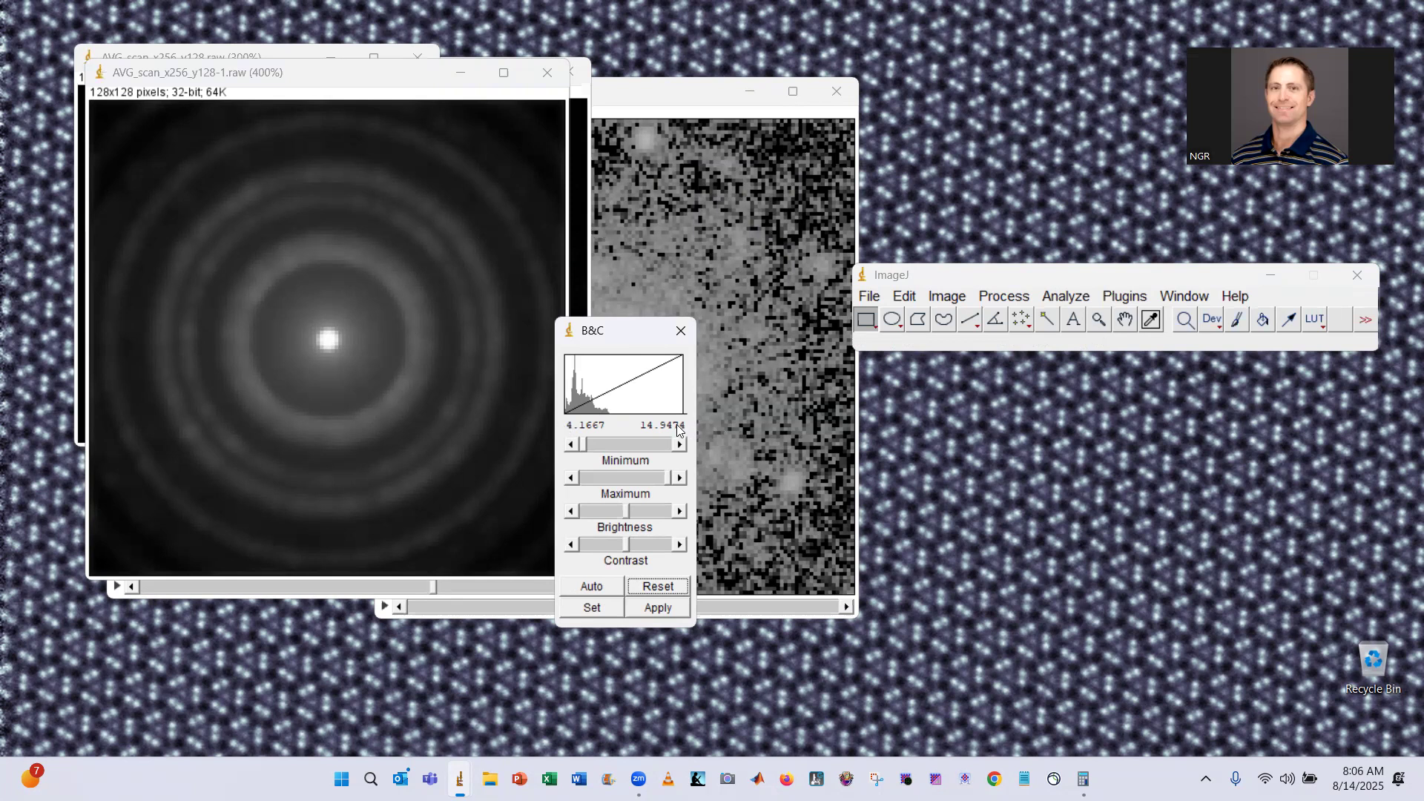
pyautogui.click(592, 586)
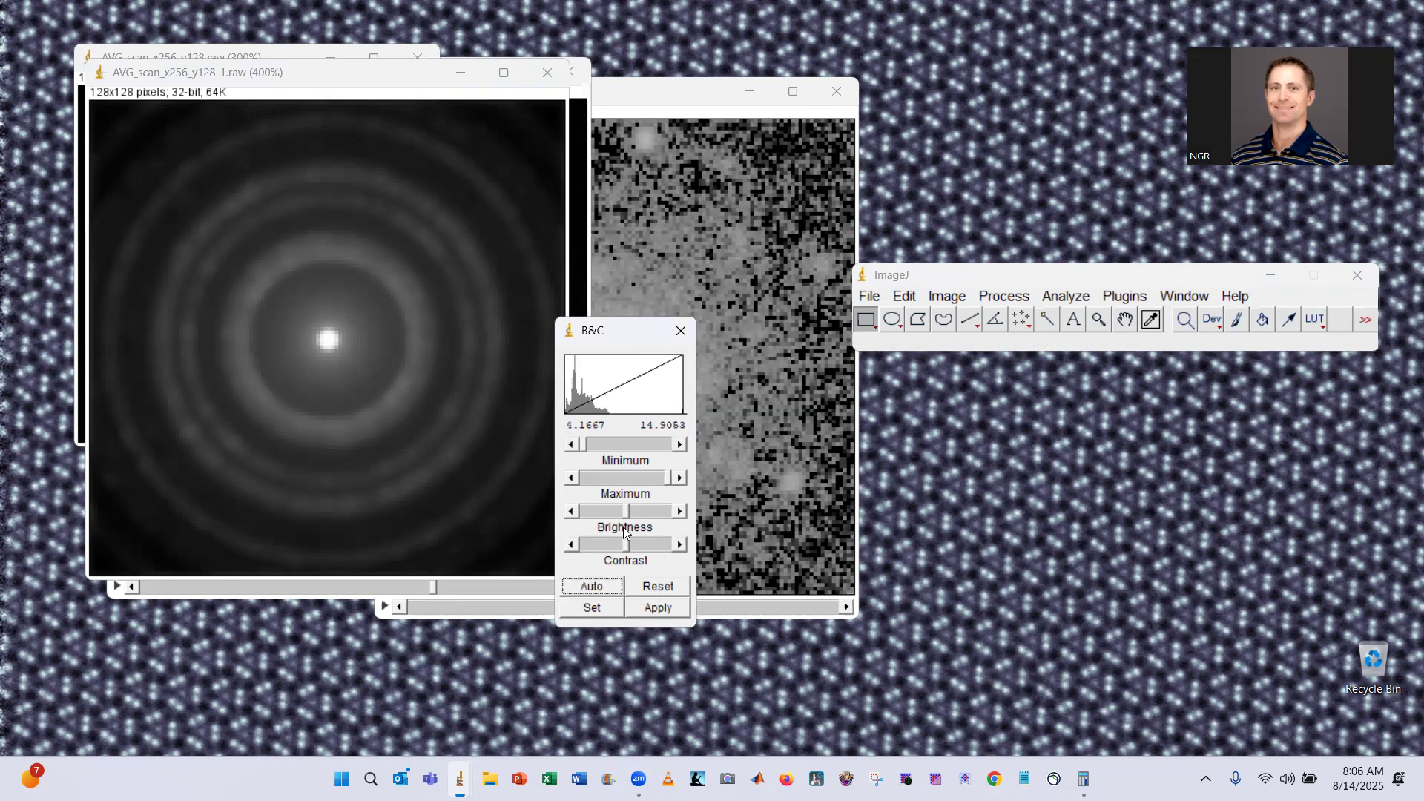
pyautogui.click(601, 586)
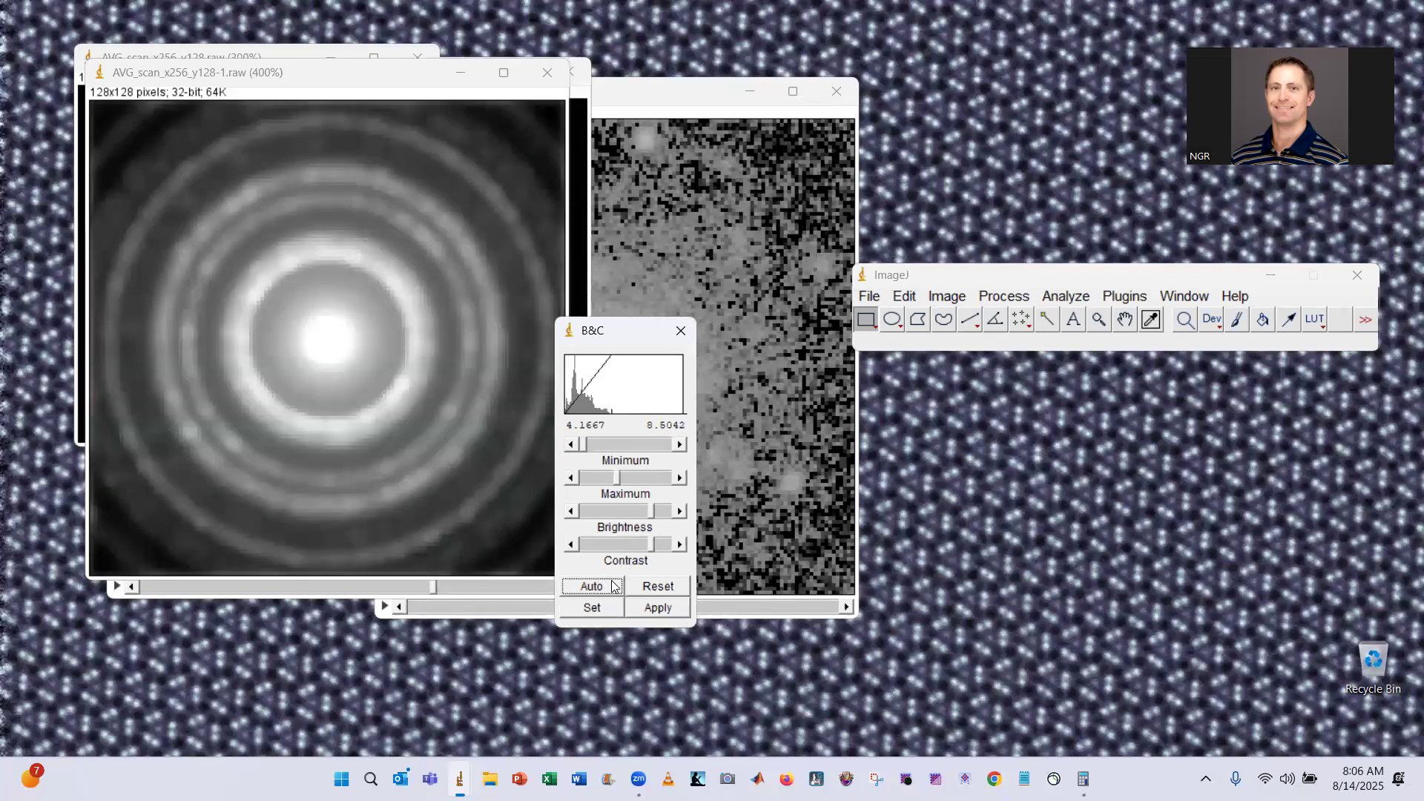
pyautogui.click(667, 587)
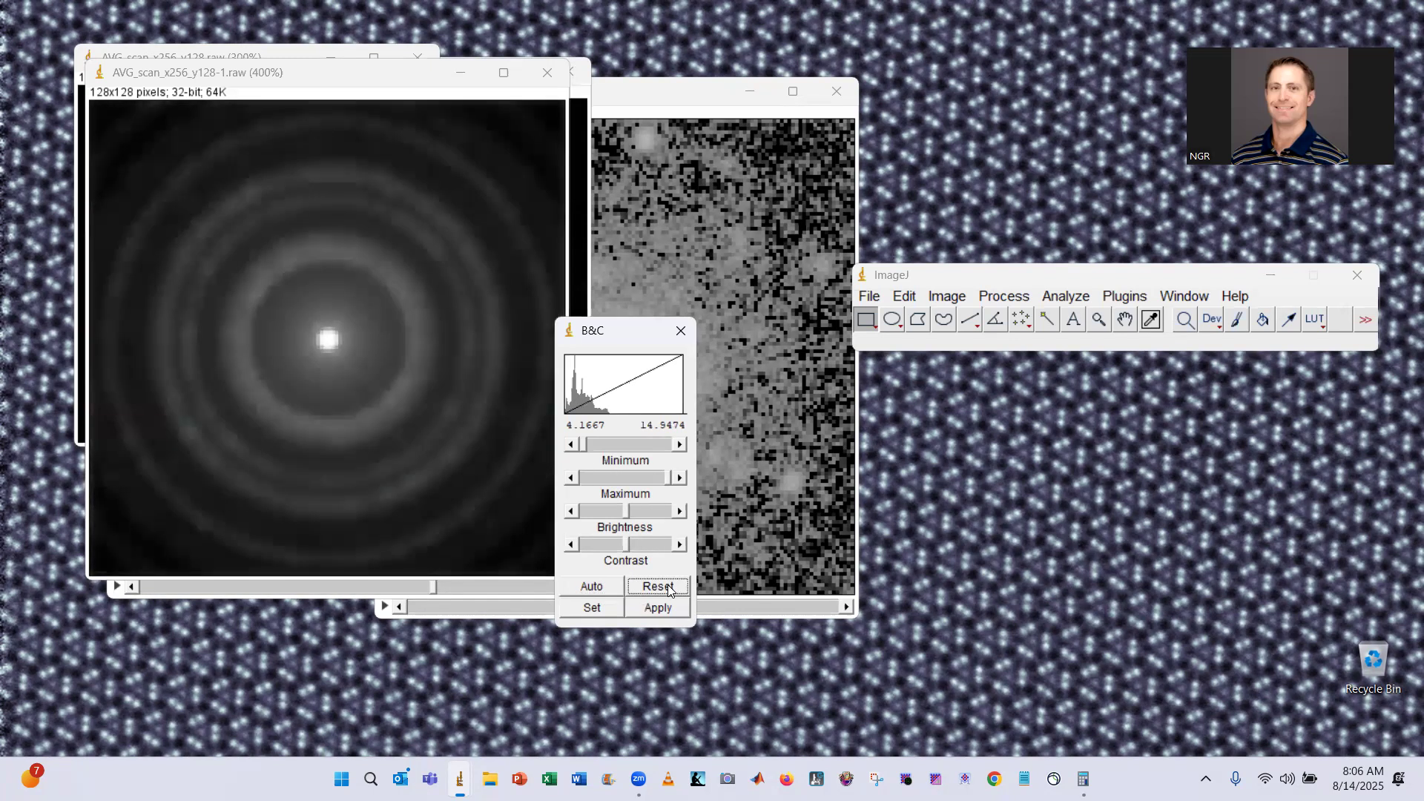
pyautogui.click(592, 586)
pyautogui.click(591, 587)
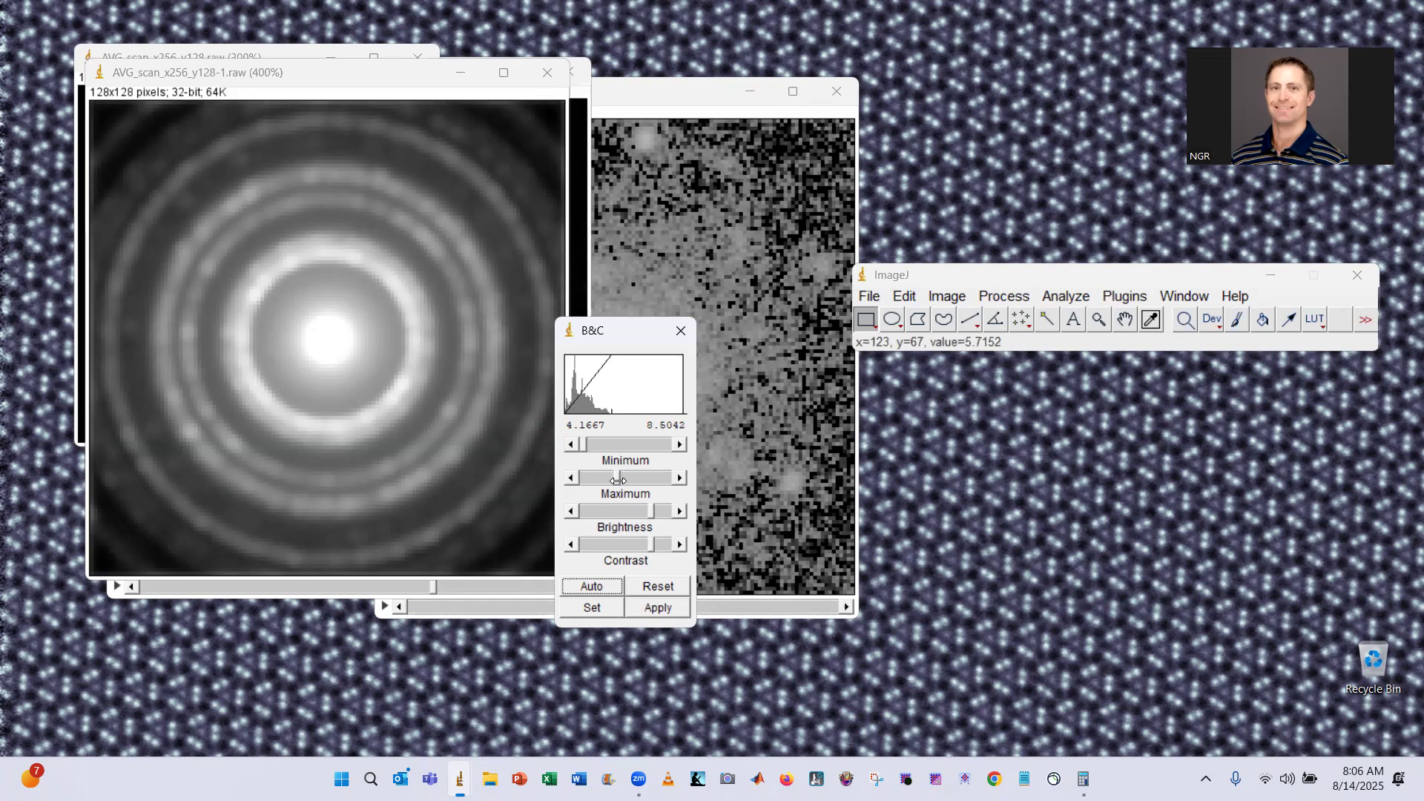
pyautogui.moveTo(618, 481); pyautogui.dragTo(639, 479)
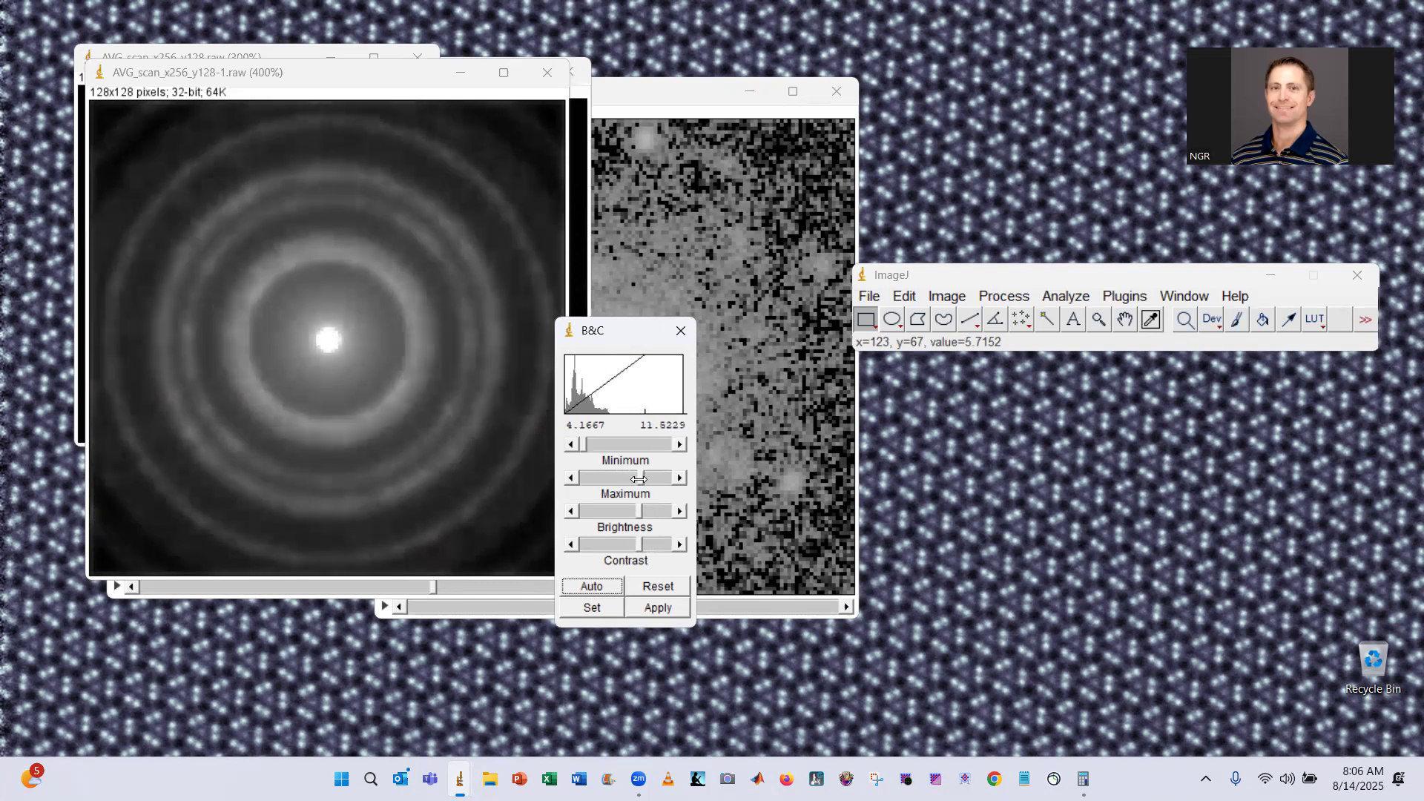
pyautogui.click(658, 585)
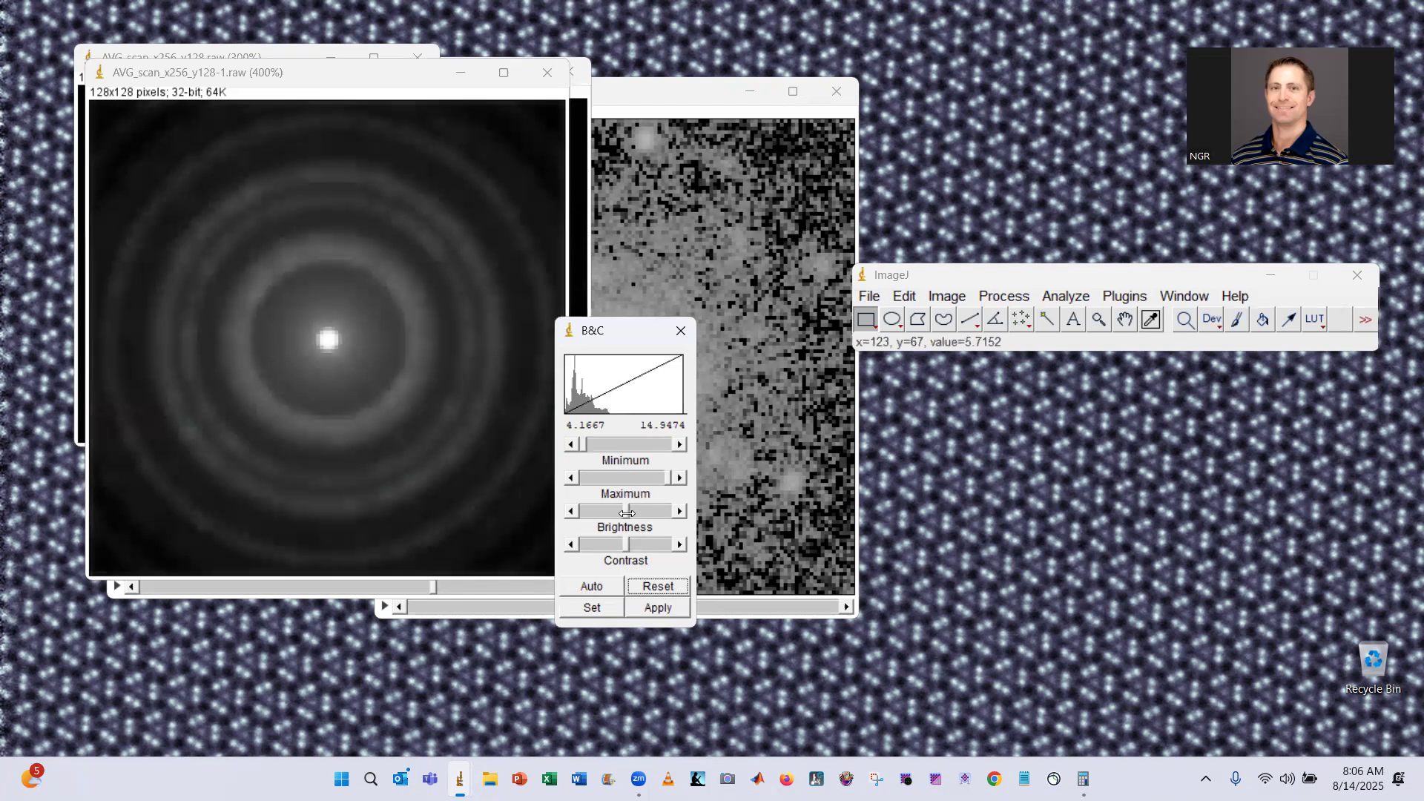
# - Lower the log-scaled average's display maximum to about 9.03, close the contrast adjustment, and move the image clear of the original projection
pyautogui.moveTo(669, 478); pyautogui.dragTo(620, 486)
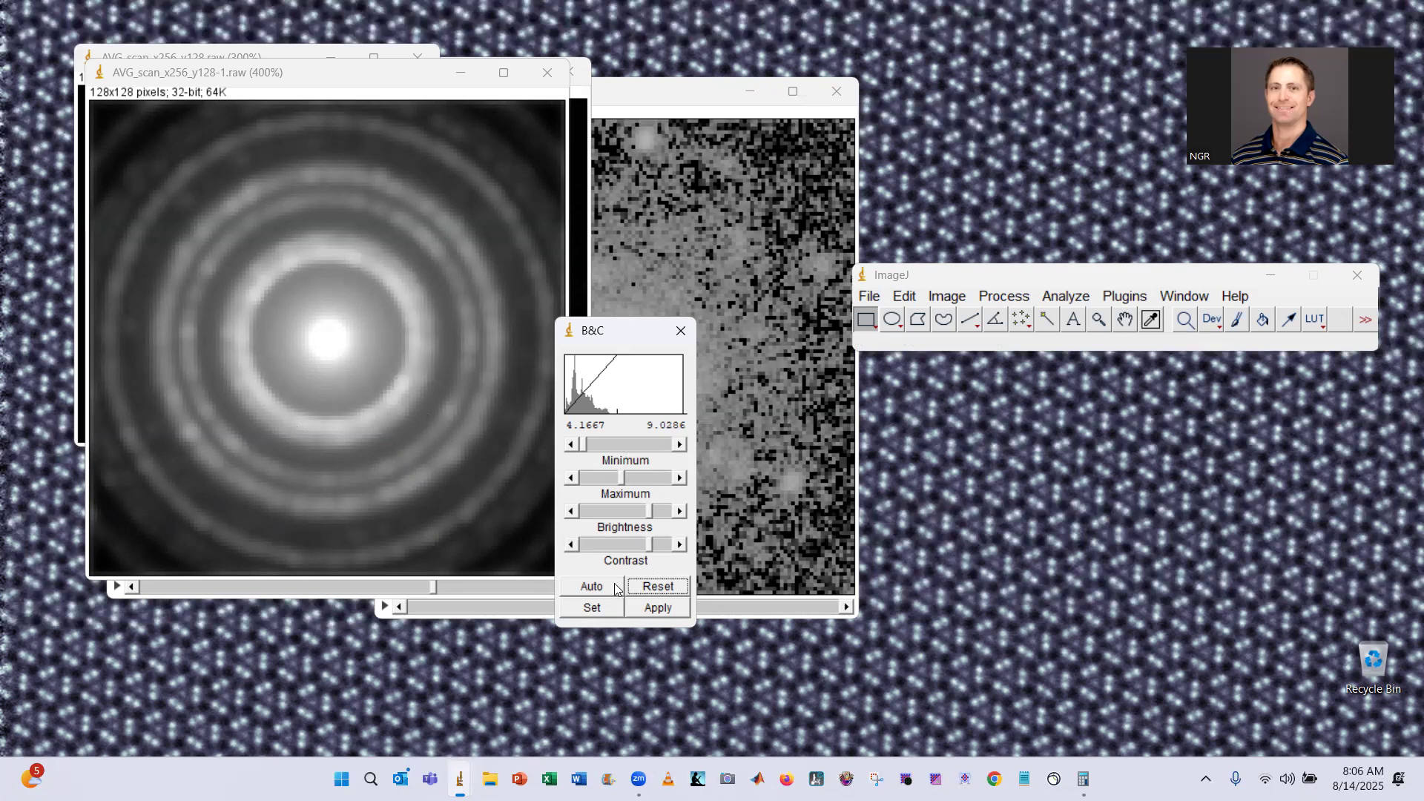
pyautogui.click(681, 330)
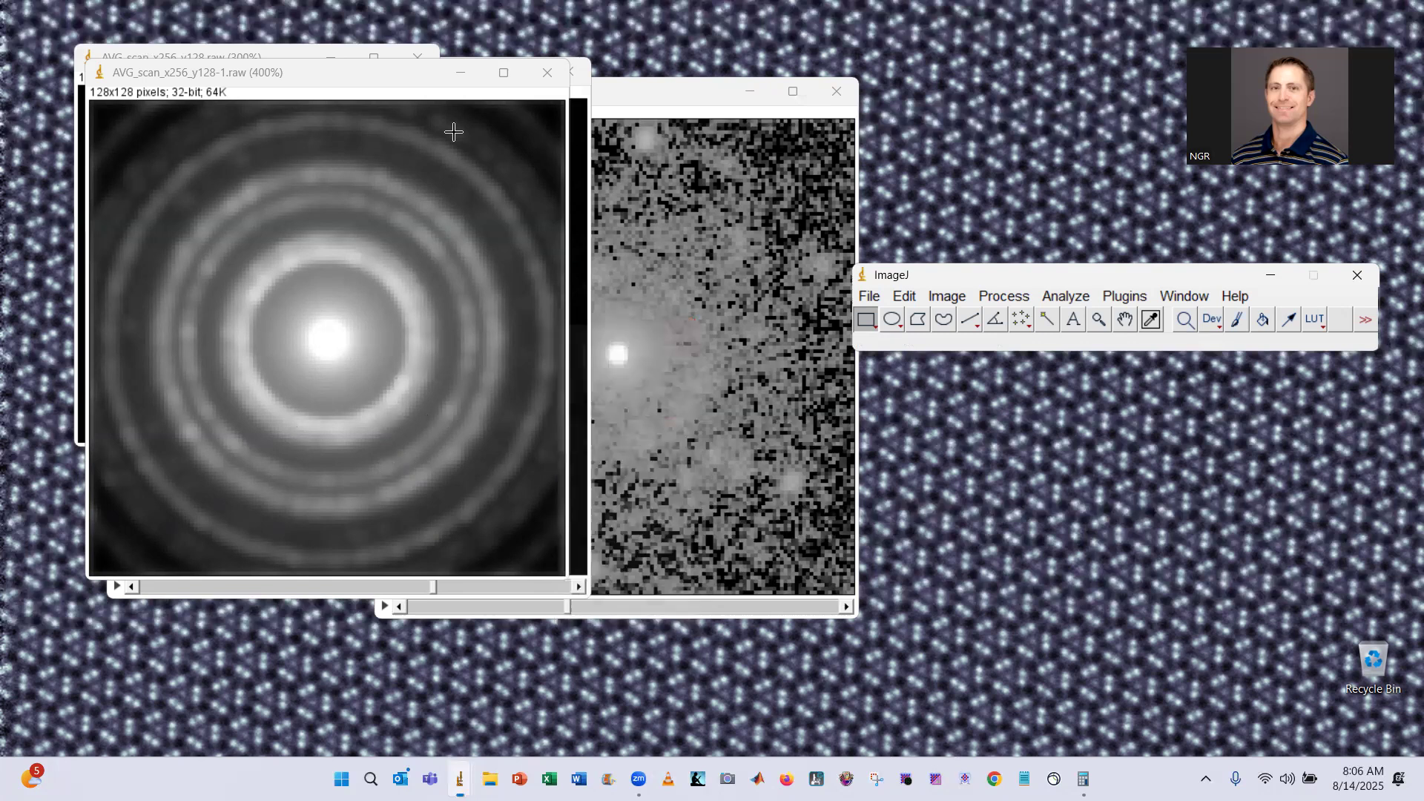
pyautogui.moveTo(372, 77); pyautogui.dragTo(336, 117)
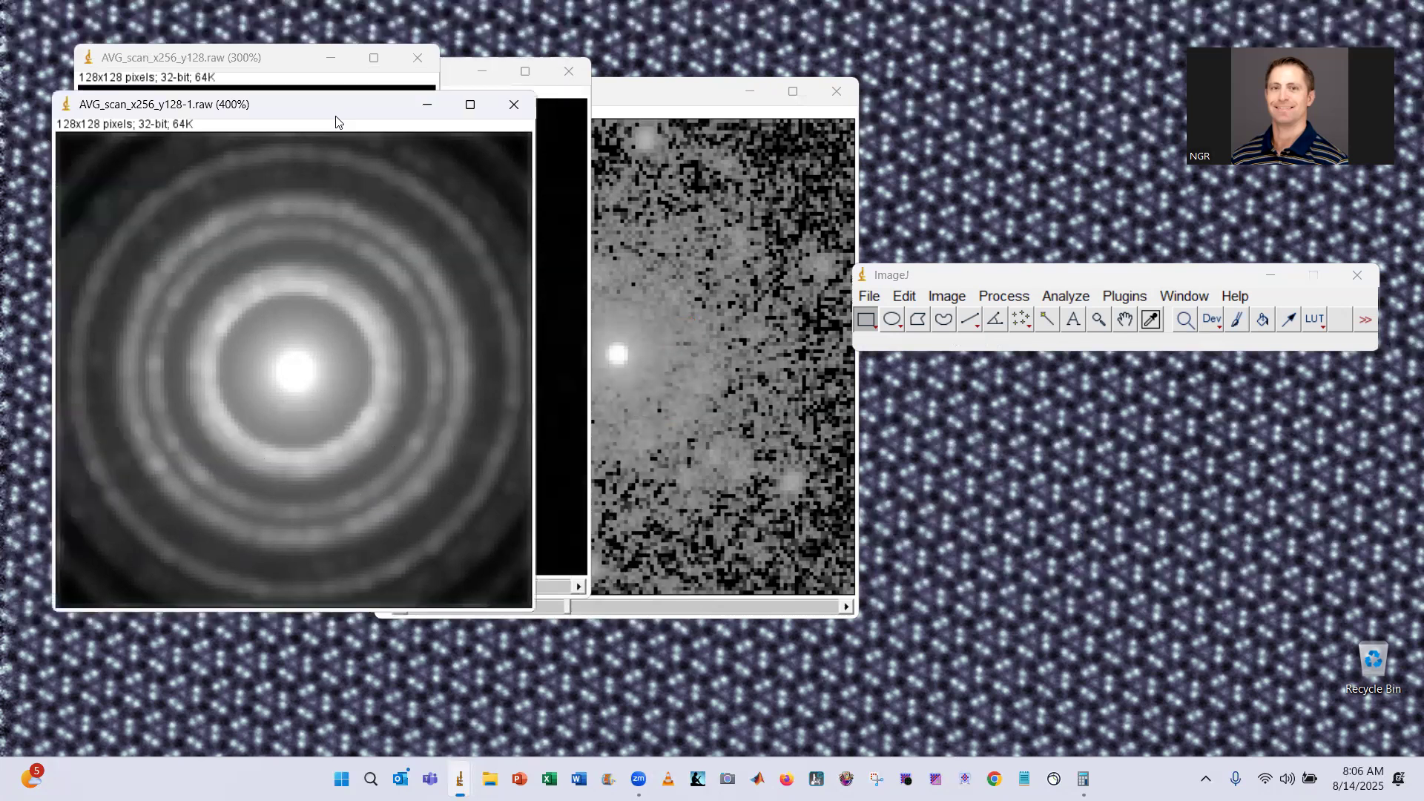
# - Project the flipped log-scaled stack over slices 1 to 32768 with Average Intensity and enlarge the result to 300%
pyautogui.click(669, 103)
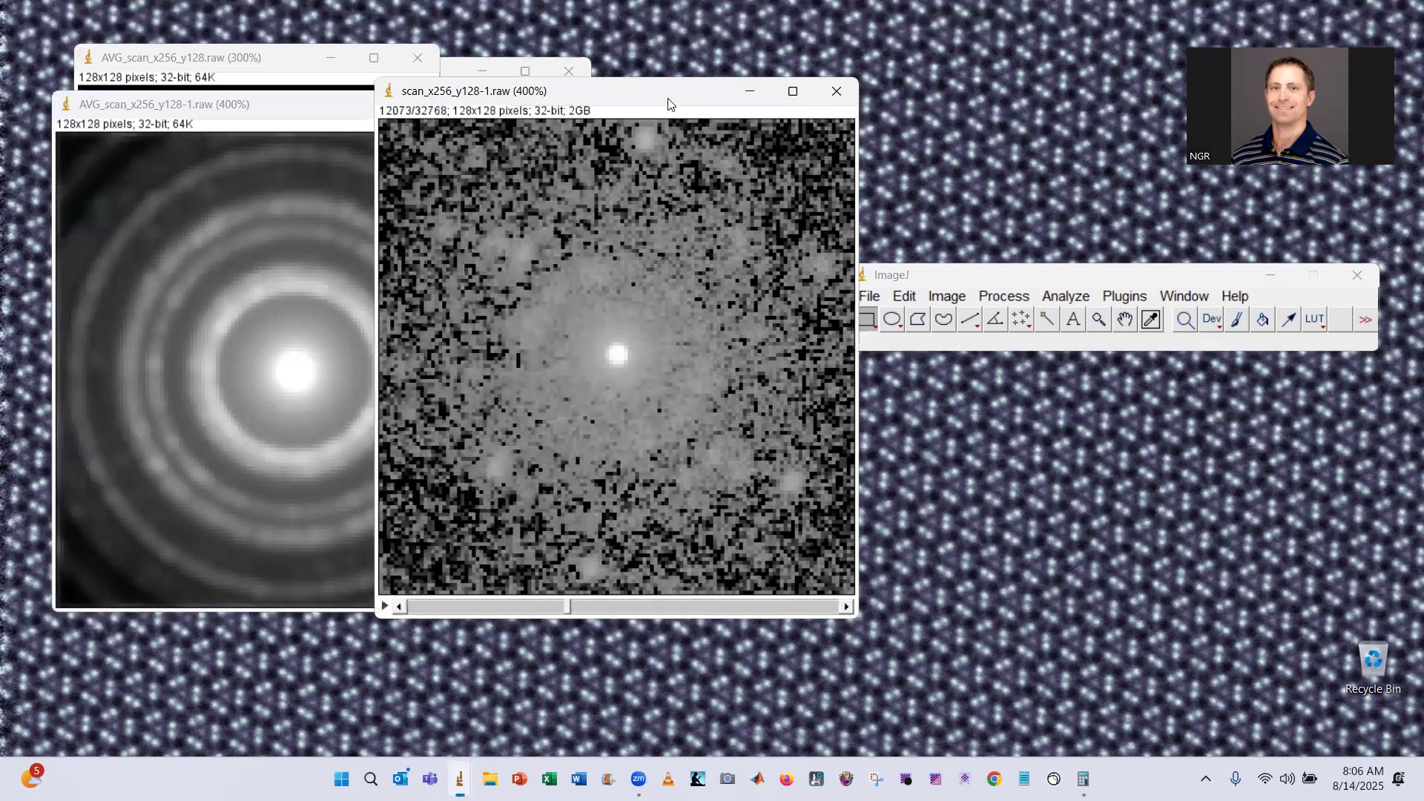
pyautogui.moveTo(668, 108); pyautogui.dragTo(597, 125)
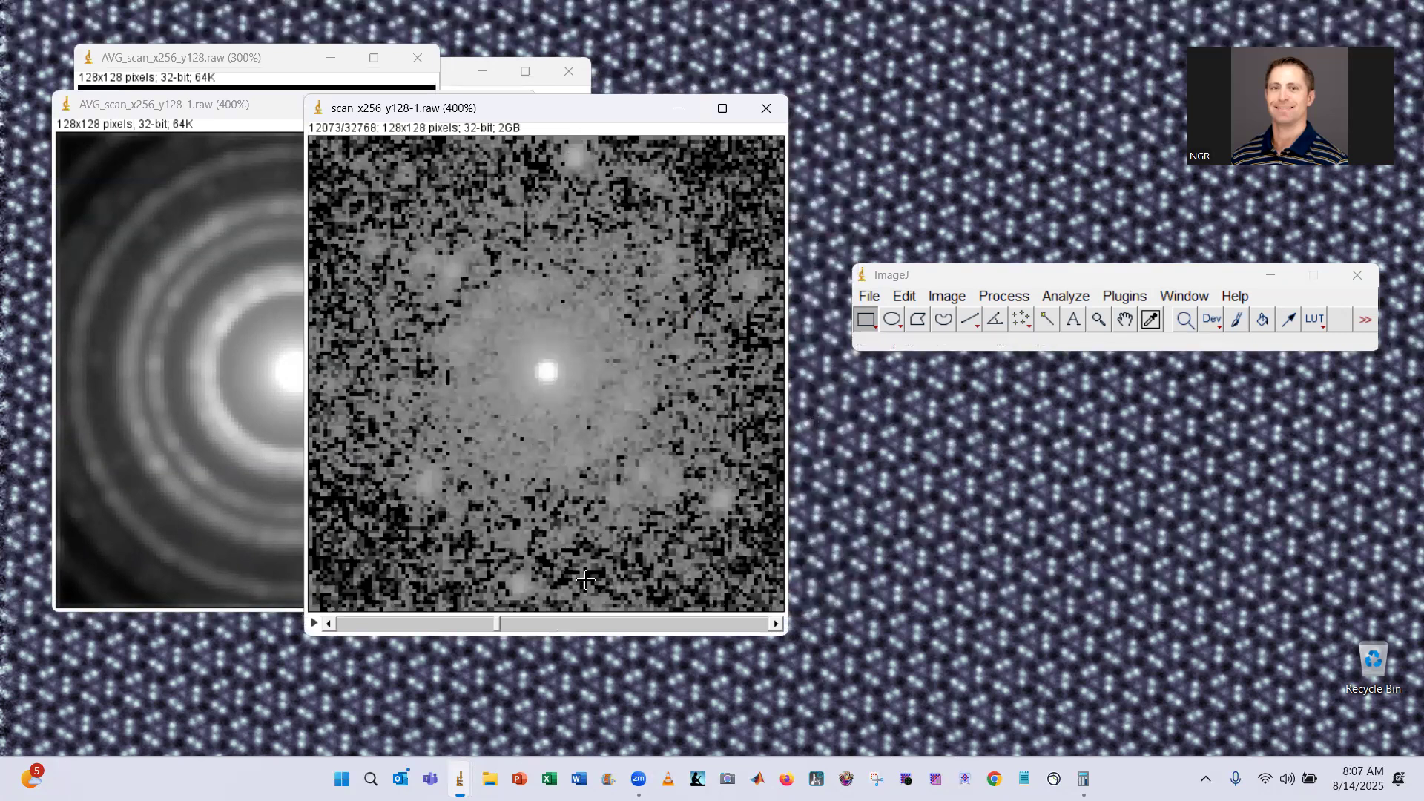
pyautogui.click(905, 296)
pyautogui.moveTo(947, 296)
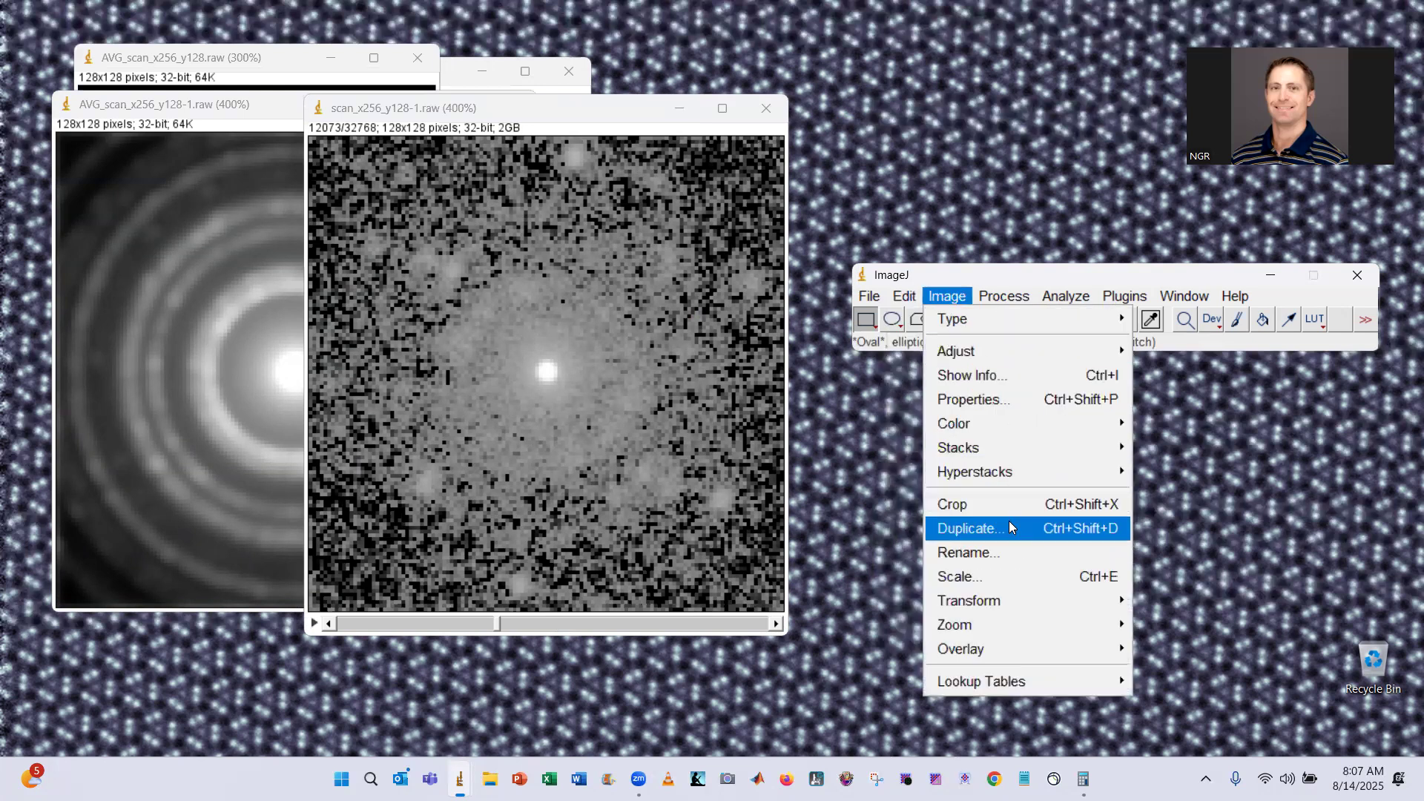
pyautogui.moveTo(1005, 448)
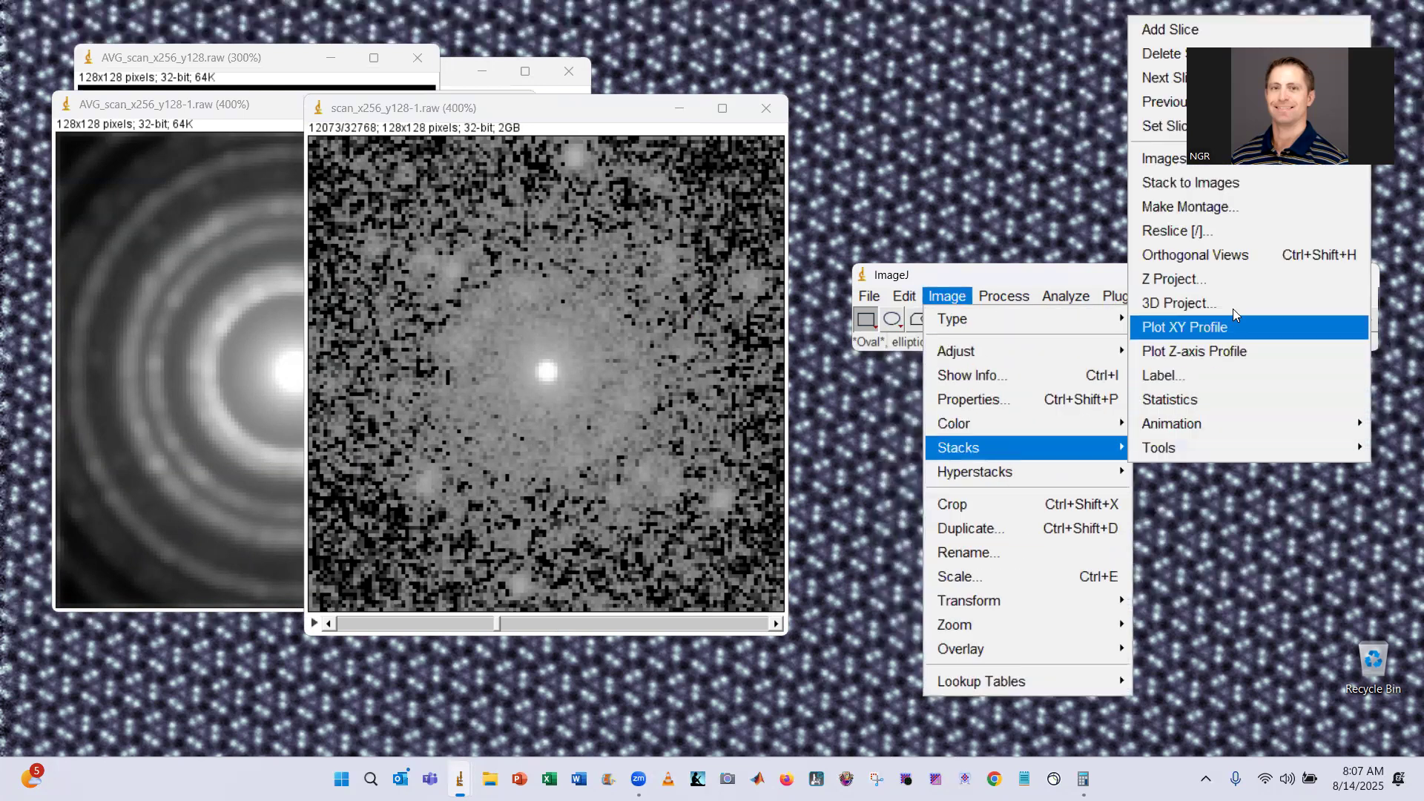
pyautogui.click(1226, 271)
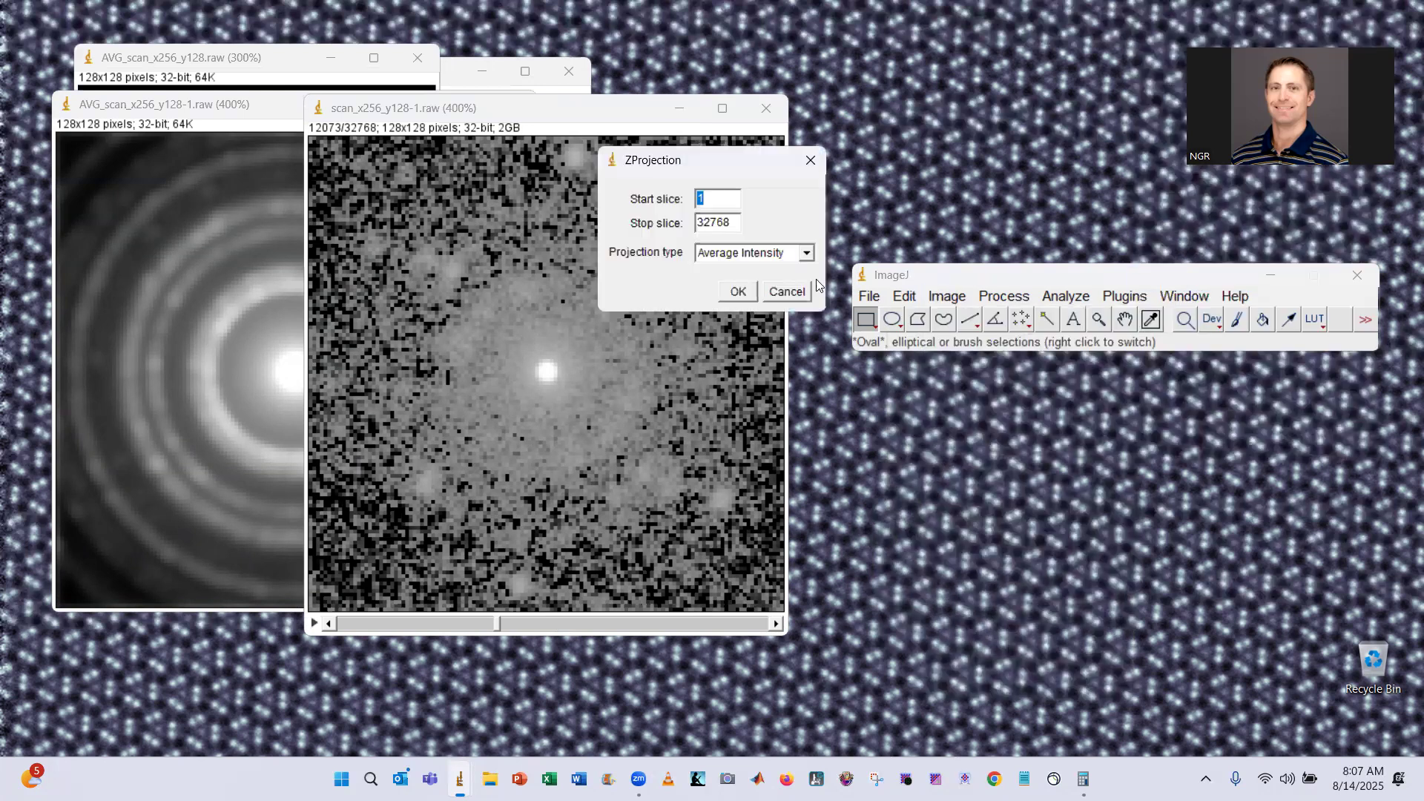
pyautogui.click(744, 290)
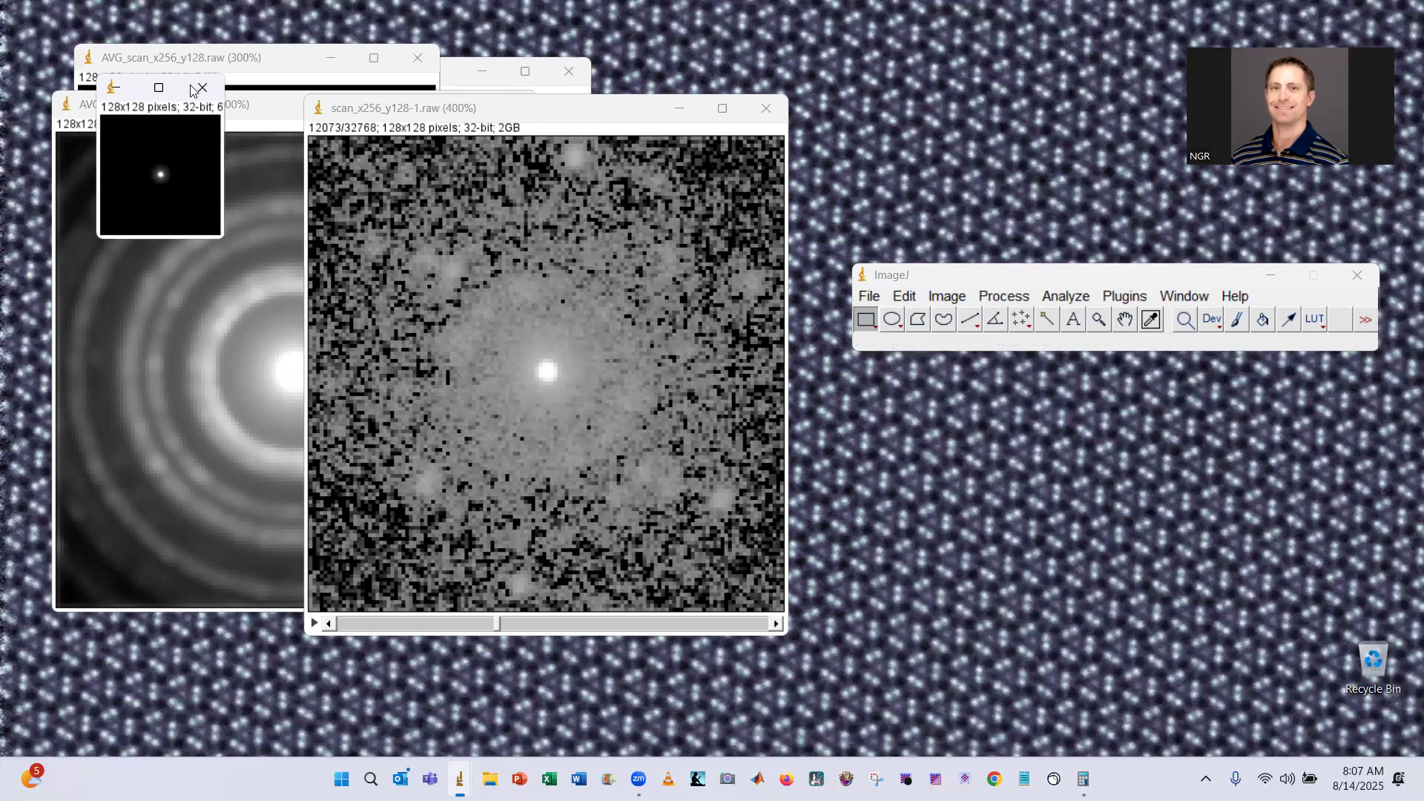
pyautogui.press('+')
pyautogui.press('+')
pyautogui.press('+')
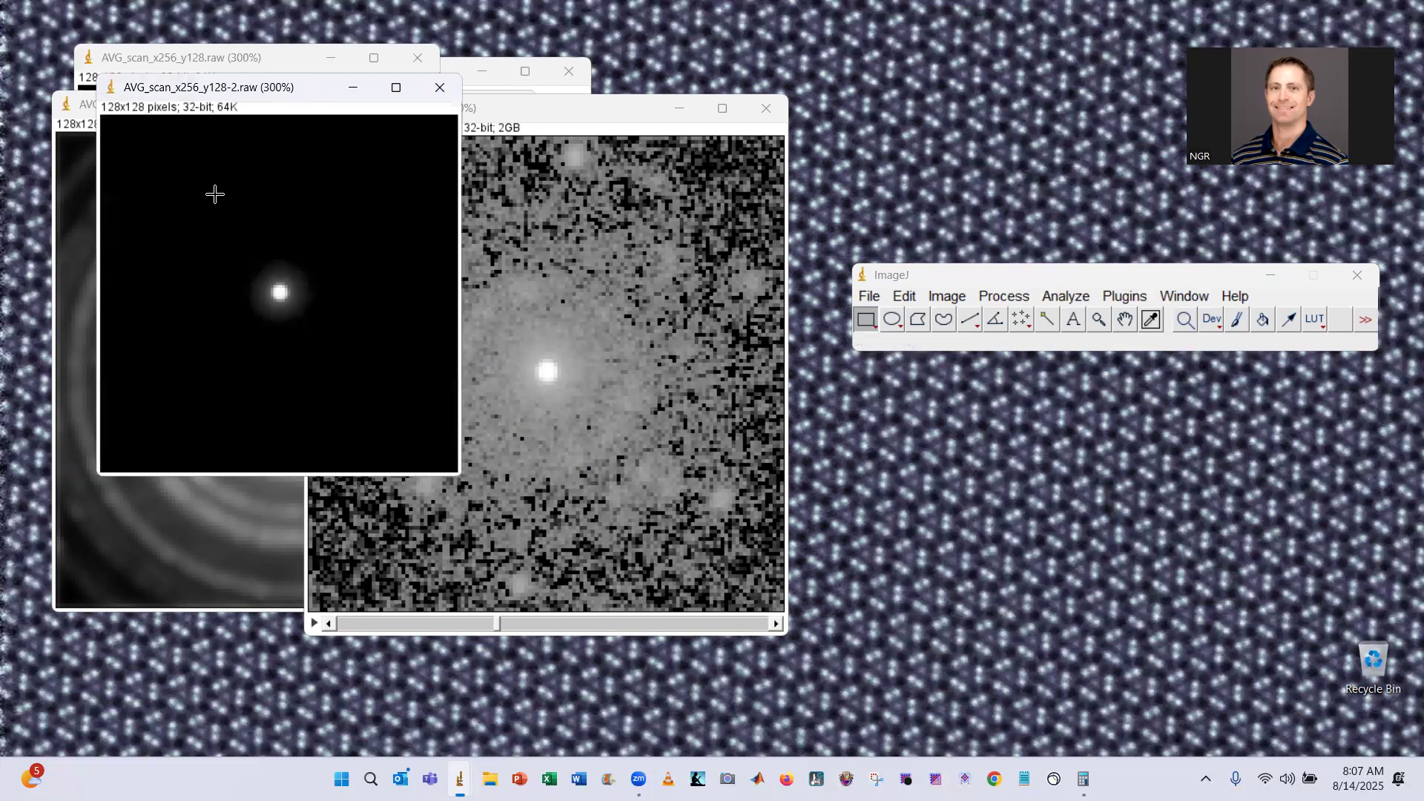
# - Place the log-scaled stack's projection beside the log-scaled average of the original stack for comparison
pyautogui.moveTo(215, 88); pyautogui.dragTo(716, 230)
pyautogui.click(298, 304)
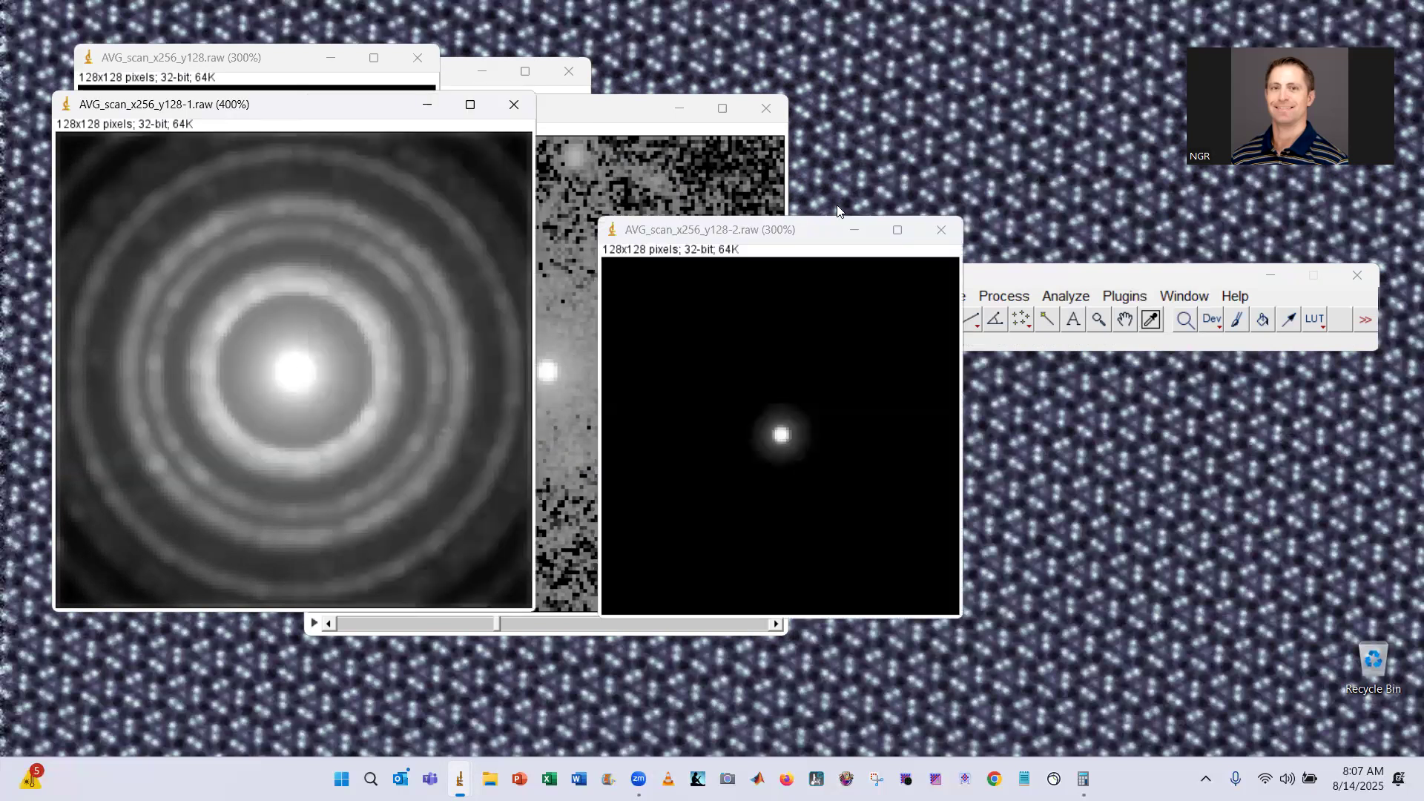
pyautogui.moveTo(808, 237); pyautogui.dragTo(788, 214)
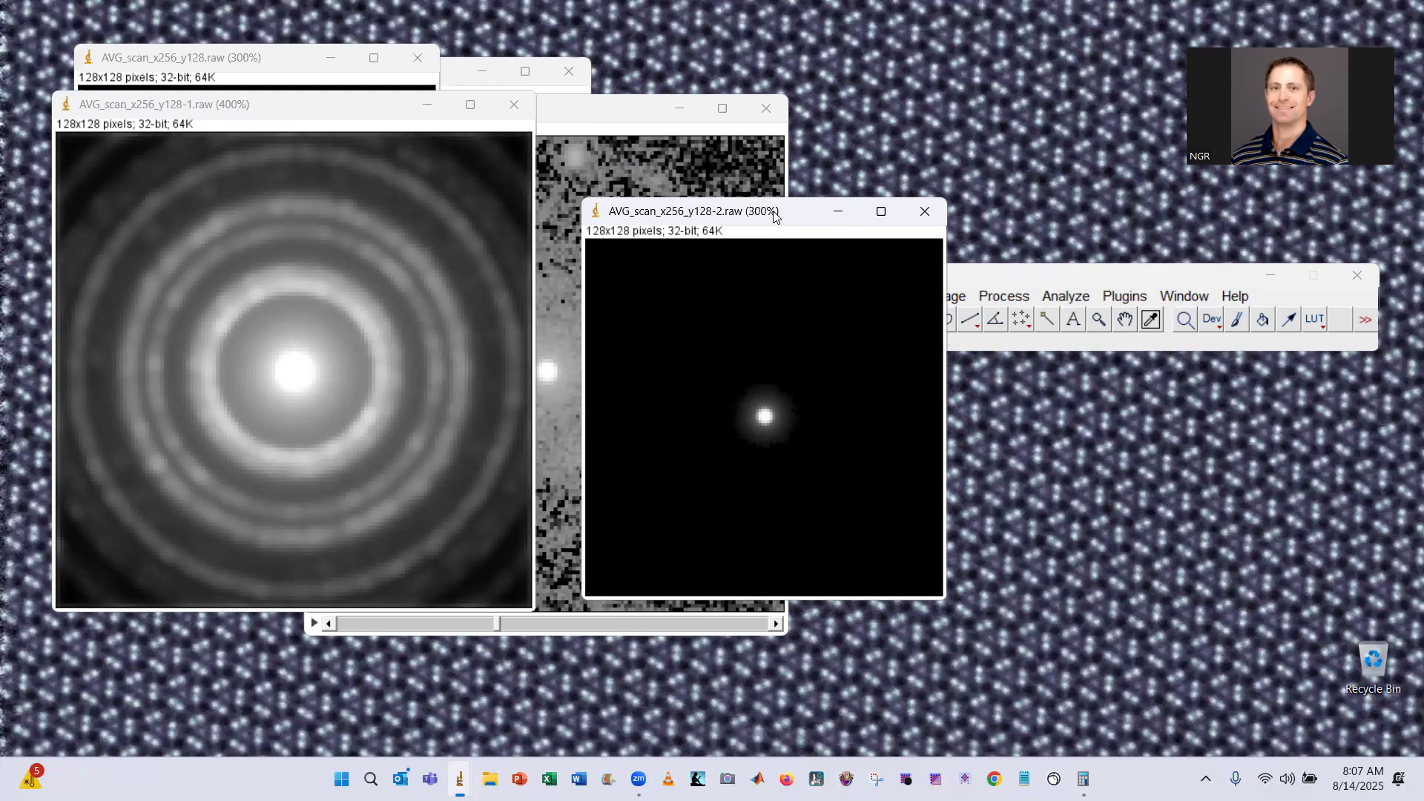
# - Try automatic contrast and a display maximum of about 13.38 on the log-scaled stack's average projection
pyautogui.moveTo(768, 213); pyautogui.dragTo(746, 203)
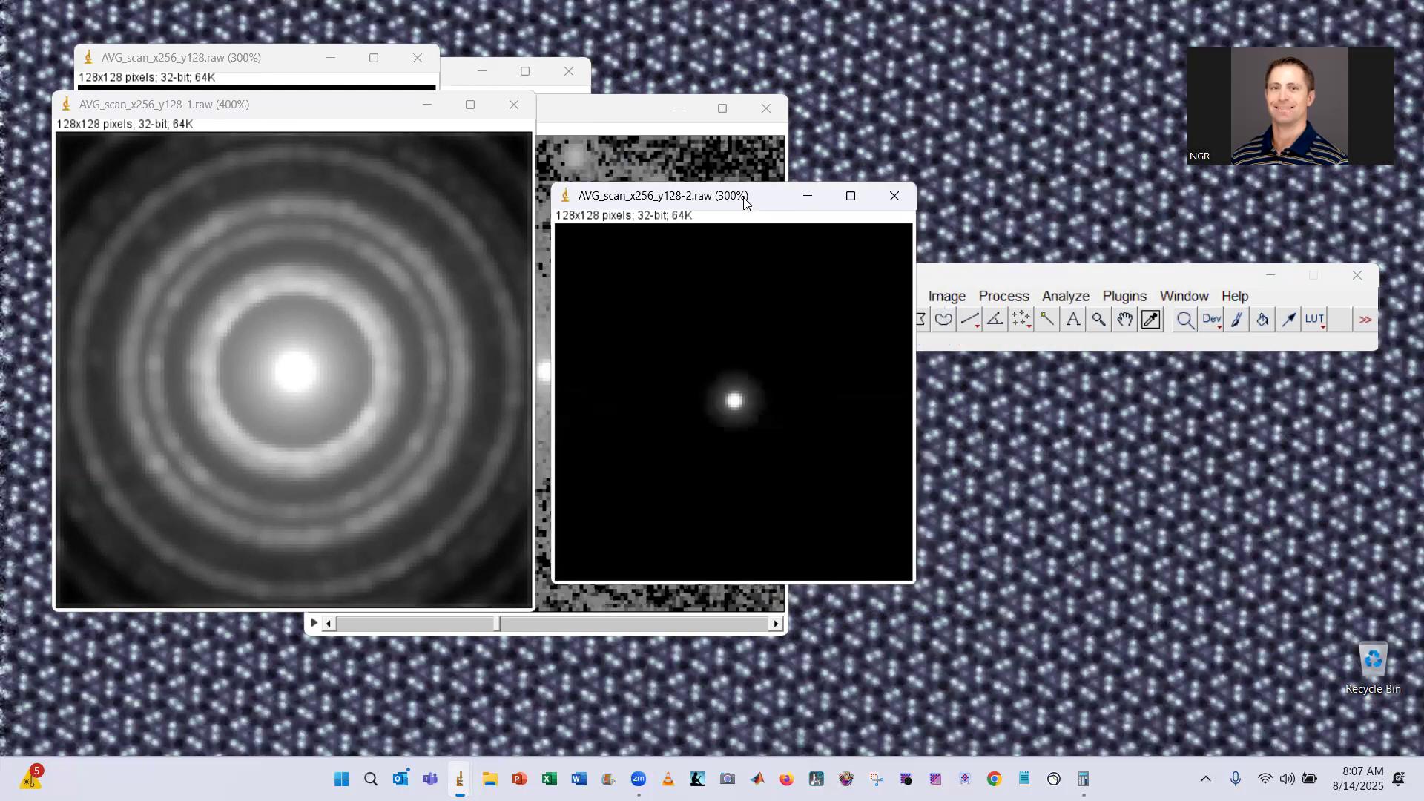
pyautogui.hotkey('ctrl', 'shift', 'c')
pyautogui.moveTo(628, 330); pyautogui.dragTo(1065, 355)
pyautogui.click(1101, 612)
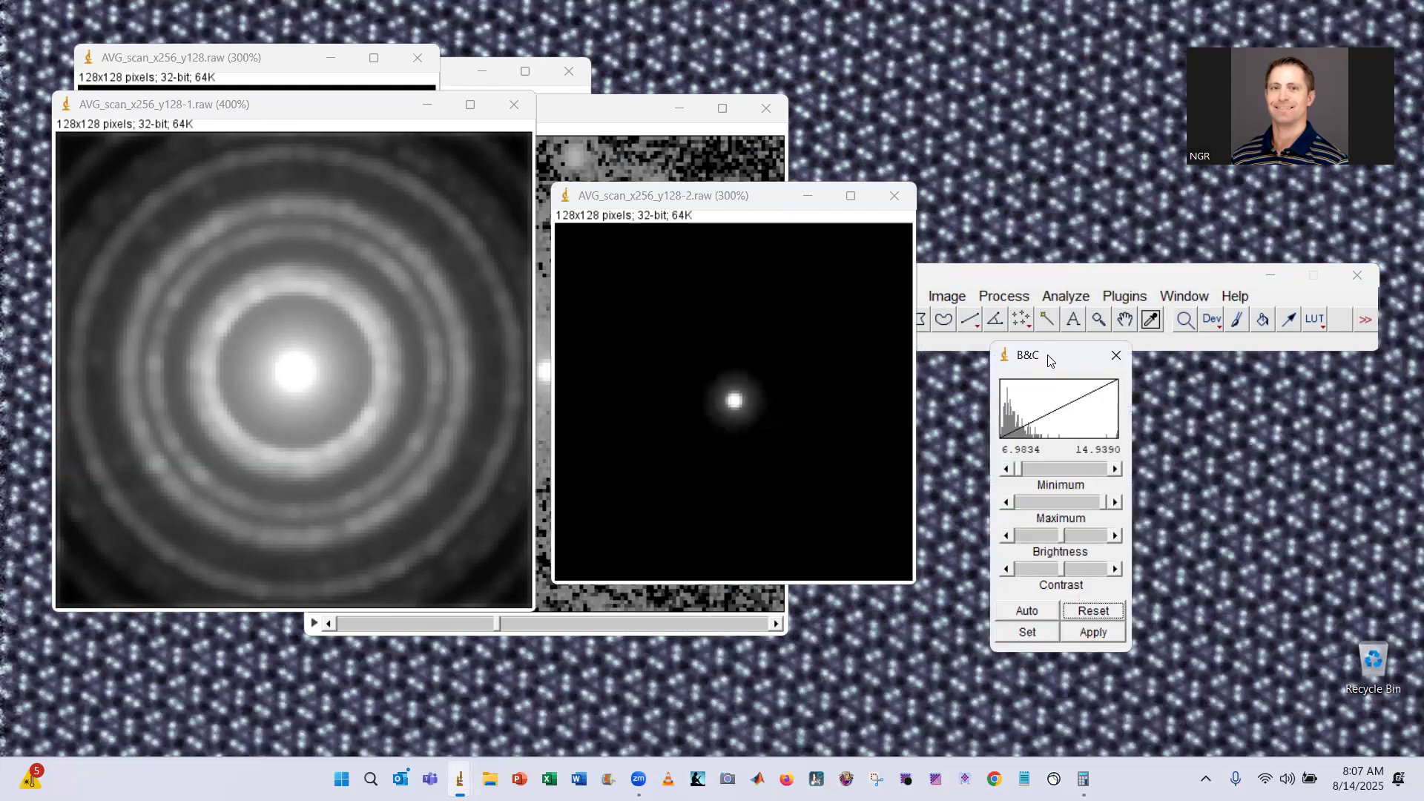
pyautogui.click(1031, 613)
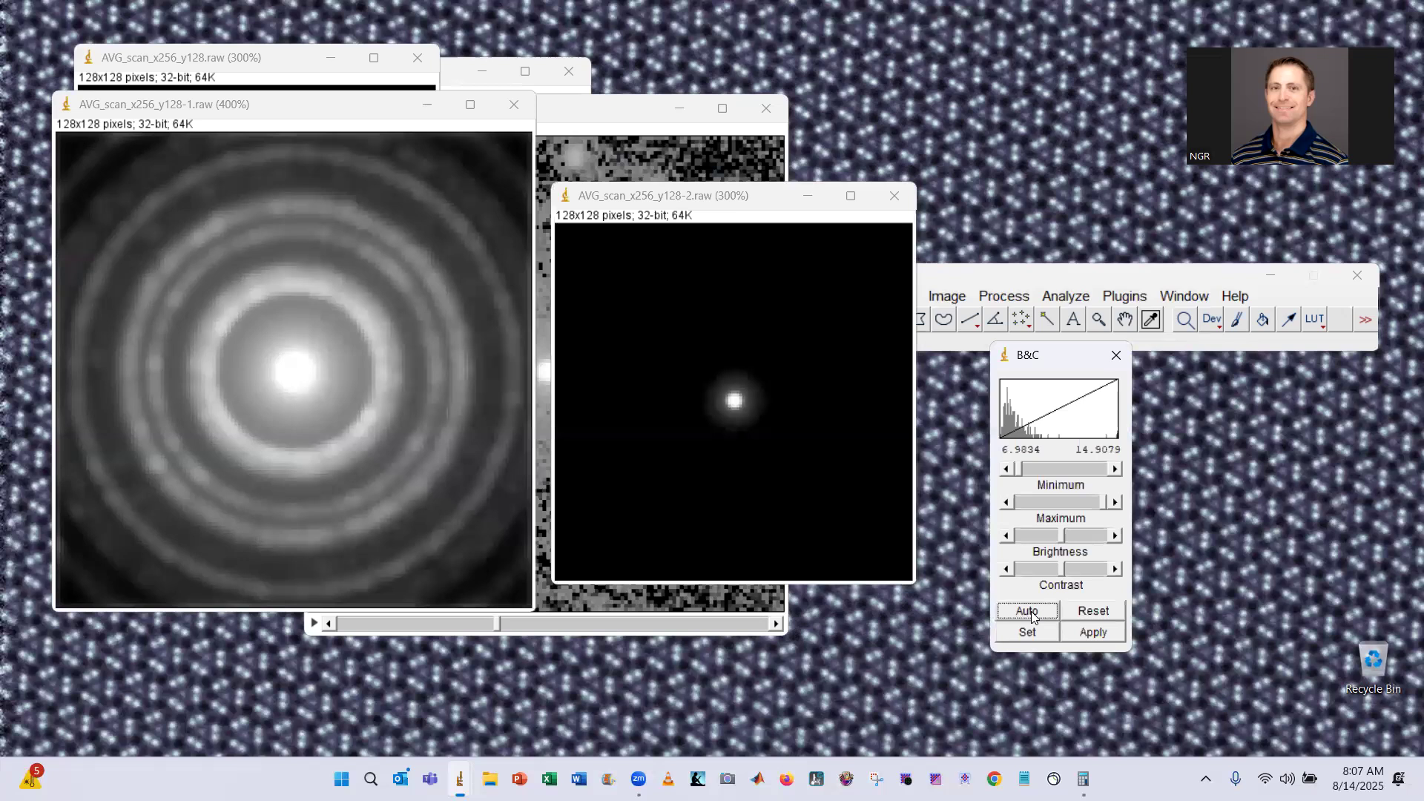
pyautogui.click(736, 206)
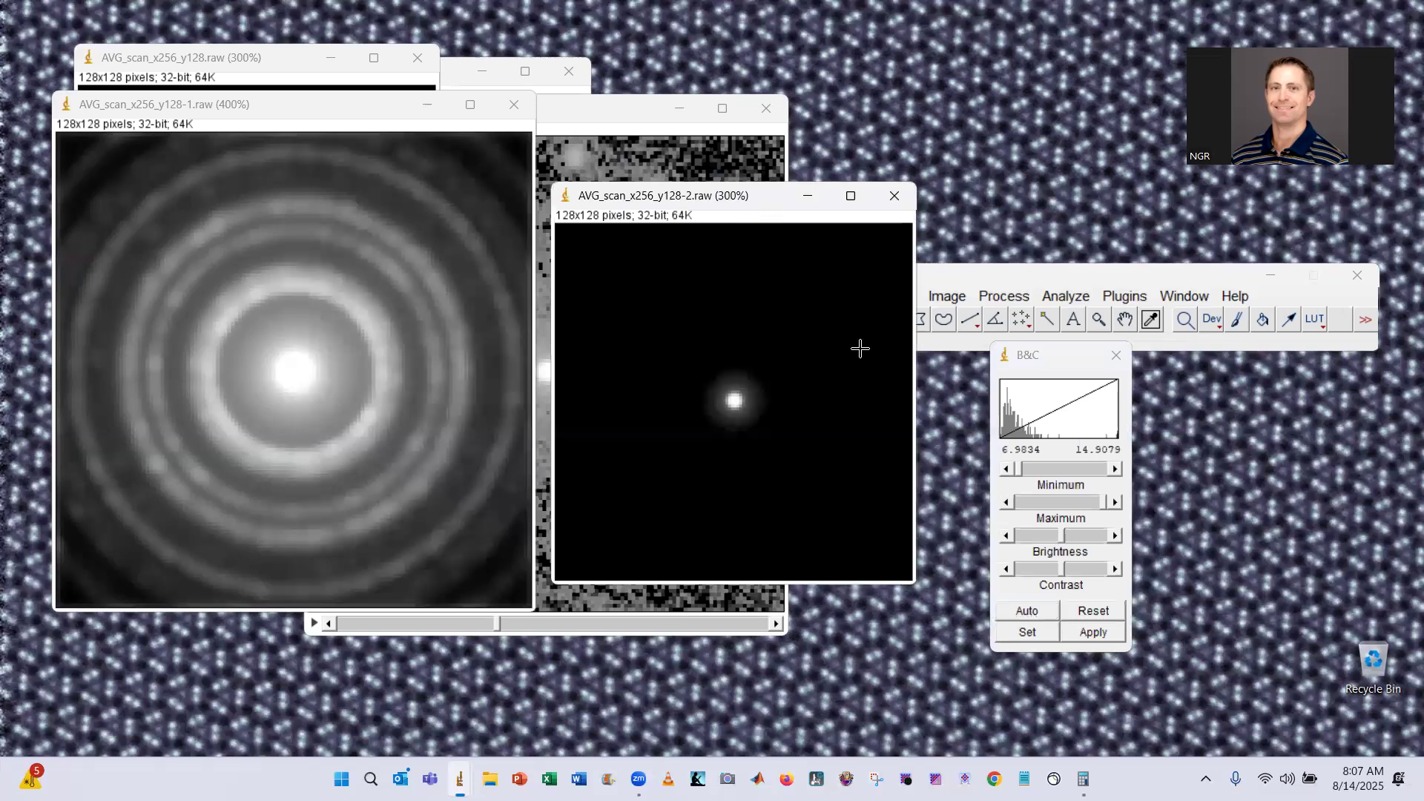
pyautogui.click(1103, 508)
pyautogui.moveTo(1103, 507)
pyautogui.mouseDown()
pyautogui.moveTo(1015, 523)
pyautogui.moveTo(1085, 519)
pyautogui.mouseUp()
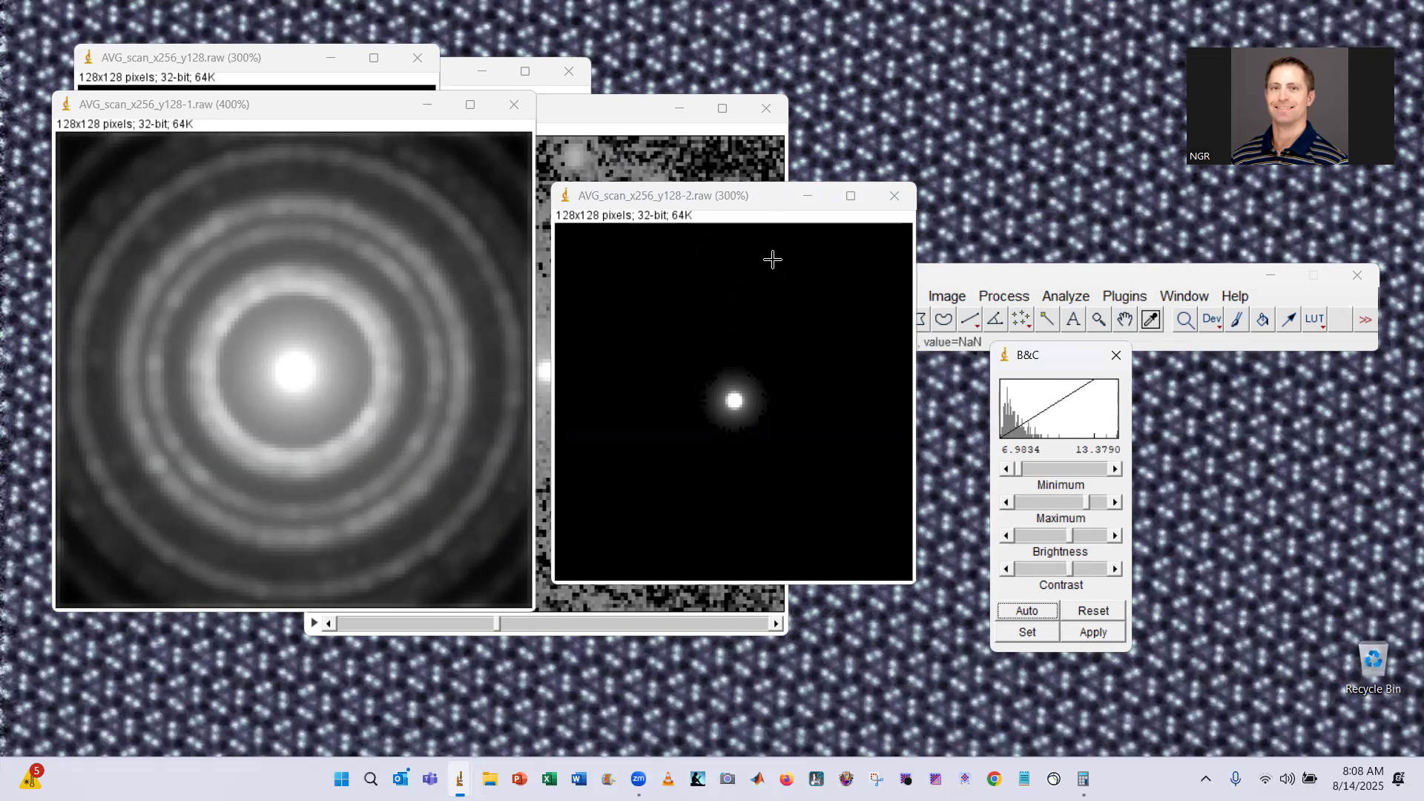
# - Close the log-scaled stack's projection and the contrast adjustment, and reposition the log-scaled average of the original stack
pyautogui.click(900, 202)
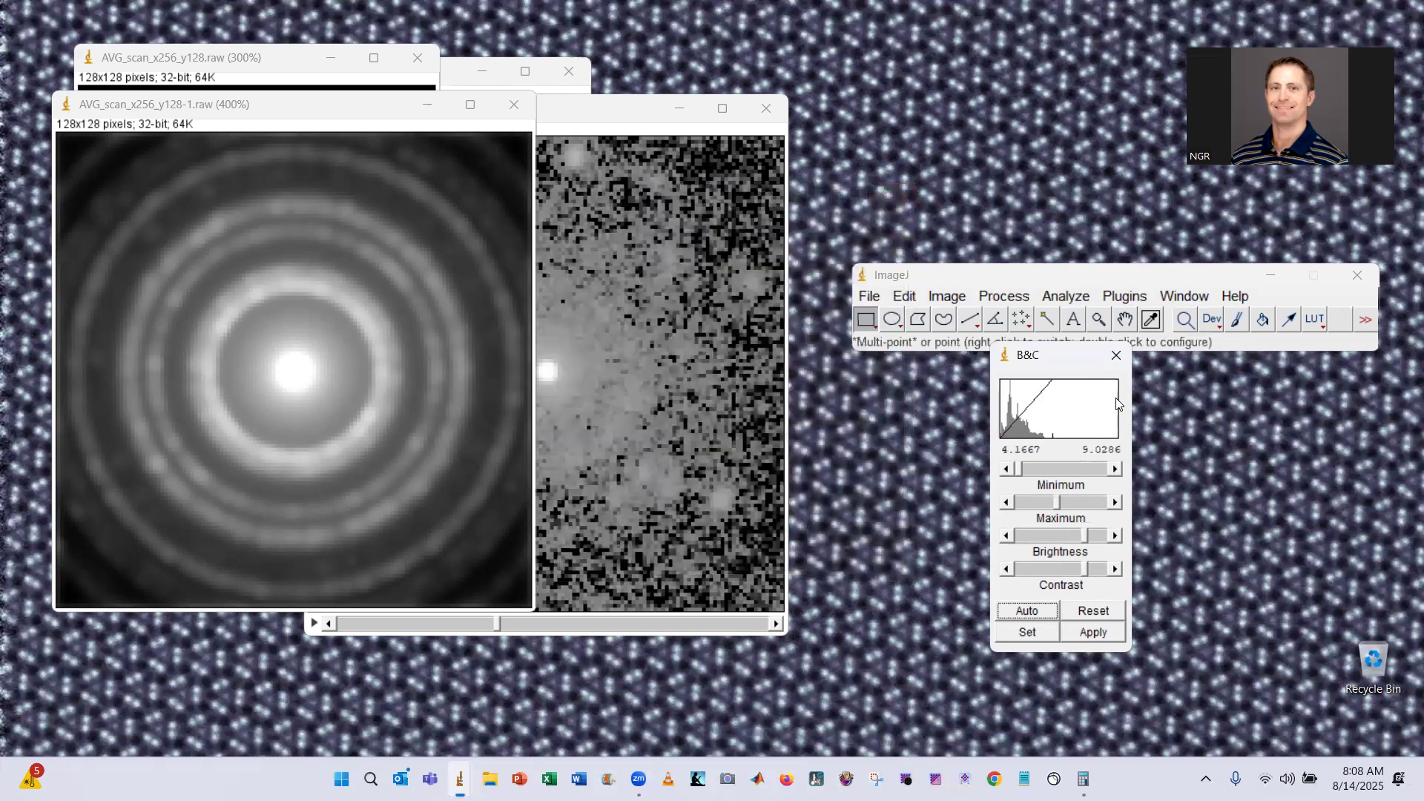
pyautogui.click(1116, 357)
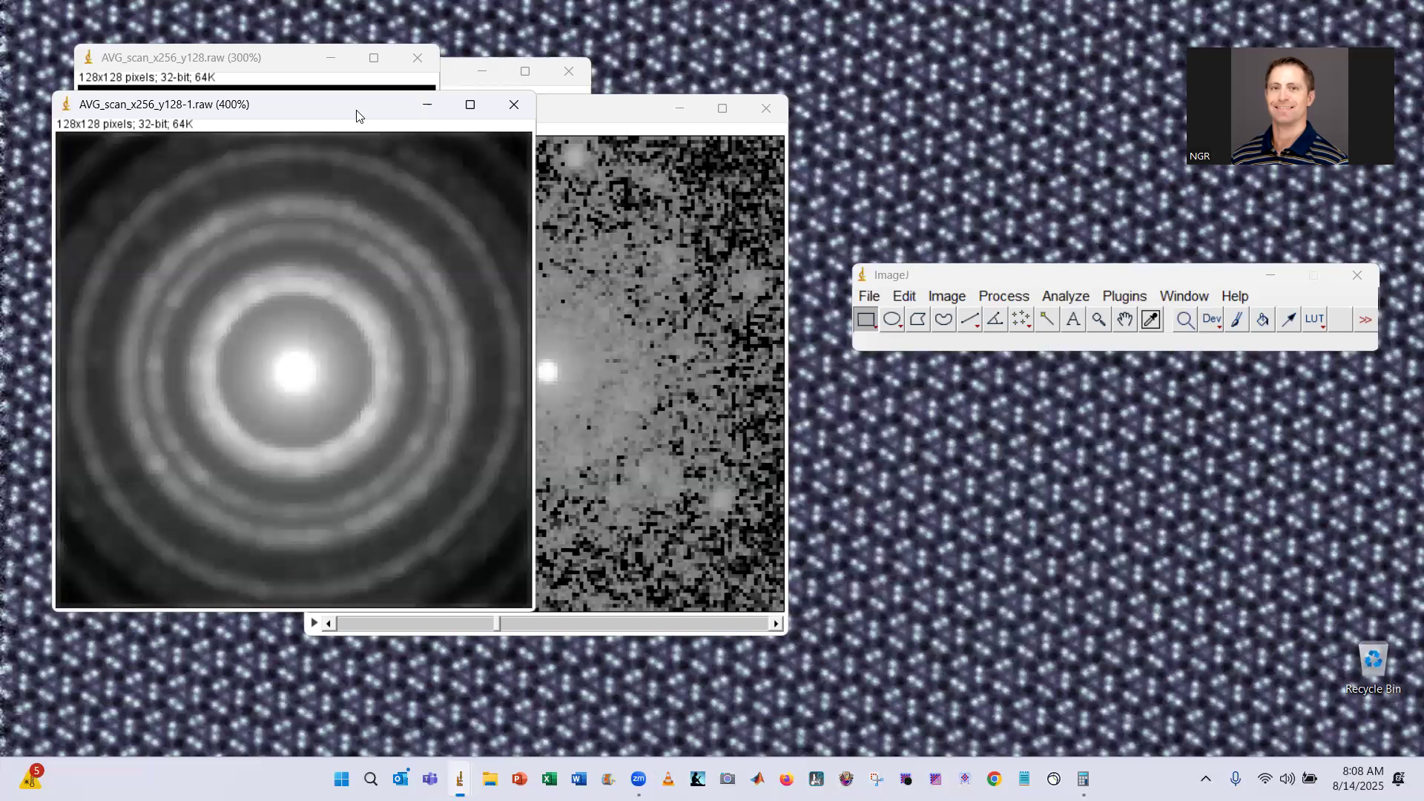
pyautogui.moveTo(357, 110); pyautogui.dragTo(412, 94)
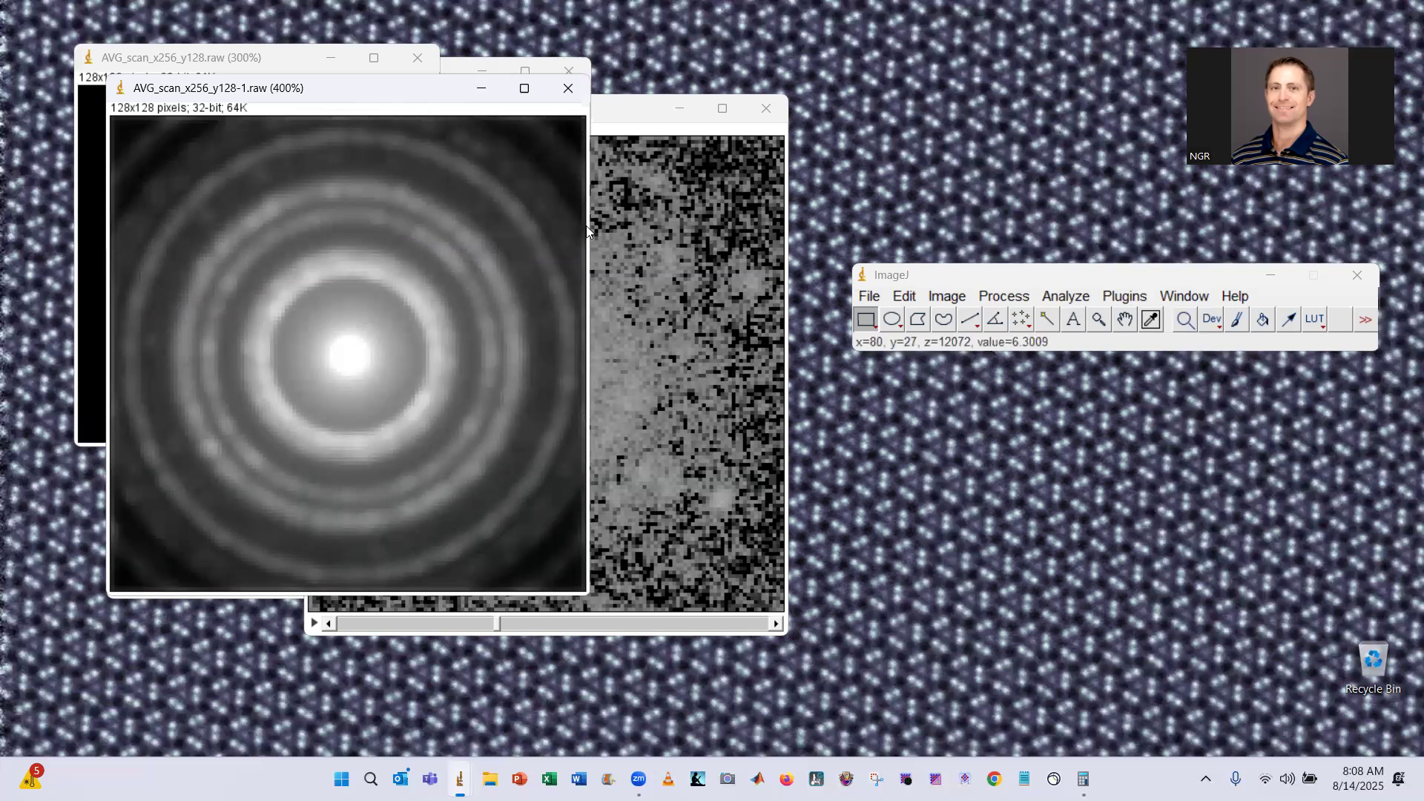
# - Save the log-scaled average as a TIFF named AVG_scan_x256_y128_log_adjust in the AuPd_replica_grating_L=720mm folder
pyautogui.hotkey('ctrl', 's')
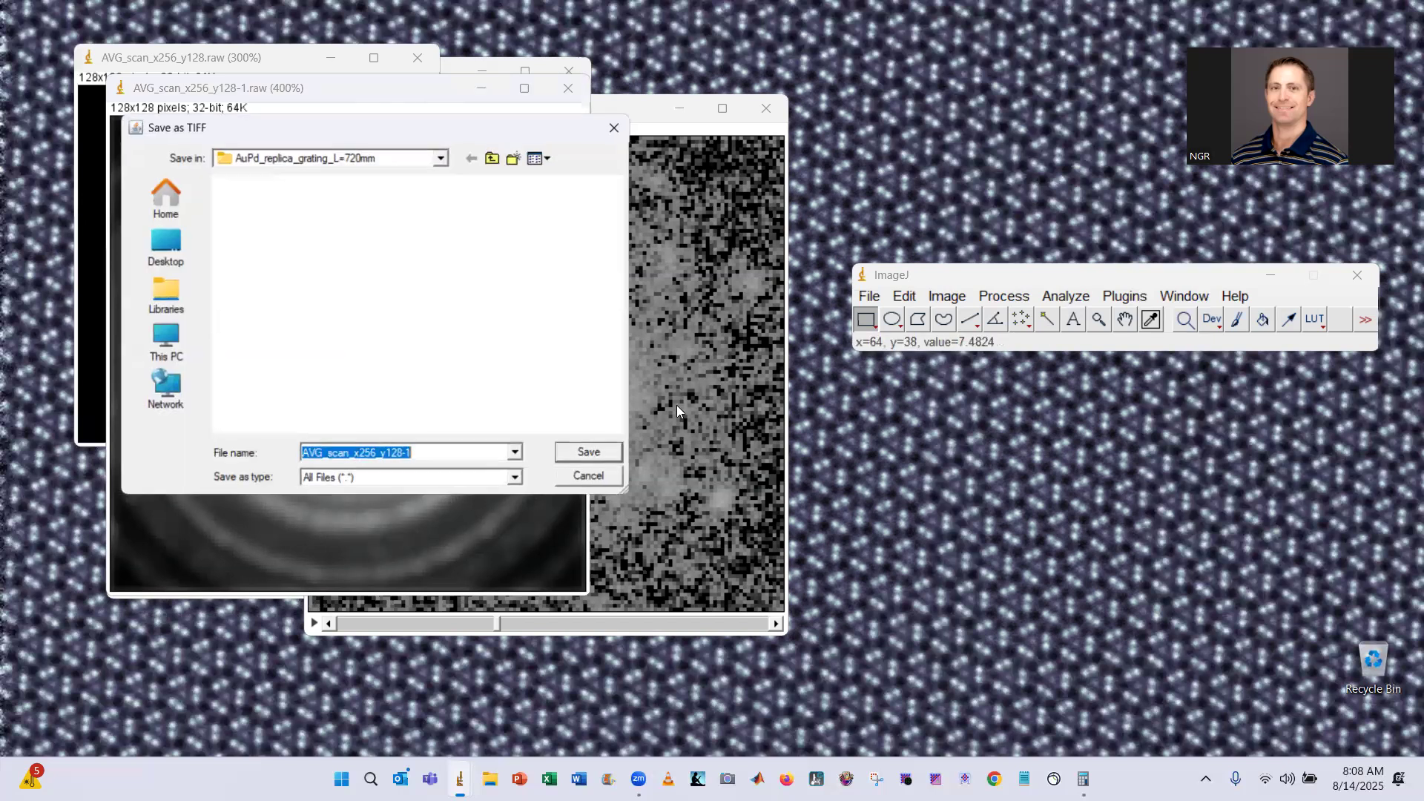
pyautogui.press('End')
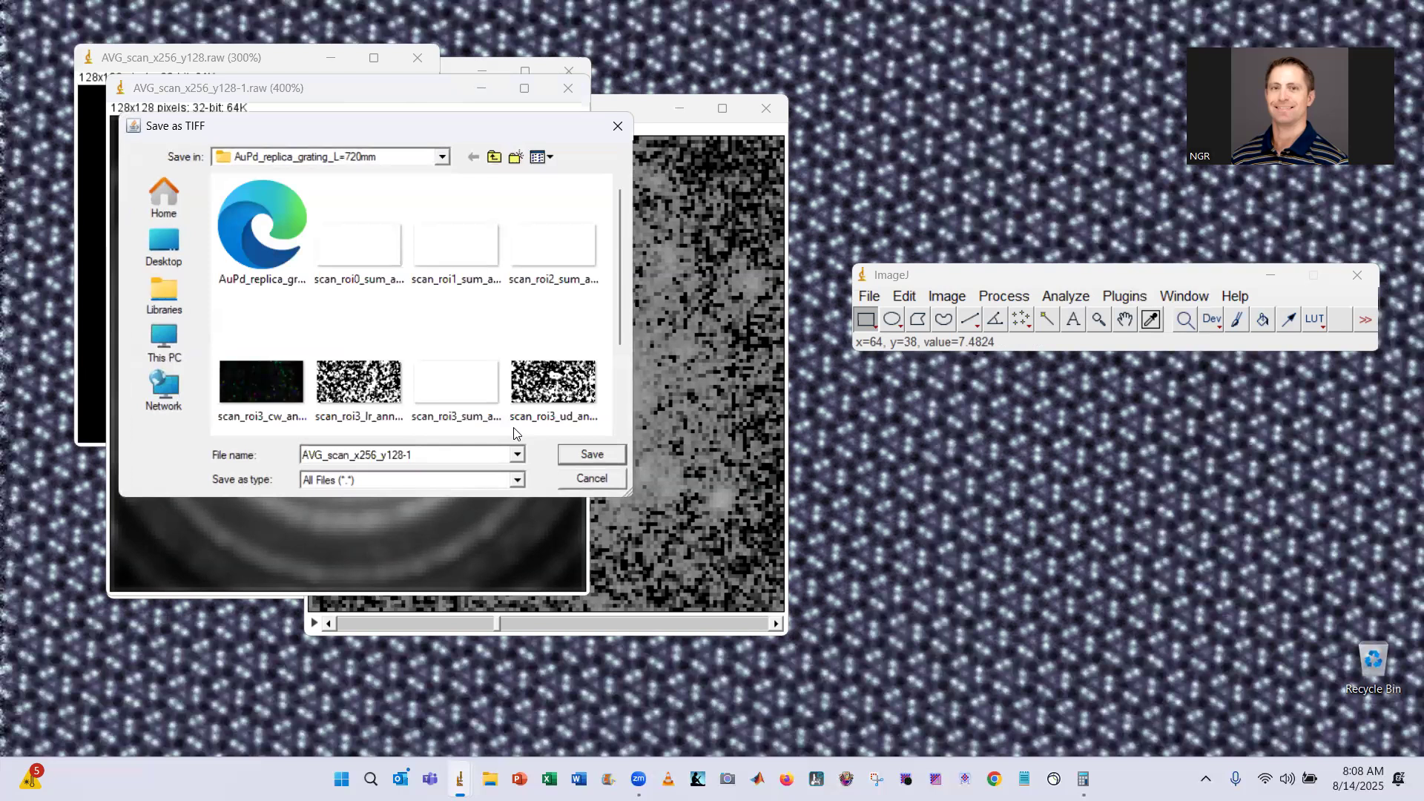
pyautogui.press('BackSpace')
pyautogui.press('BackSpace')
pyautogui.write('_log_adjust')
pyautogui.click(591, 455)
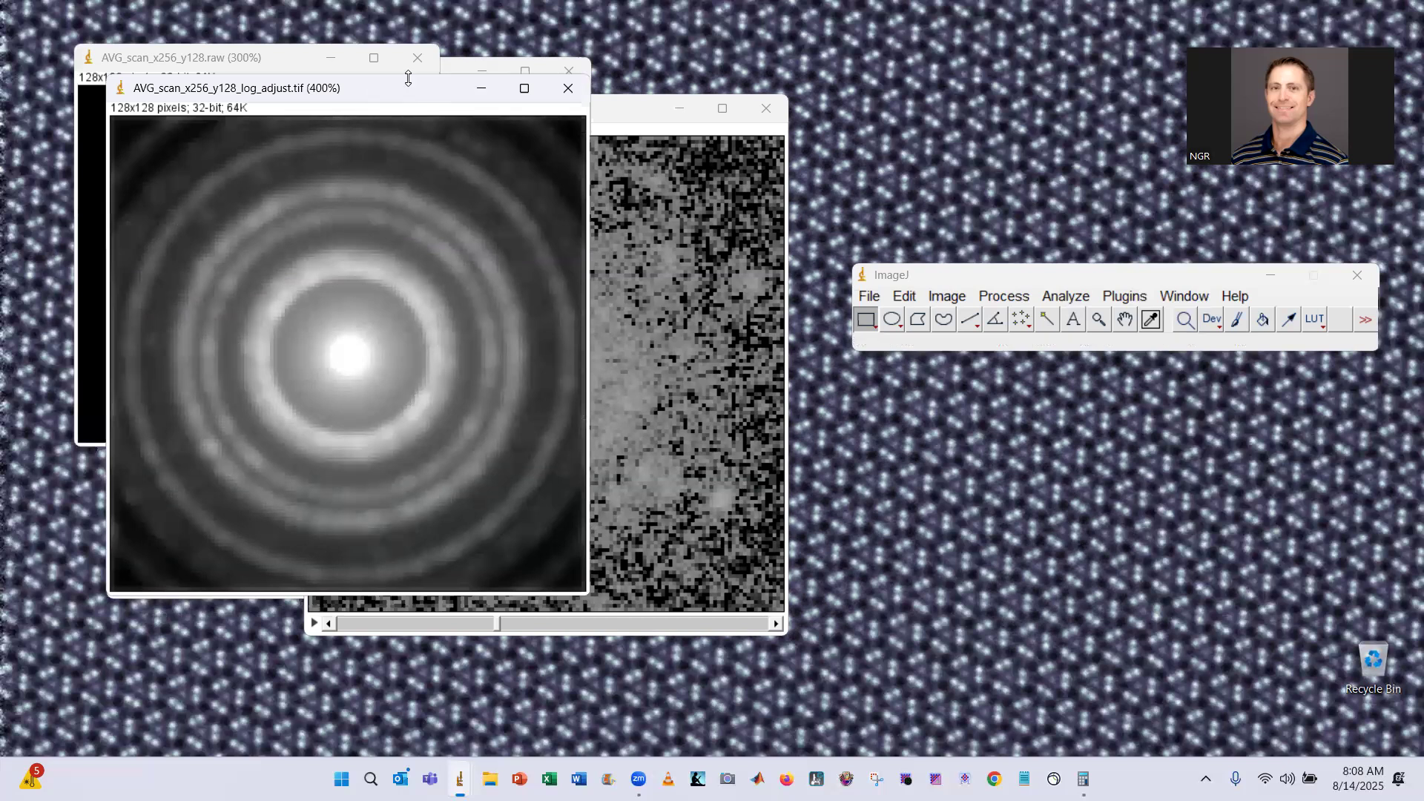
# - Save a second TIFF copy of the log-scaled average as AVG_scan_x256_y128_log_adjust_2 and close the image
pyautogui.moveTo(419, 95); pyautogui.dragTo(454, 100)
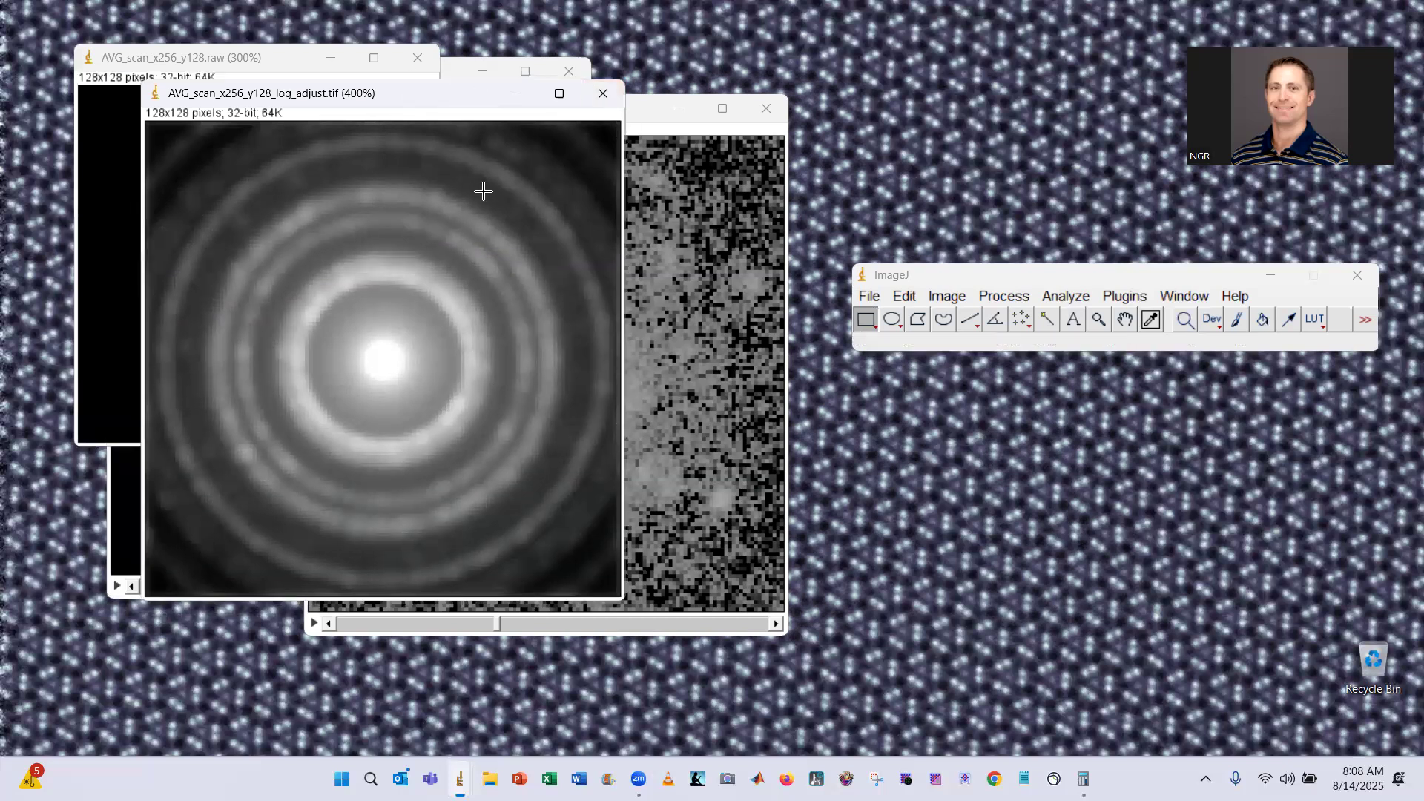
pyautogui.click(869, 298)
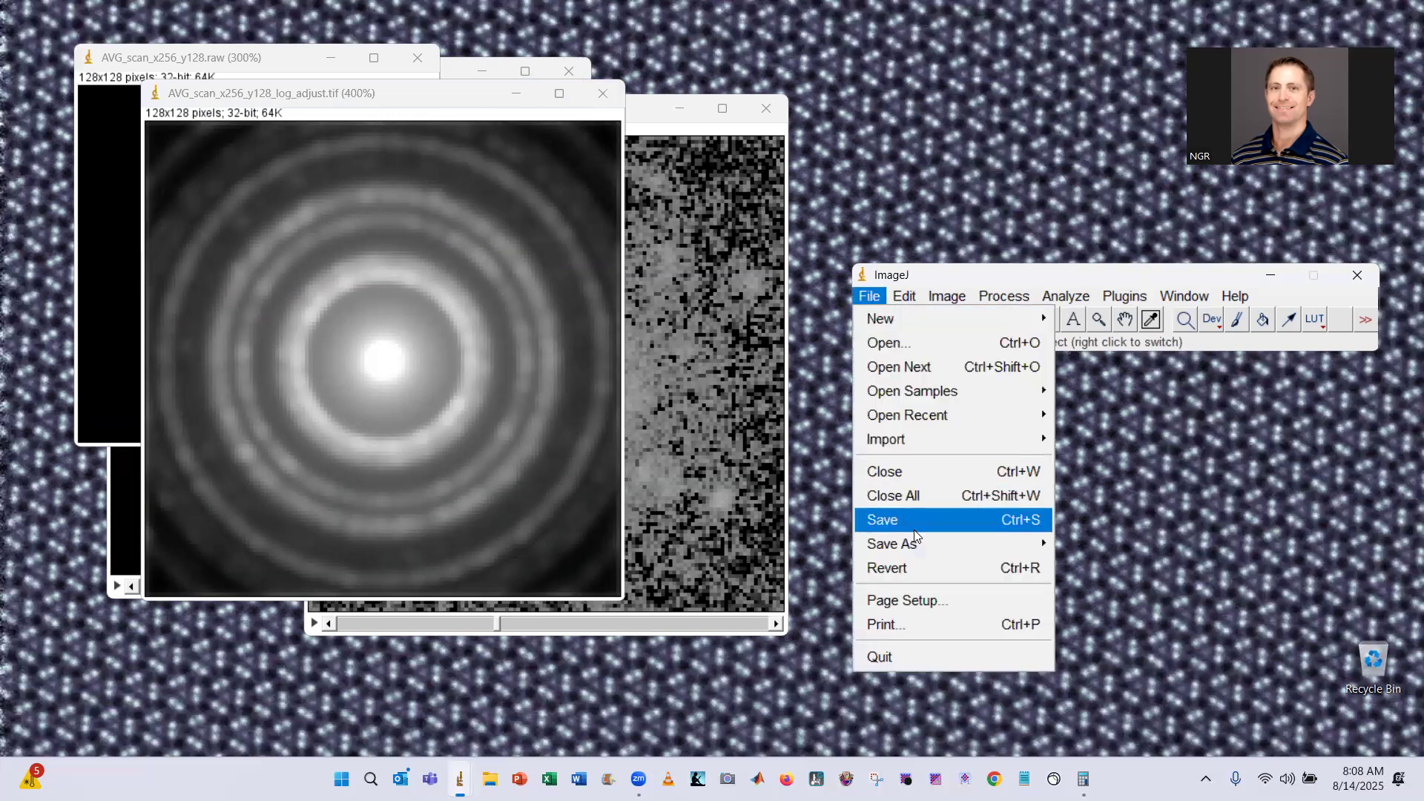
pyautogui.moveTo(918, 545)
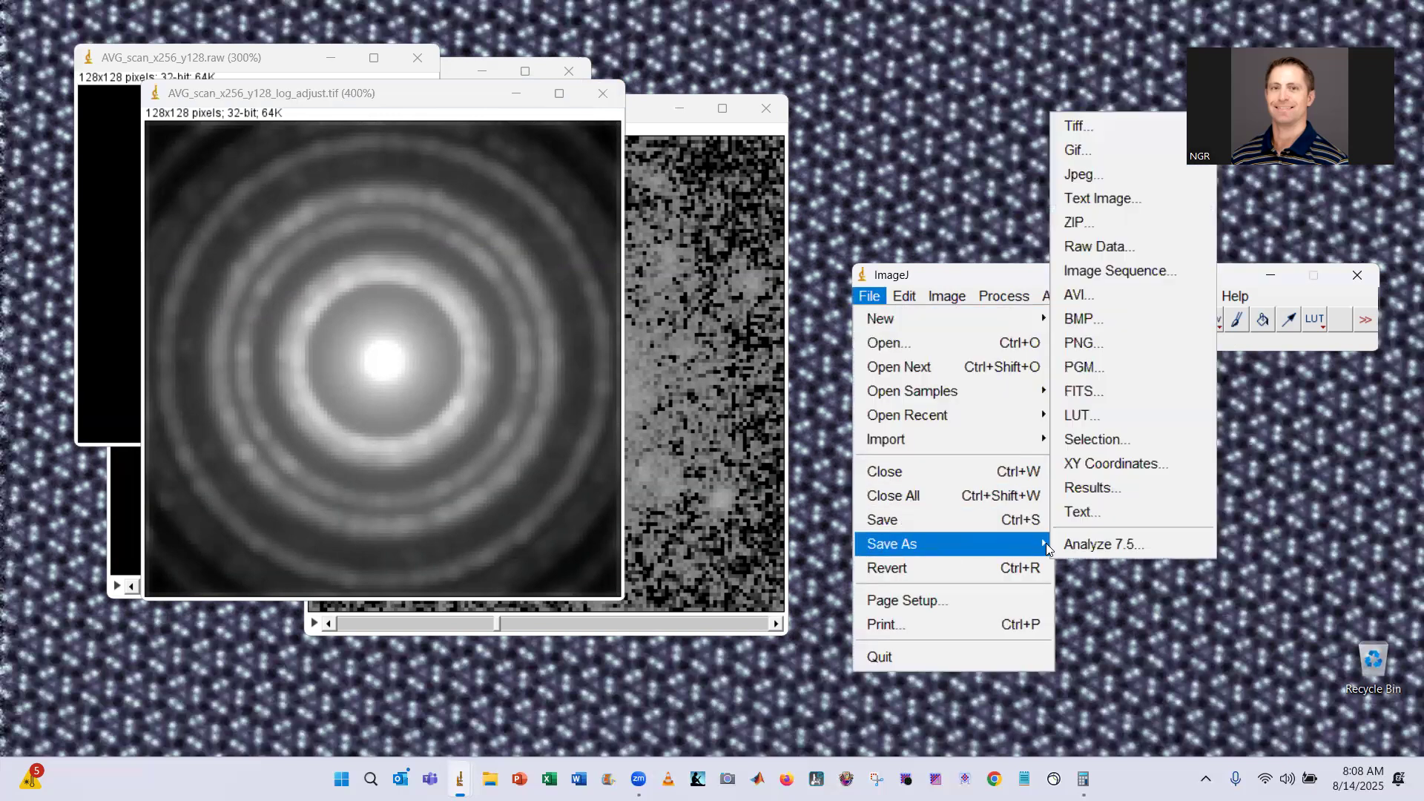
pyautogui.click(1125, 124)
pyautogui.click(493, 455)
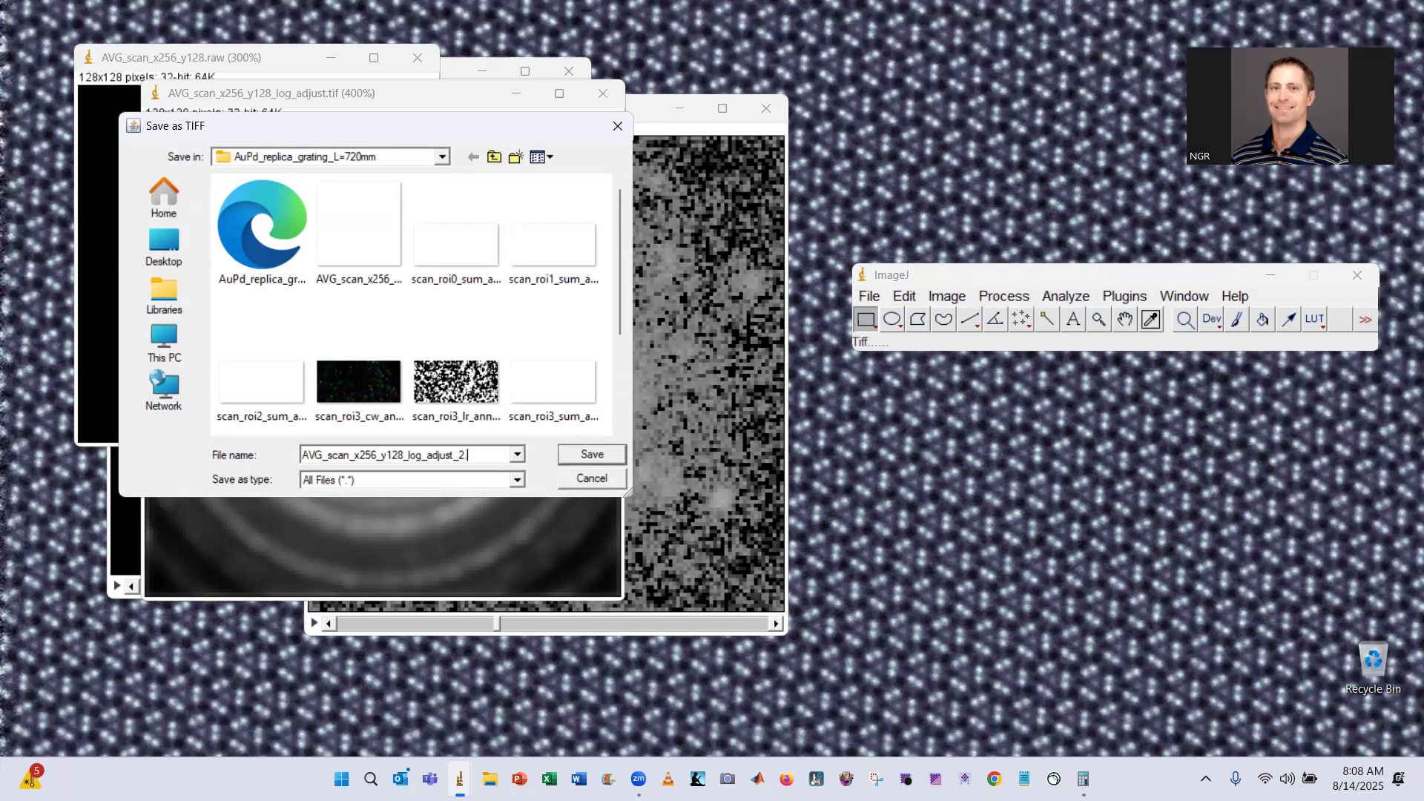
pyautogui.click(592, 454)
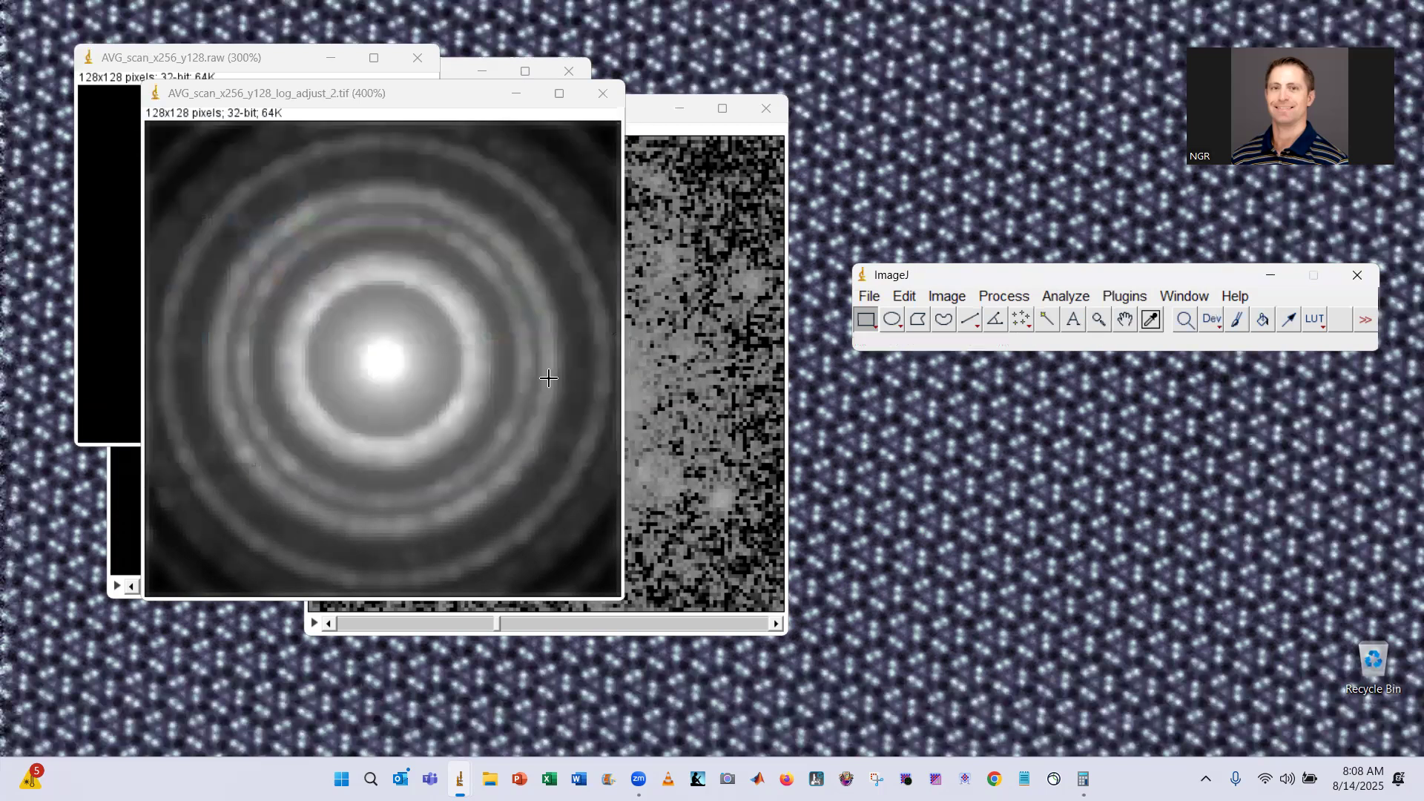
pyautogui.click(610, 95)
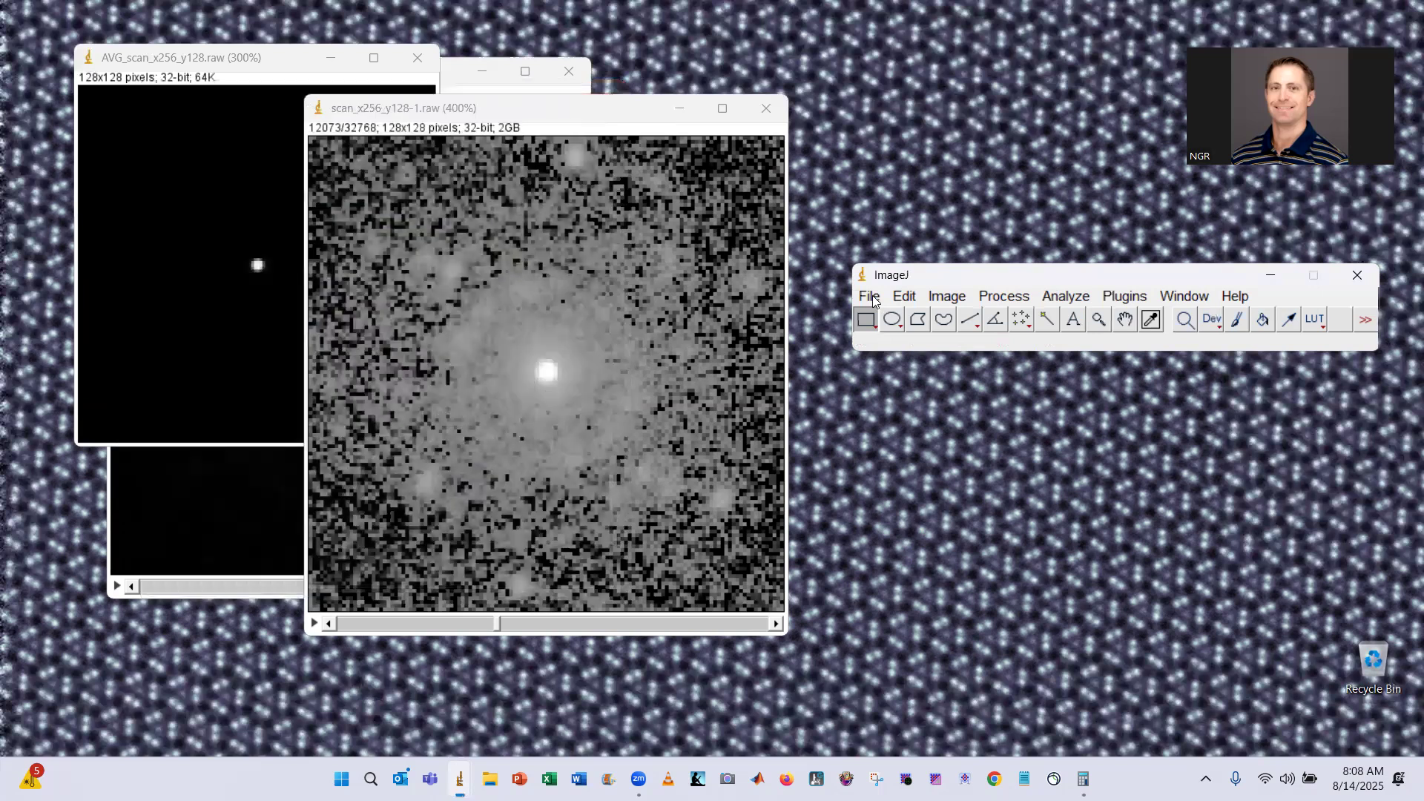
# - Open the saved AVG_scan_x256_y128_log_adjust image from the AuPd_replica_grating_L=720mm folder
pyautogui.click(869, 296)
pyautogui.moveTo(924, 442)
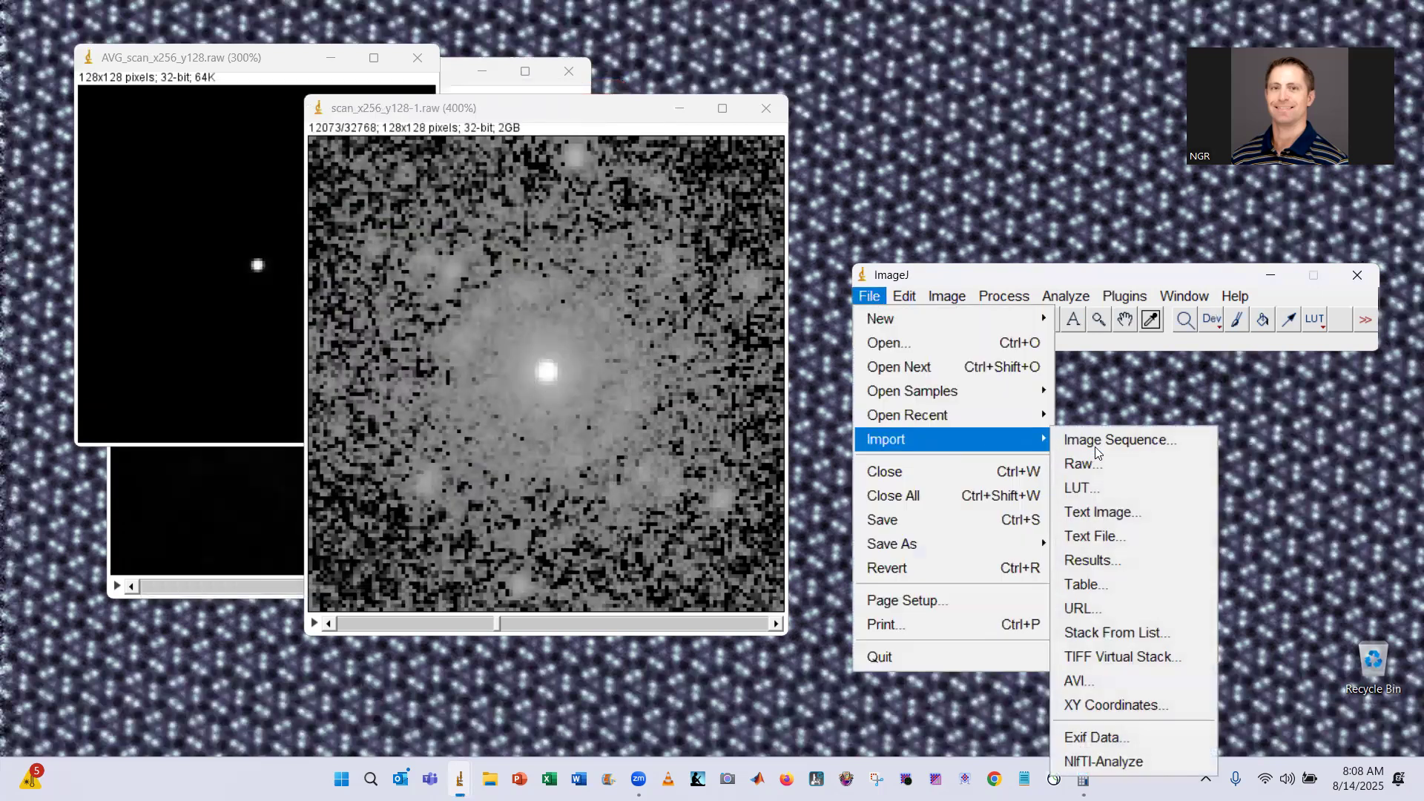
pyautogui.click(920, 344)
pyautogui.scroll(-2, 526, 356)
pyautogui.scroll(2, 523, 392)
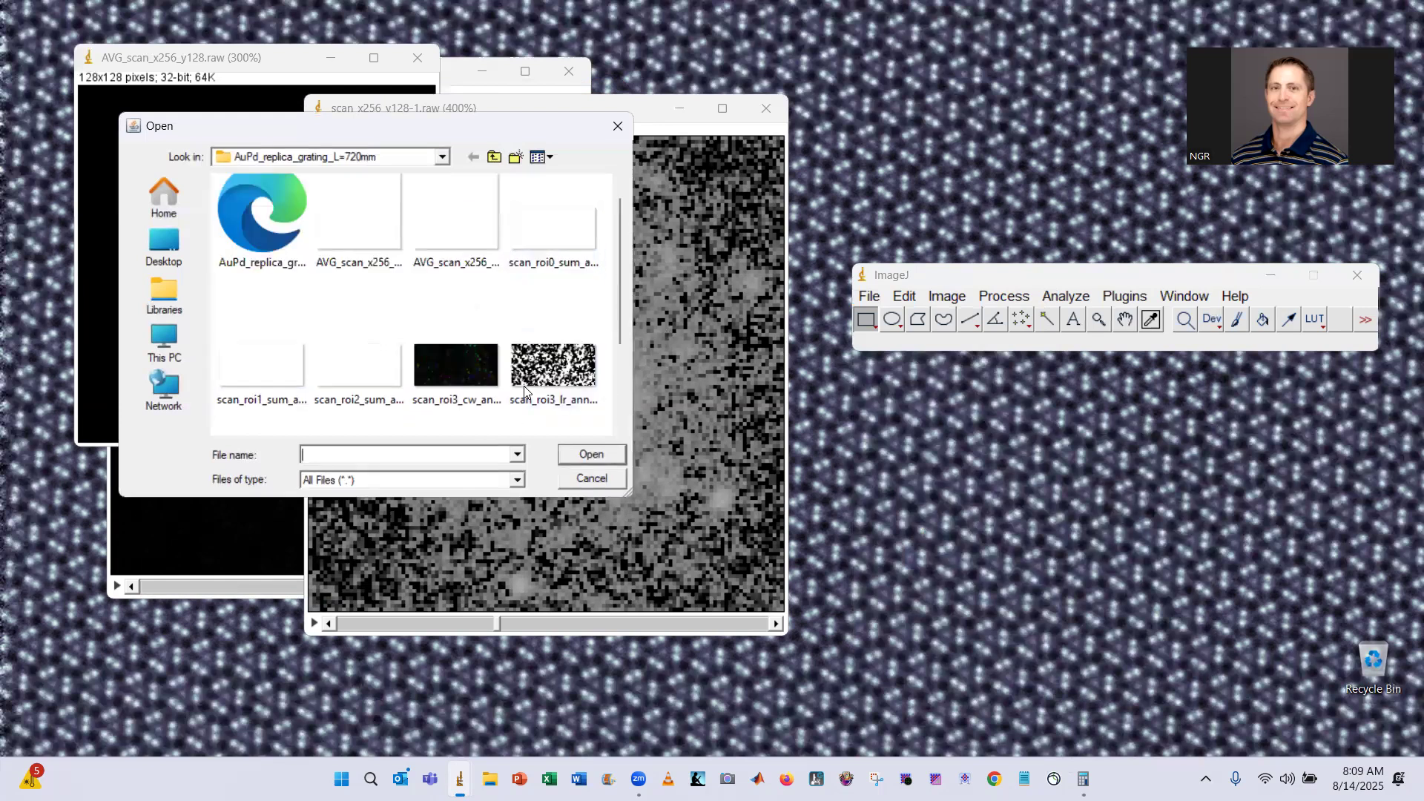
pyautogui.click(369, 236)
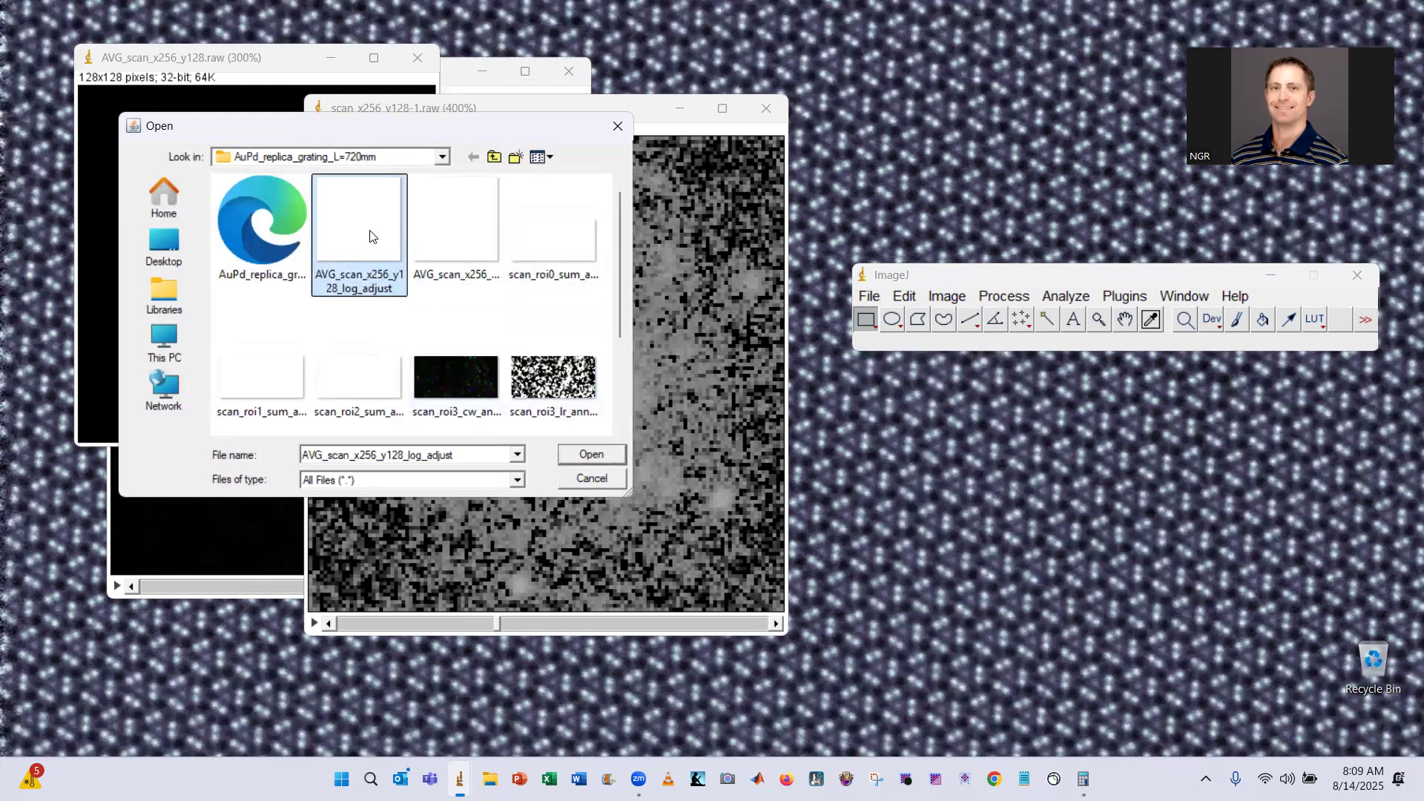
pyautogui.click(591, 454)
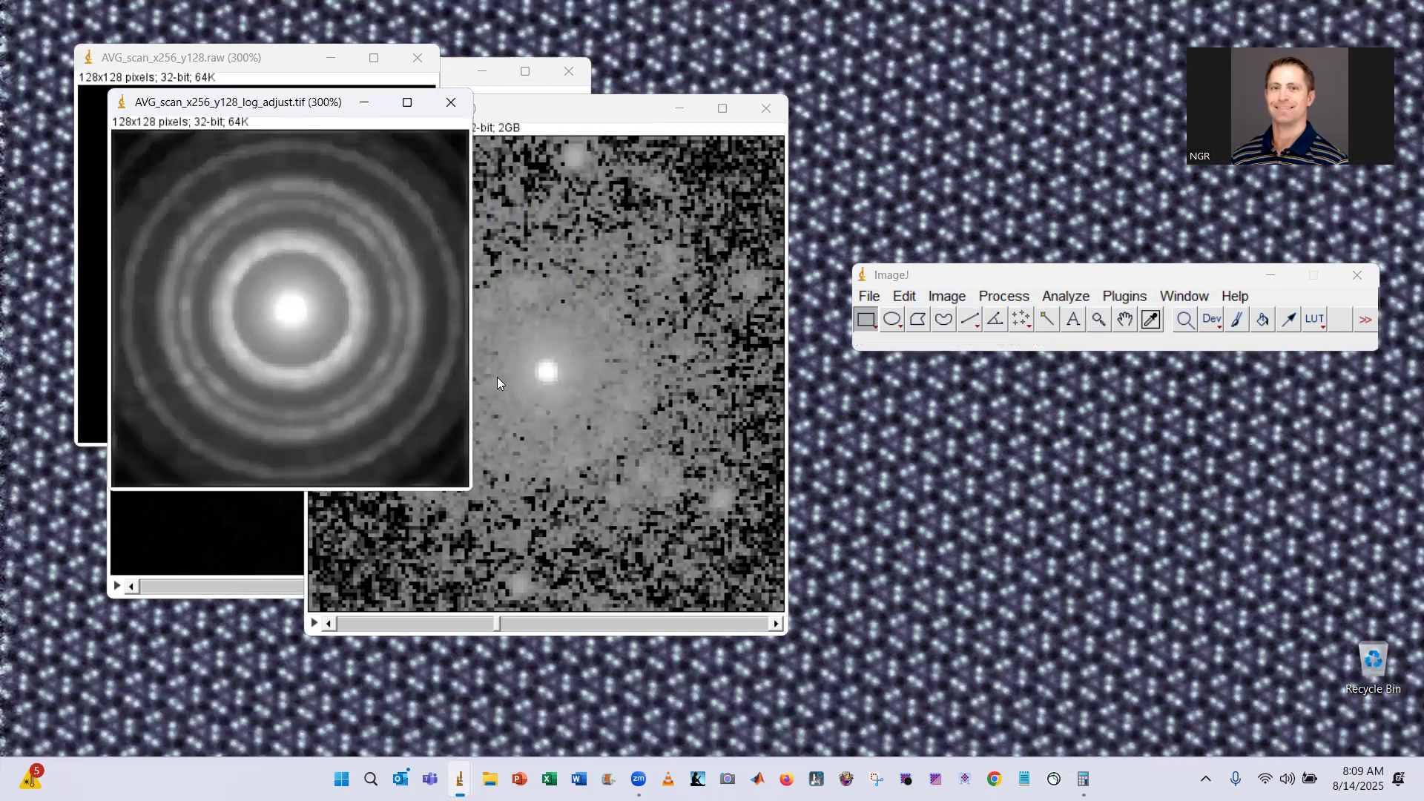
# - Open the saved AVG_scan_x256_y128_log_adjust_2 image and place it beside the first saved average for comparison
pyautogui.click(866, 297)
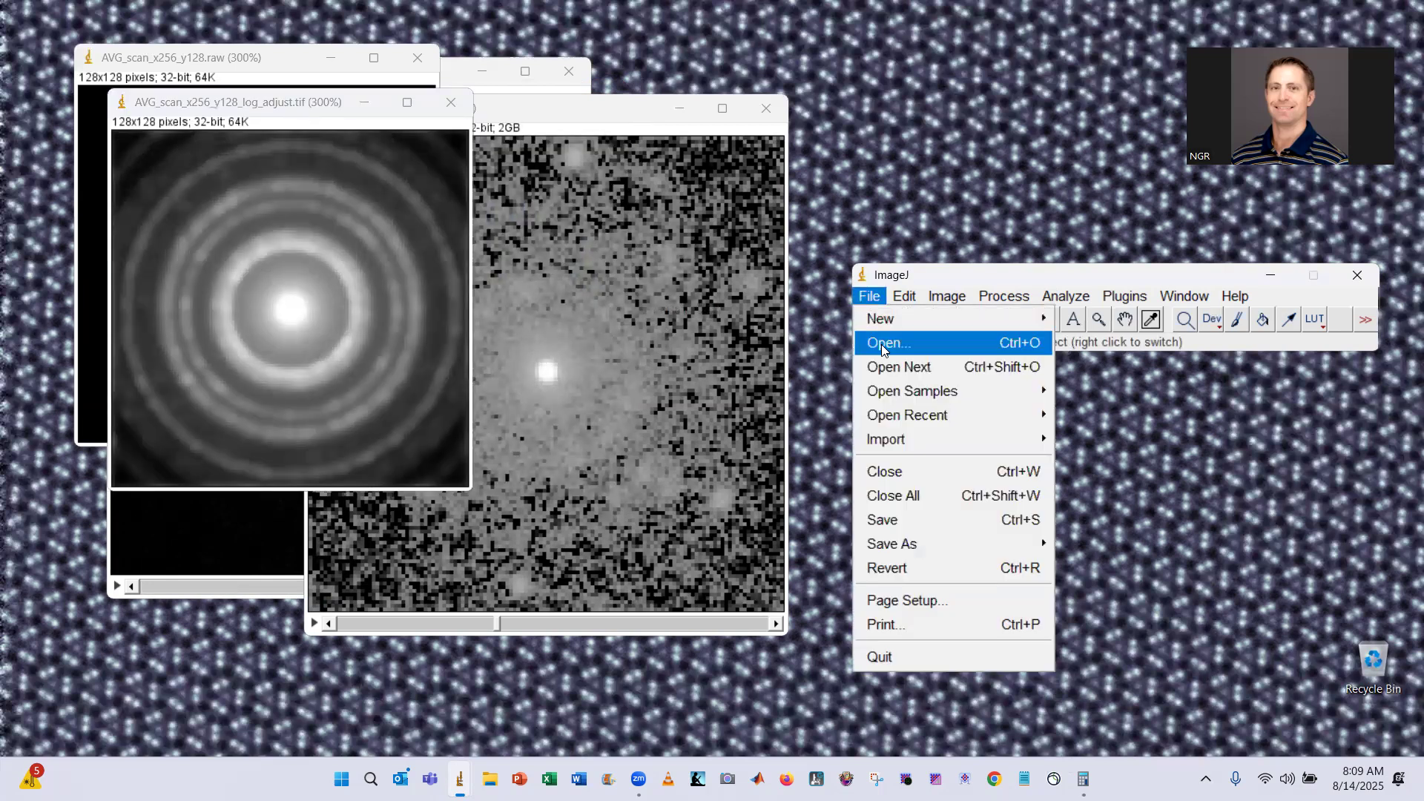
pyautogui.click(882, 343)
pyautogui.click(475, 228)
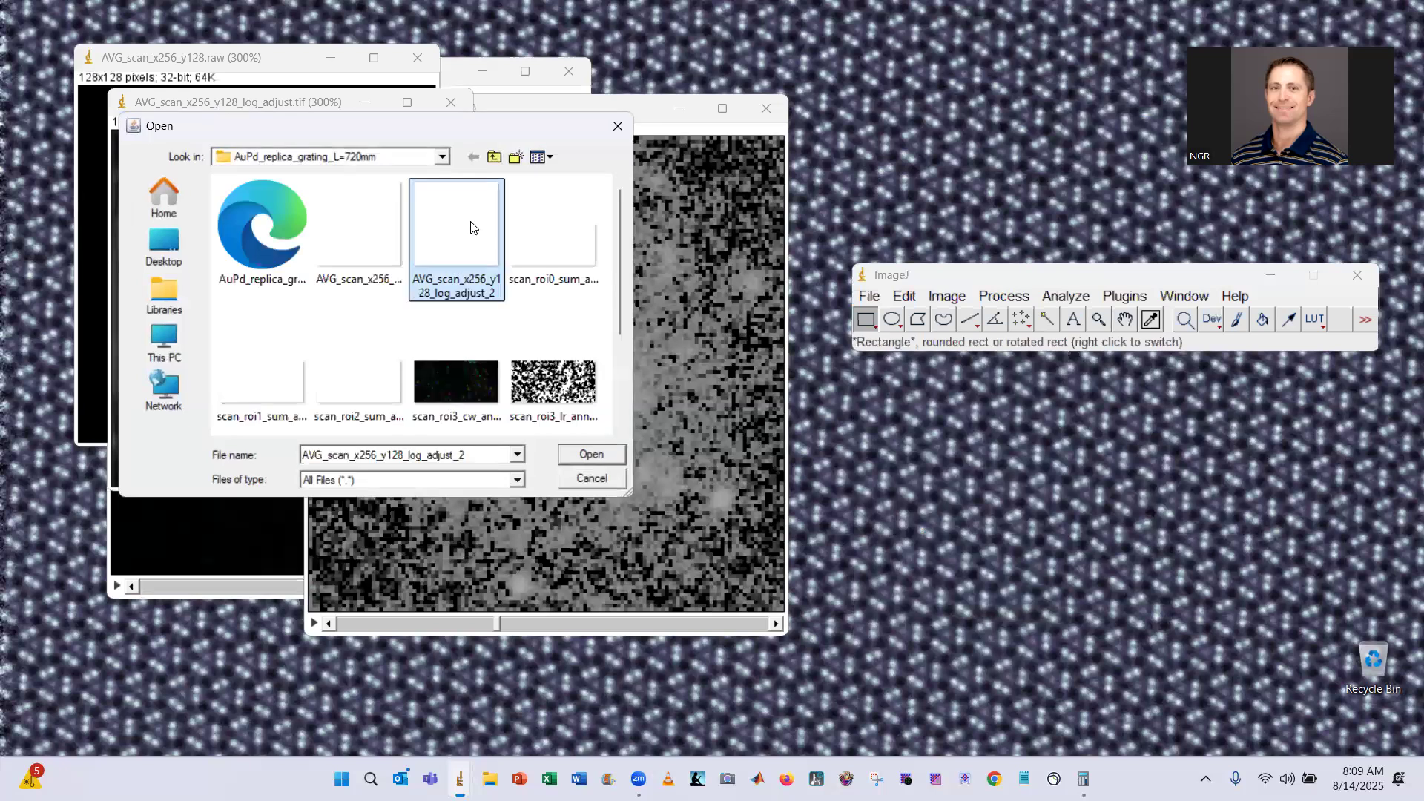
pyautogui.click(597, 454)
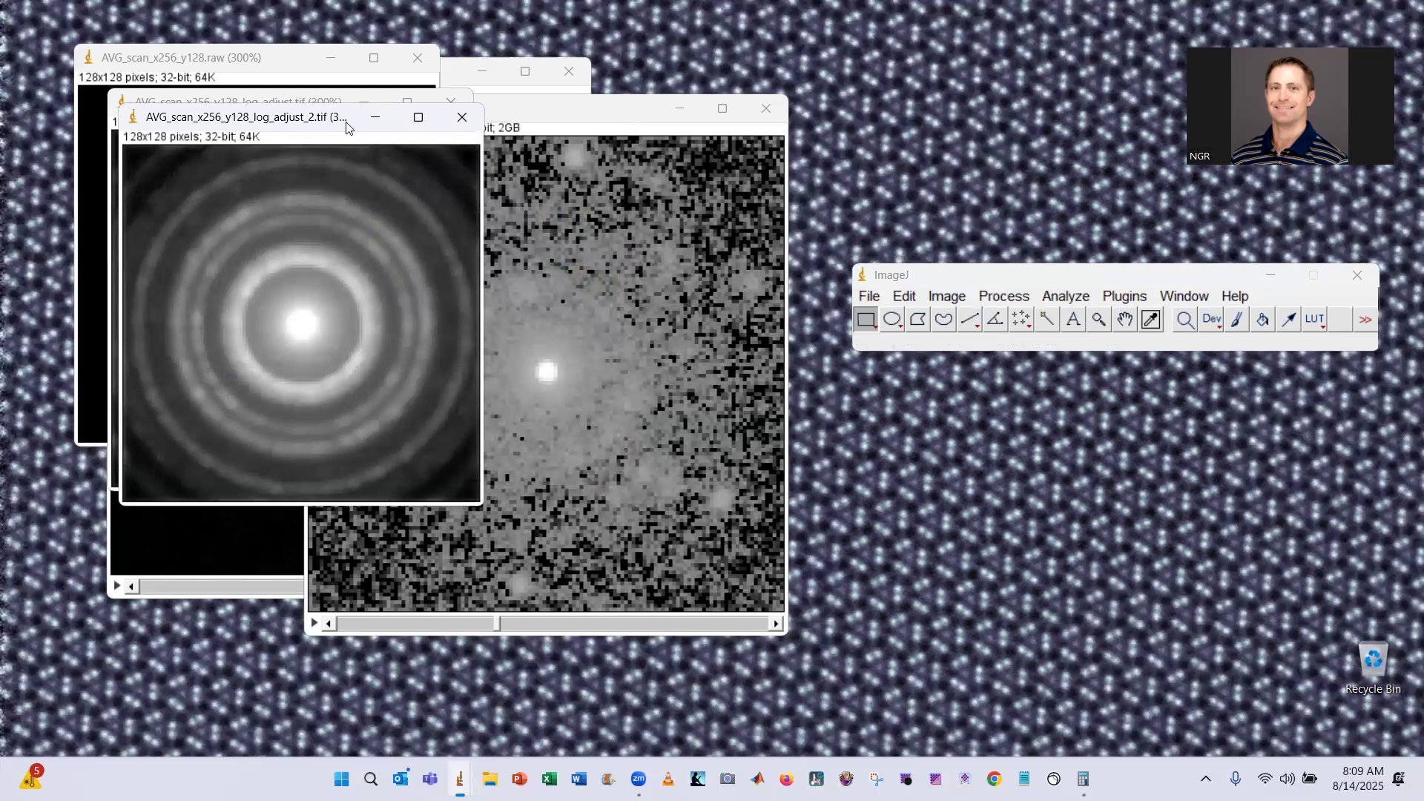
pyautogui.moveTo(346, 121); pyautogui.dragTo(632, 174)
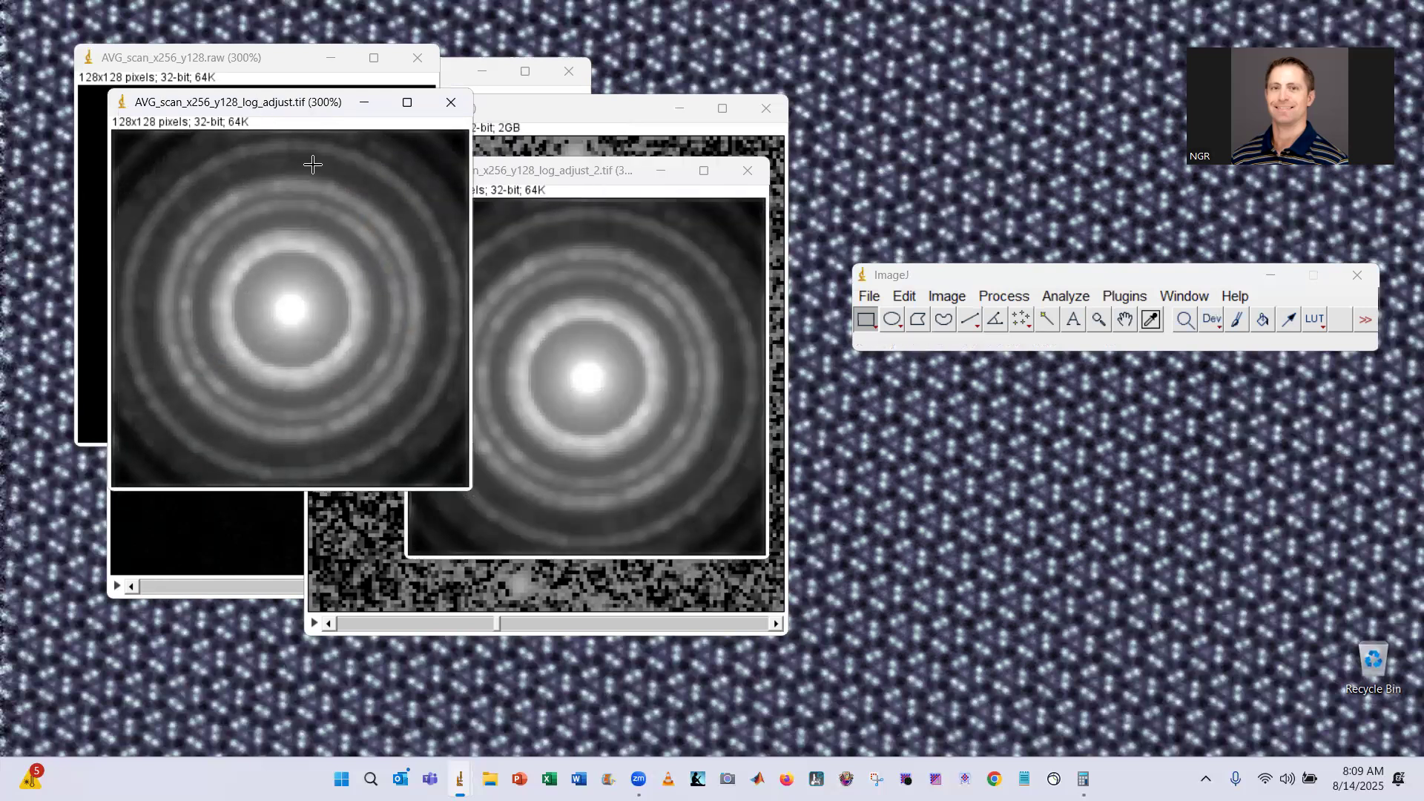
# - Close every image except the original scan_x256_y128 virtual stack, without saving the log-scaled stack's changes
pyautogui.click(452, 102)
pyautogui.click(747, 170)
pyautogui.click(577, 109)
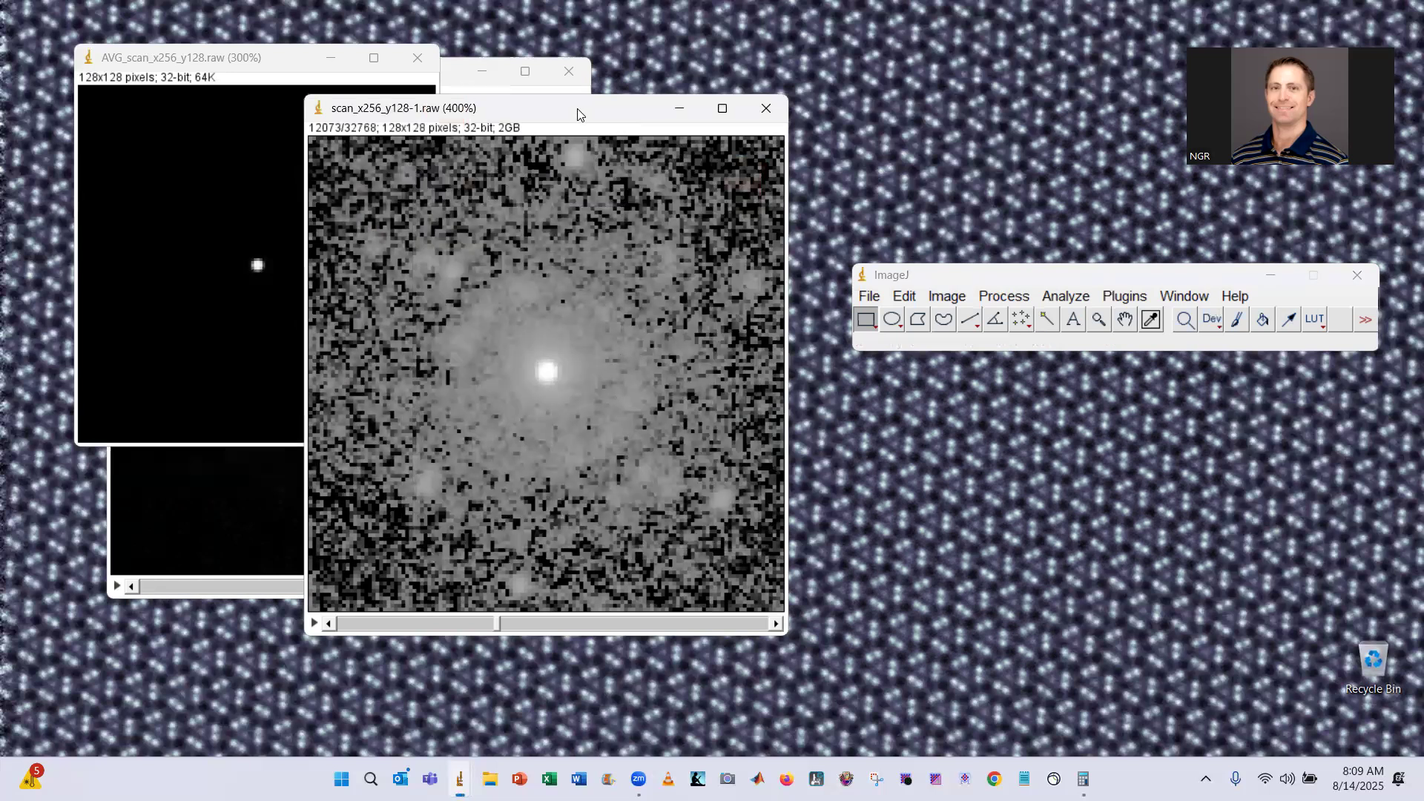
pyautogui.click(766, 111)
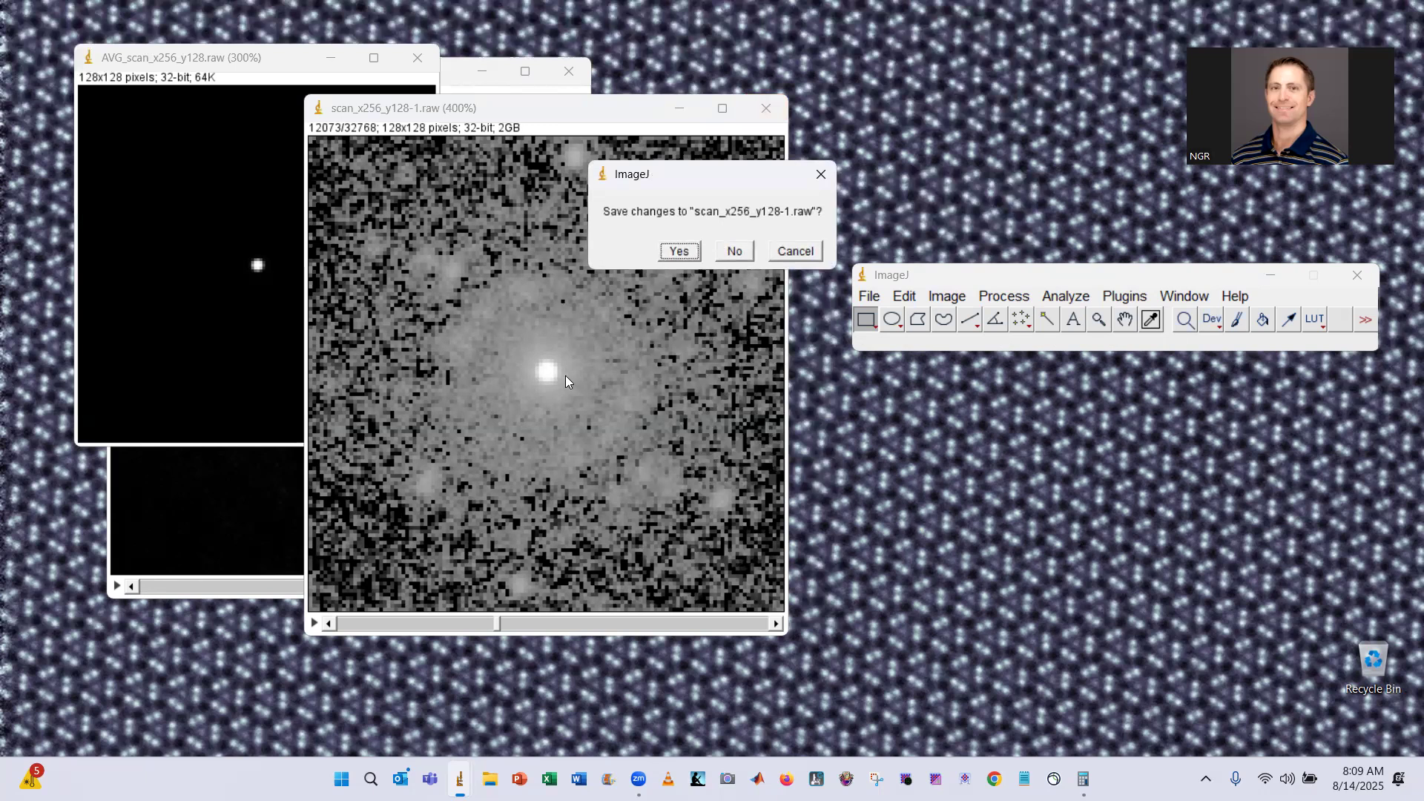
pyautogui.click(735, 253)
pyautogui.moveTo(279, 70); pyautogui.dragTo(342, 112)
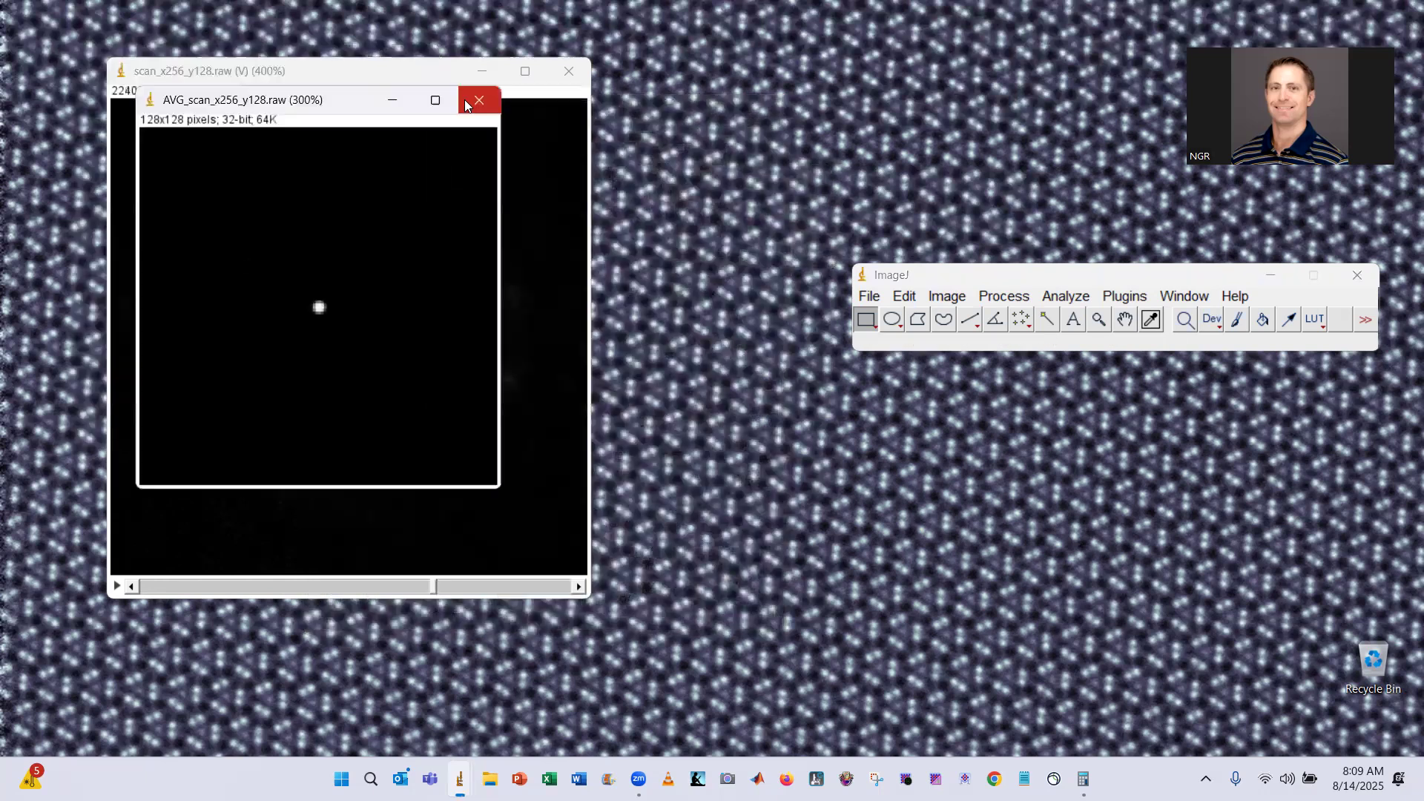
pyautogui.click(464, 99)
# - Reset the original scan_x256_y128 stack to its full display range, leaving the manual range entry cancelled, and reposition the stack window
pyautogui.click(378, 83)
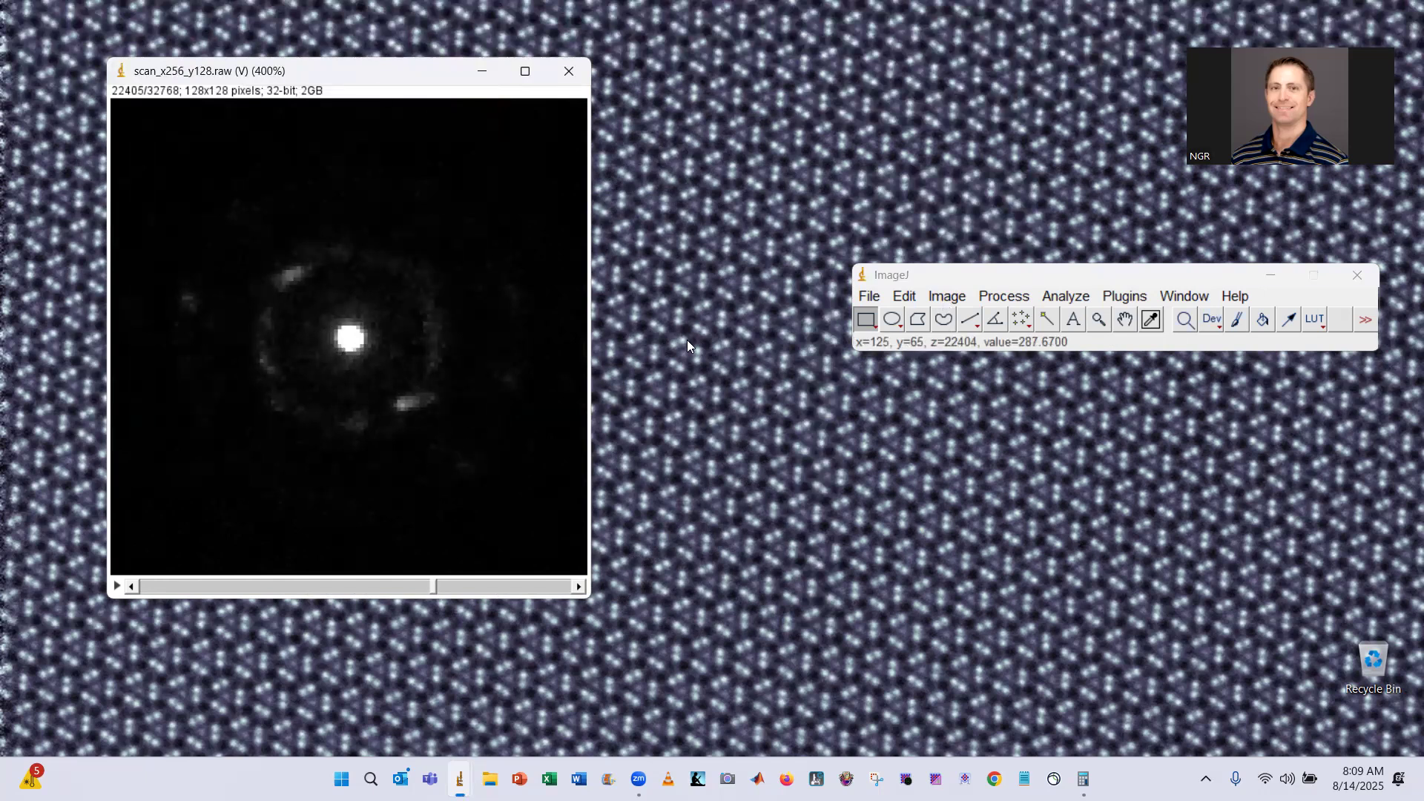
pyautogui.click(949, 297)
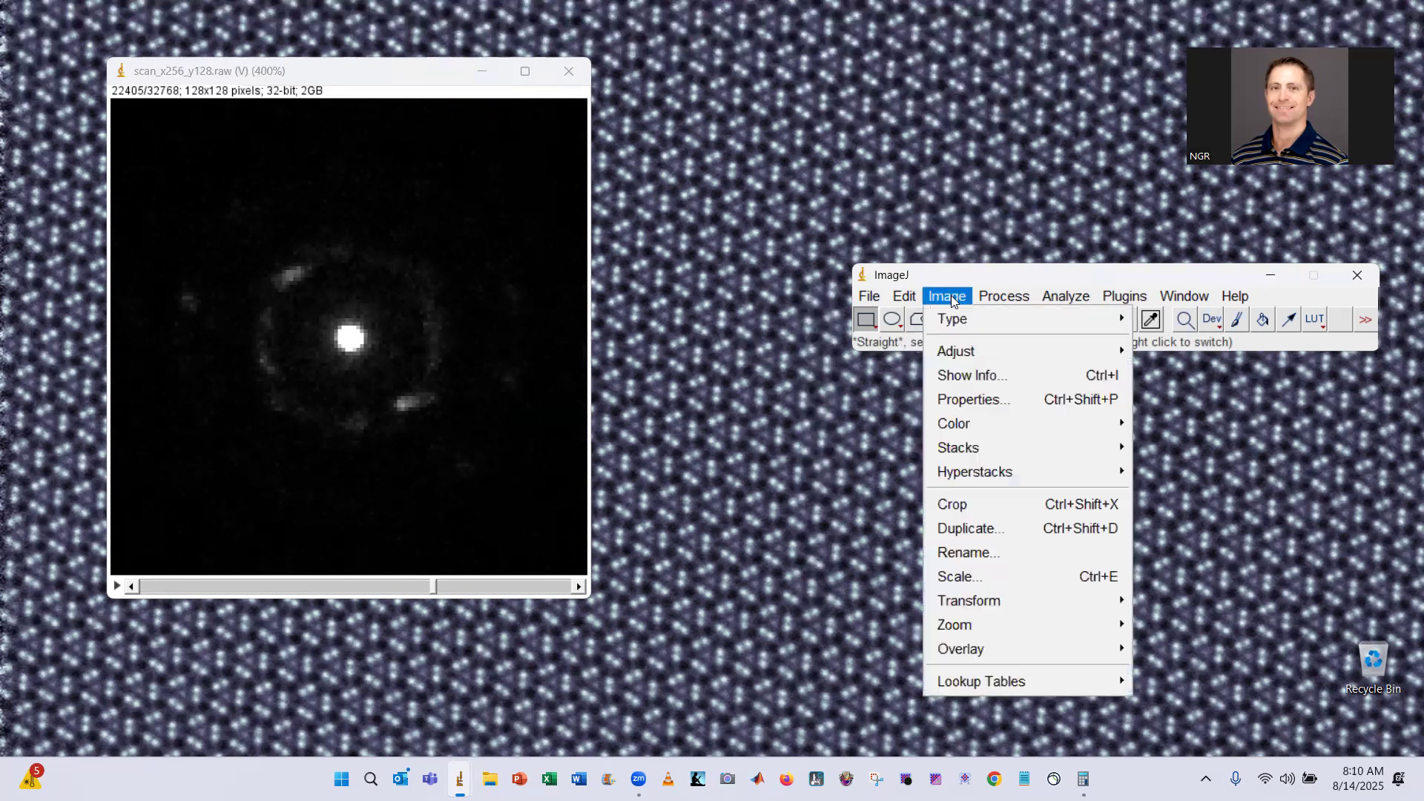
pyautogui.moveTo(962, 350)
pyautogui.click(1168, 352)
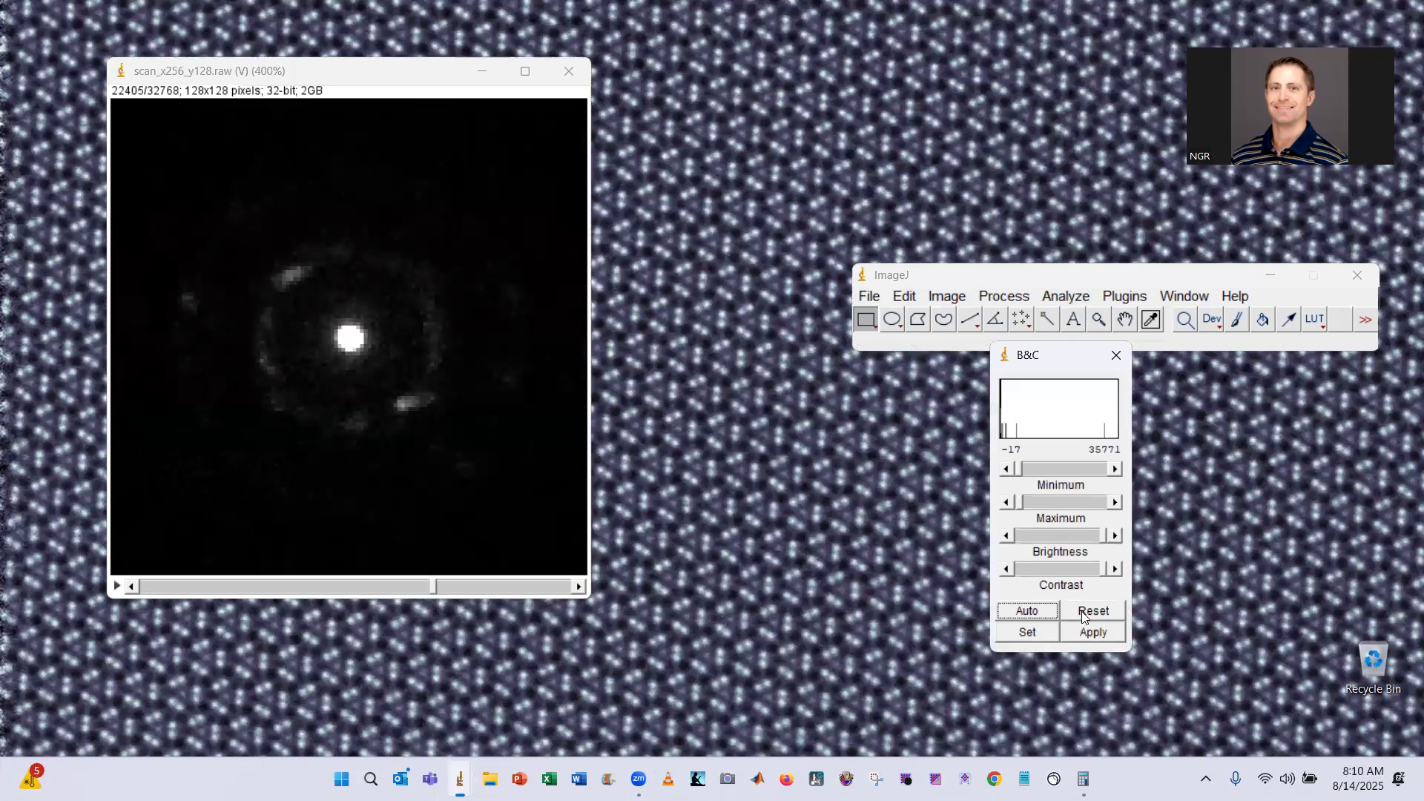
pyautogui.click(1032, 632)
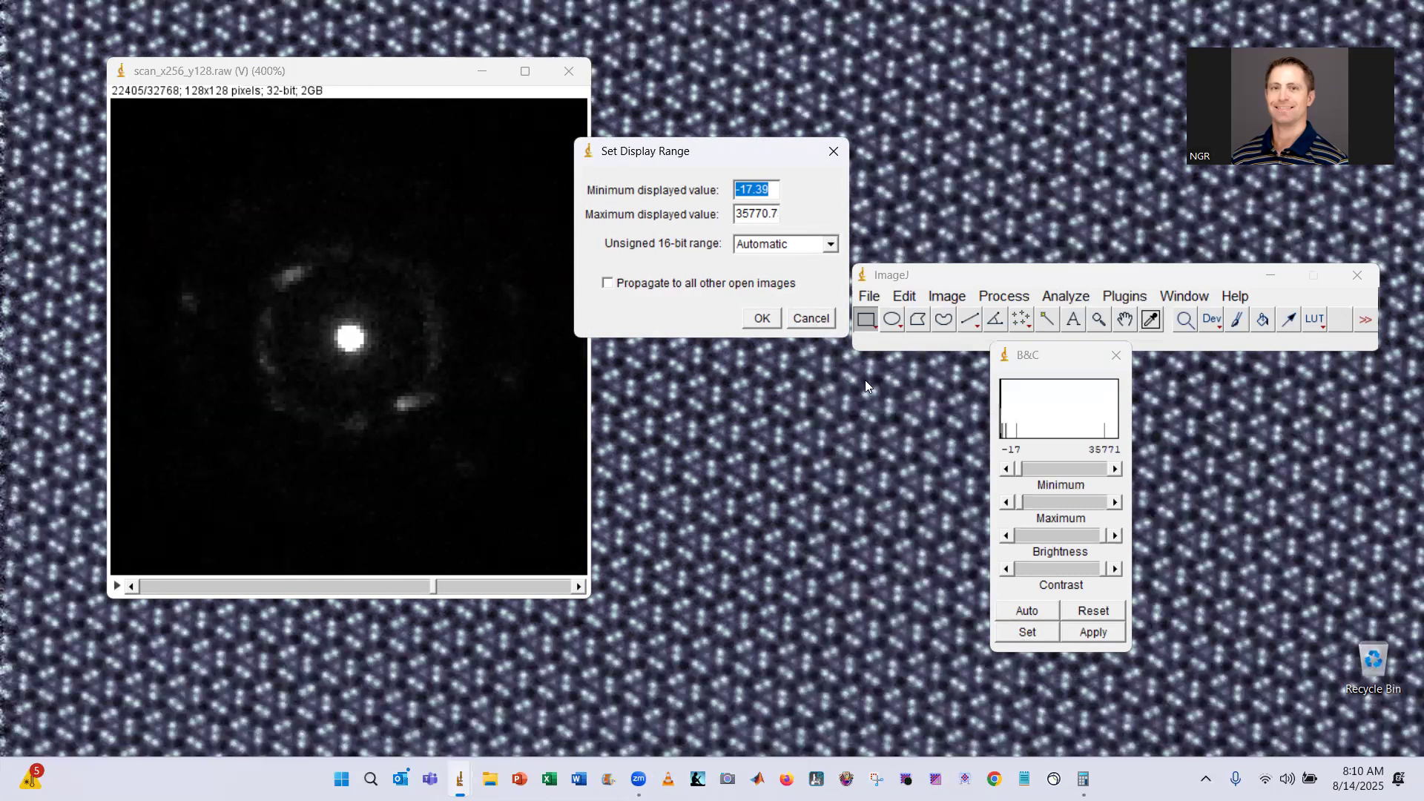
pyautogui.click(825, 321)
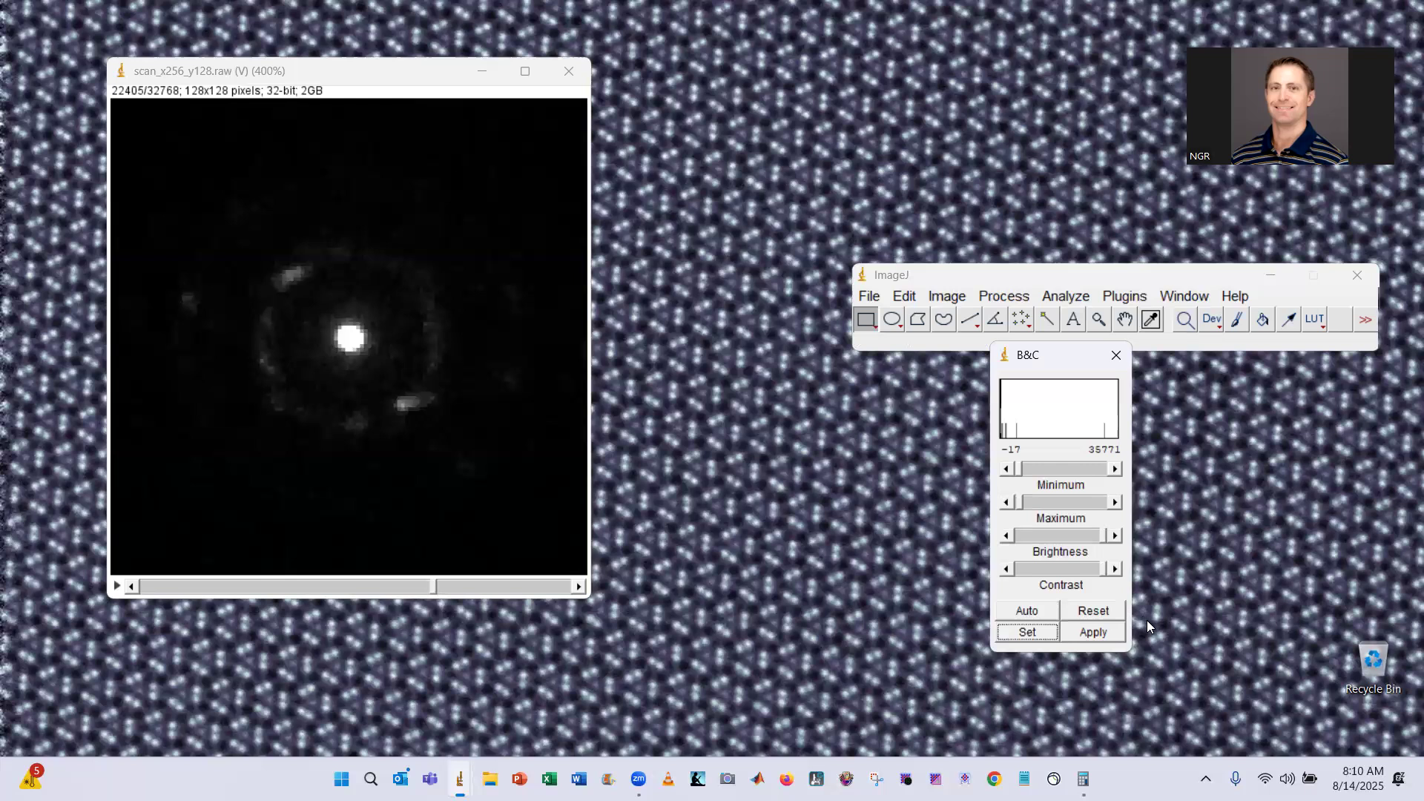
pyautogui.click(1111, 611)
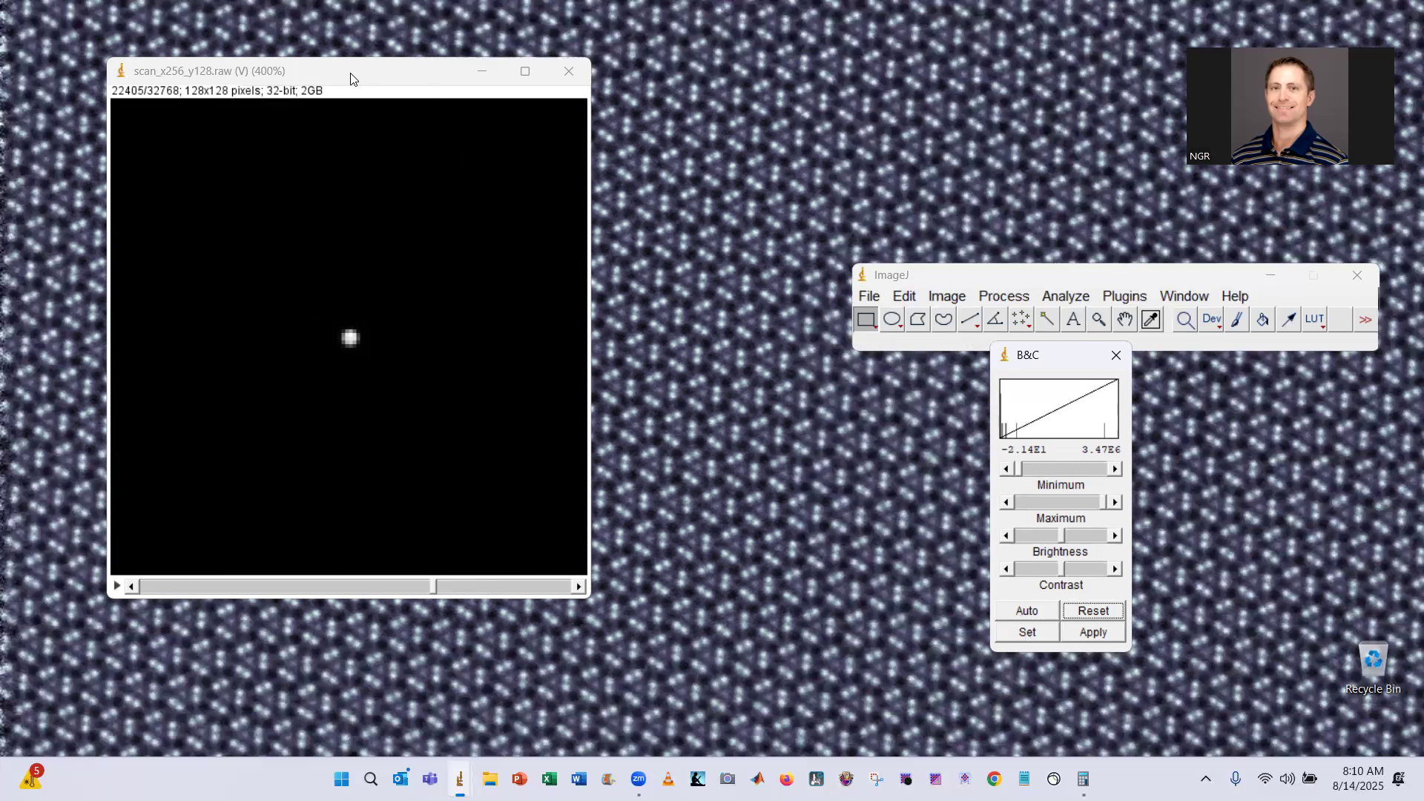
pyautogui.click(330, 72)
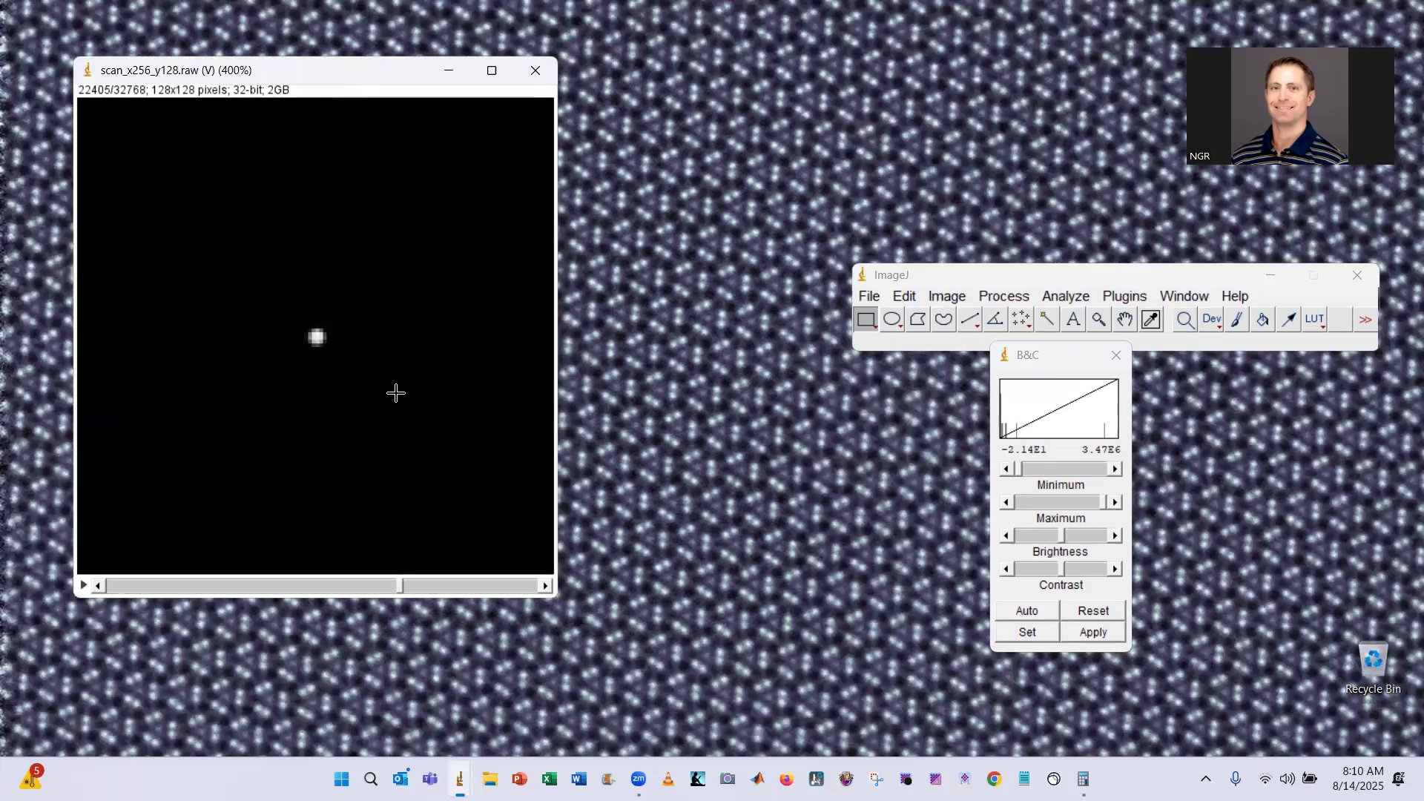
# - Browse the original scan_x256_y128 stack back to slice 4097 and close the brightness and contrast controls
pyautogui.moveTo(400, 586); pyautogui.dragTo(313, 586)
pyautogui.moveTo(312, 585); pyautogui.dragTo(162, 587)
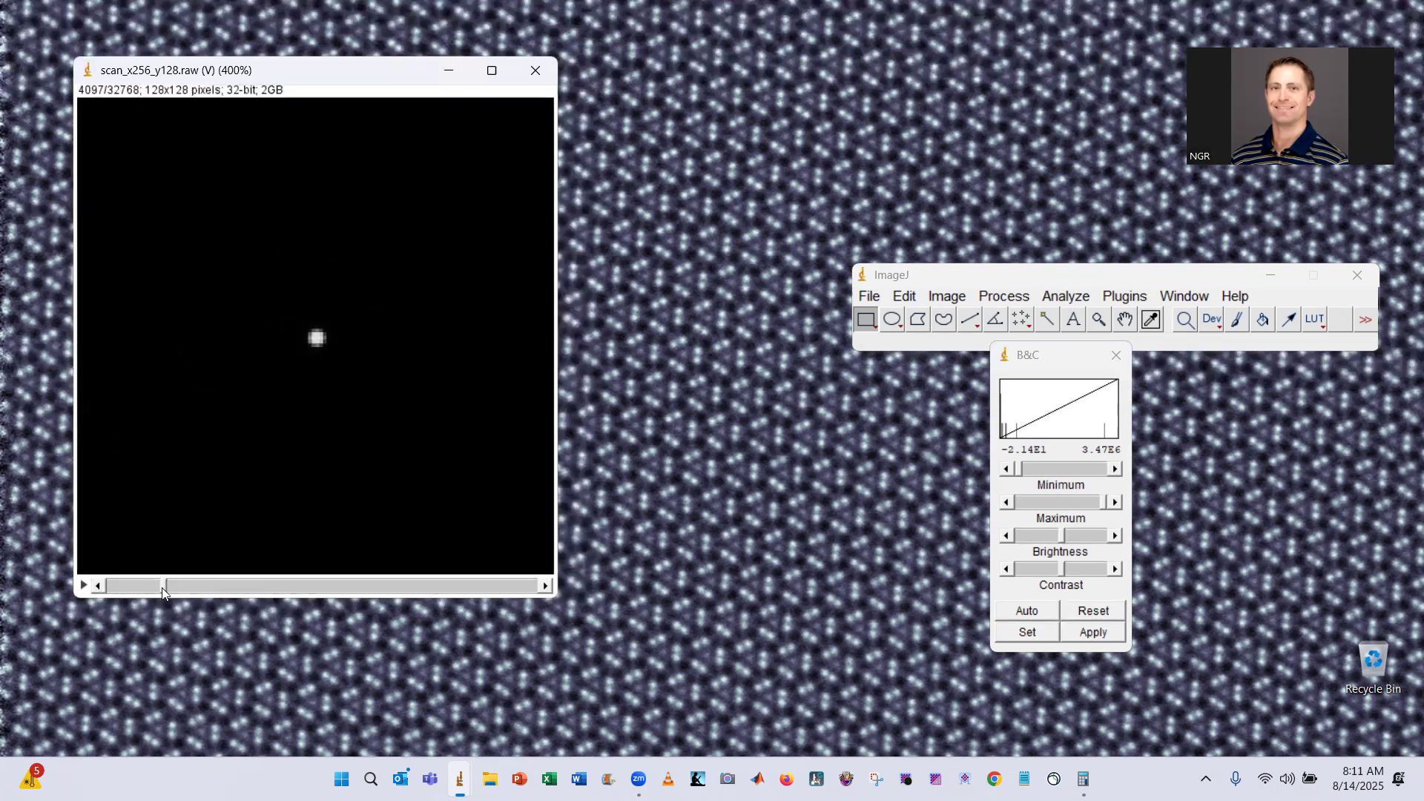
pyautogui.click(1117, 355)
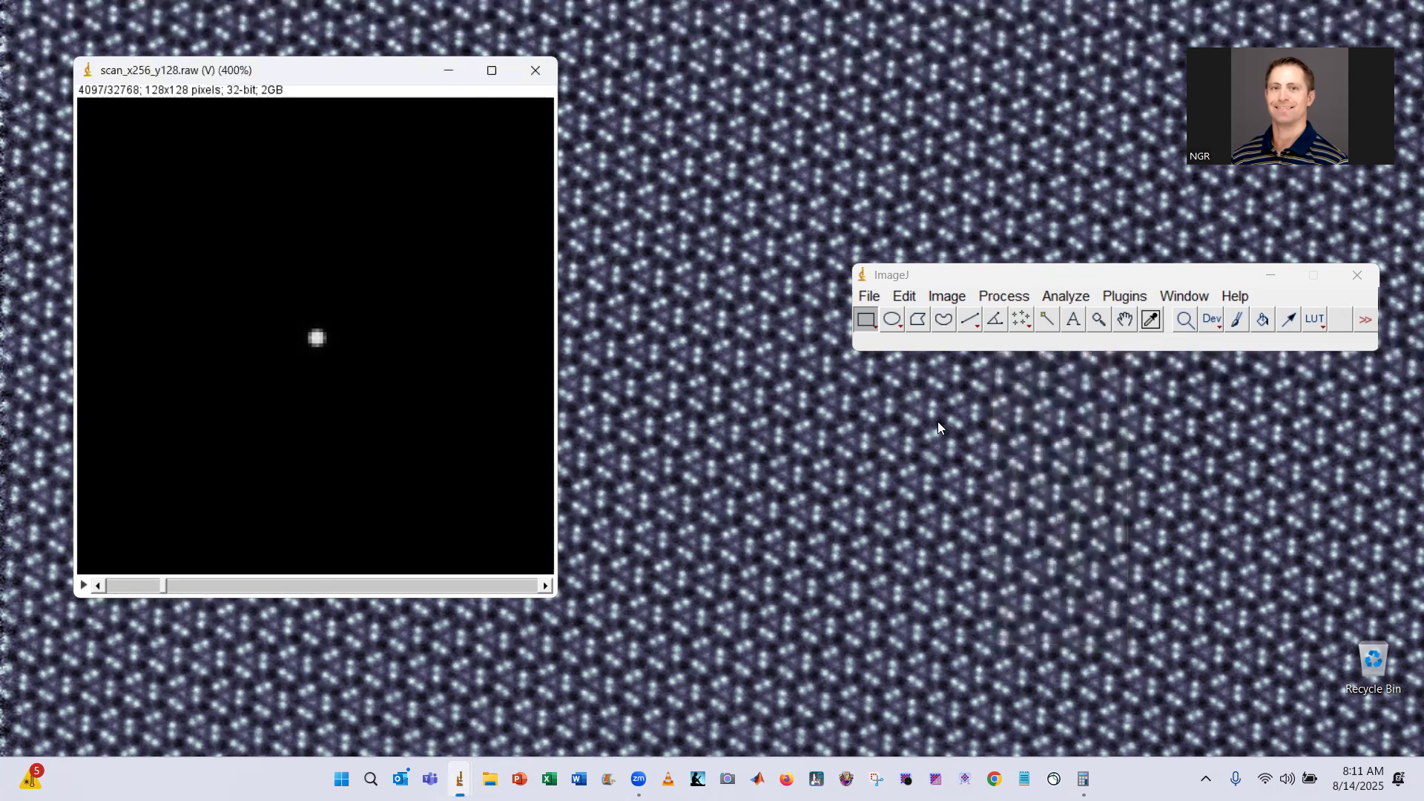
# - Try to flip all images of the scan_x256_y128 virtual stack vertically, and dismiss the message that appears
pyautogui.click(912, 296)
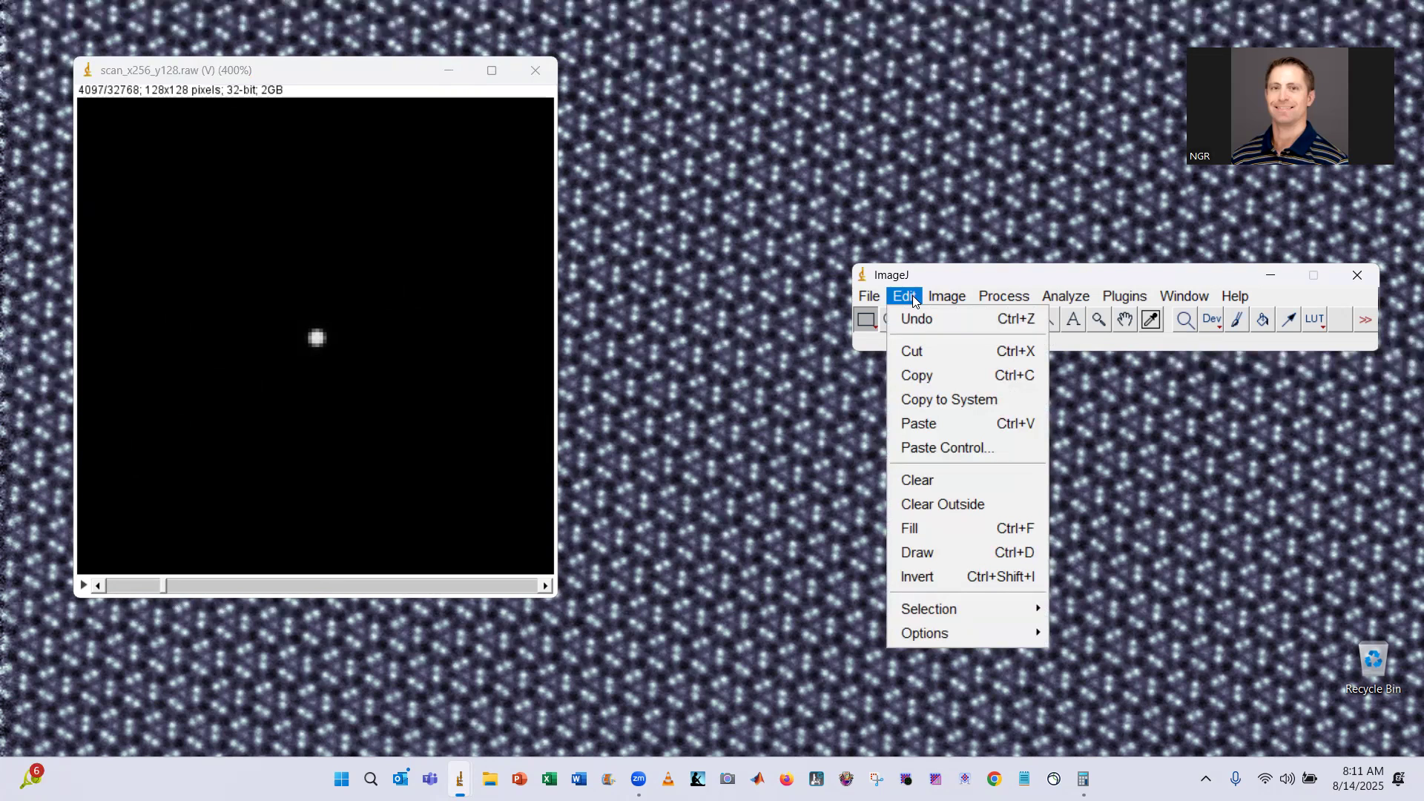
pyautogui.moveTo(953, 300)
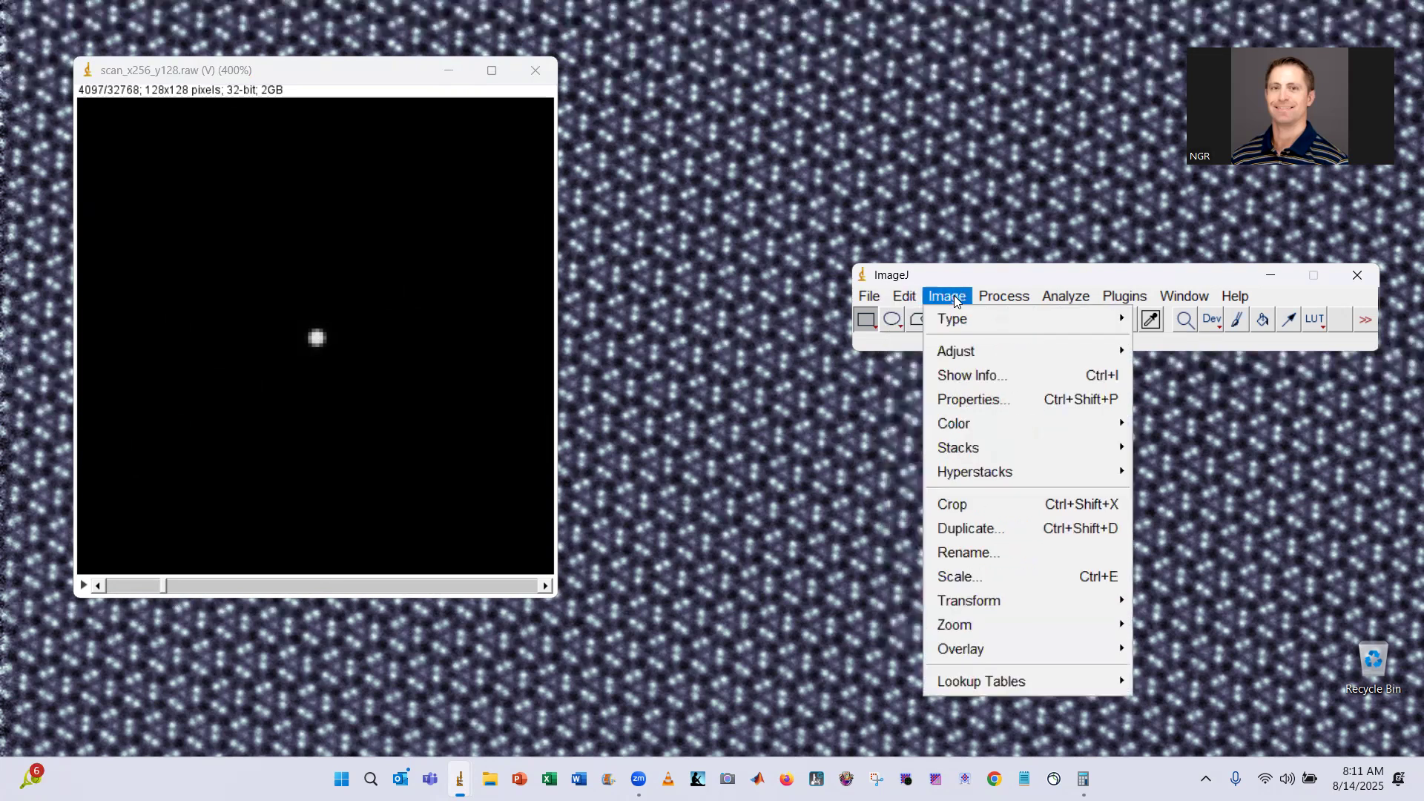
pyautogui.moveTo(1040, 615)
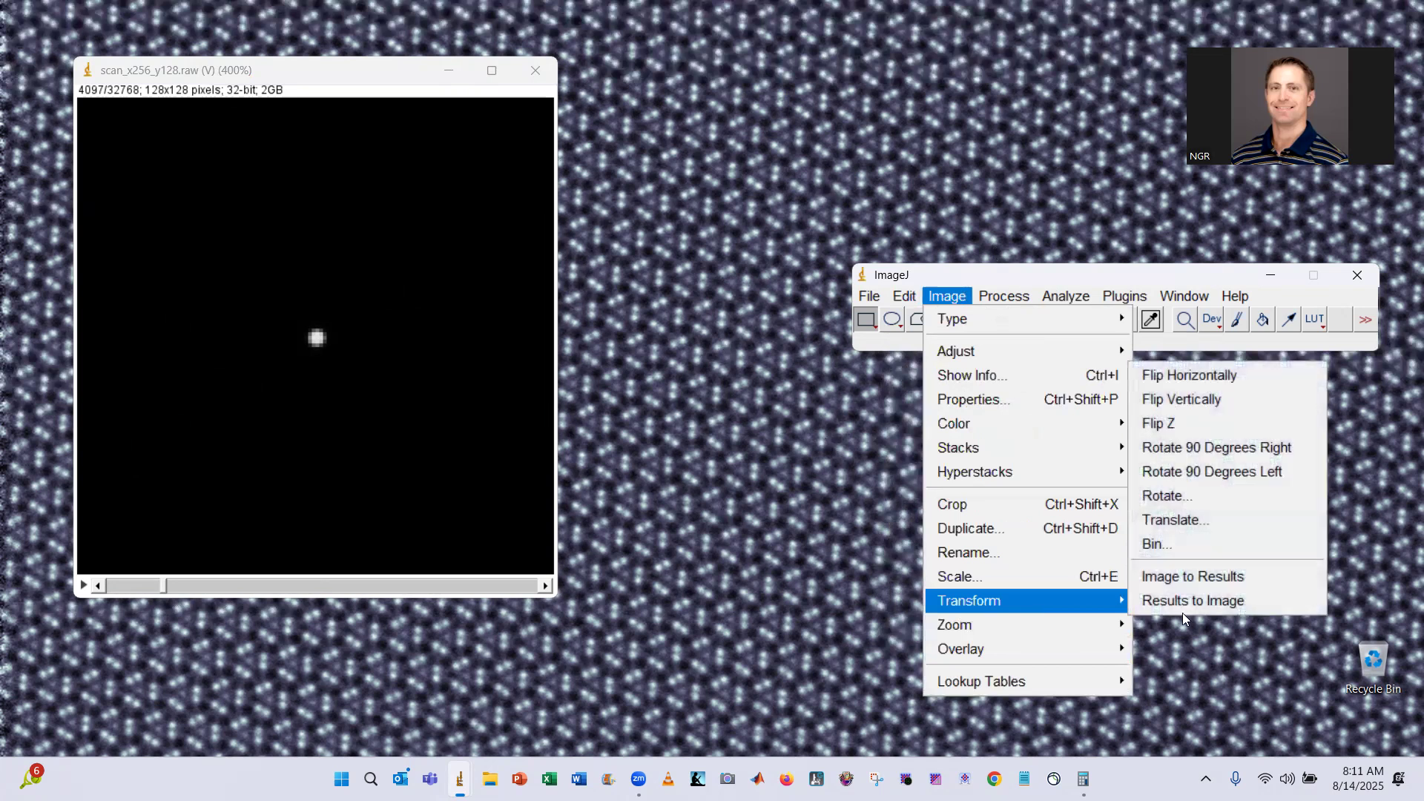
pyautogui.click(1231, 400)
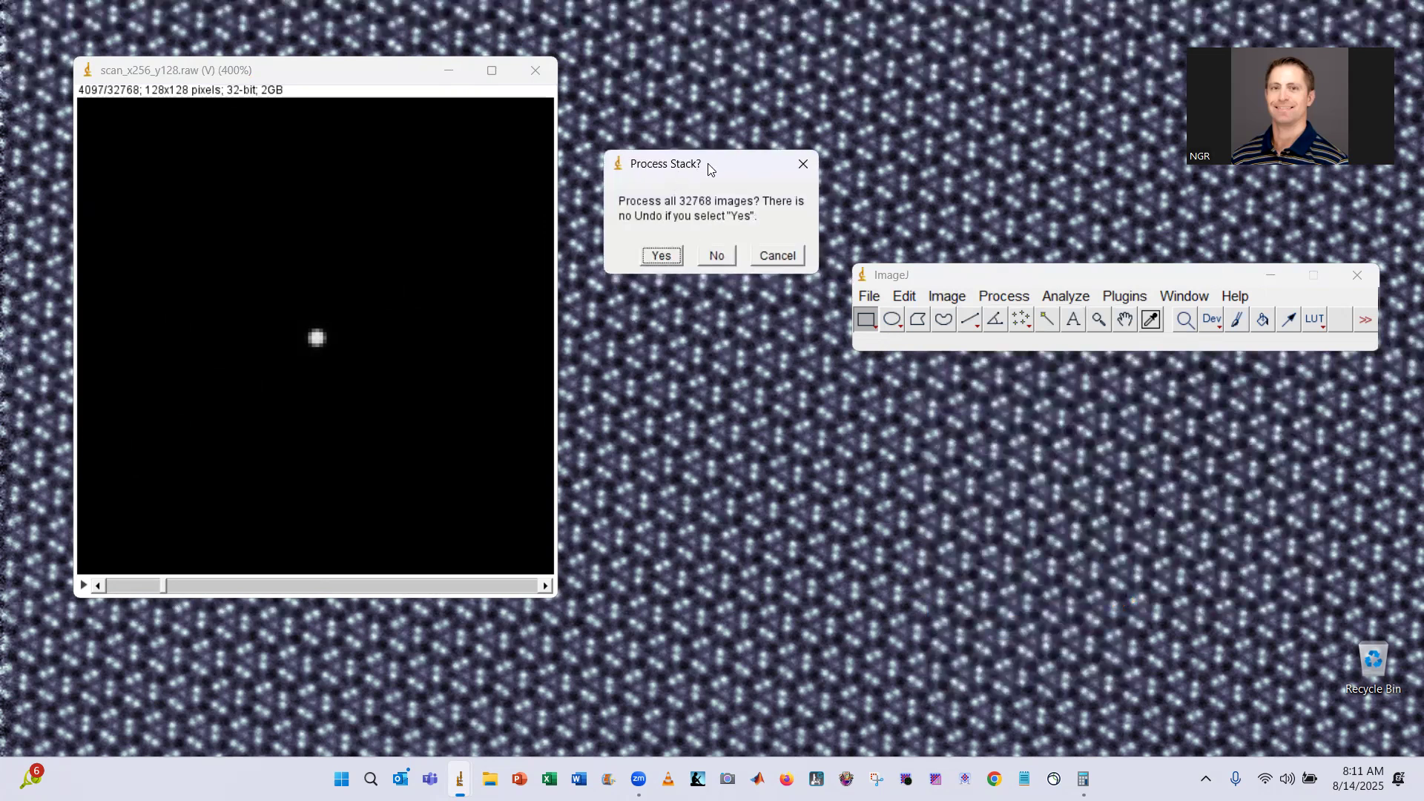
pyautogui.click(661, 255)
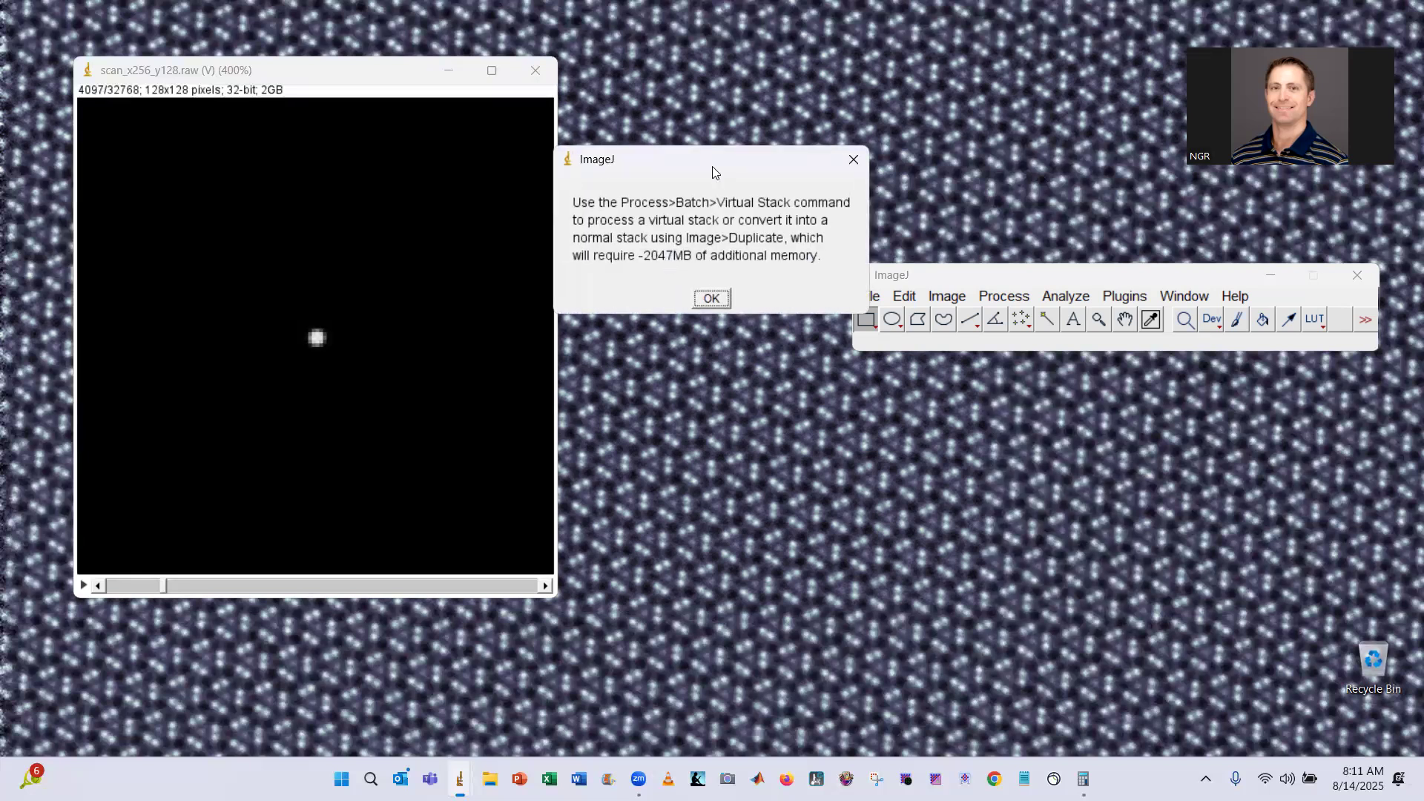
pyautogui.moveTo(712, 167); pyautogui.dragTo(754, 126)
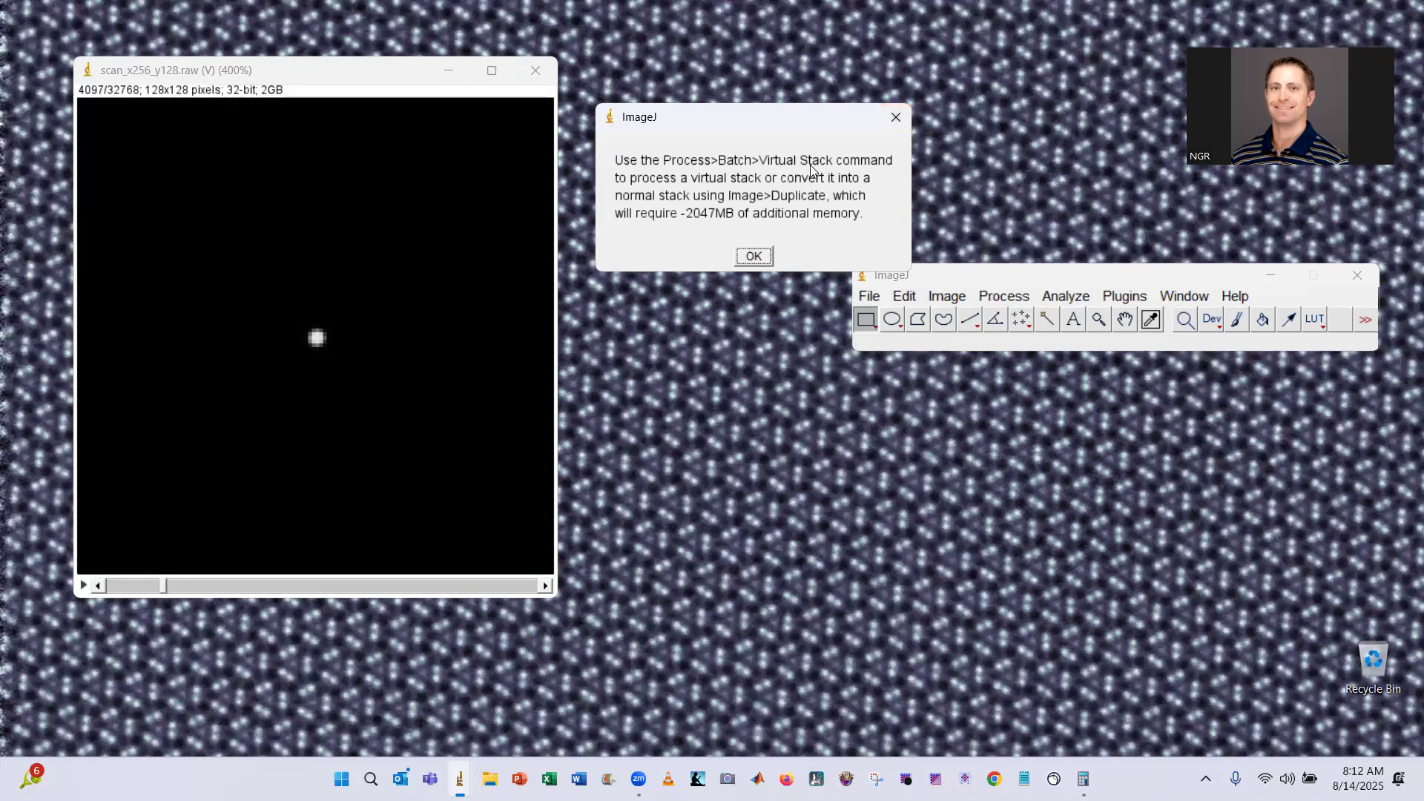
pyautogui.click(897, 119)
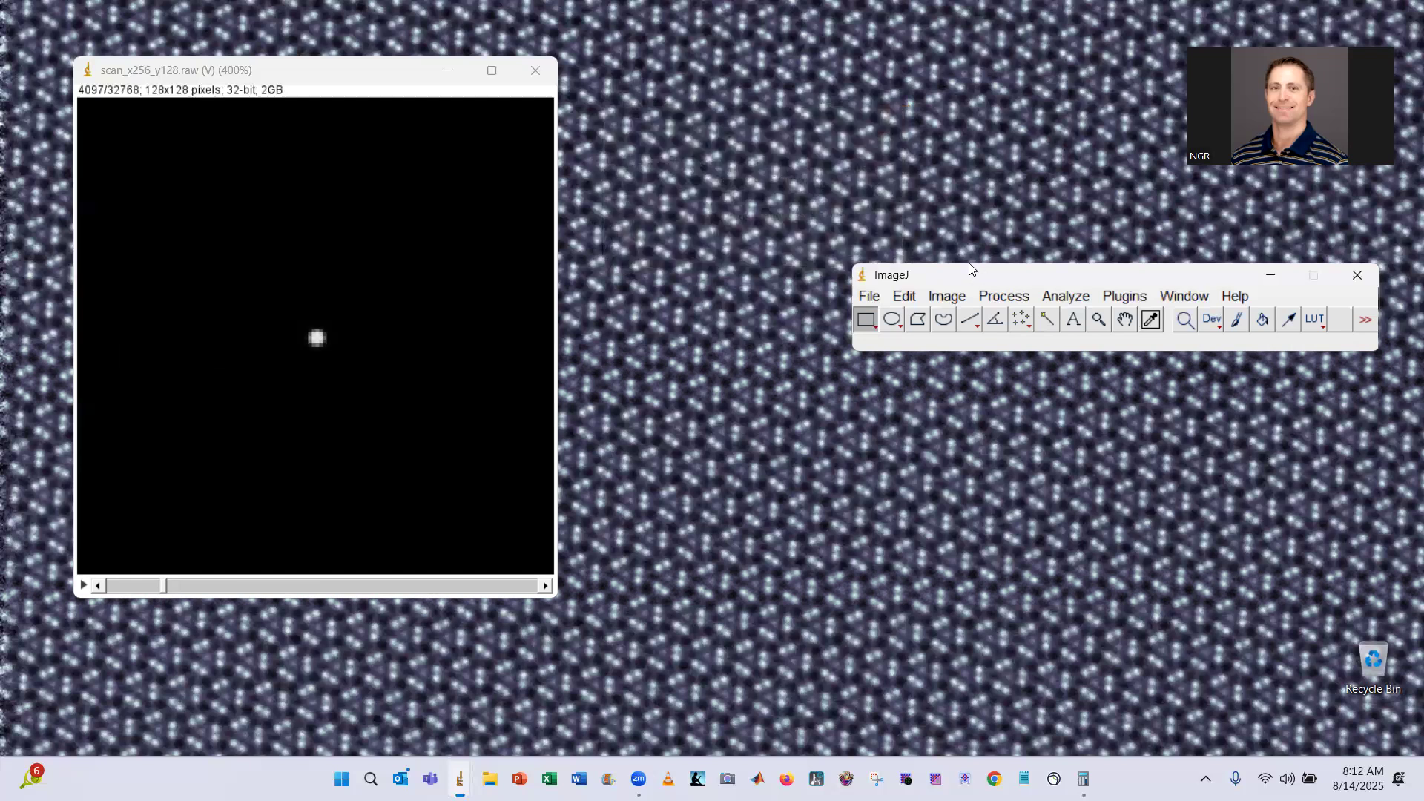
# - Set up a TIFF image-sequence export of the full stack named scan_x256_y128_, starting at 1 with 5 digits and slice-label file names, and cancel it
pyautogui.moveTo(973, 276); pyautogui.dragTo(813, 262)
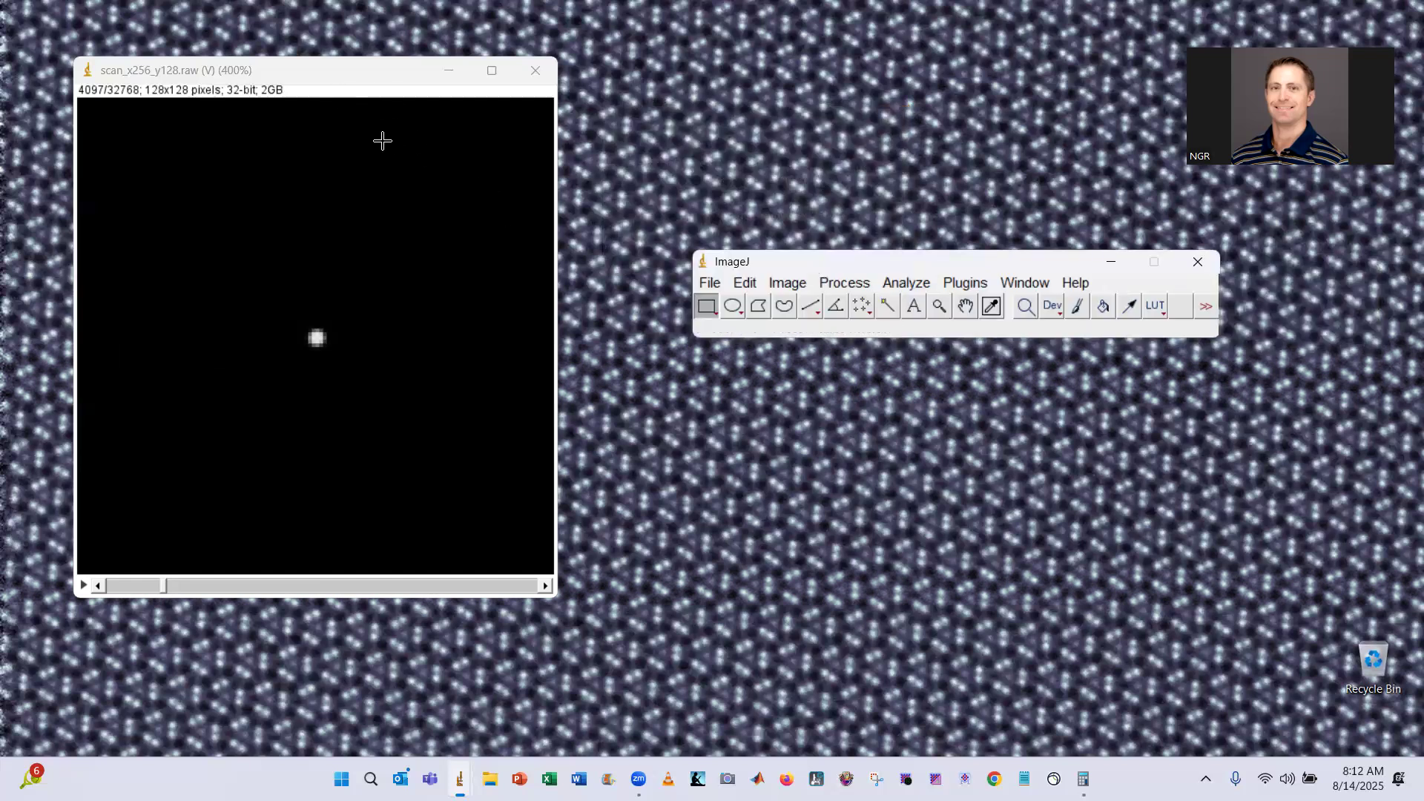
pyautogui.moveTo(165, 584); pyautogui.dragTo(292, 583)
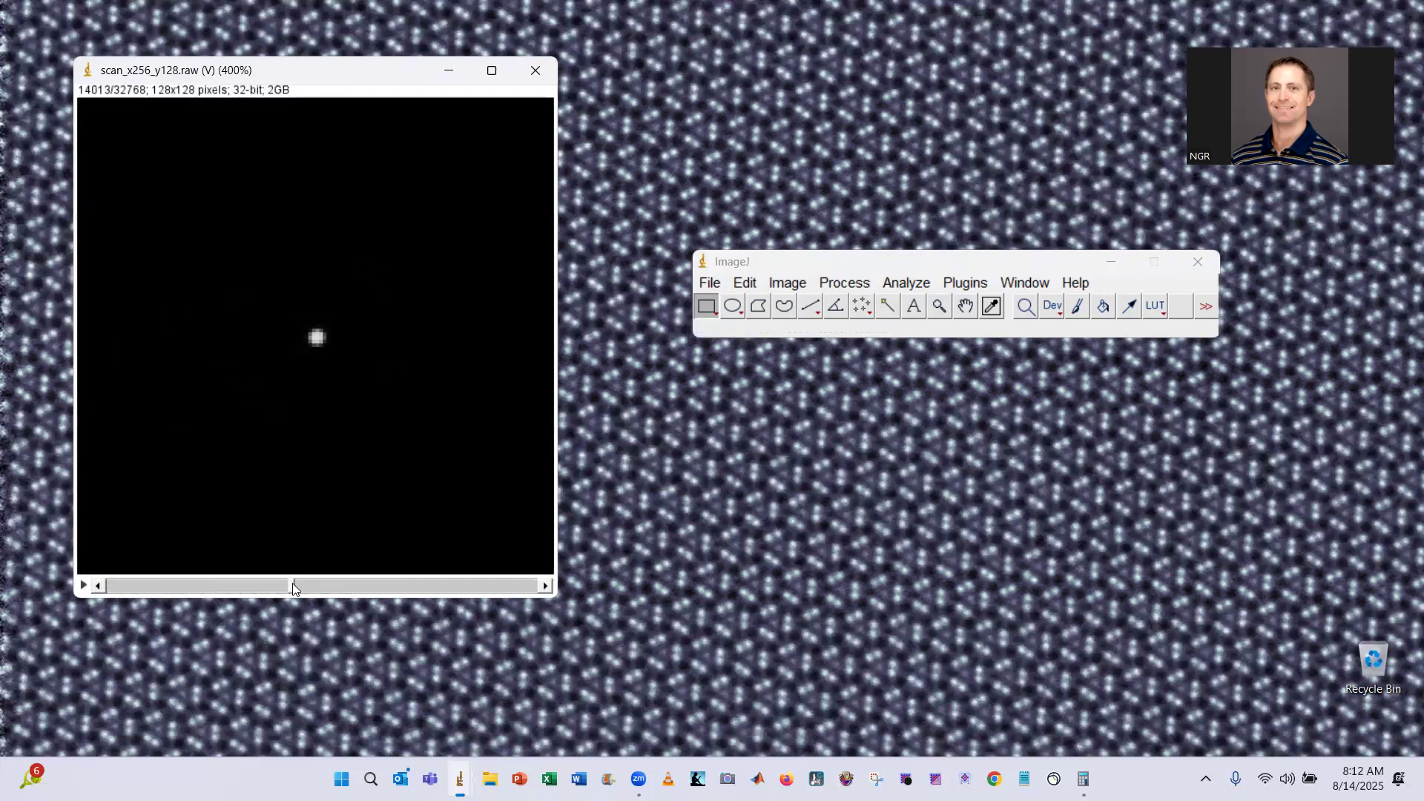
pyautogui.click(710, 282)
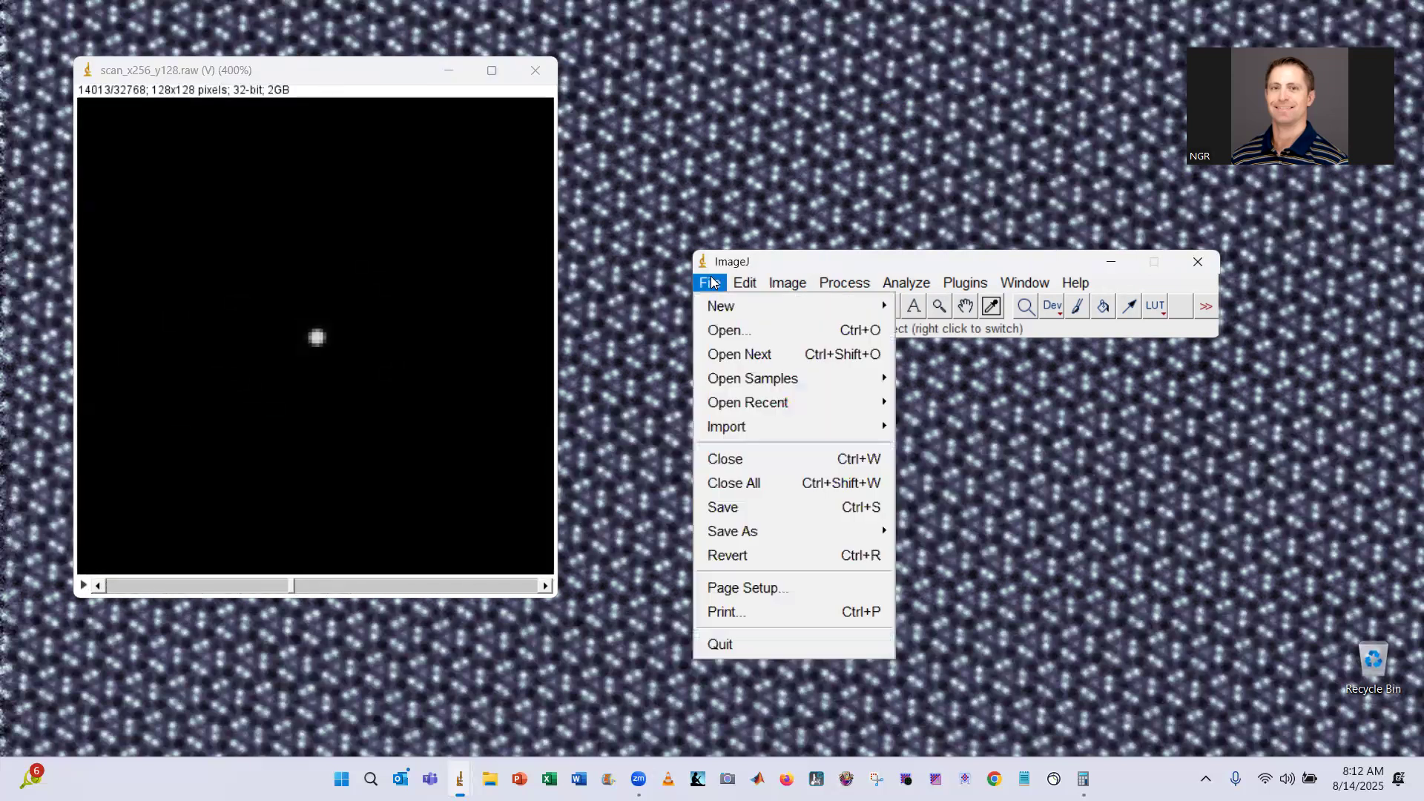
pyautogui.moveTo(803, 531)
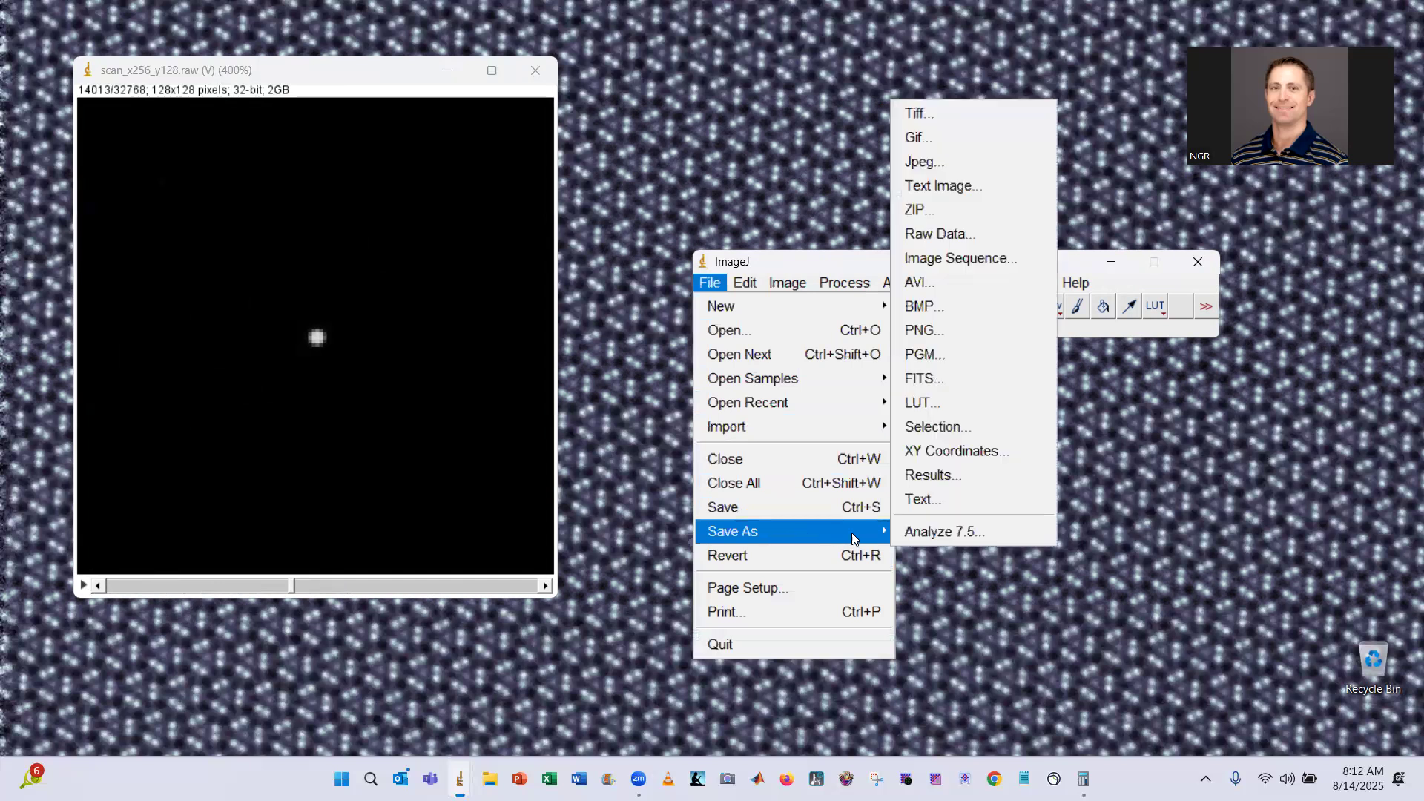
pyautogui.click(957, 258)
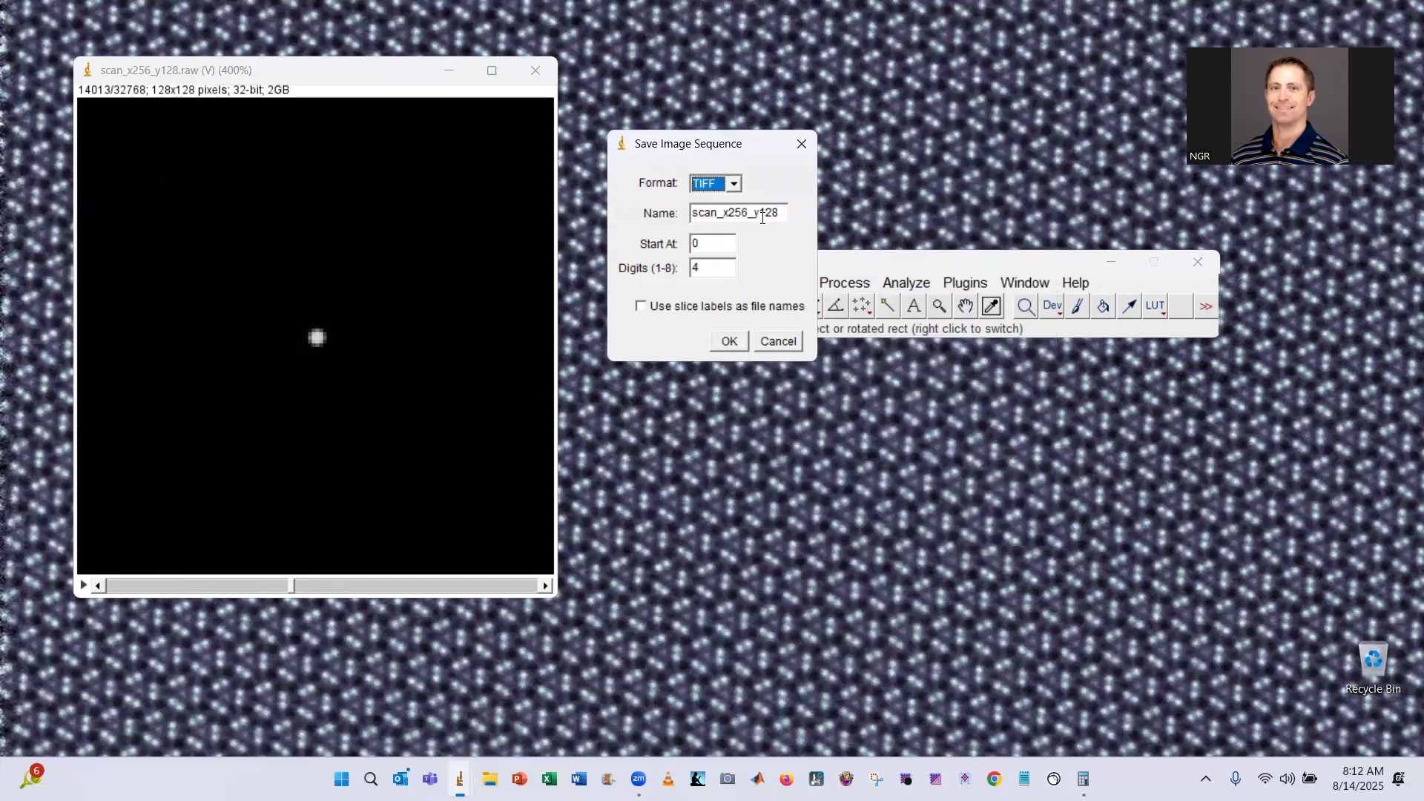
pyautogui.click(642, 307)
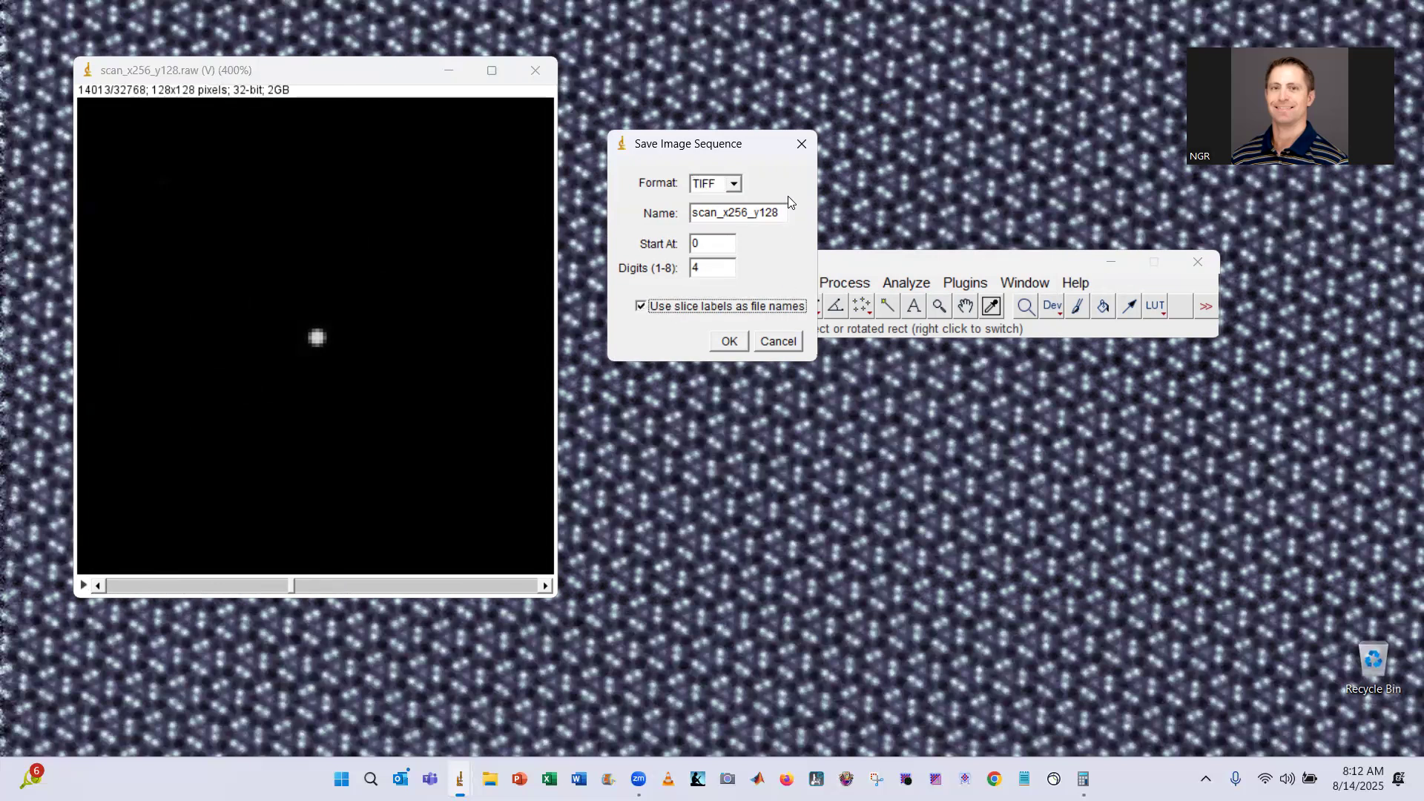
pyautogui.click(722, 246)
pyautogui.write('1')
pyautogui.click(719, 274)
pyautogui.click(718, 273)
pyautogui.press('BackSpace')
pyautogui.write('5')
pyautogui.click(783, 218)
pyautogui.press('Right')
pyautogui.write('_')
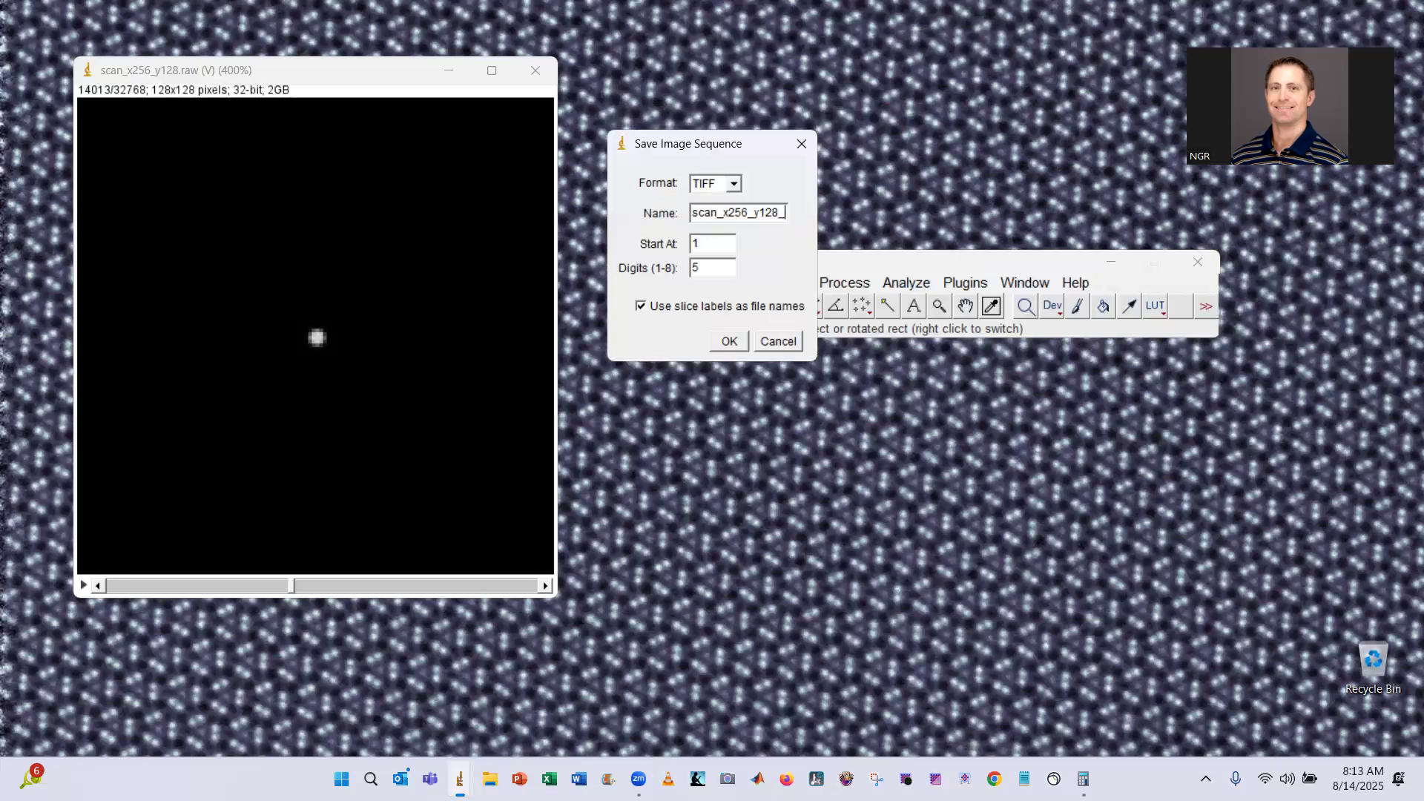
pyautogui.click(791, 342)
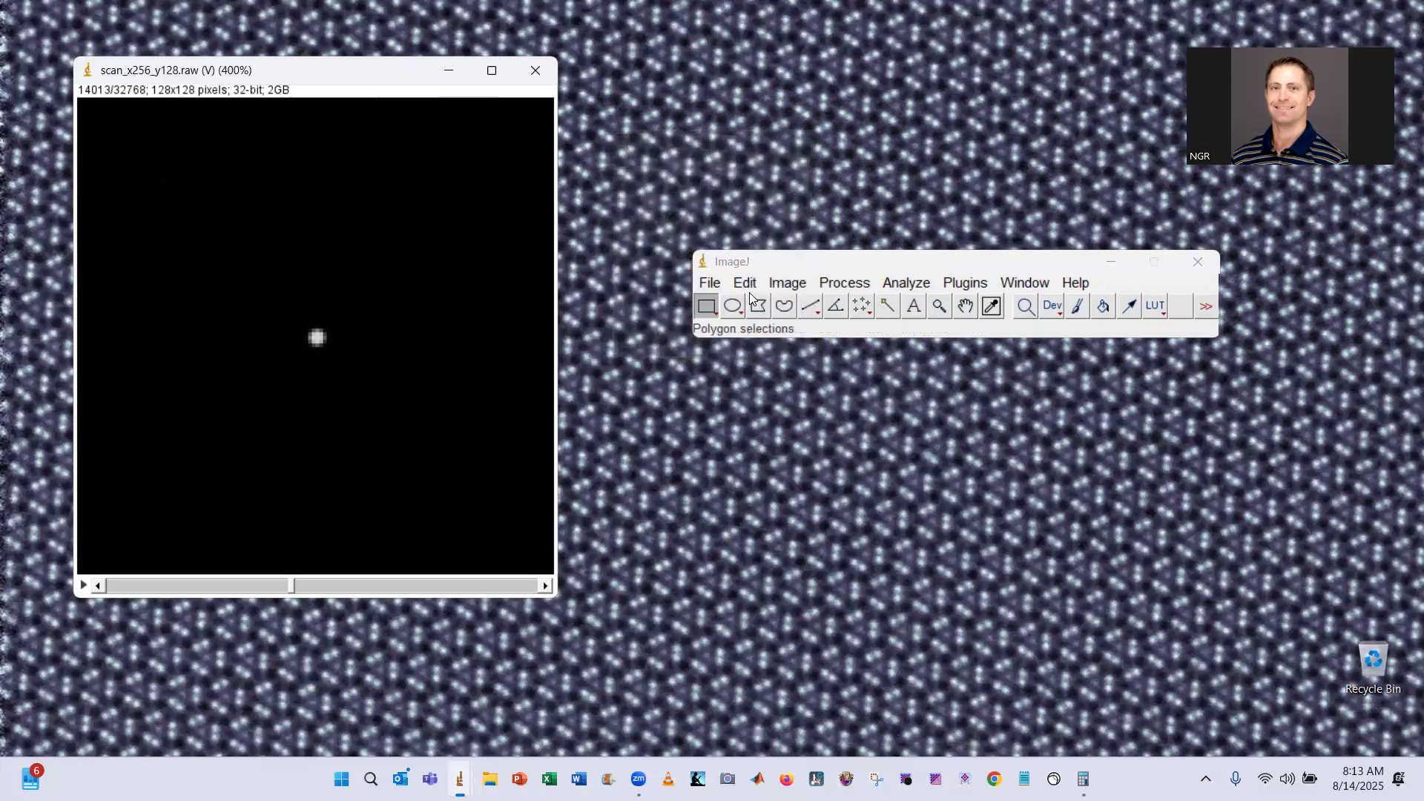
# - Duplicate slices 5000-6000 of the scan_x256_y128 virtual stack as a new stack
pyautogui.click(774, 283)
pyautogui.click(861, 512)
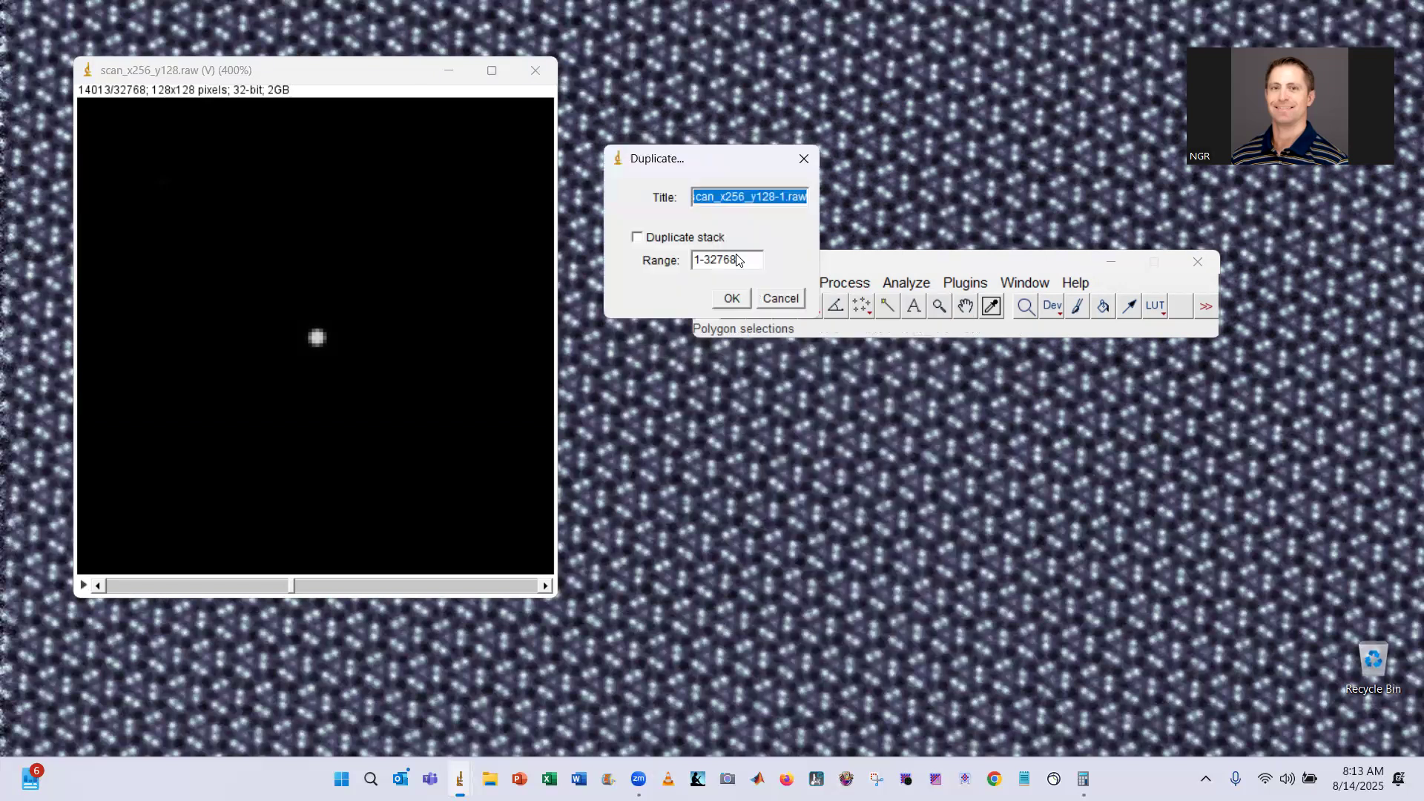
pyautogui.click(676, 238)
pyautogui.click(753, 264)
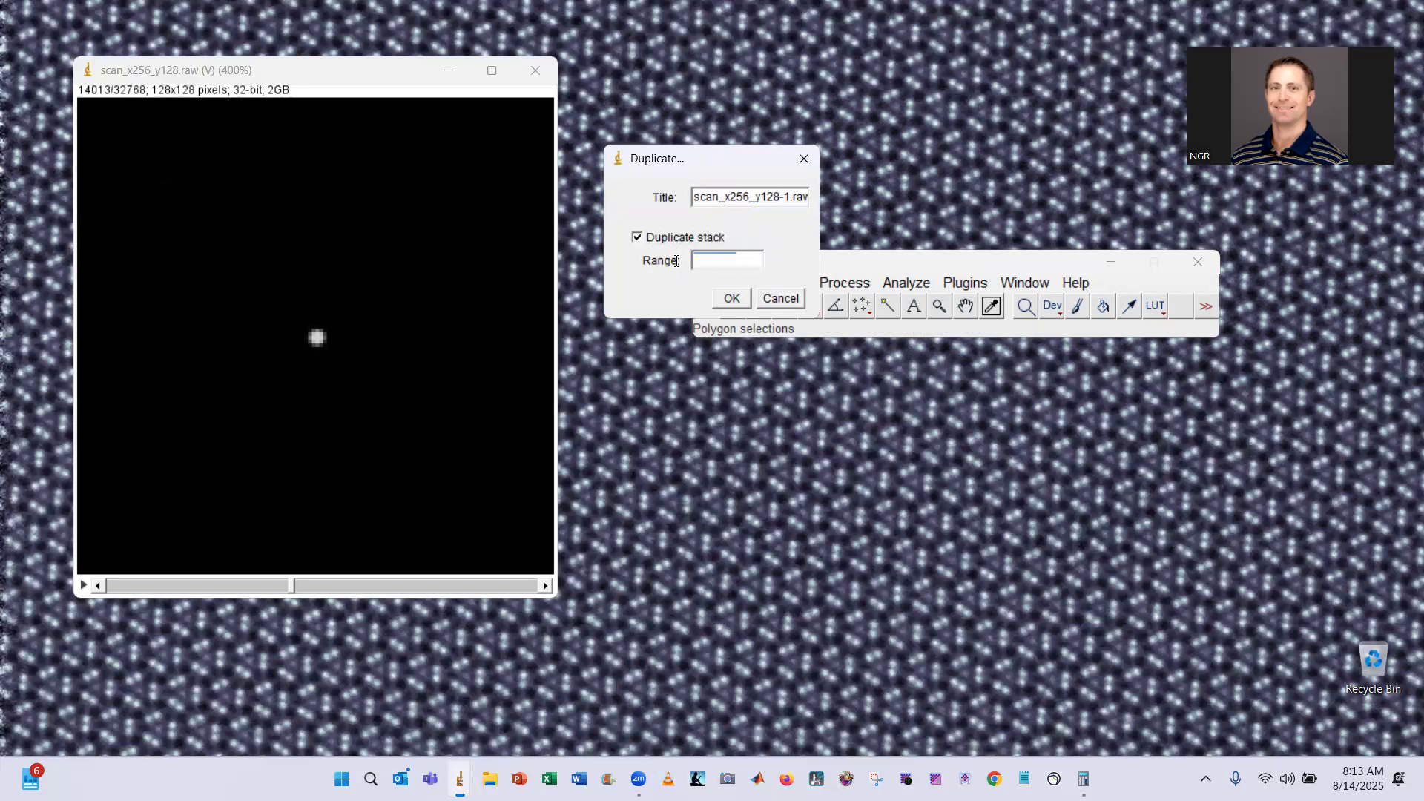
pyautogui.write('5000-6000')
pyautogui.click(732, 298)
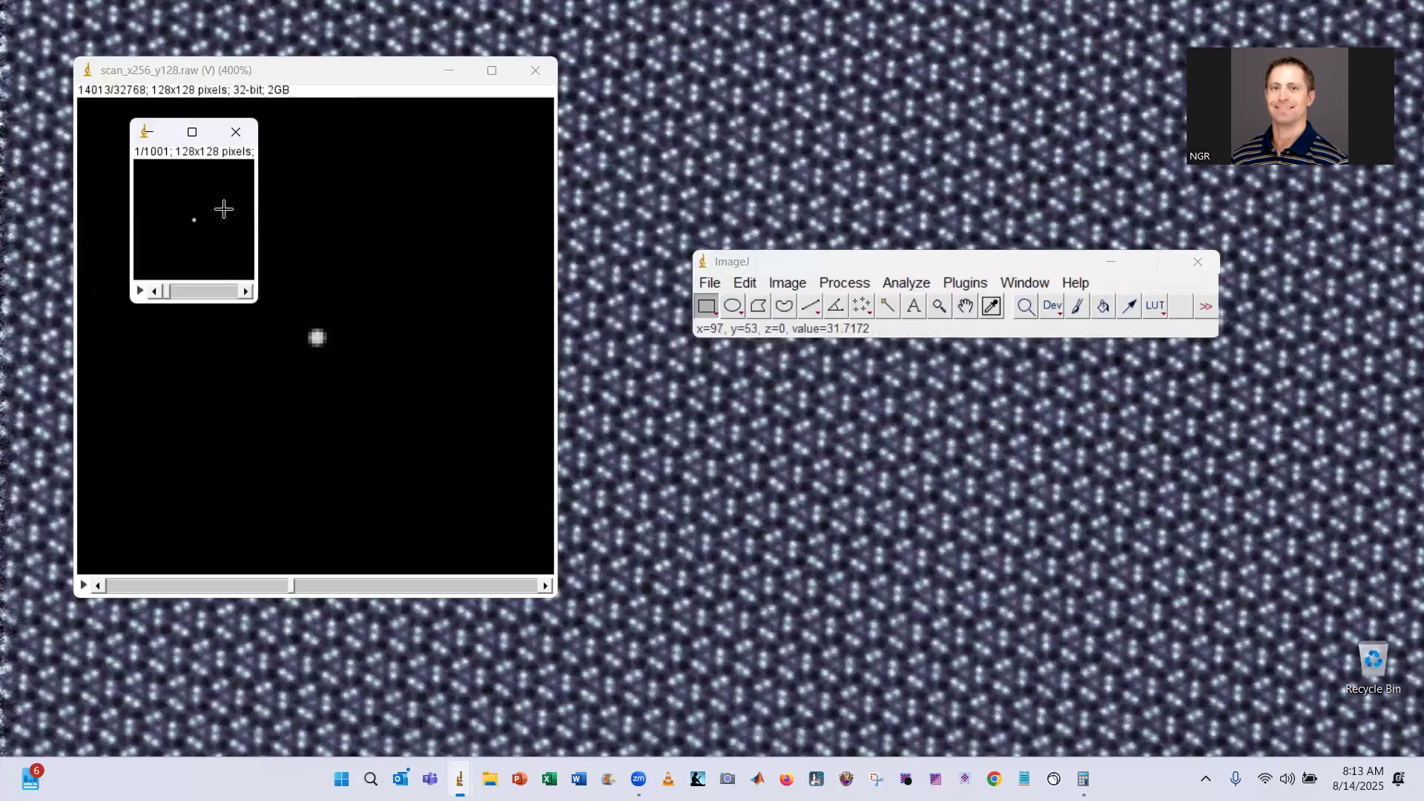
# - Configure the duplicated stack's image-sequence export as TIFF with name scan_x256_y128_, starting at 1, using slice labels as file names
pyautogui.click(709, 282)
pyautogui.moveTo(797, 531)
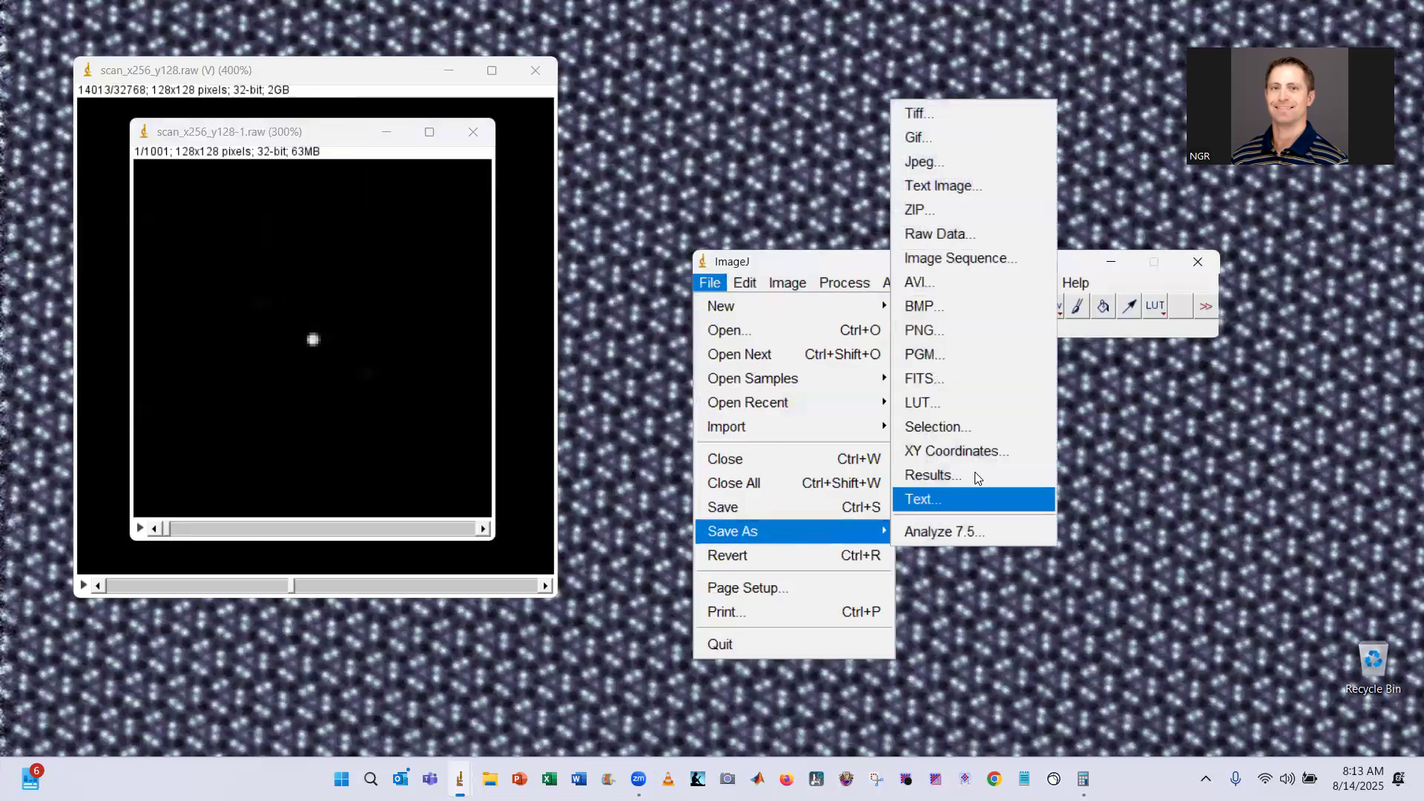
pyautogui.click(984, 258)
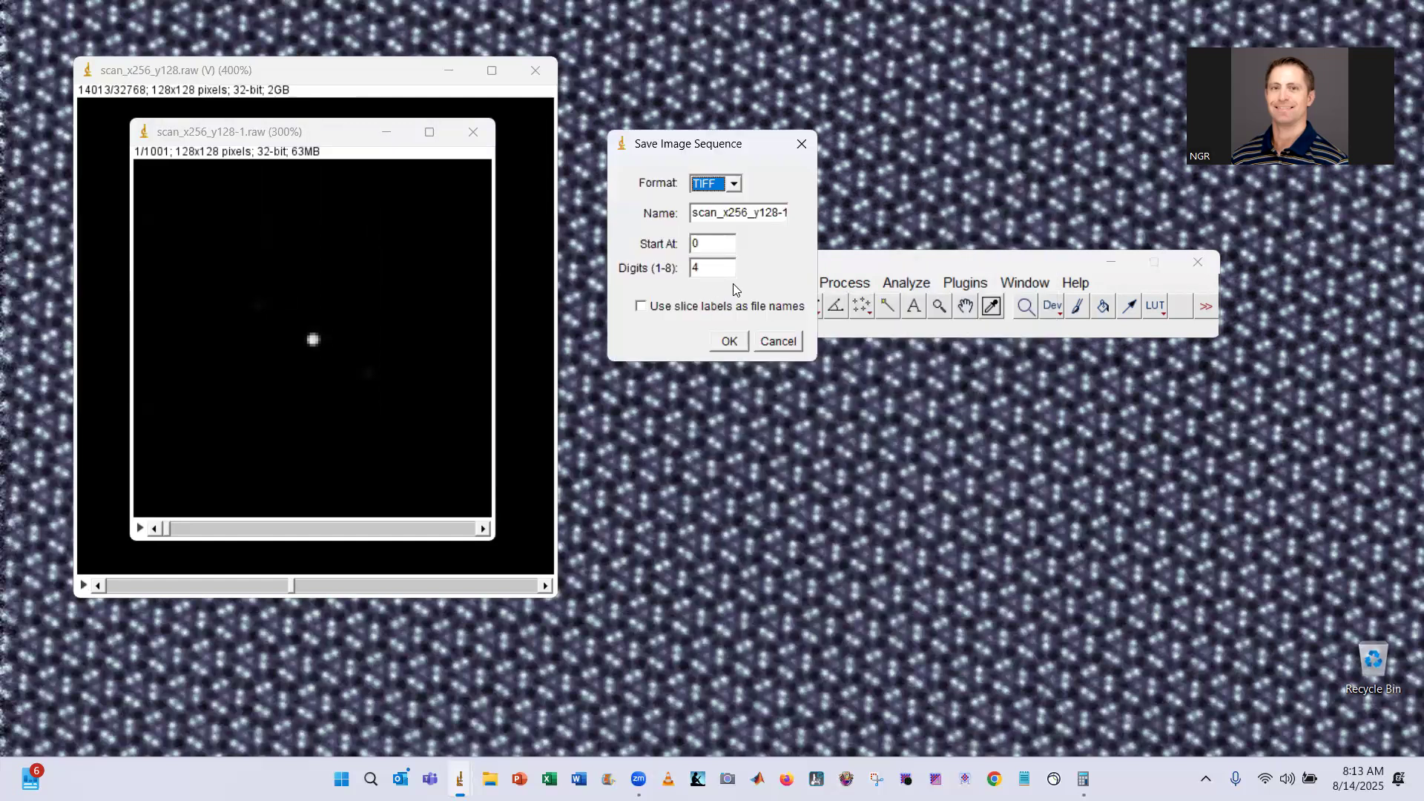
pyautogui.doubleClick(783, 215)
pyautogui.click(786, 213)
pyautogui.press('BackSpace')
pyautogui.press('BackSpace')
pyautogui.write('_')
pyautogui.press('Tab')
pyautogui.write('1')
pyautogui.click(688, 307)
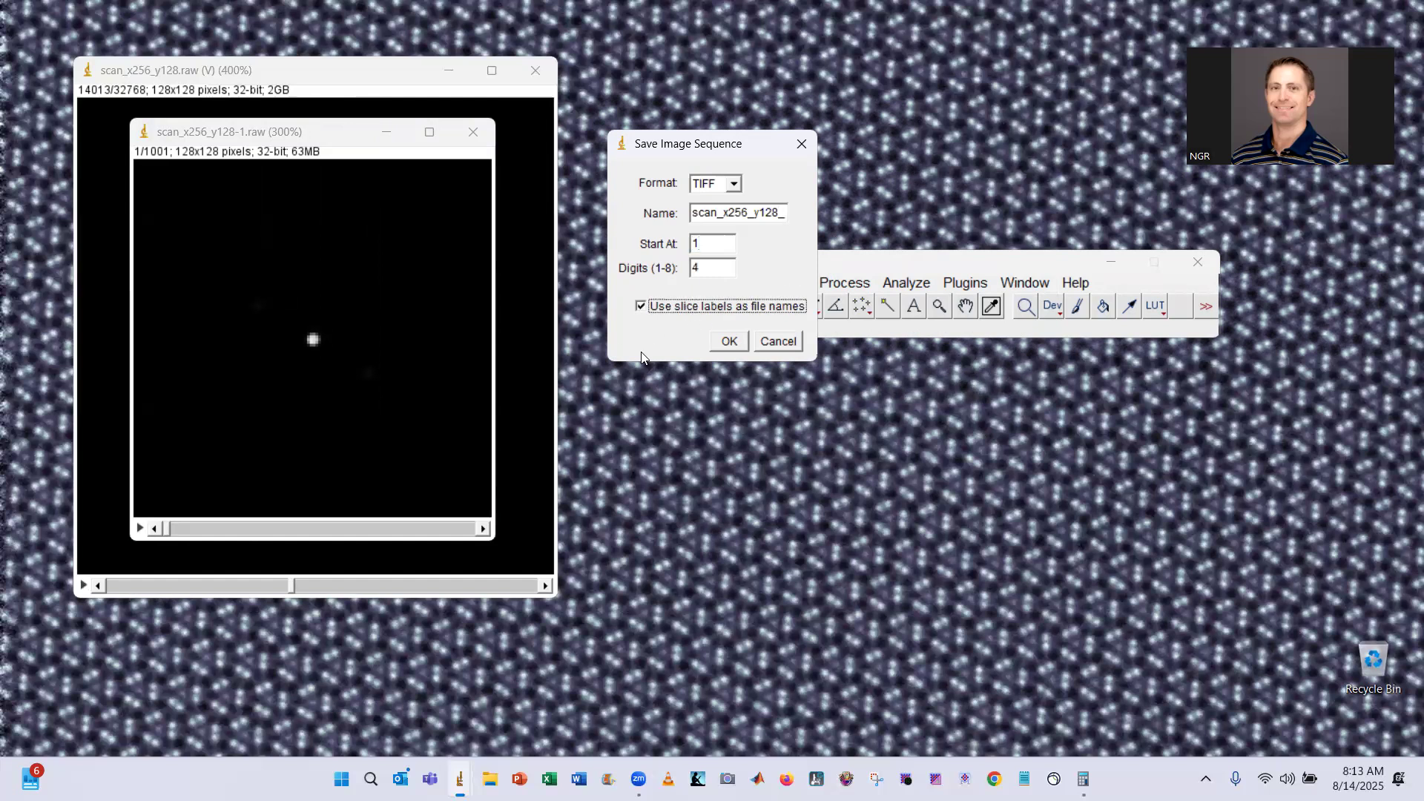
pyautogui.click(734, 184)
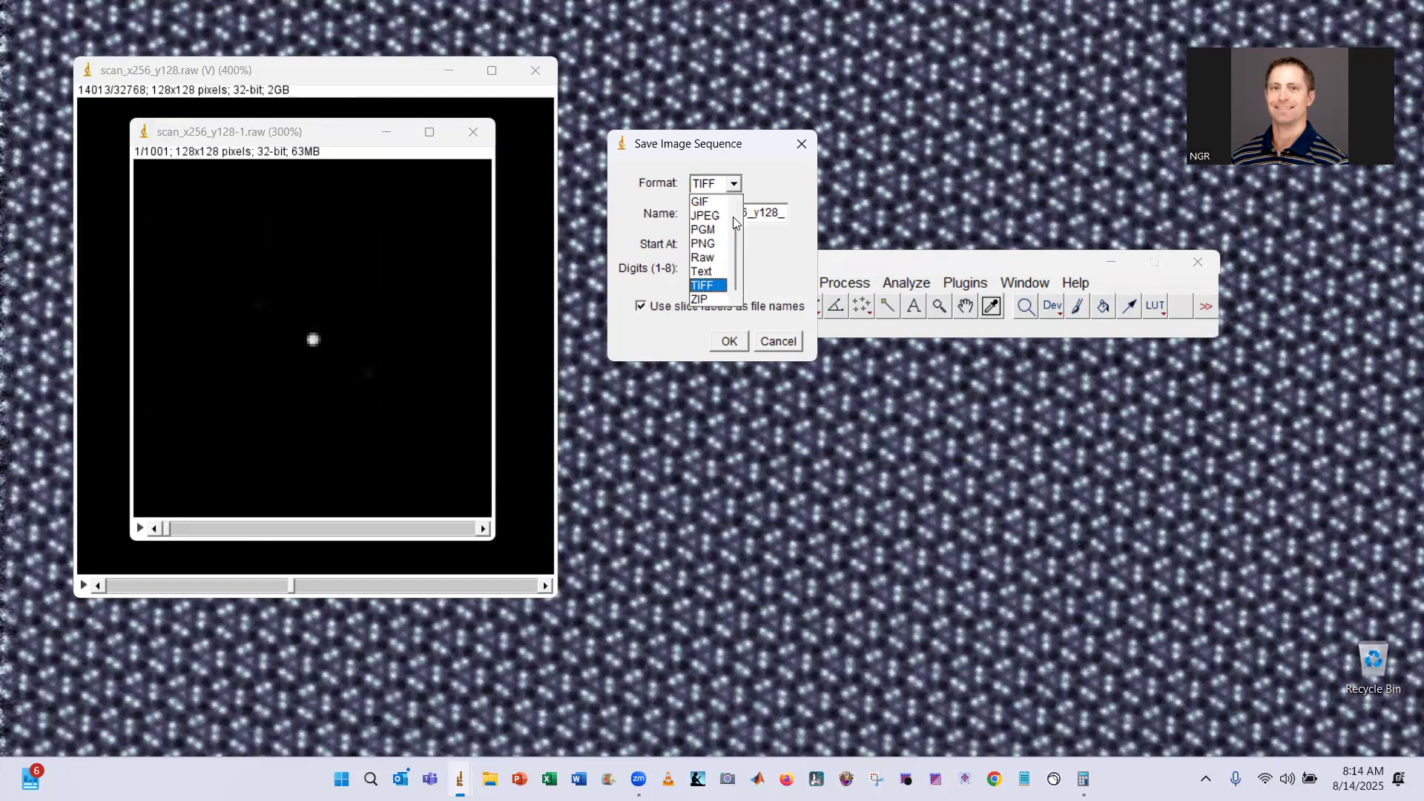
pyautogui.click(714, 286)
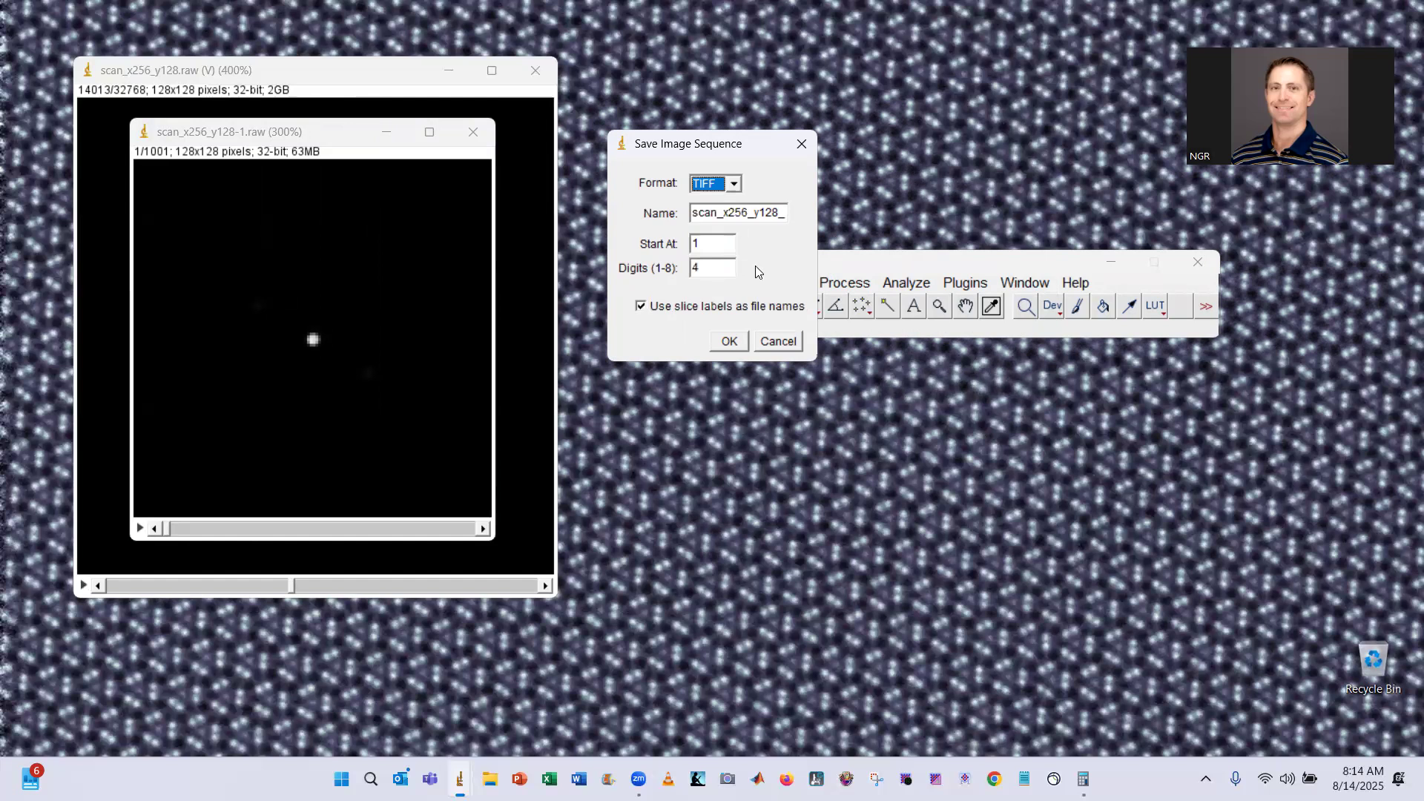
# - Save the image sequence into a new folder named DP_export_2 inside the EMPAD folder
pyautogui.click(732, 342)
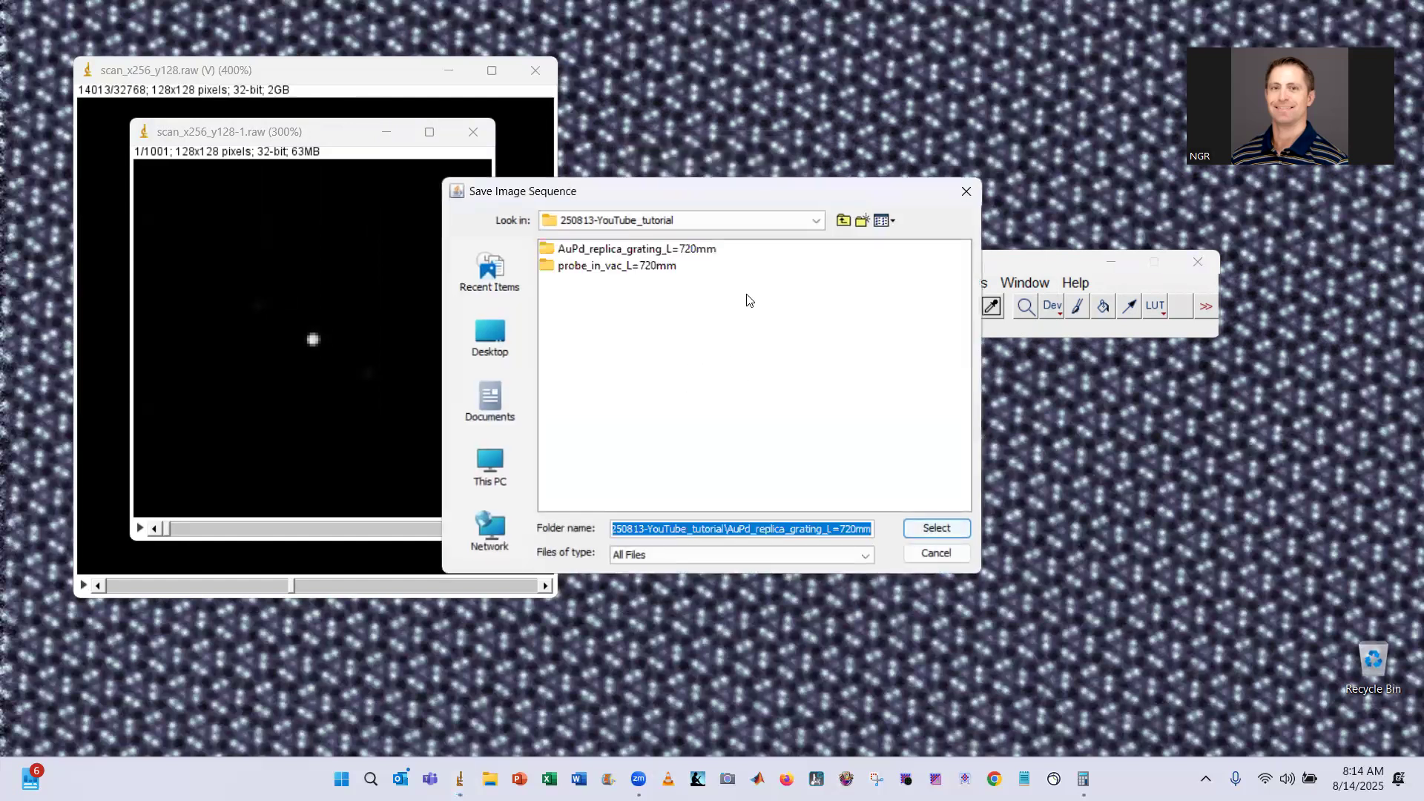
pyautogui.click(843, 221)
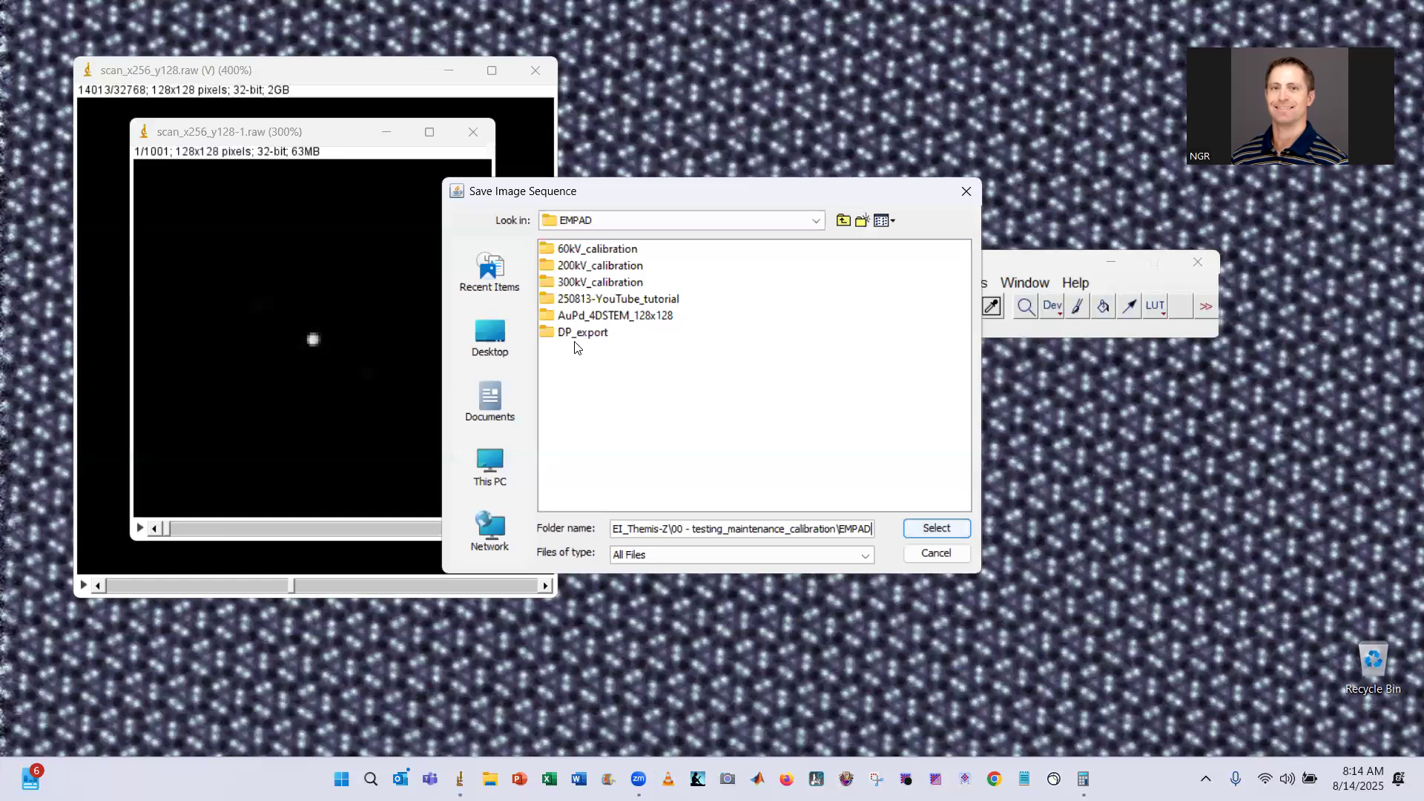
pyautogui.rightClick(593, 376)
pyautogui.click(653, 444)
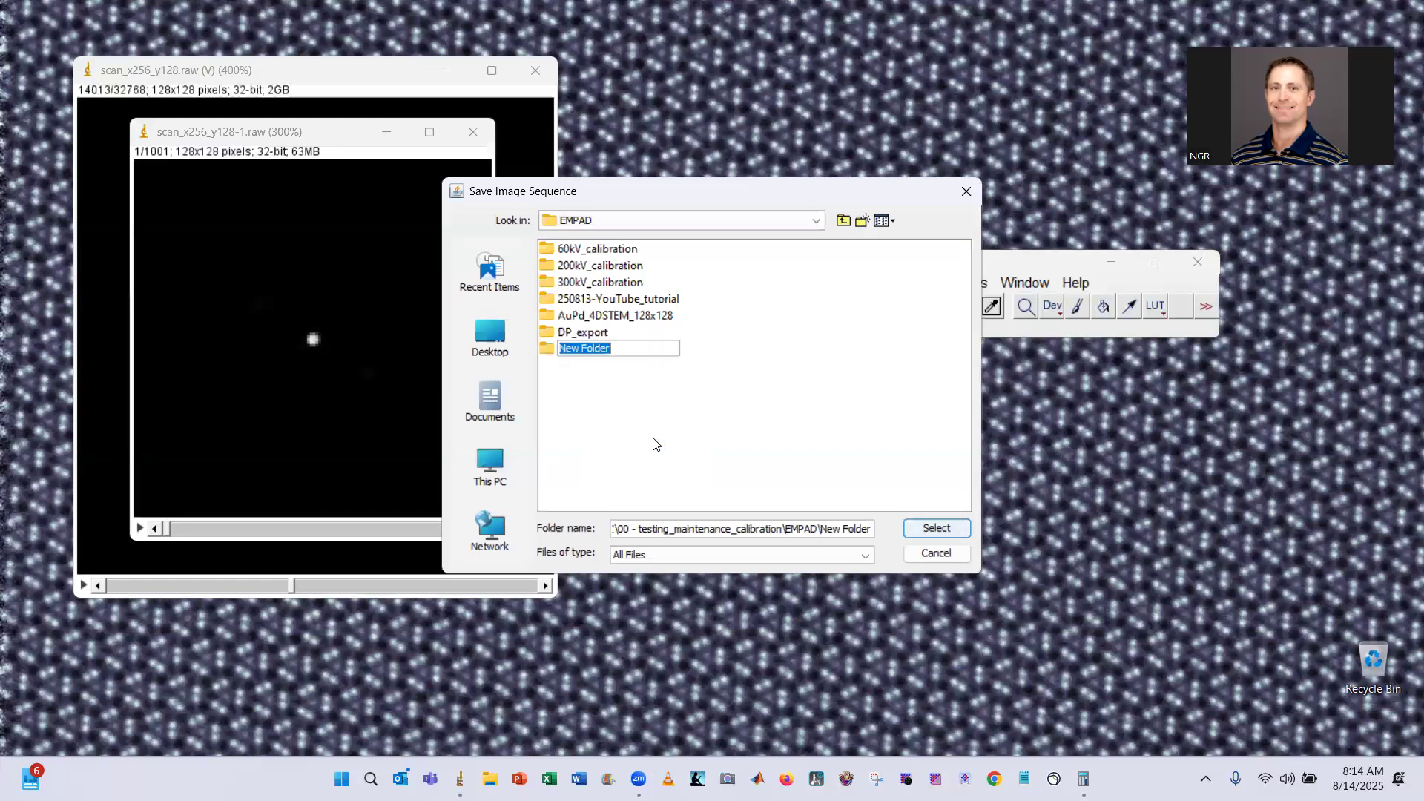
pyautogui.write('DP_expor')
pyautogui.write('t_')
pyautogui.write('v')
pyautogui.write('2')
pyautogui.press('BackSpace')
pyautogui.write('2')
pyautogui.press('Return')
pyautogui.doubleClick(613, 350)
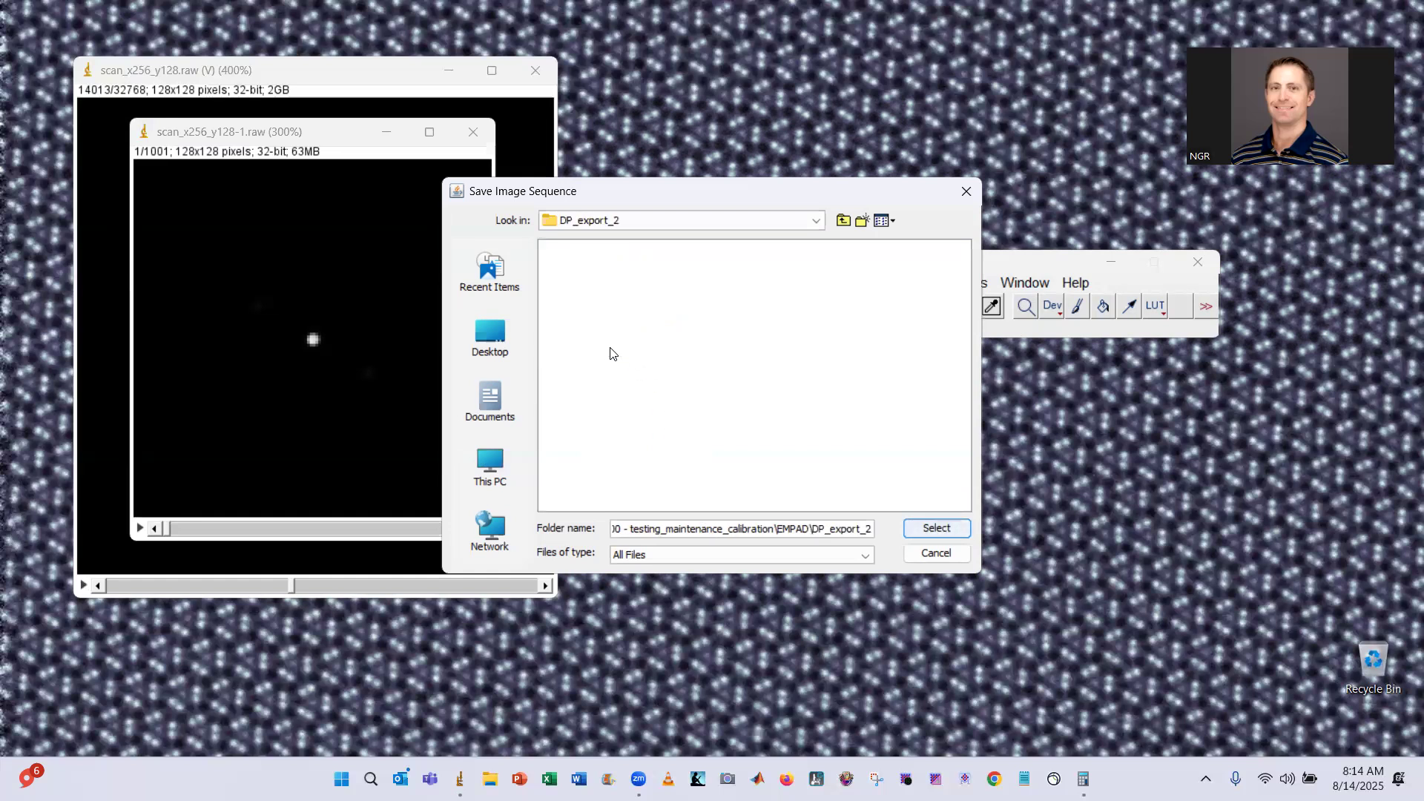
pyautogui.click(937, 527)
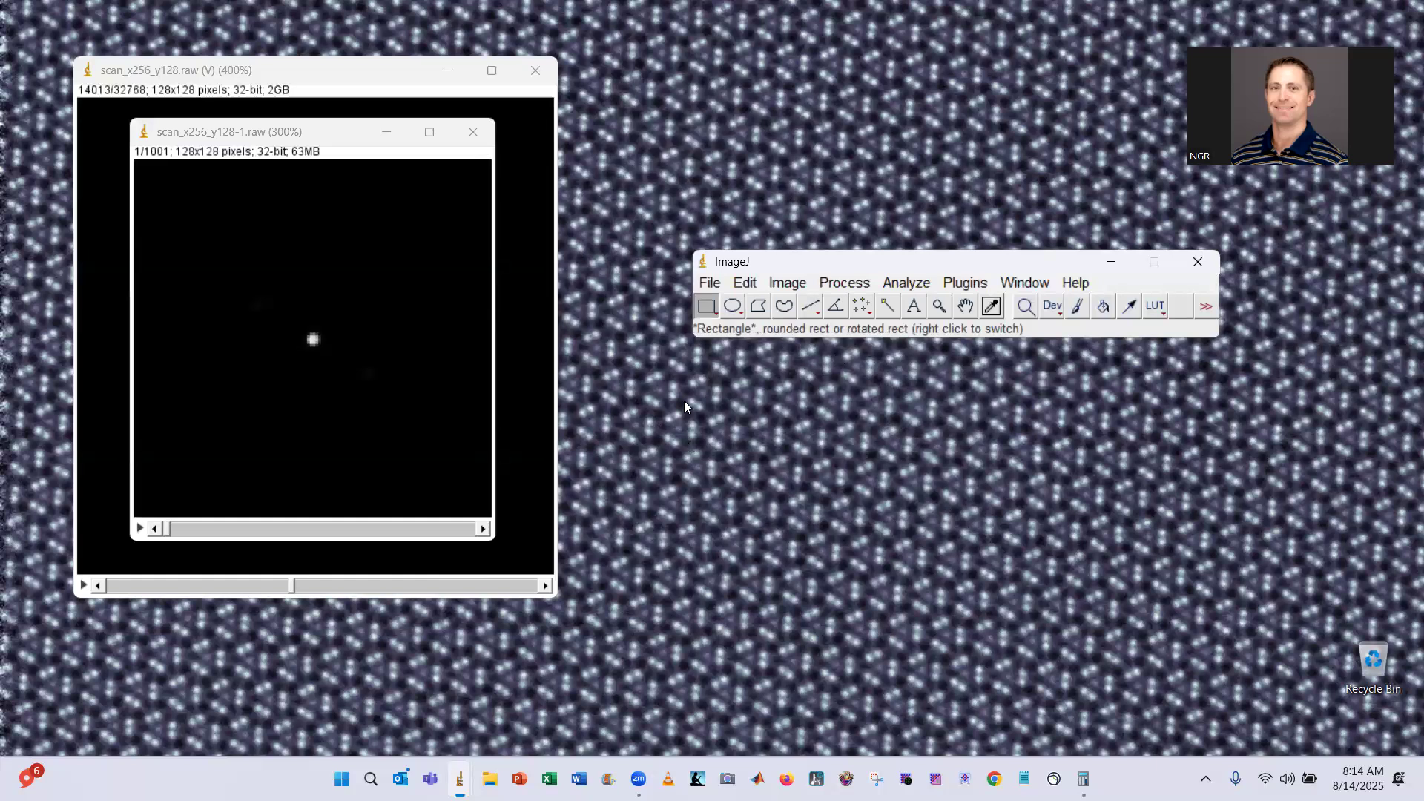
# - Show the DP_export_2 folder's contents as a list in the Open dialog and check the exported files from first to last
pyautogui.moveTo(849, 268); pyautogui.dragTo(790, 246)
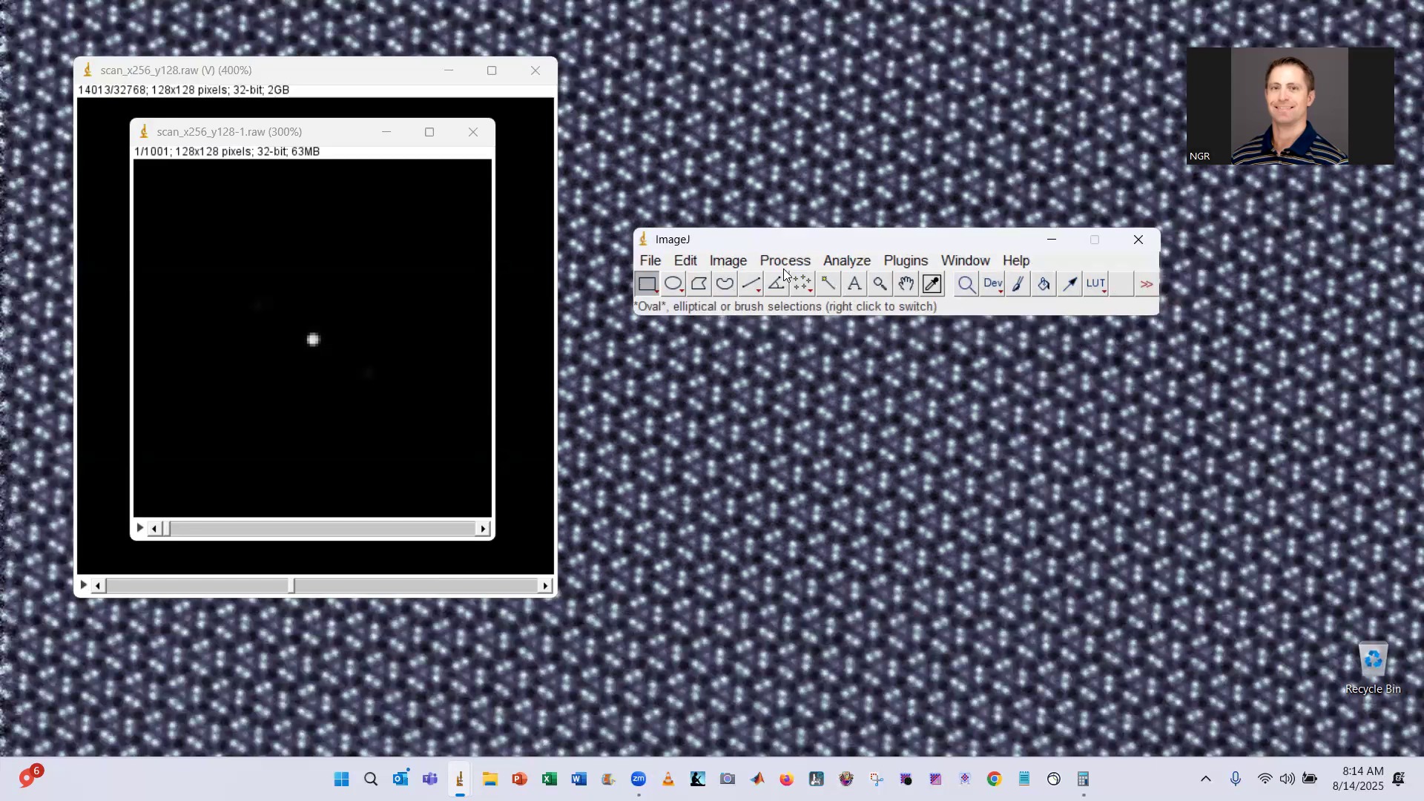
pyautogui.click(647, 260)
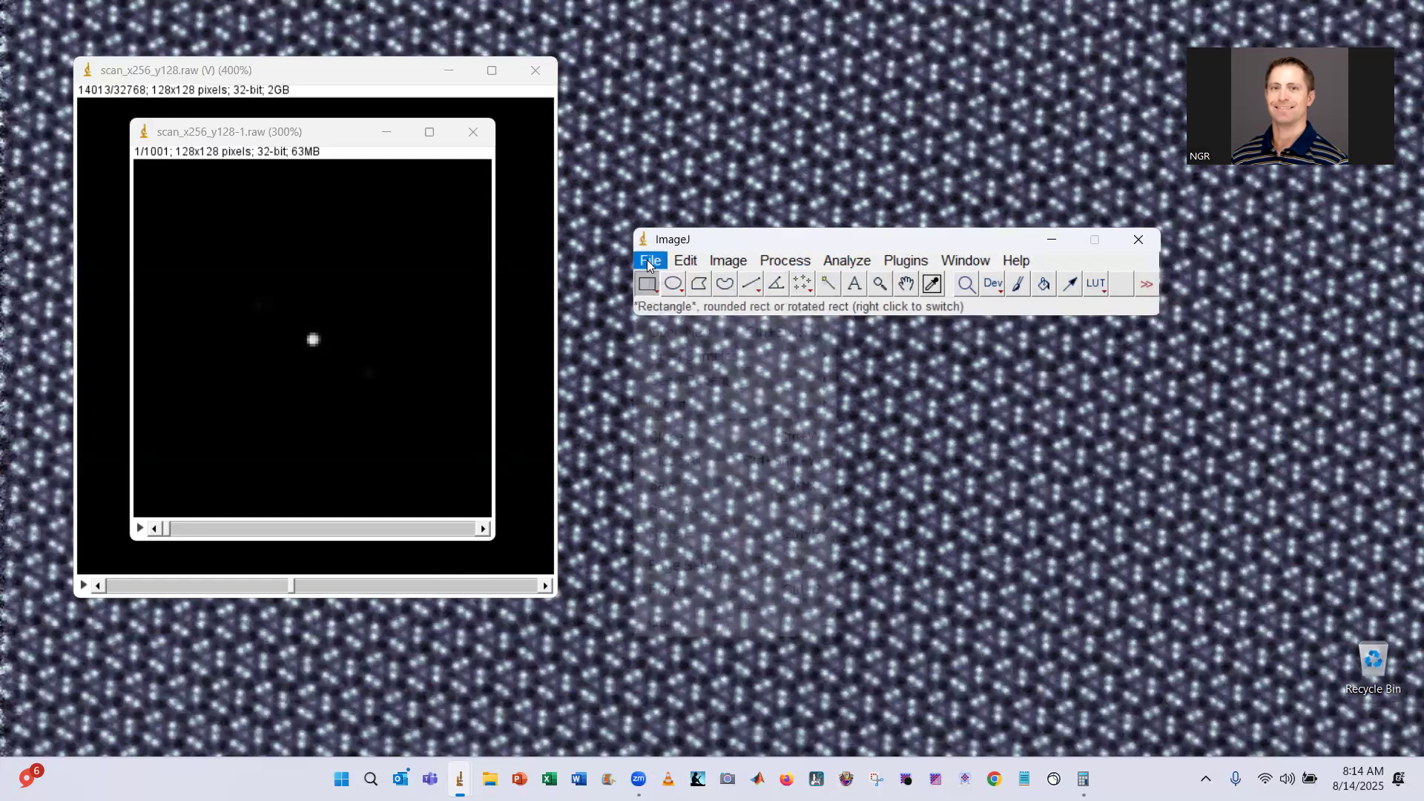
pyautogui.click(662, 306)
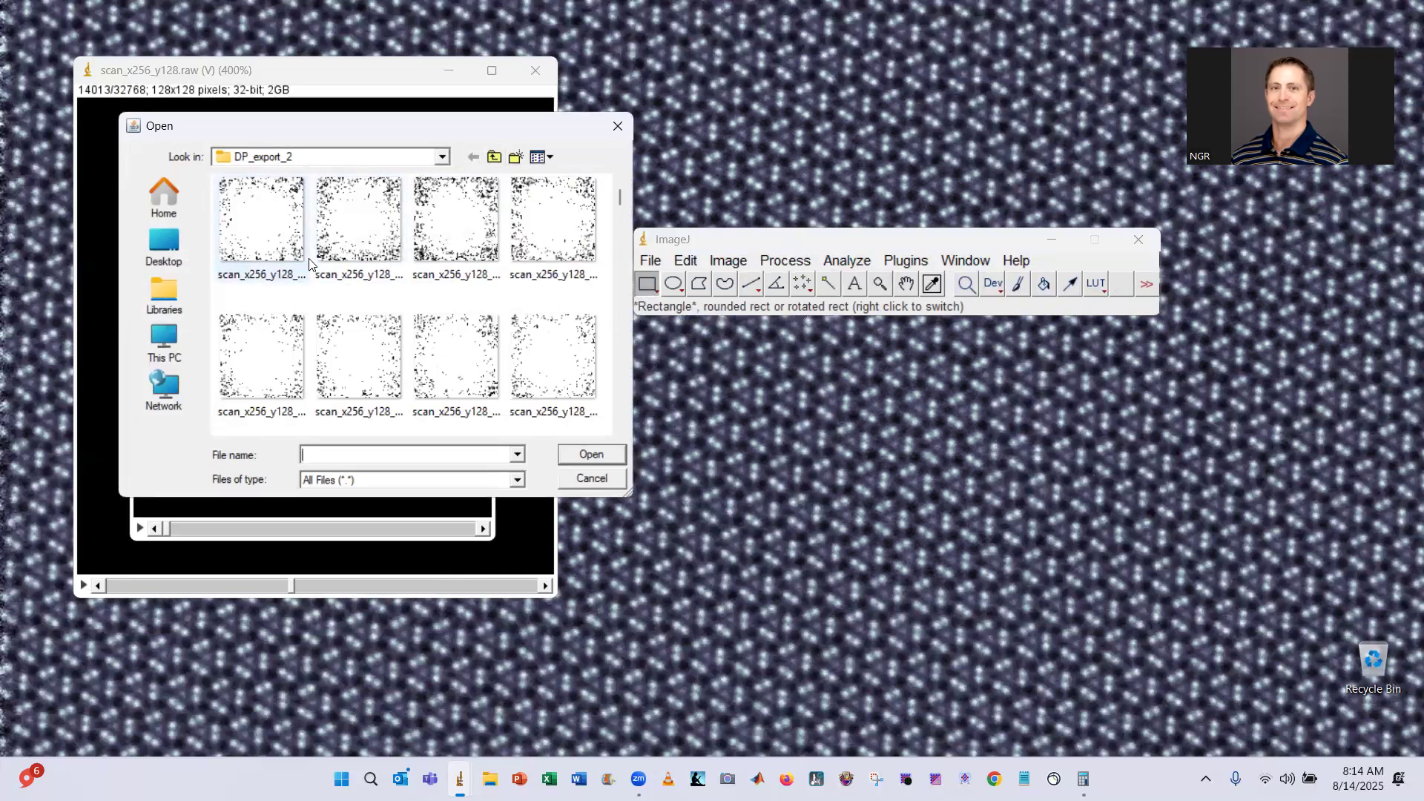
pyautogui.rightClick(420, 314)
pyautogui.moveTo(482, 317)
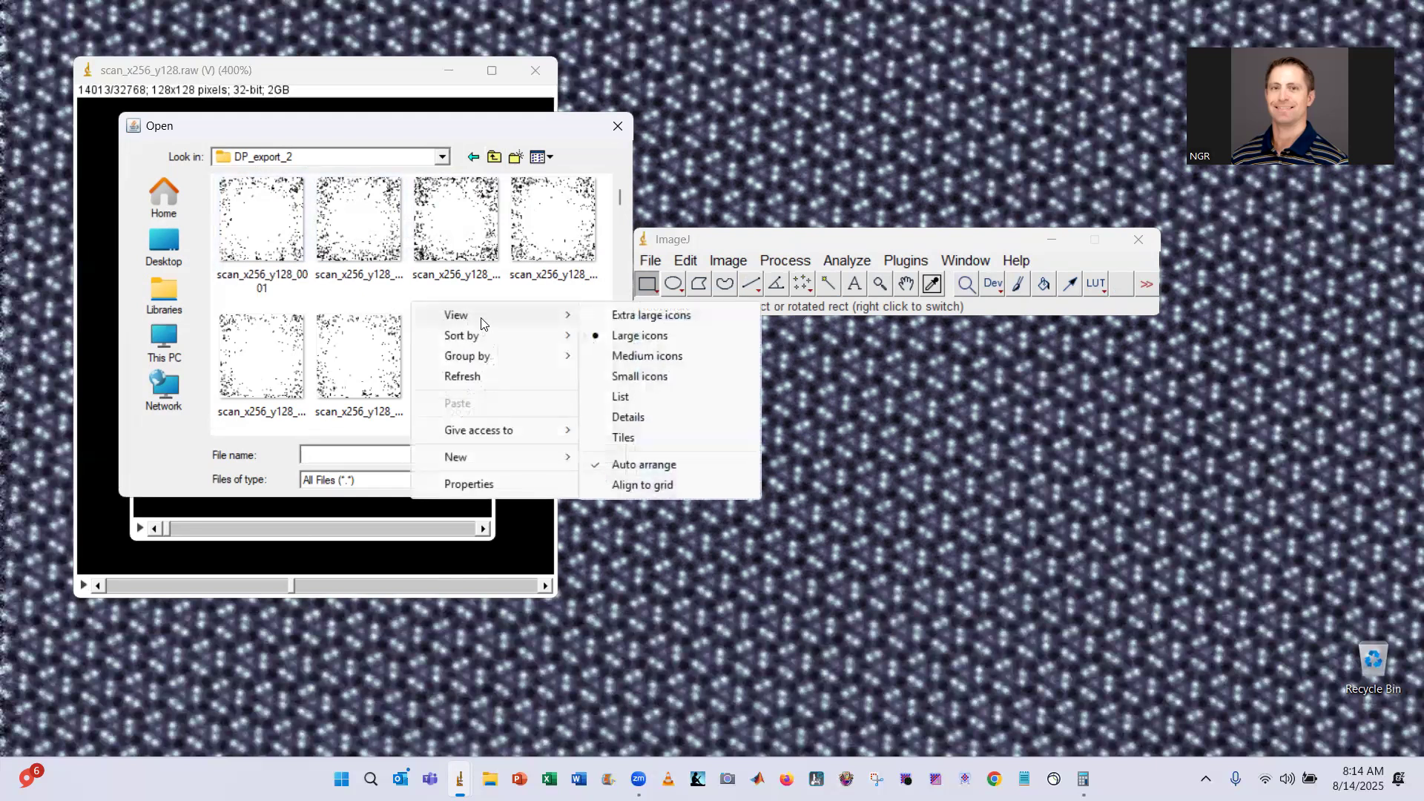
pyautogui.click(633, 401)
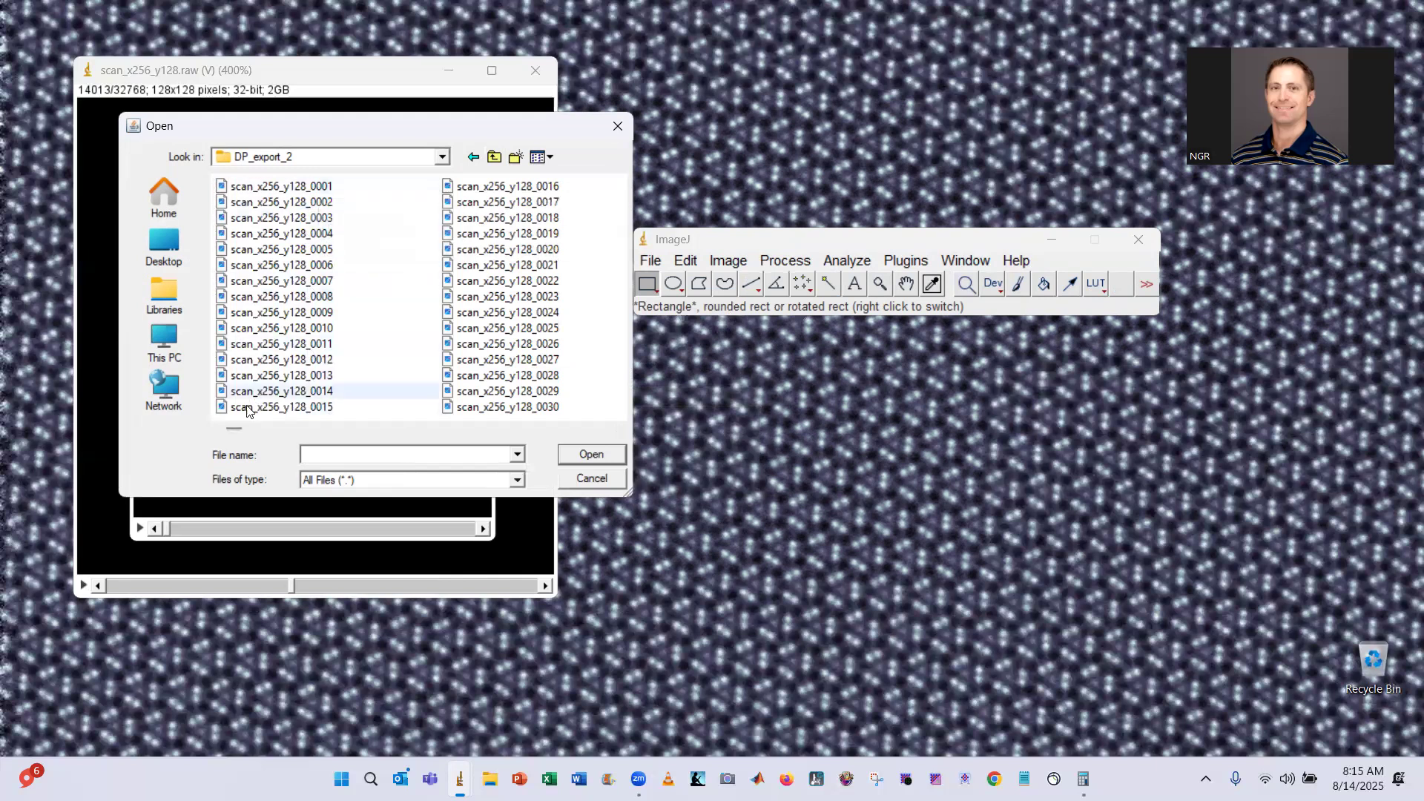
pyautogui.moveTo(239, 427); pyautogui.dragTo(462, 428)
pyautogui.moveTo(578, 434); pyautogui.dragTo(613, 435)
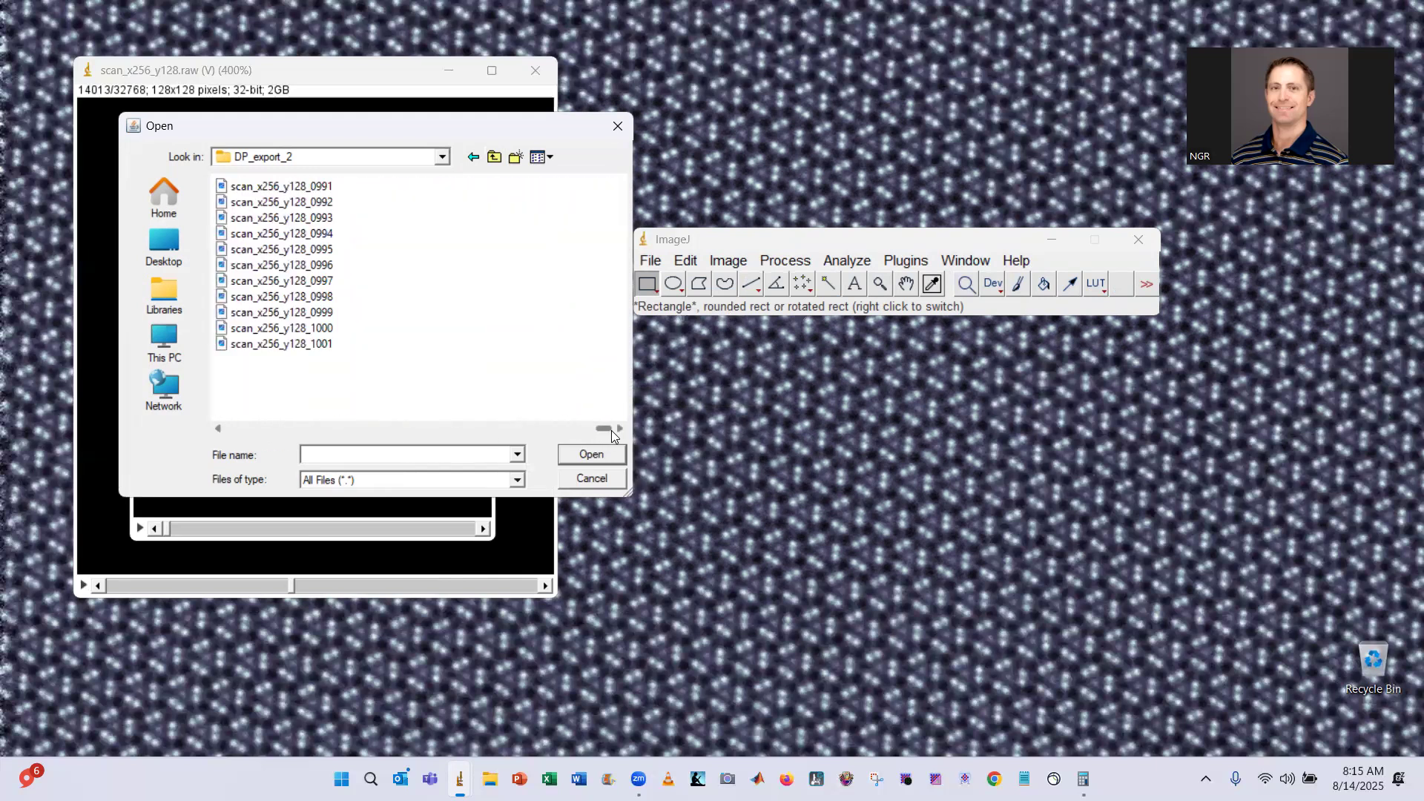
pyautogui.moveTo(611, 430); pyautogui.dragTo(215, 430)
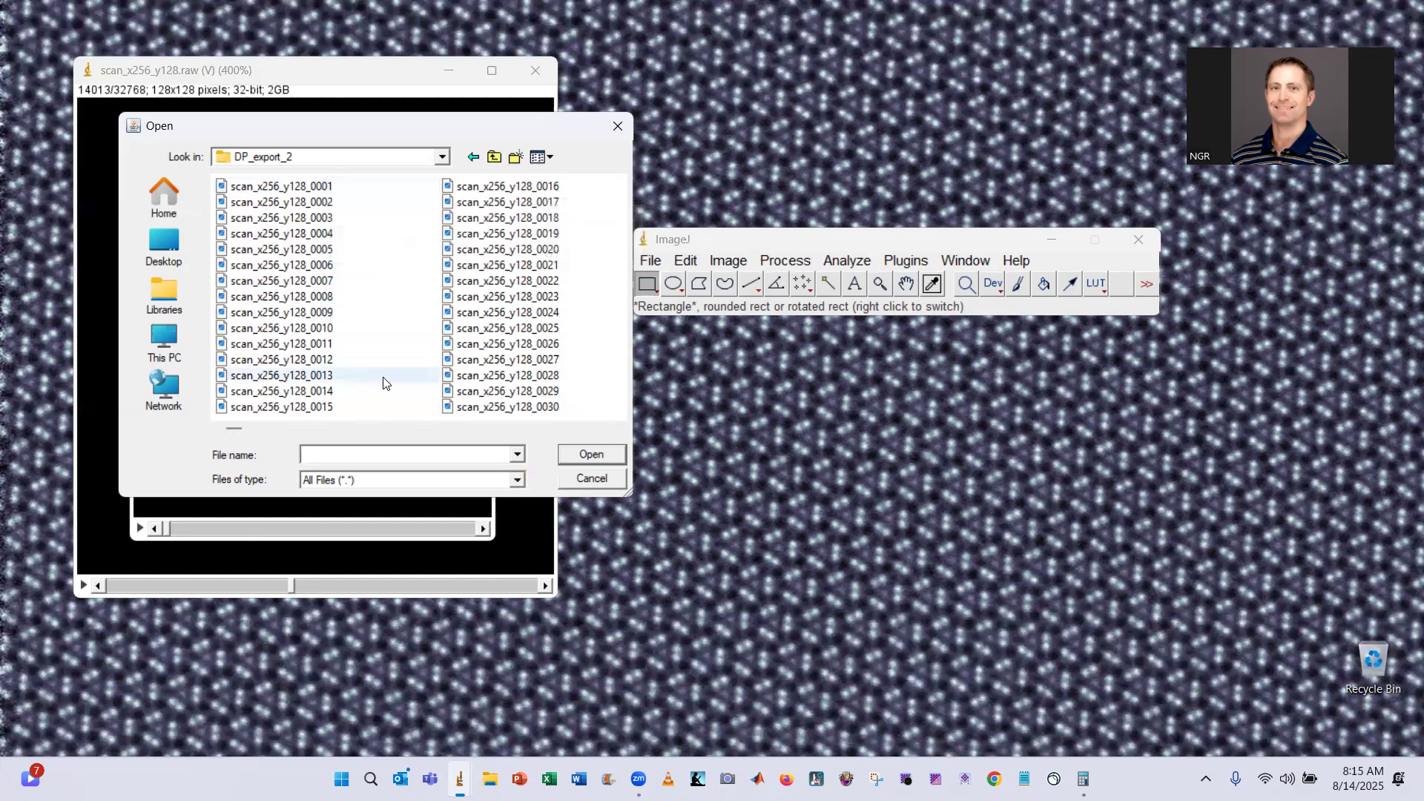
# - Open the exported diffraction pattern scan_x256_y128_0022 and move its window clear of the stack windows' title bars
pyautogui.click(524, 282)
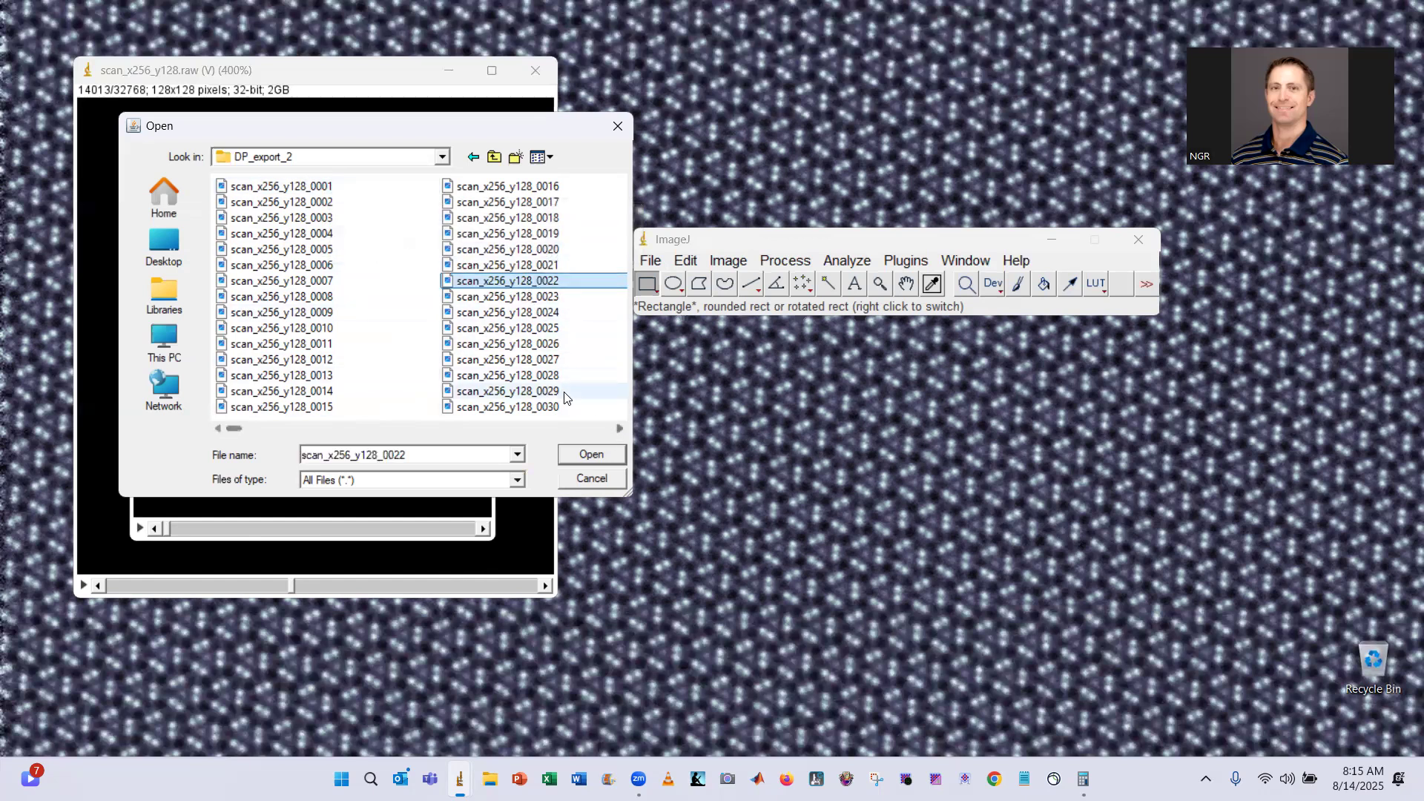
pyautogui.click(600, 457)
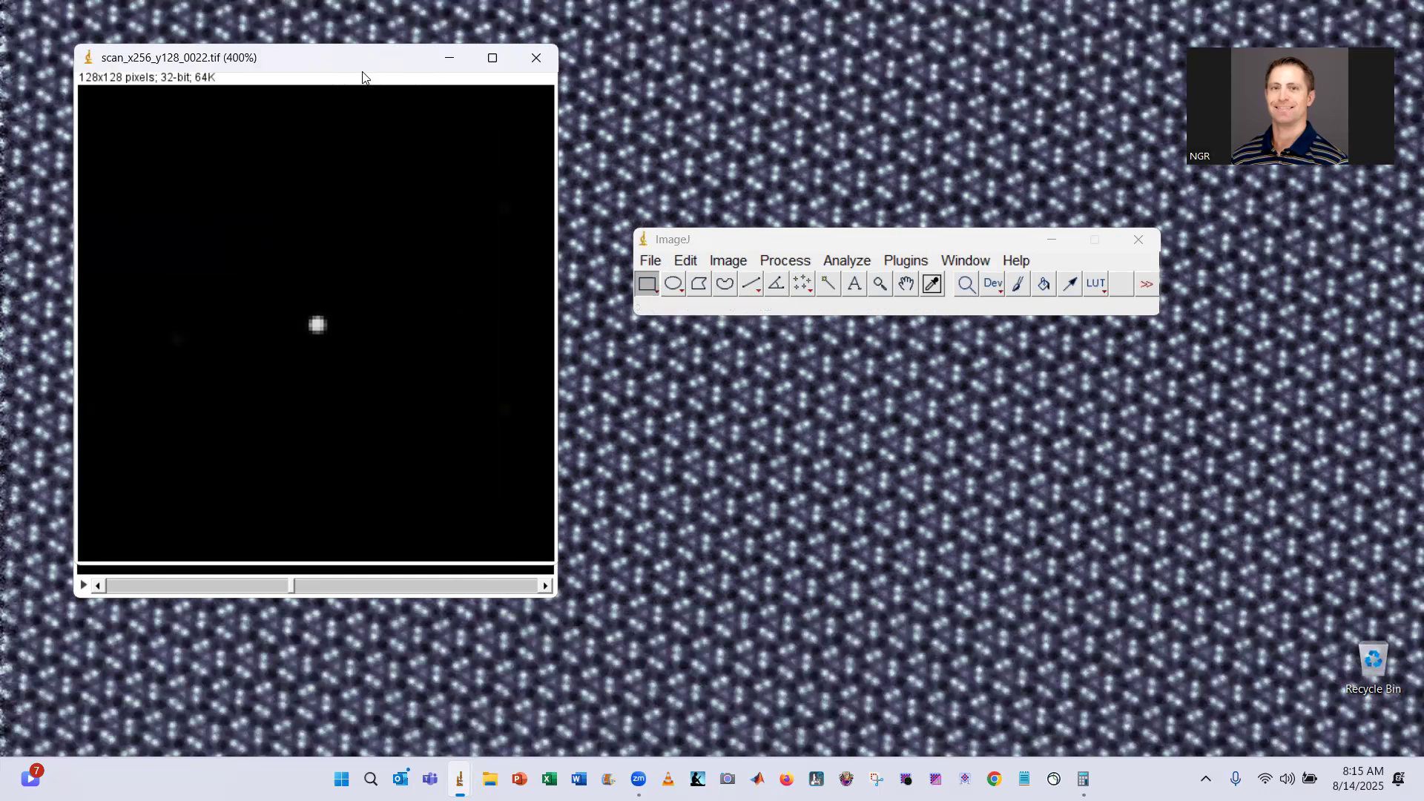
pyautogui.moveTo(362, 68); pyautogui.dragTo(378, 163)
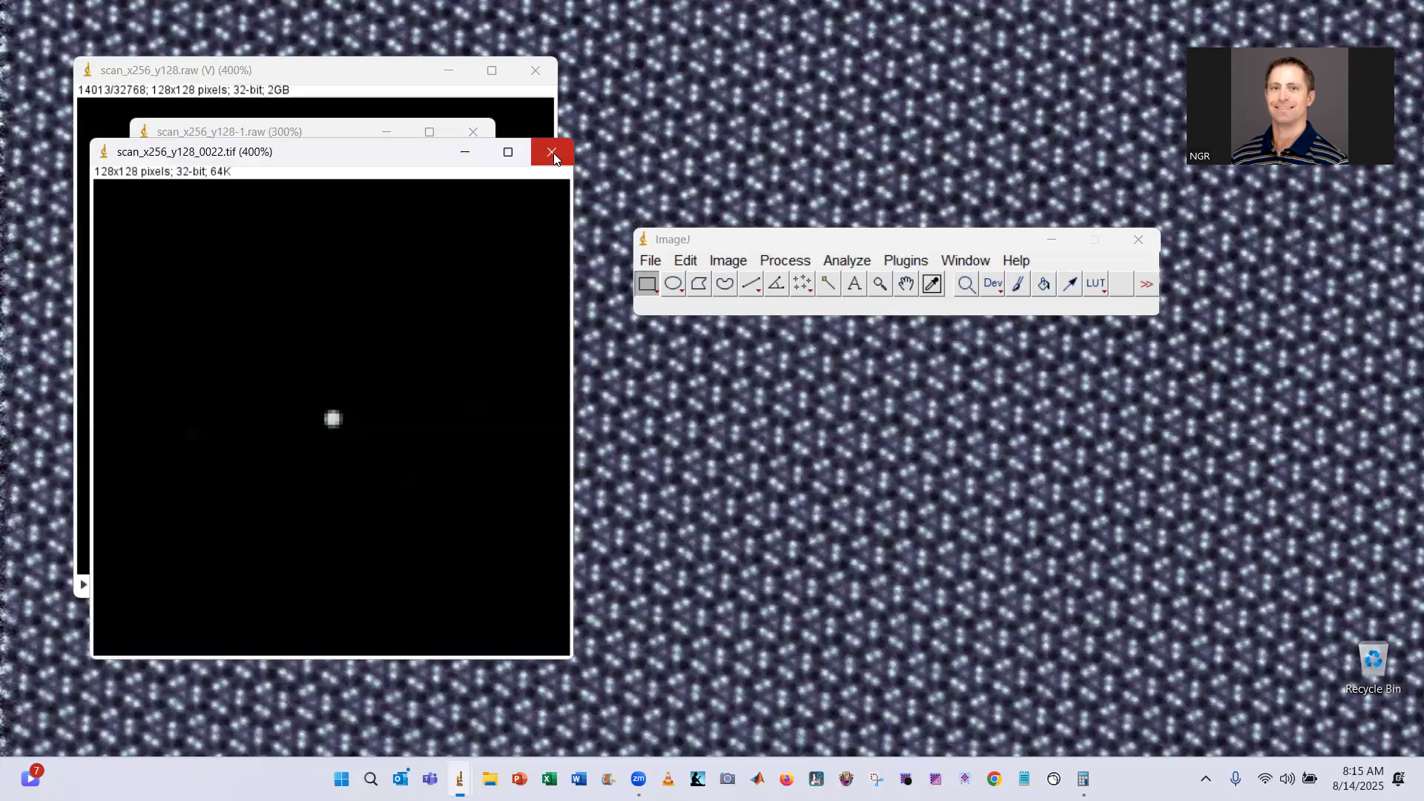
# - Close the exported pattern image and the duplicated 1001-slice stack, keeping the original scan_x256_y128 stack open
pyautogui.click(552, 152)
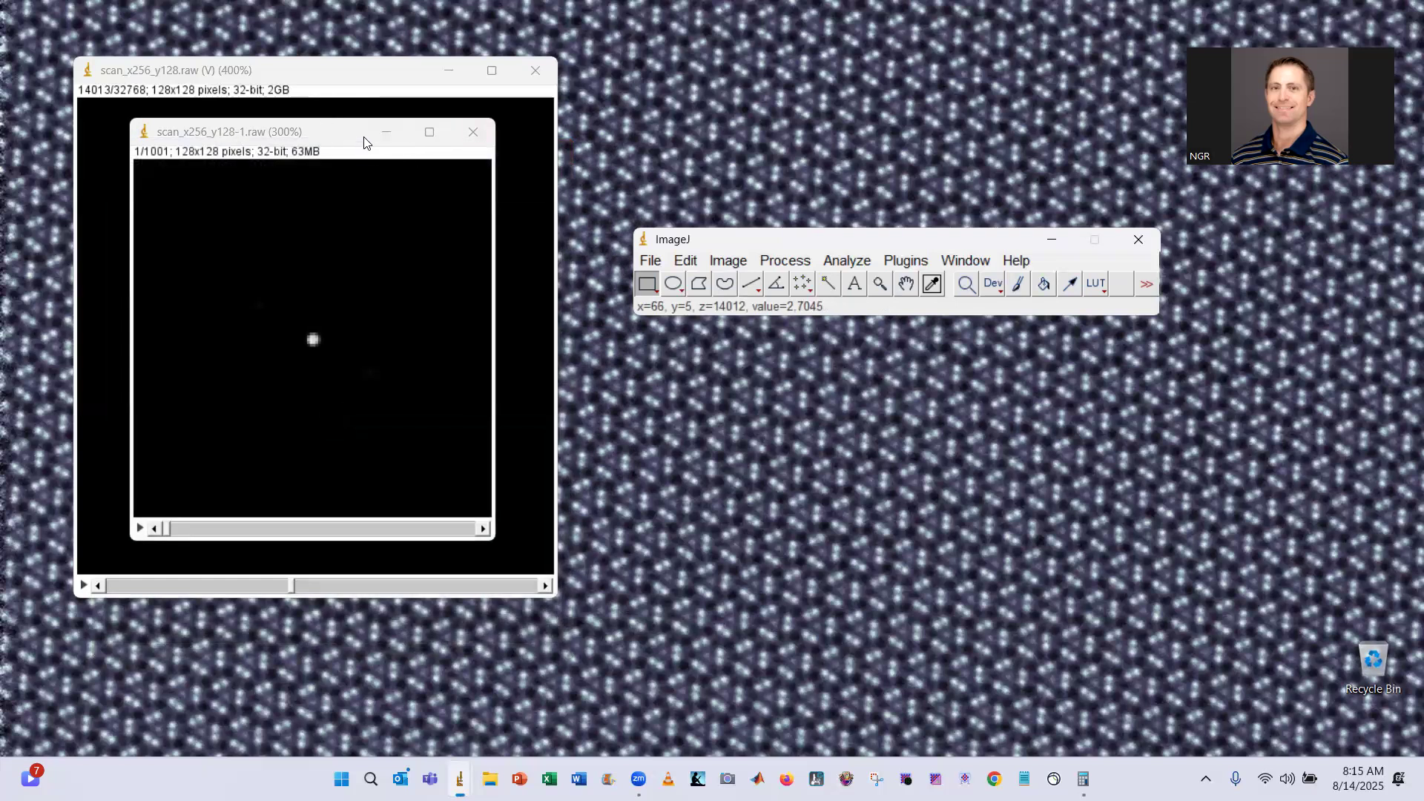
pyautogui.click(472, 135)
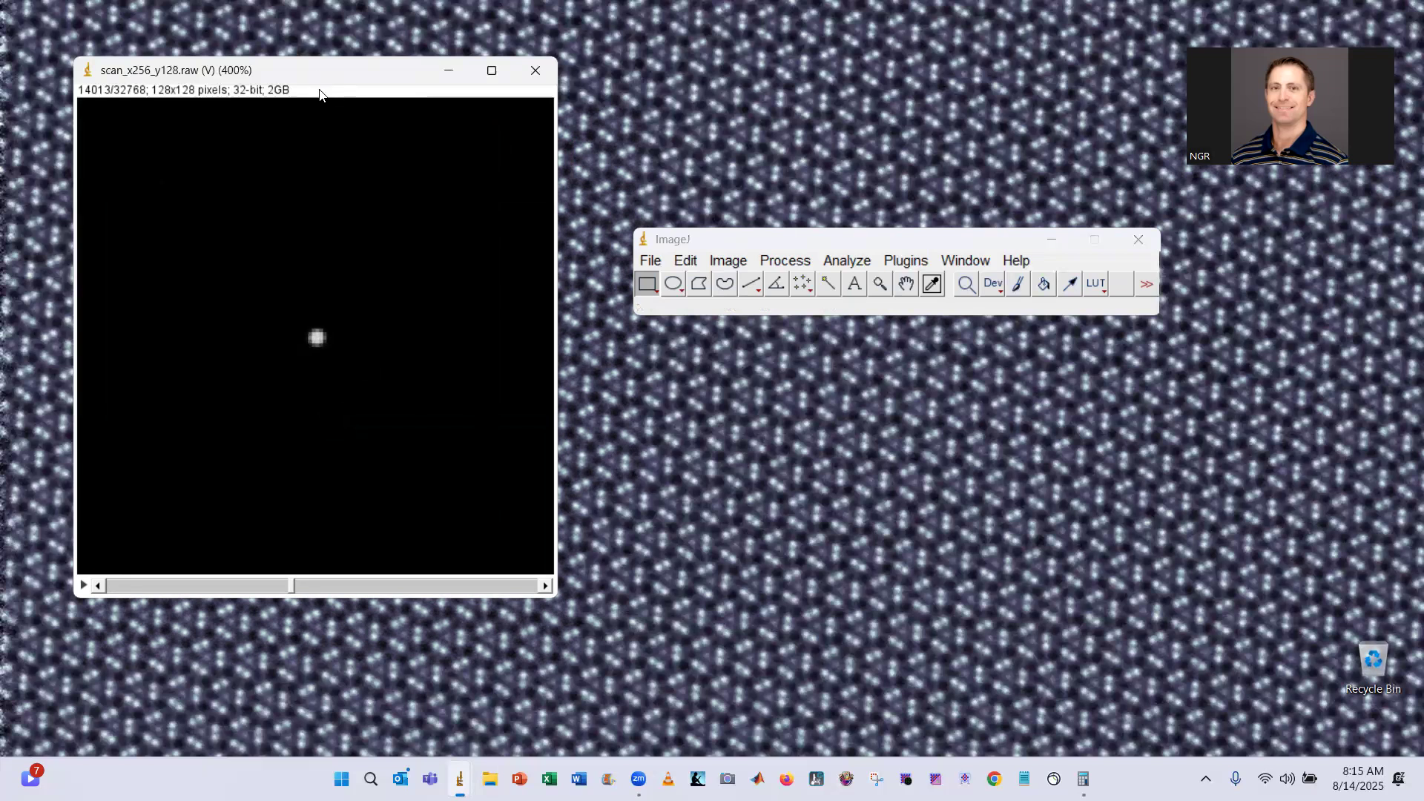
pyautogui.moveTo(318, 78); pyautogui.dragTo(321, 95)
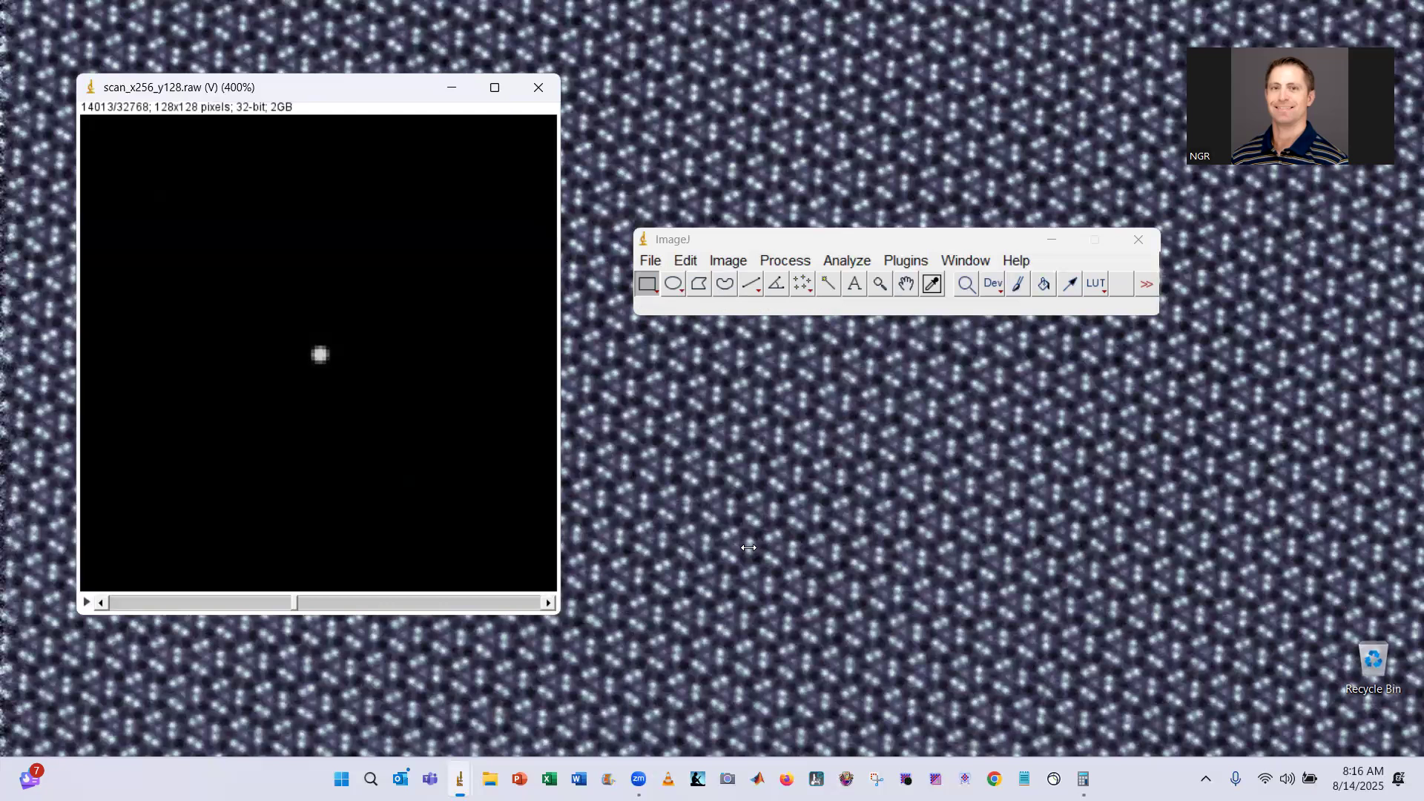
pyautogui.click(749, 547)
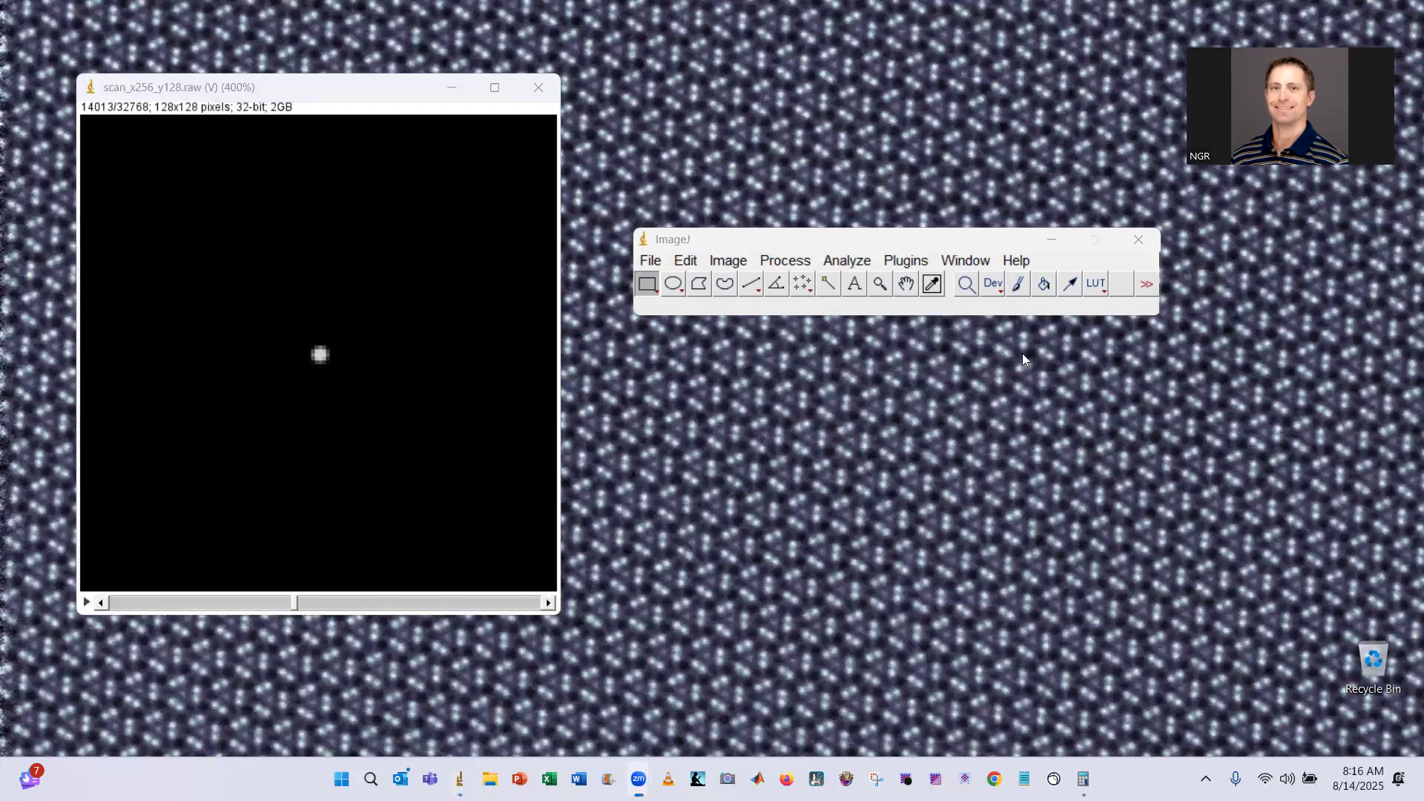